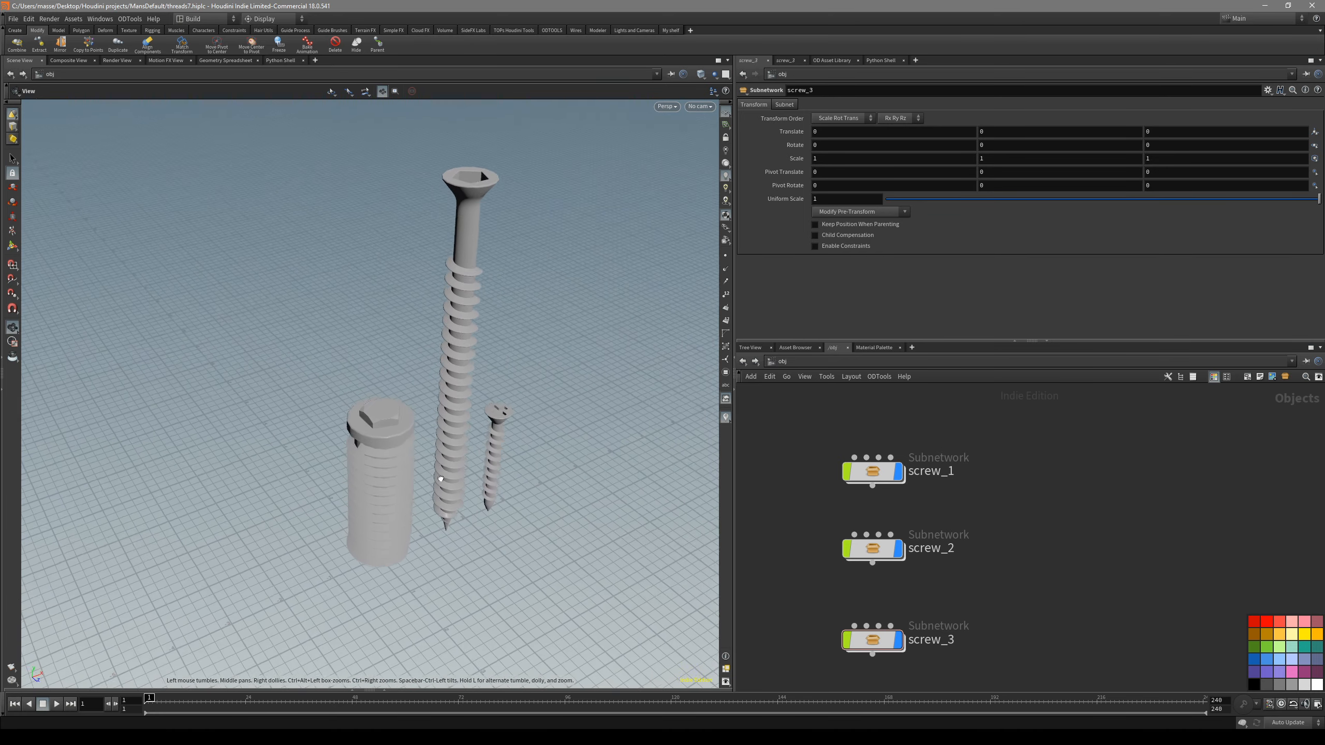
- Examine the three finished screw models in shaded and wireframe display and the drywall screw reference picture
key(shift+w)
key(s)
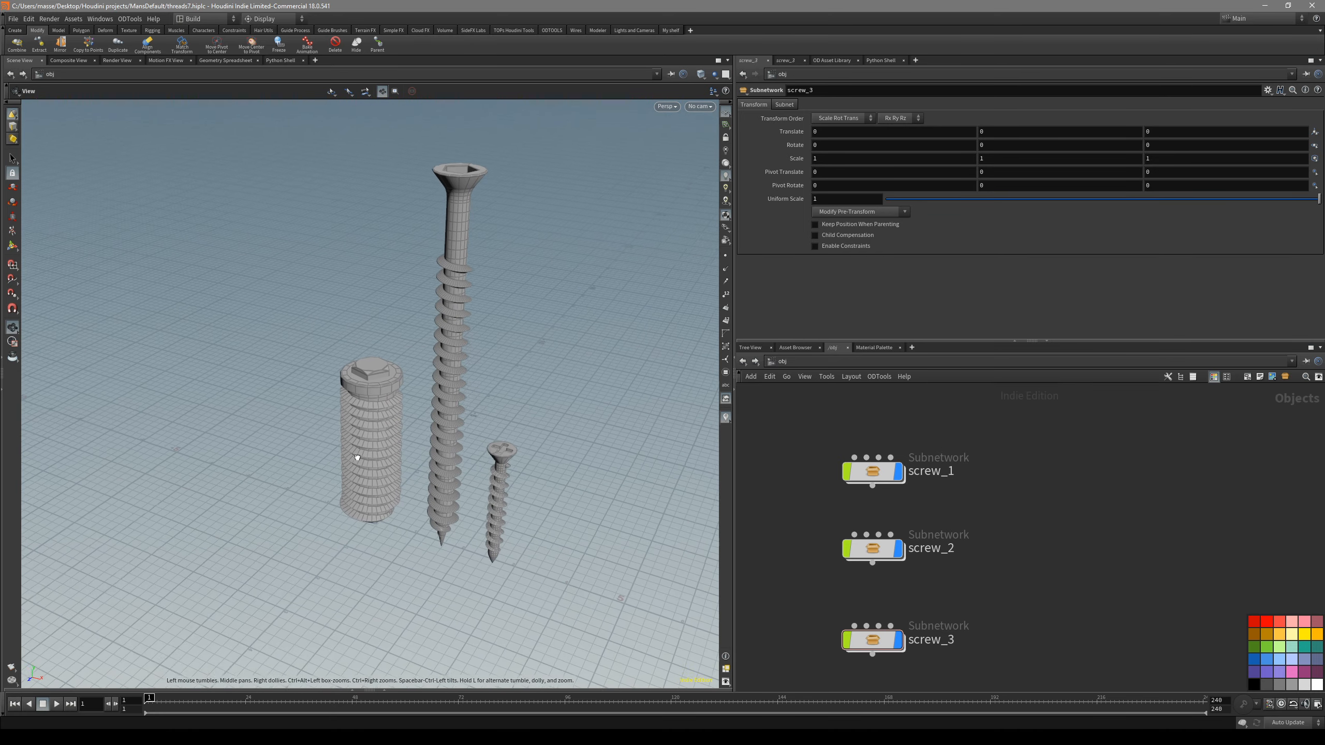
key(shift+w)
alt+drag(500, 414, 543, 394)
key(s)
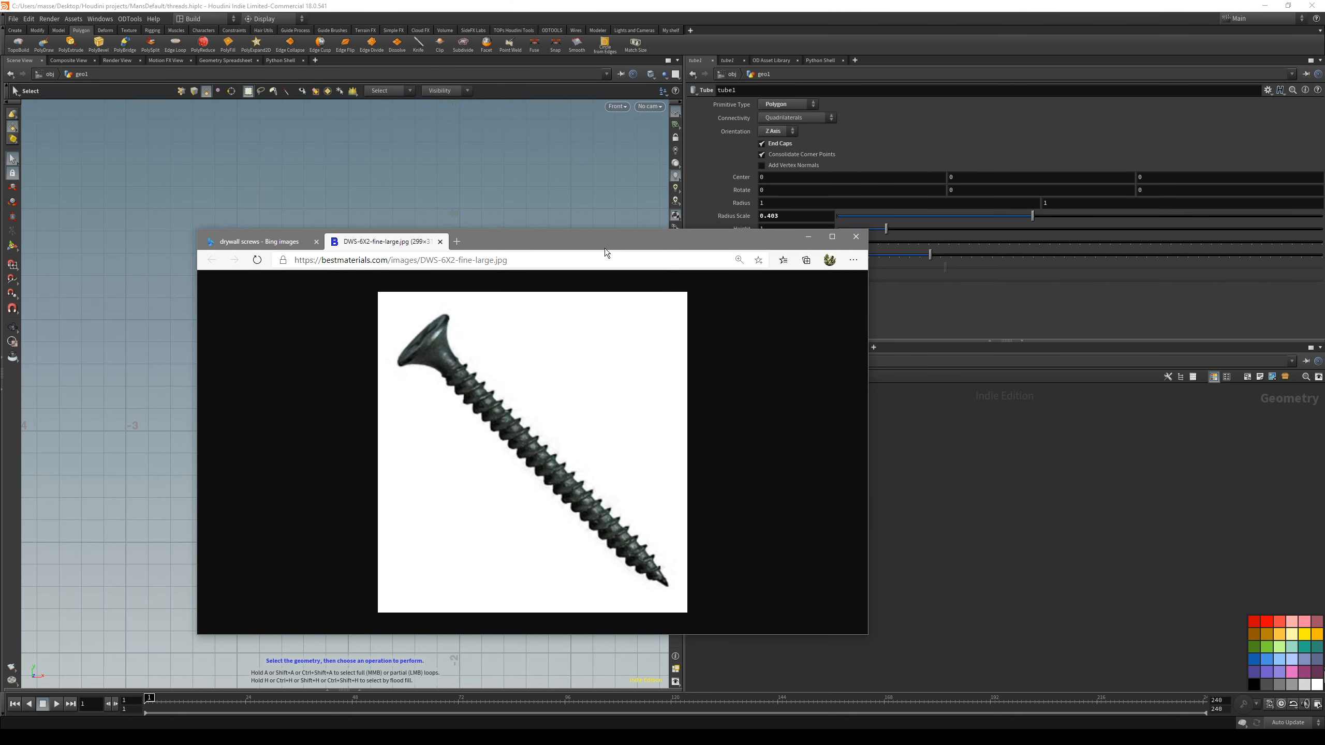
drag(600, 238, 606, 252)
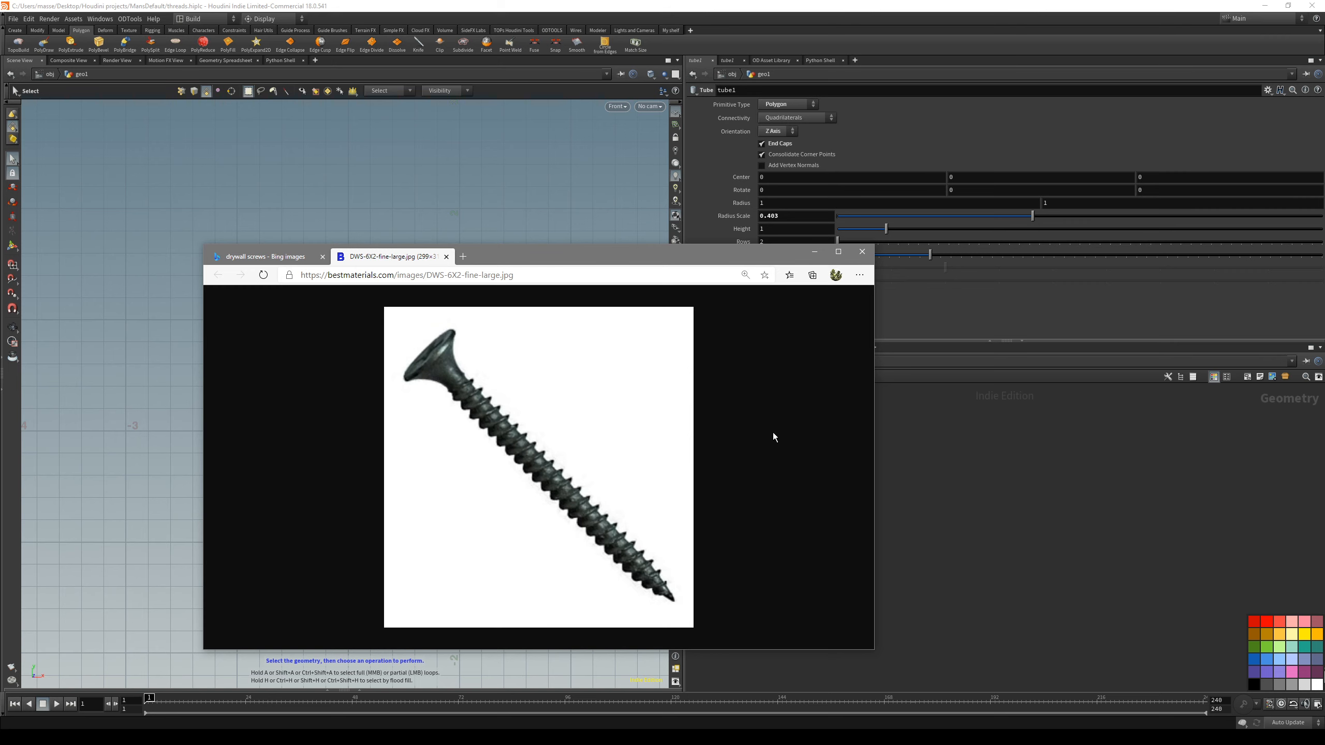
click(815, 252)
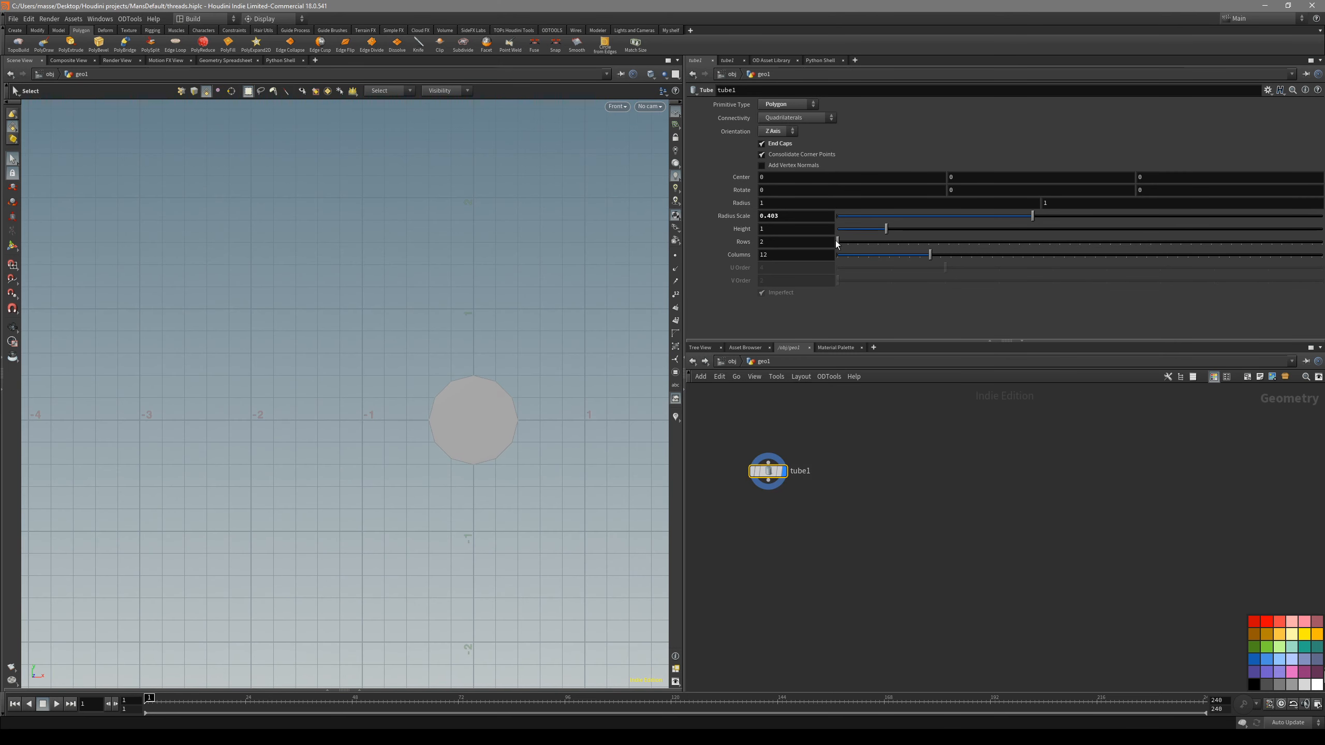
- Orient the tube along the Y axis and set its height to 5.63
click(778, 132)
click(778, 145)
alt+right_drag(558, 346, 480, 360)
drag(885, 229, 1060, 242)
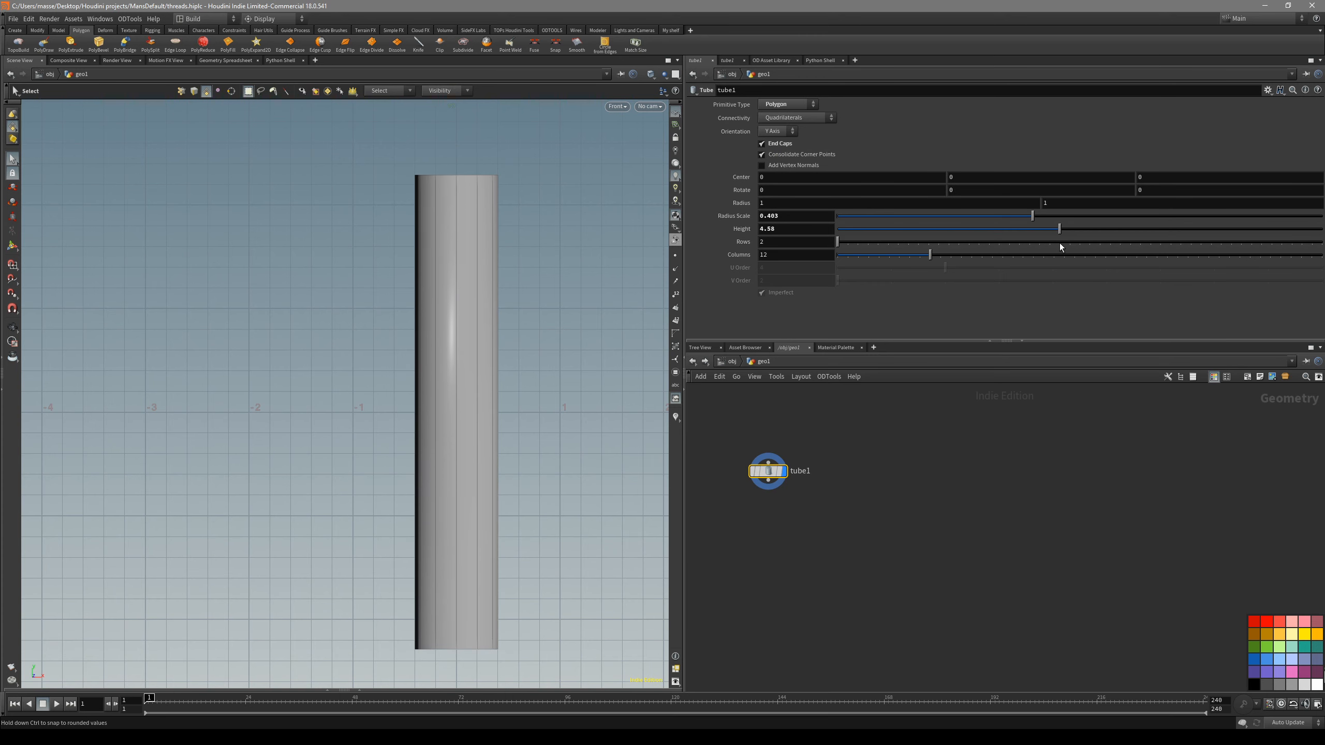
scroll(514, 398, down, 2)
middle_drag(514, 398, 479, 370)
drag(1058, 240, 1112, 235)
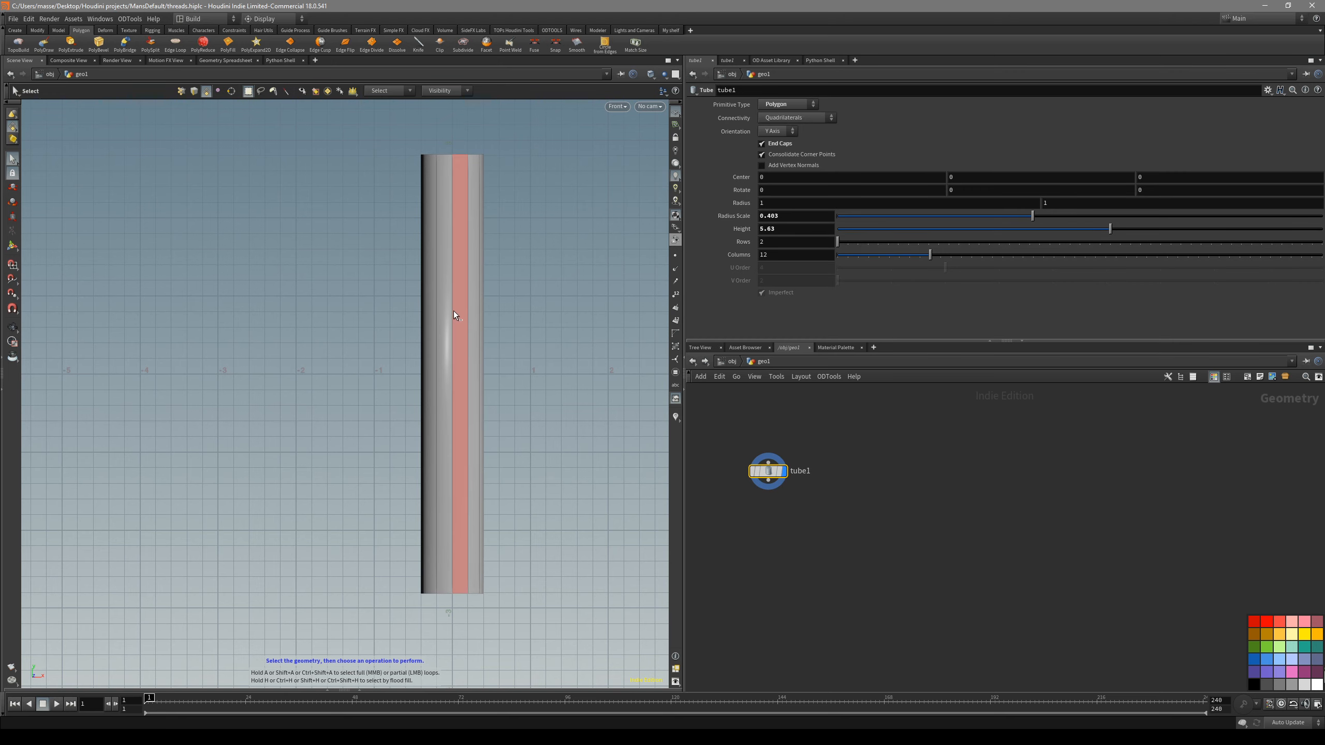
- Set the tube's radius scale to 0.235 and its rows to 10
drag(453, 311, 466, 376)
key(space+3)
middle_drag(519, 388, 495, 366)
right_drag(493, 361, 458, 361)
middle_drag(459, 361, 496, 309)
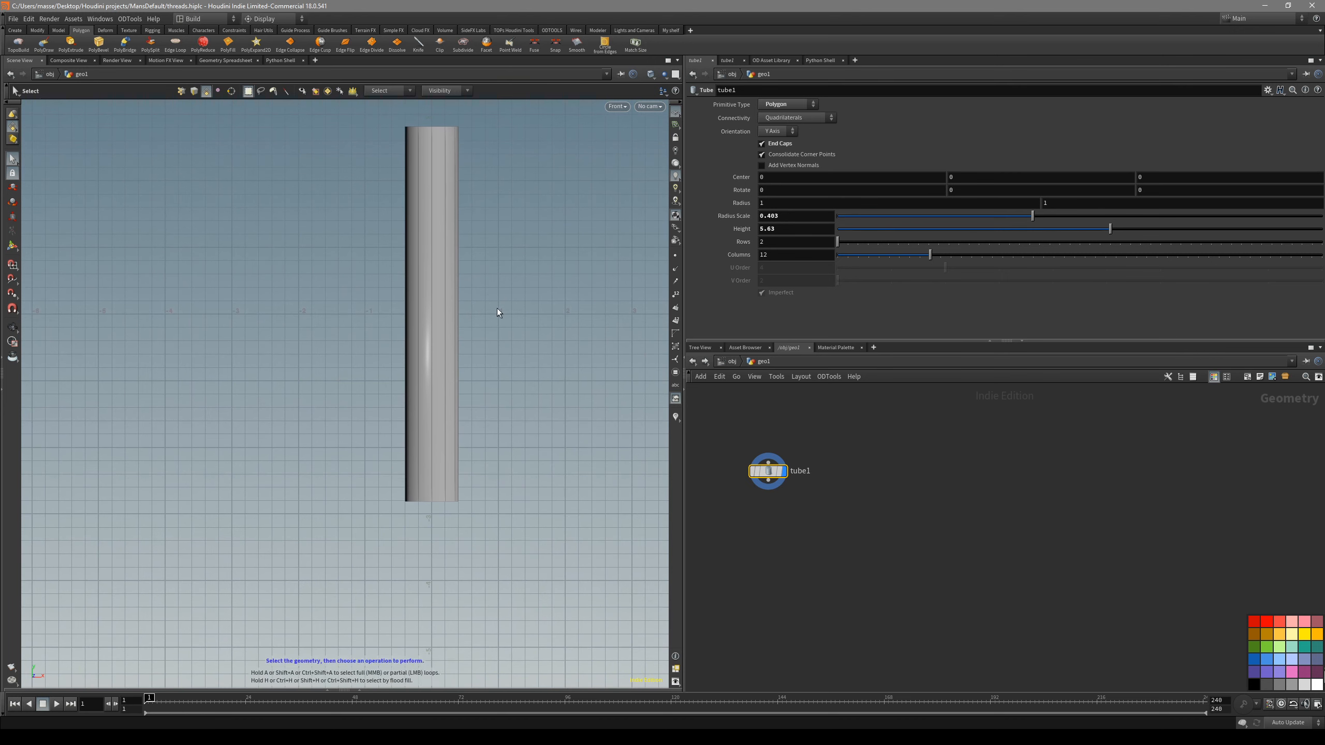
drag(1060, 219, 951, 228)
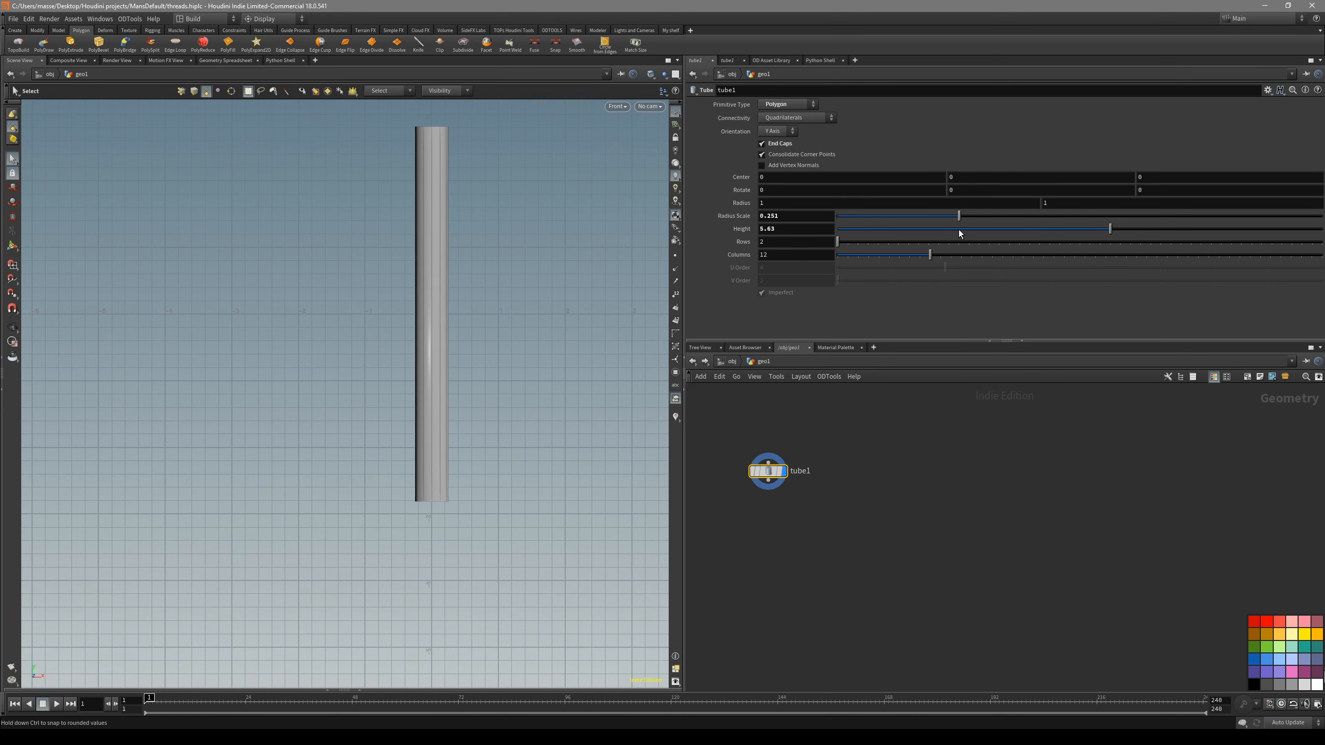
middle_drag(466, 399, 473, 412)
drag(838, 242, 918, 249)
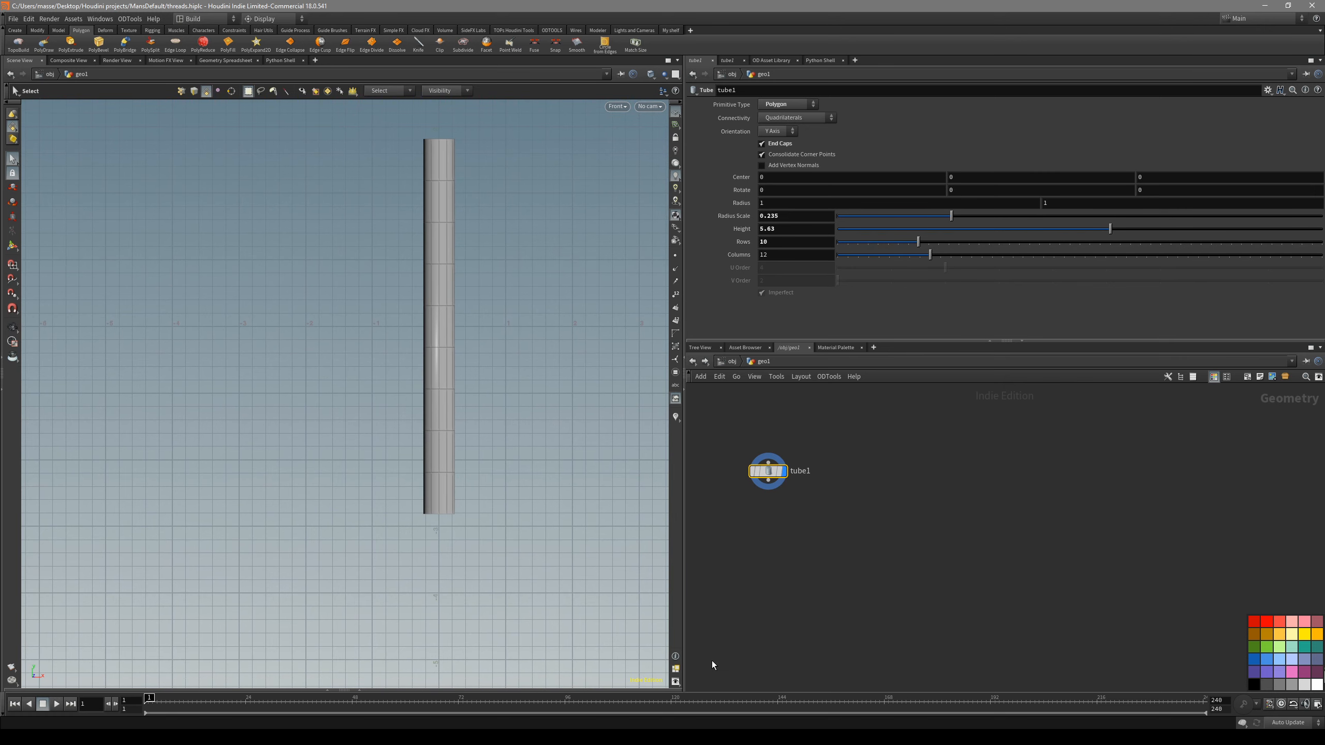
- Compare the tube with the drywall screw reference picture and set the tube's rows to 11
key(alt+Tab)
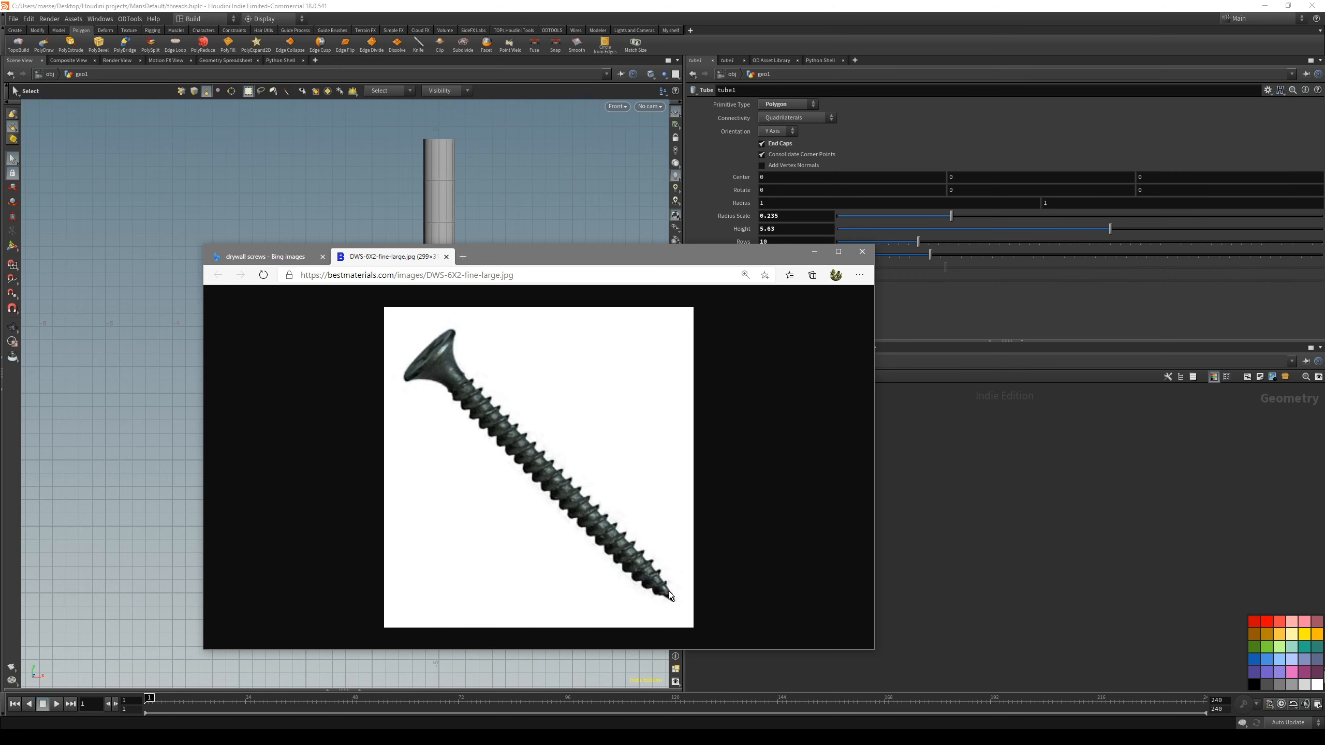
key(alt+Tab)
scroll(499, 501, up, 3)
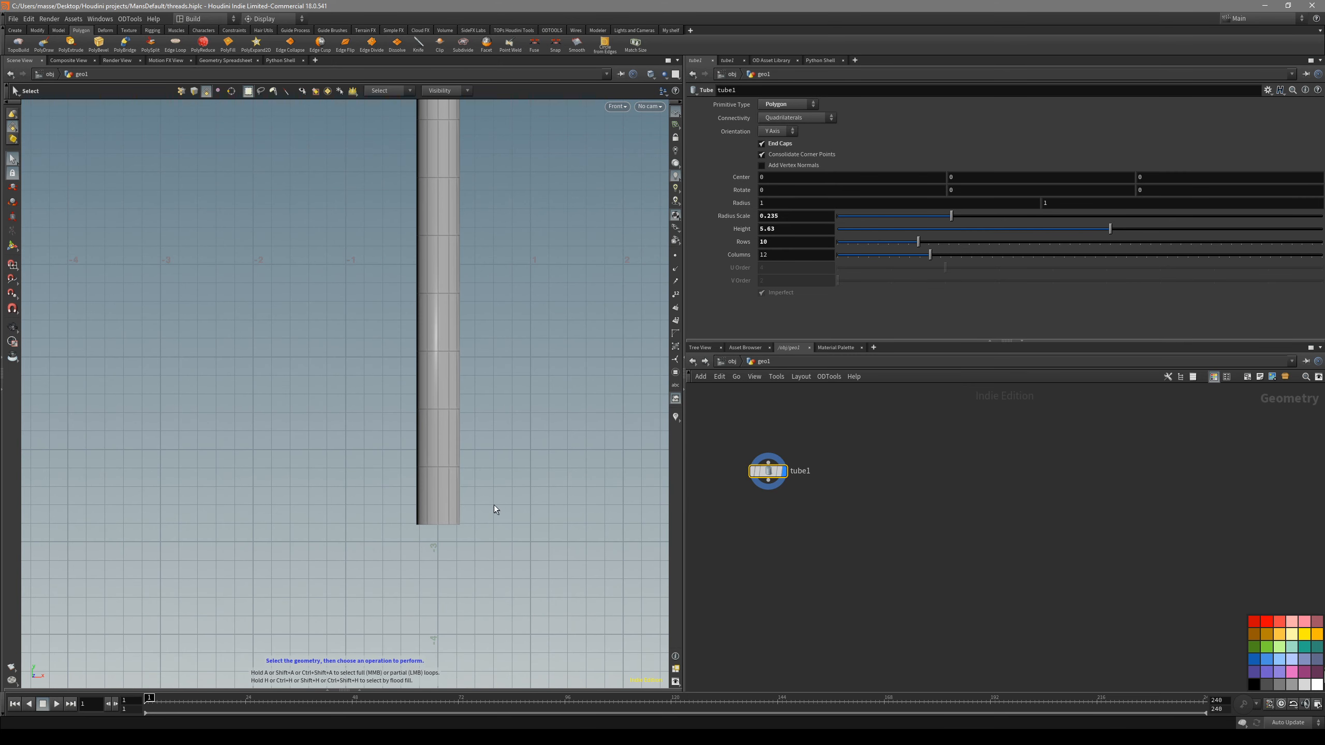
key(2)
alt+middle_drag(541, 441, 546, 474)
scroll(534, 511, down, 1)
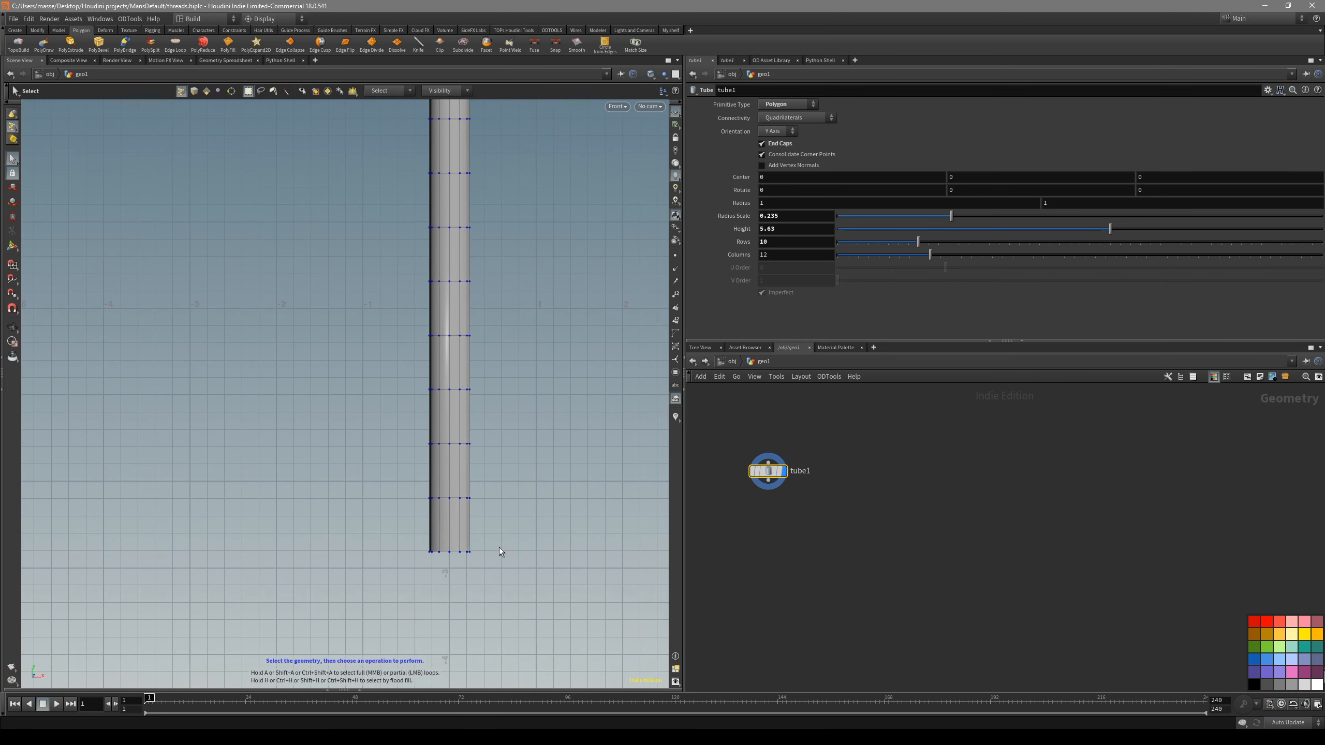
scroll(499, 552, down, 3)
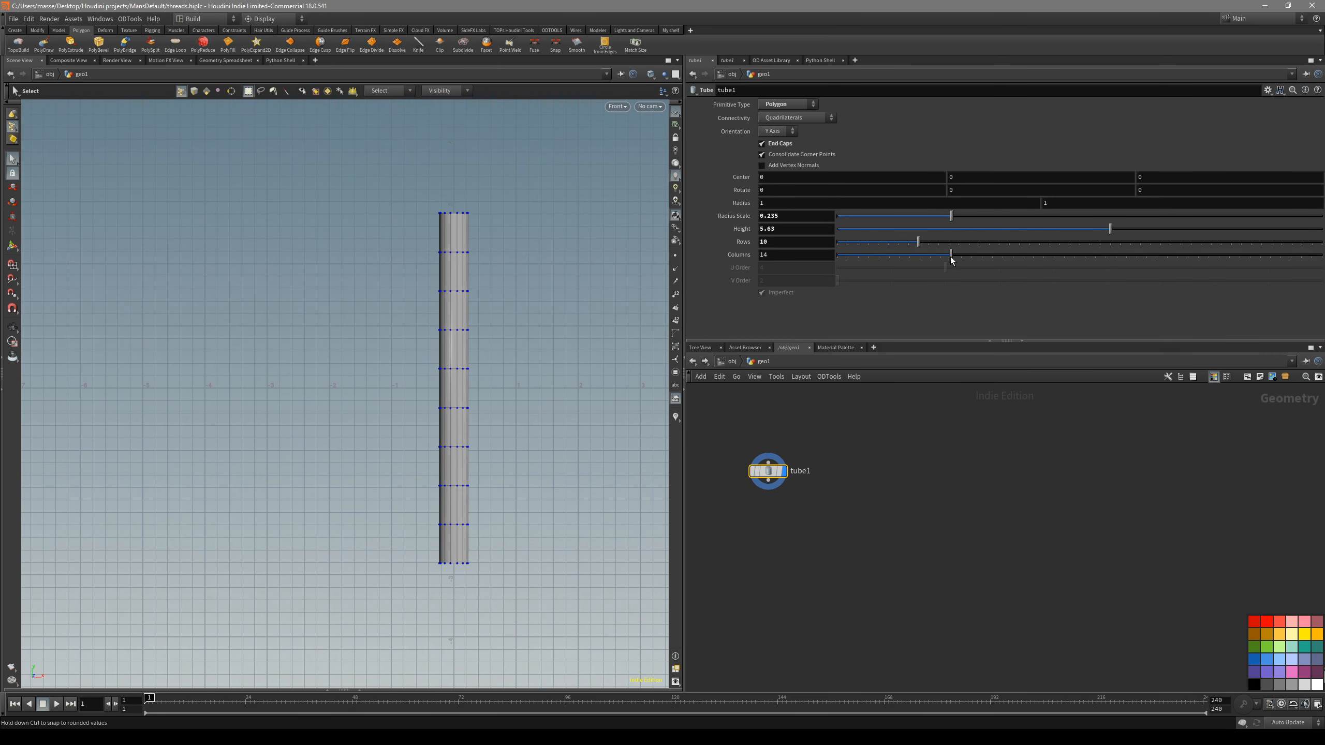
drag(920, 246, 929, 249)
- Add a Match Size node after the tube with Justify Y at Min so the tube stands on the grid
key(4)
click(453, 337)
click(753, 506)
click(534, 251)
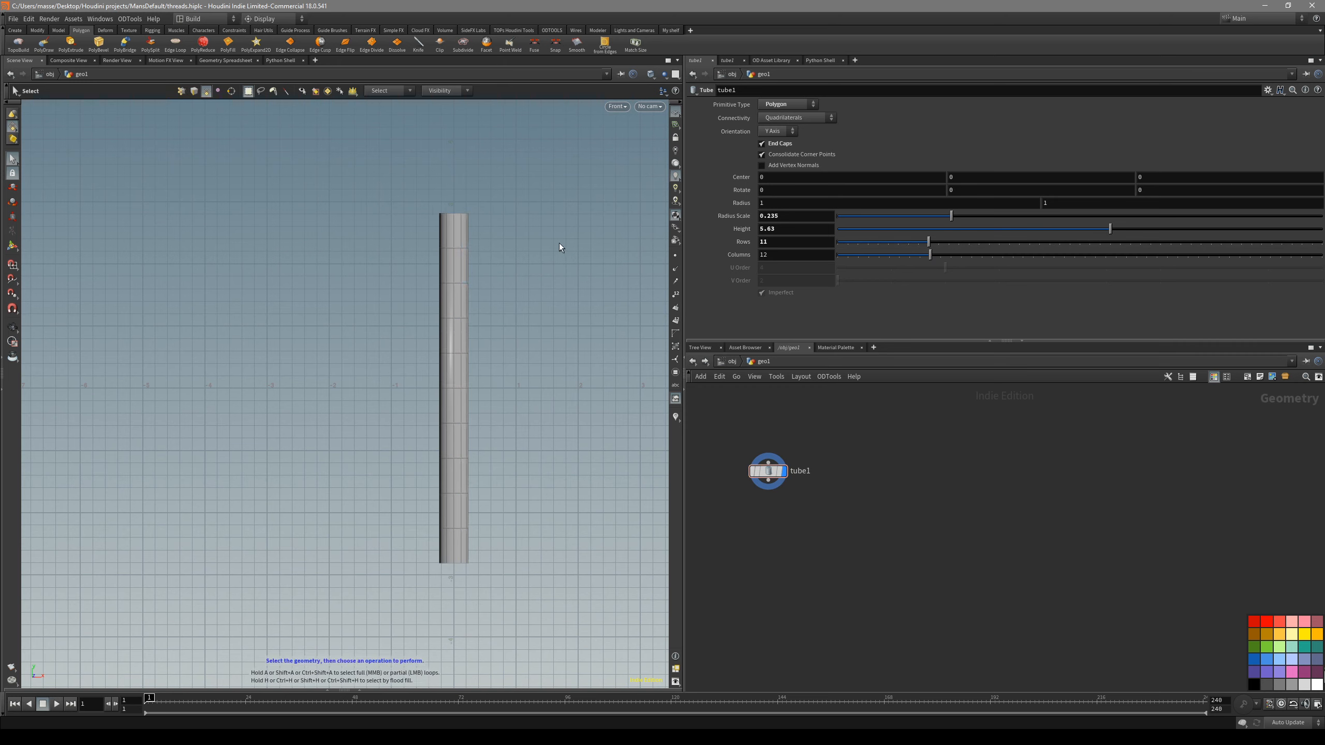
click(635, 45)
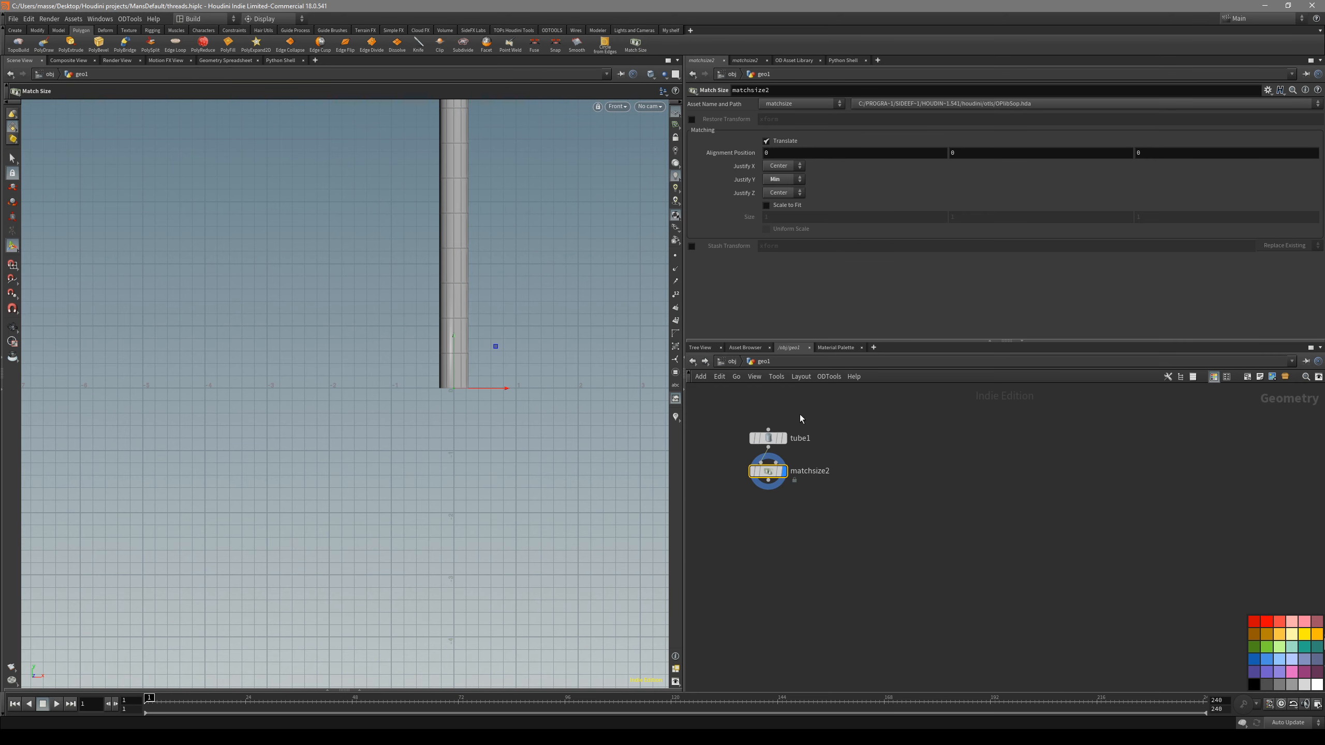
alt+middle_drag(532, 245, 534, 295)
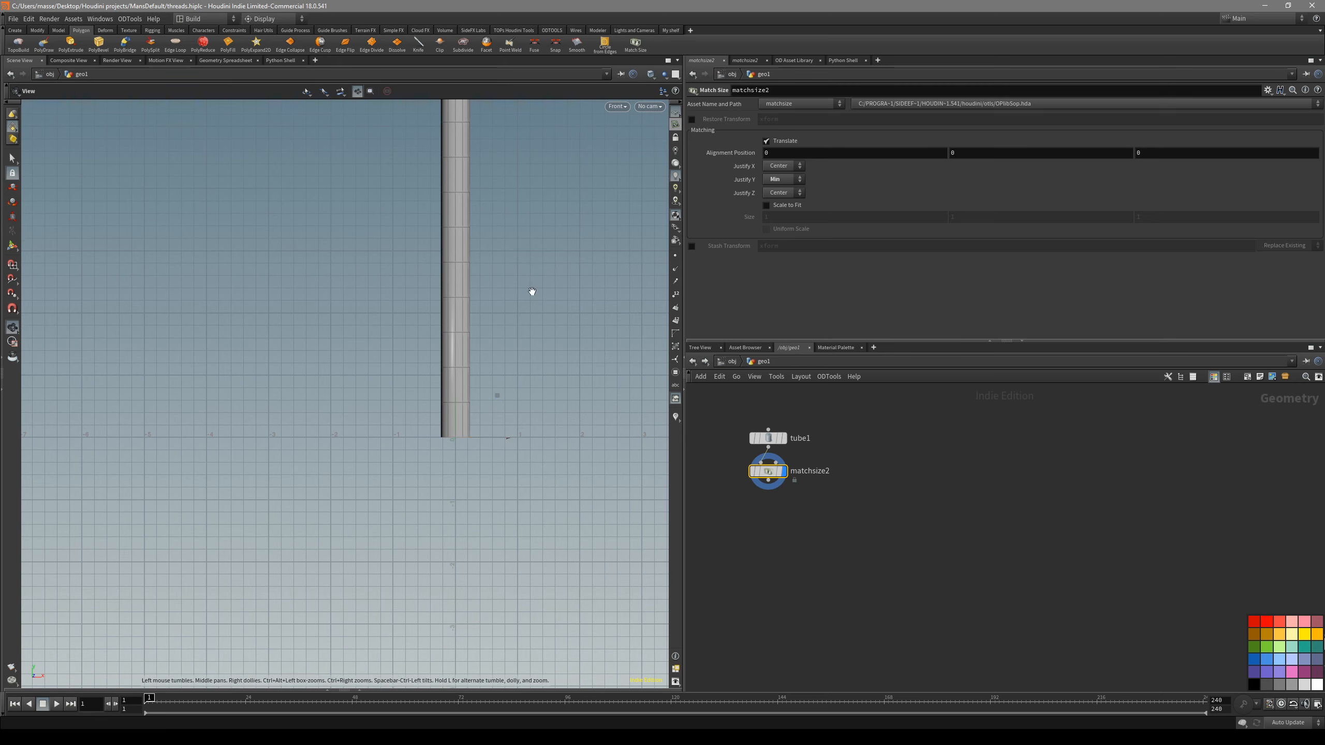
alt+middle_drag(533, 290, 521, 368)
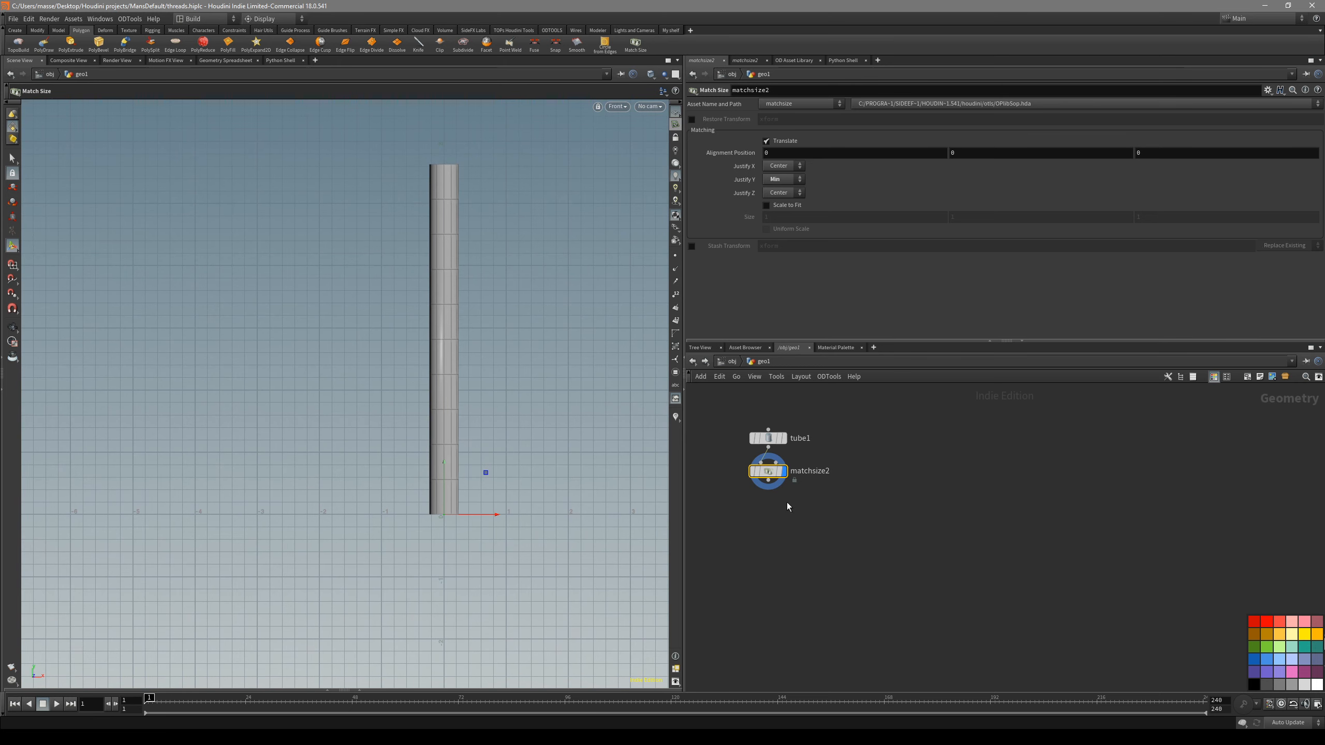
- Add a Linear Taper (Bend) node below the Match Size node
key(Tab)
key(Escape)
click(775, 526)
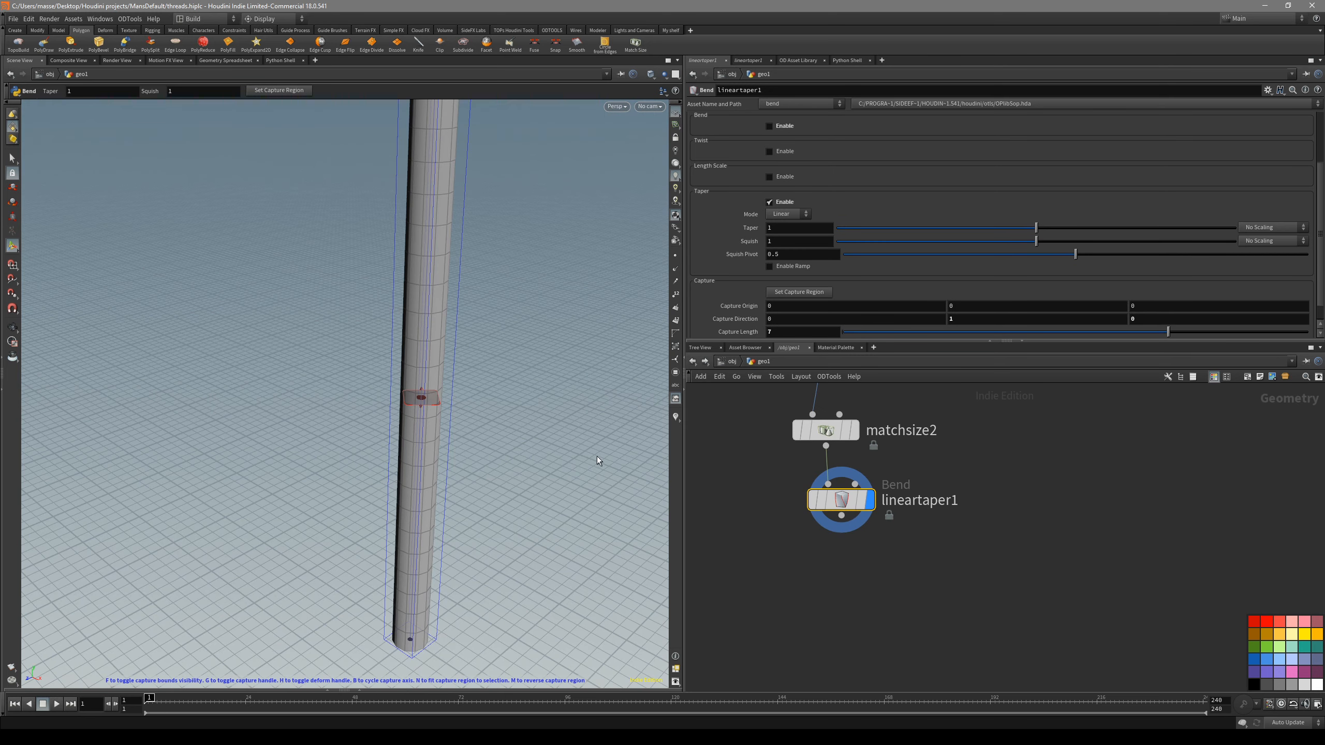
middle_drag(885, 557, 887, 581)
- Try cycling the taper's capture axis and reversing its capture direction
middle_click(546, 437)
middle_click(547, 438)
middle_click(547, 438)
middle_click(647, 499)
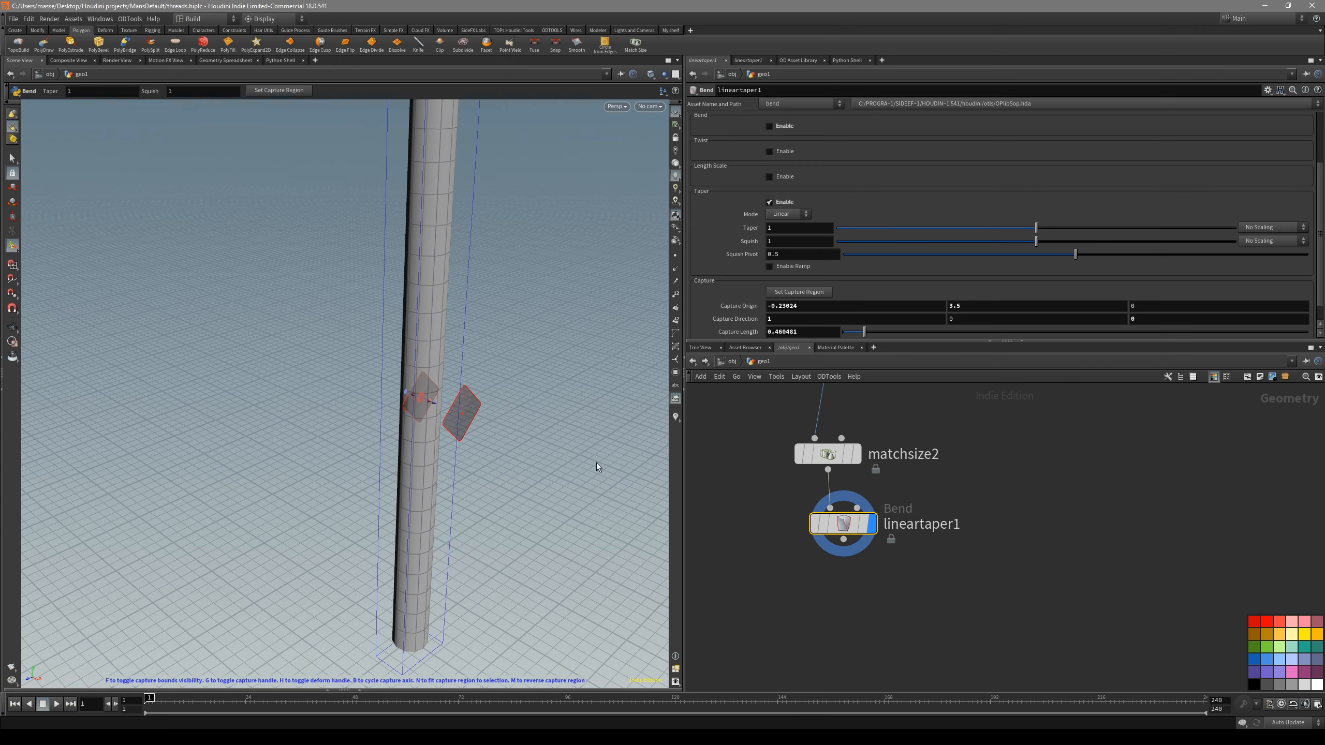
middle_click(533, 442)
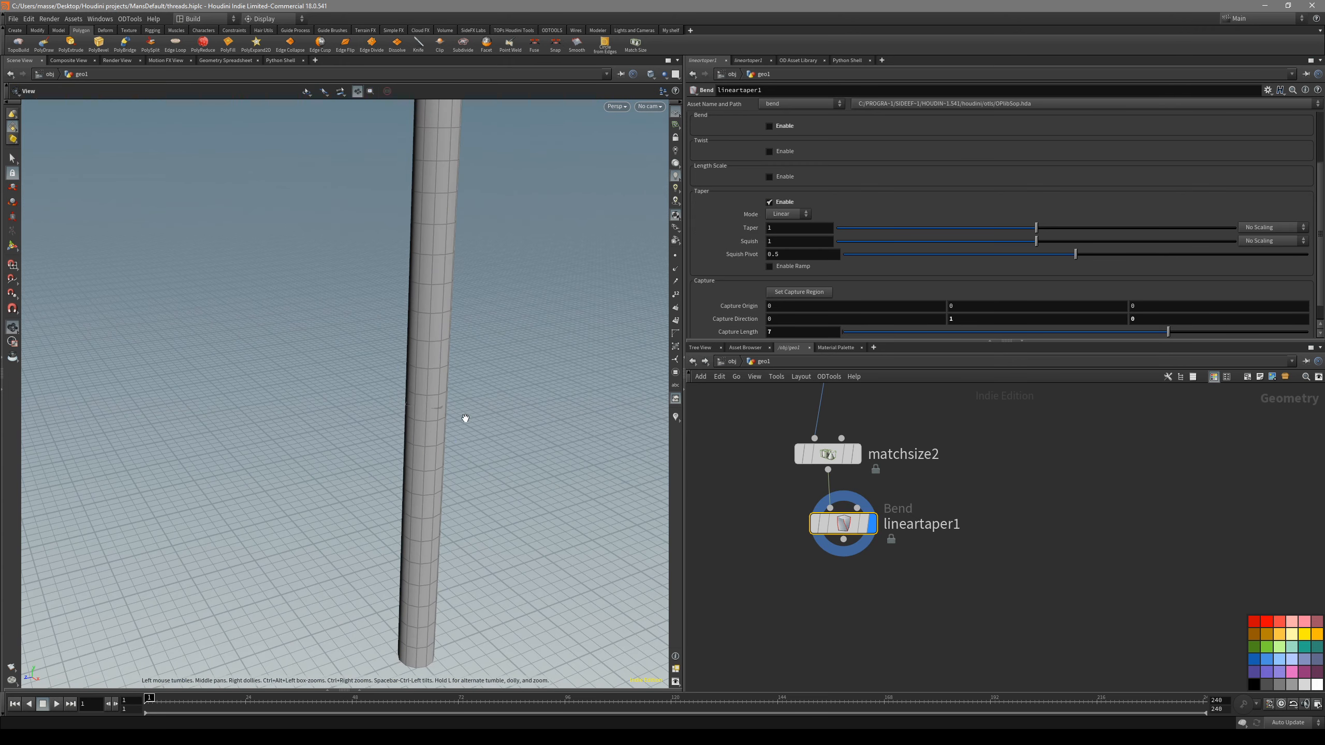
key(space+3)
key(space+1)
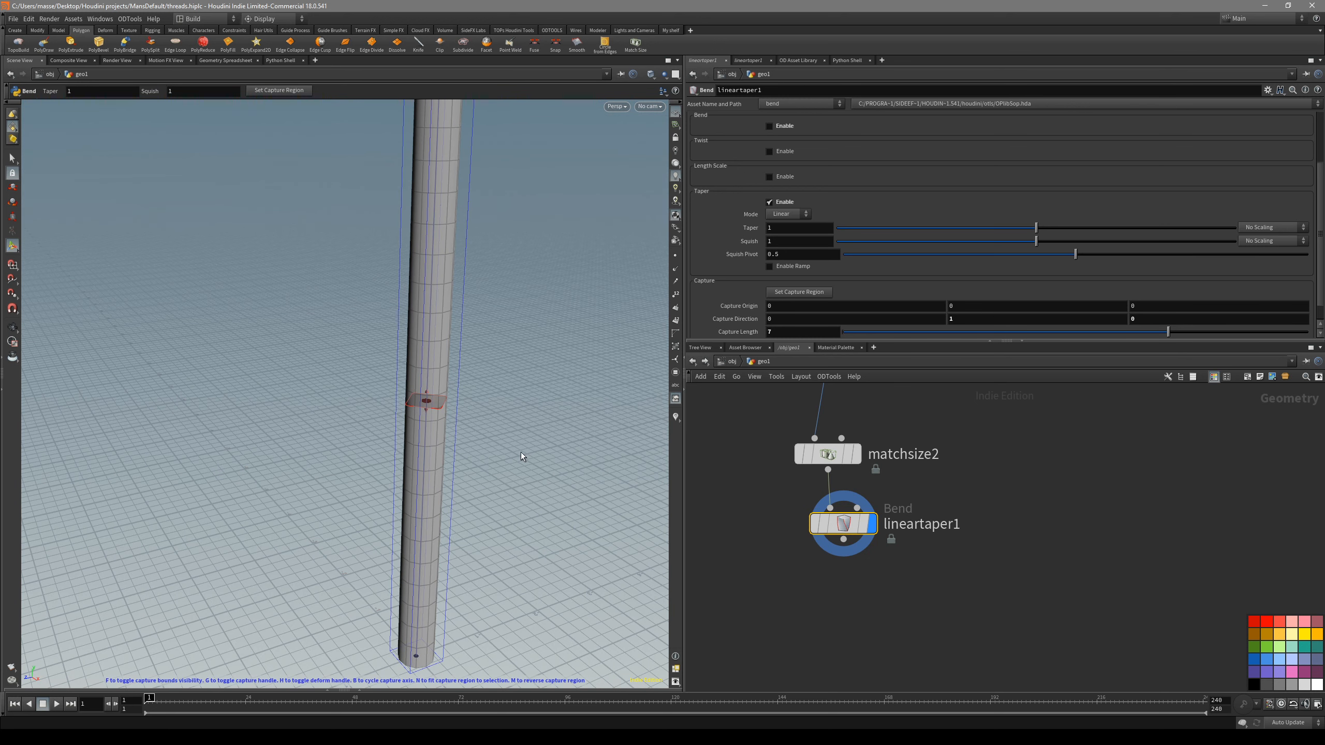
key(m)
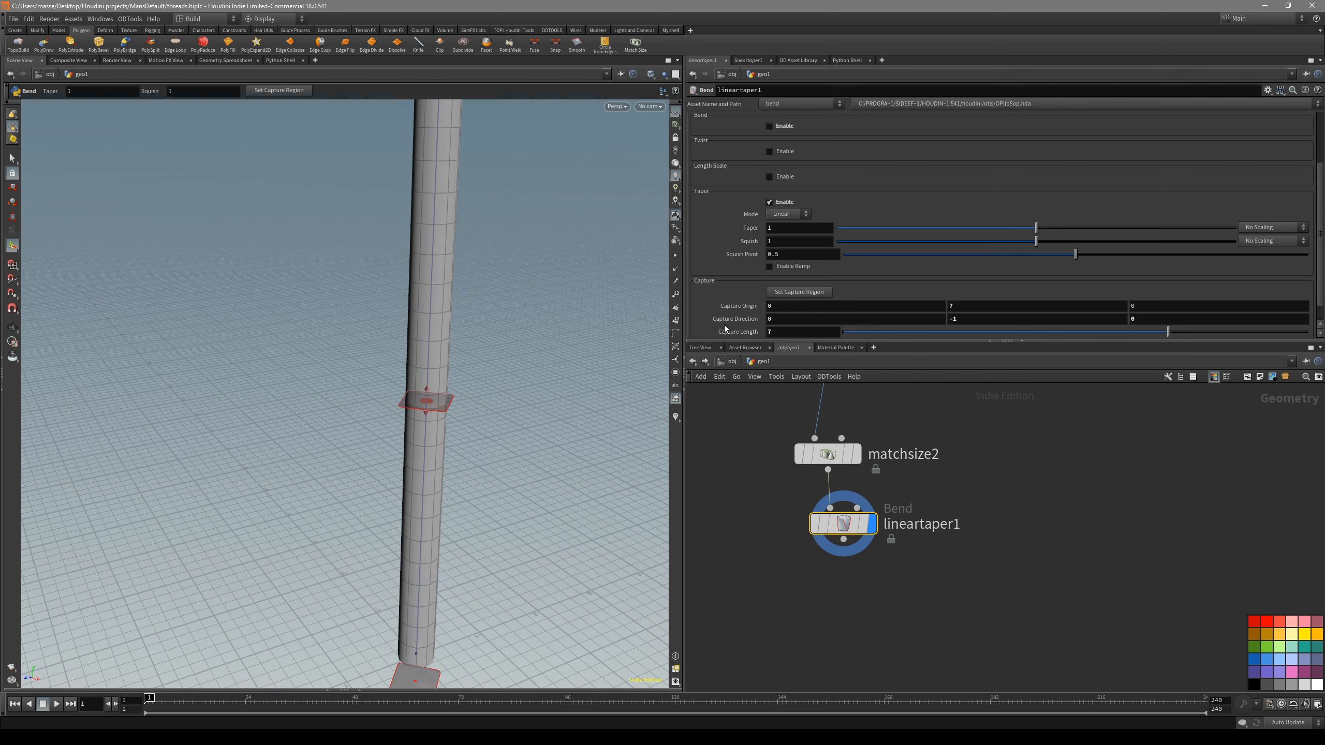
key(m)
- Space out the tube, Match Size and Linear Taper nodes in a column and display the taper's result
key(space+3)
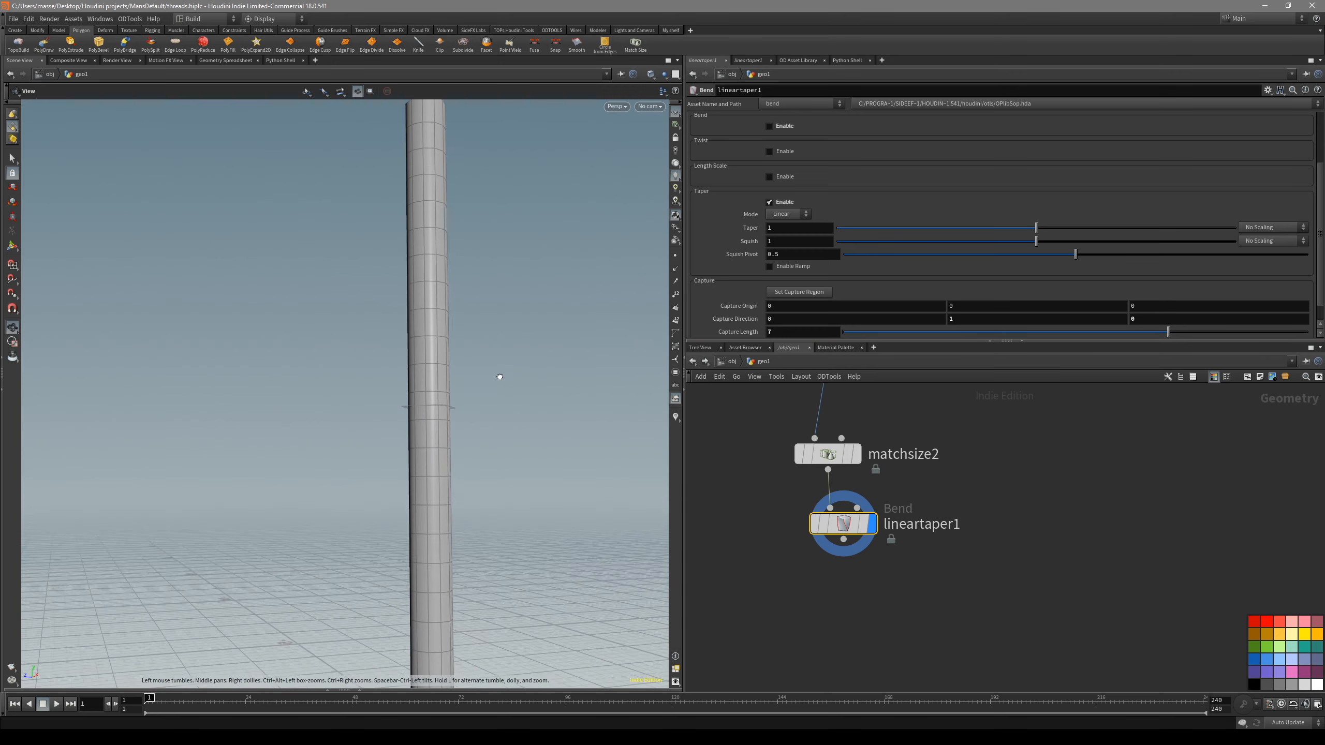
scroll(978, 268, down, 1)
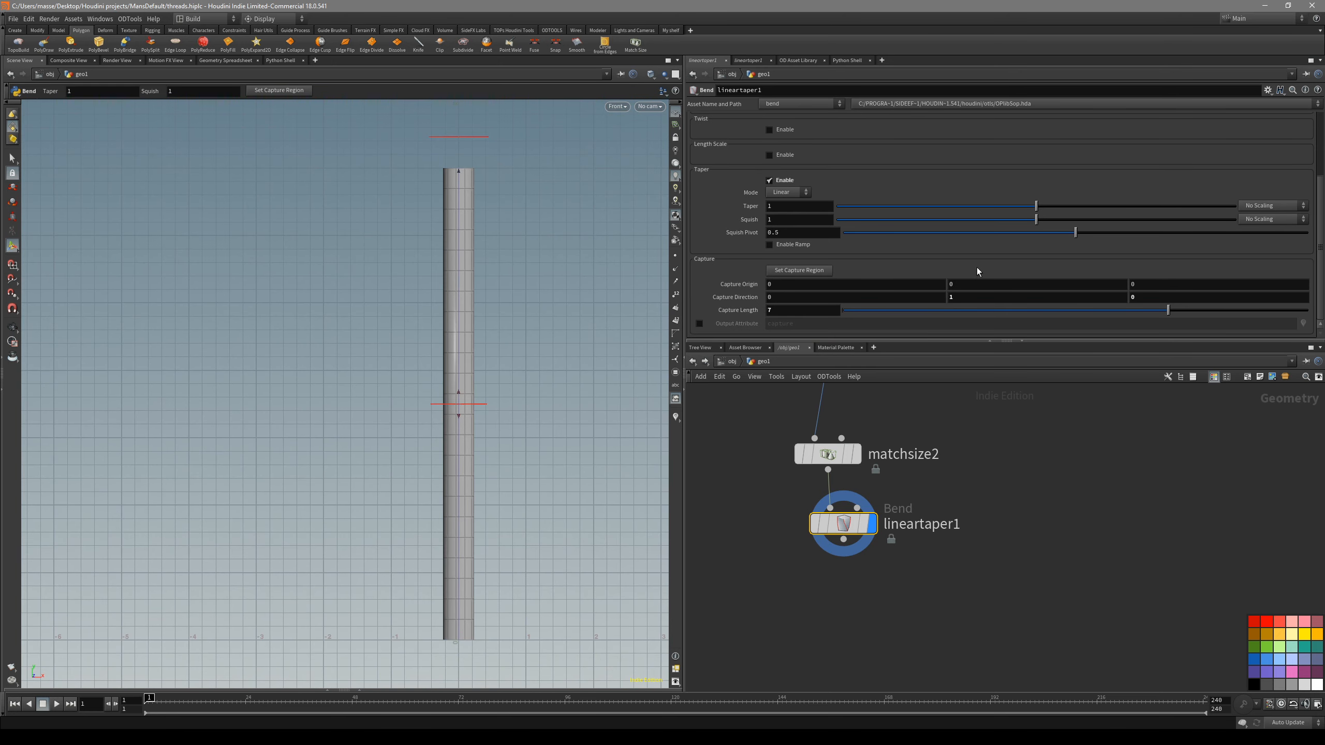
drag(845, 525, 830, 554)
scroll(887, 515, down, 3)
middle_drag(889, 516, 883, 584)
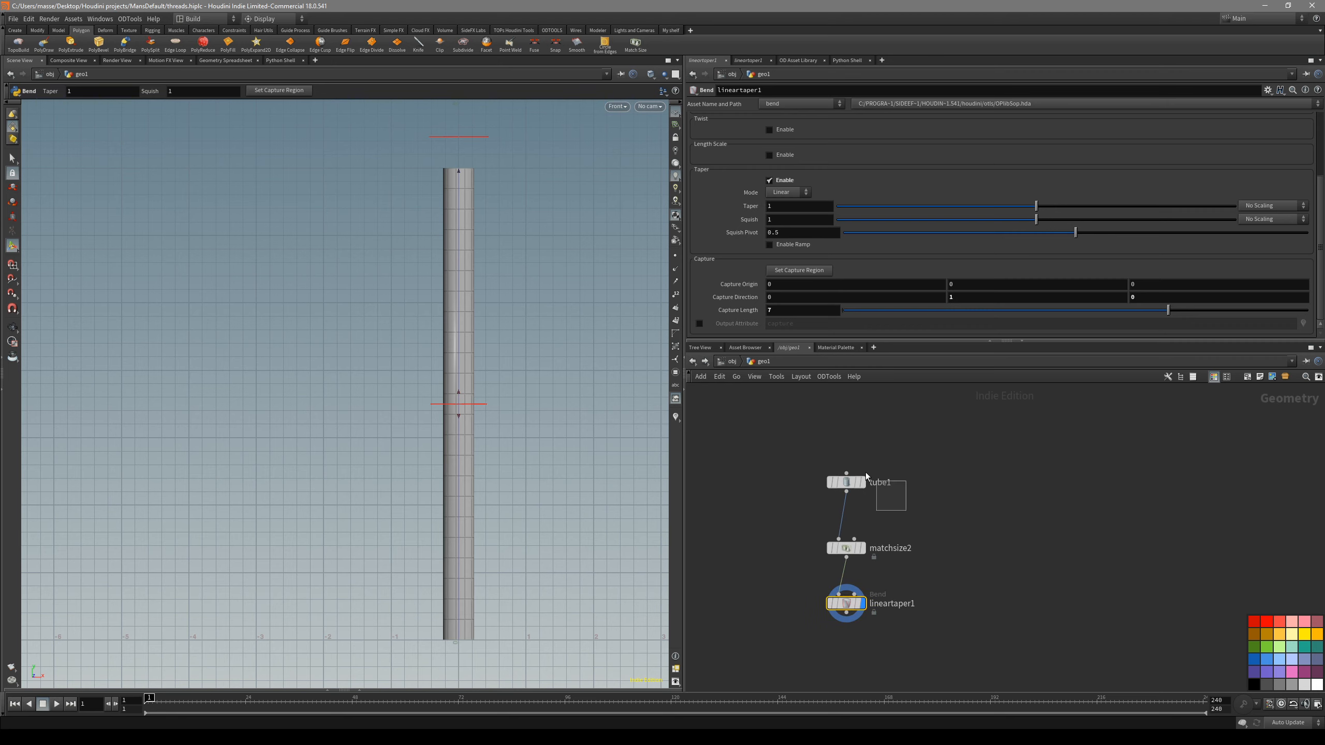
click(863, 482)
click(861, 604)
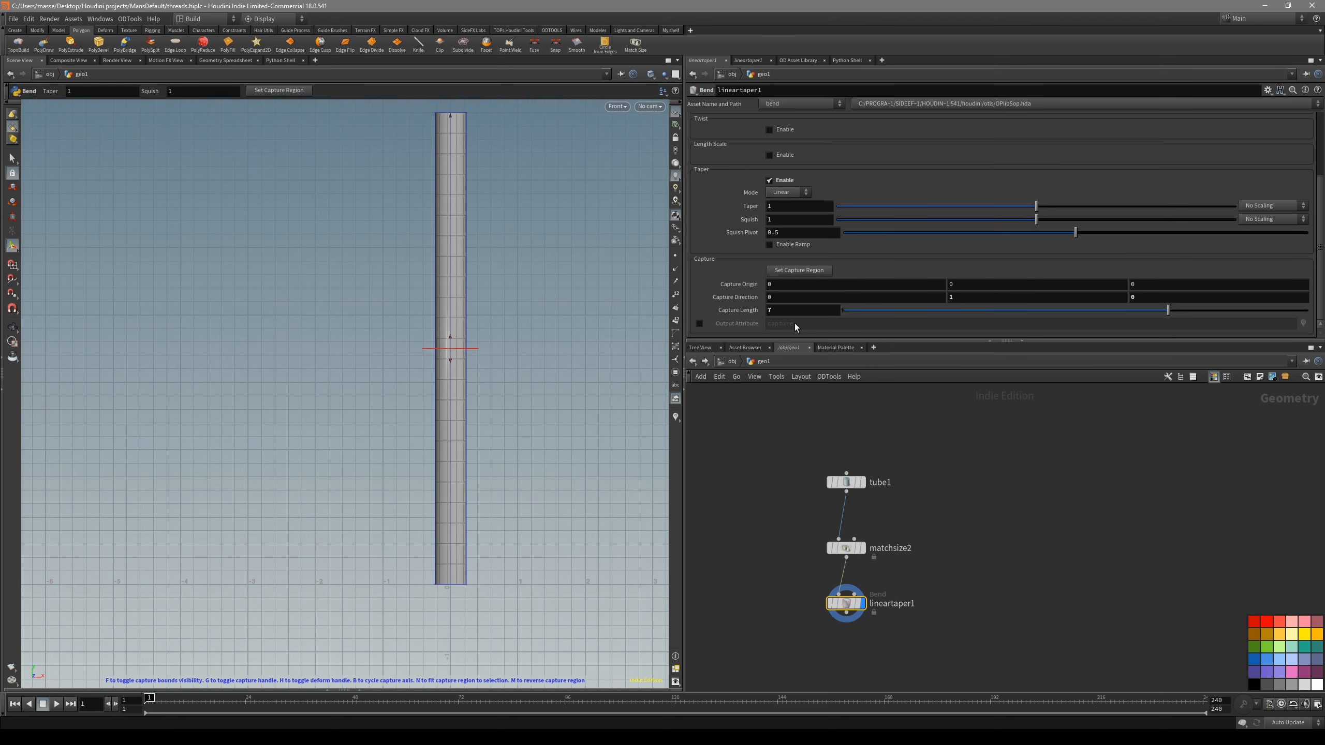
- Link the taper's Capture Length to the tube's height with the reference ch("../tube1/height")
click(846, 484)
click(863, 482)
alt+middle_drag(496, 538, 527, 473)
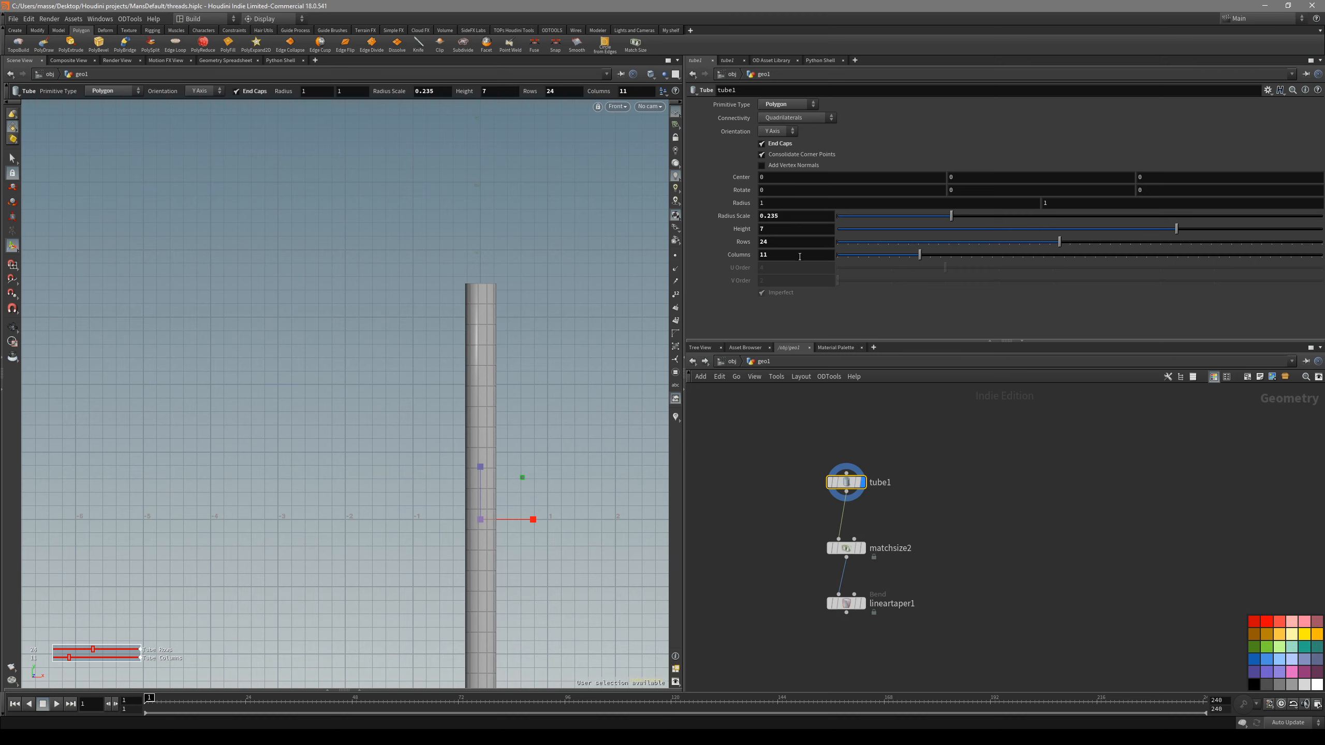
click(802, 230)
click(847, 604)
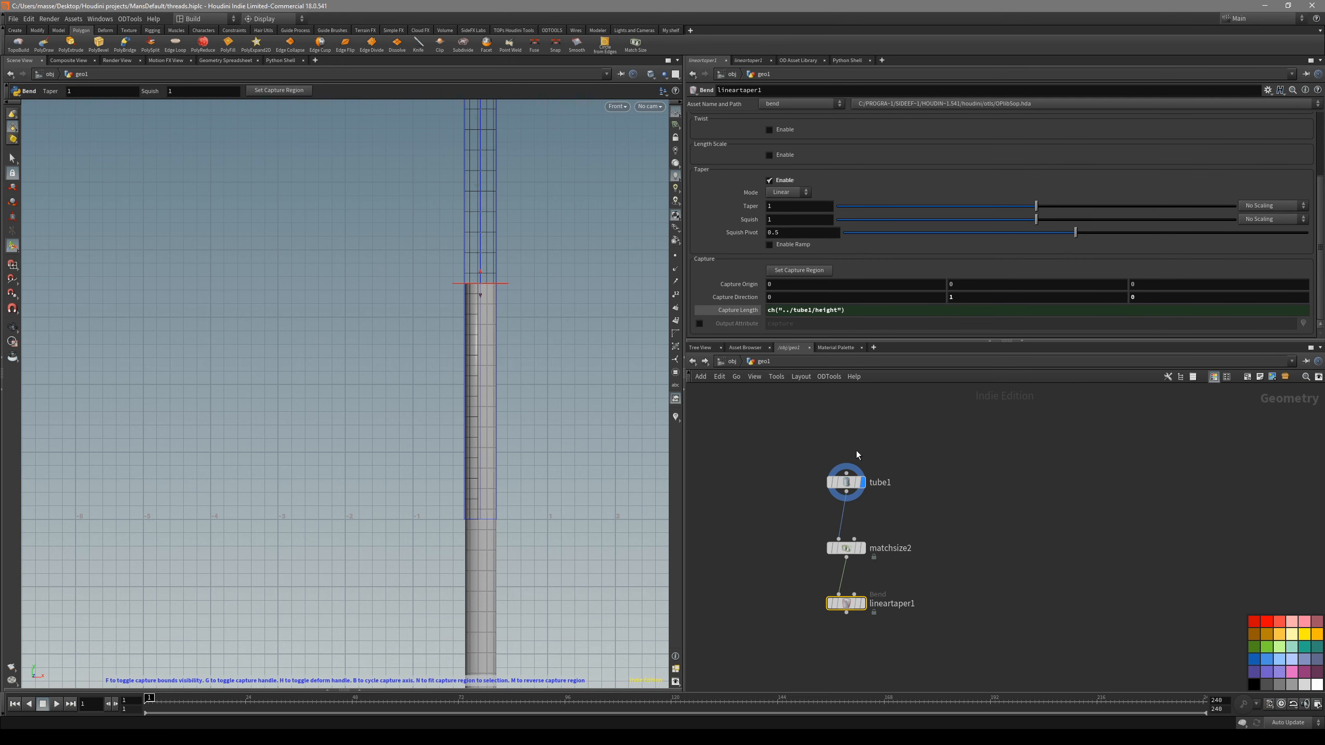
- Shorten the tube's height and display the Linear Taper result to check its capture region against the tube
click(846, 482)
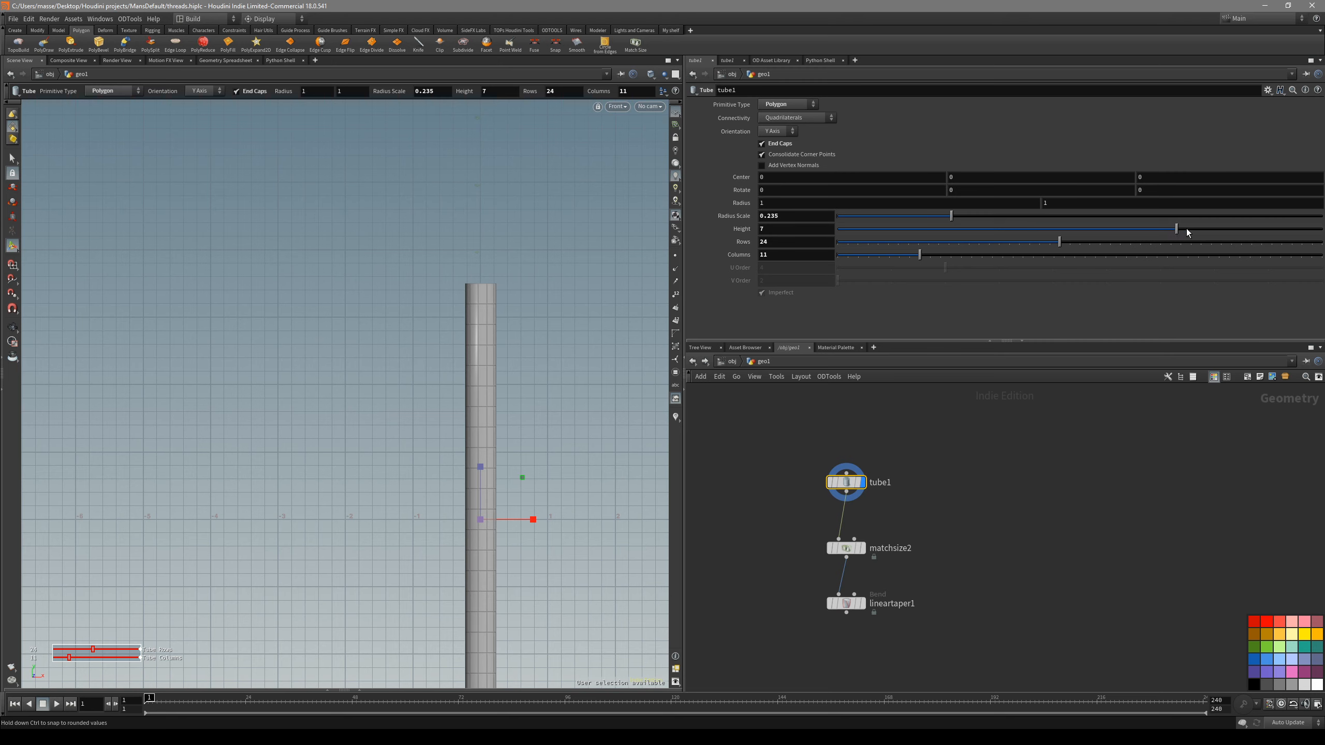
drag(1130, 236, 1027, 232)
click(846, 604)
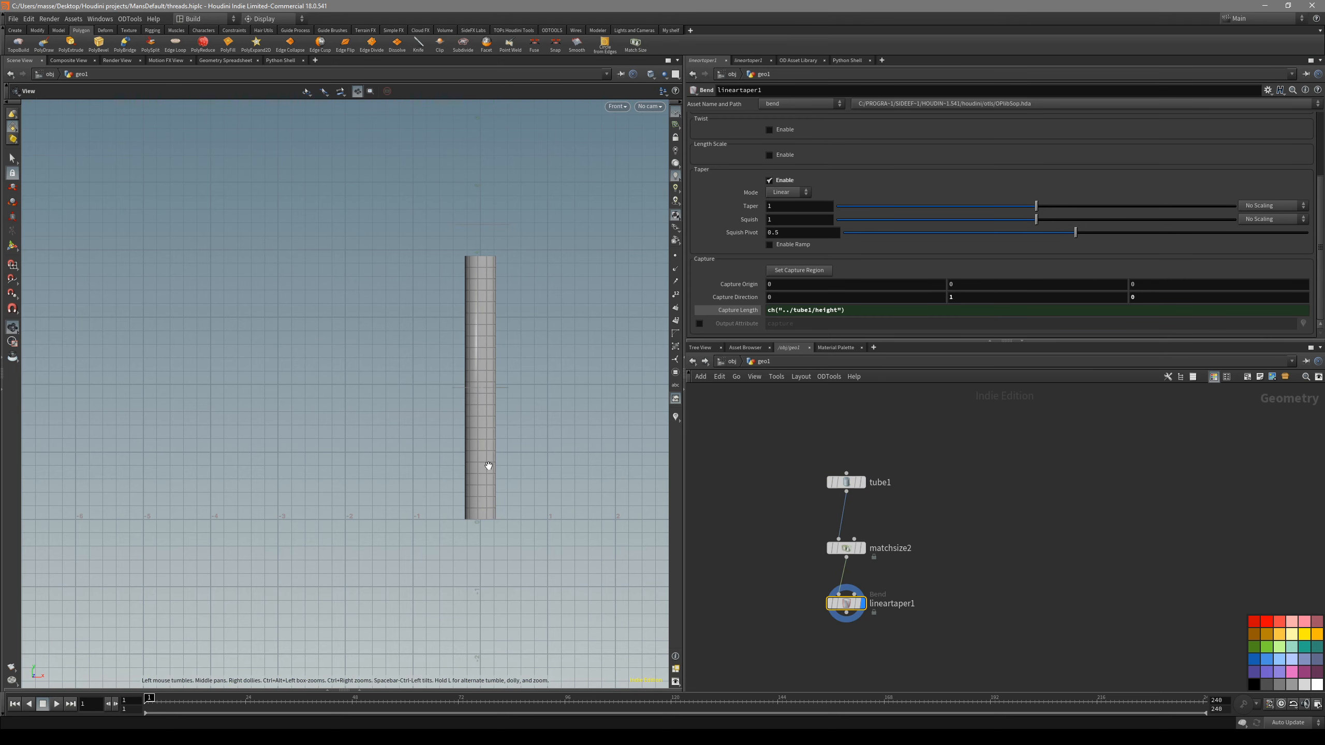
alt+middle_drag(470, 440, 428, 435)
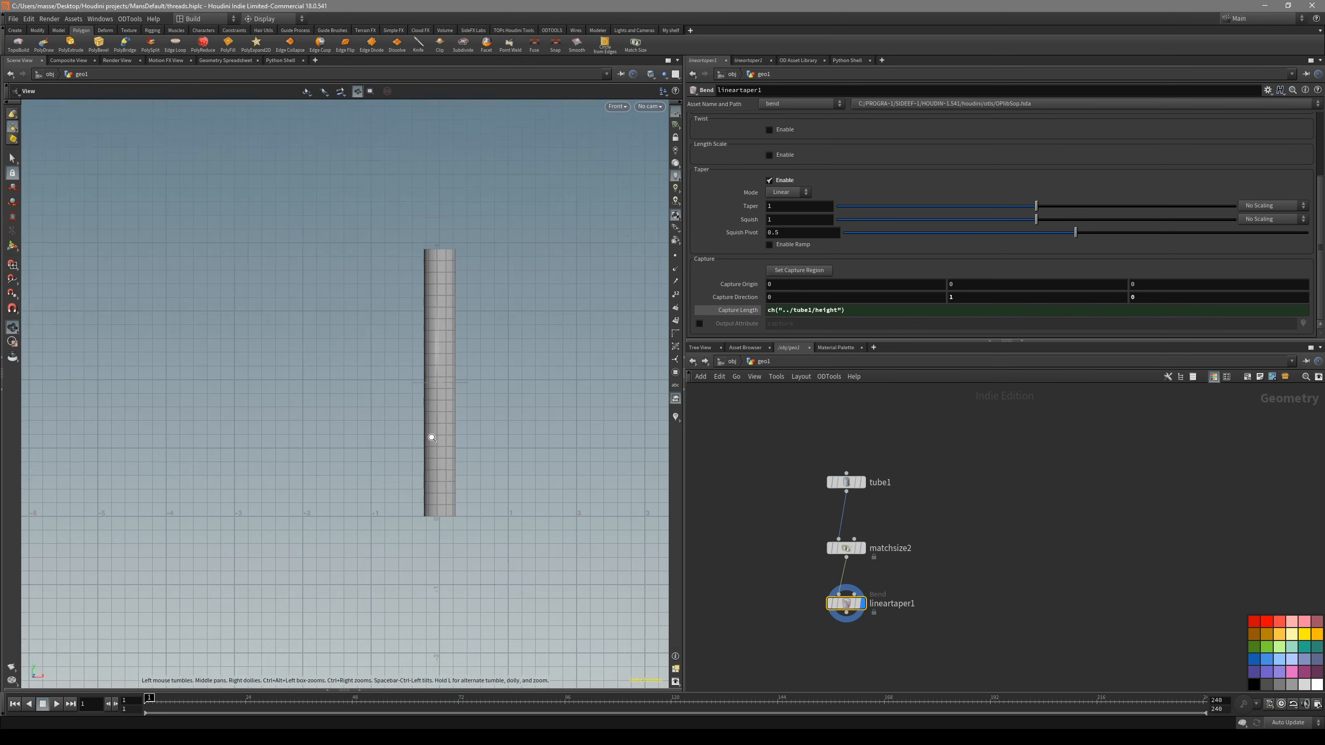
alt+right_drag(429, 434, 454, 319)
alt+middle_drag(484, 266, 494, 302)
key(Return)
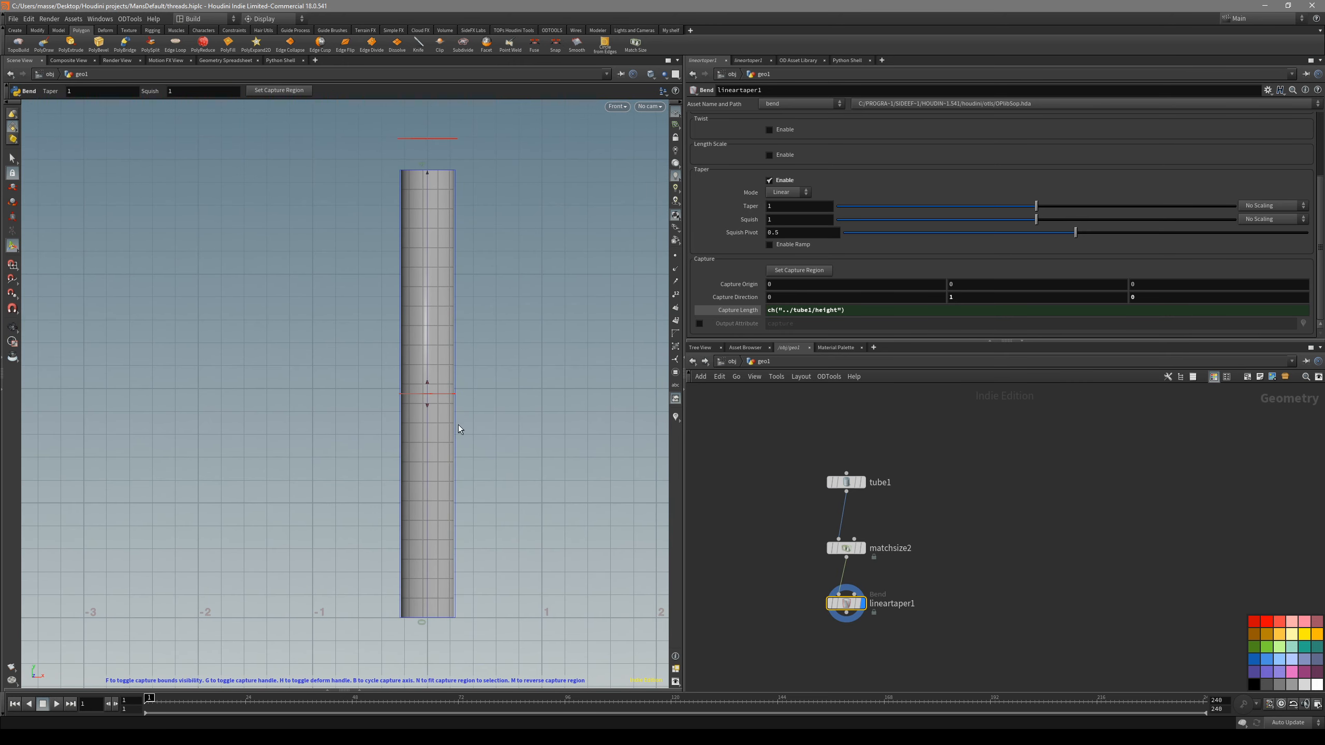
key(space+1)
alt+drag(462, 454, 490, 384)
key(space+3)
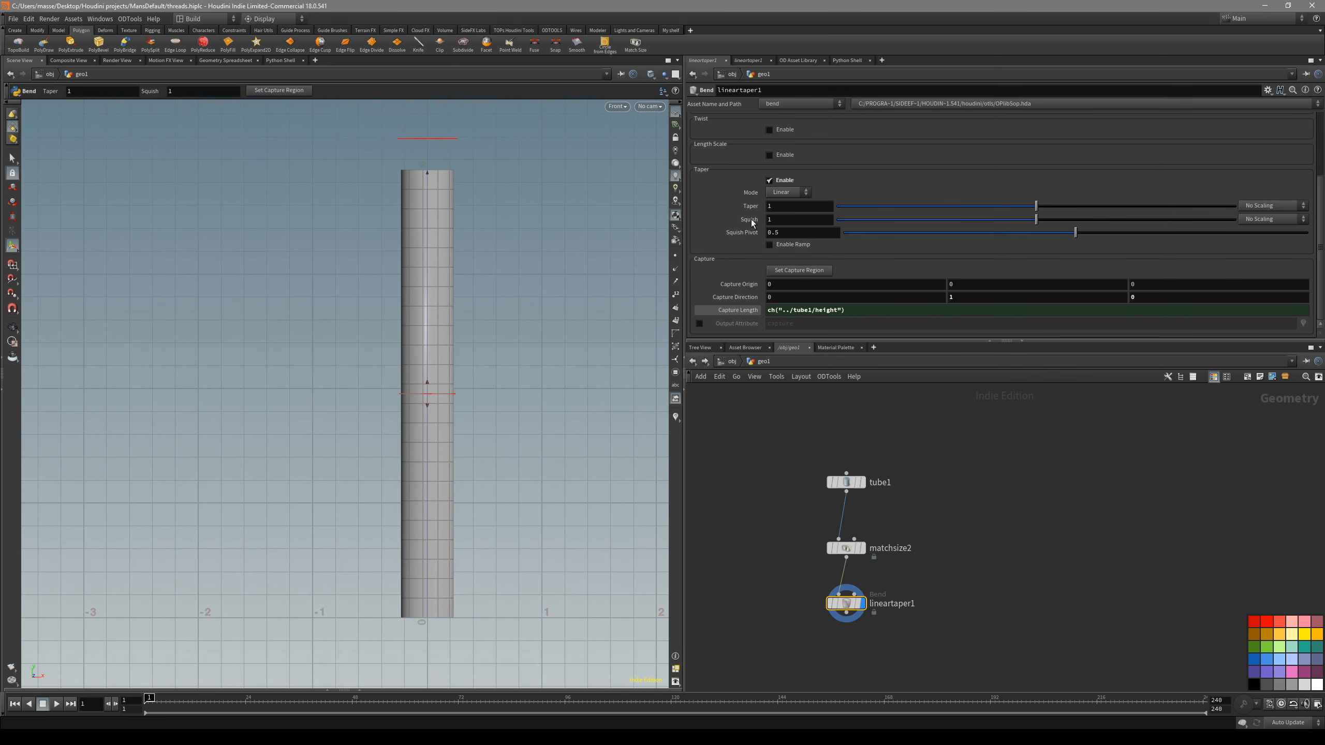
- Enable the ramp on the Linear Taper node and add points to its profile
click(793, 244)
middle_drag(504, 306, 495, 276)
scroll(498, 277, down, 1)
mouse_move(726, 170)
mouse_down()
mouse_move(726, 184)
mouse_move(733, 169)
mouse_up()
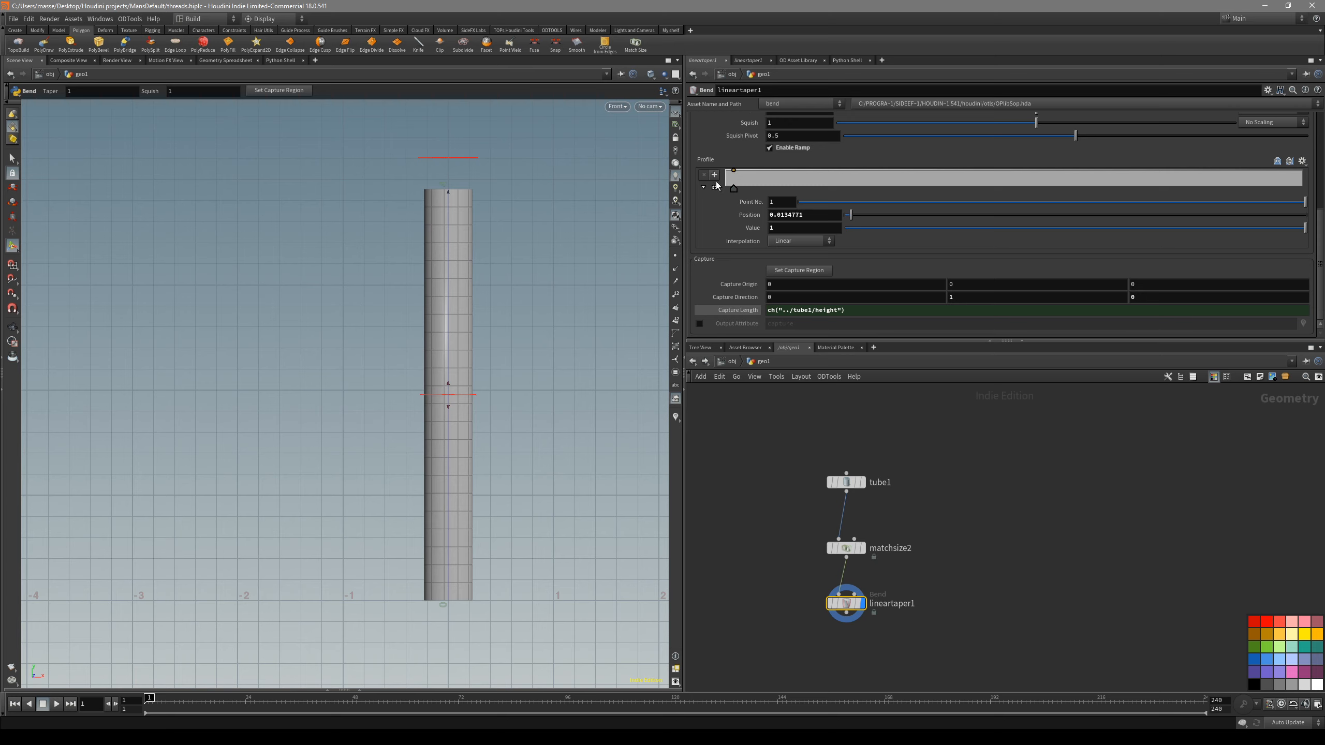
click(714, 175)
click(714, 175)
- Shape the taper's profile ramp into a pointed lower tip, with the first point at position 0 and value 0
drag(1019, 174, 1013, 172)
key(ctrl+z)
drag(1012, 174, 723, 196)
alt+middle_drag(503, 439, 522, 386)
alt+scroll(561, 488, up, 2)
alt+middle_drag(457, 537, 456, 554)
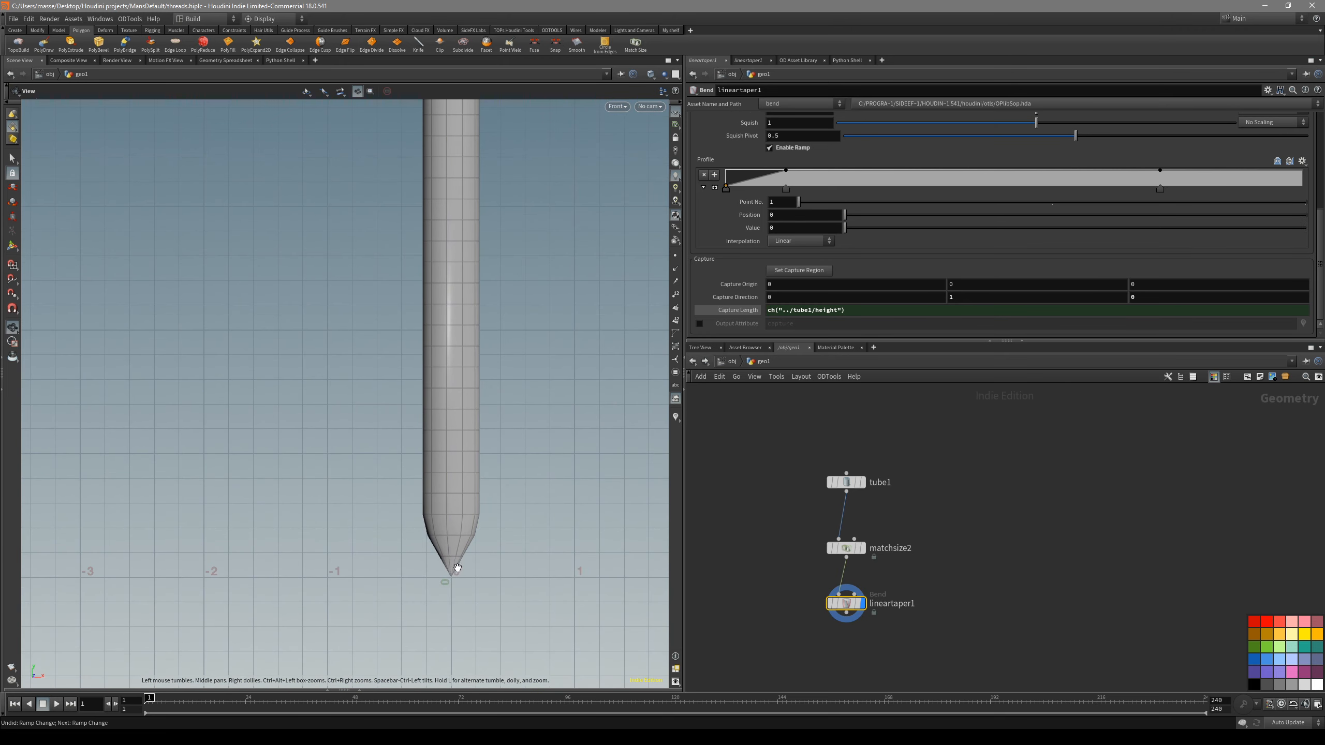
- Move the taper ramp's second point to about position 0.09, value 0.63, and the third to about position 0.2, value 1
key(Return)
drag(786, 170, 751, 171)
drag(1160, 176, 844, 170)
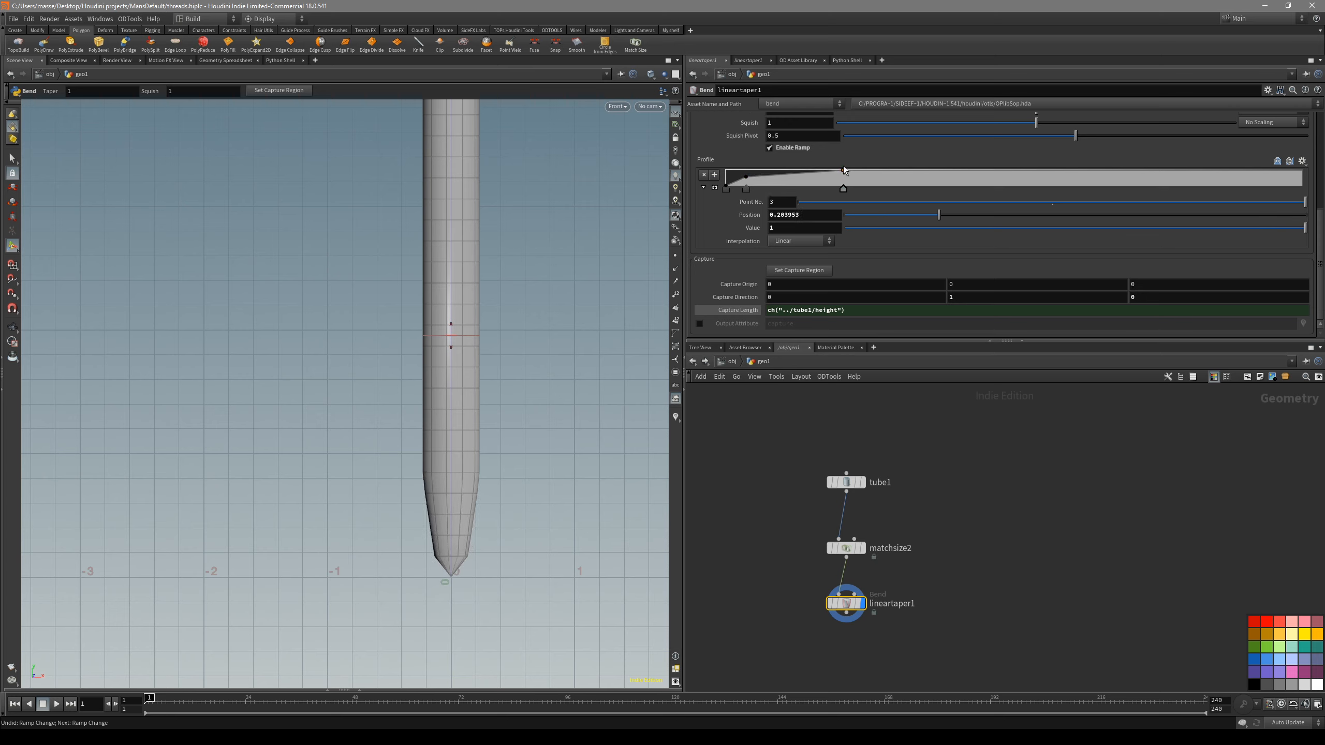
drag(746, 177, 778, 177)
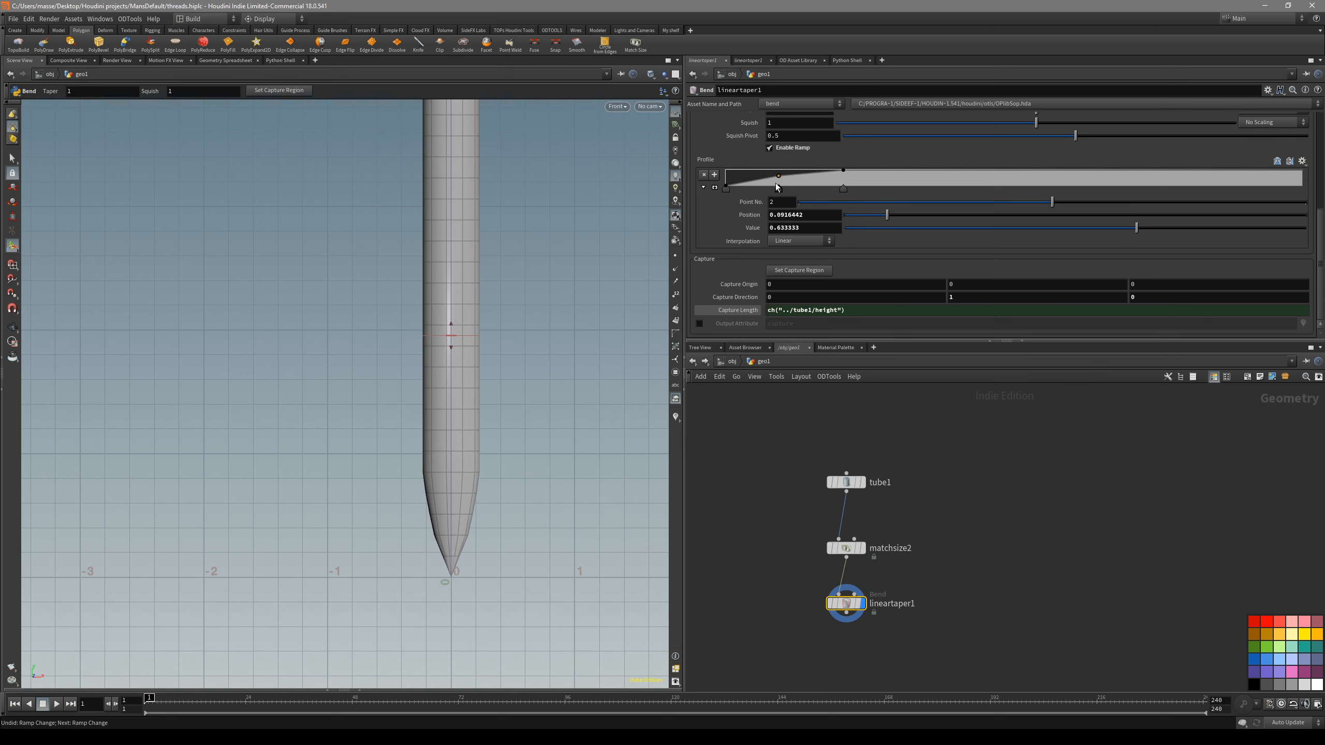
scroll(556, 340, down, 3)
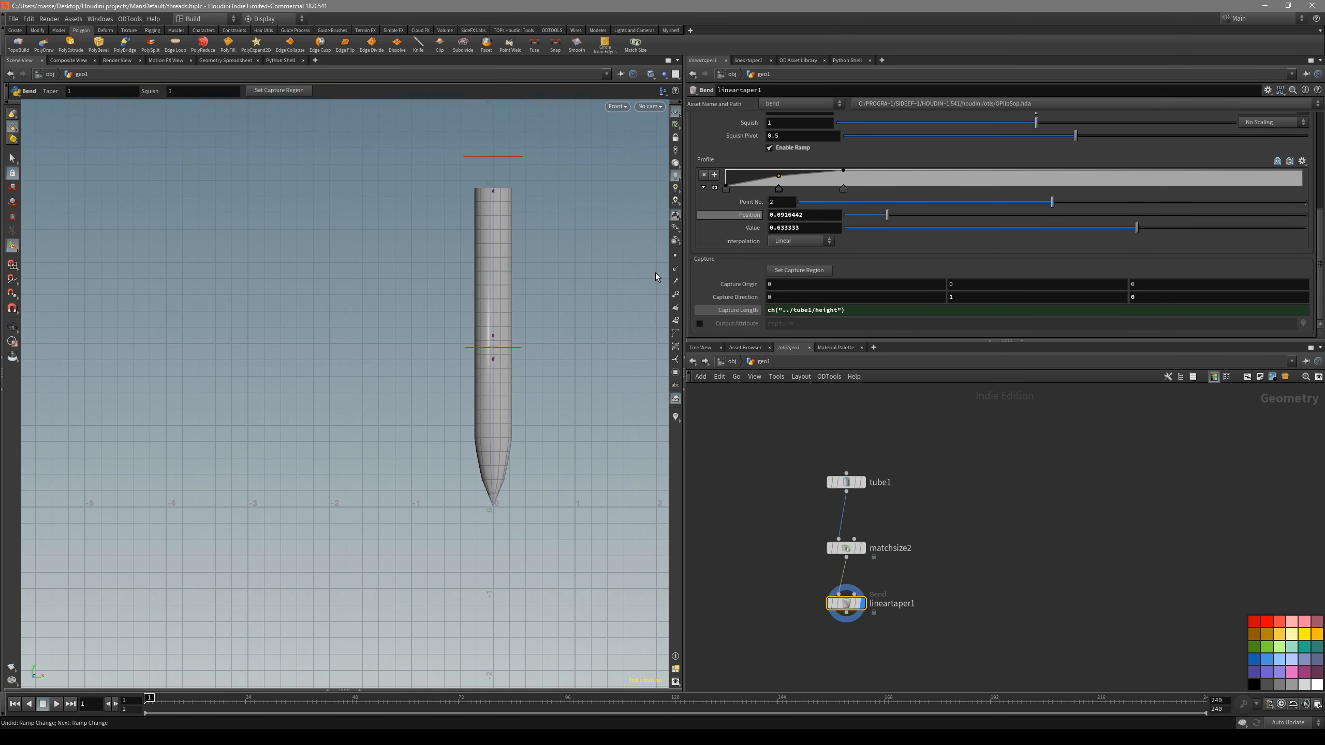
- Lengthen the tube by setting its height to about 6.41
middle_drag(532, 405, 515, 434)
click(868, 484)
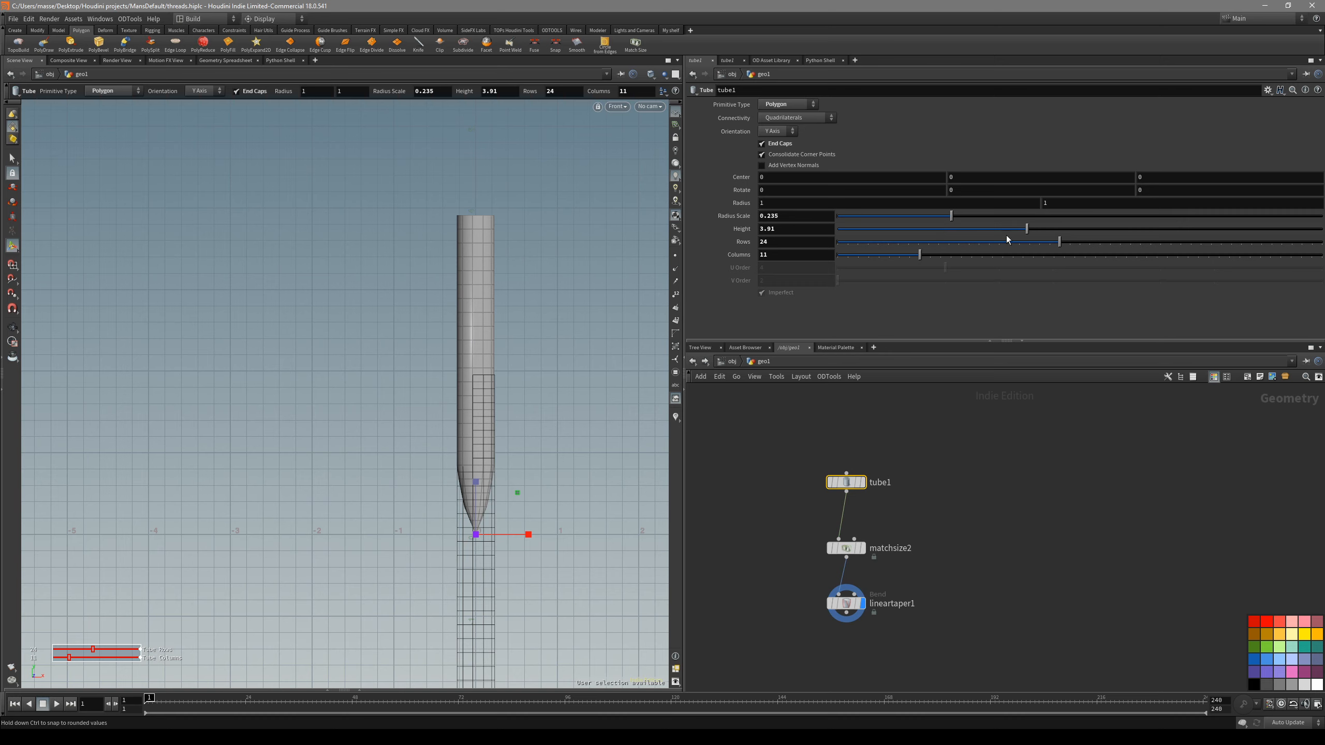
drag(1030, 229, 1149, 222)
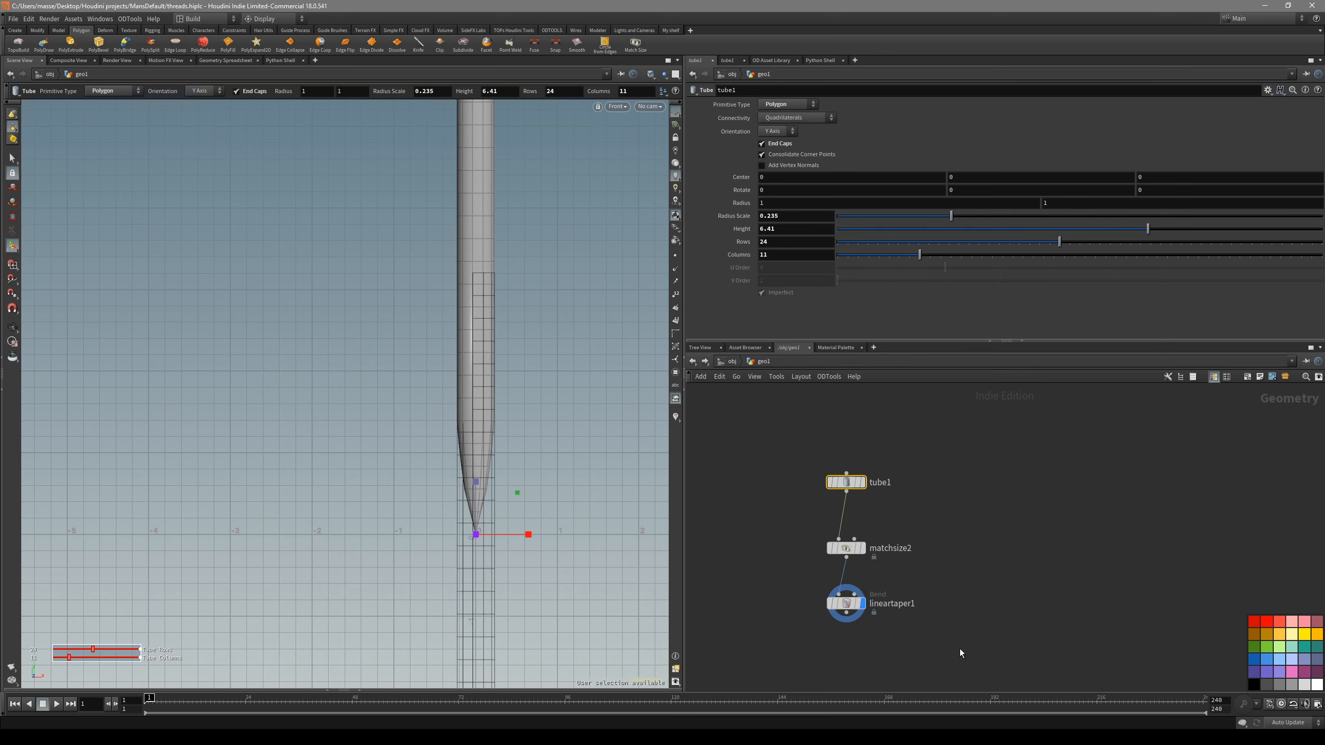
- Shorten the tapered tip by moving the second ramp point to about position 0.048, value 0.567, and the third point to about position 0.1
click(846, 603)
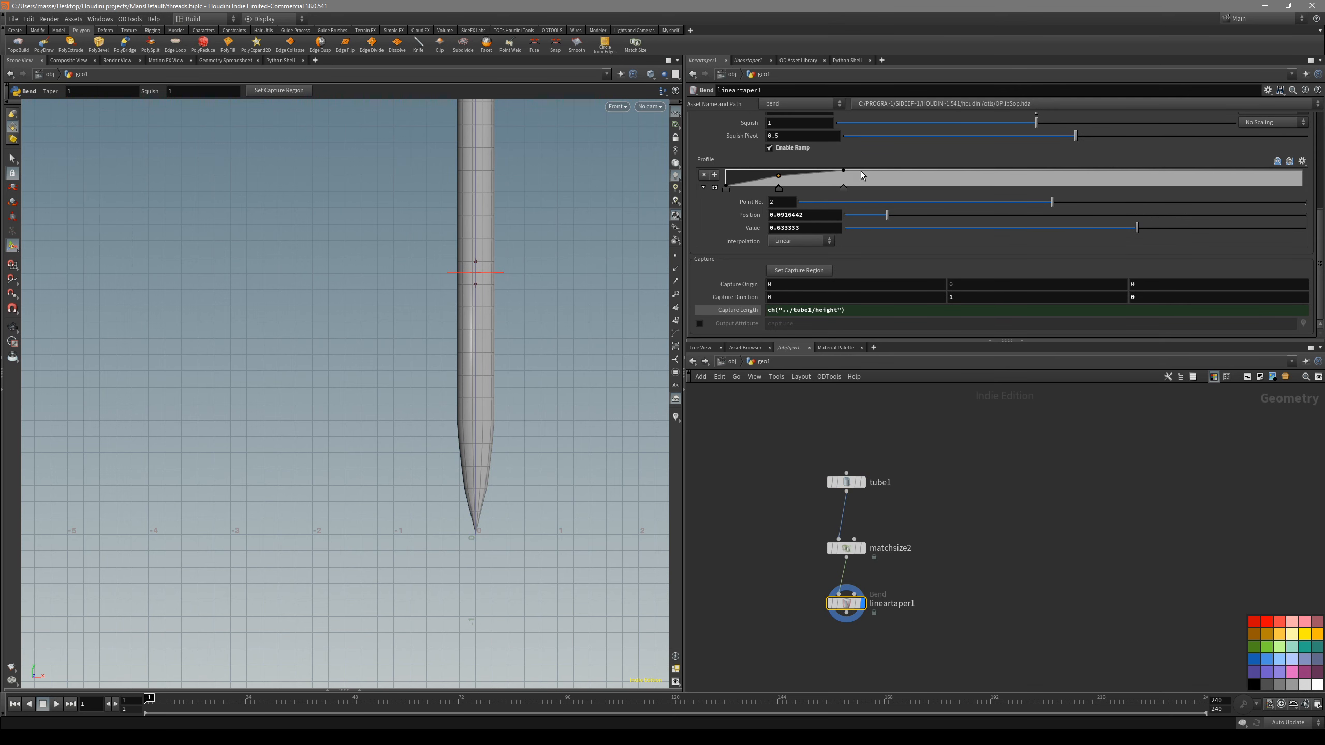
drag(780, 176, 758, 177)
drag(845, 174, 753, 180)
key(Escape)
key(shift+w)
right_drag(553, 337, 457, 415)
key(shift+w)
scroll(488, 450, up, 3)
key(s)
alt+middle_drag(522, 435, 511, 411)
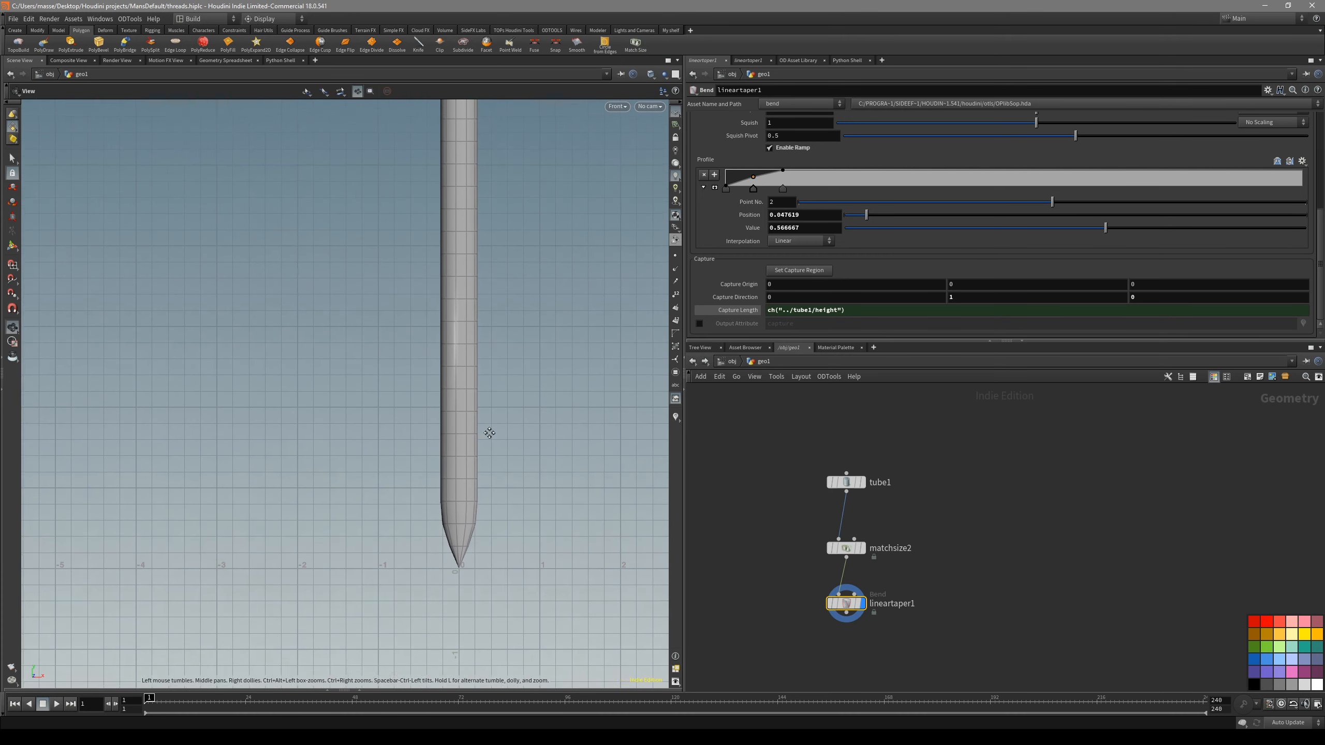
- Compare the shaft before and after the taper, and fine-tune the second ramp point to about position 0.044, value 0.533
click(853, 549)
click(863, 549)
click(851, 604)
click(863, 604)
alt+middle_drag(522, 525, 522, 547)
drag(755, 178, 751, 181)
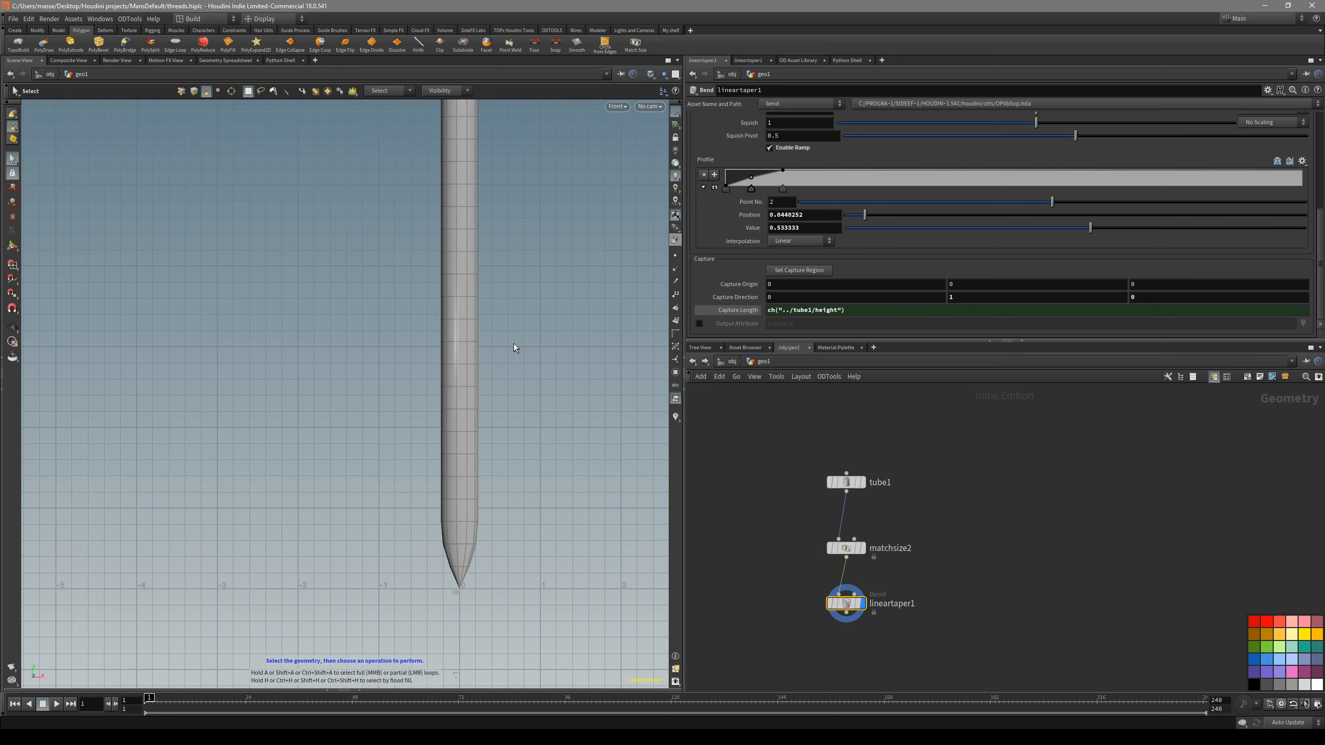
- Turn off the wireframe overlay in the viewport and add a Labs Spiral node beside the tube chain
key(shift+w)
key(shift+w)
alt+right_drag(521, 340, 453, 368)
alt+middle_drag(453, 368, 460, 424)
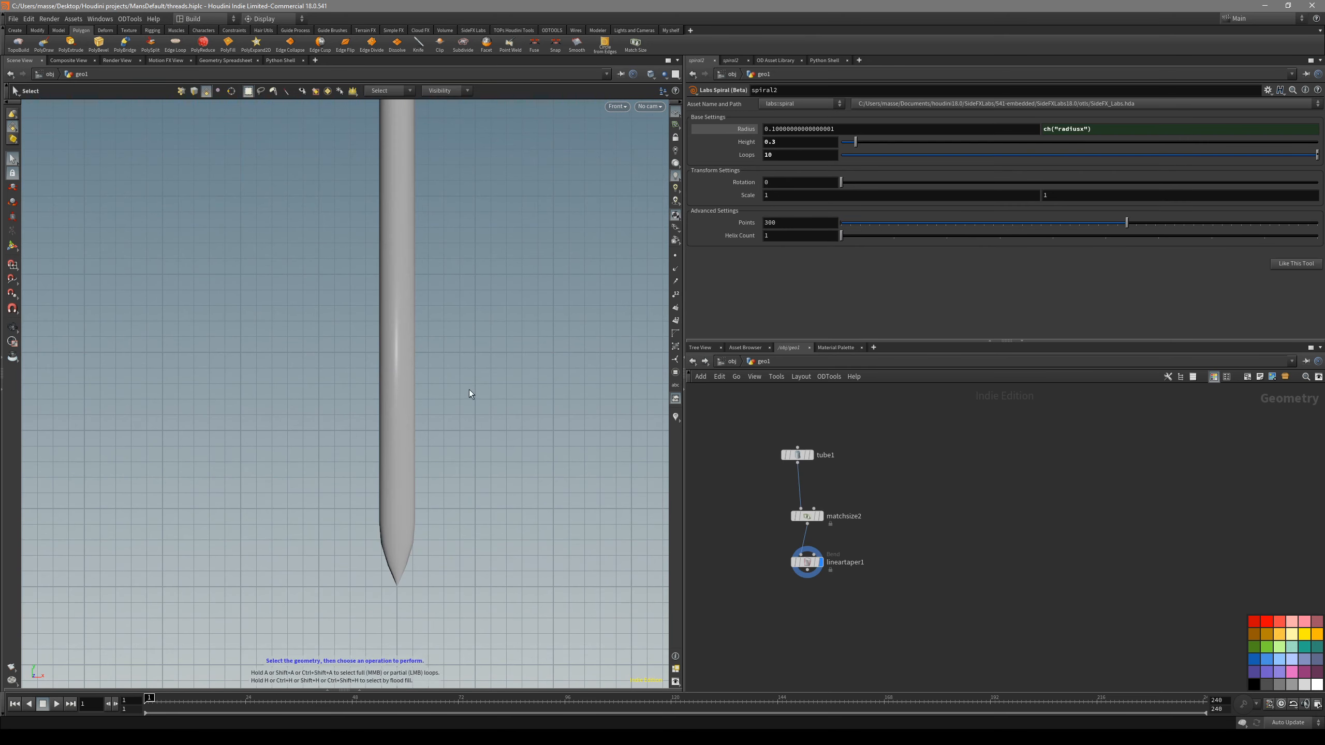
key(Tab)
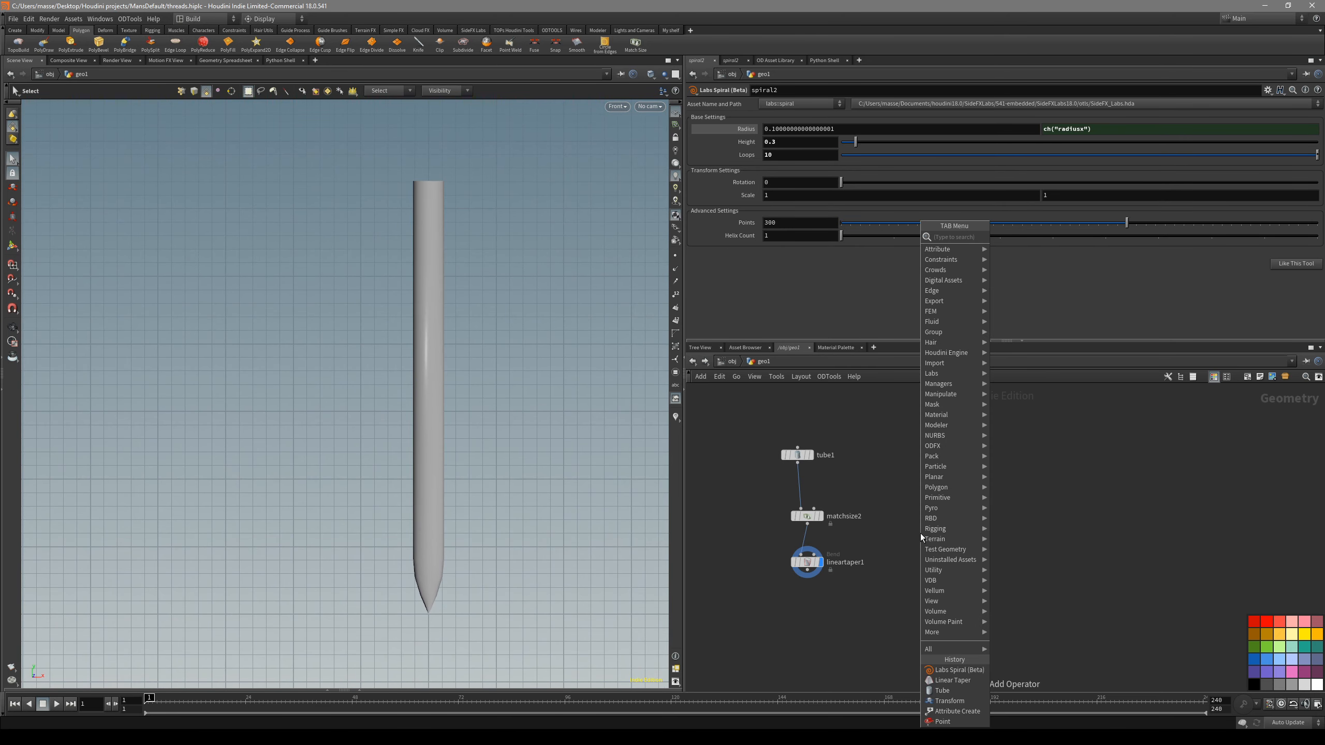
text(spir)
key(Return)
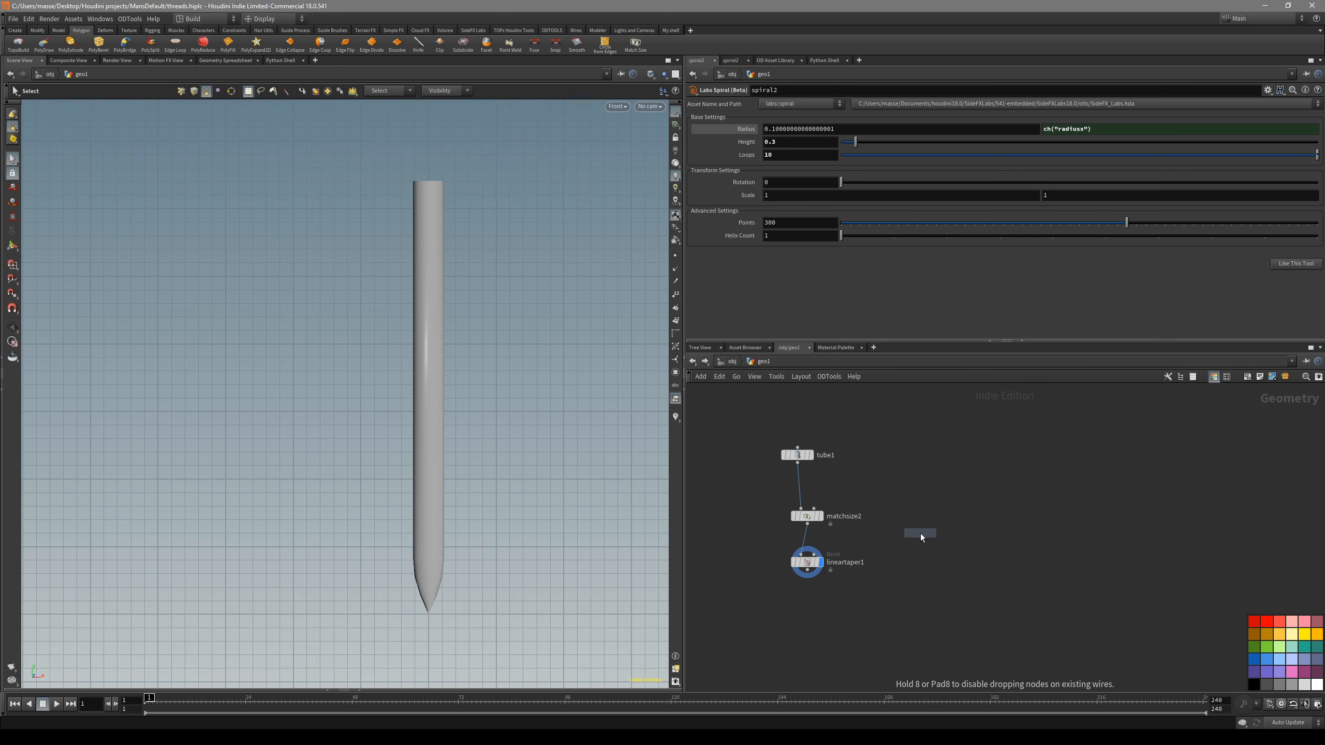
click(911, 466)
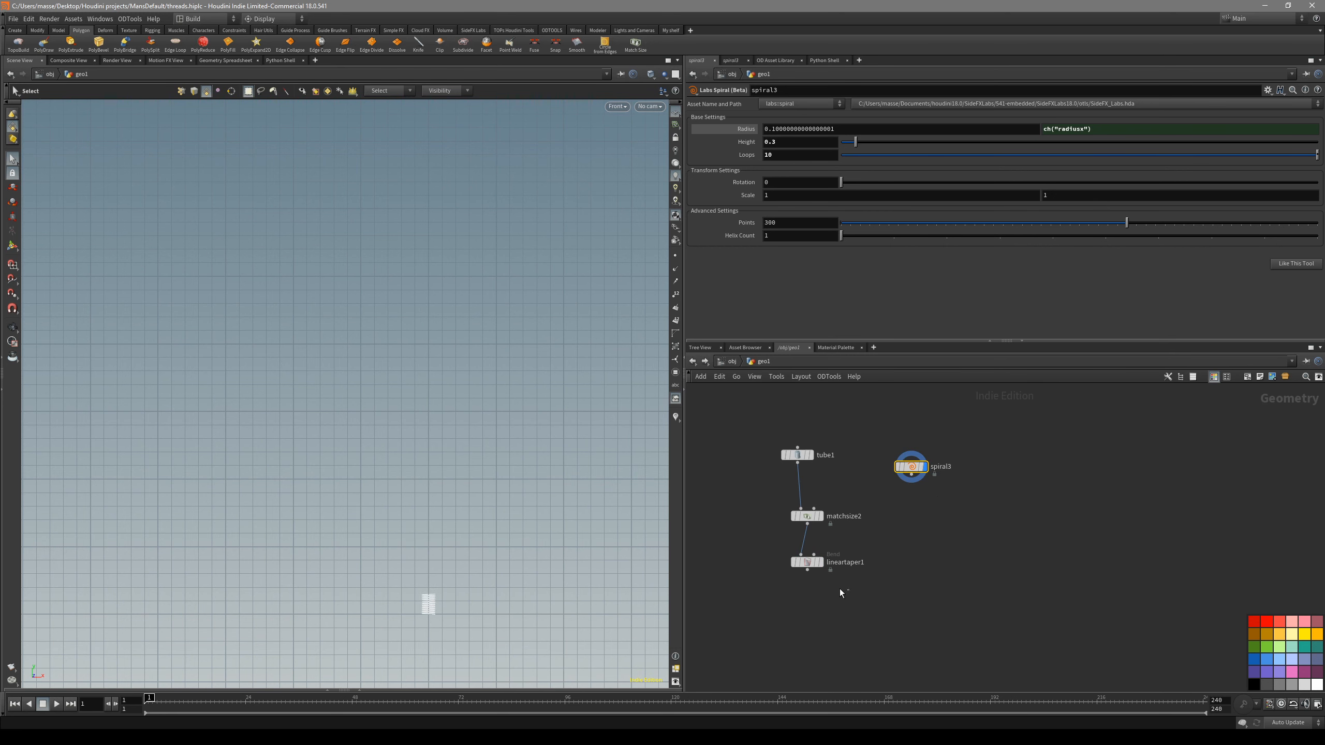
- Display the Linear Taper result while keeping the spiral selected, to compare the spiral's size with the shaft
click(820, 562)
key(Escape)
key(s)
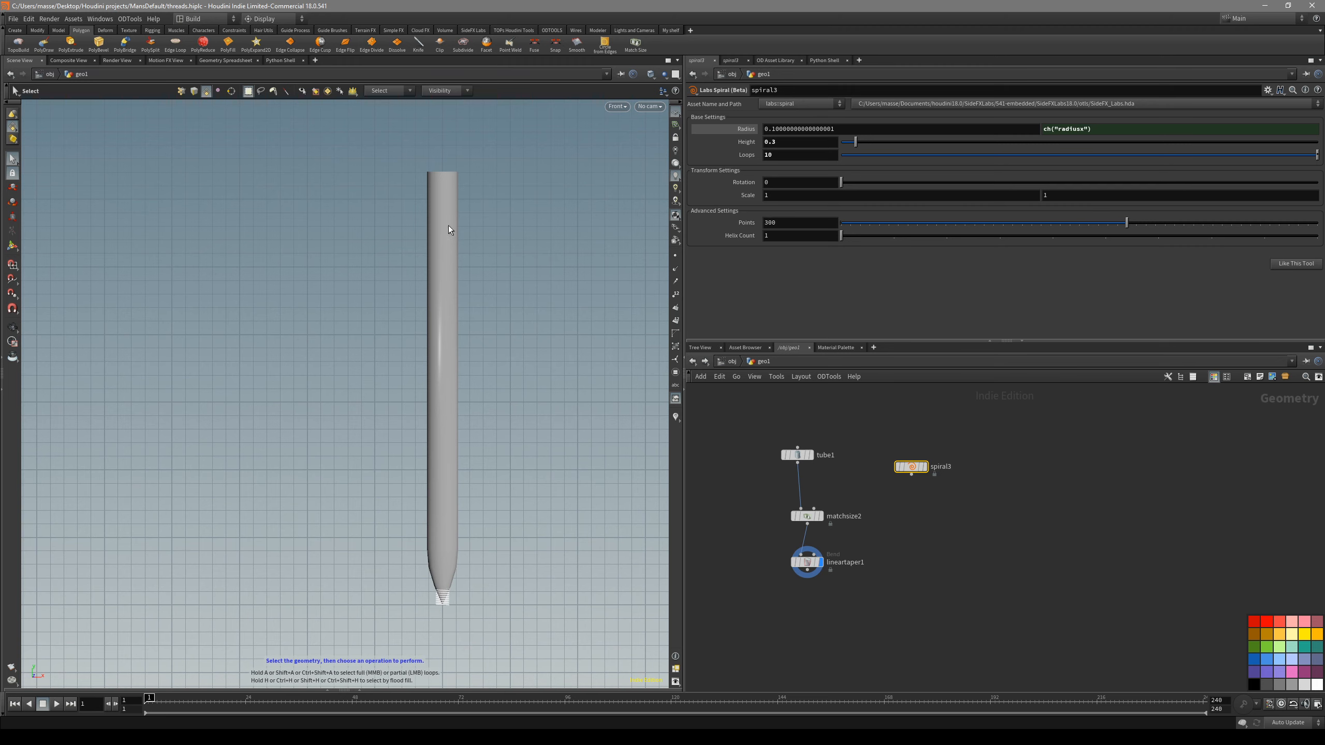
alt+middle_drag(457, 515, 442, 550)
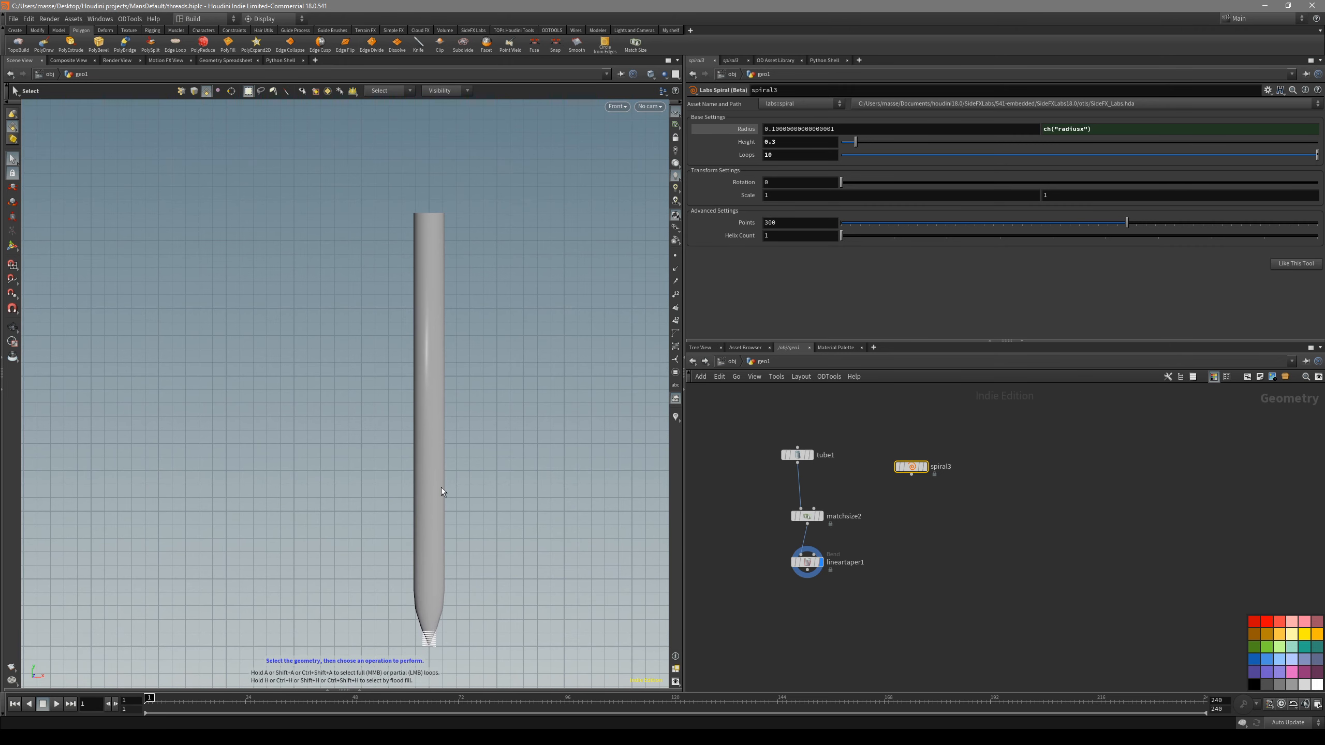
scroll(936, 497, up, 1)
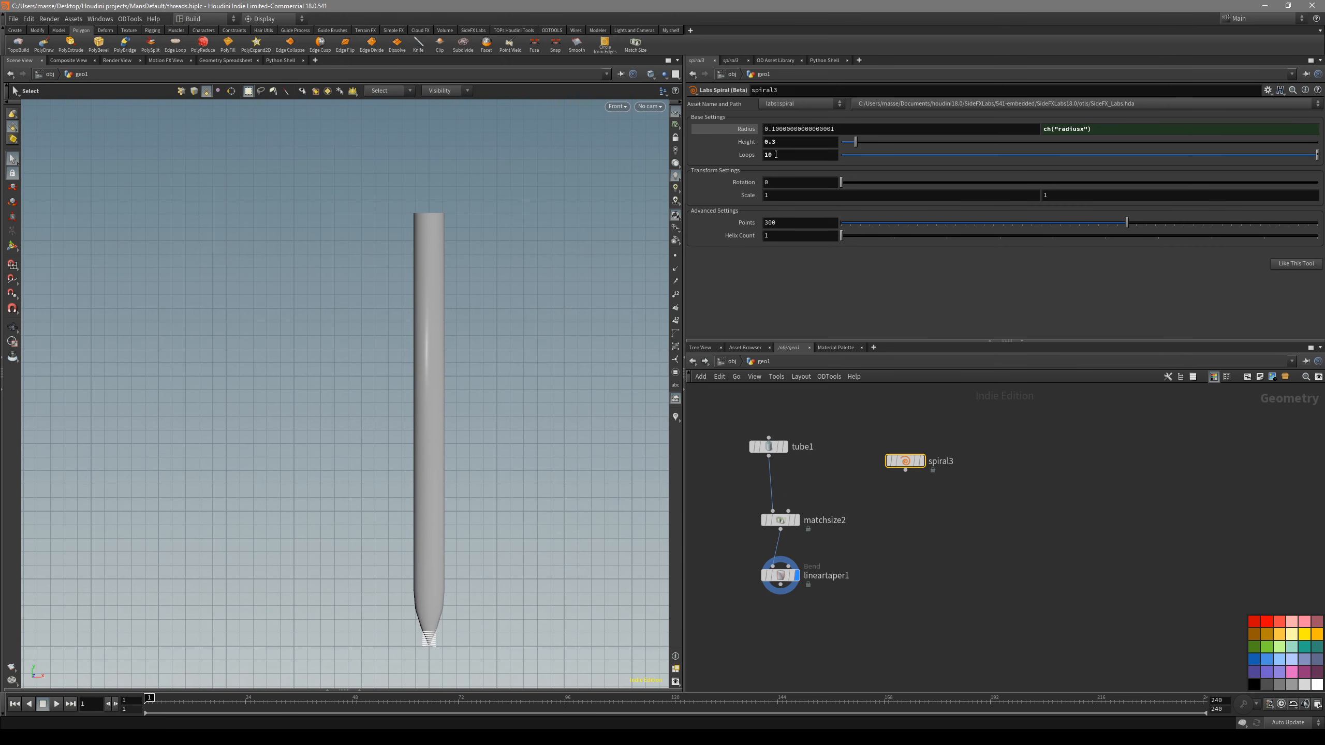
- Link the spiral's Height to the tube's height with the reference ch("../tube1/height")
click(778, 447)
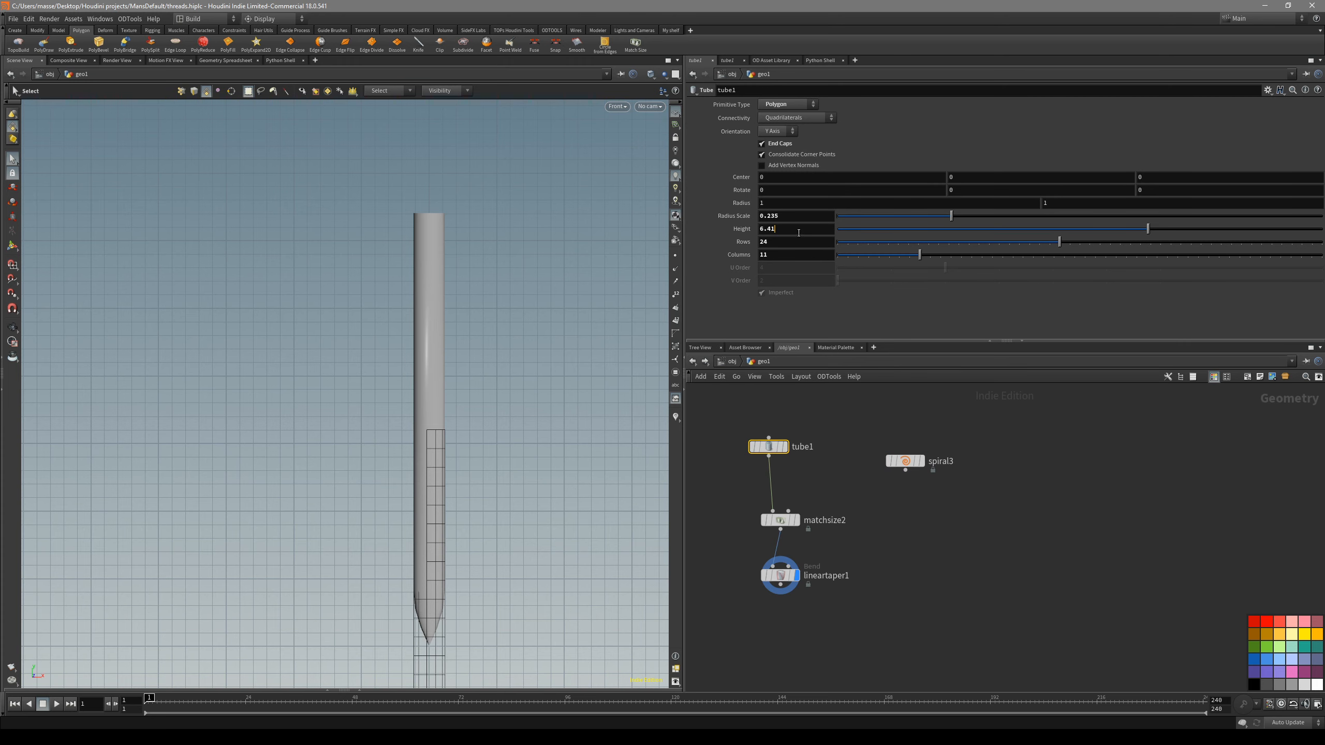
click(905, 460)
double_click(793, 142)
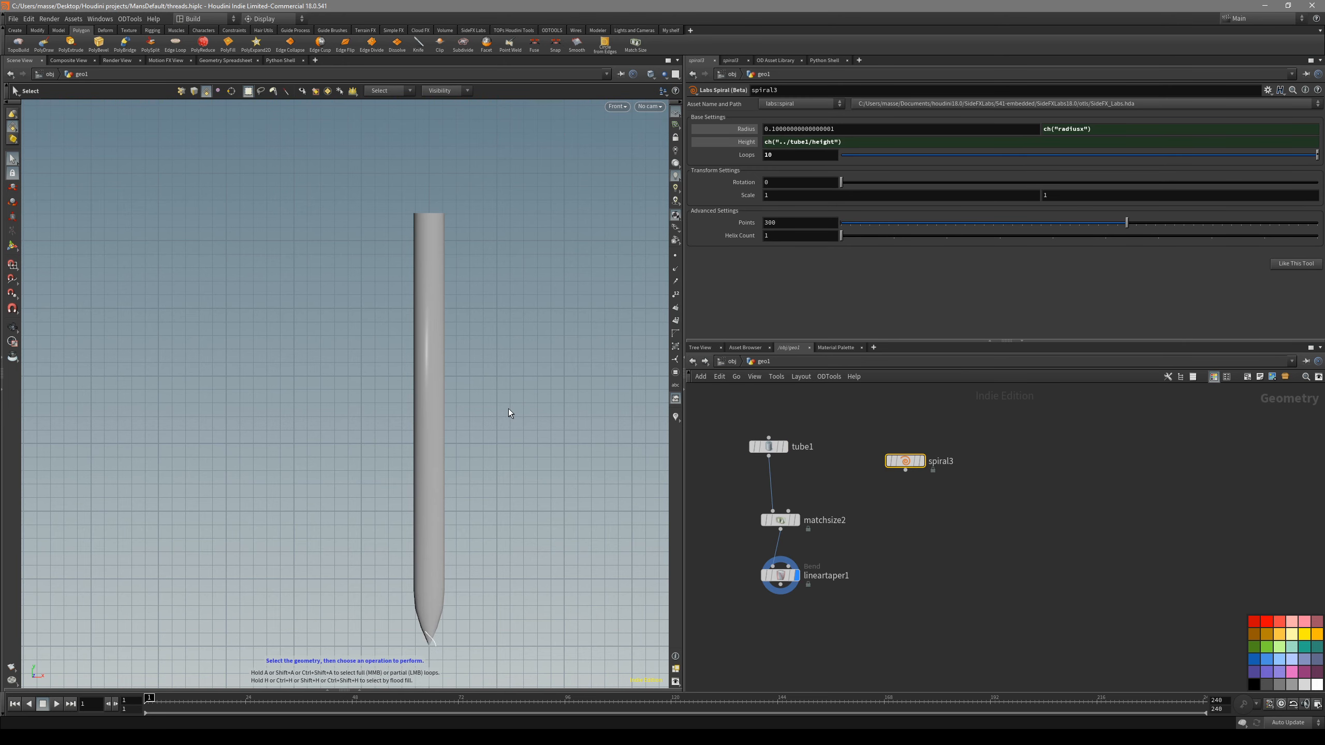
alt+middle_drag(508, 408, 510, 406)
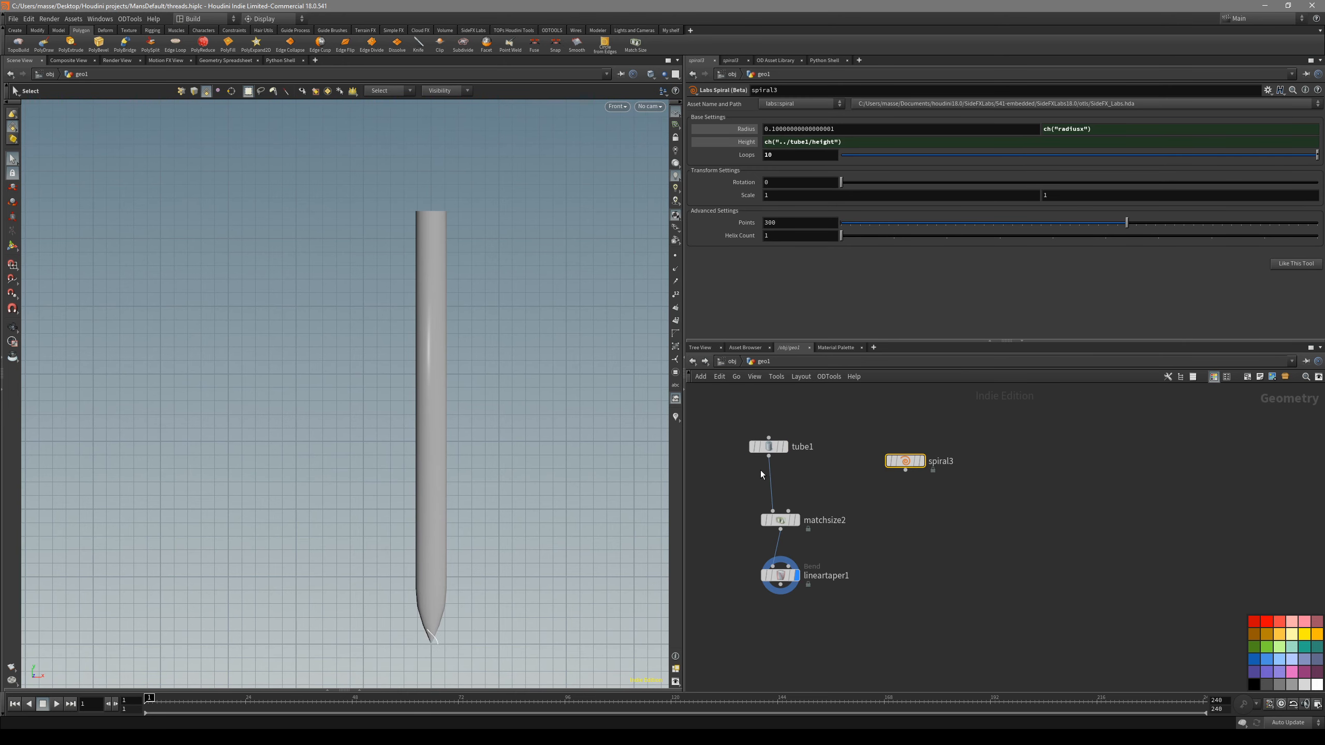
- Link the spiral's first Radius value to the tube's radius scale with ch("../tube1/radscale") and check the spiral around the shaft
click(766, 448)
click(905, 460)
click(769, 447)
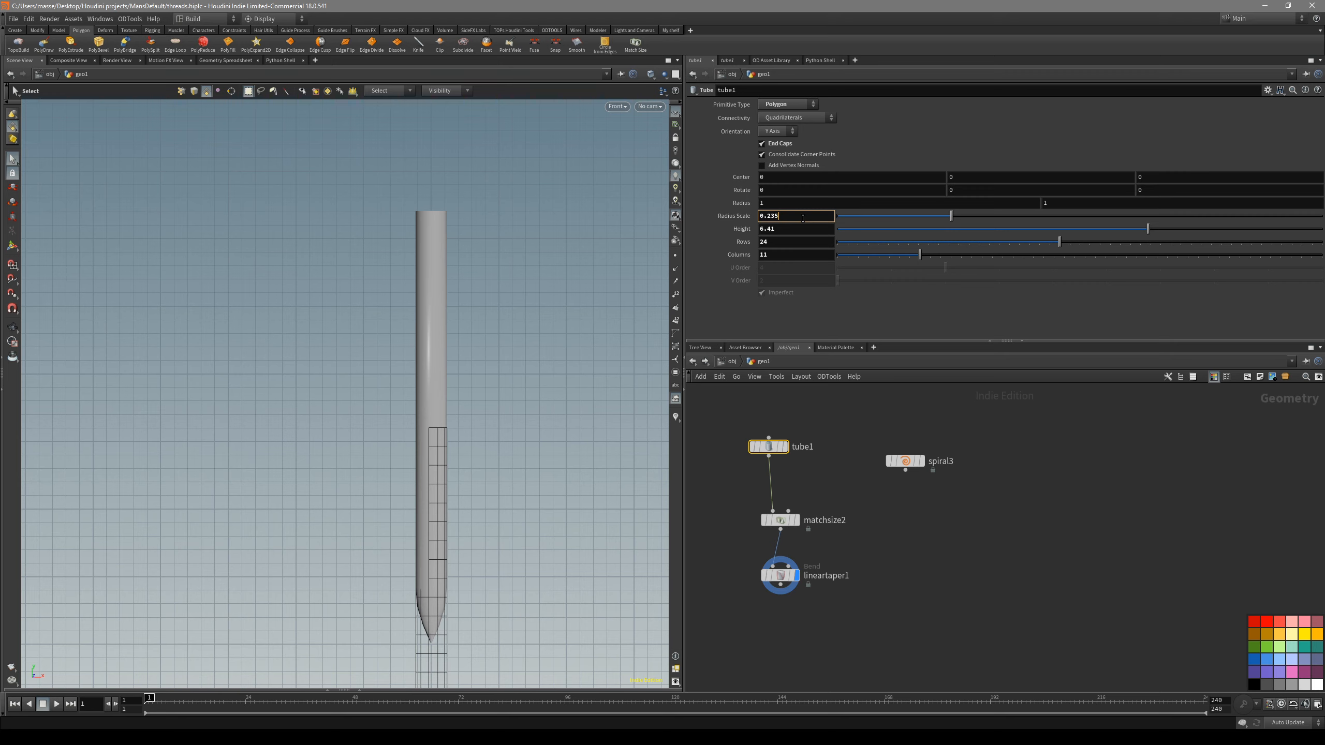
click(905, 461)
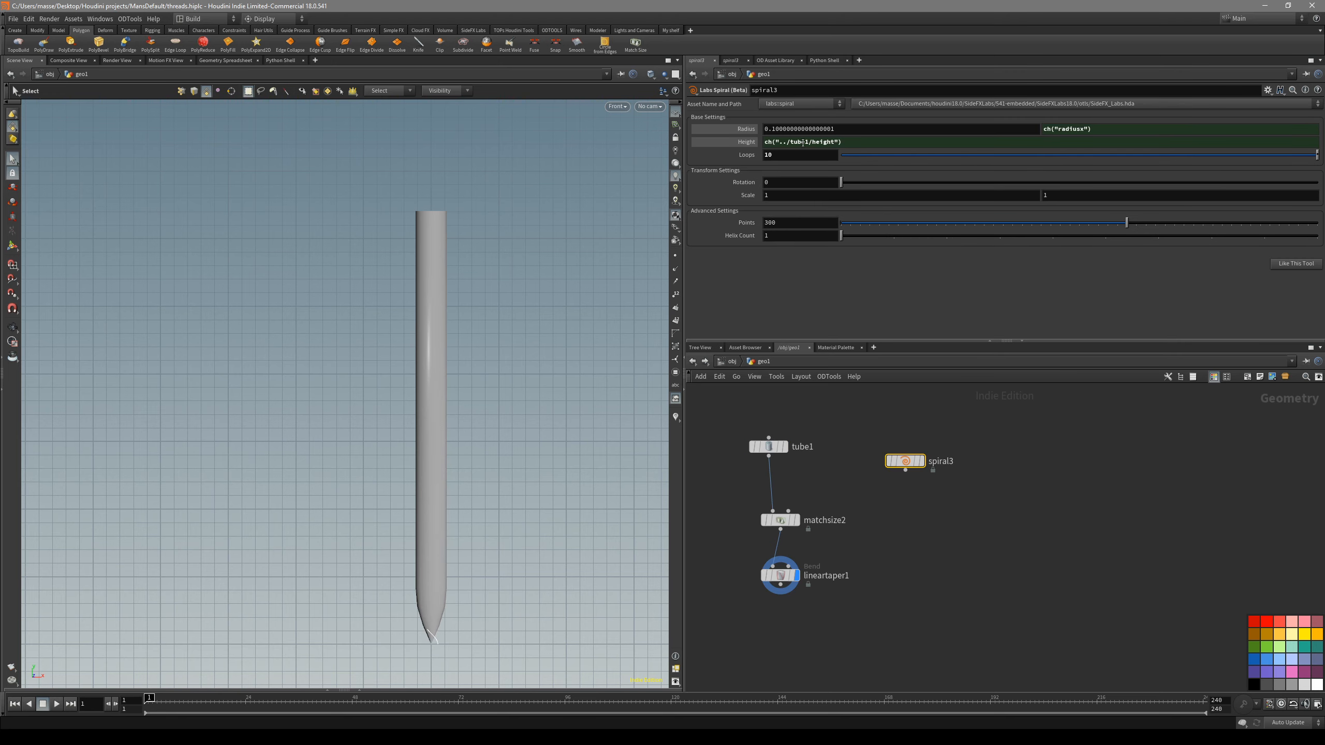
text(ch("../tube1/radscale"))
alt+right_drag(522, 301, 434, 163)
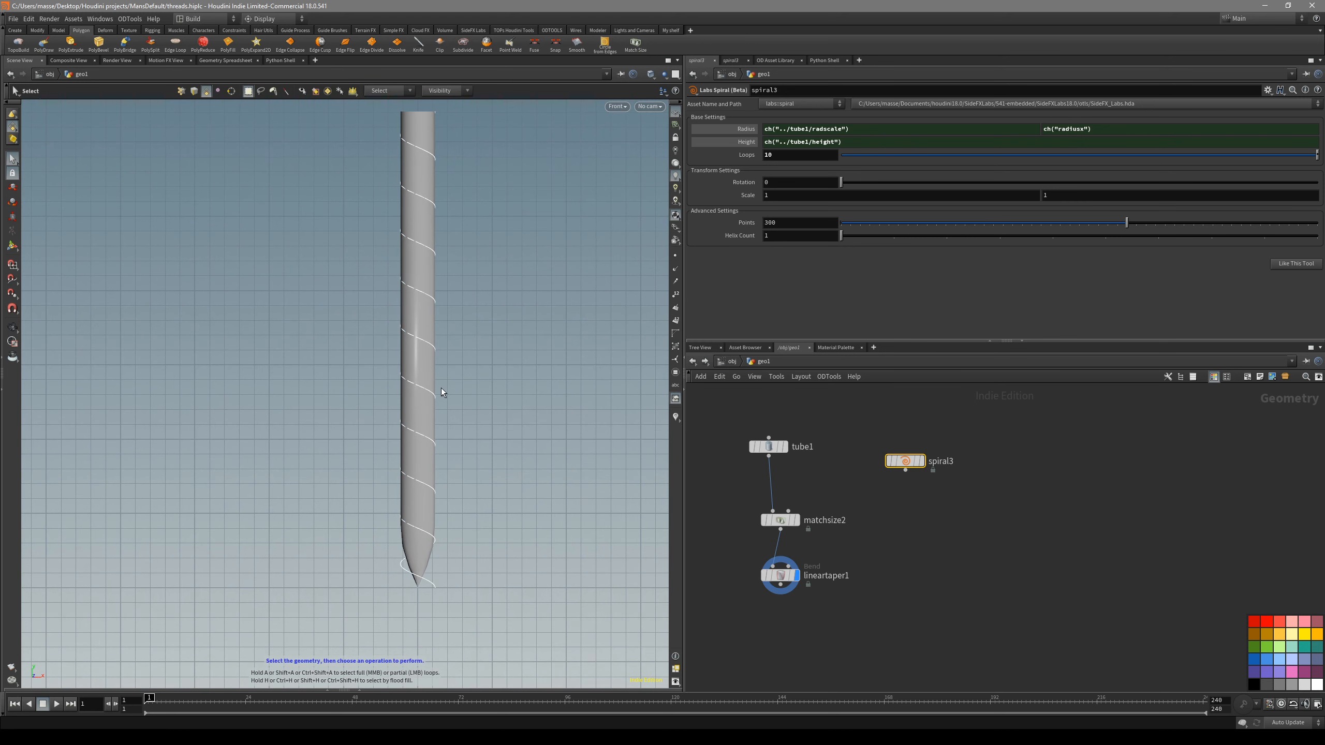
alt+middle_drag(577, 451, 579, 452)
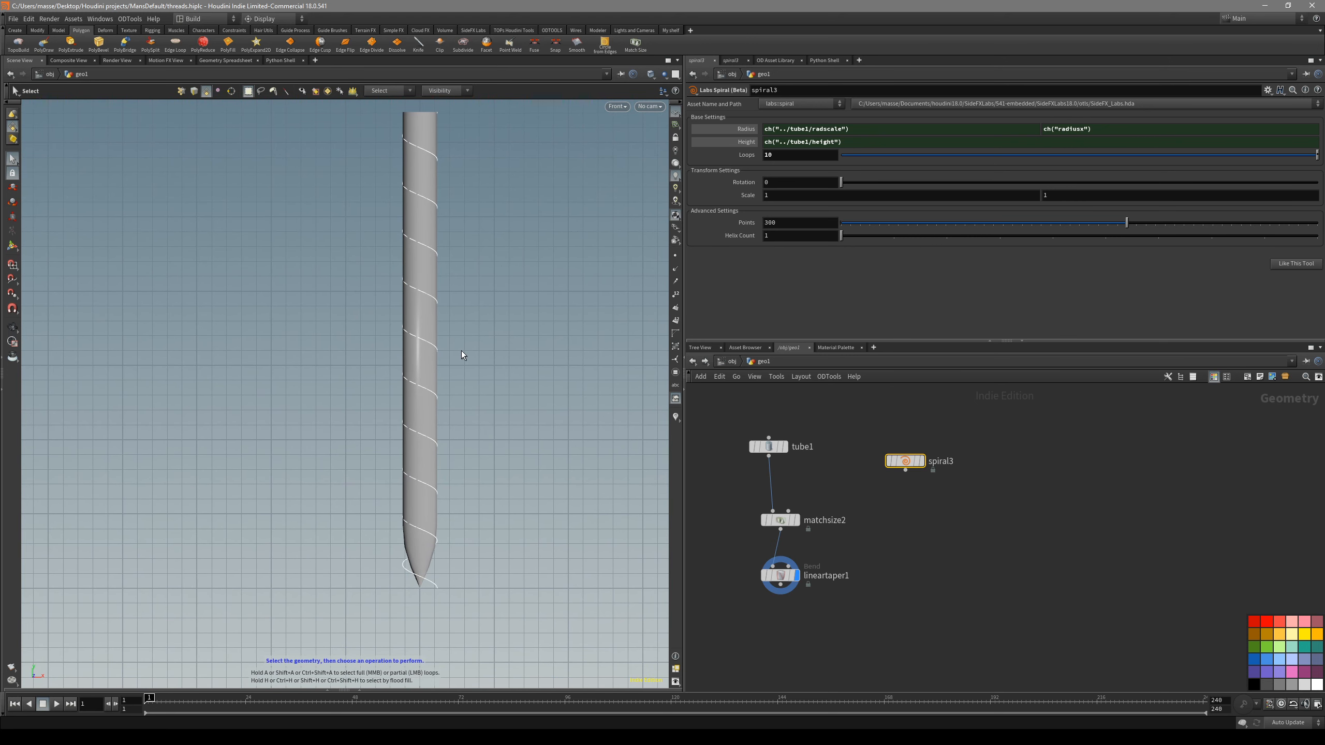
alt+middle_drag(446, 443, 453, 477)
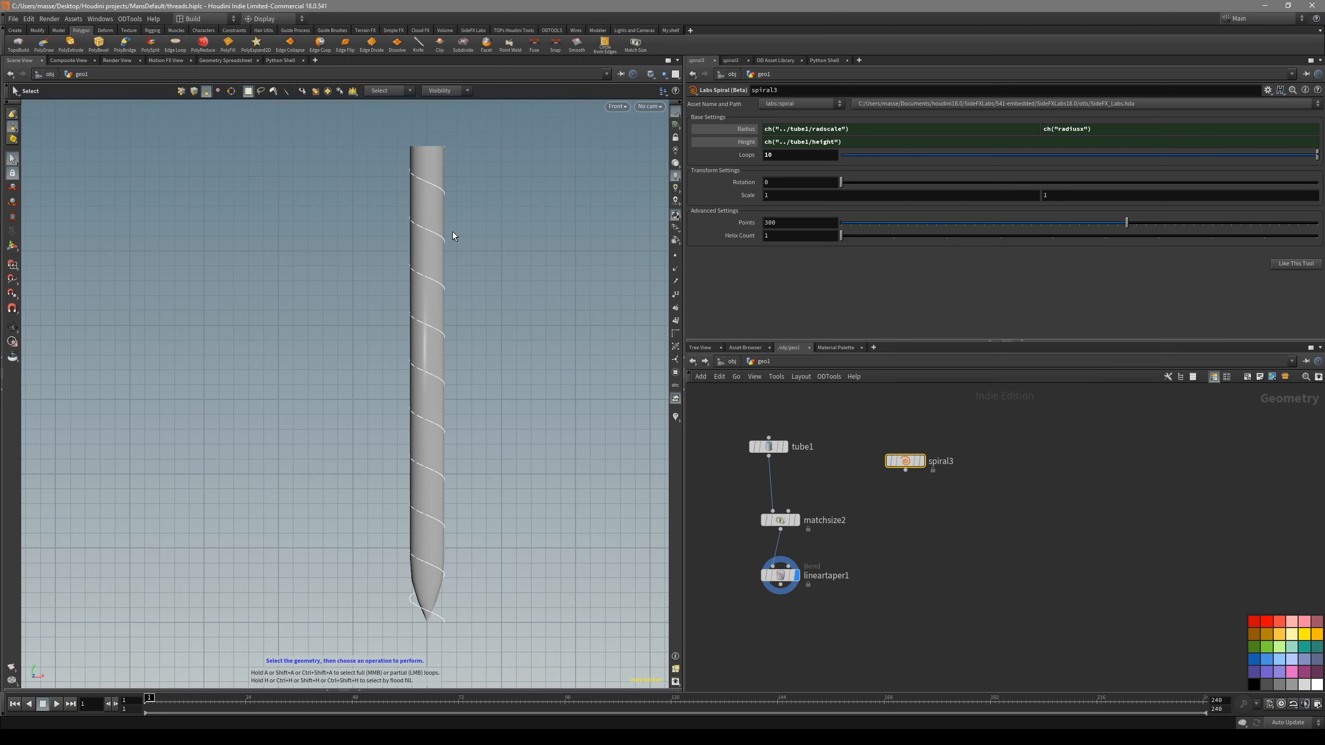
key(Return)
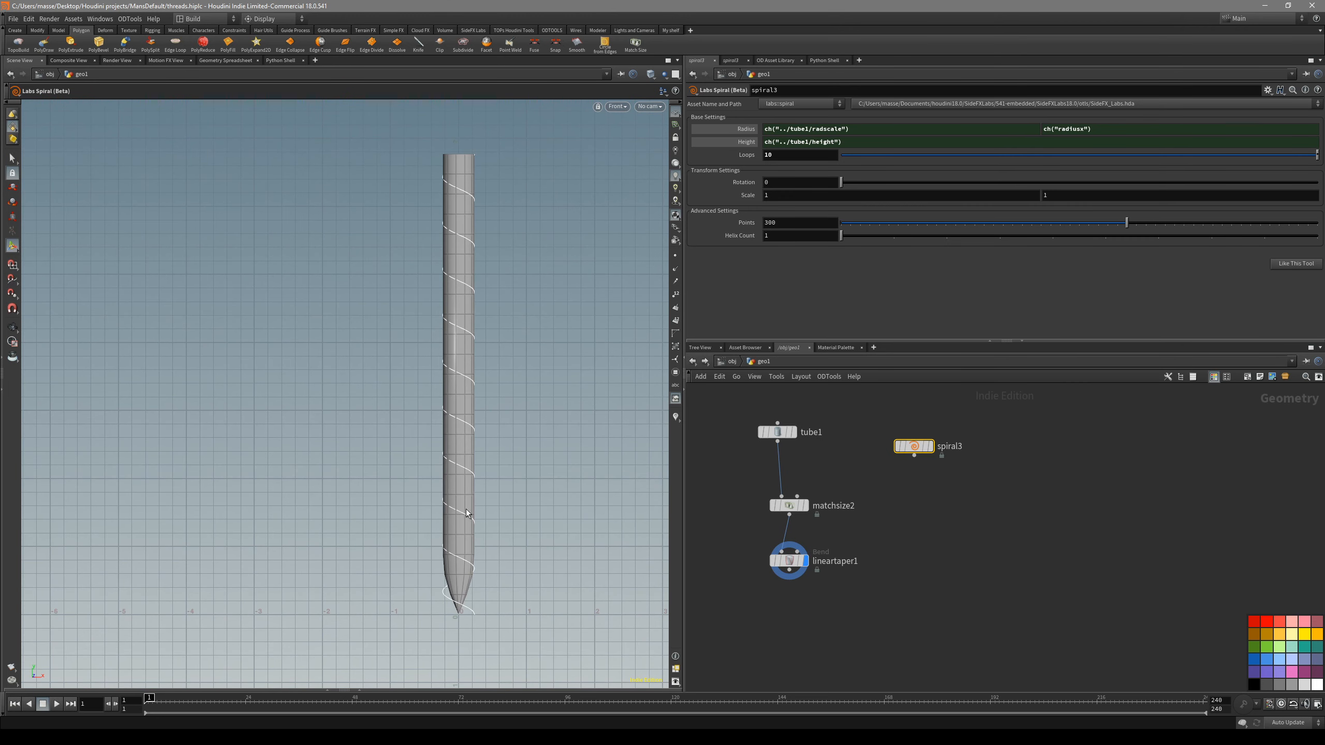
- Add a Transform node after the spiral and display its result
click(914, 455)
key(Tab)
text(TRANS)
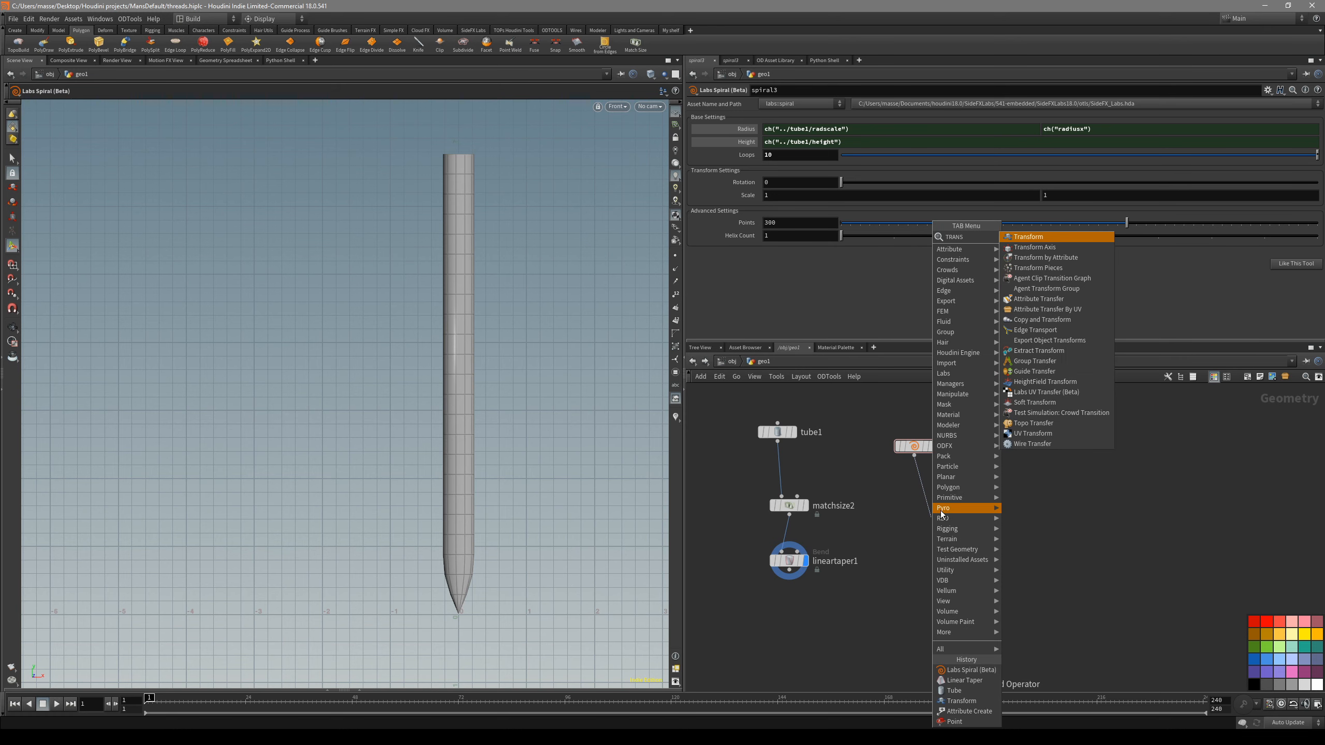
key(Return)
click(943, 515)
click(946, 517)
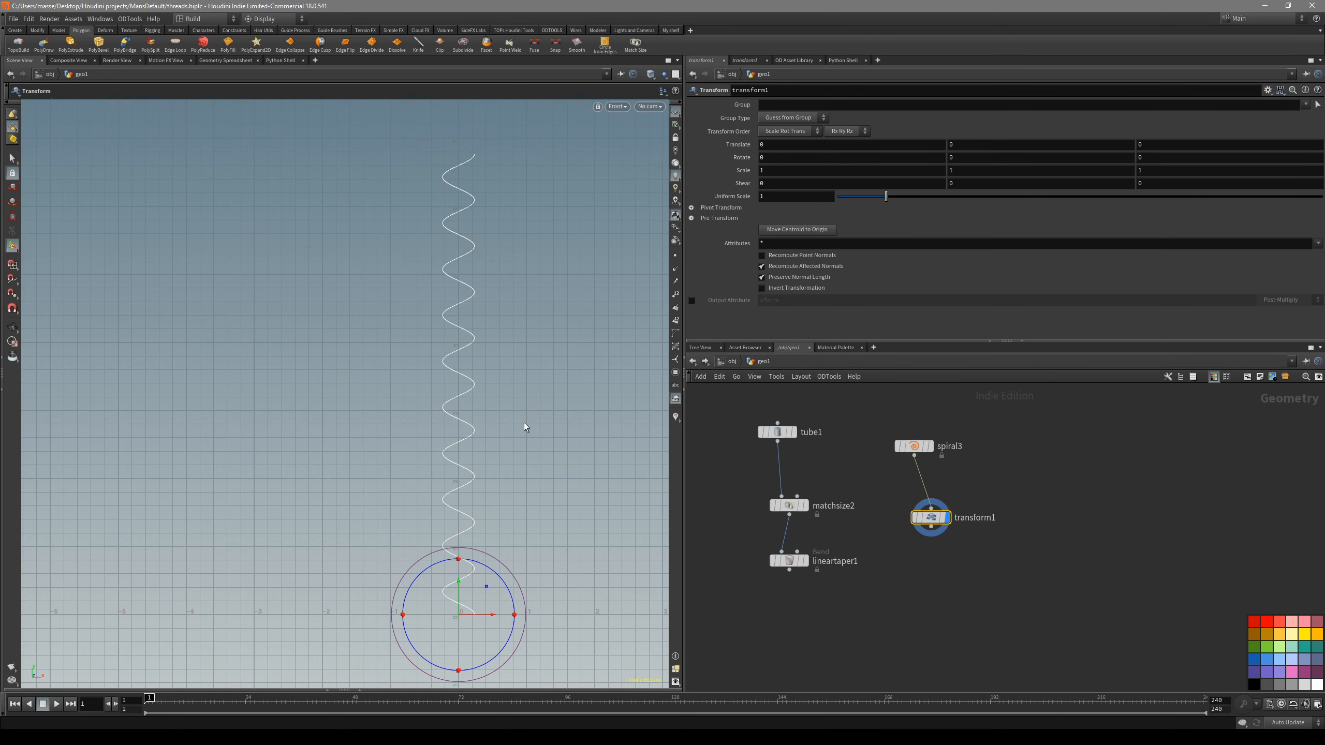
- Compress the spiral vertically with the Transform node, down to a Y scale of about 0.25
key(e)
drag(460, 546, 461, 587)
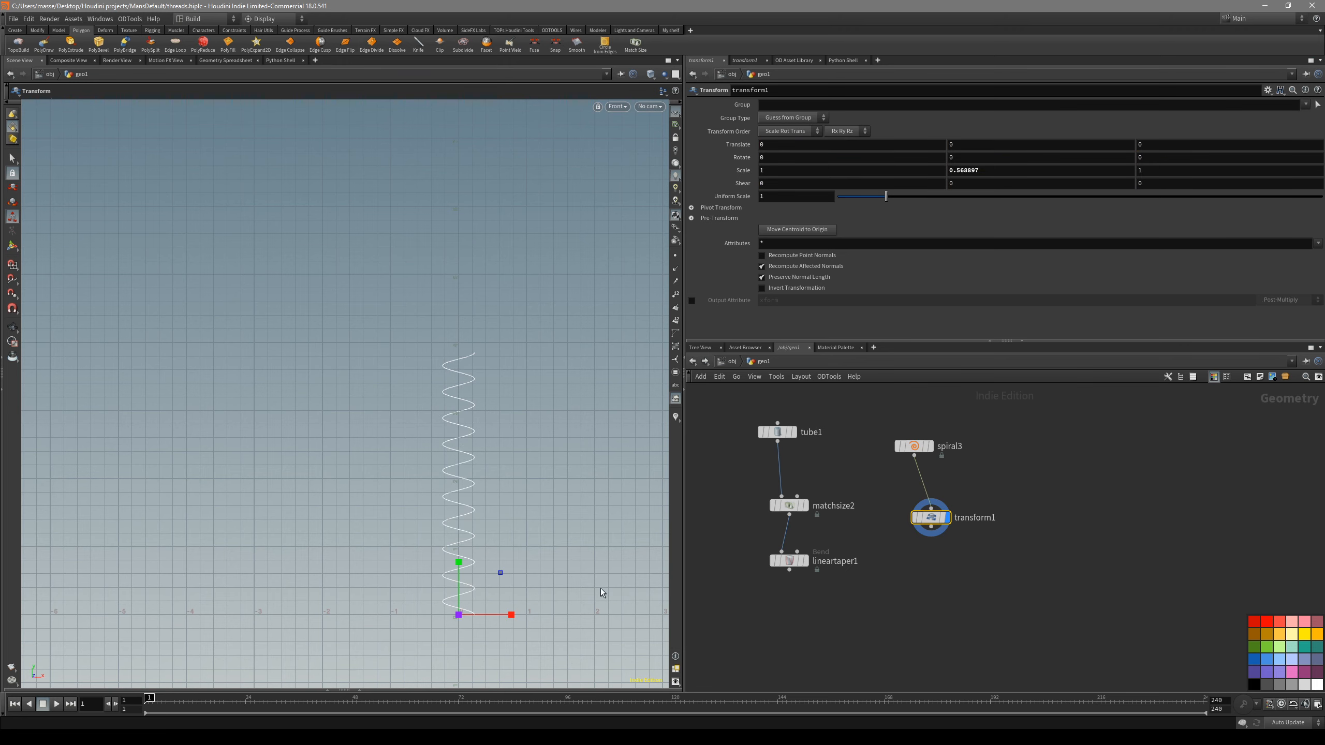
drag(460, 563, 460, 592)
alt+middle_drag(433, 631, 429, 587)
- Merge the Linear Taper and Transform outputs, and display the merged shaft and spiral
click(789, 561)
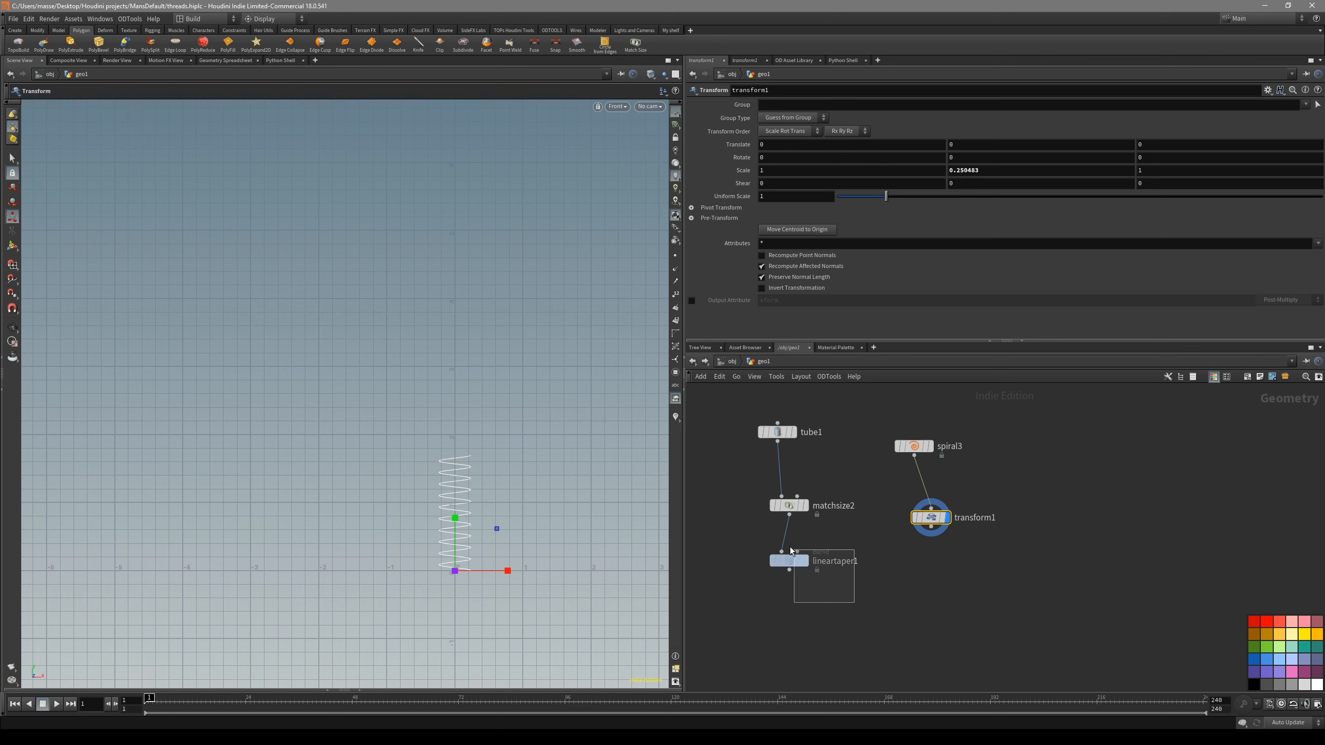
drag(932, 517, 947, 528)
drag(1116, 622, 720, 520)
alt+drag(789, 569, 884, 653)
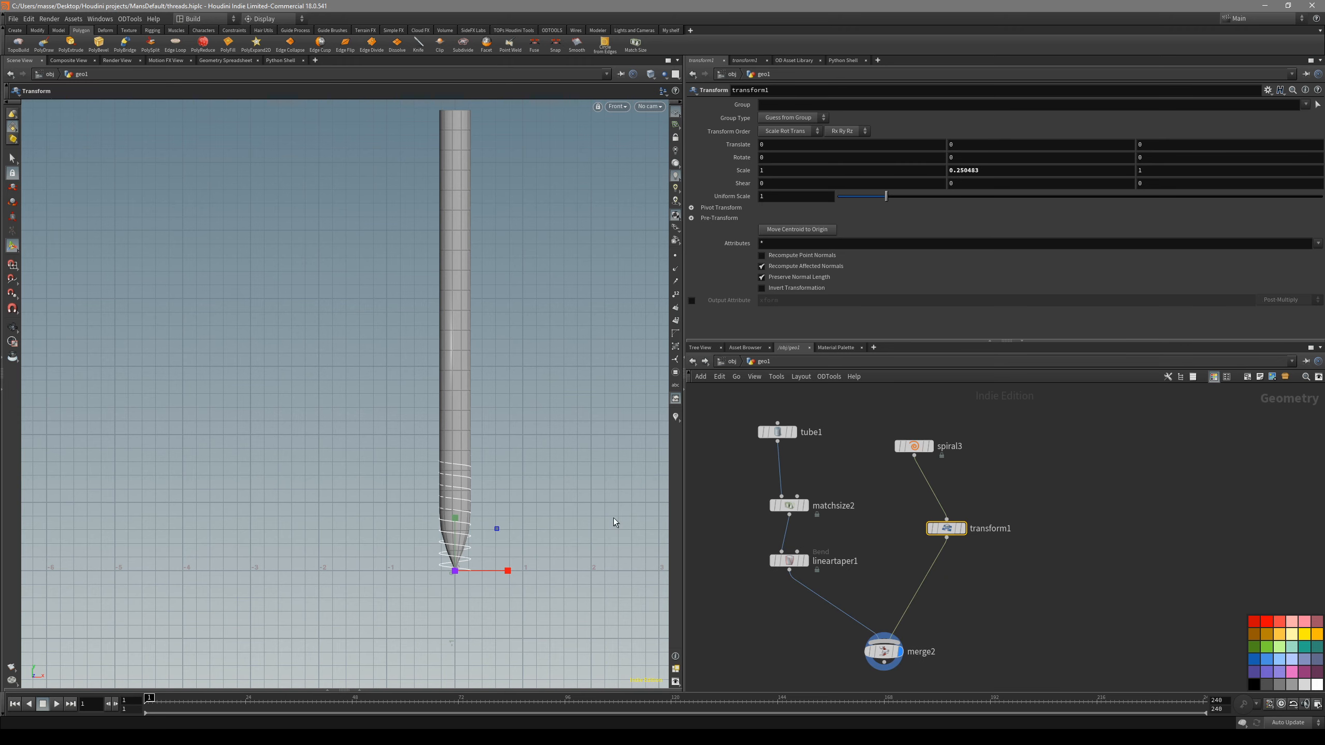
- Try stretching the spiral to a Y scale of about 1.17, display the Transform result, and reset its Y scale to 1
drag(455, 530, 457, 324)
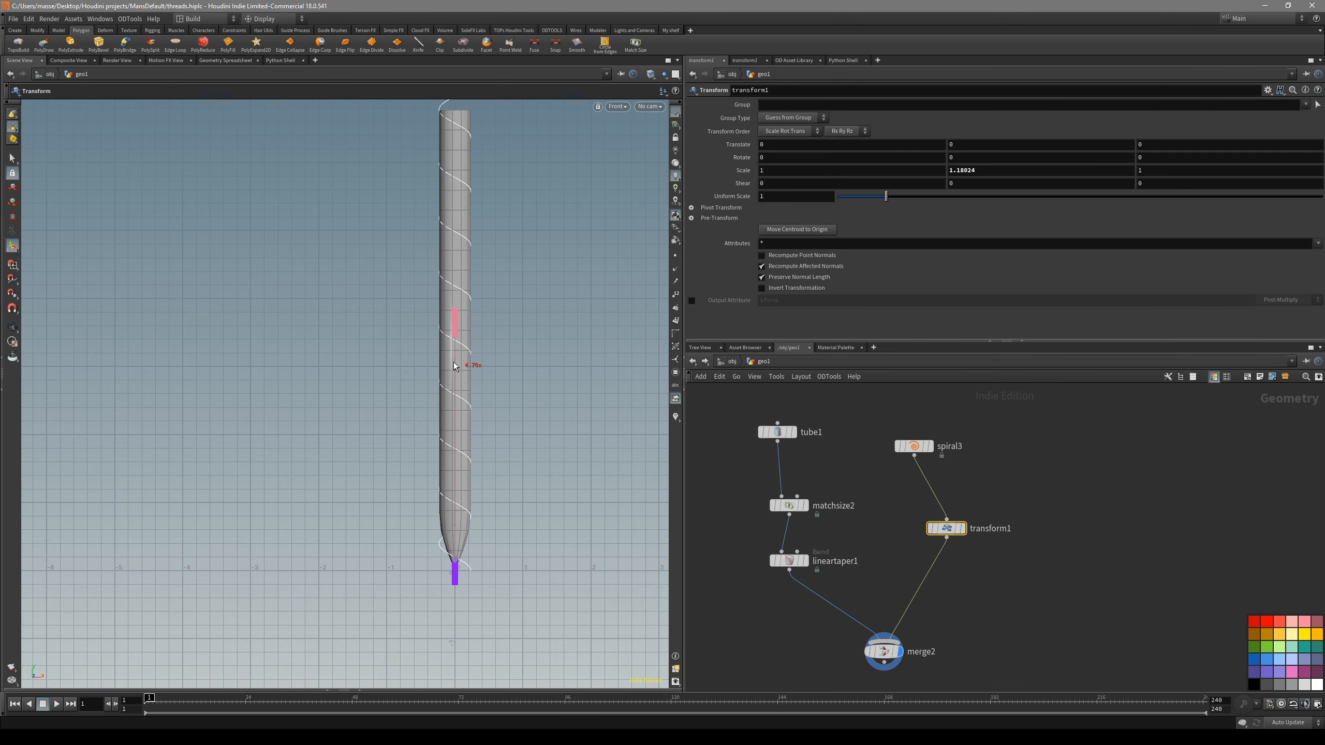
key(h)
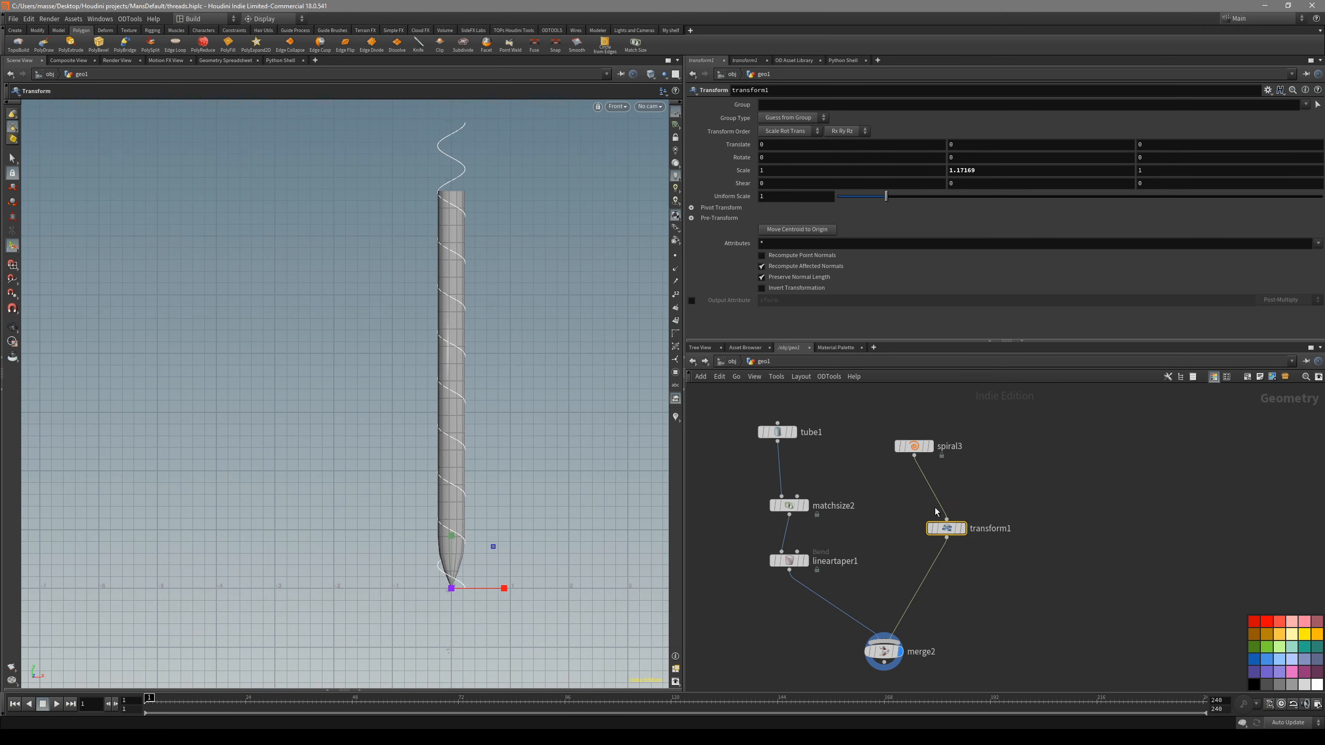
click(963, 529)
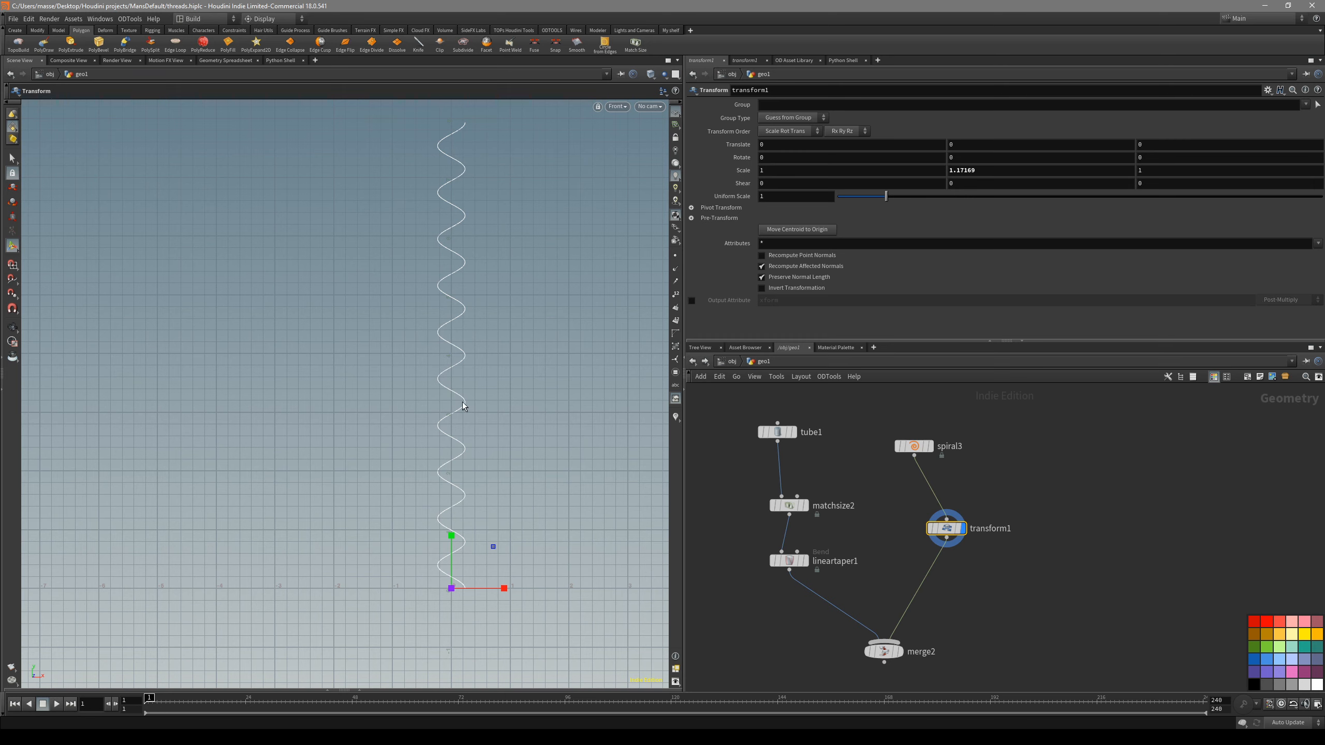
ctrl+middle_click(958, 172)
- Set the Transform node's Y pivot translate to the expression centroid(0,D_Y)
click(725, 208)
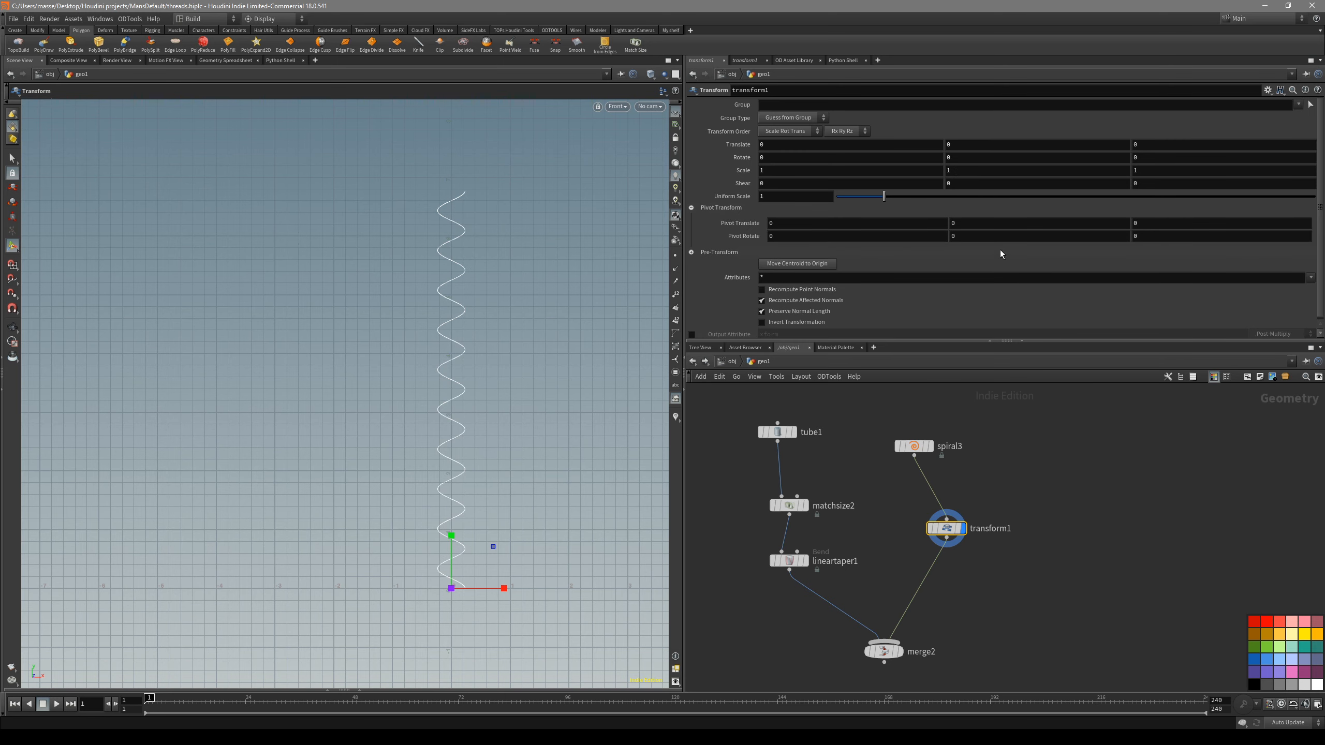
middle_drag(967, 229, 924, 232)
key(ctrl+z)
click(980, 226)
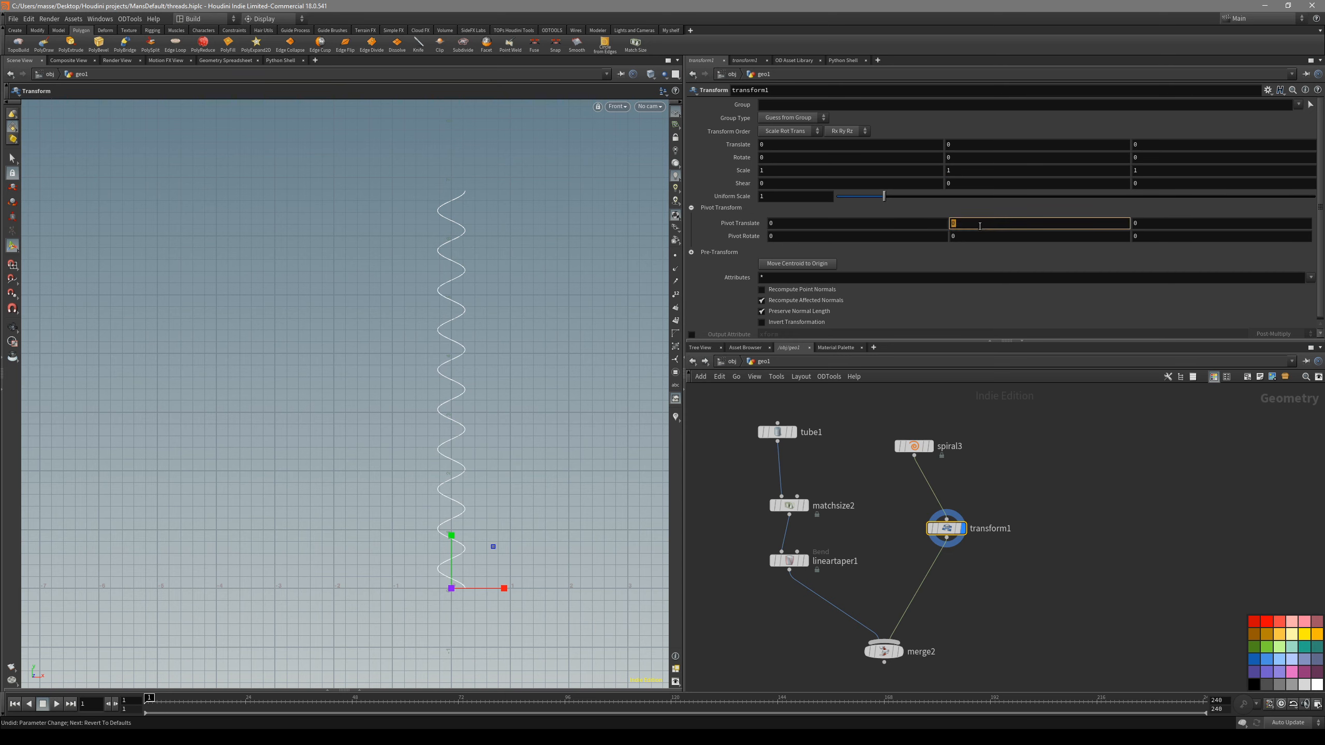
text(Ce)
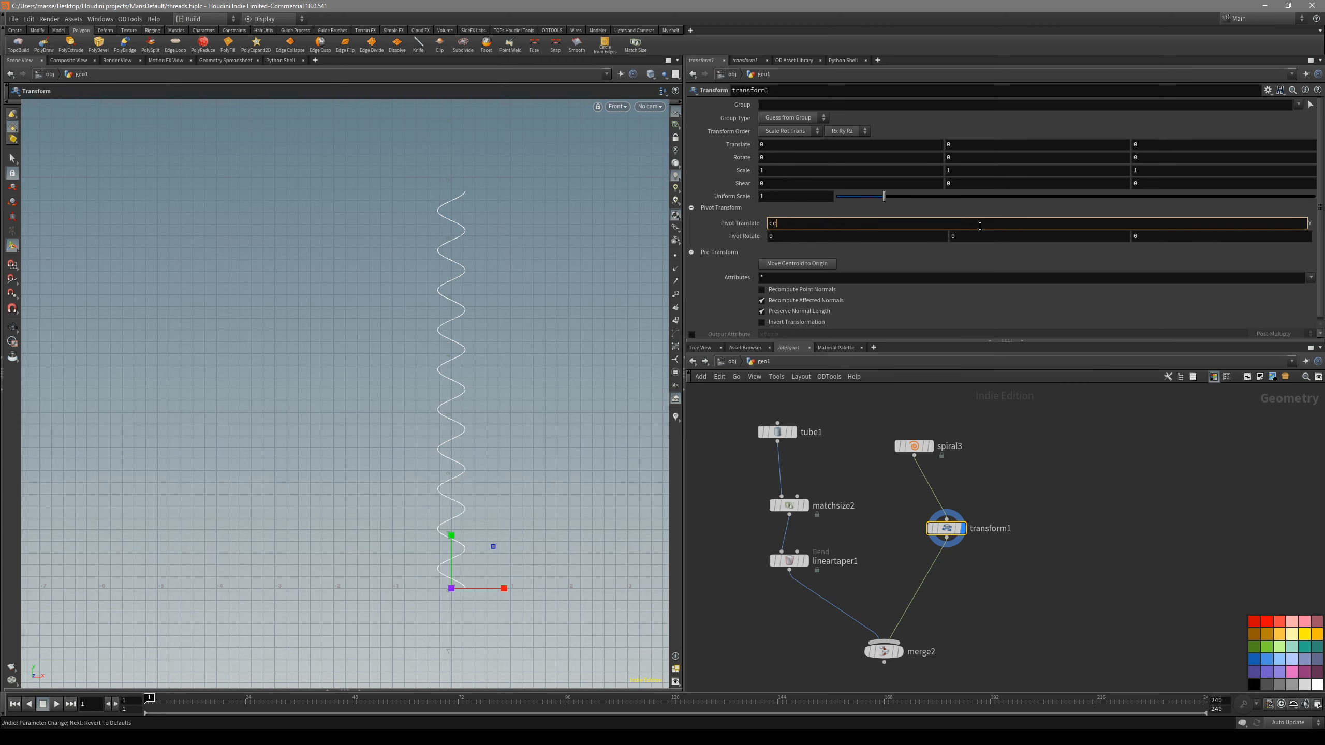
text(ntroid(0,)
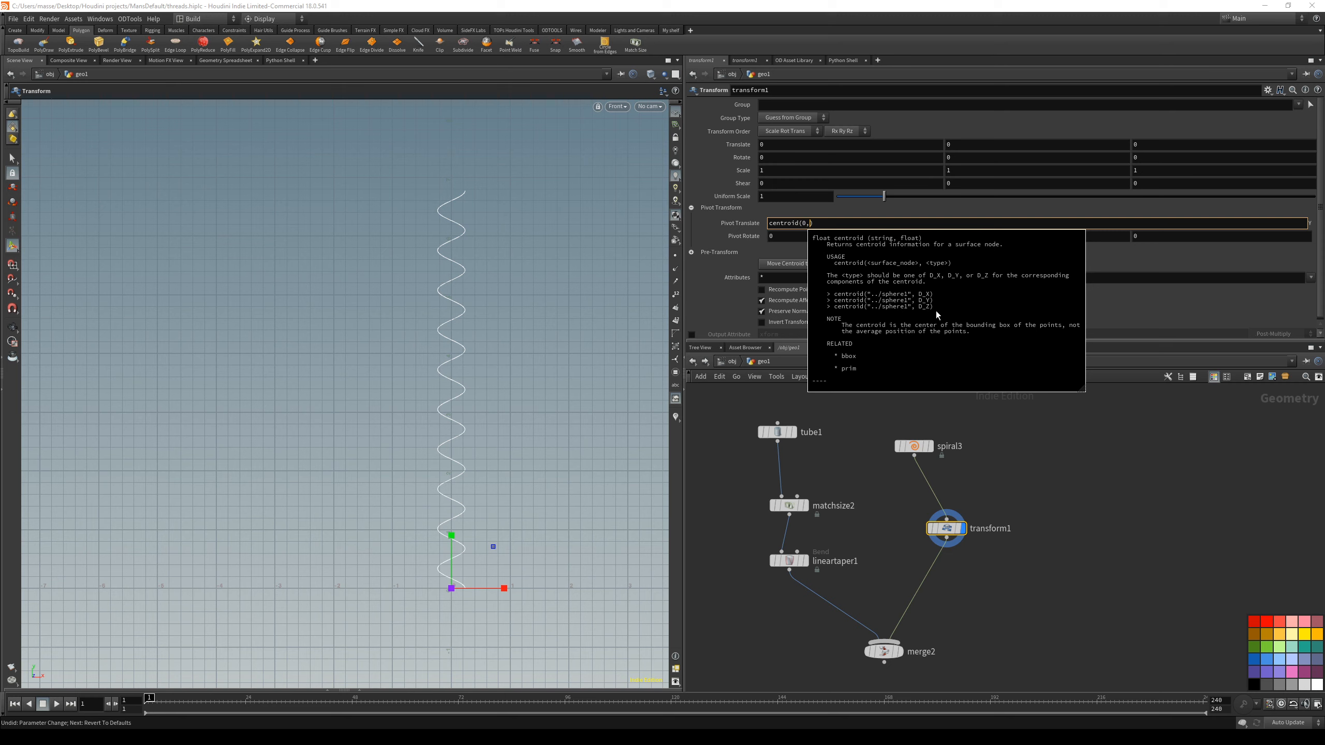
click(817, 223)
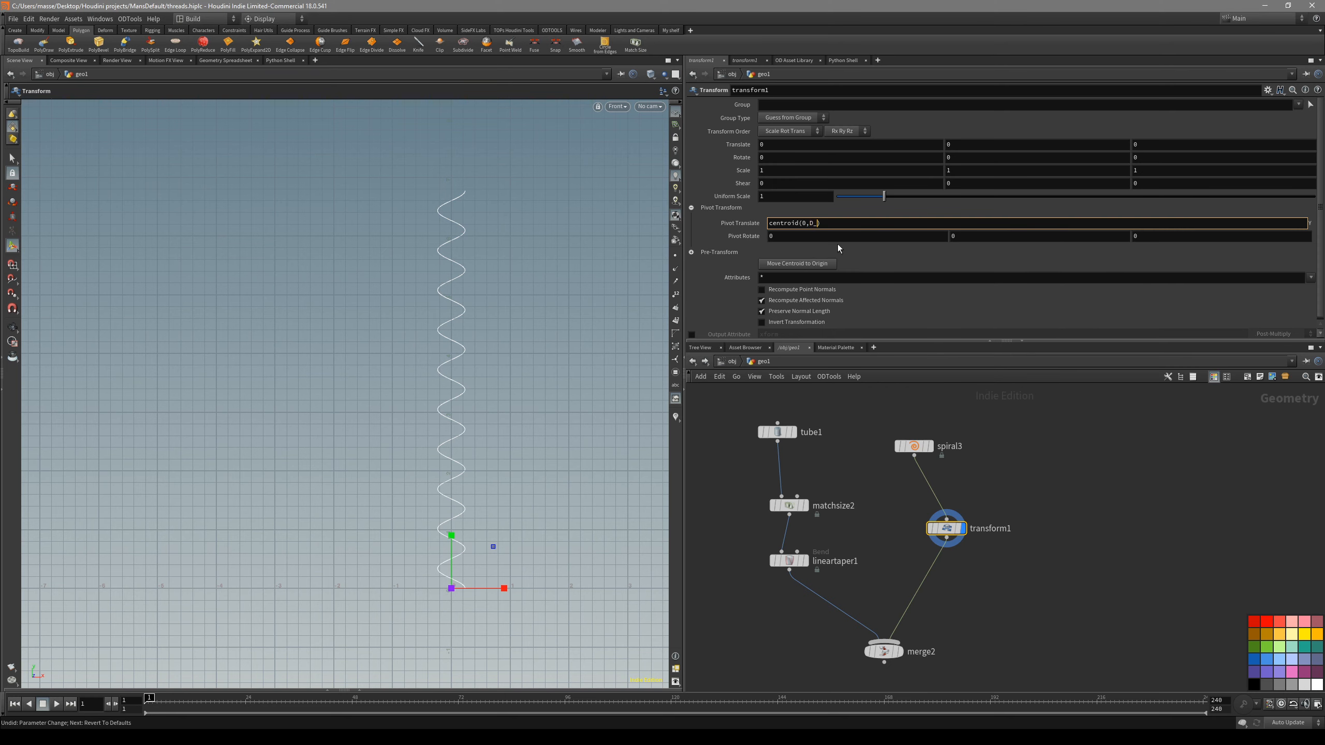
key(Return)
alt+middle_drag(570, 401, 556, 372)
alt+right_drag(556, 373, 532, 380)
alt+middle_drag(480, 397, 473, 418)
alt+right_drag(473, 417, 516, 416)
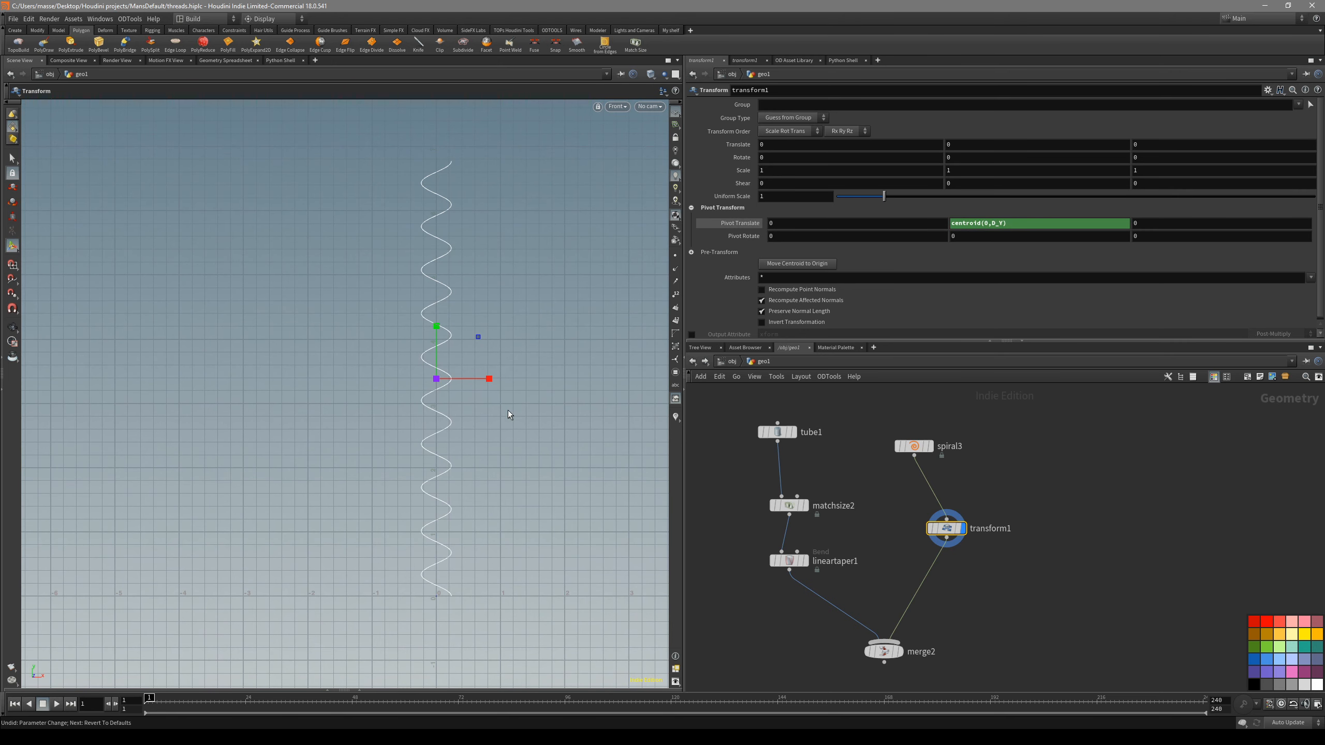
alt+middle_drag(503, 401, 471, 420)
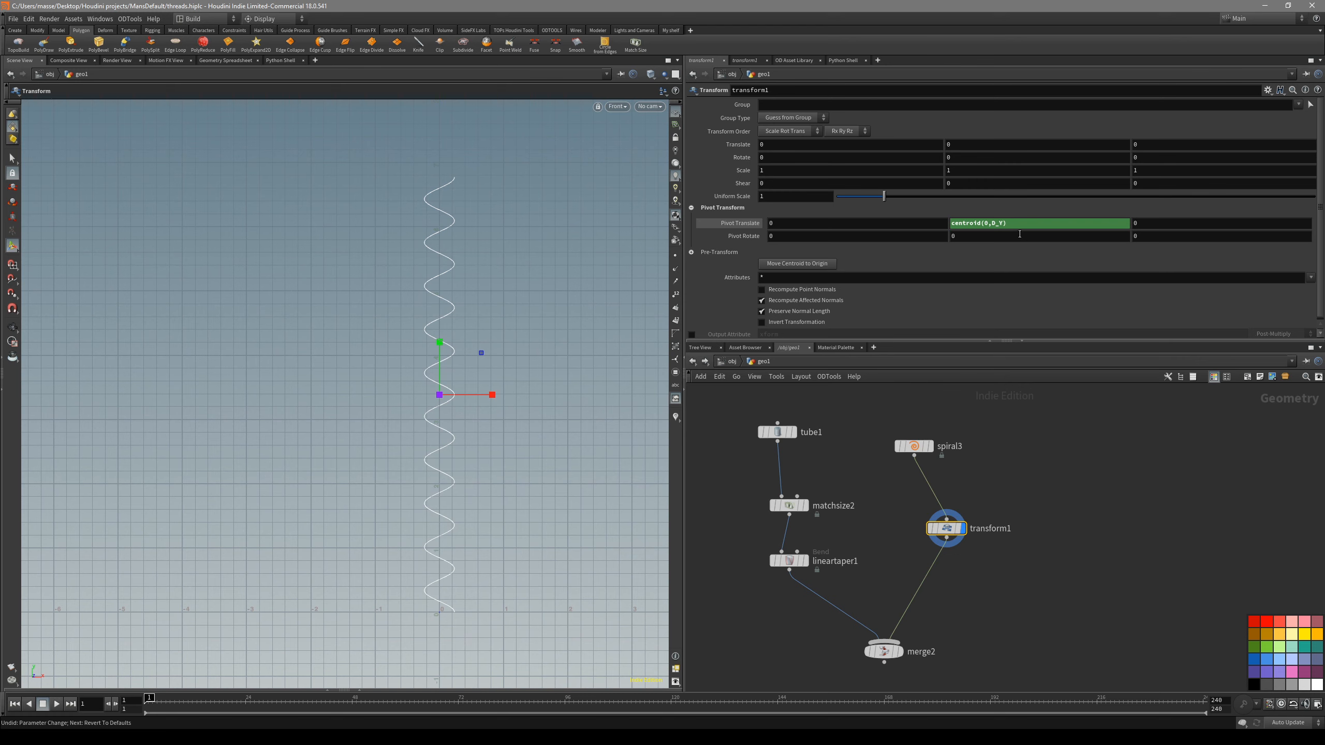
- Try a tube height of 10 and look at the linked spiral
click(777, 430)
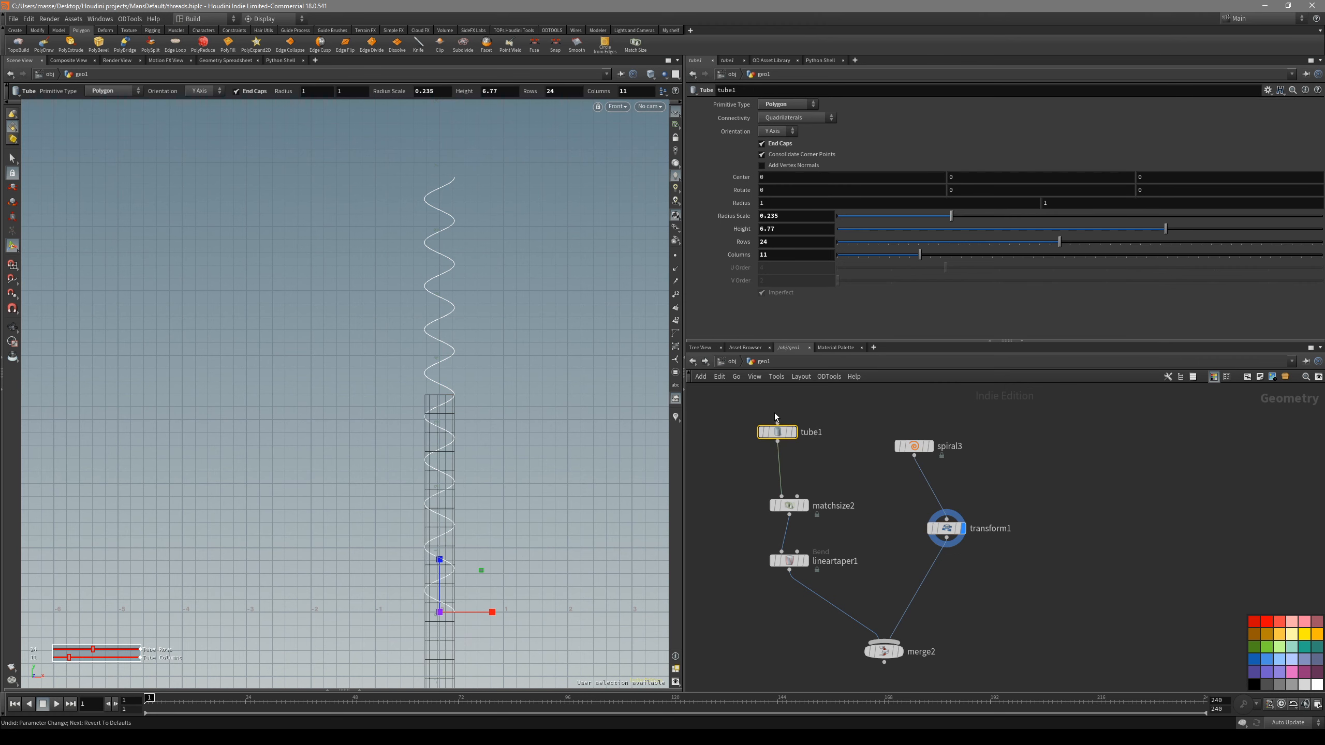
click(785, 229)
text(10)
key(Return)
drag(995, 546, 929, 491)
alt+middle_drag(468, 355, 381, 383)
alt+right_drag(381, 384, 443, 389)
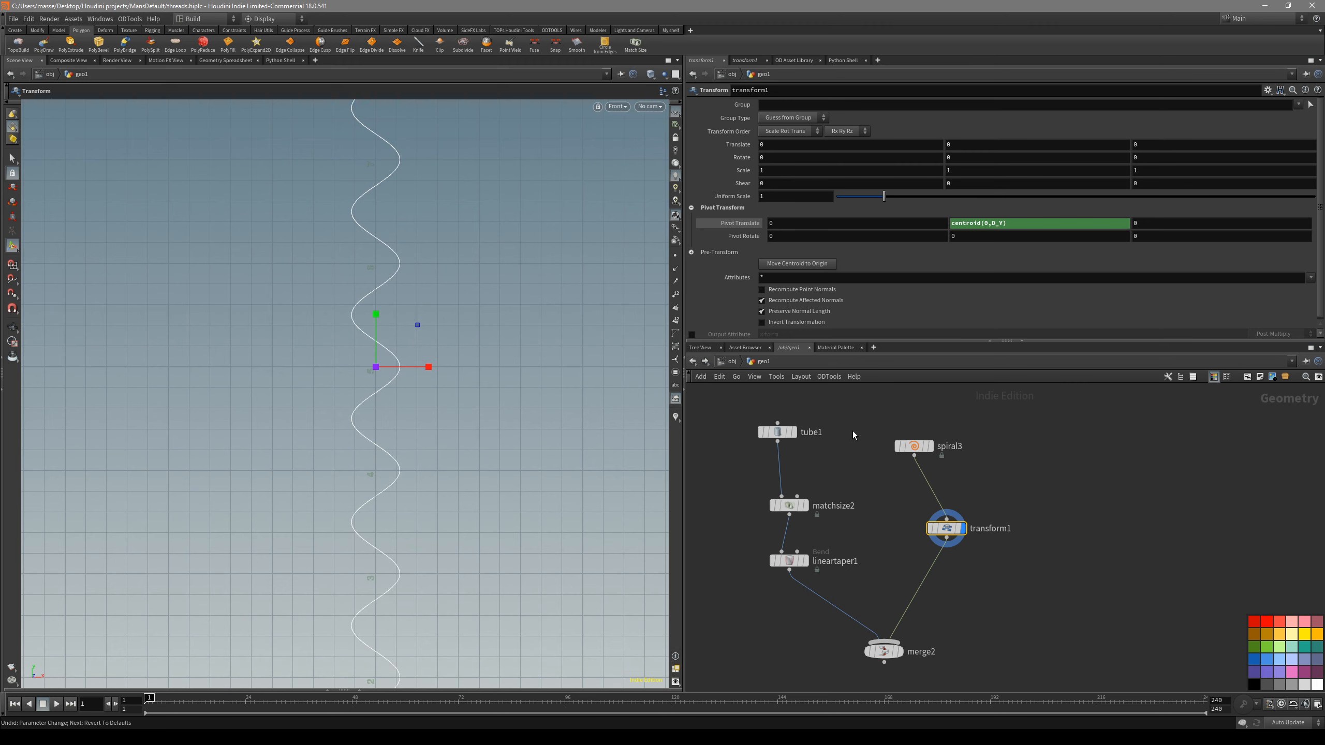
- Reduce the tube's height to 4.54 and display the transformed spiral
click(777, 432)
drag(1104, 232, 1056, 232)
click(946, 528)
alt+middle_drag(453, 536, 495, 354)
alt+right_drag(495, 353, 495, 448)
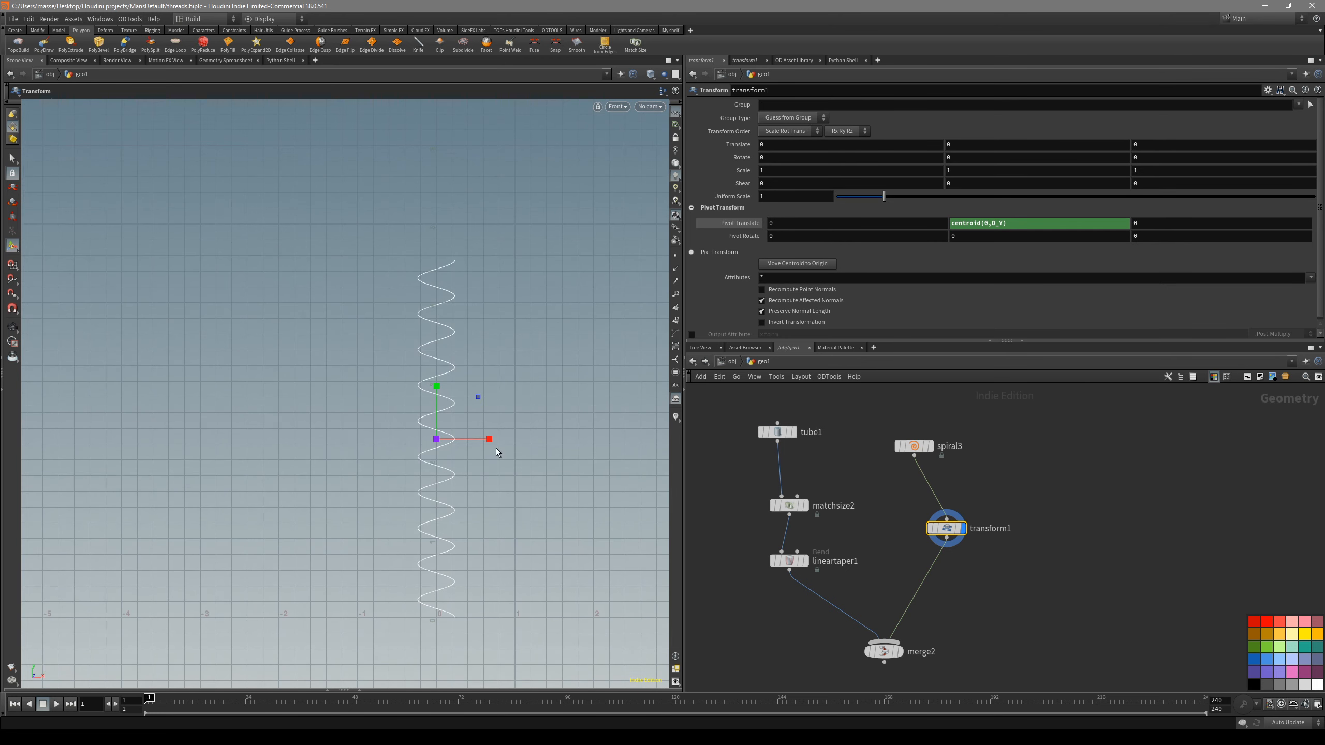
alt+middle_drag(492, 468, 484, 427)
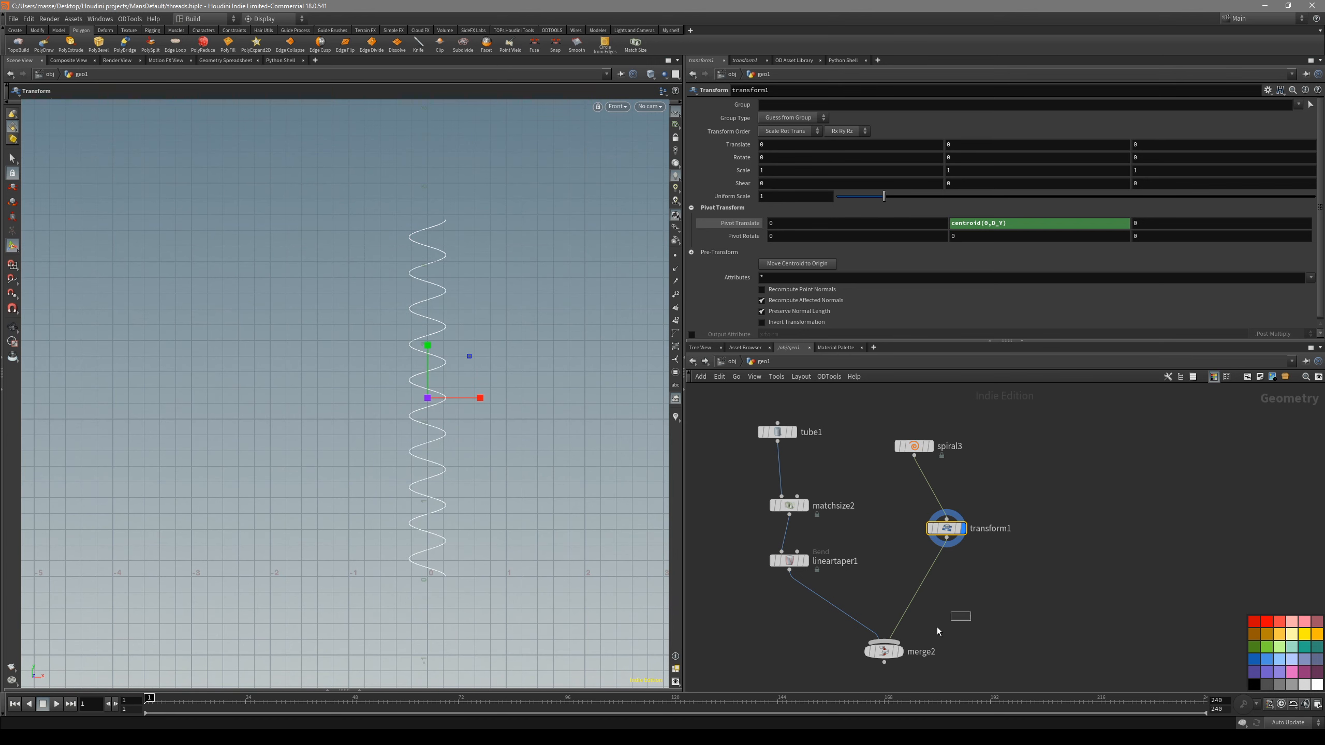
- Display the merged shaft and spiral, and compress the spiral with the Transform node to a Y scale of about 0.76
click(882, 653)
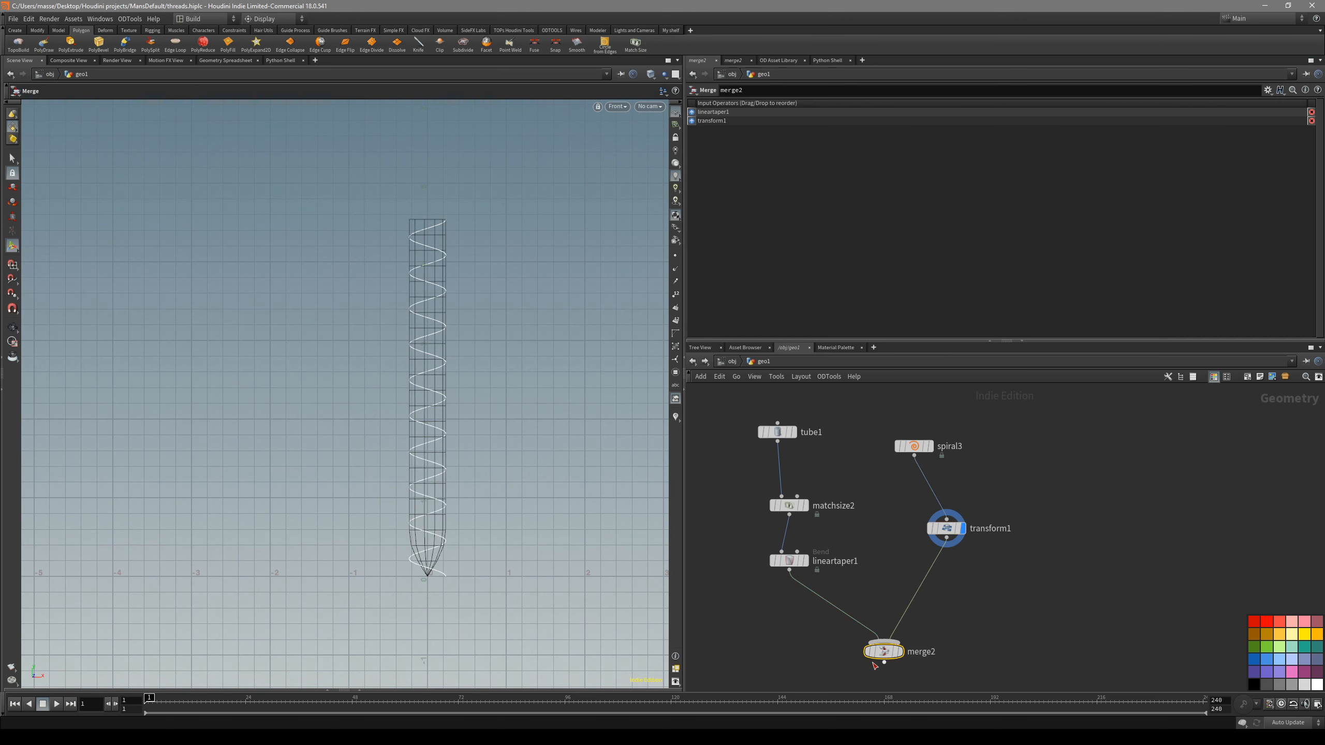
click(900, 652)
click(939, 527)
drag(428, 346, 398, 458)
key(space+1)
key(space+3)
- Increase the number of turns in the spiral and check it against the merged shaft
click(913, 446)
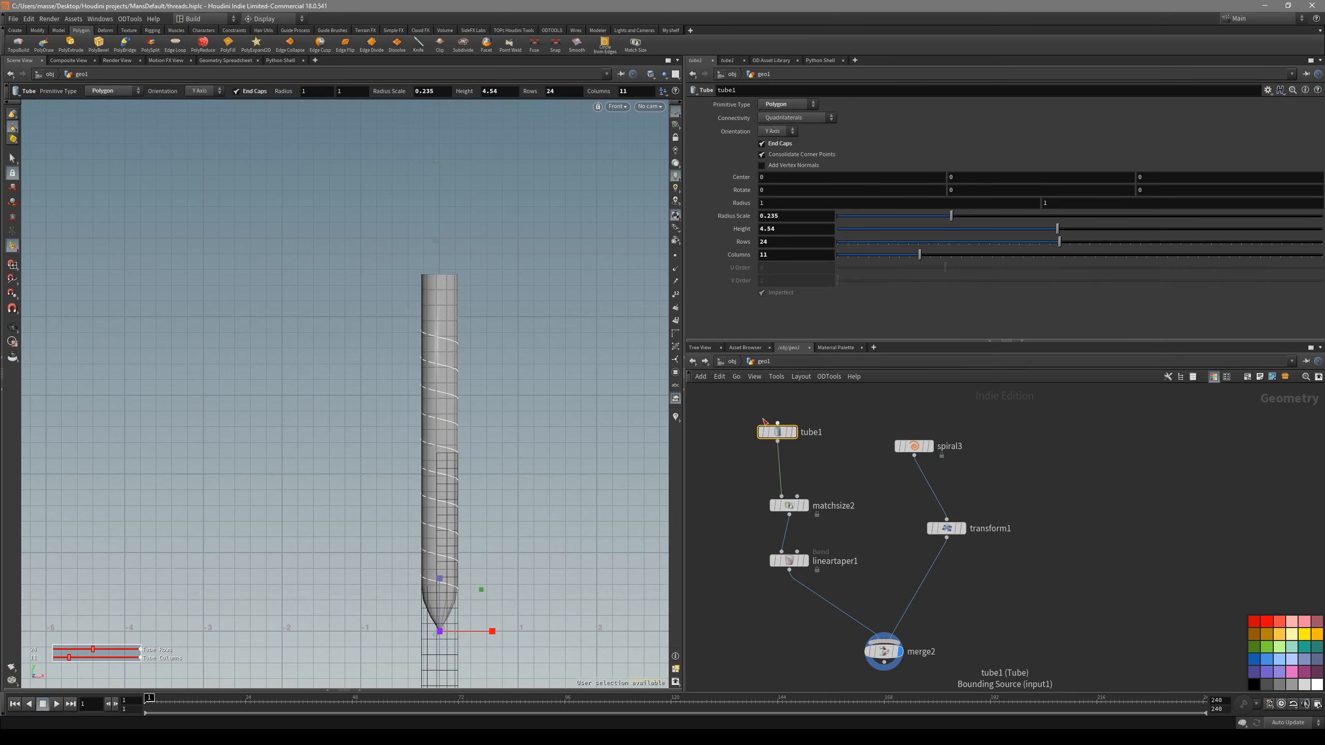
middle_drag(802, 160, 1010, 166)
click(884, 651)
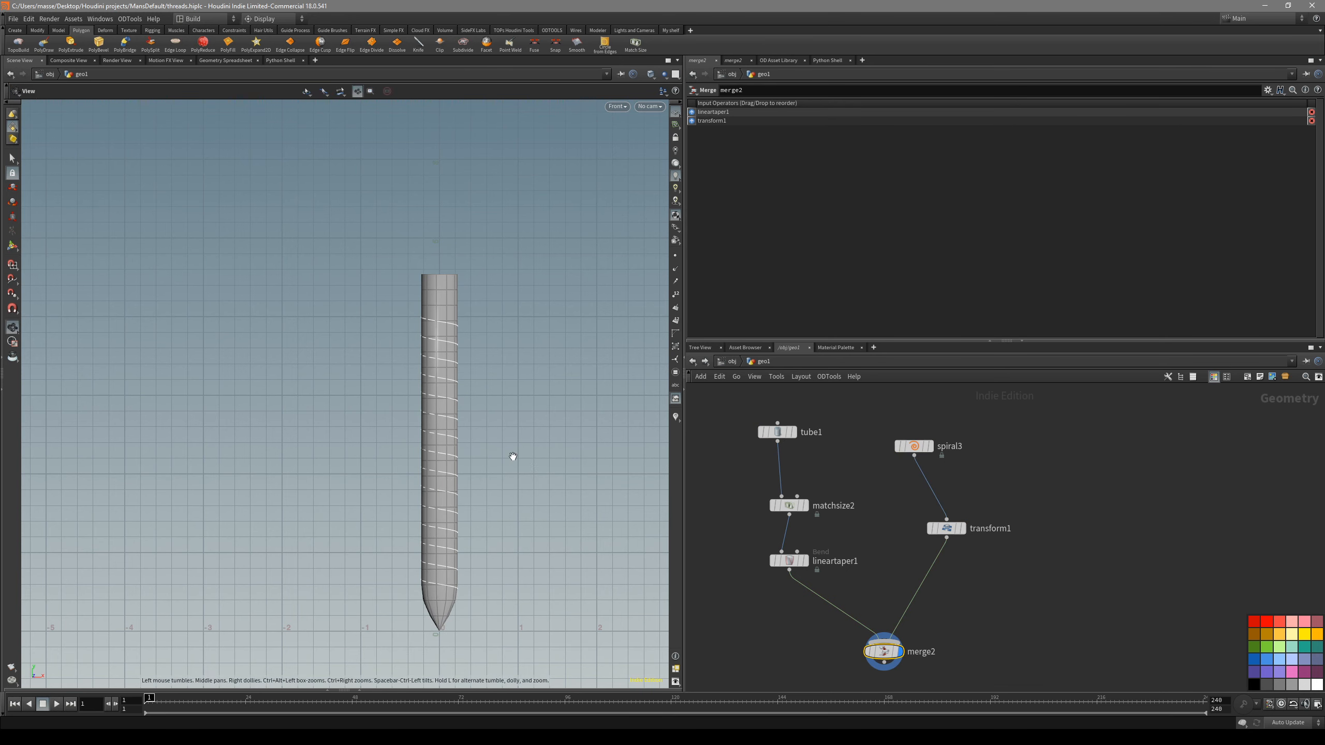
middle_drag(519, 458, 521, 446)
middle_drag(451, 576, 454, 552)
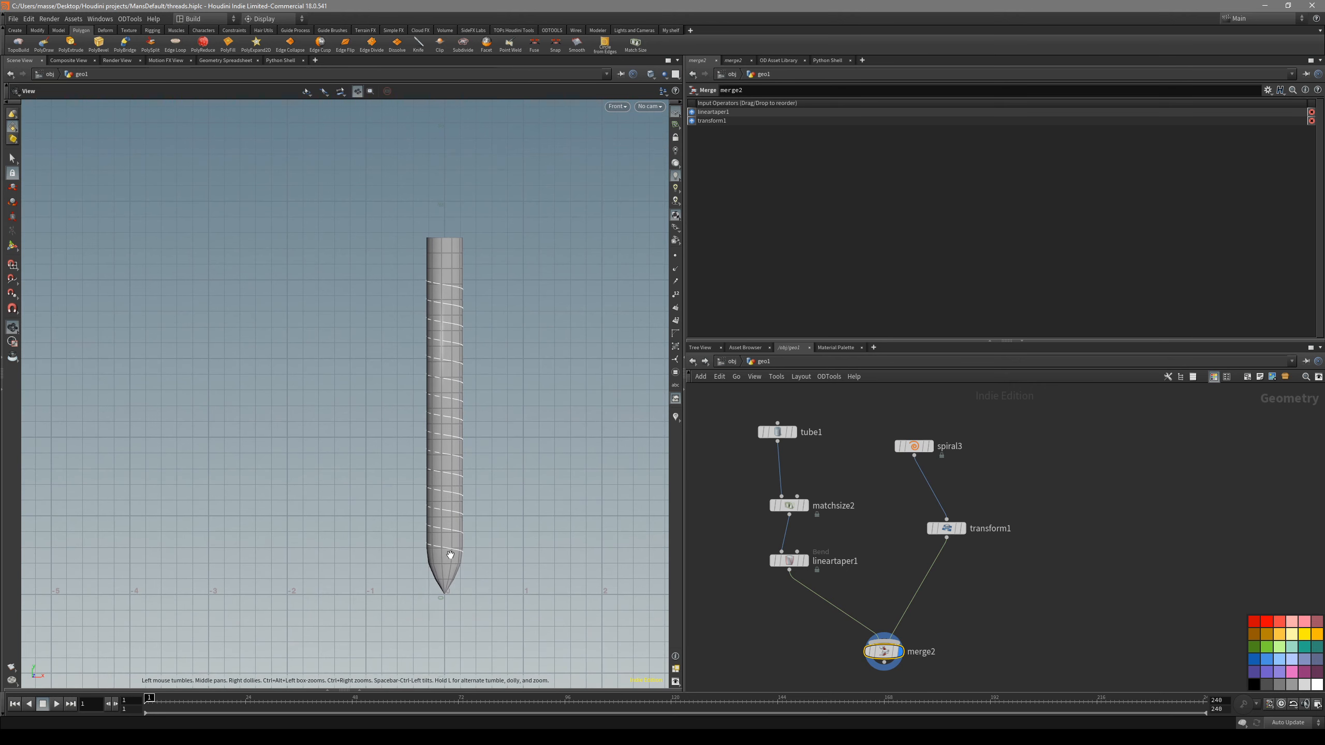
- Set the tube's height to 6.77 and check the transformed spiral and the merged result in perspective view
click(778, 432)
drag(1063, 232, 1166, 229)
scroll(512, 334, down, 2)
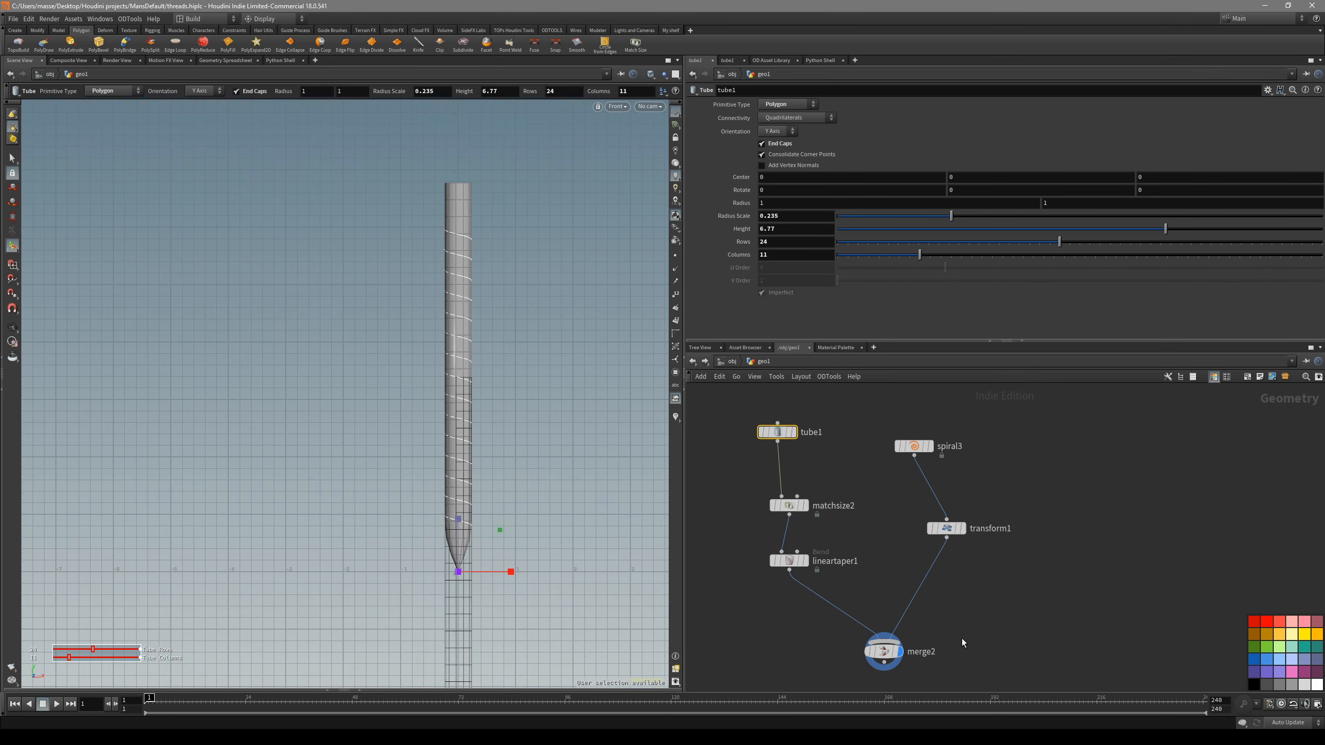
click(883, 651)
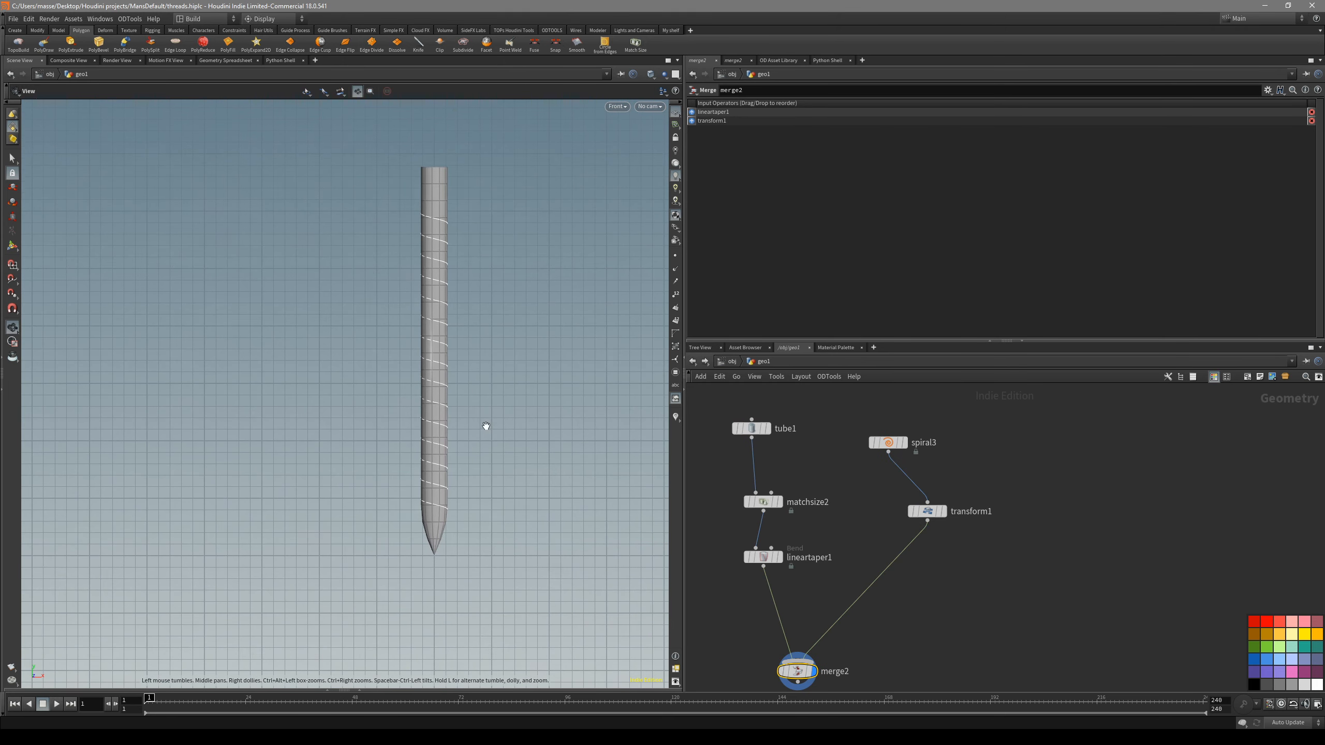
scroll(443, 401, up, 2)
alt+middle_drag(485, 397, 475, 424)
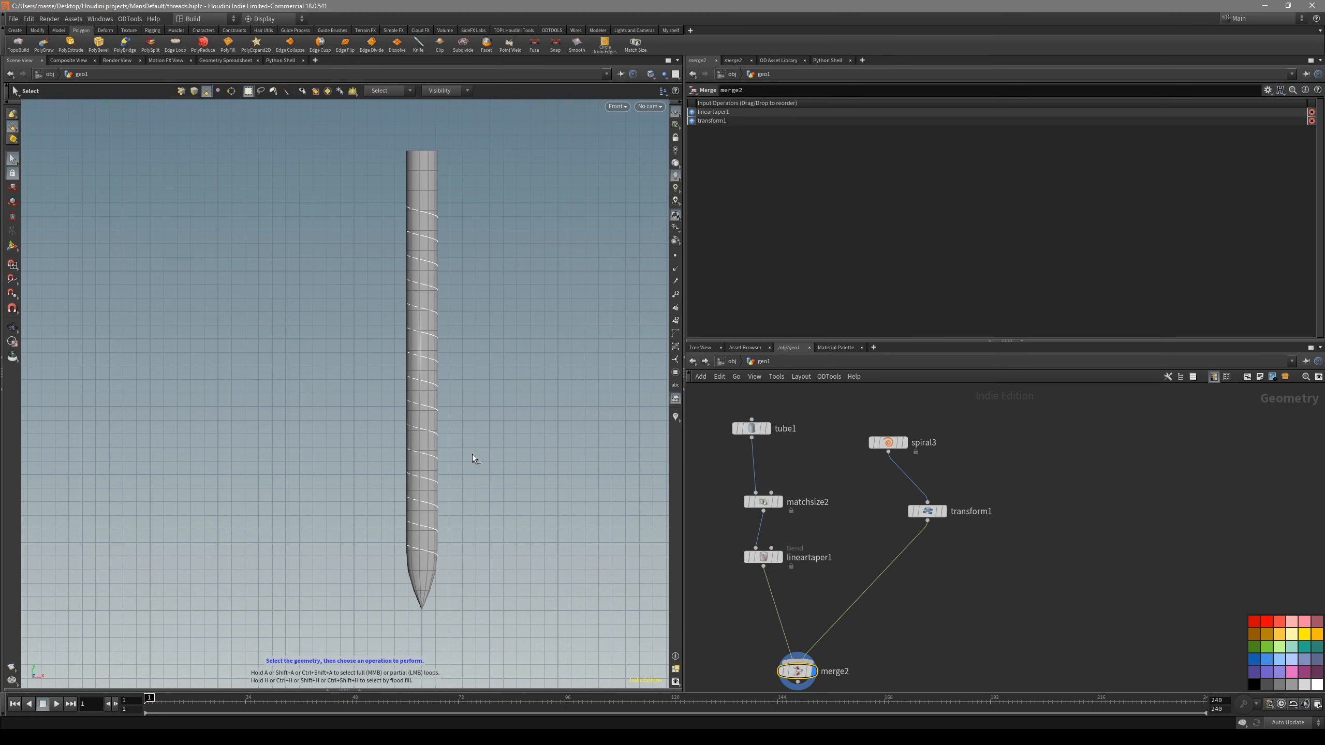
key(space+1)
click(943, 512)
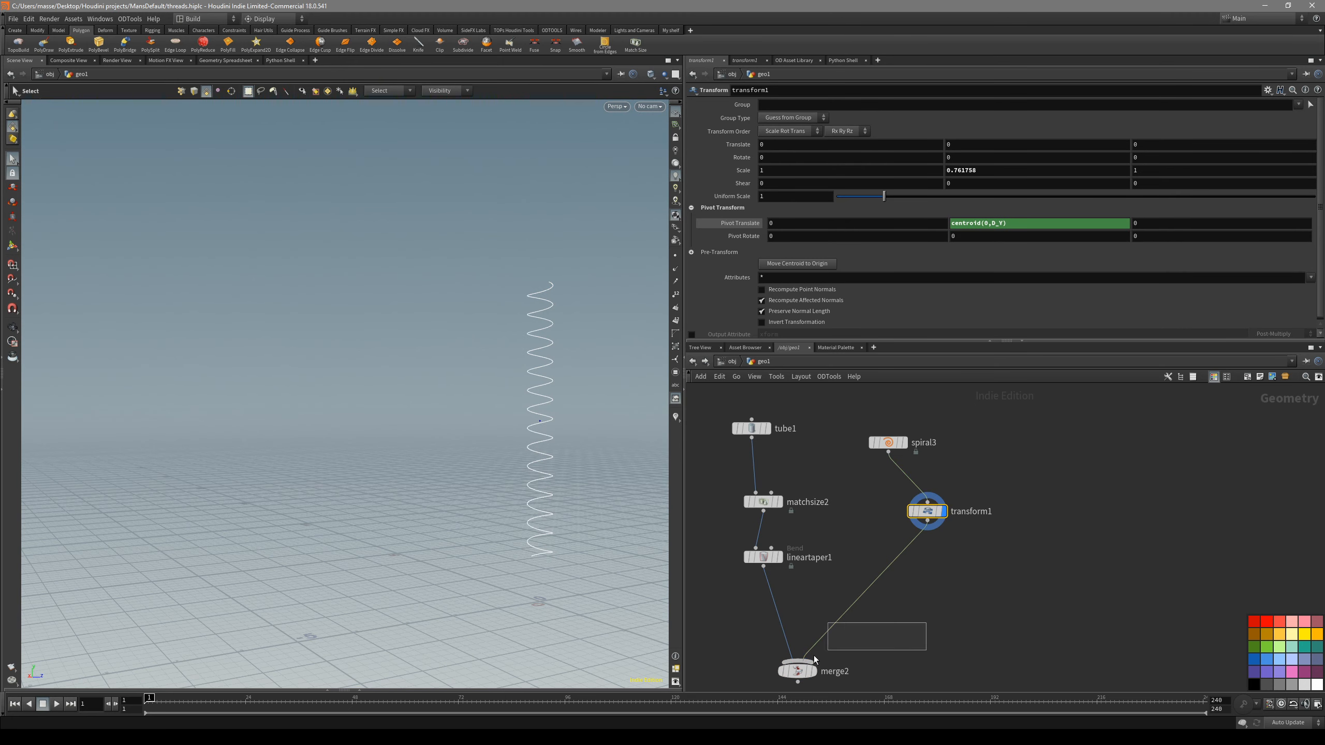
click(783, 672)
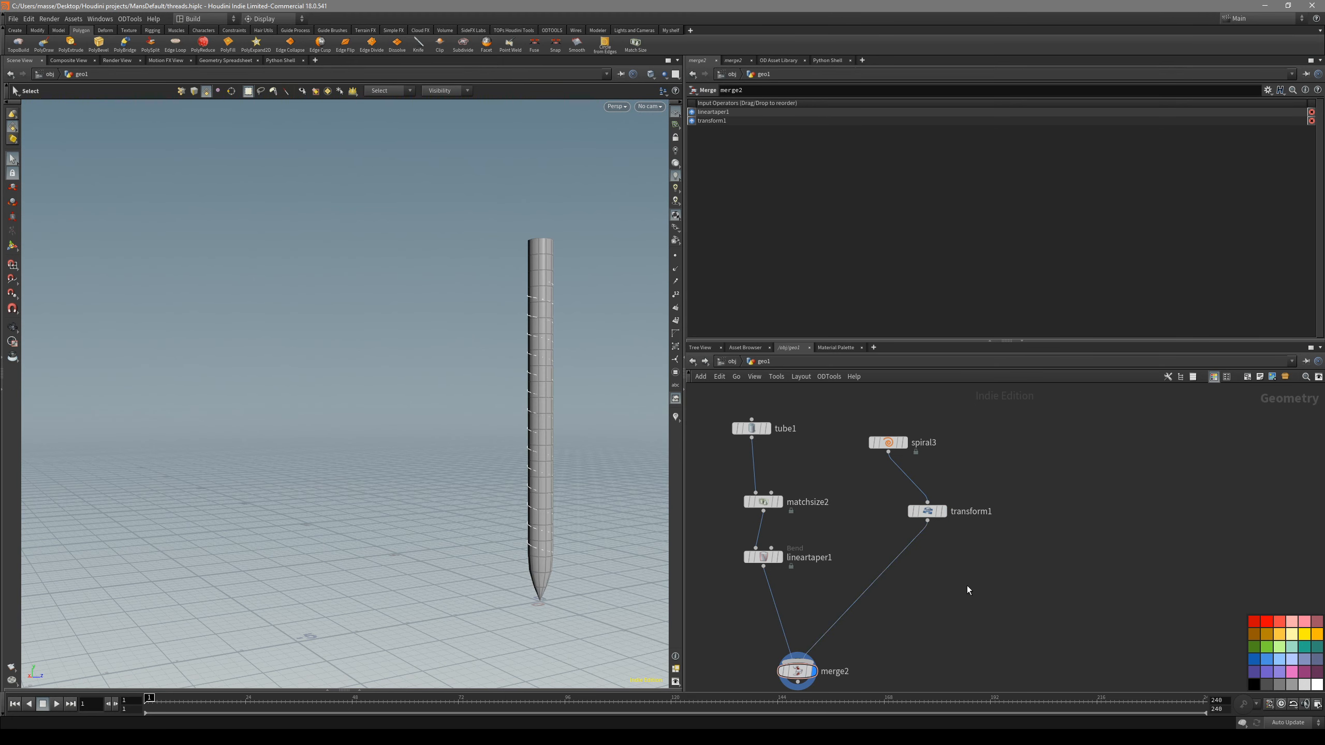
- Insert a Sweep node between the Transform and Merge nodes and display its result
key(Tab)
text(s)
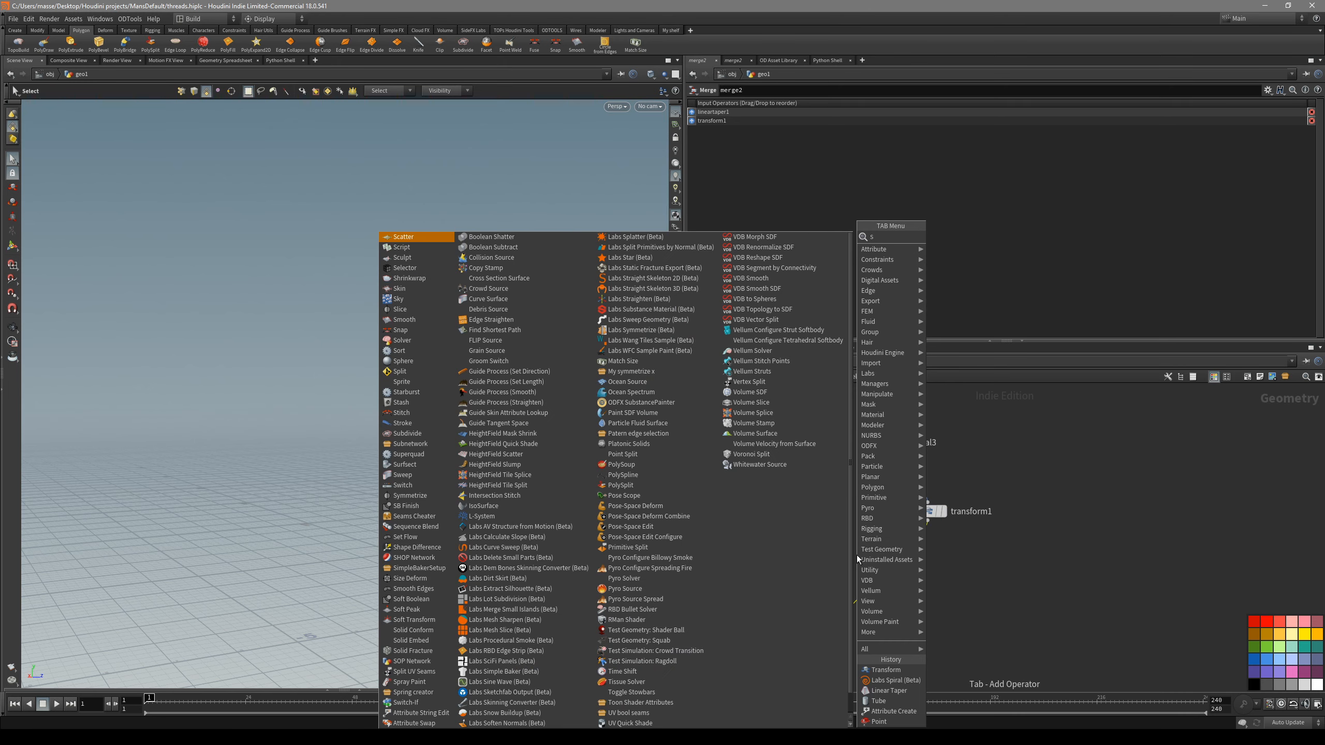
text(weep)
key(Return)
click(965, 590)
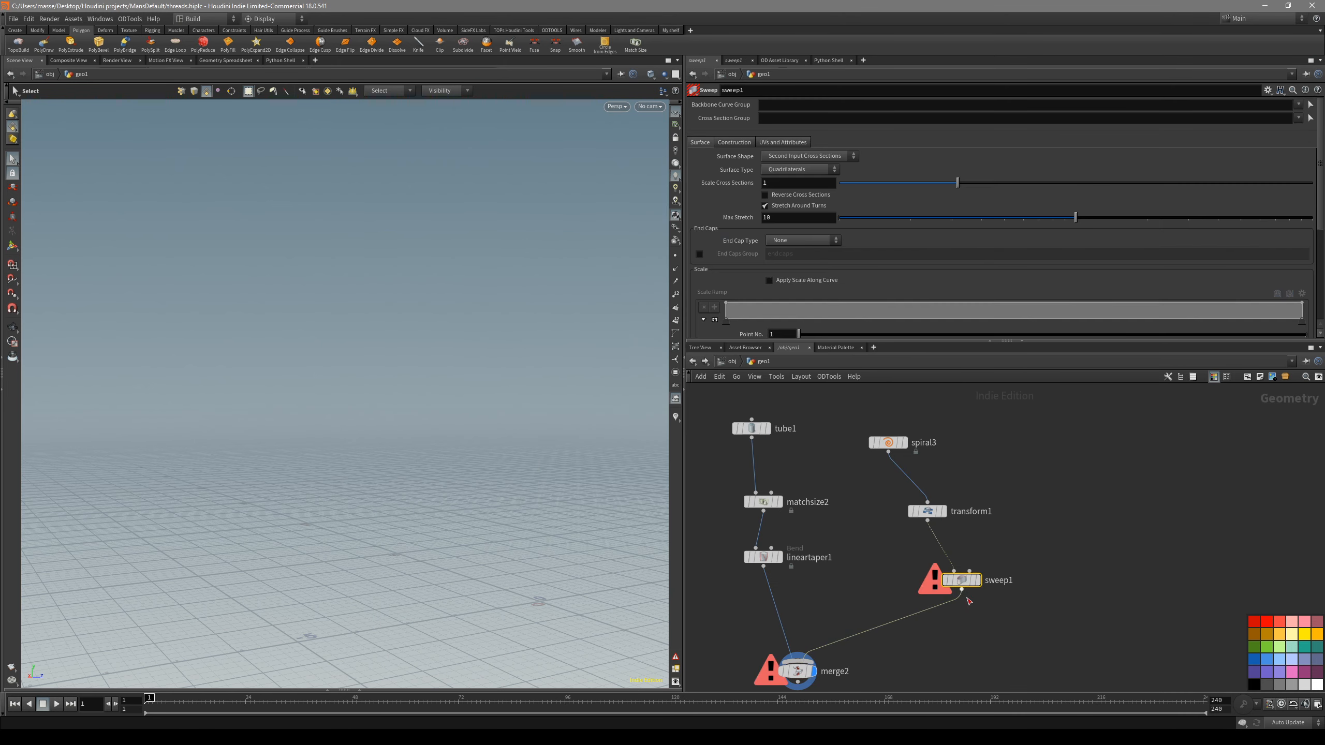
click(978, 580)
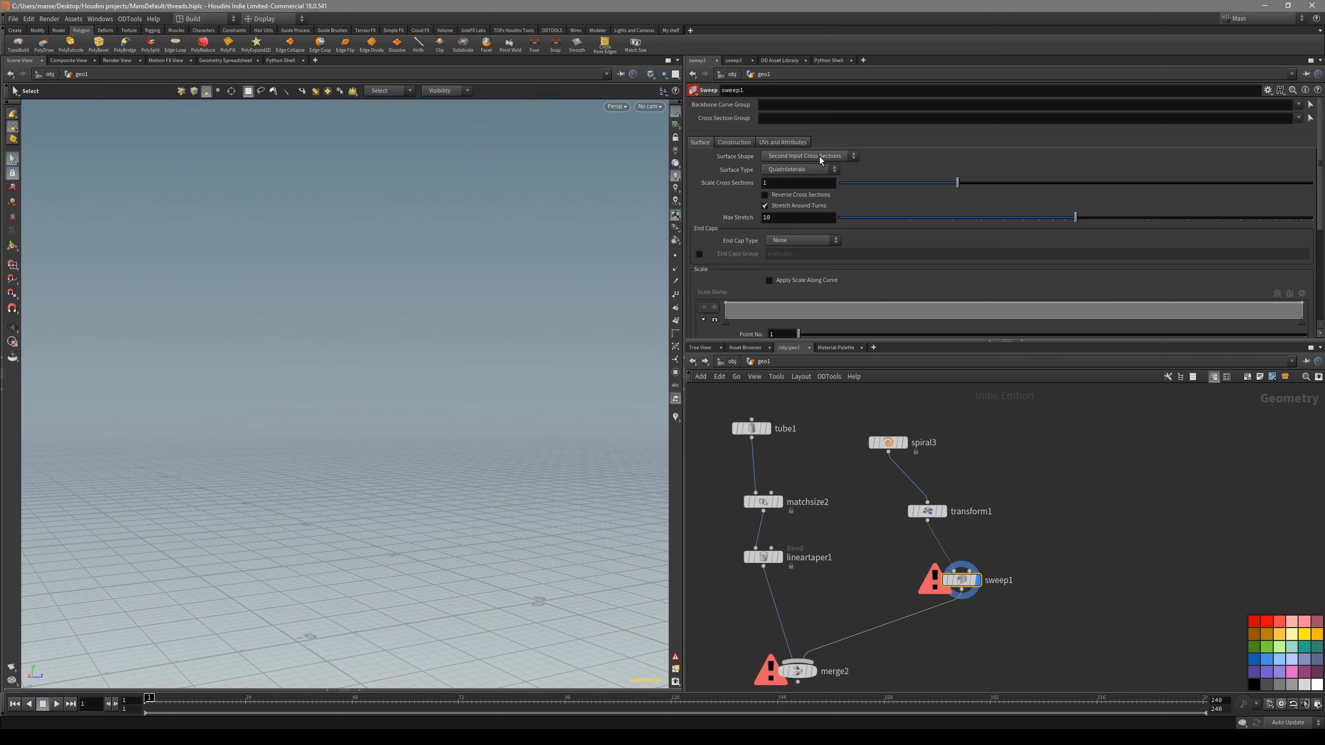
- Set the Sweep's surface shape to Round Tube with 3 columns for a triangular thread profile
click(811, 156)
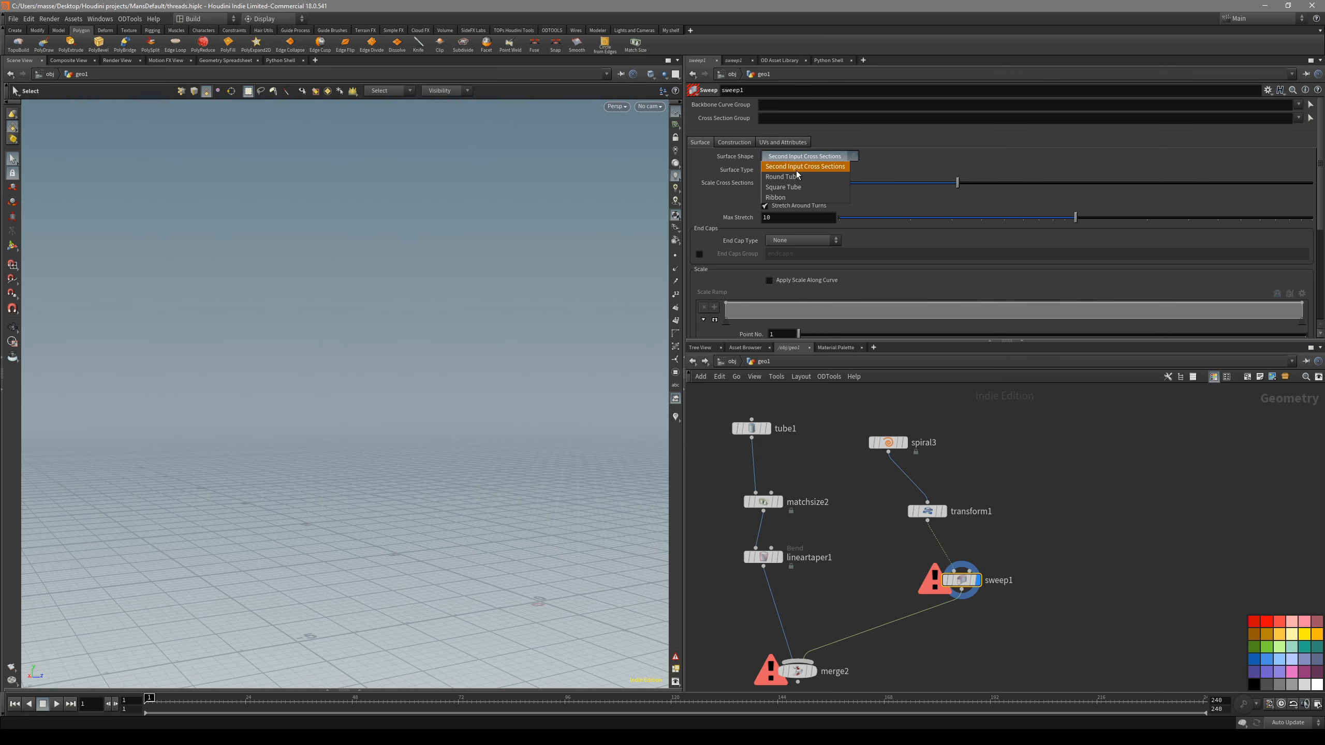
click(796, 169)
key(space+3)
right_drag(428, 253, 521, 285)
drag(983, 183, 881, 182)
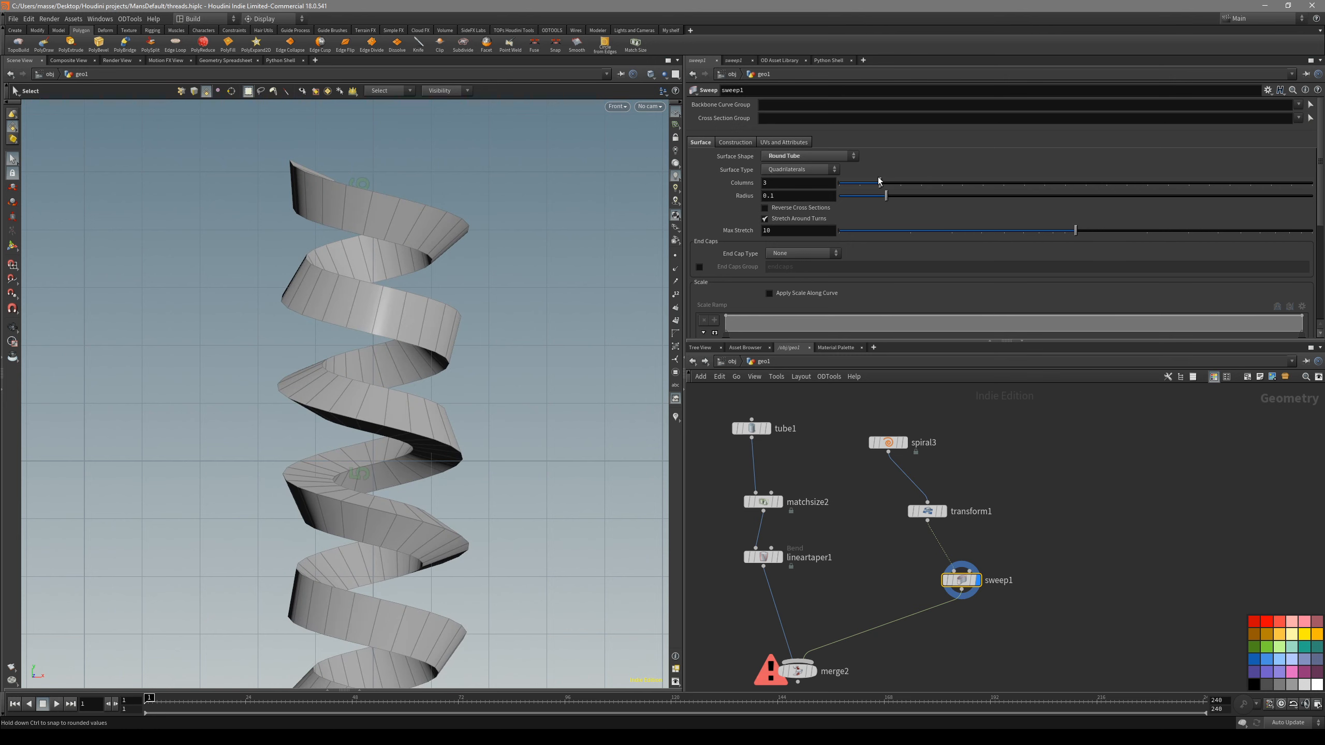
- Display the merged shaft and swept thread, and examine how the thread profile is oriented around the shaft
middle_drag(903, 580, 902, 502)
click(782, 589)
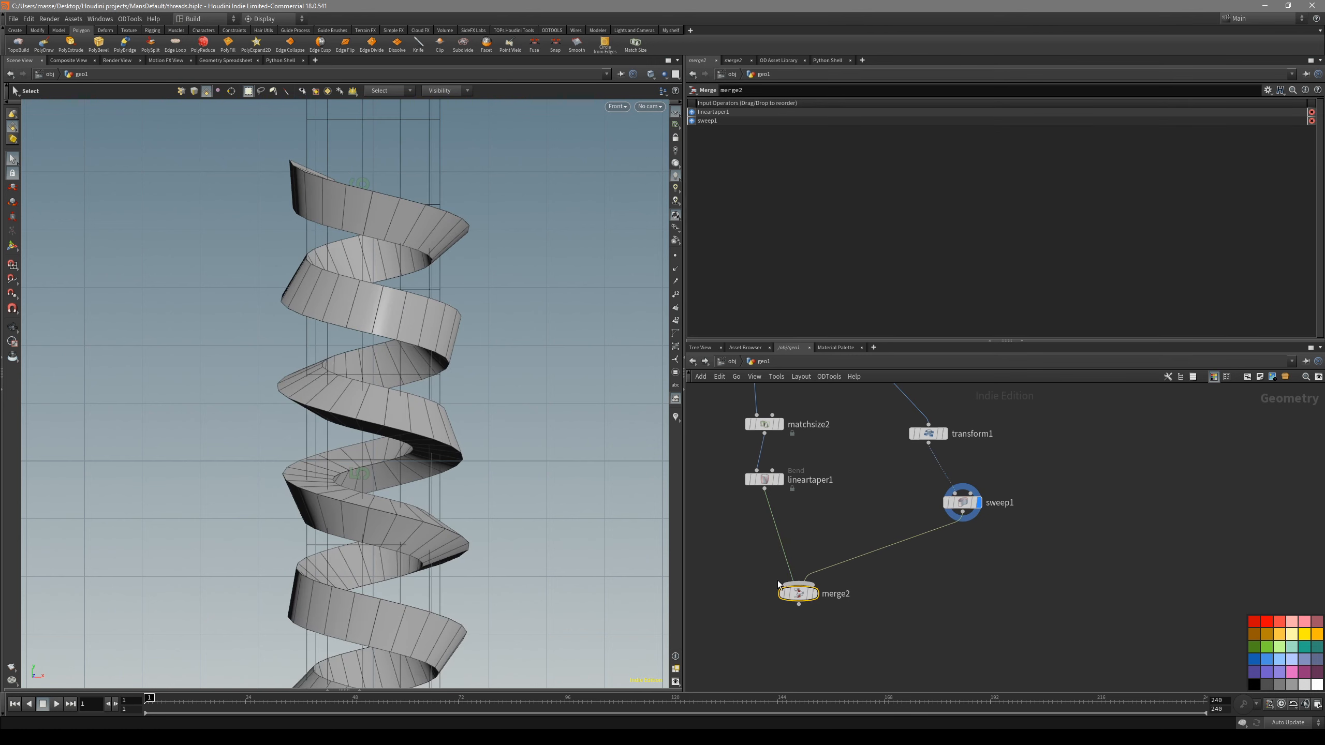
click(816, 593)
right_drag(463, 475, 418, 493)
key(shift+w)
key(shift+w)
middle_drag(418, 493, 442, 282)
right_drag(442, 282, 508, 362)
middle_drag(483, 366, 433, 544)
right_drag(400, 334, 473, 347)
middle_drag(409, 387, 432, 456)
right_drag(433, 456, 480, 491)
key(s)
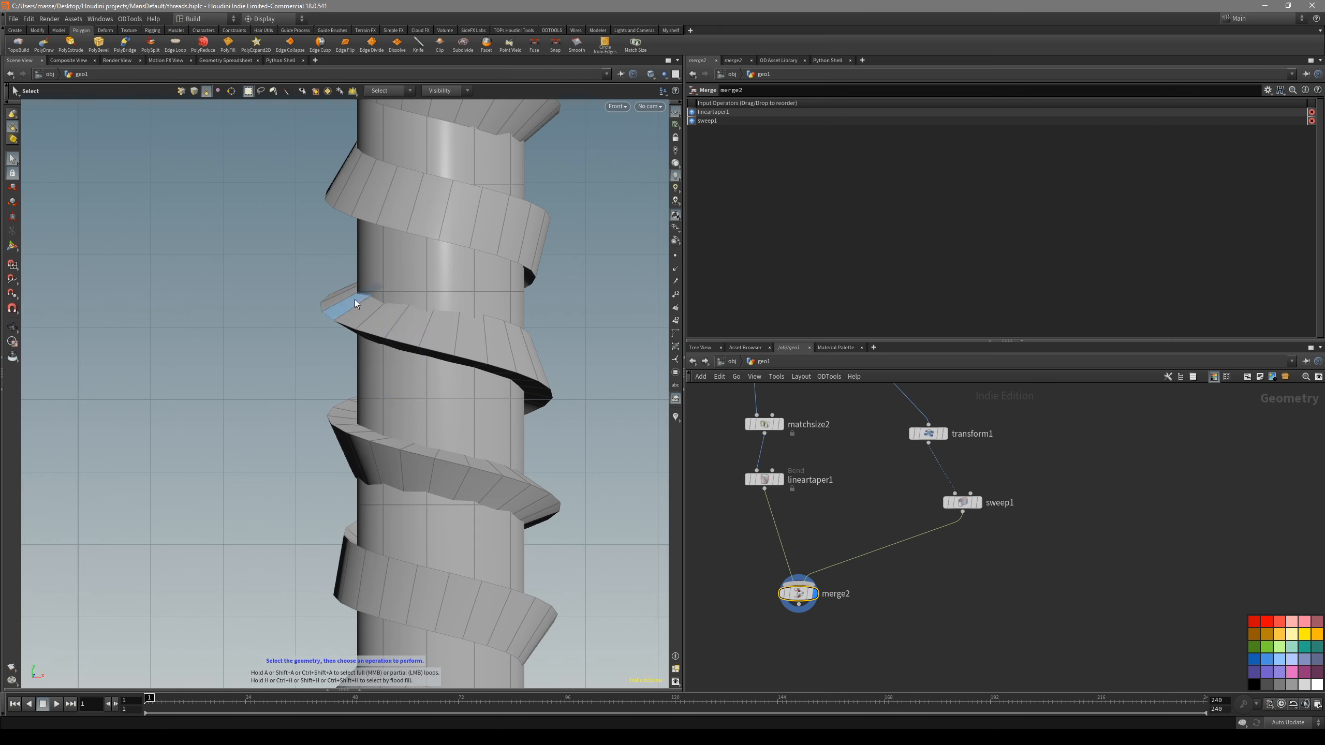
alt+middle_drag(452, 246, 473, 392)
alt+middle_drag(434, 242, 412, 384)
alt+middle_drag(493, 370, 468, 326)
alt+right_drag(468, 326, 366, 350)
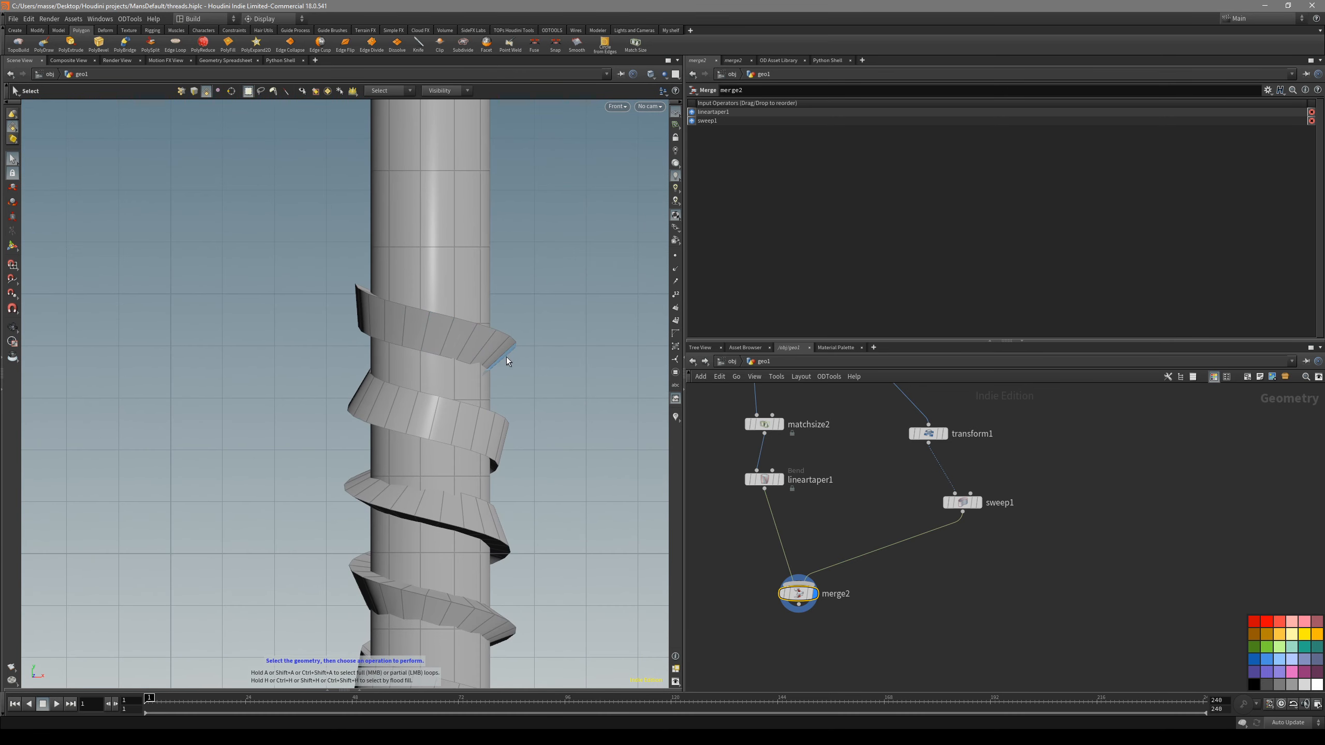
alt+middle_drag(569, 483, 554, 358)
- Space out the Sweep and Merge nodes to make room below the Transform node, and display the Sweep result
click(1003, 551)
middle_drag(1002, 551, 1002, 569)
click(962, 517)
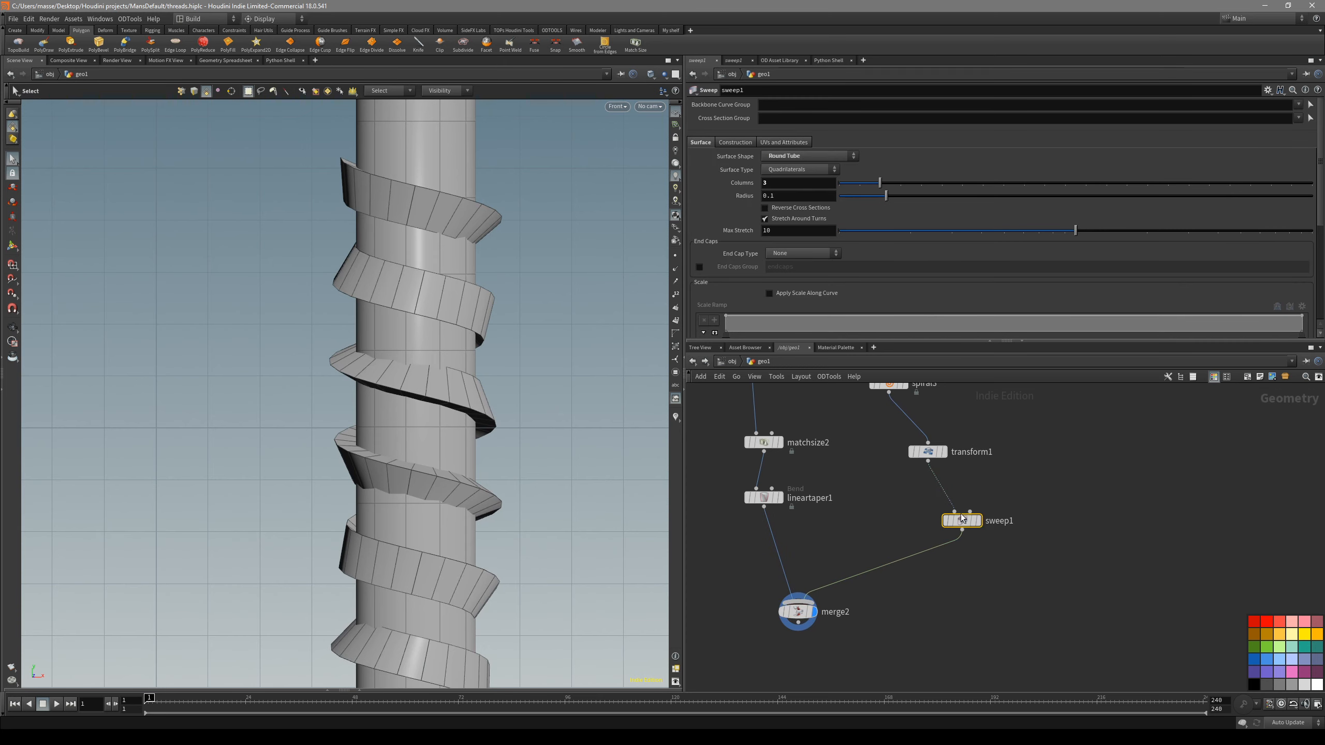
click(978, 521)
drag(798, 612, 787, 634)
click(1036, 578)
drag(962, 520, 920, 564)
click(944, 452)
click(937, 565)
click(803, 634)
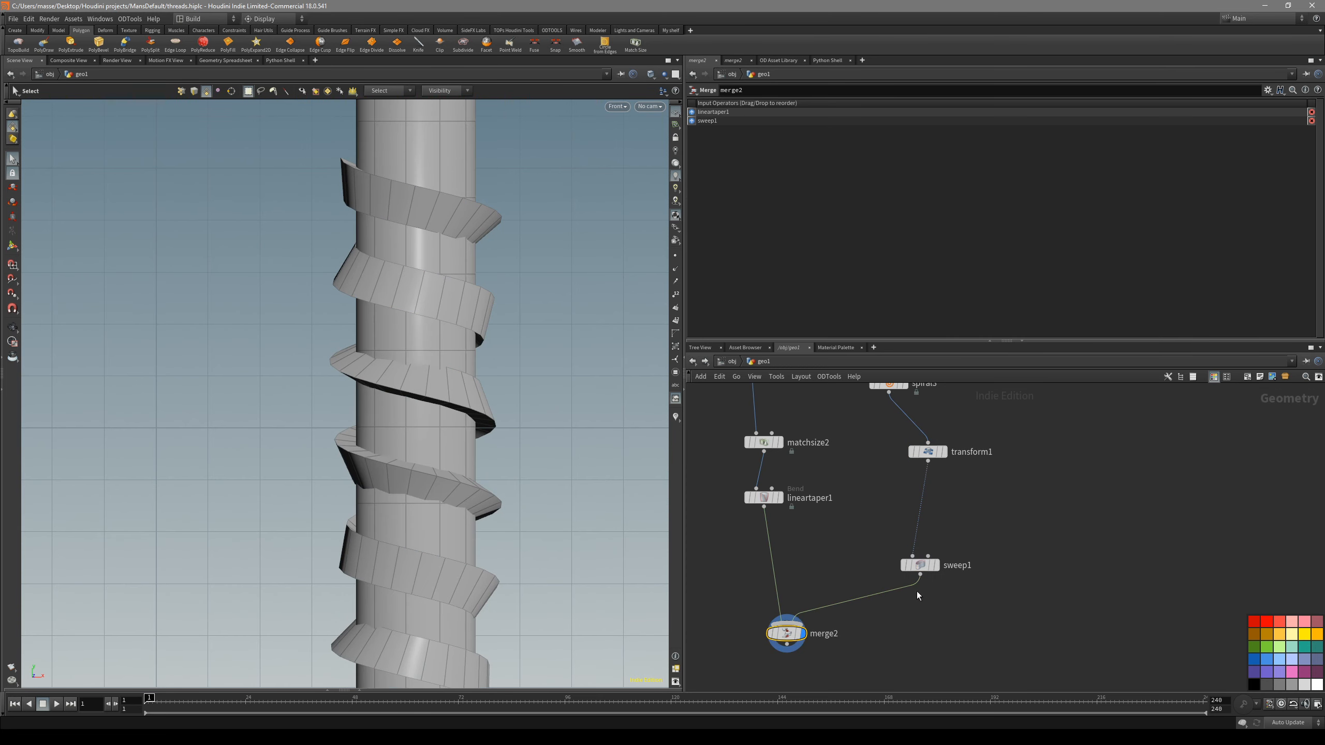
click(936, 565)
drag(921, 566, 930, 576)
click(981, 604)
middle_drag(987, 530, 955, 557)
- Insert a Point node between the Transform and Sweep nodes and line it up with them
key(Tab)
text(PON)
key(BackSpace)
key(BackSpace)
key(BackSpace)
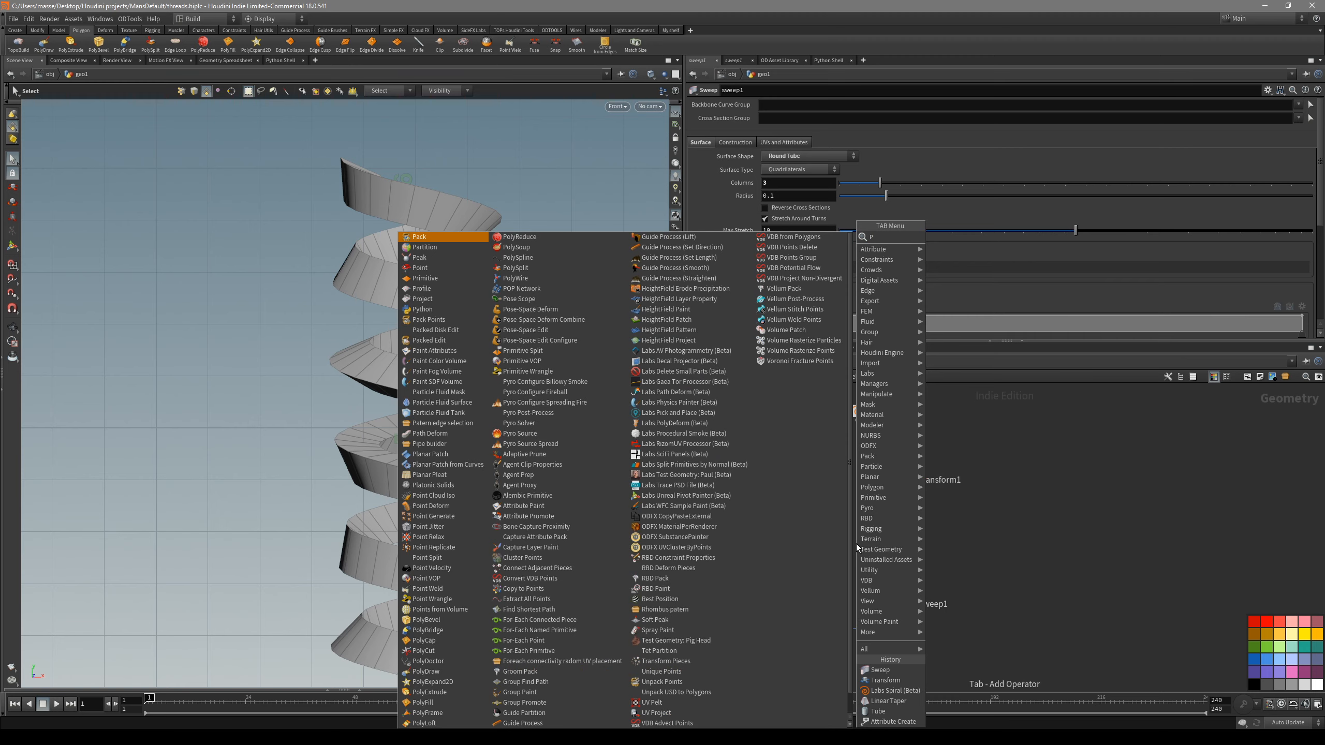
text(OIN)
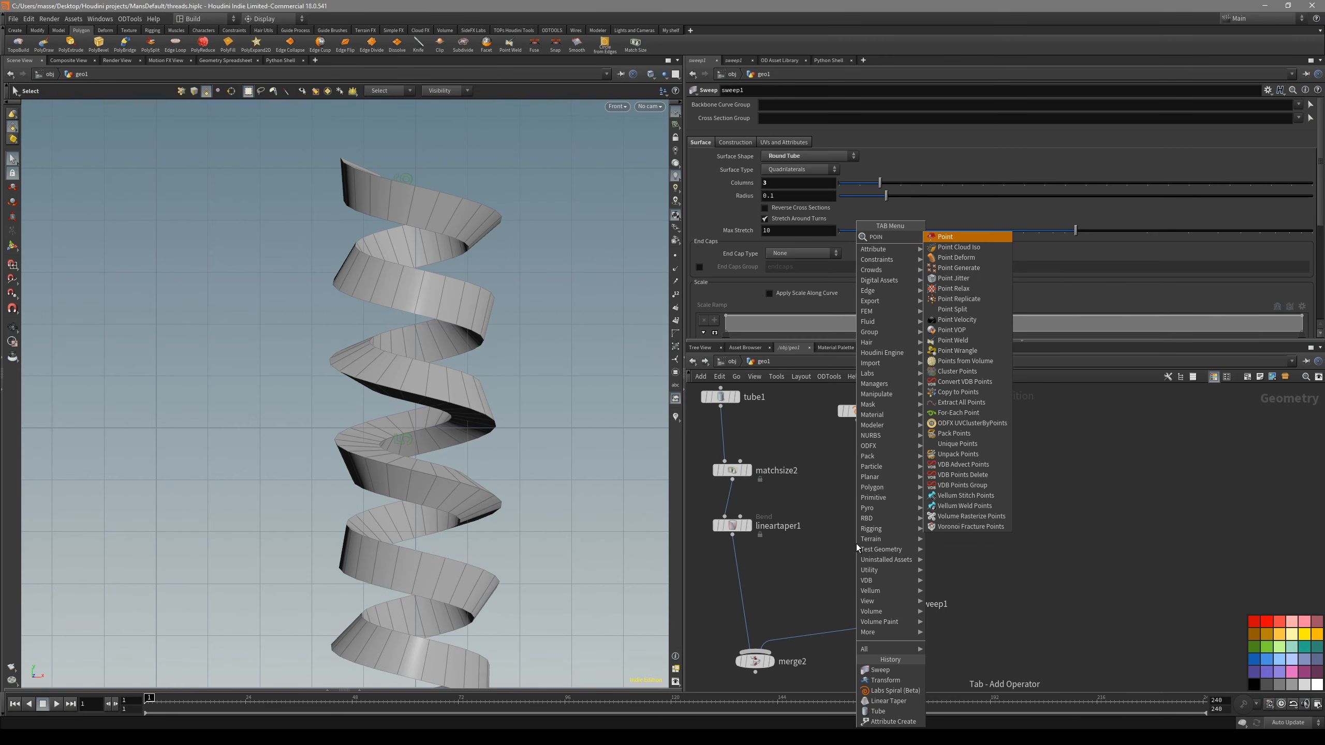
click(944, 236)
click(941, 530)
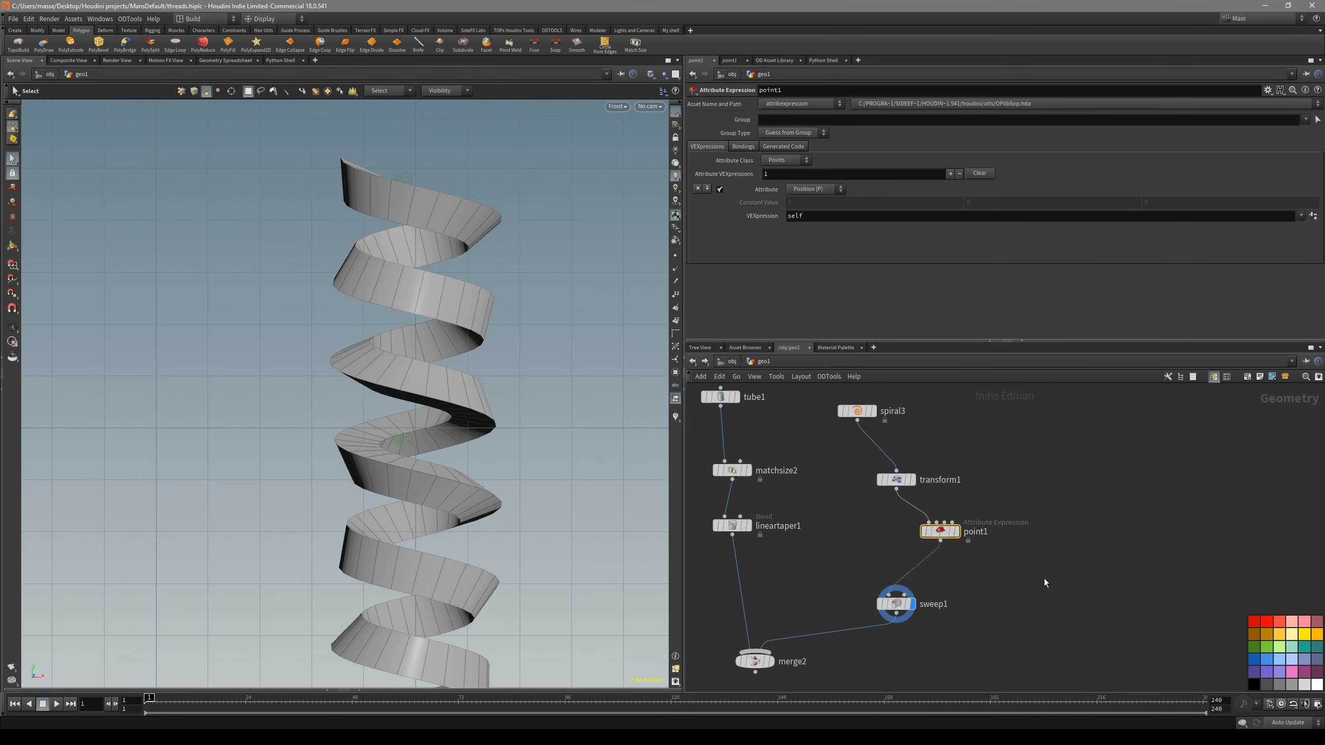
drag(944, 538, 914, 540)
- Define a custom vector attribute named up on the Point node, using the VEXpression value and a constant value of 0, 1, 0
click(831, 189)
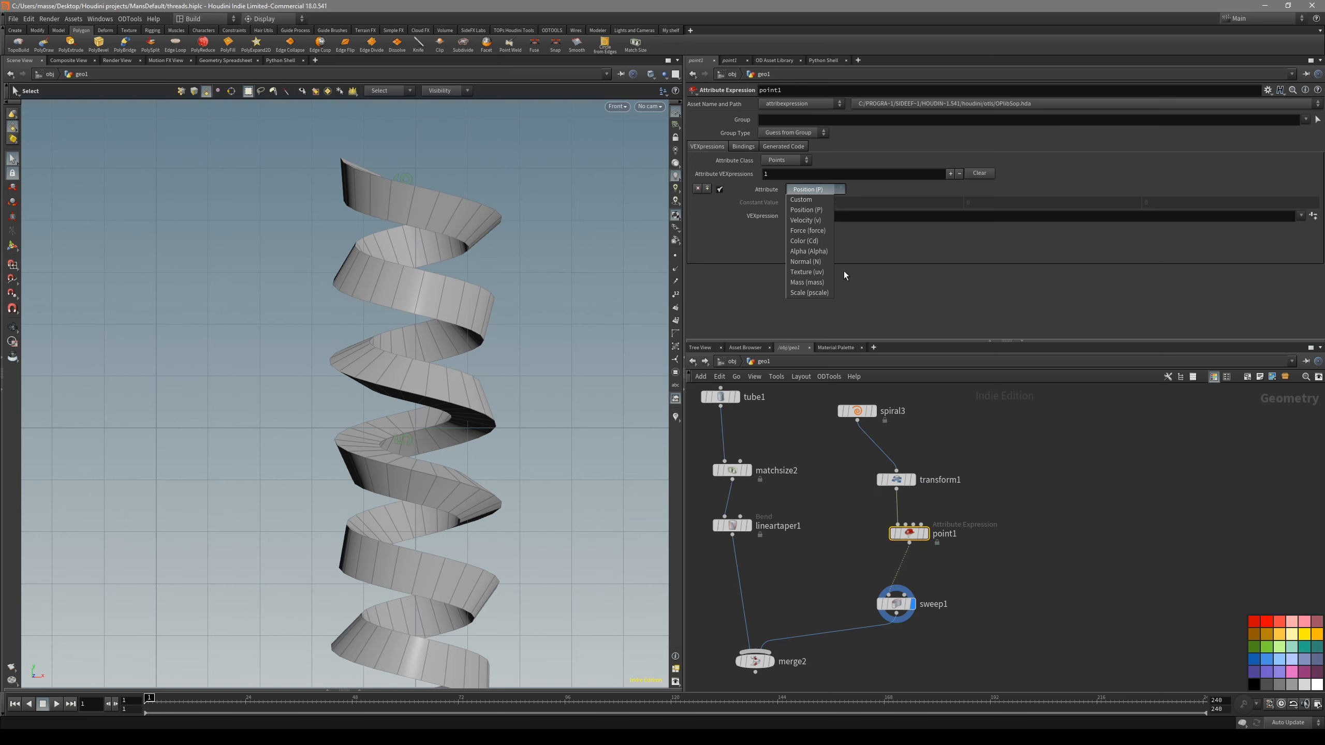
click(809, 200)
click(810, 206)
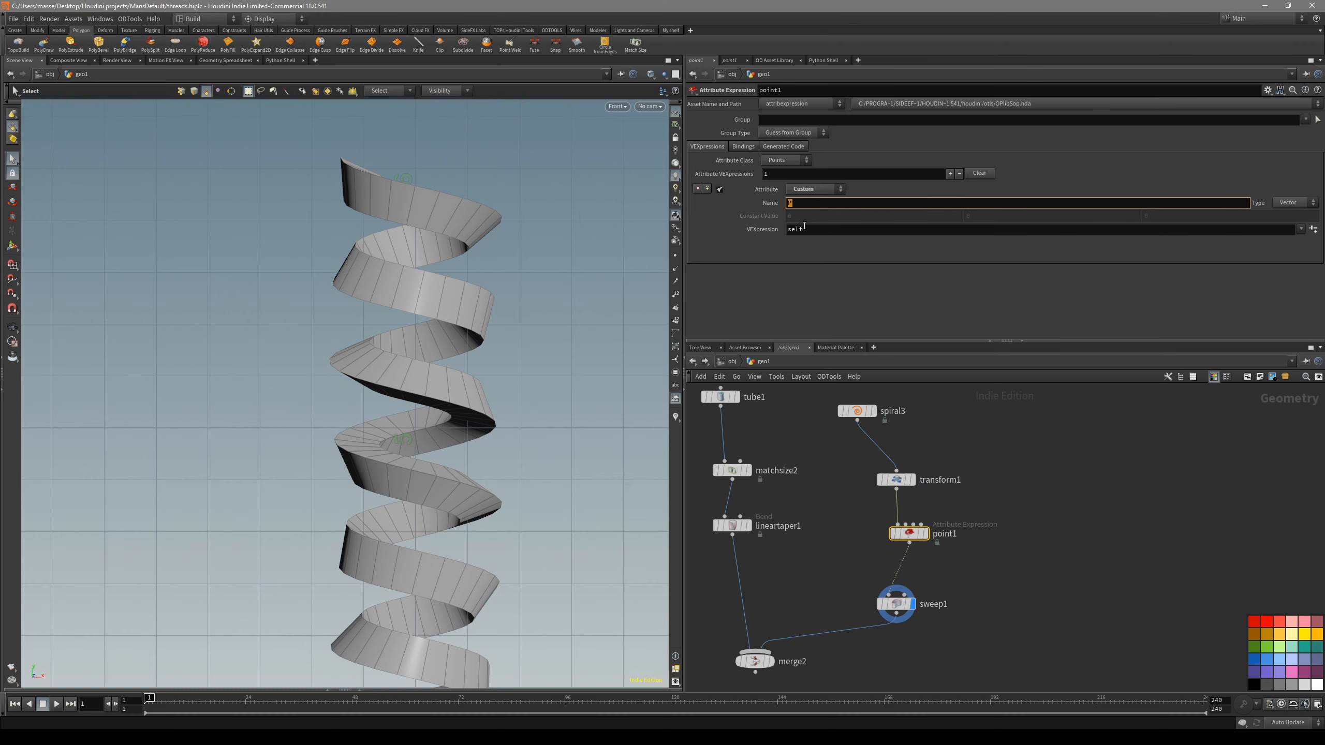
text(up)
key(Return)
key(Tab)
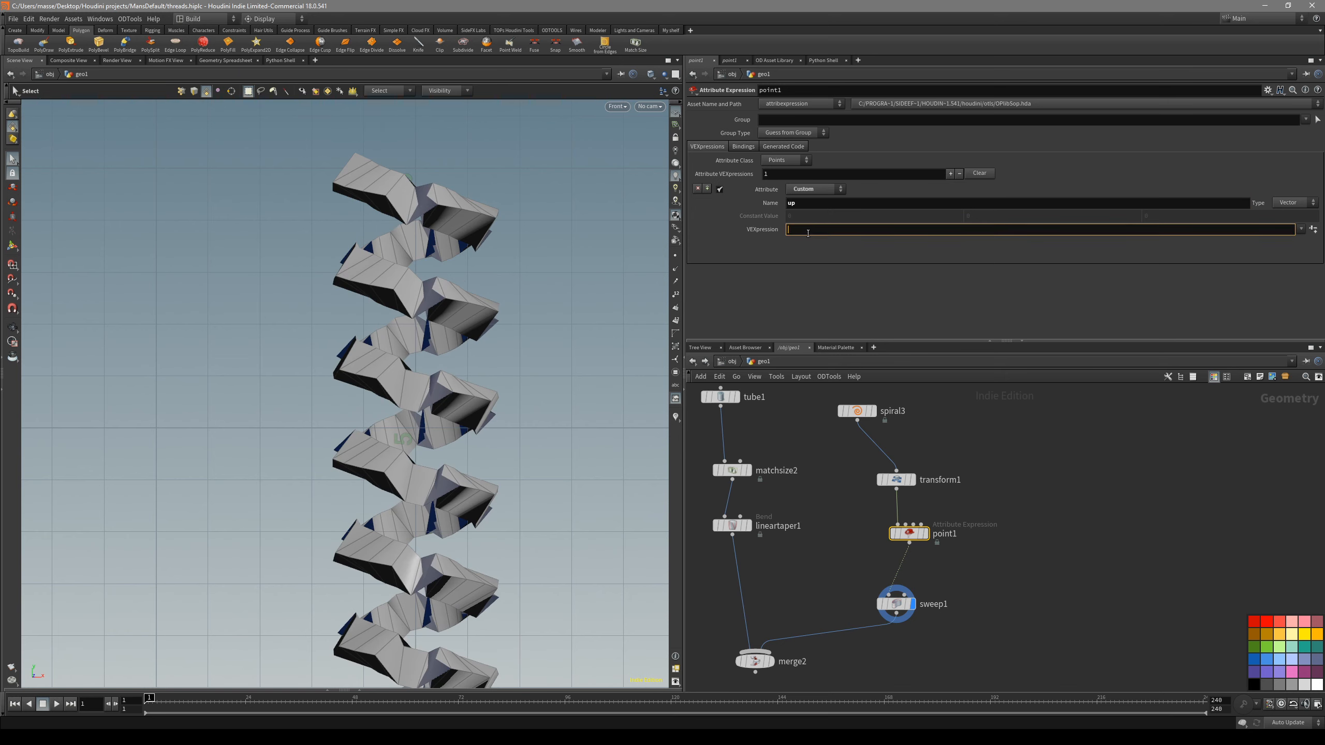
text(value)
key(Return)
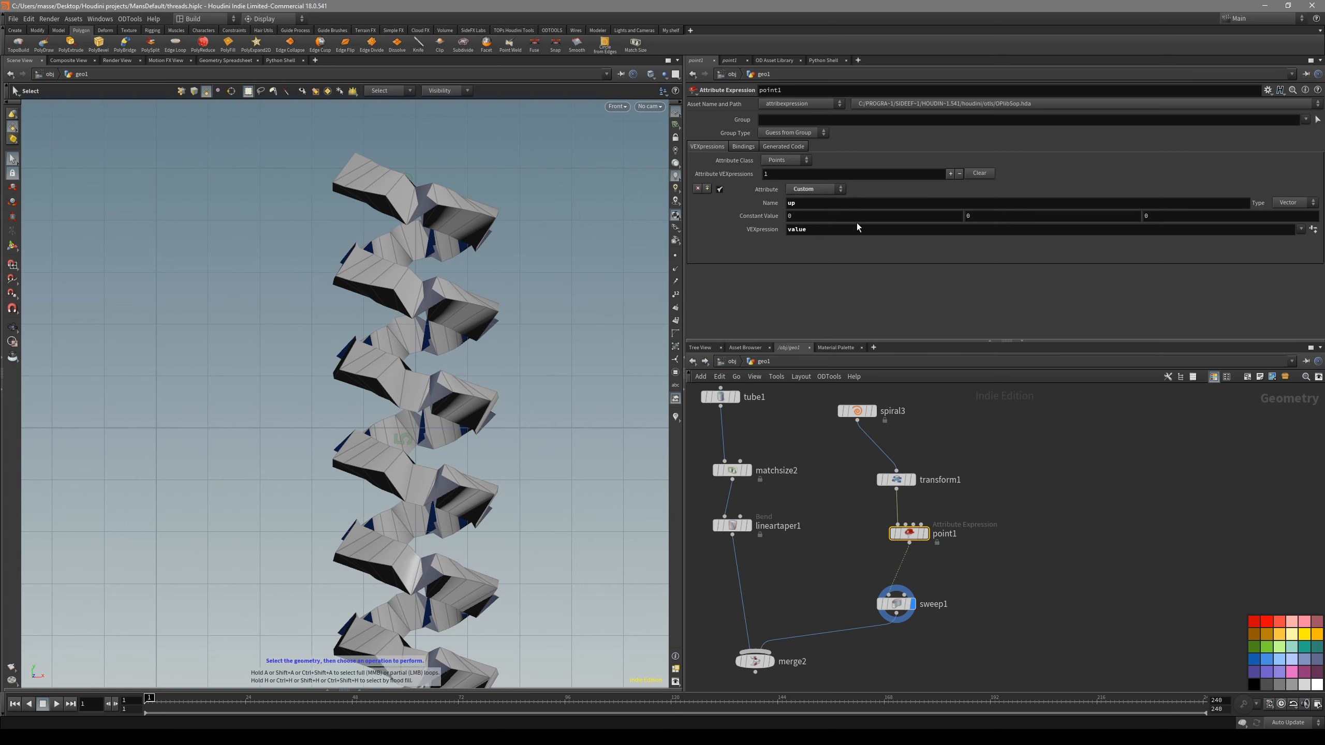
click(1004, 215)
key(Return)
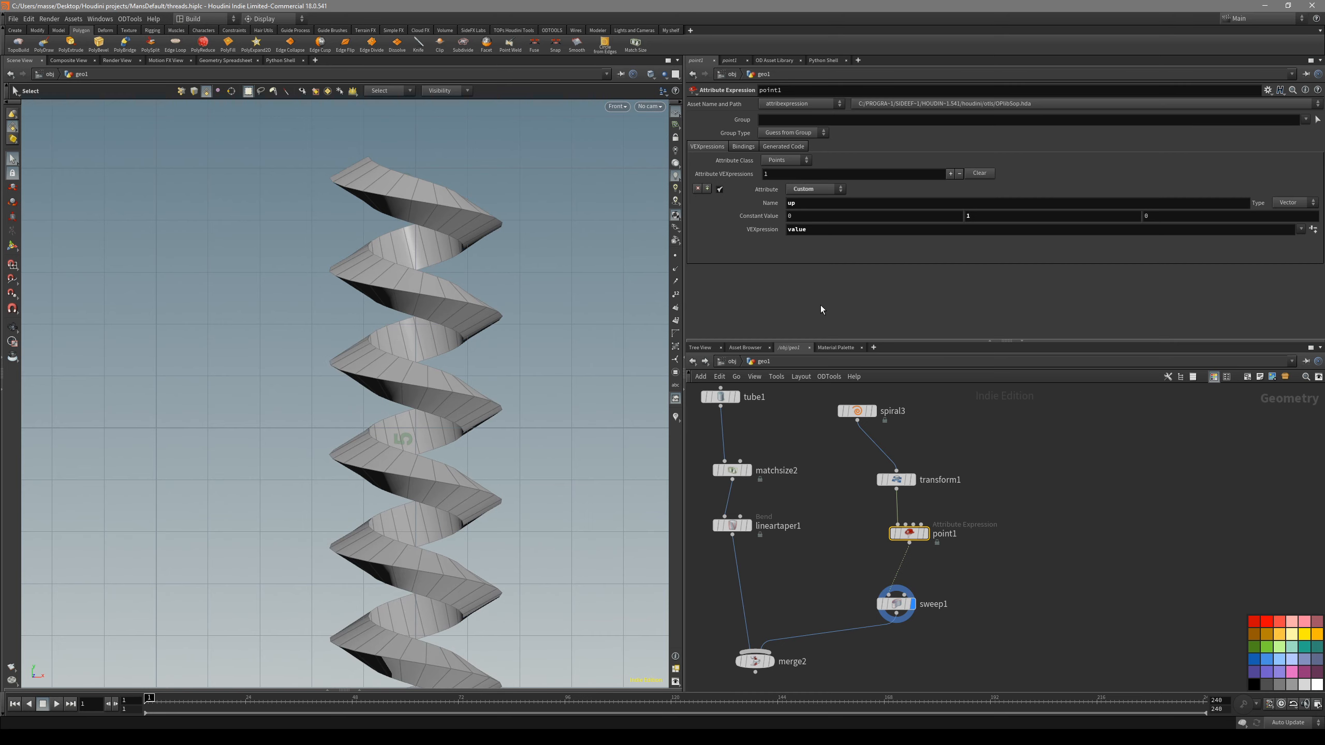
- Examine the orientation of the swept thread along the whole spiral, with and without the wireframe overlay
scroll(462, 459, down, 7)
alt+middle_drag(464, 435, 459, 169)
alt+middle_drag(491, 463, 481, 303)
alt+right_drag(461, 402, 538, 458)
alt+middle_drag(539, 459, 518, 409)
key(shift+w)
alt+middle_drag(497, 231, 450, 520)
alt+right_drag(449, 521, 365, 459)
alt+middle_drag(453, 169, 460, 262)
alt+right_drag(459, 263, 568, 266)
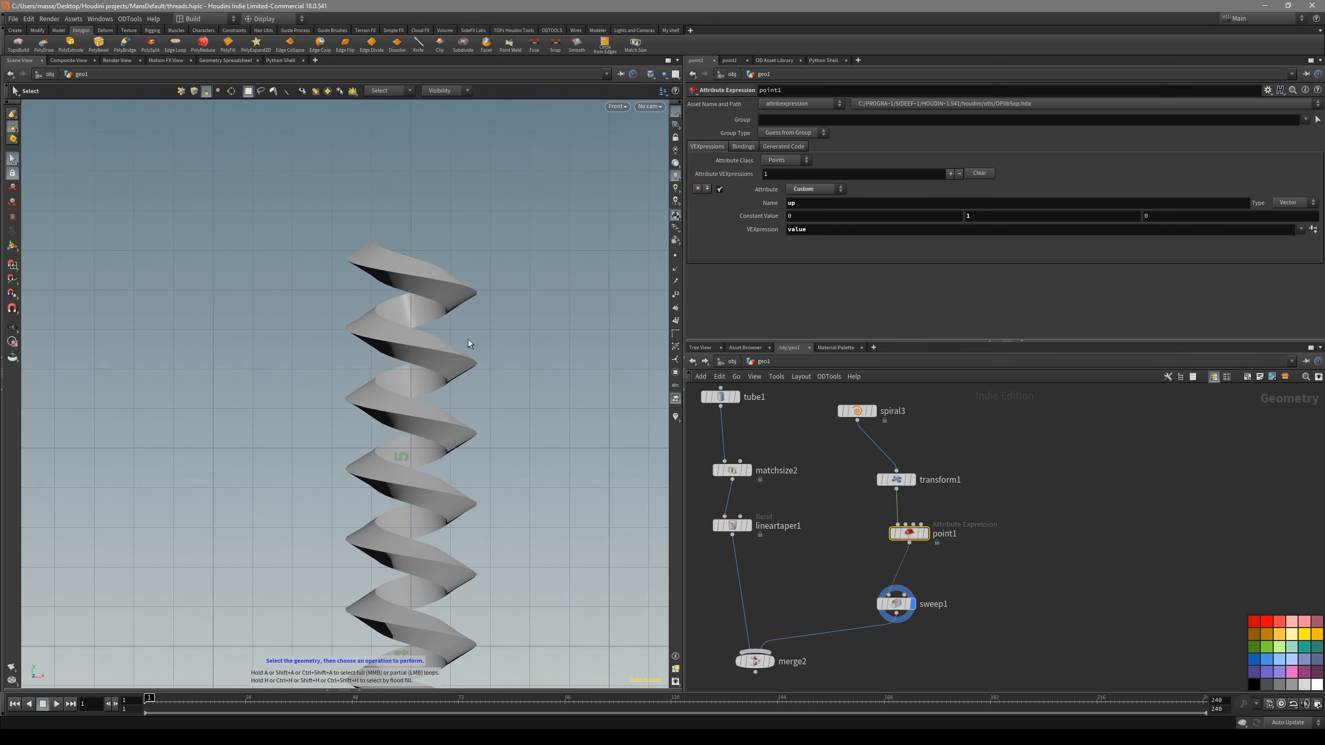
alt+middle_drag(468, 340, 417, 385)
key(shift+w)
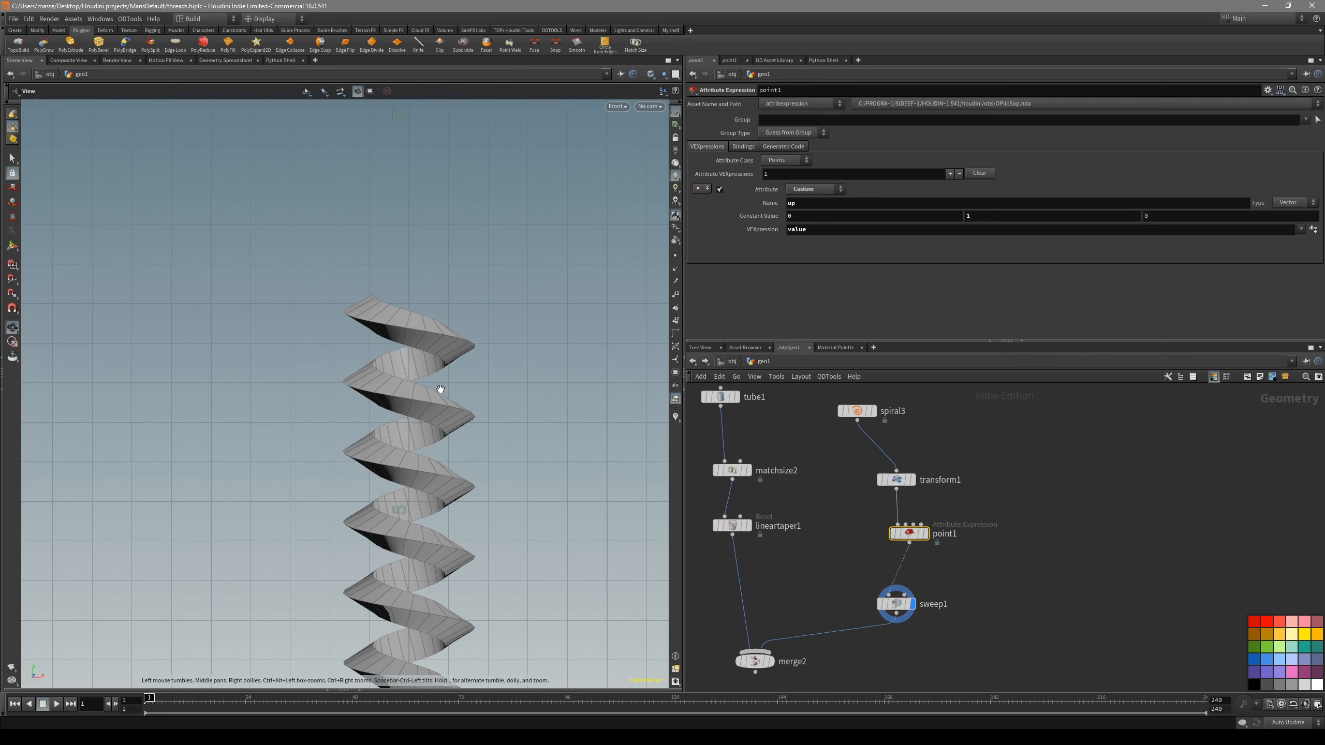
- Bypass the Point node and re-enable it to compare the thread with and without the up vector
click(893, 533)
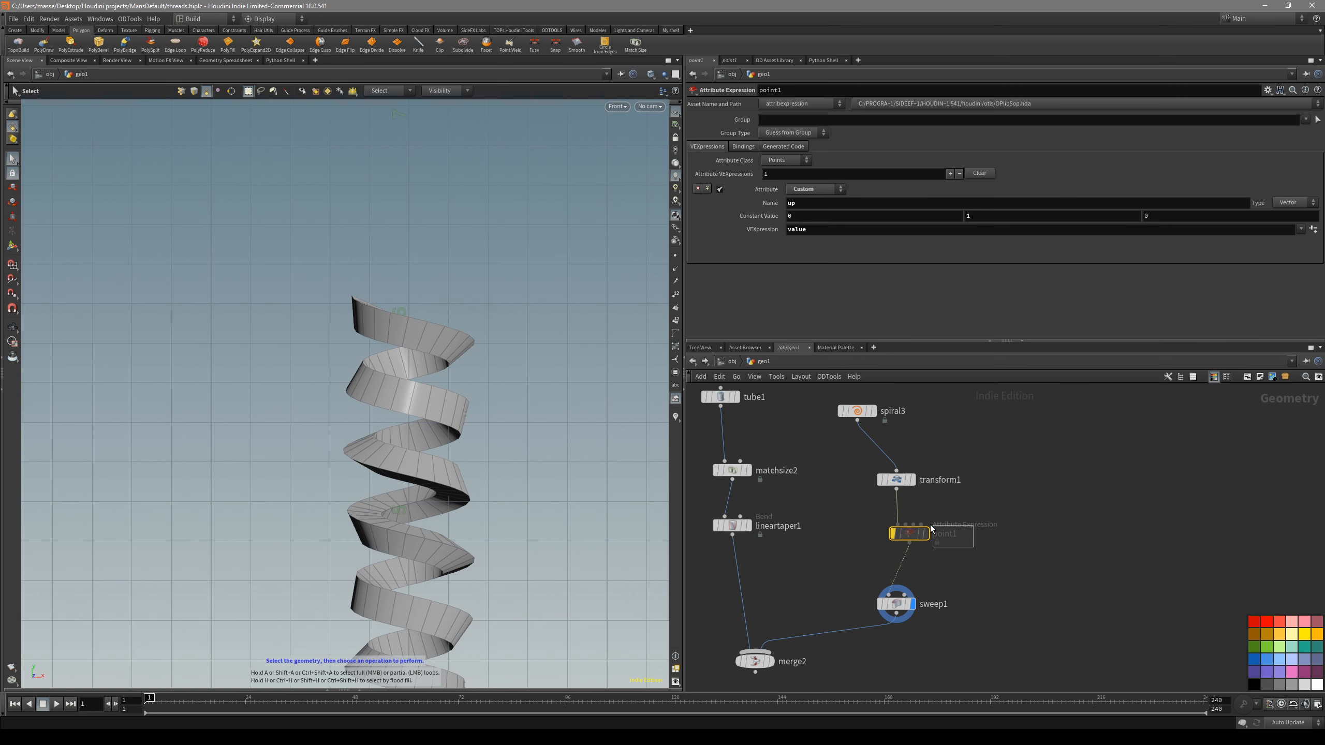
drag(944, 530, 910, 516)
key(b)
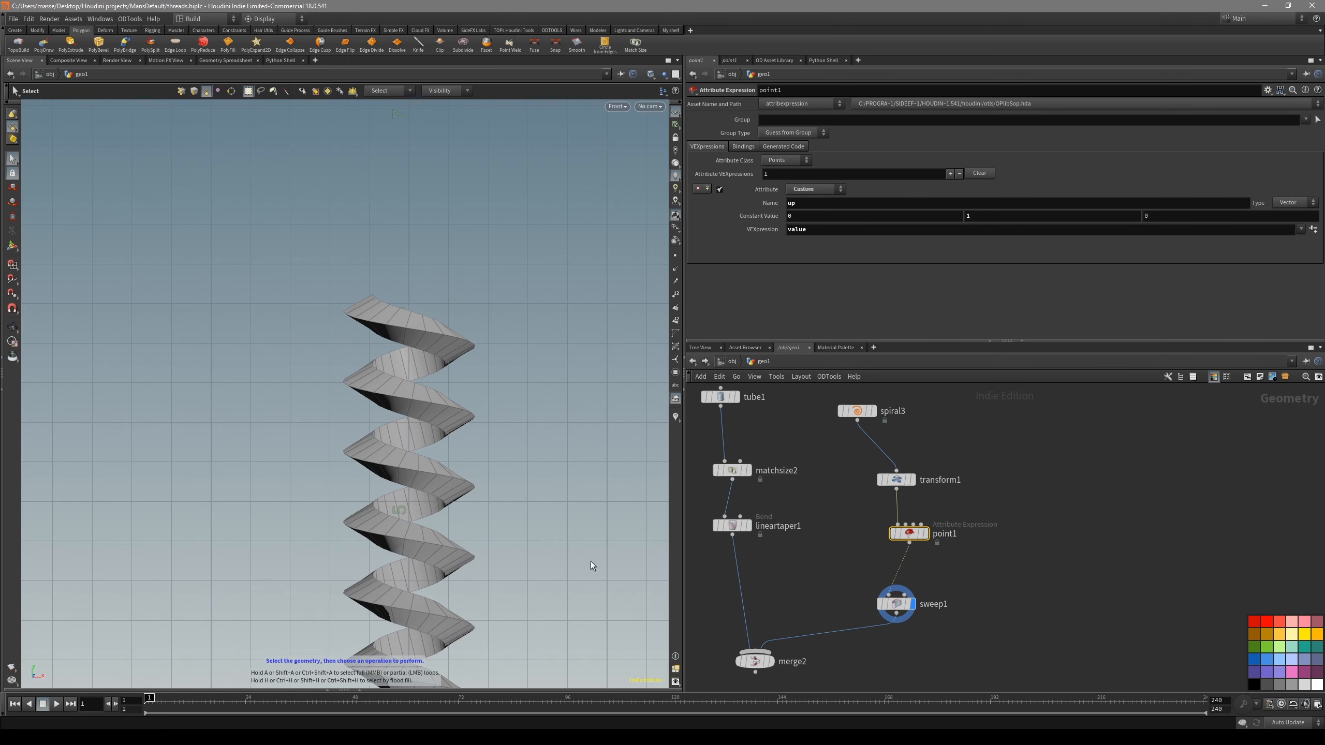
- Reveal the Geometry Spreadsheet to inspect the points' up vector values beside the thread, and collapse it again
click(329, 690)
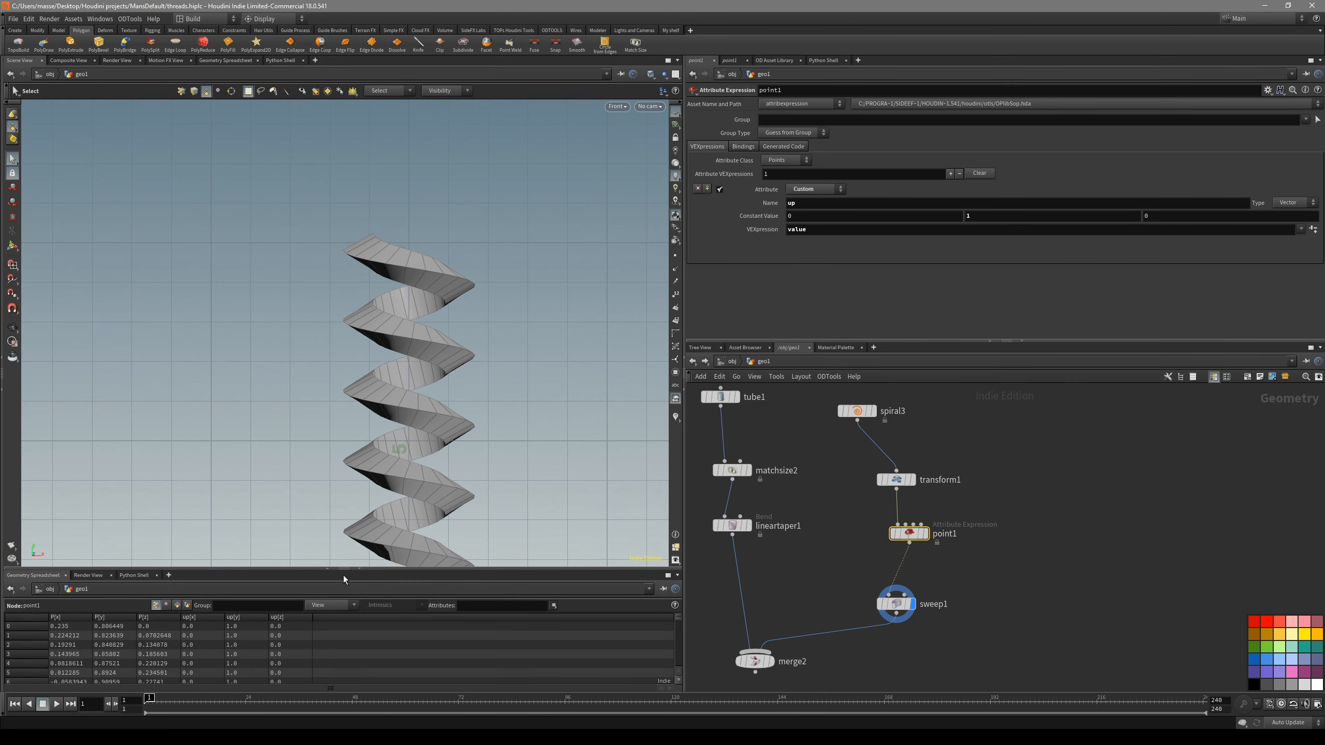
drag(343, 570, 342, 509)
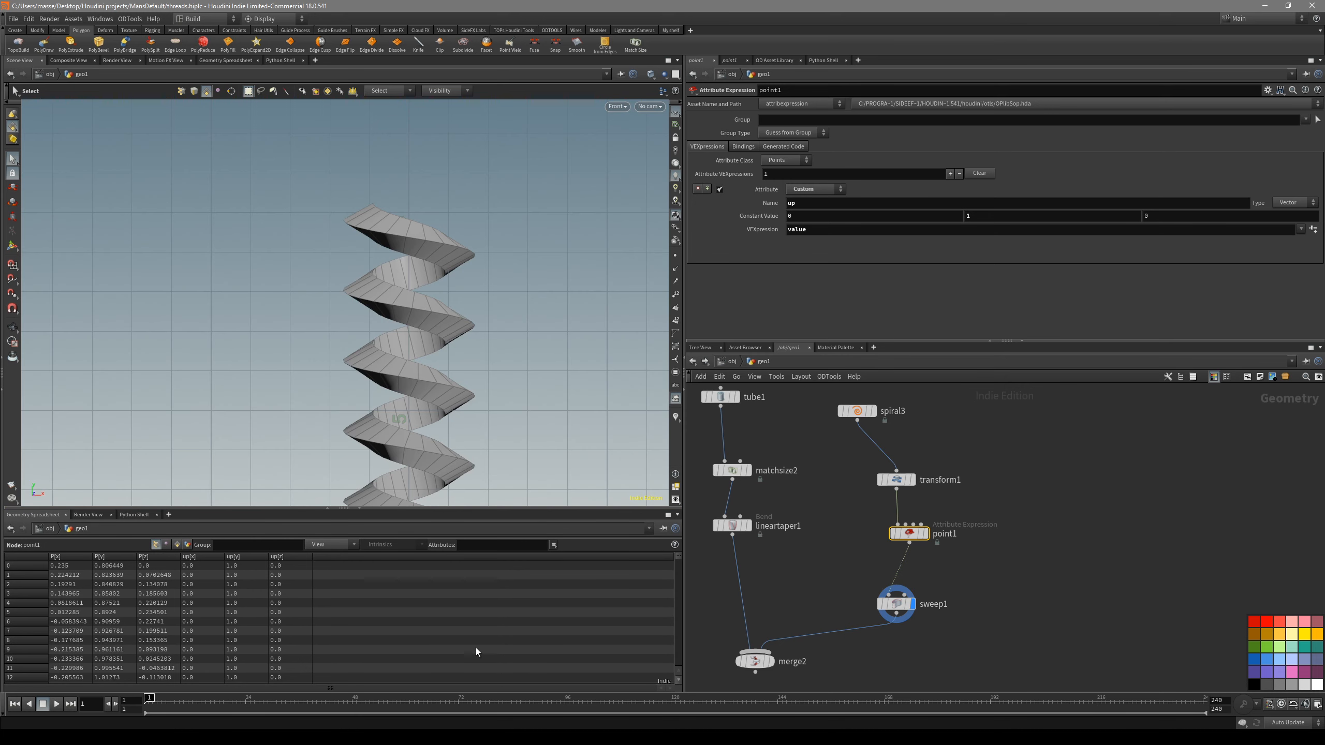
alt+middle_drag(538, 415, 500, 309)
alt+right_drag(500, 309, 450, 460)
alt+middle_drag(450, 460, 423, 297)
key(shift+w)
alt+right_drag(441, 392, 501, 375)
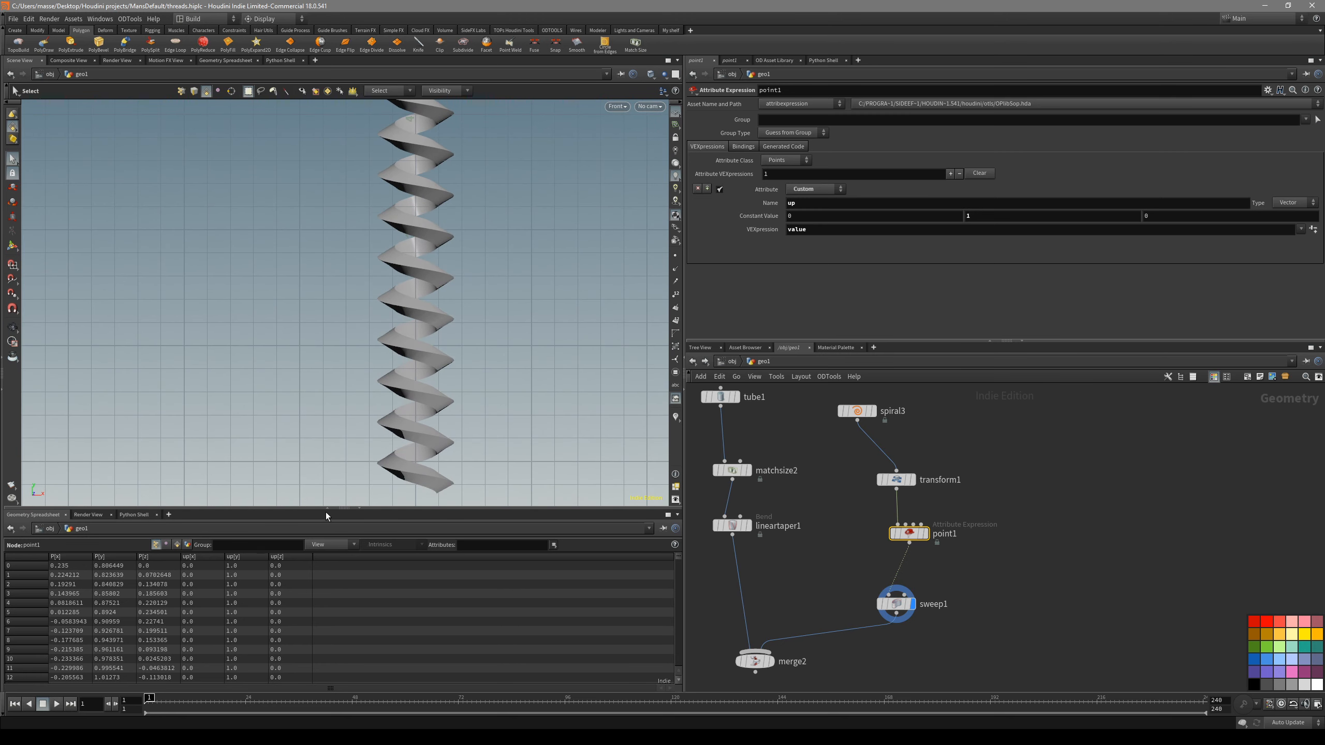
click(360, 509)
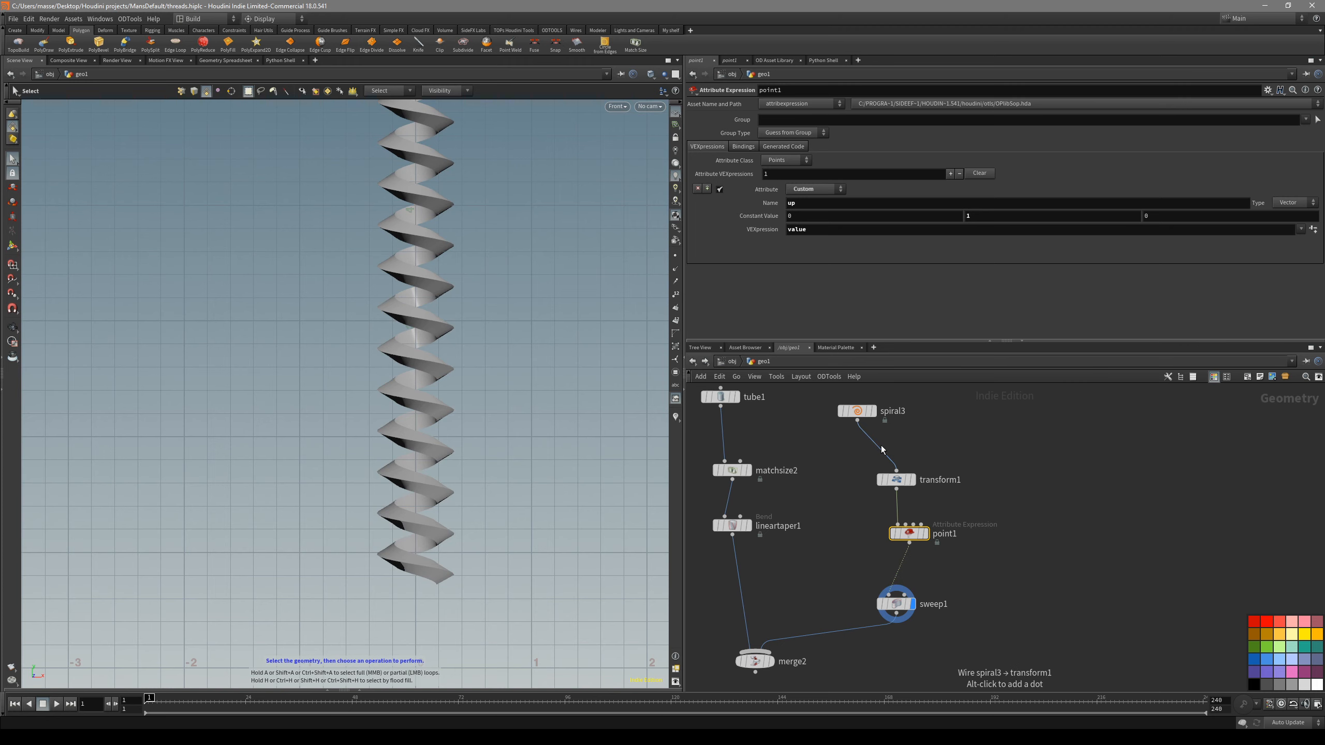
- Display the merged shaft and thread in a shaded perspective view
alt+middle_drag(539, 312, 529, 388)
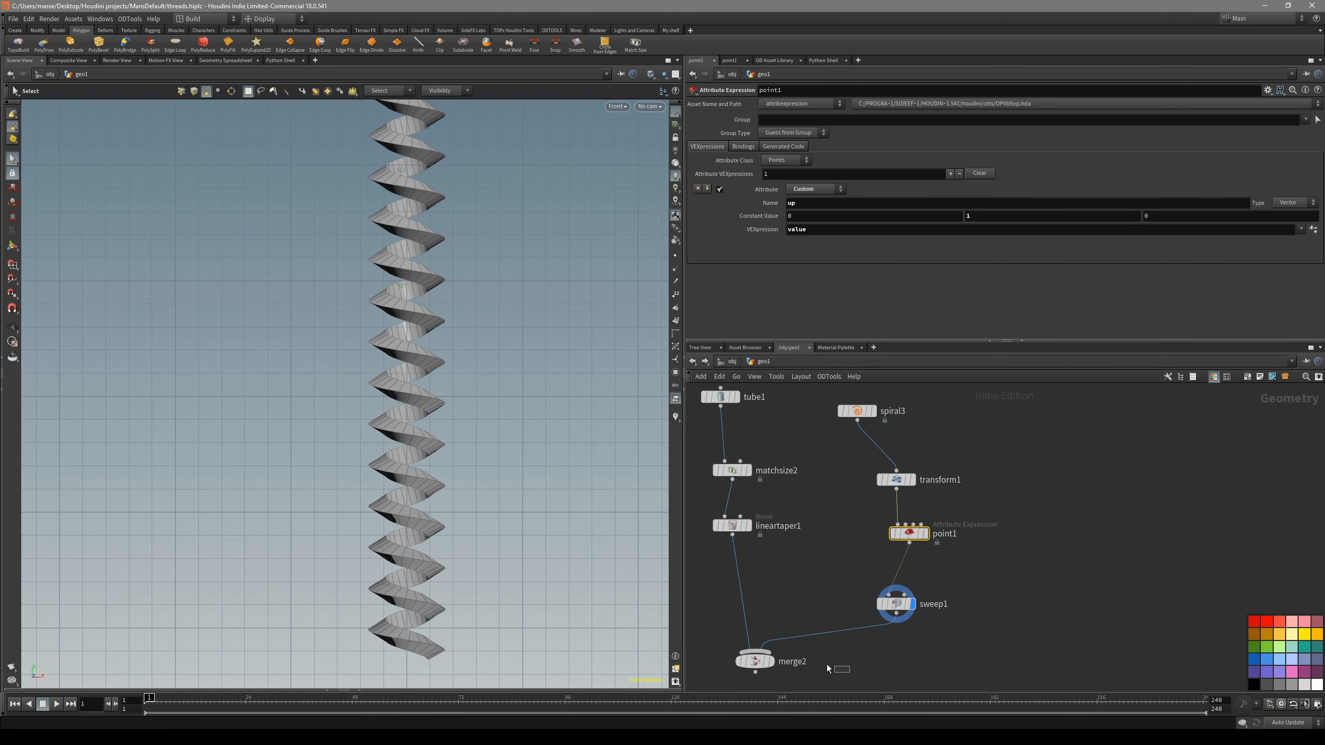
click(771, 662)
key(shift+w)
key(space+1)
alt+drag(491, 464, 618, 381)
scroll(618, 381, up, 4)
- Increase the Sweep's radius to enlarge the thread around the shaft, and select the Merge node
drag(959, 560, 882, 614)
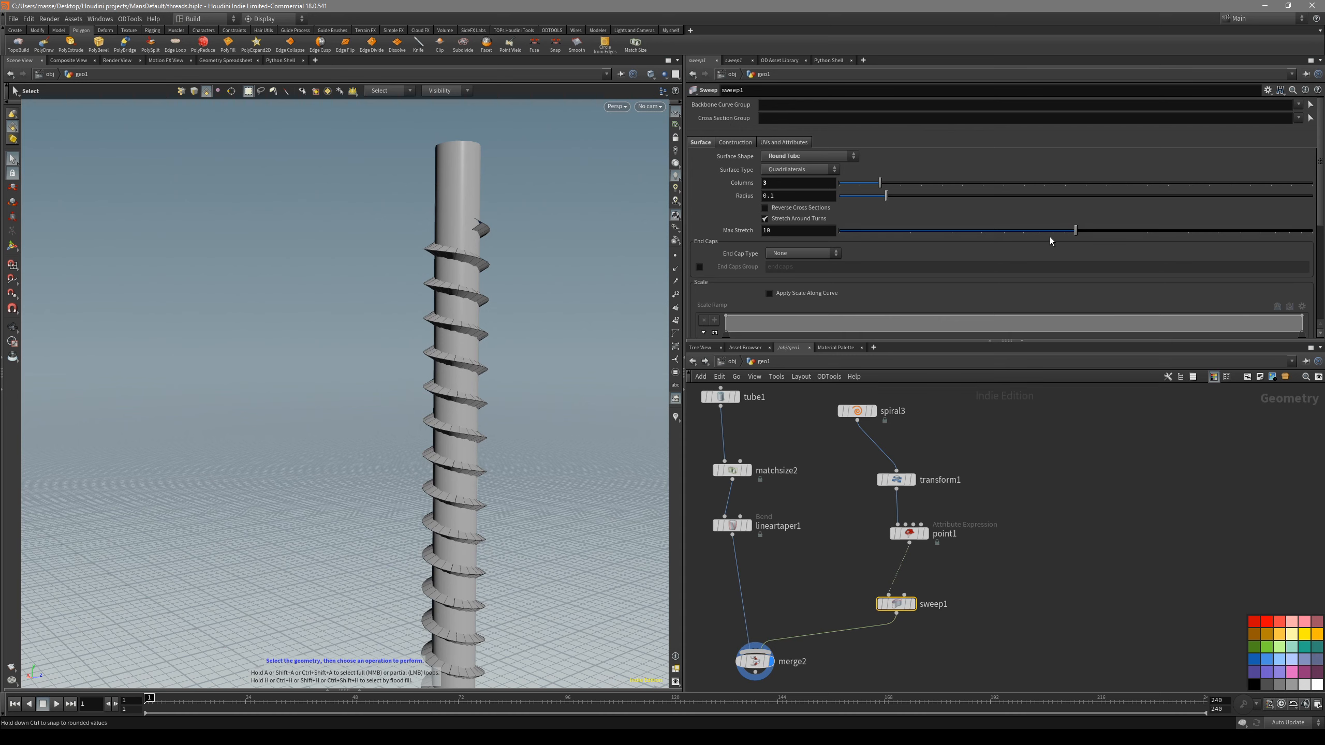
drag(886, 196, 920, 203)
alt+drag(506, 345, 574, 381)
click(756, 661)
- Inspect the upper end of the enlarged thread where it meets the shaft, with the wireframe shown
mouse_move(521, 500)
mouse_down()
mouse_move(491, 459)
mouse_move(450, 451)
mouse_move(489, 453)
mouse_up()
key(space+3)
click(502, 450)
key(space+1)
key(shift+w)
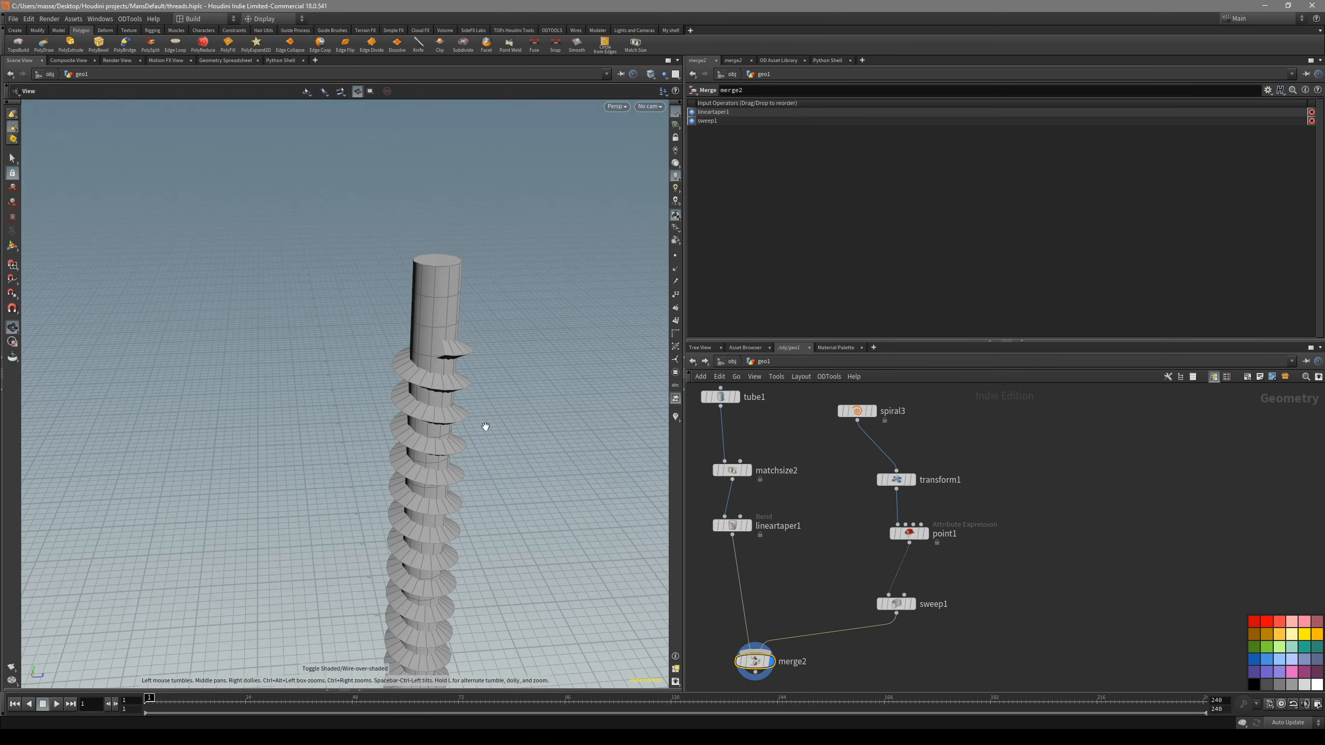
alt+right_drag(489, 453, 494, 376)
alt+drag(495, 375, 512, 358)
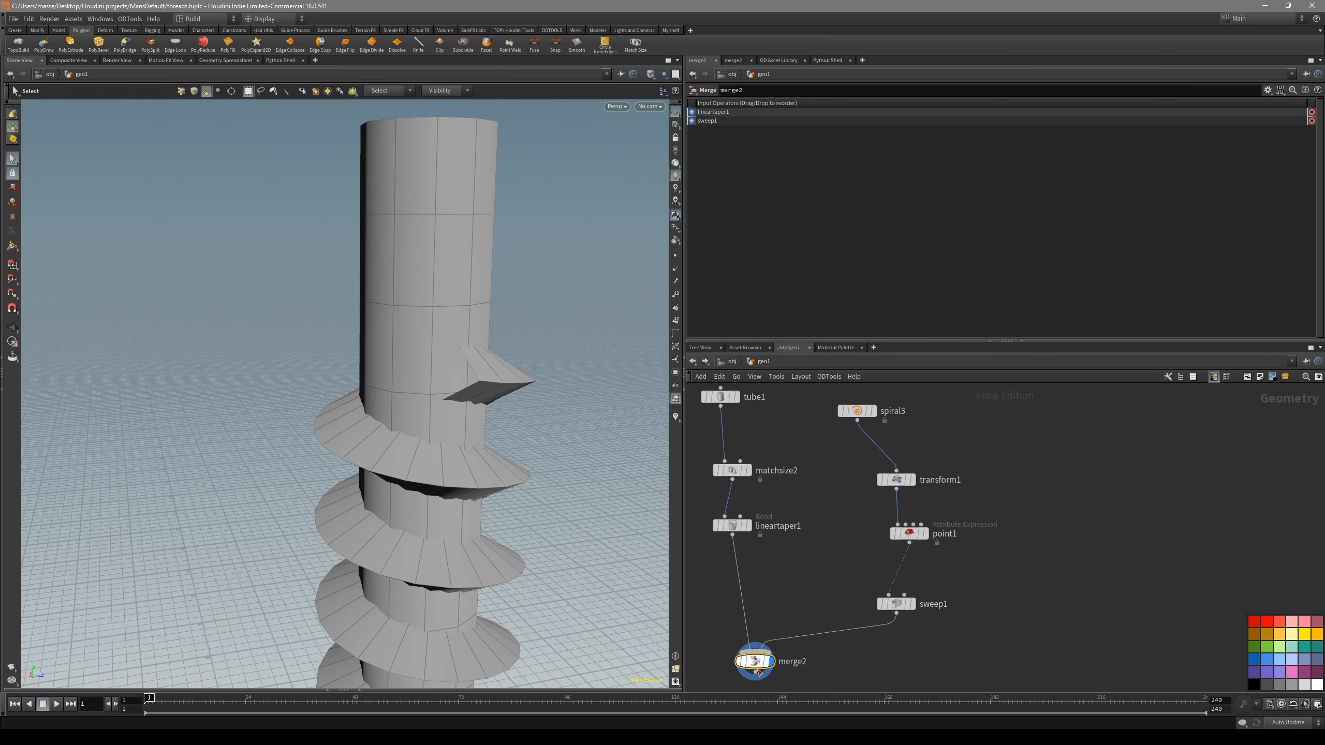
- Switch to the browser's drywall screw reference photo and compare it with the modelled thread in Houdini
key(alt+Tab)
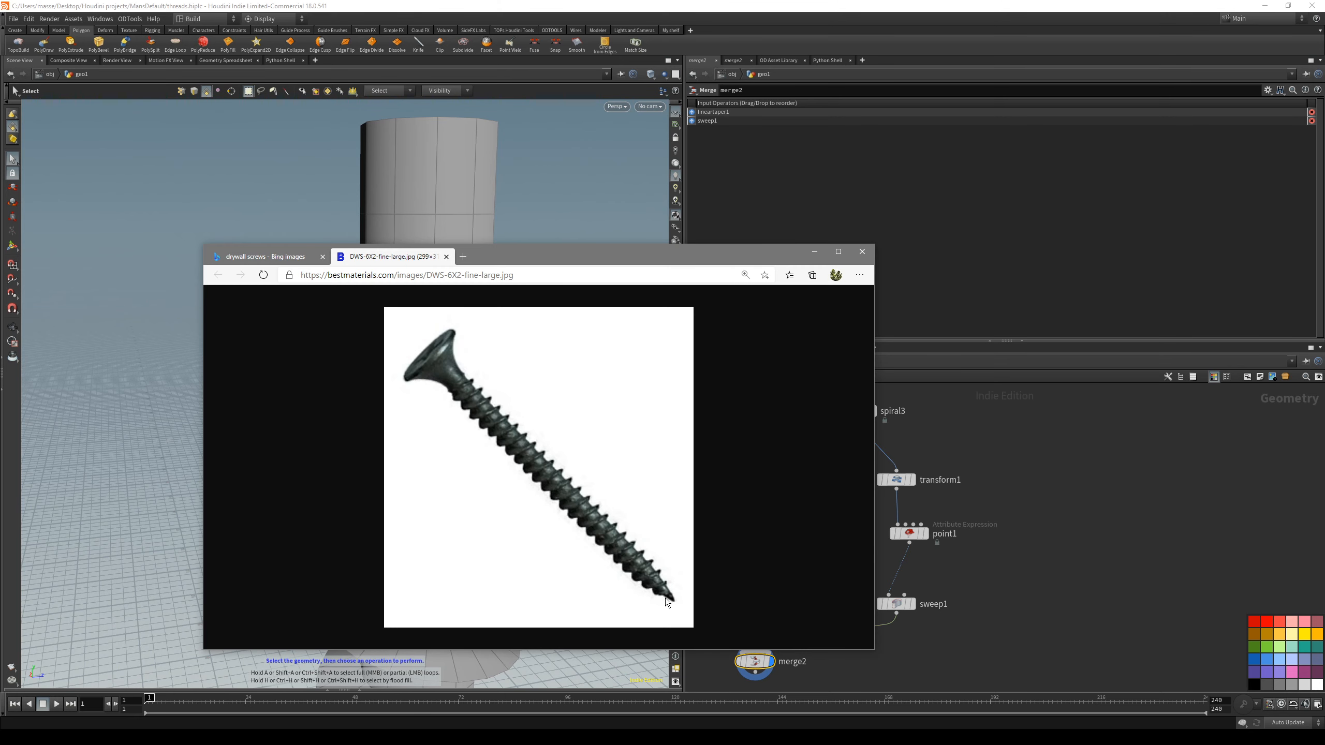
drag(584, 254, 582, 349)
drag(478, 356, 486, 528)
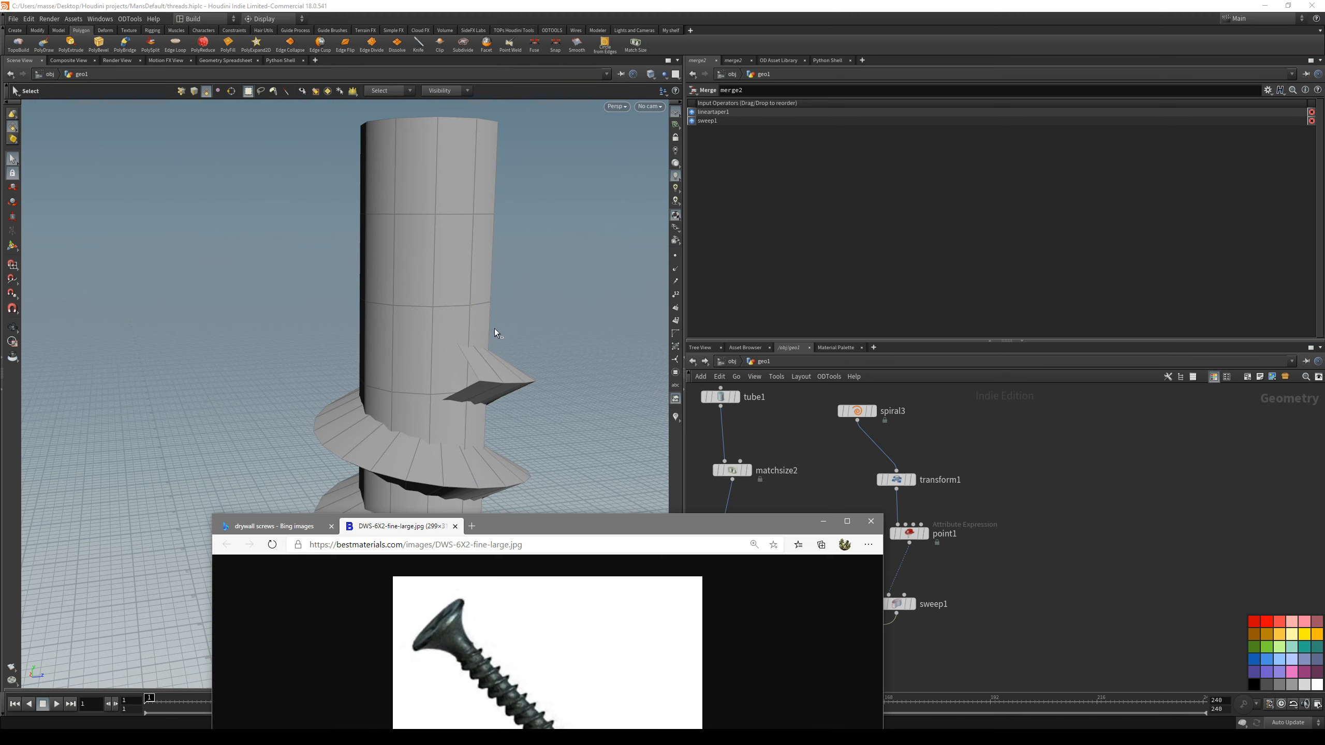
drag(525, 521, 453, 283)
key(alt+Tab)
key(shift+w)
alt+drag(534, 396, 512, 320)
key(s)
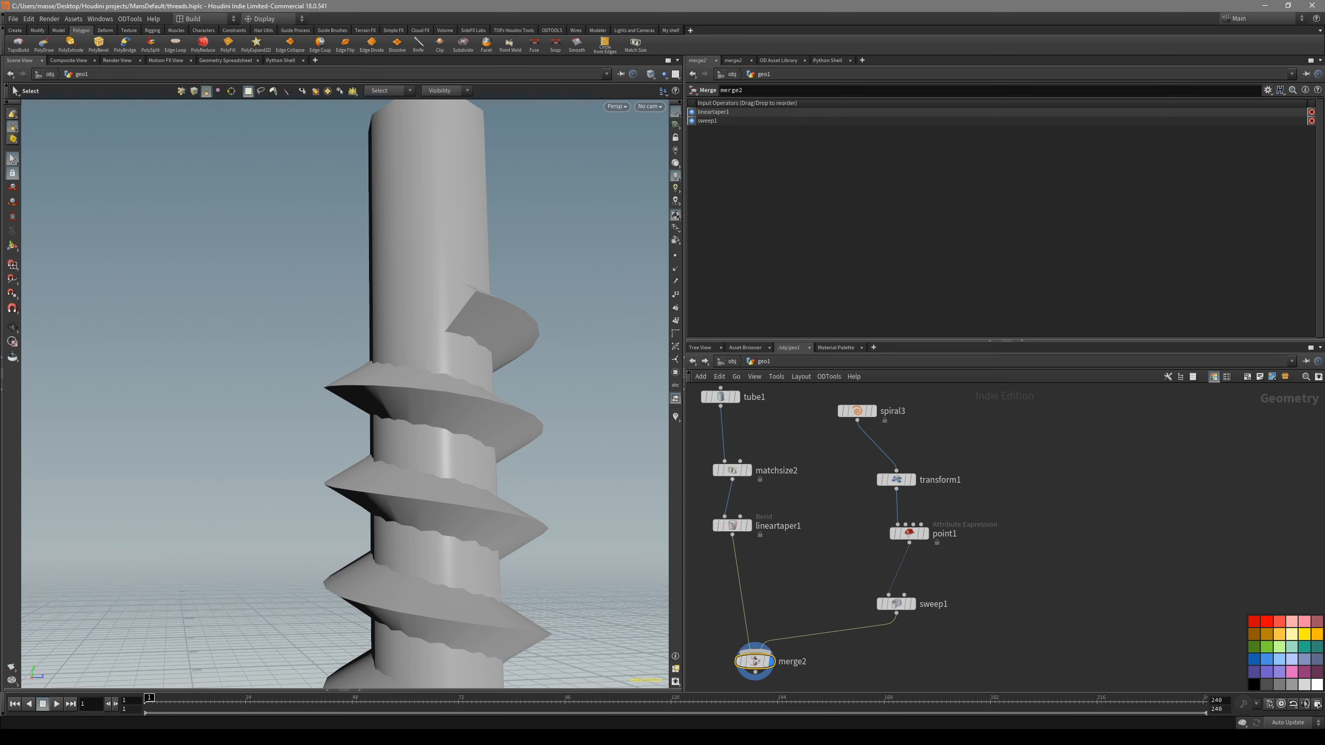
- Switch to the Houdini help page on copying and instancing point attributes while showing the Point node's parameters
key(alt+Tab)
drag(504, 325, 473, 312)
click(927, 501)
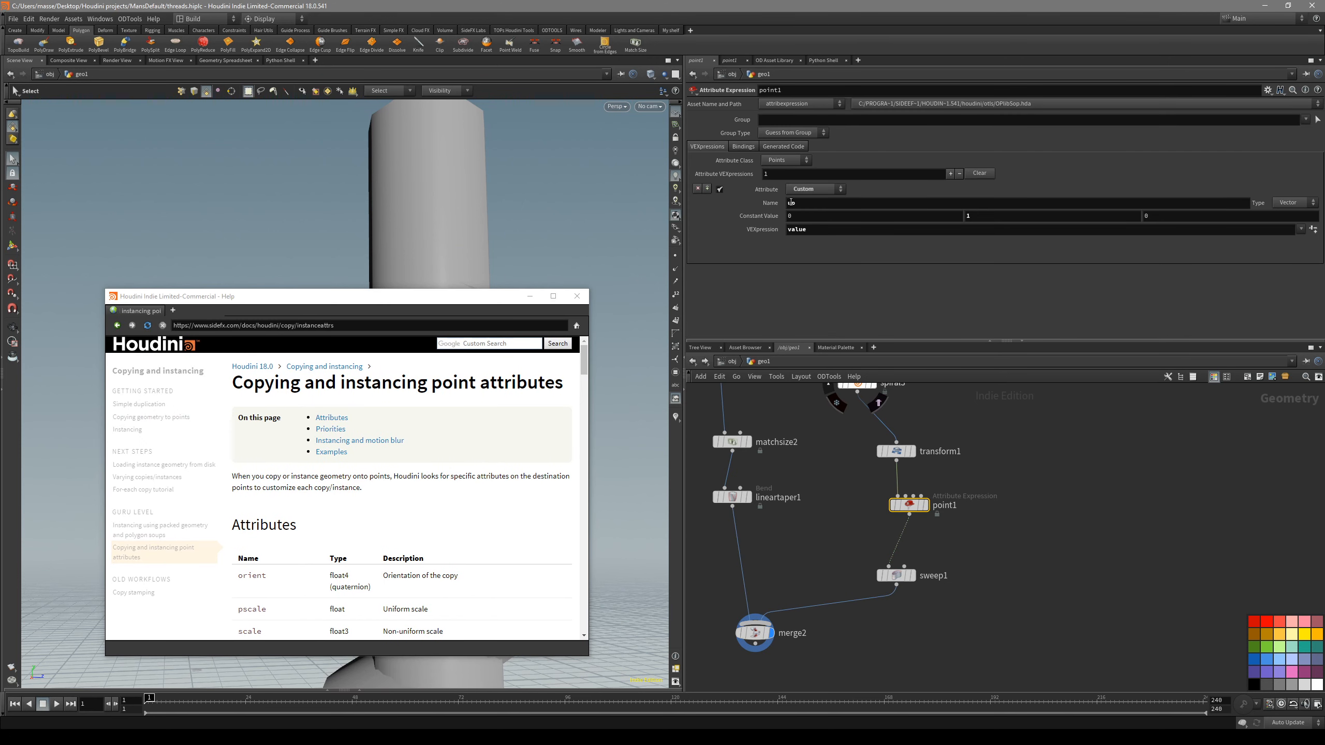
click(469, 484)
drag(259, 386, 496, 386)
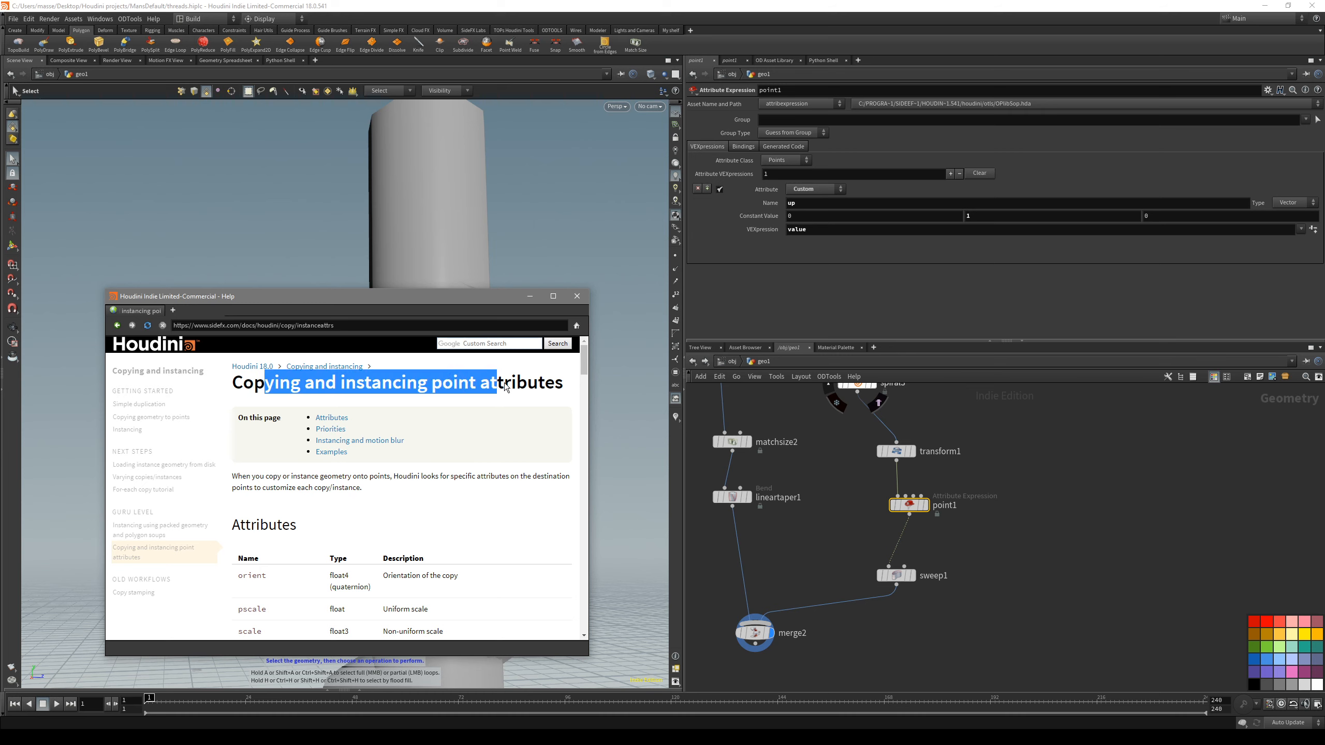
click(496, 386)
- Read the orient, N and up entries in the help page's attribute table
scroll(472, 515, down, 3)
scroll(381, 497, up, 2)
scroll(272, 496, down, 1)
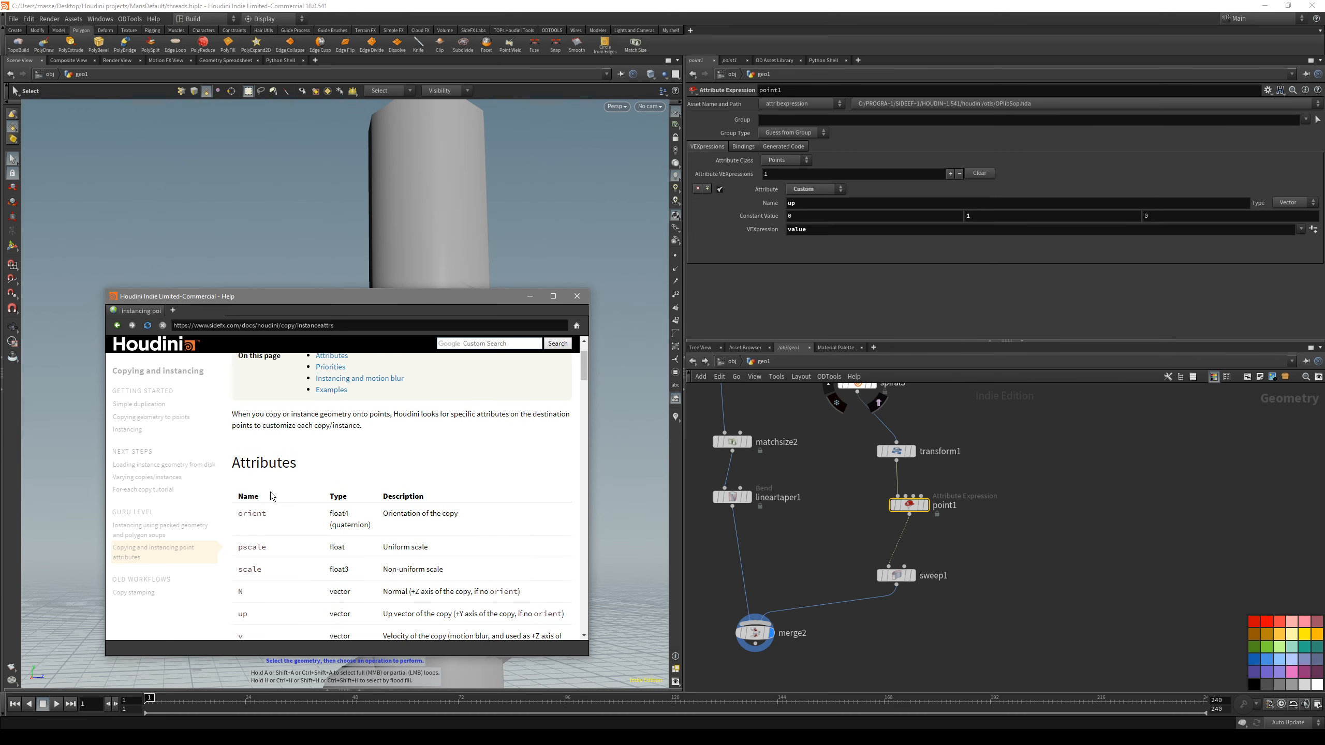
double_click(245, 517)
click(276, 525)
scroll(276, 560, down, 1)
drag(288, 590, 398, 583)
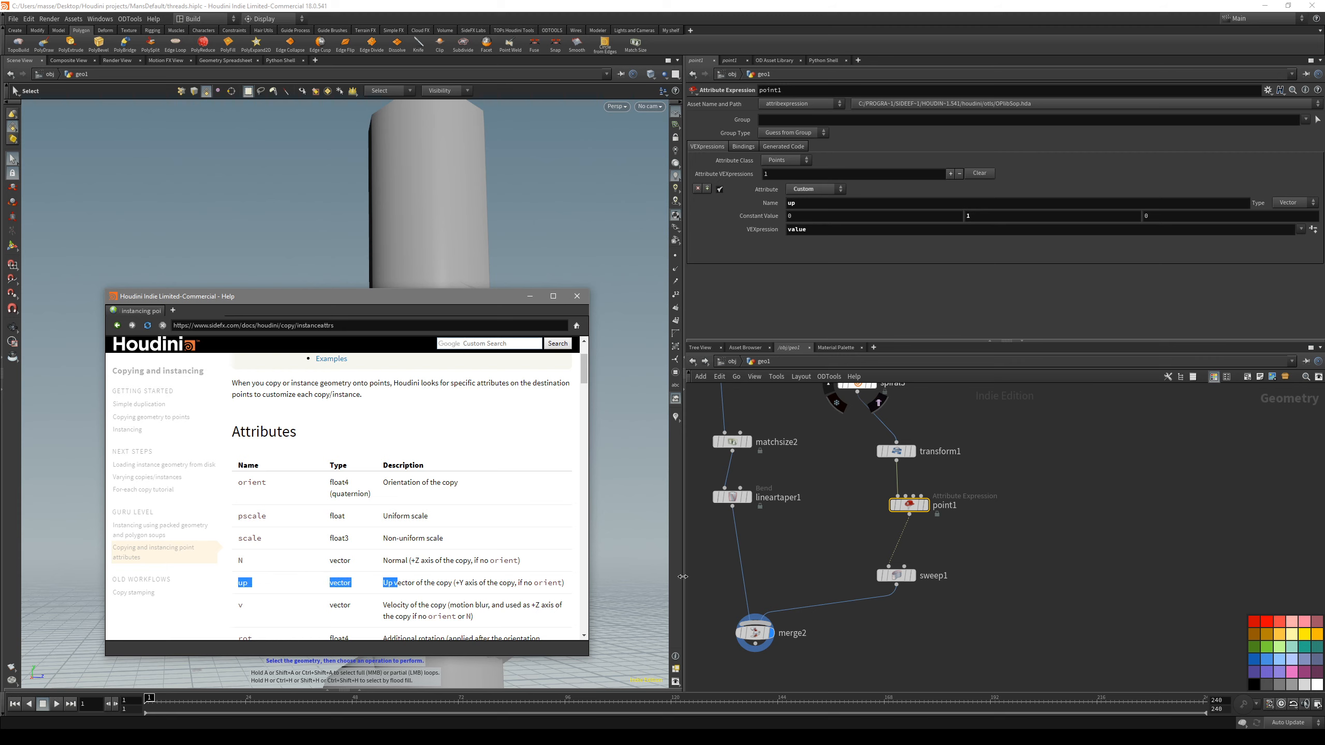
click(425, 588)
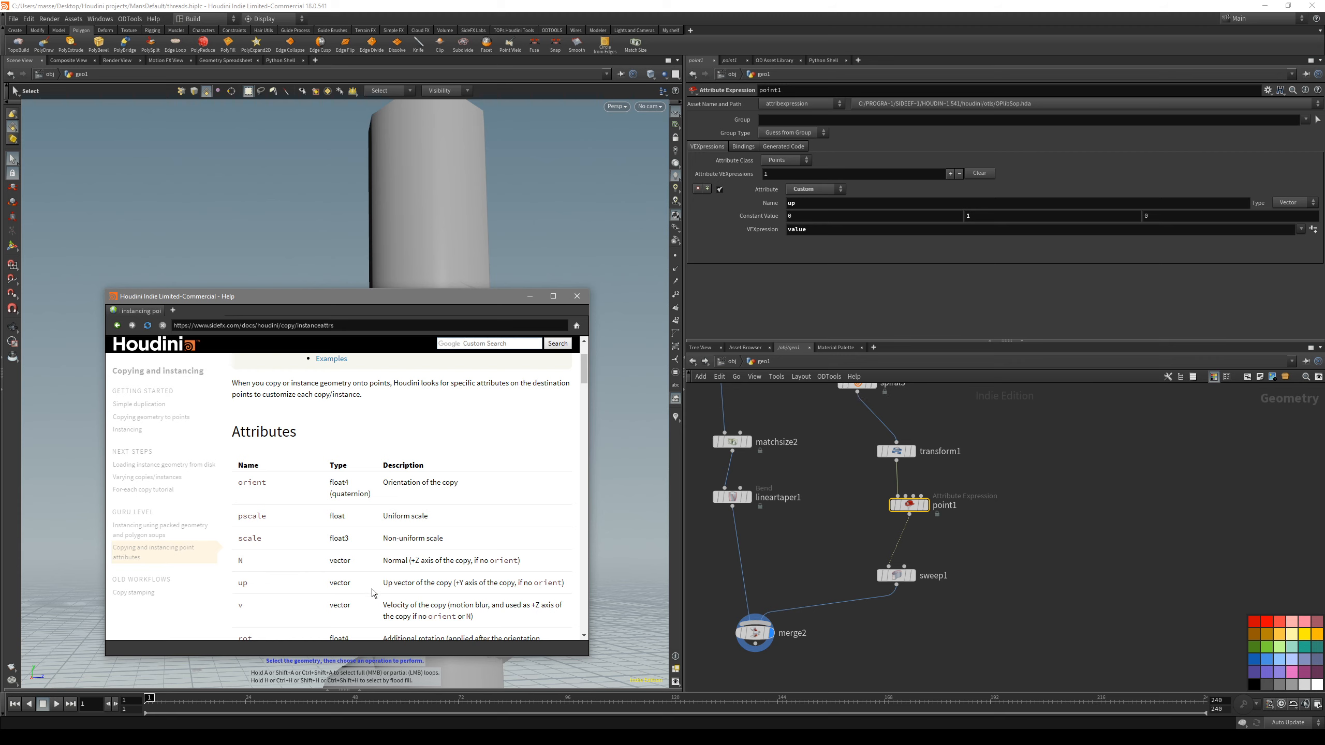
scroll(376, 595, up, 3)
scroll(382, 592, down, 2)
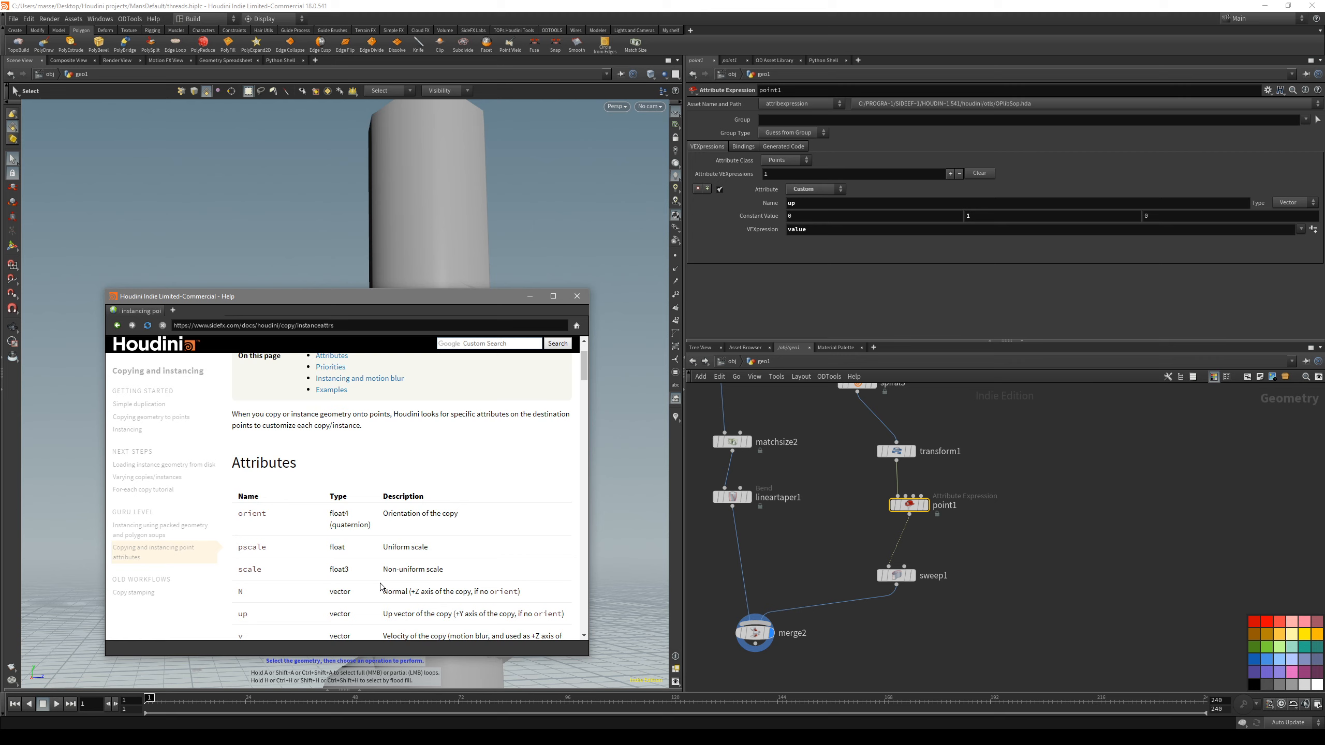
scroll(374, 573, down, 2)
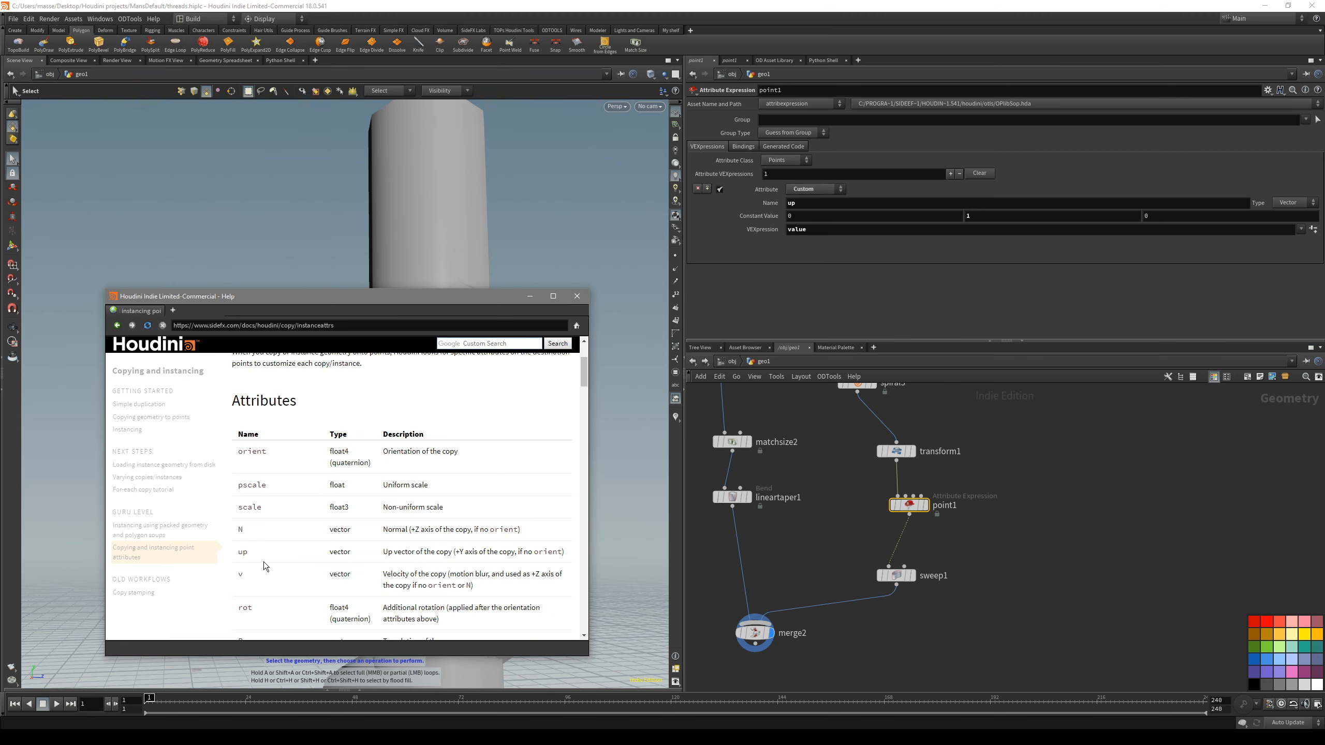
drag(253, 557, 374, 561)
click(384, 561)
- Skim the remaining copy and instancing attributes in the help page down to the Priorities section
scroll(462, 595, down, 5)
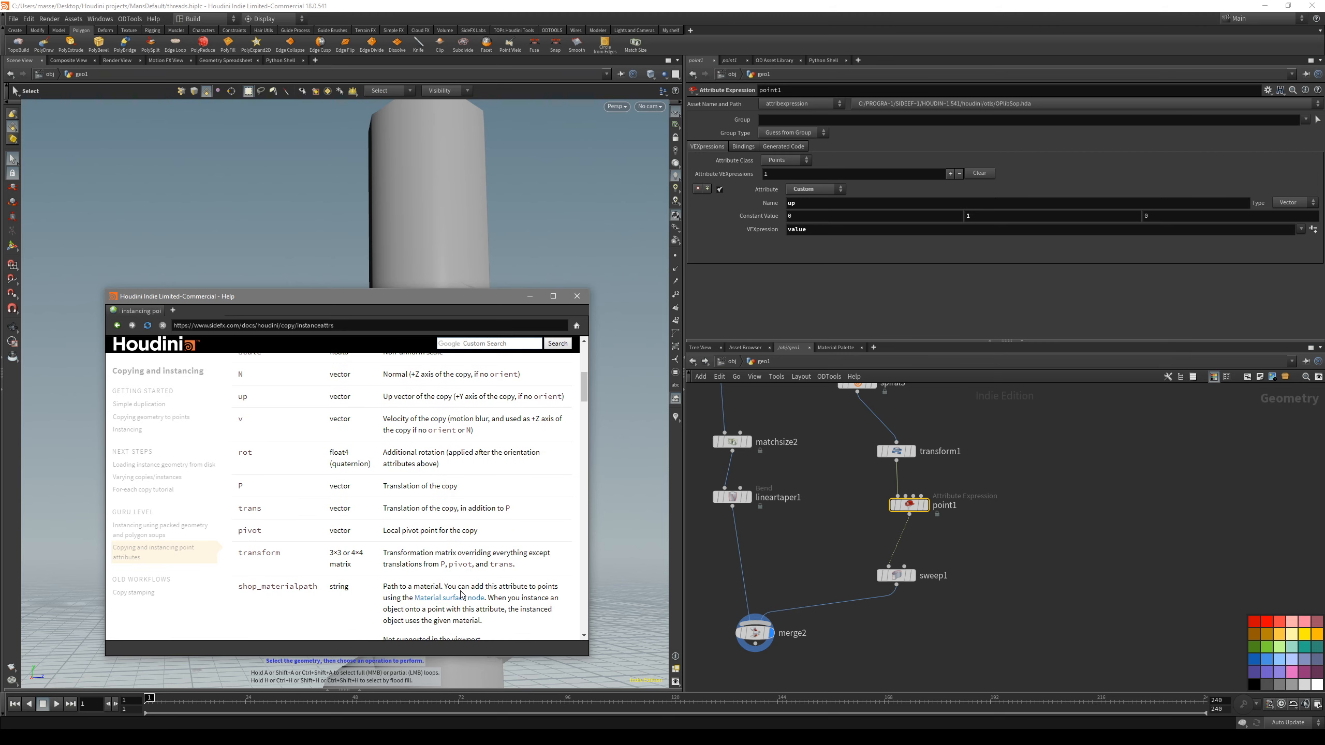
scroll(463, 595, up, 9)
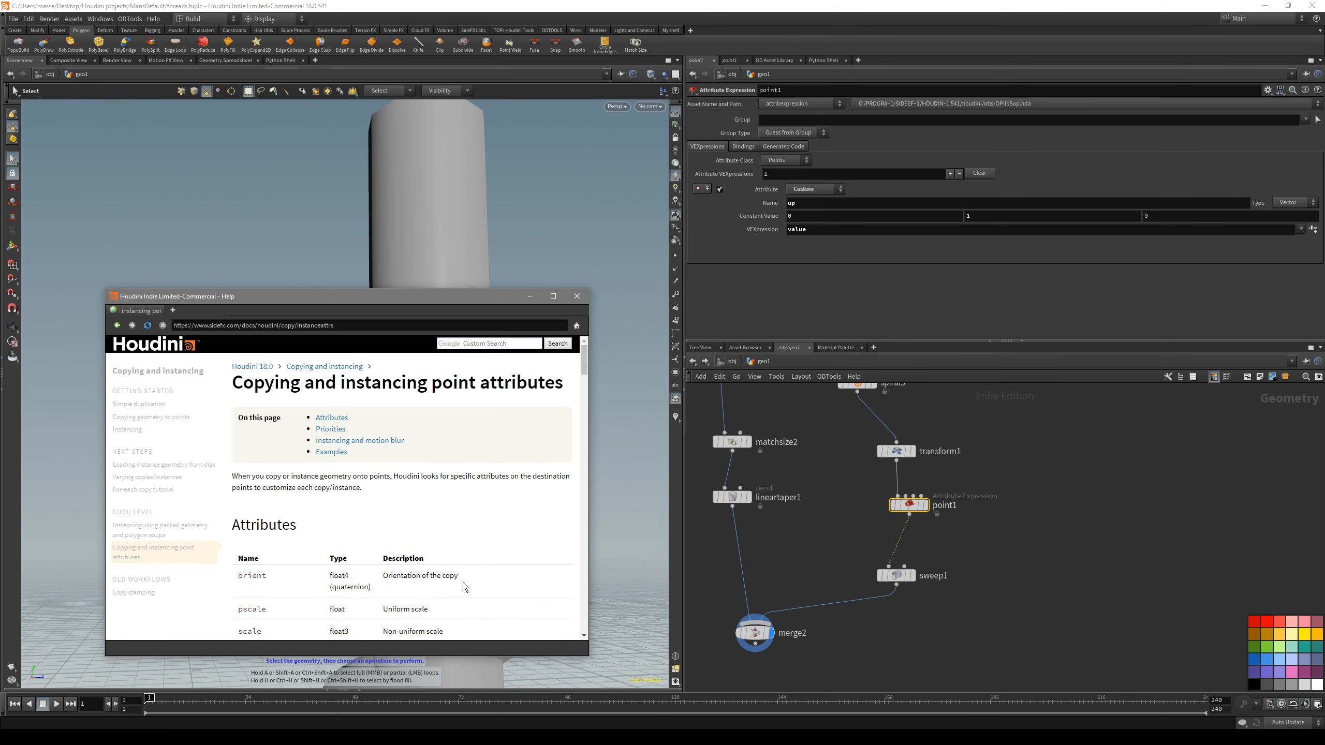
scroll(404, 554, down, 6)
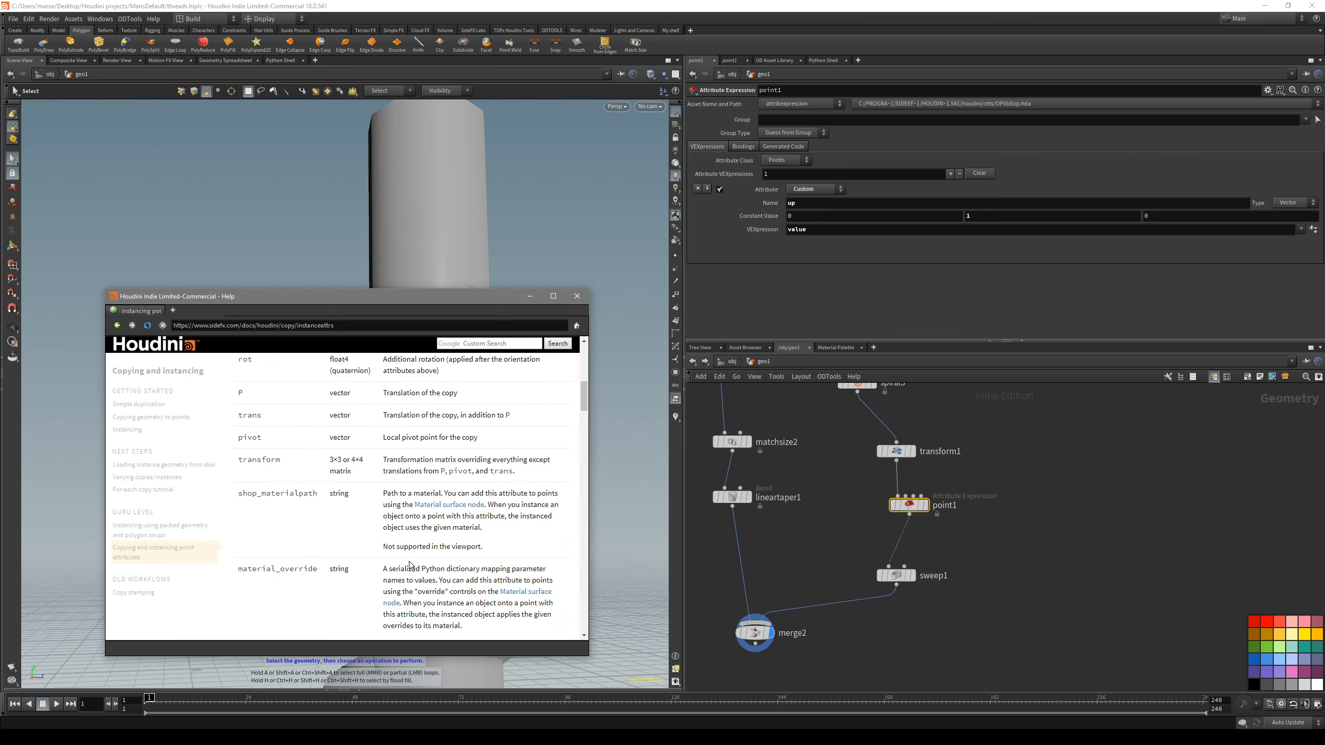
scroll(409, 574, up, 3)
scroll(450, 594, down, 5)
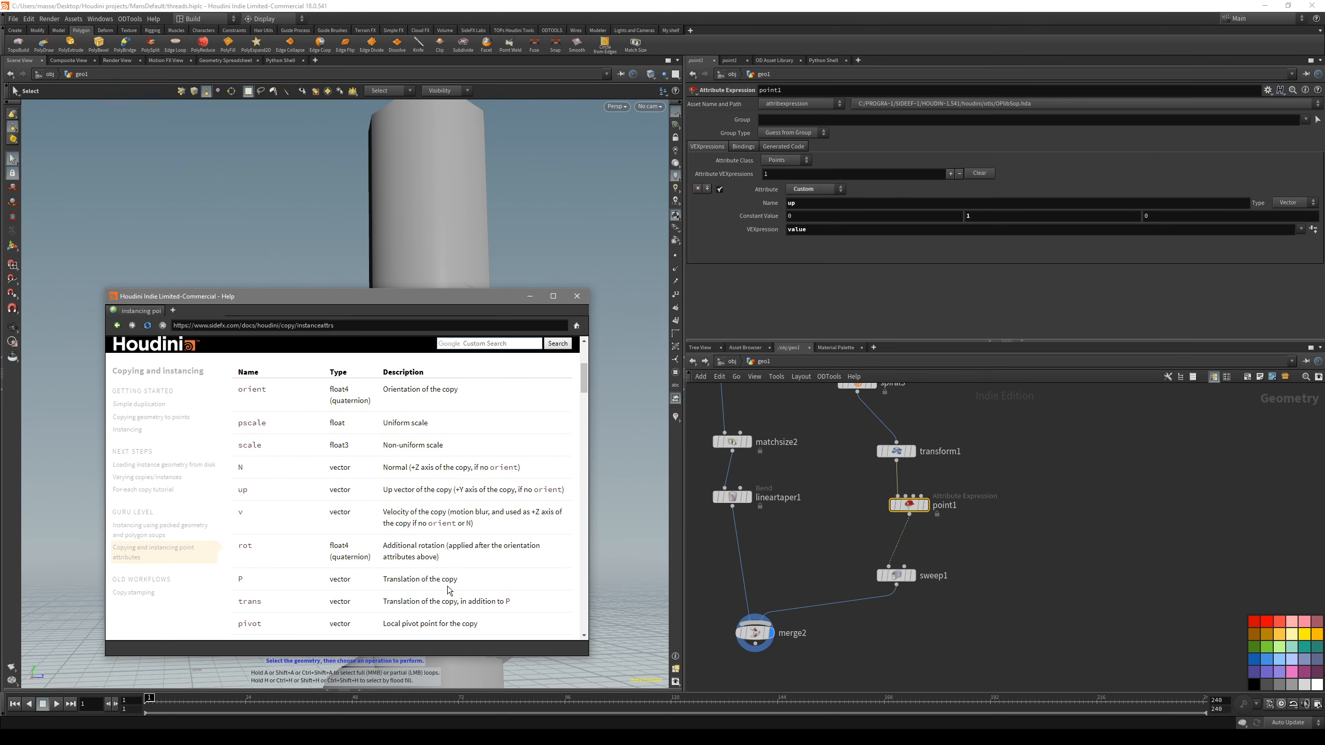
click(308, 525)
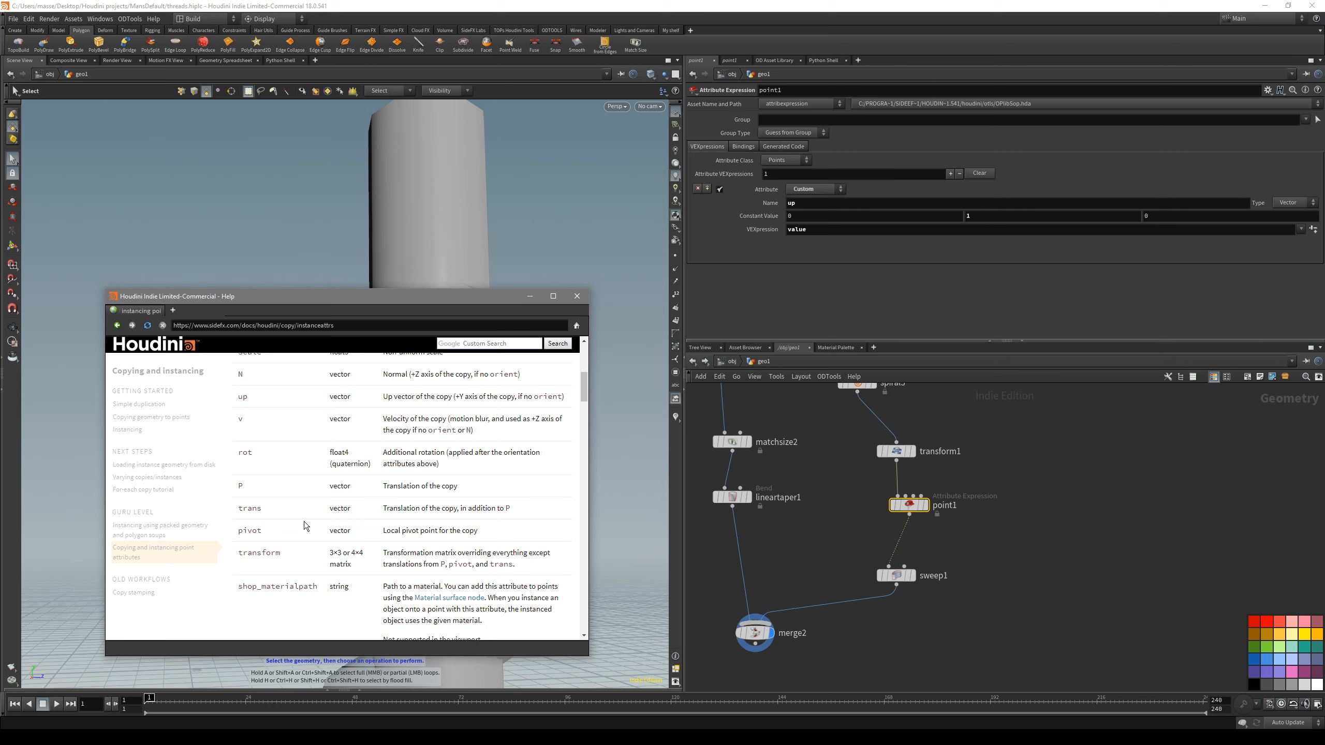
scroll(300, 569, down, 6)
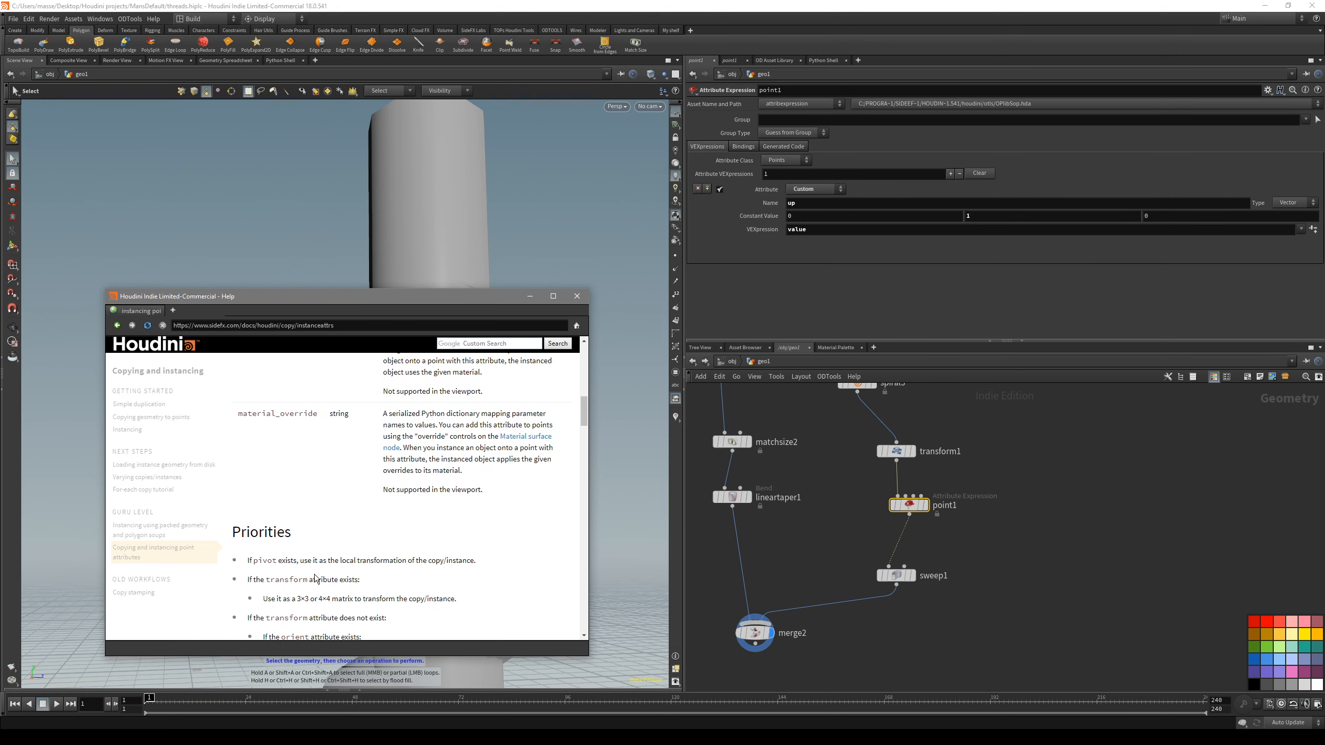
scroll(318, 580, up, 2)
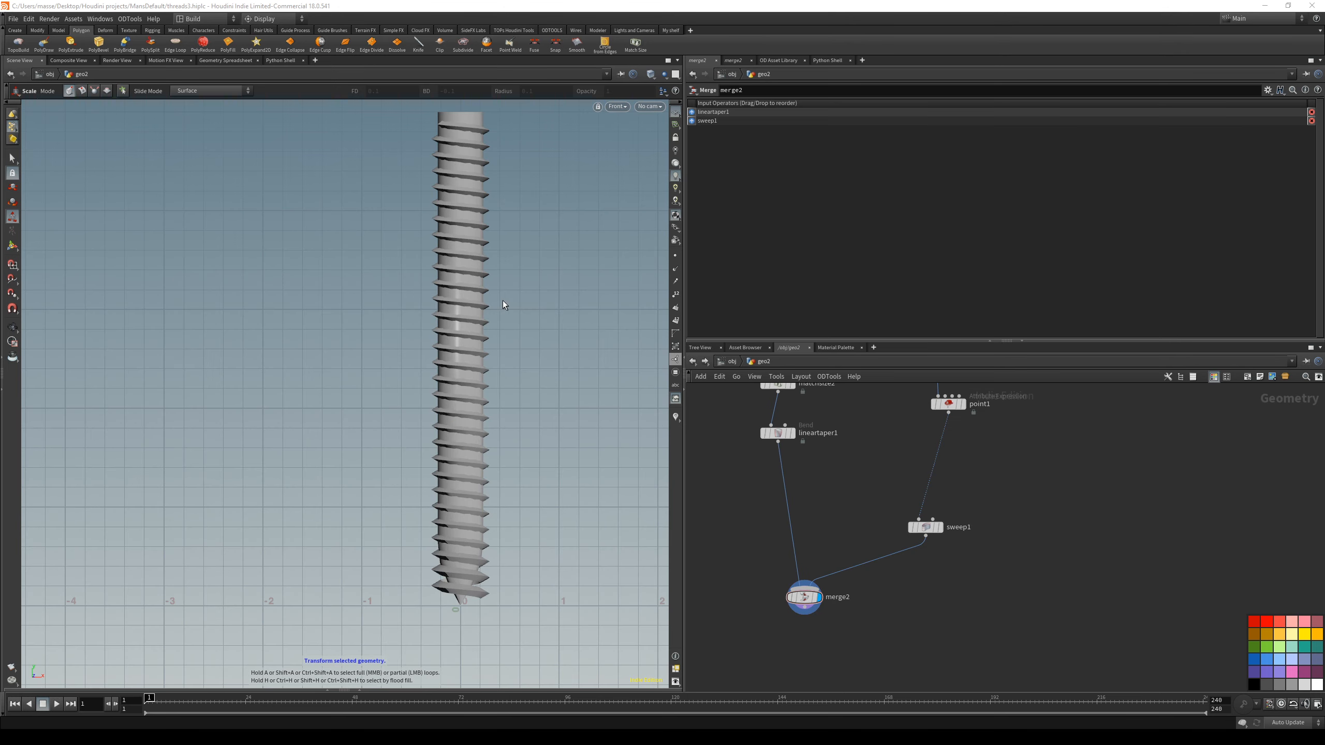
- Display only the Sweep node's thread without the shaft in the front view of geo2
drag(1009, 578, 924, 513)
key(r)
alt+right_drag(470, 239, 540, 317)
middle_drag(887, 473, 816, 500)
- Add a Circle node beside the Sweep in geo2, with uniform scale 0.088 and Y rotation 90, and show it in the front view
key(Tab)
text(cir)
key(Return)
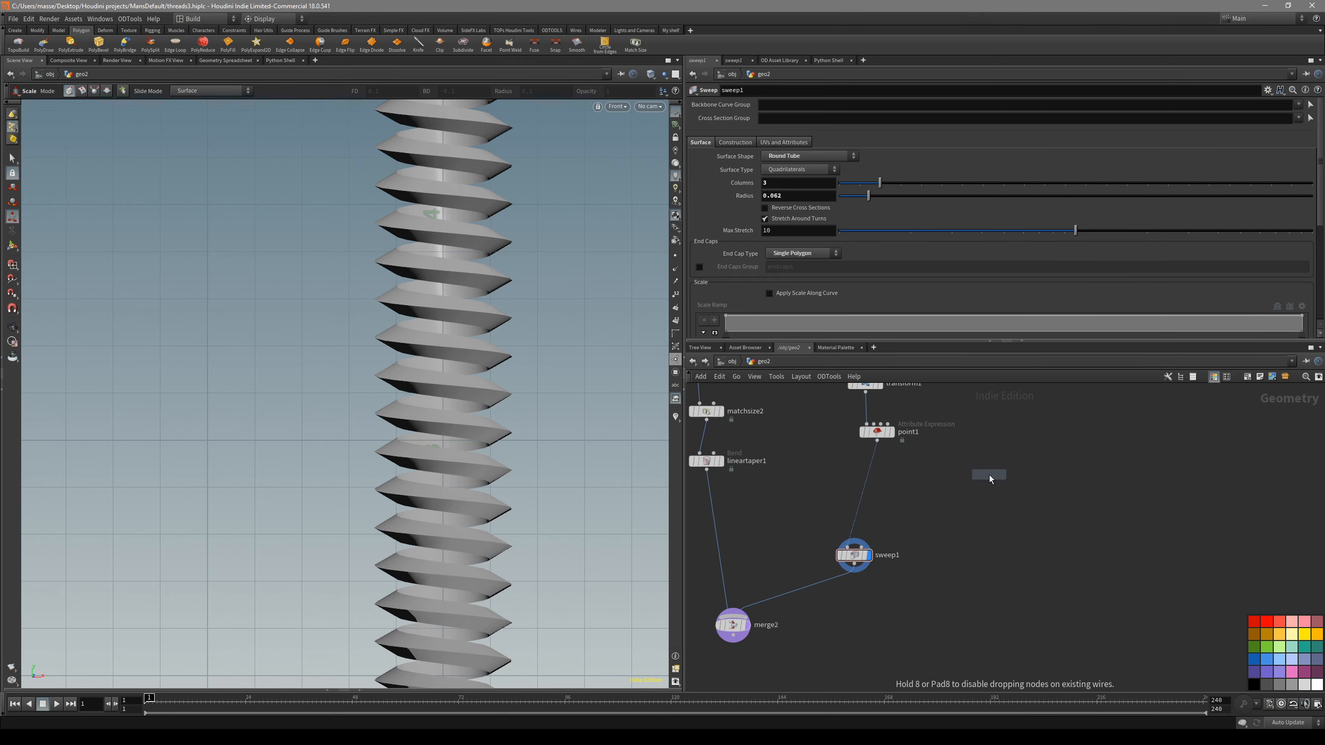
click(989, 474)
key(r)
key(space+2)
key(space+3)
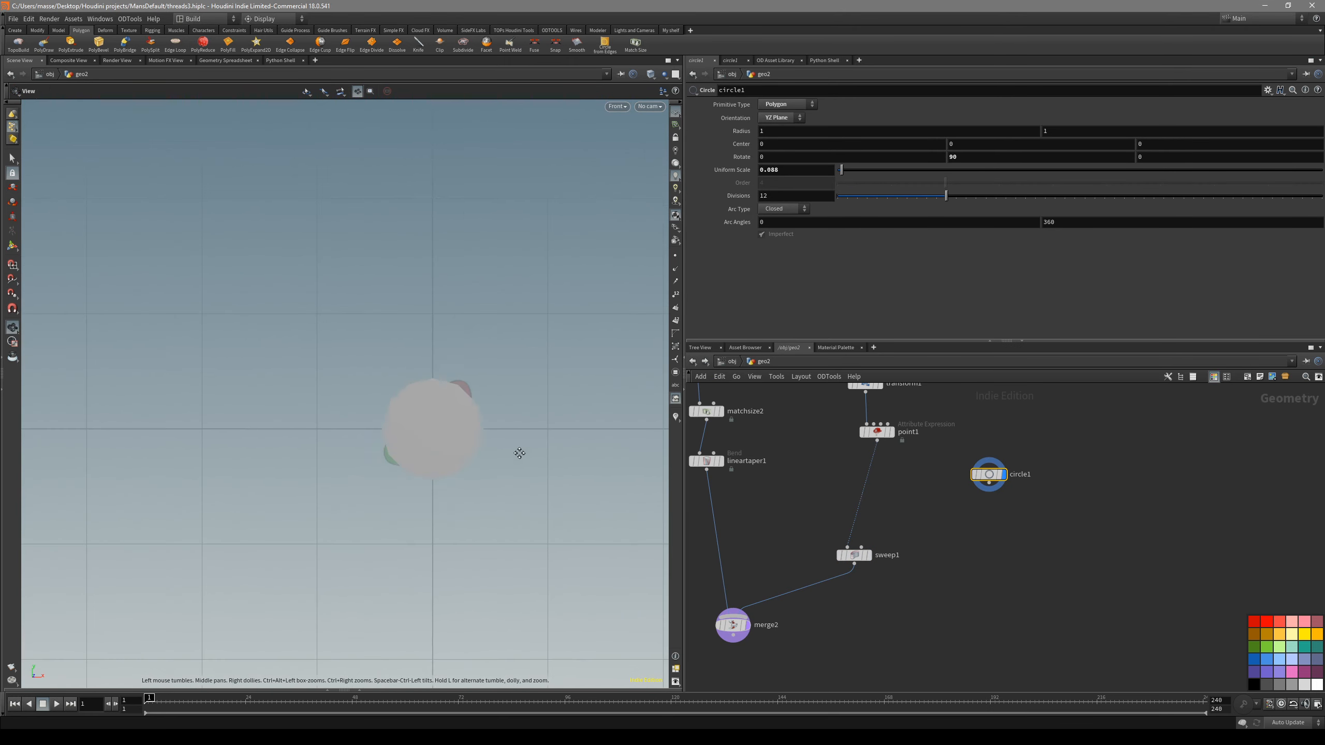
- Turn the circle into an upright triangle with 3 divisions and a Z rotation of 30
key(e)
drag(933, 196, 856, 205)
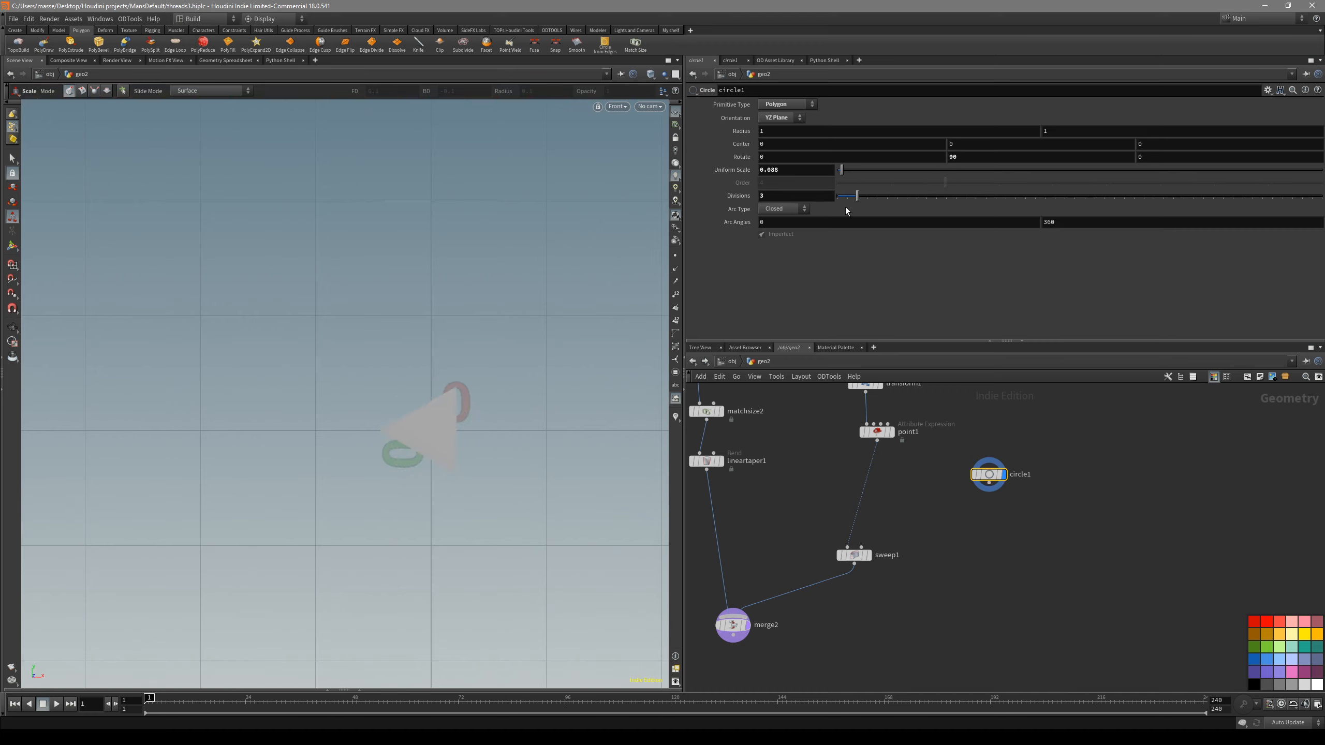
key(s)
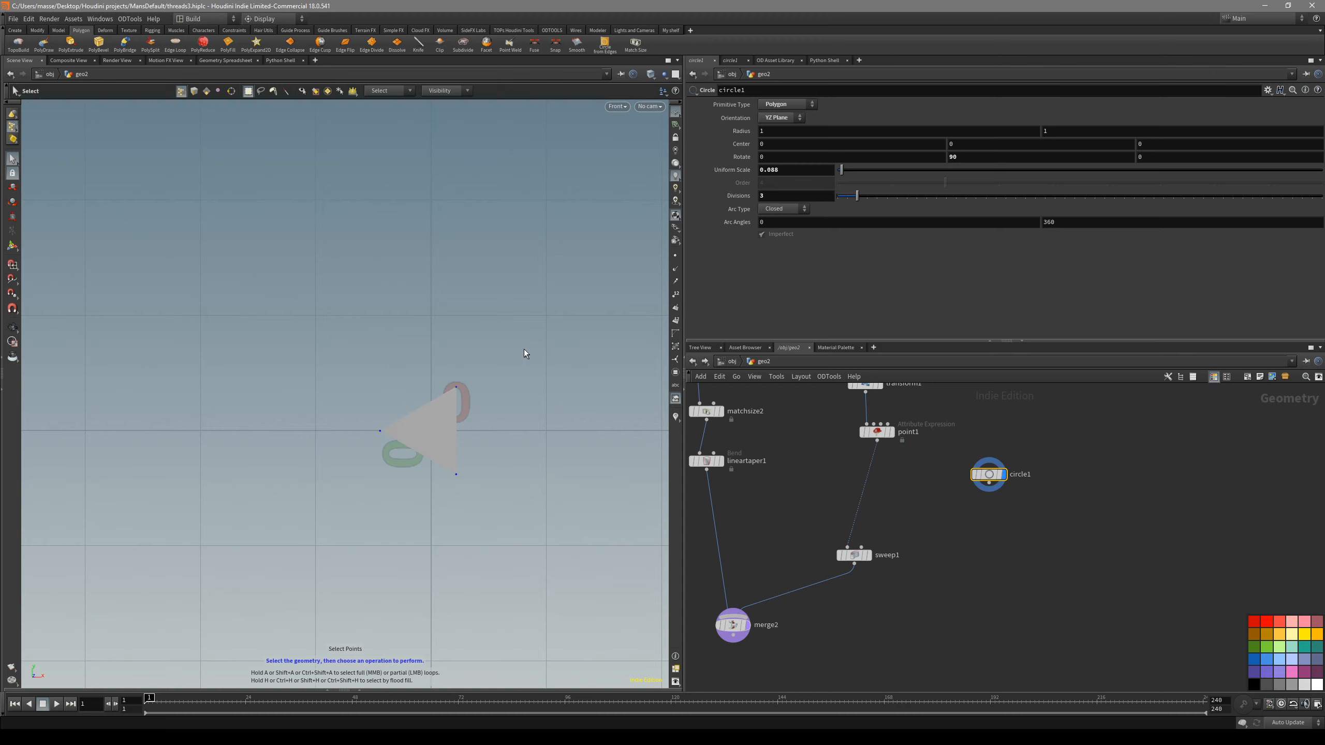
click(1167, 161)
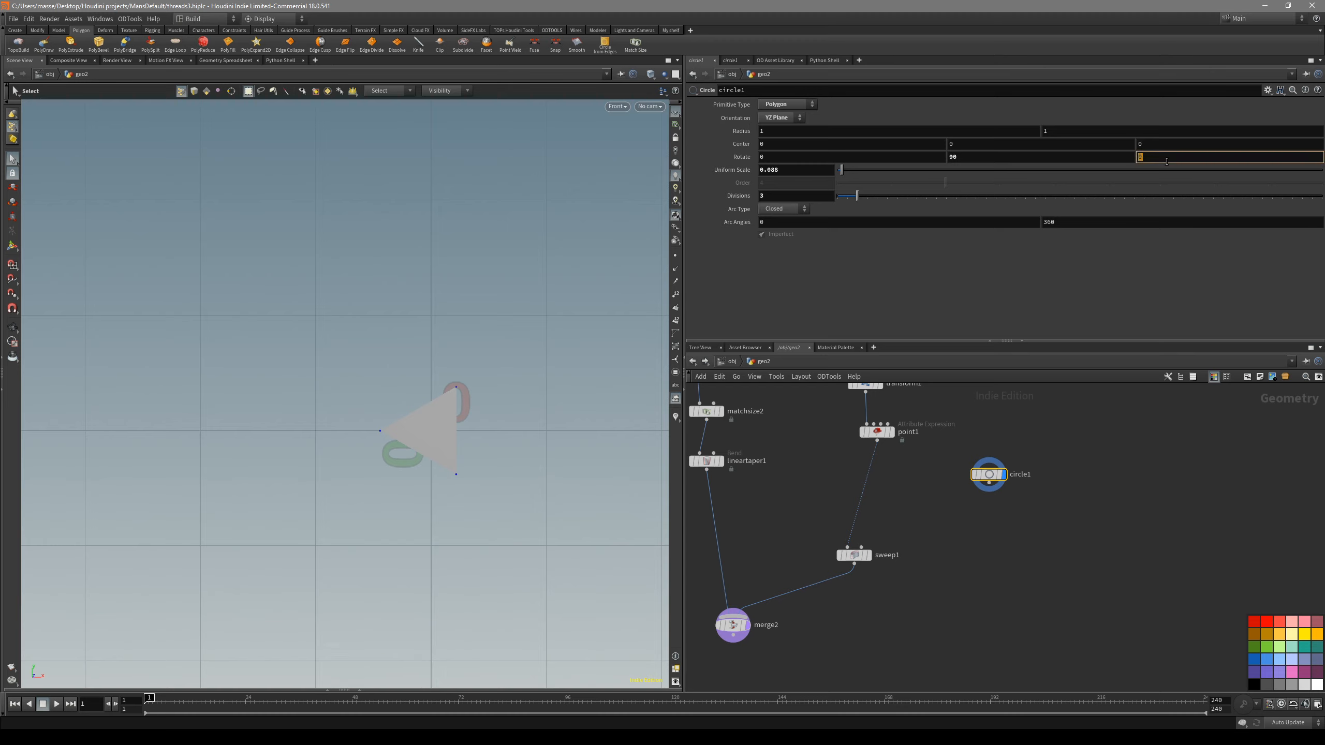
text(30)
key(Return)
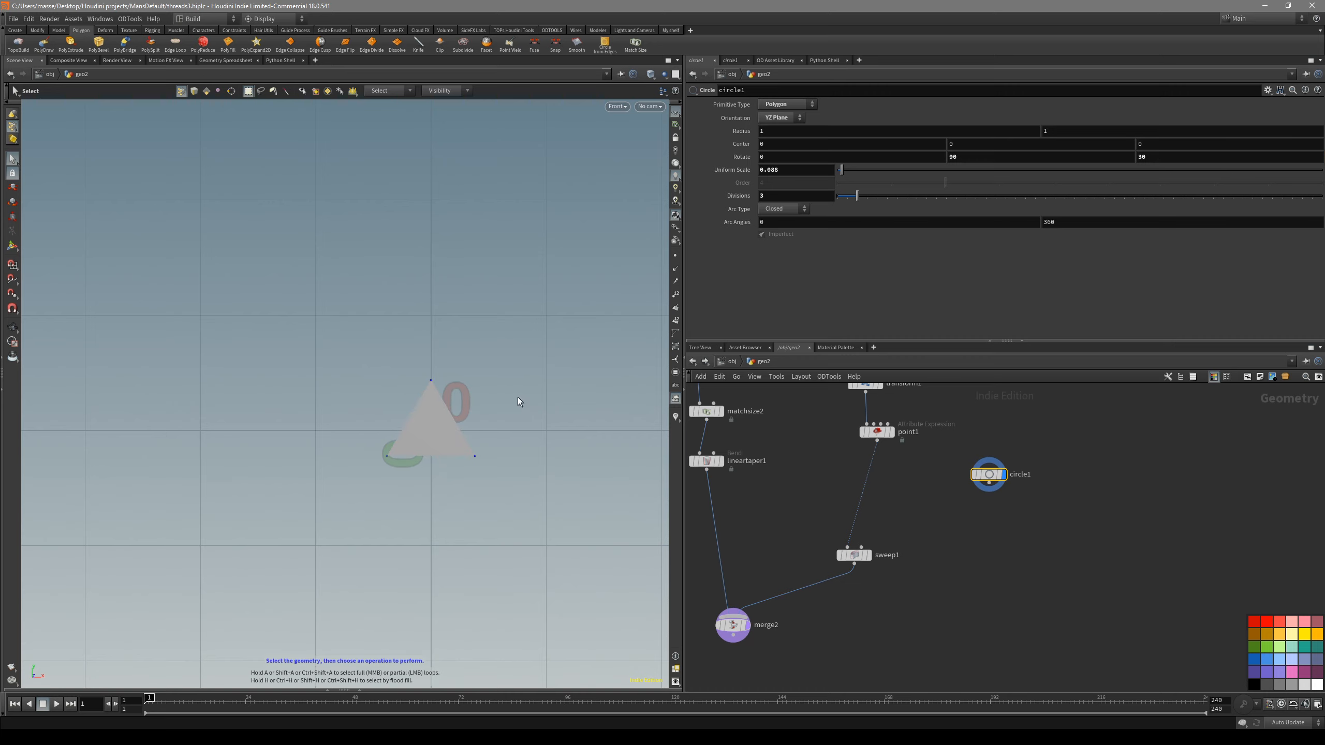
- Move the triangle's apex point up by 0.112 with an Edit node
alt+middle_drag(468, 384, 509, 405)
drag(459, 385, 528, 442)
alt+middle_drag(517, 391, 499, 382)
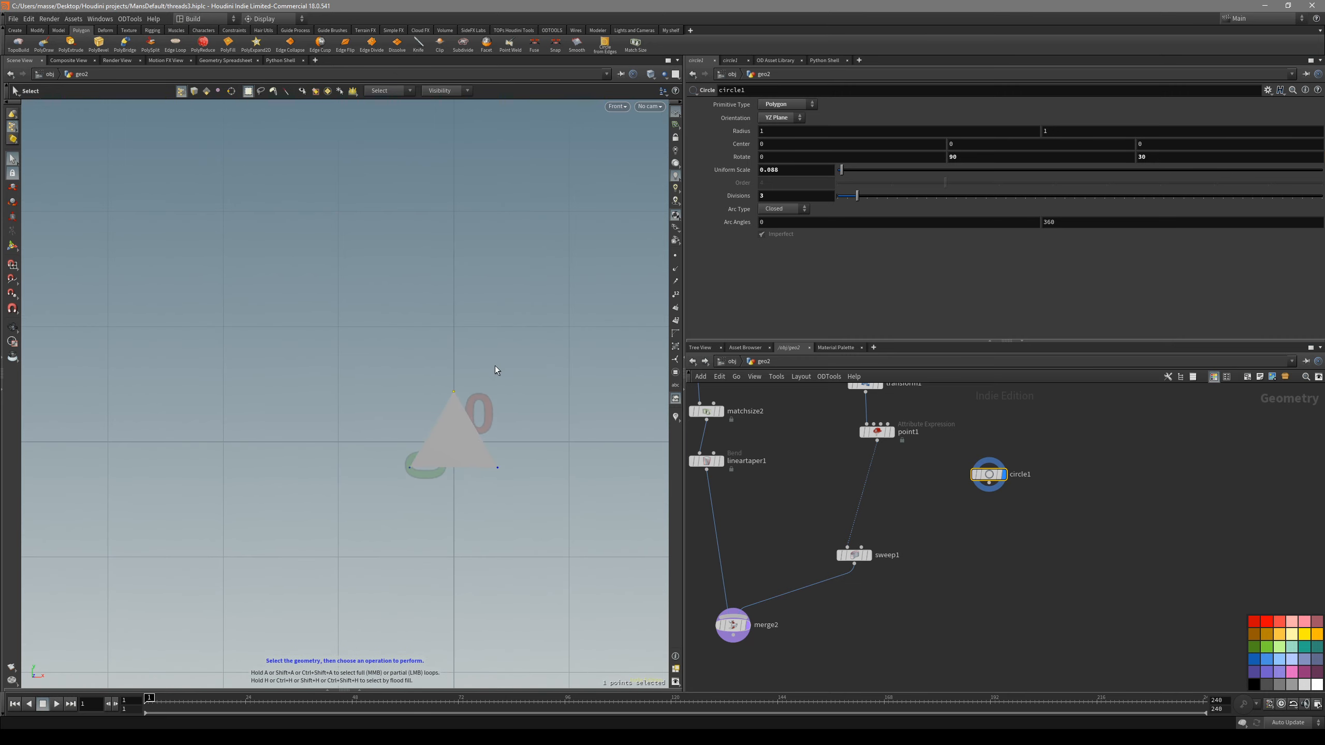
key(t)
drag(458, 378, 453, 326)
key(grave)
click(459, 331)
alt+middle_drag(528, 396, 511, 401)
- Connect the edited triangle to the Sweep node's second input and display the Sweep
click(990, 483)
click(862, 517)
click(869, 525)
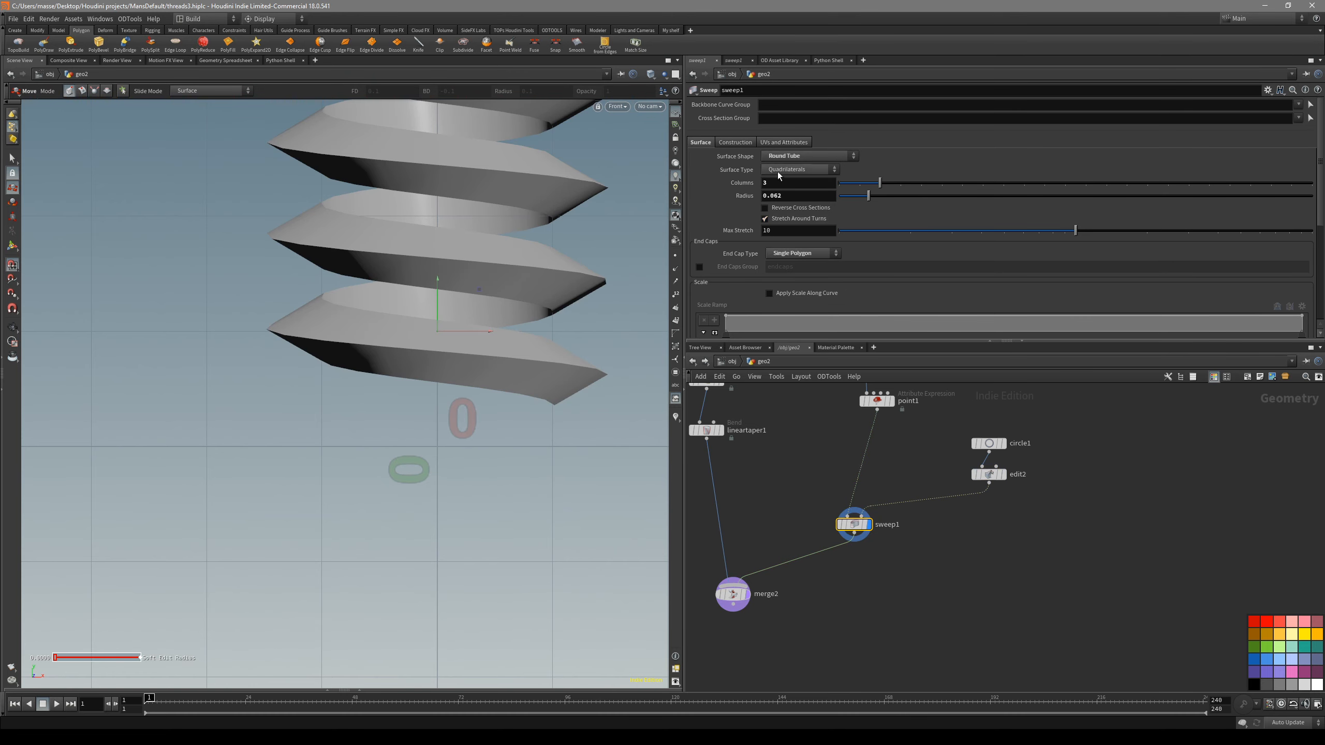
- Set the Sweep's surface shape to Second Input Cross Sections and apply a roll of 35.9
click(796, 157)
click(797, 167)
alt+middle_drag(506, 269, 460, 414)
alt+right_drag(460, 414, 409, 293)
alt+middle_drag(408, 293, 428, 387)
scroll(879, 273, down, 5)
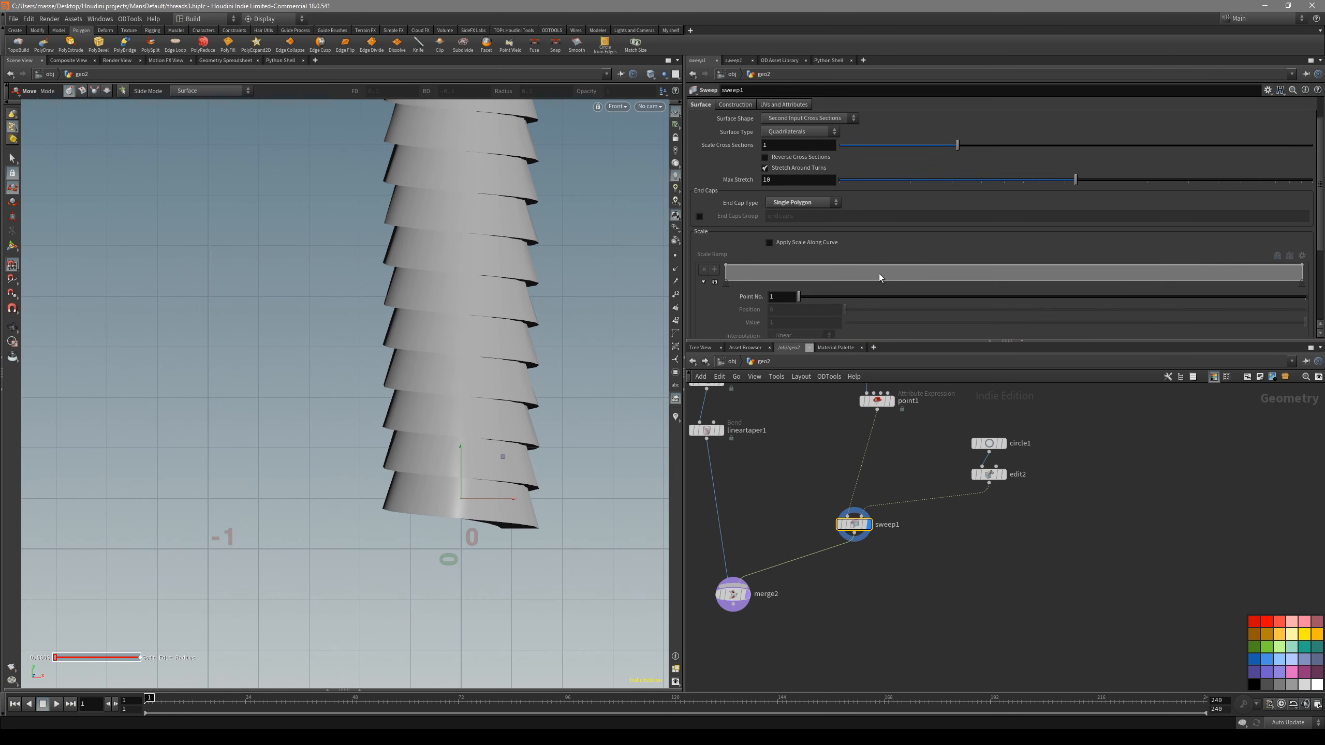
drag(1076, 290, 1121, 291)
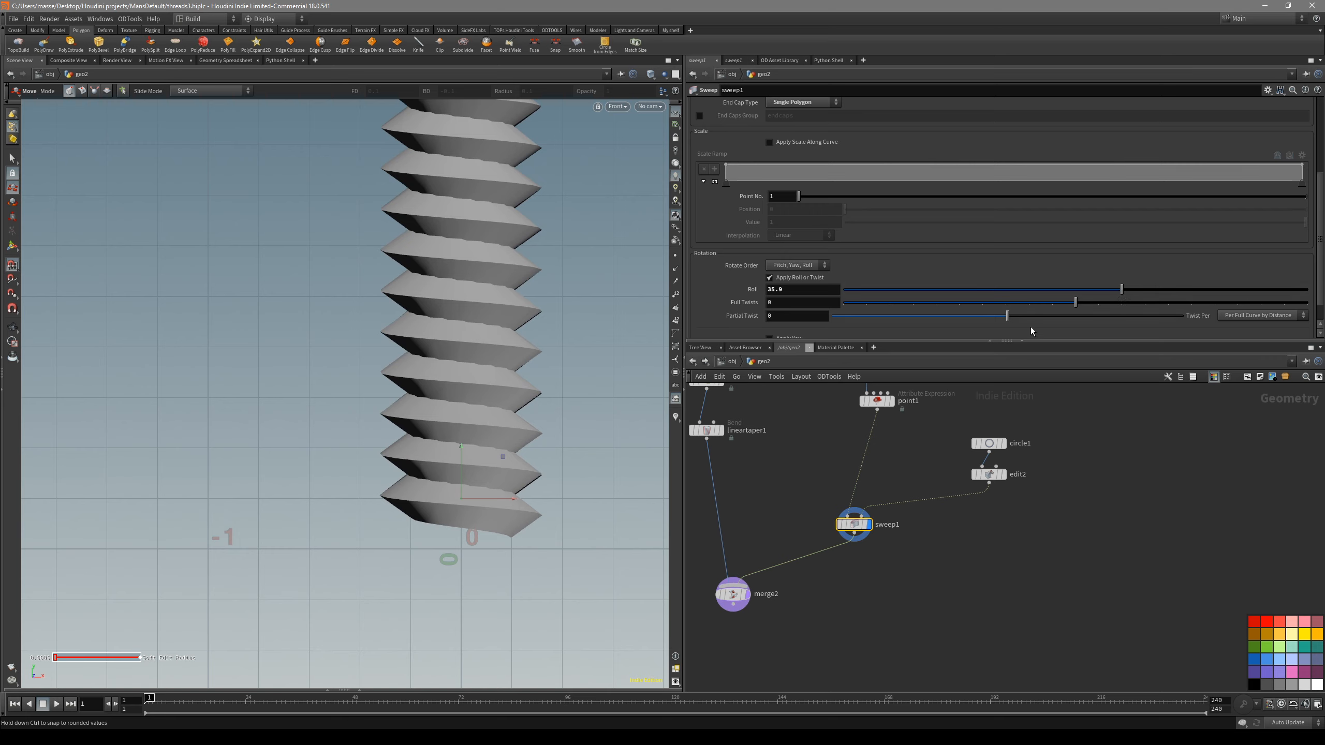
- Narrow the triangle profile by scaling its two base points to about 0.607 in X in the Edit node
click(991, 475)
key(Return)
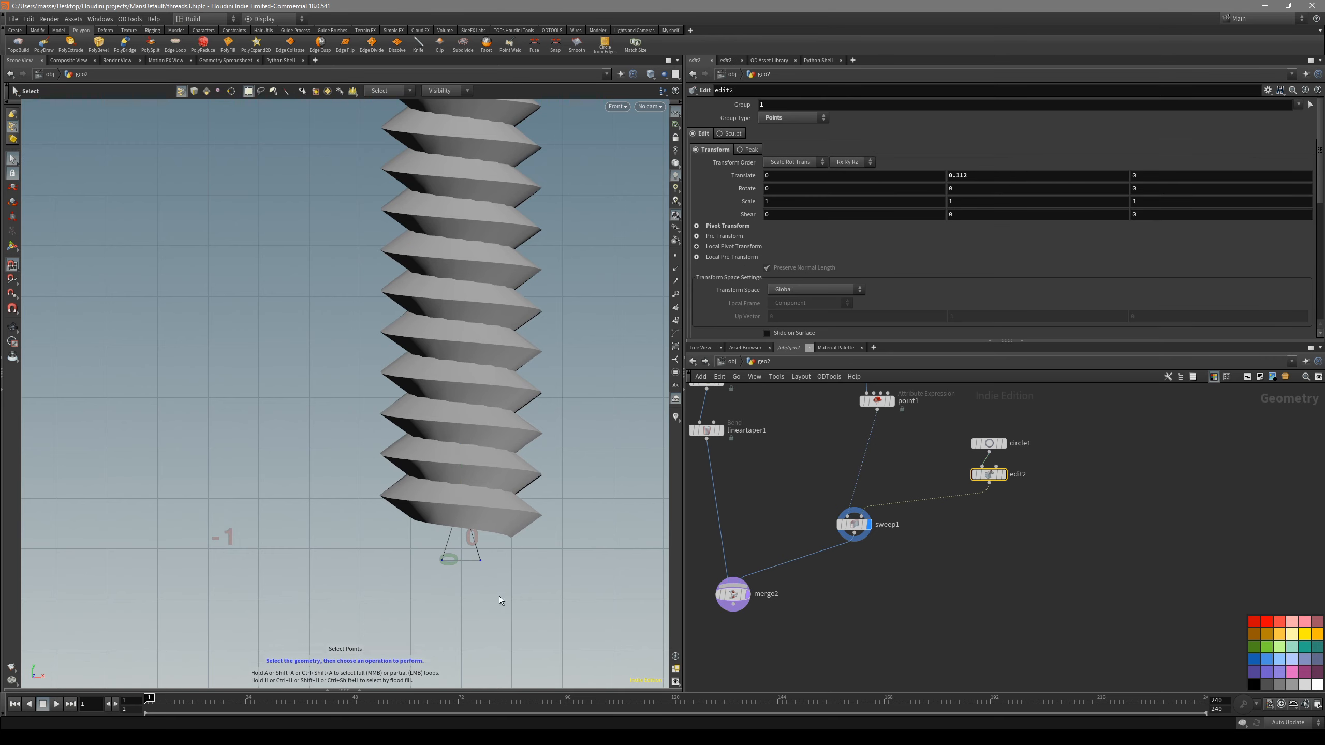
drag(499, 597, 425, 542)
key(e)
mouse_move(510, 560)
mouse_down()
mouse_move(468, 560)
mouse_move(490, 556)
mouse_up()
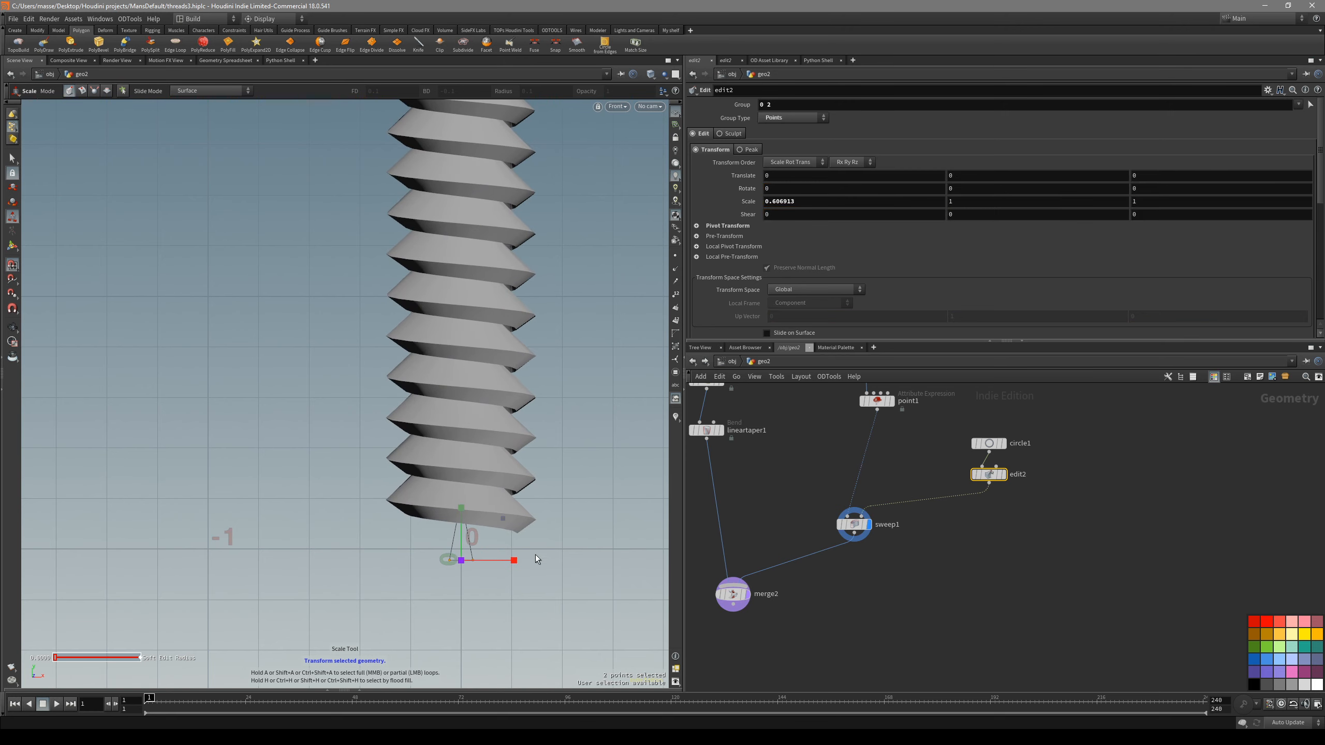
- Set the Sweep's roll to -92.5 so the profile's tip points outward from the shaft
click(854, 528)
drag(1119, 263, 957, 269)
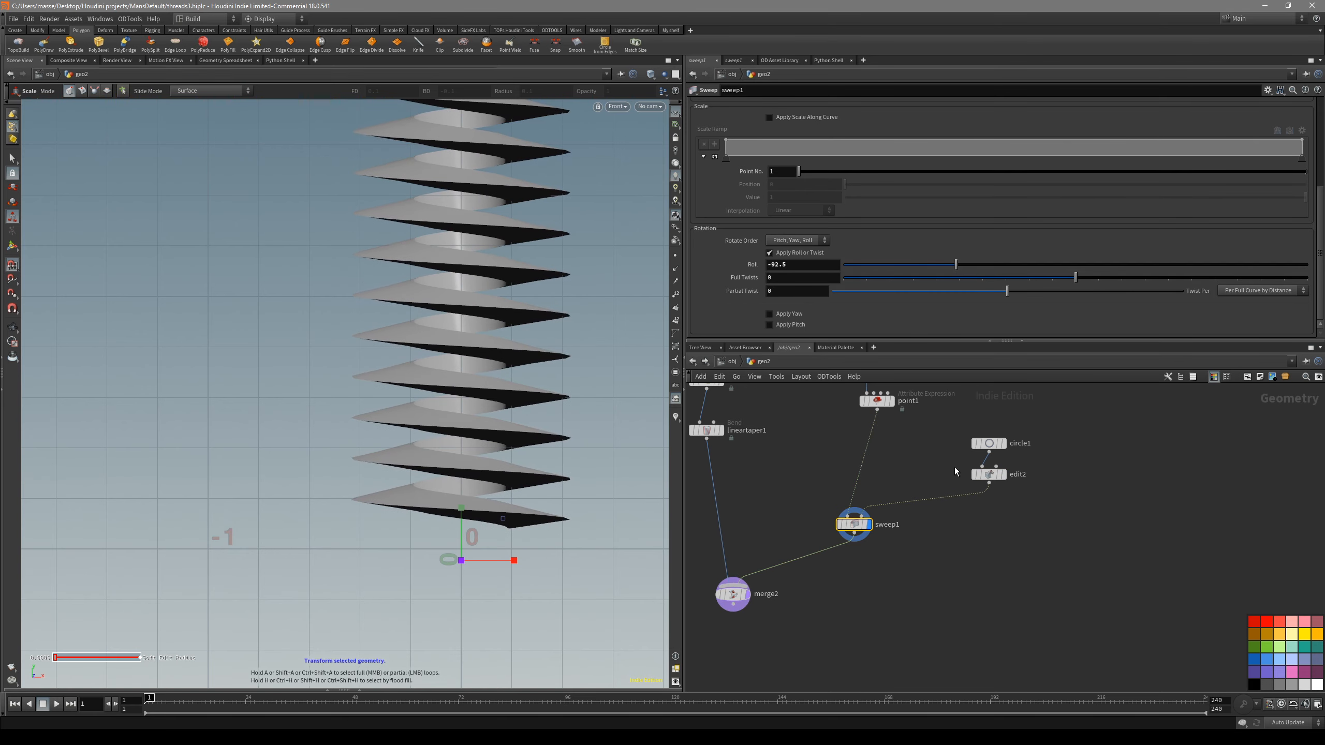
key(s)
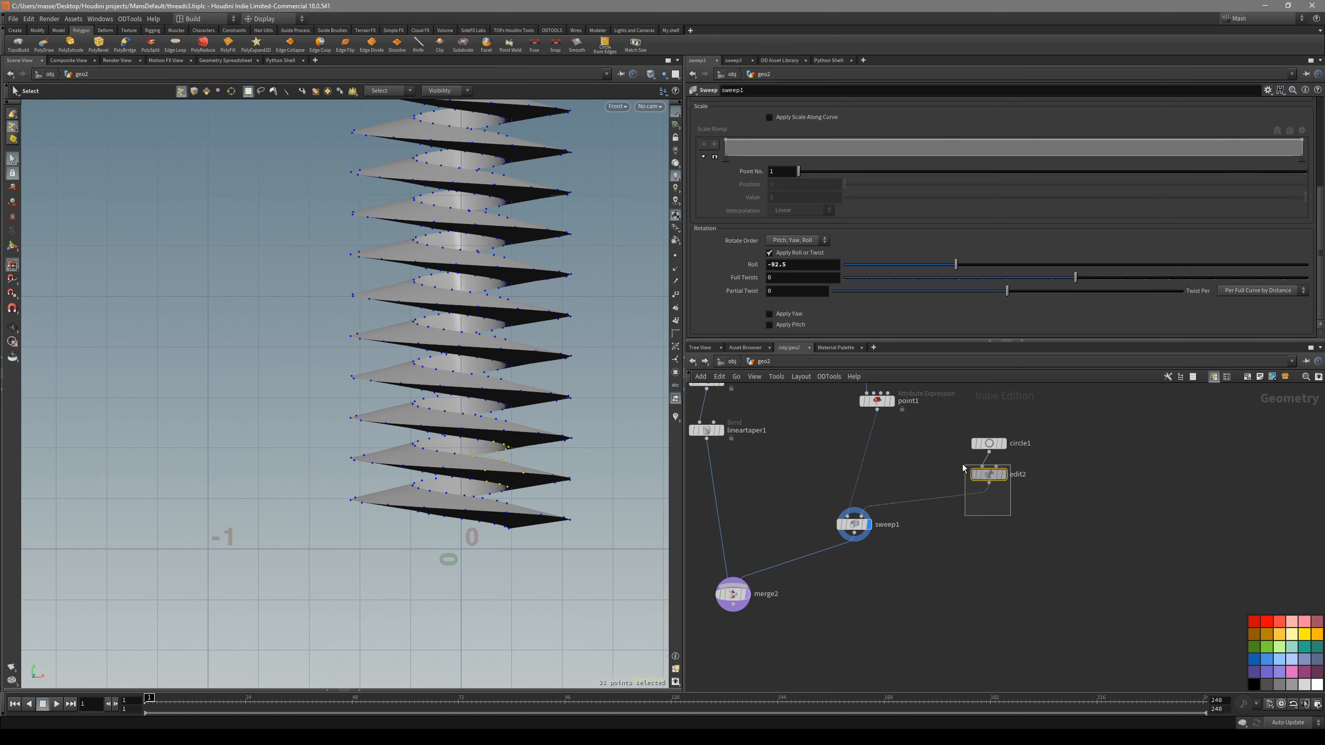
- Lower the triangle profile's apex point by about 0.119 in the Edit node to shorten the thread's reach
drag(965, 465, 965, 465)
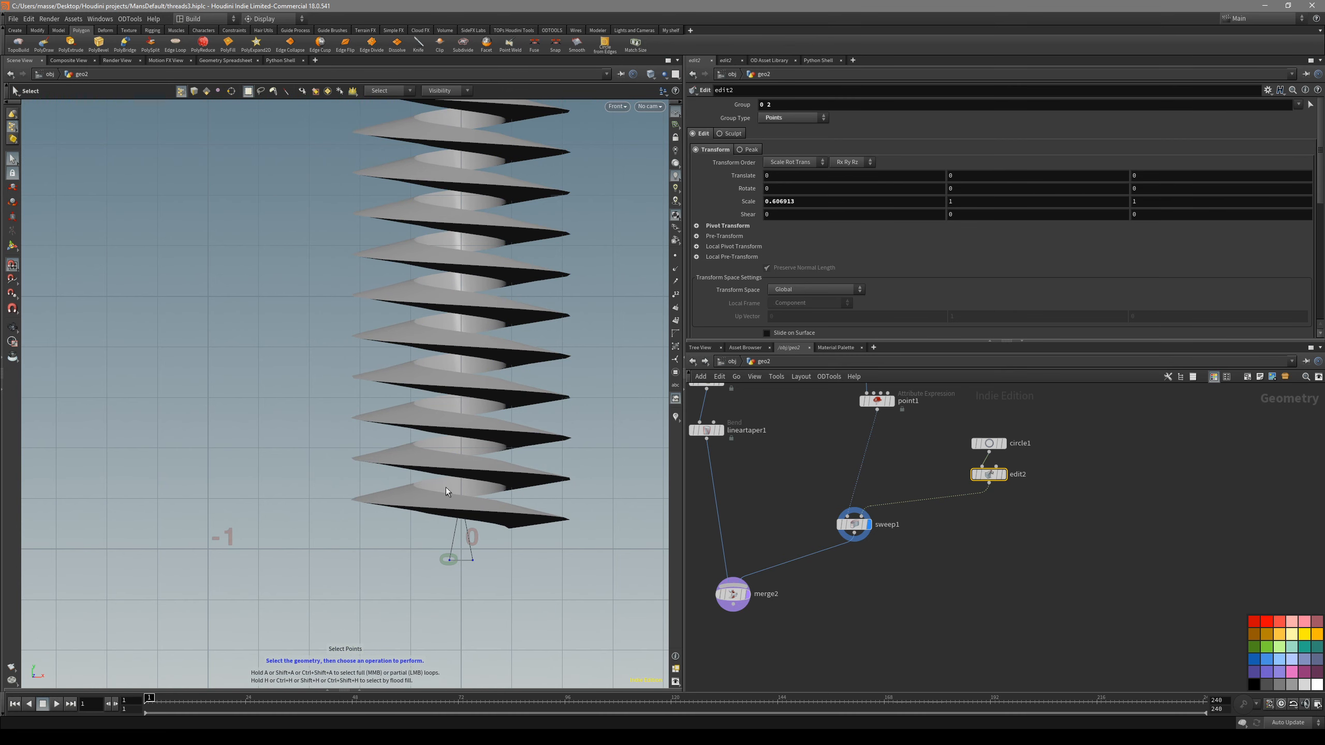
key(t)
drag(457, 501, 460, 501)
key(x)
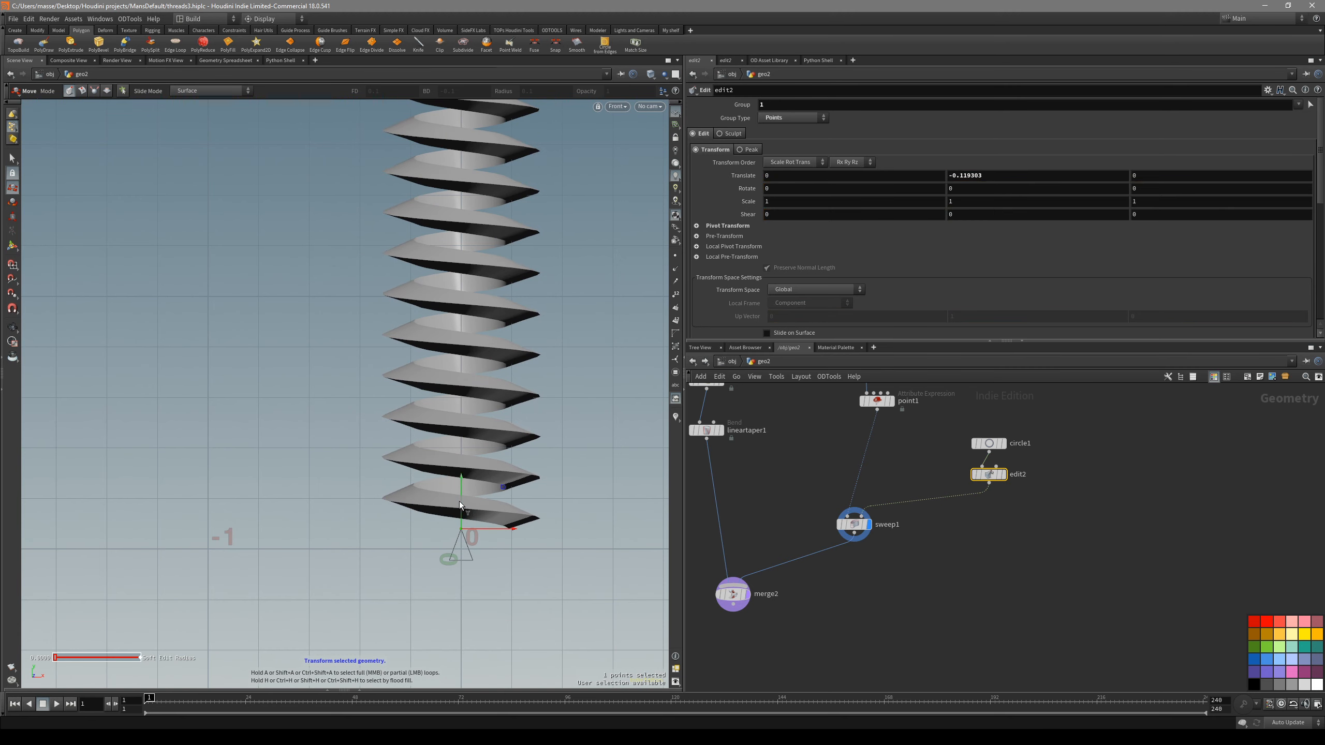
- Scale the profile's two base points to about 0.836 in X to thin the thread
key(s)
mouse_move(496, 571)
mouse_down()
mouse_move(437, 553)
mouse_move(488, 558)
mouse_up()
key(e)
middle_drag(924, 467, 924, 537)
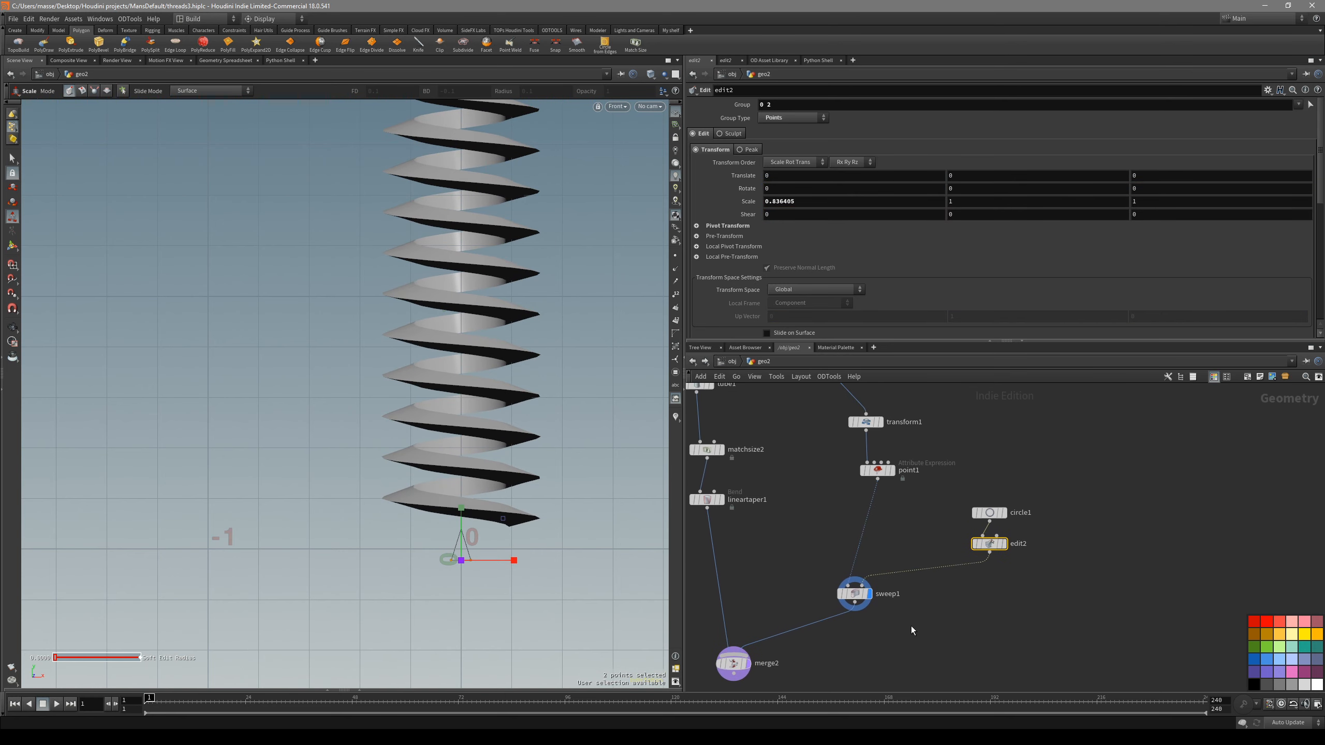
- Check the swept thread in wireframe-over-shaded display, then show the merged shaft and thread
click(854, 592)
scroll(830, 213, up, 4)
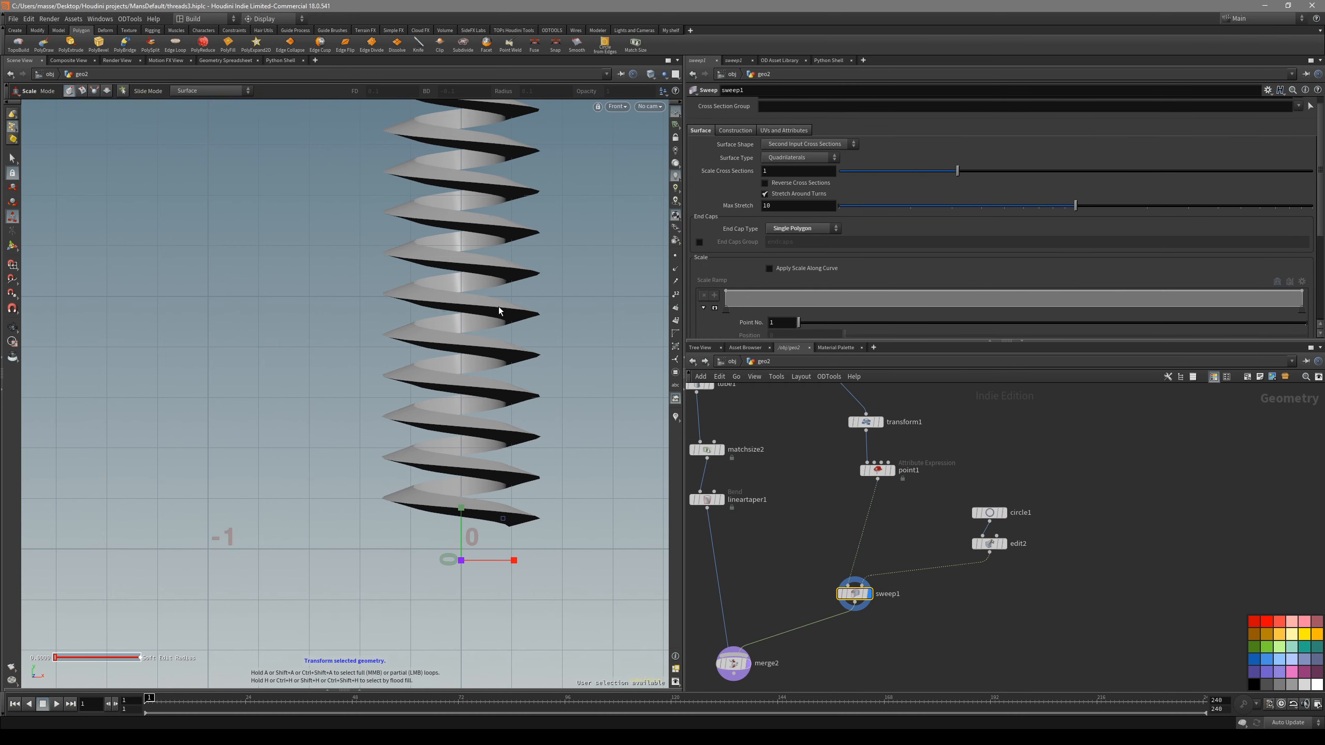
key(Escape)
drag(562, 393, 462, 393)
key(space+3)
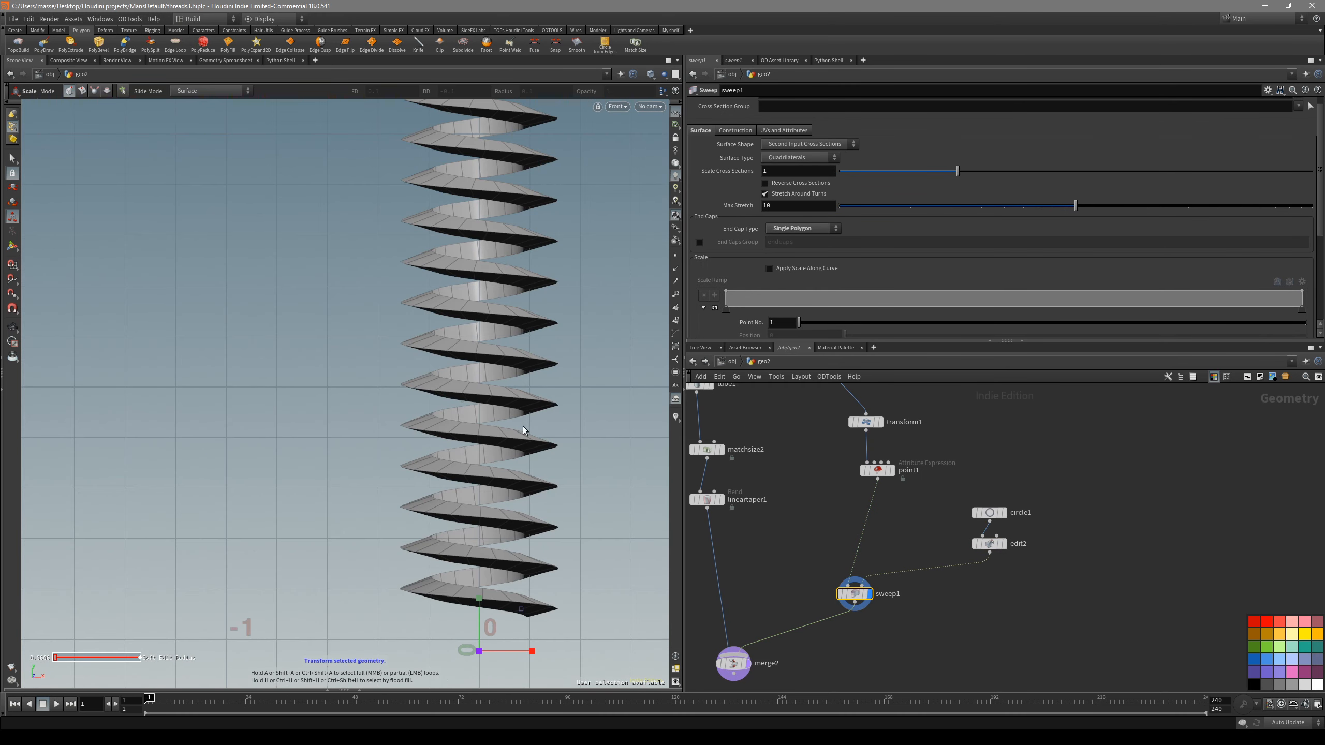
middle_drag(511, 439, 510, 413)
middle_drag(840, 642, 850, 611)
click(740, 633)
click(757, 633)
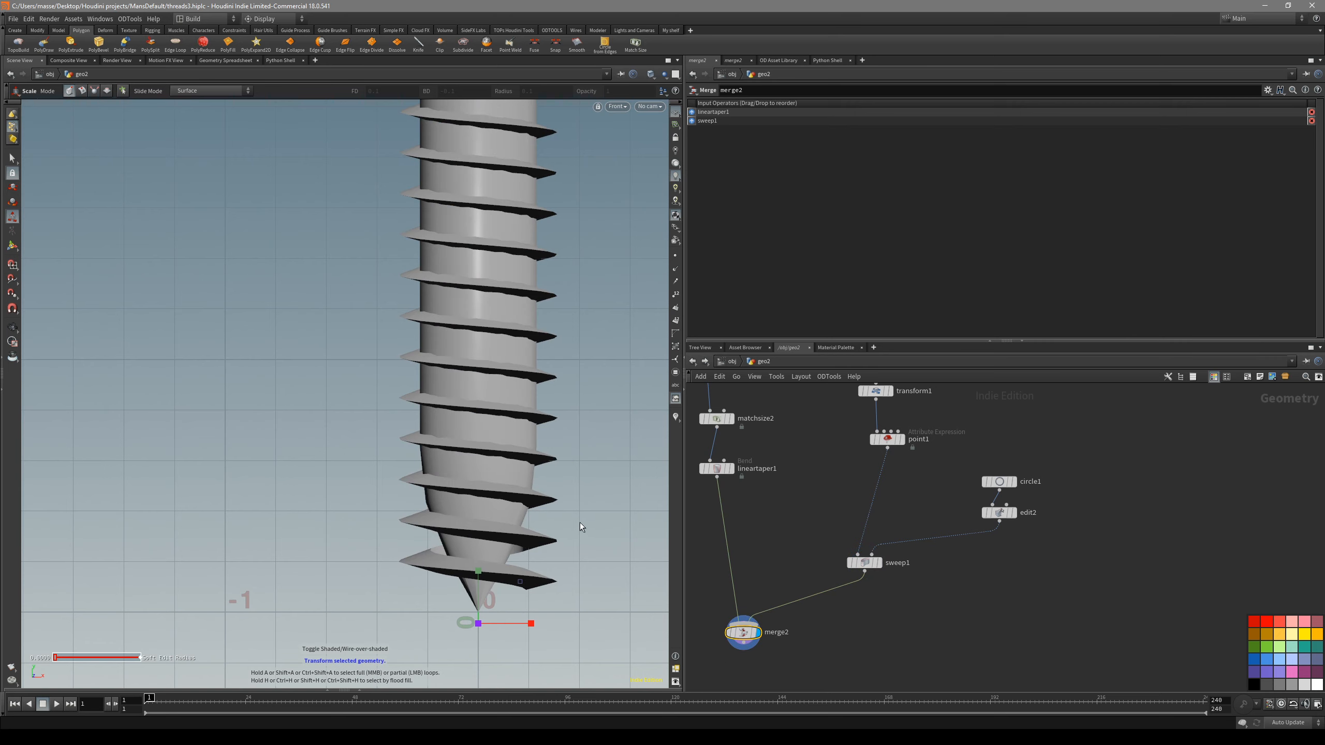
- Examine the merged screw and its tip in perspective and front views, and compare it with the drywall screw reference photo
key(space+1)
drag(535, 527, 468, 488)
drag(525, 493, 462, 472)
key(space+1)
right_drag(463, 471, 483, 499)
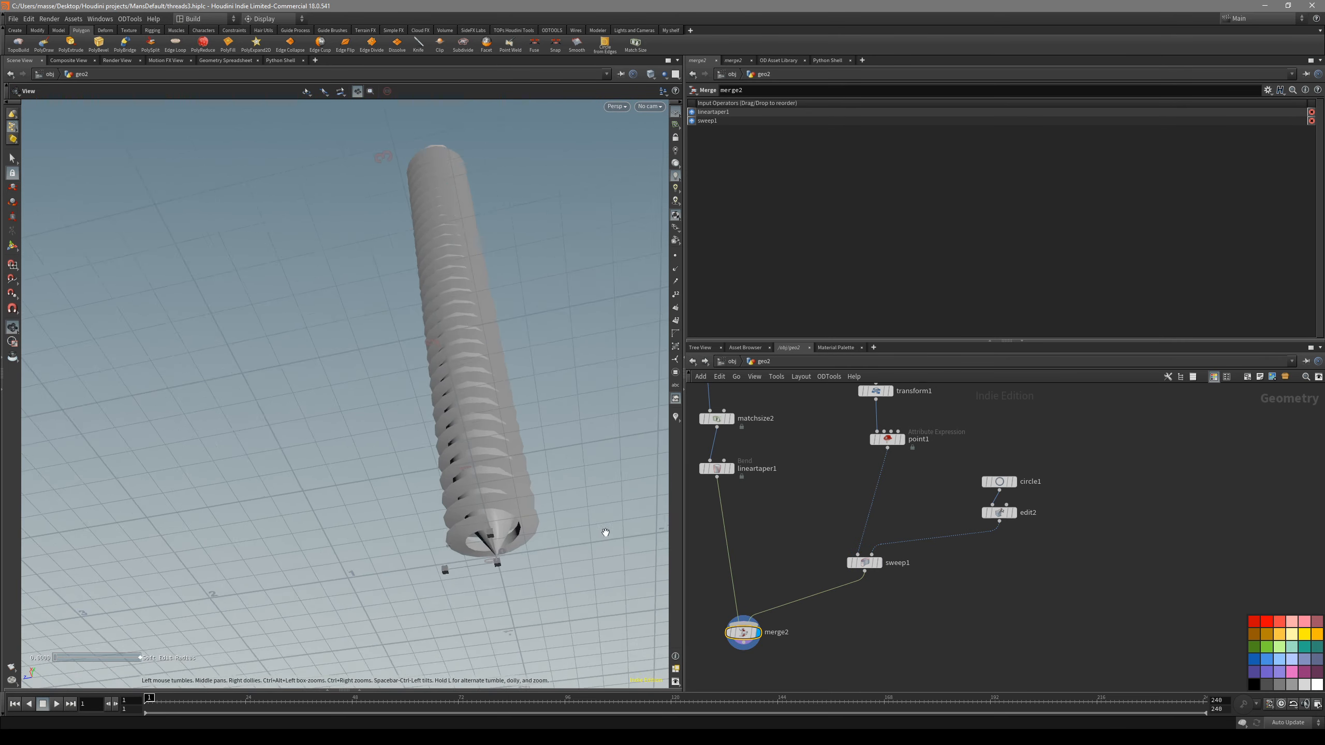
drag(482, 498, 528, 557)
drag(477, 511, 534, 534)
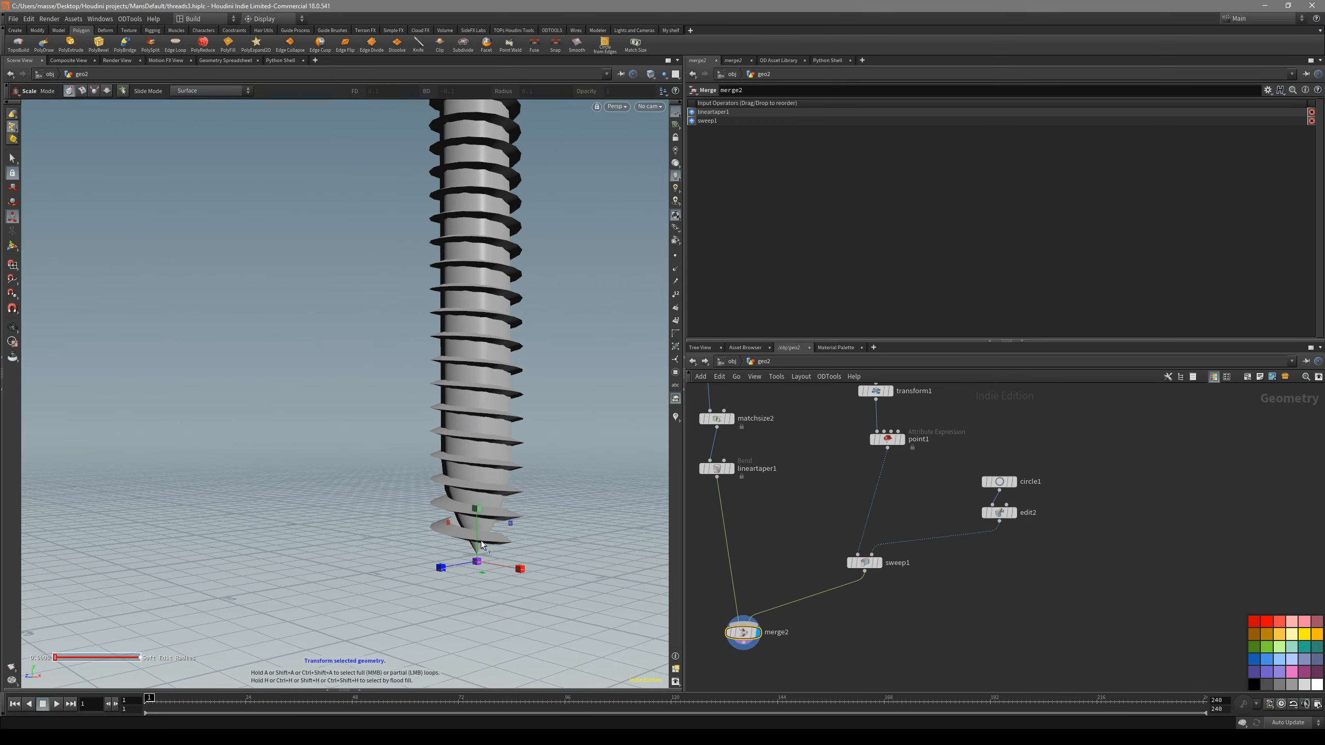
right_drag(517, 519, 488, 449)
drag(488, 450, 463, 491)
drag(503, 384, 430, 461)
right_drag(429, 462, 490, 519)
drag(490, 519, 492, 541)
key(space+3)
middle_drag(488, 536, 496, 487)
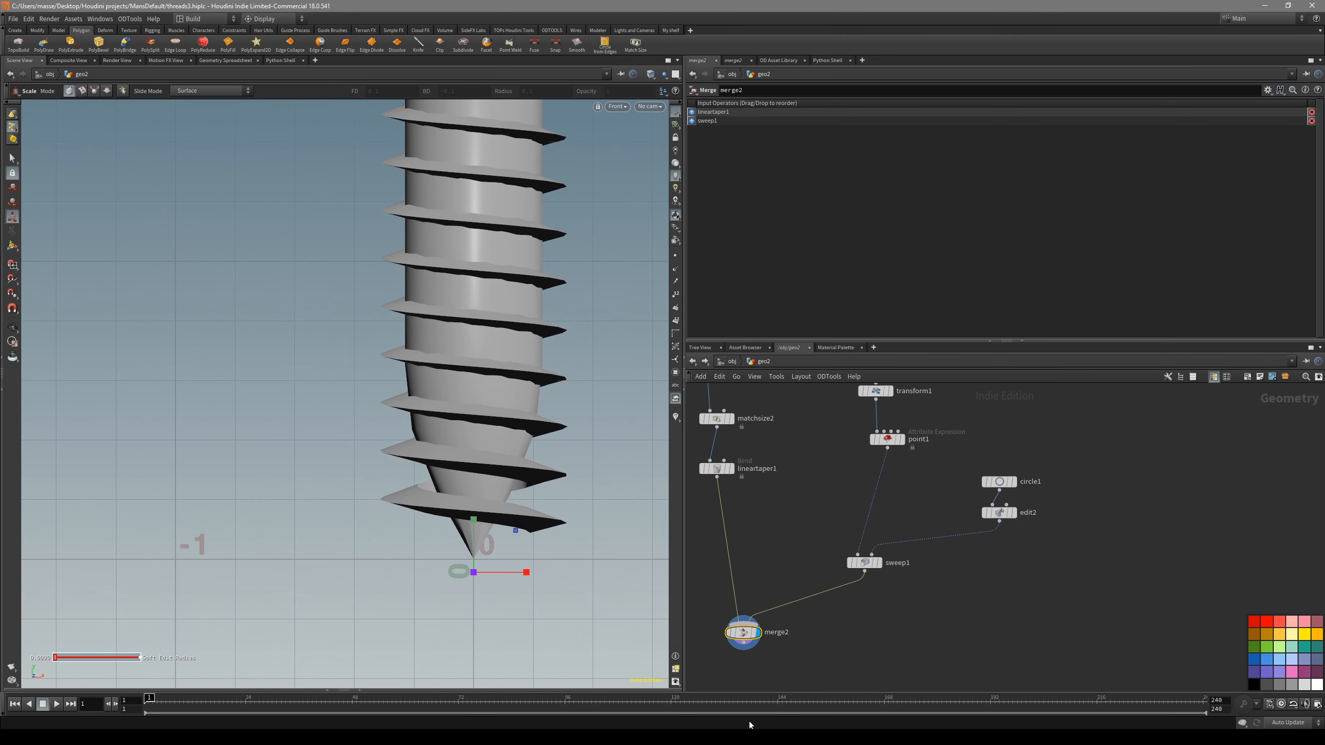
click(743, 737)
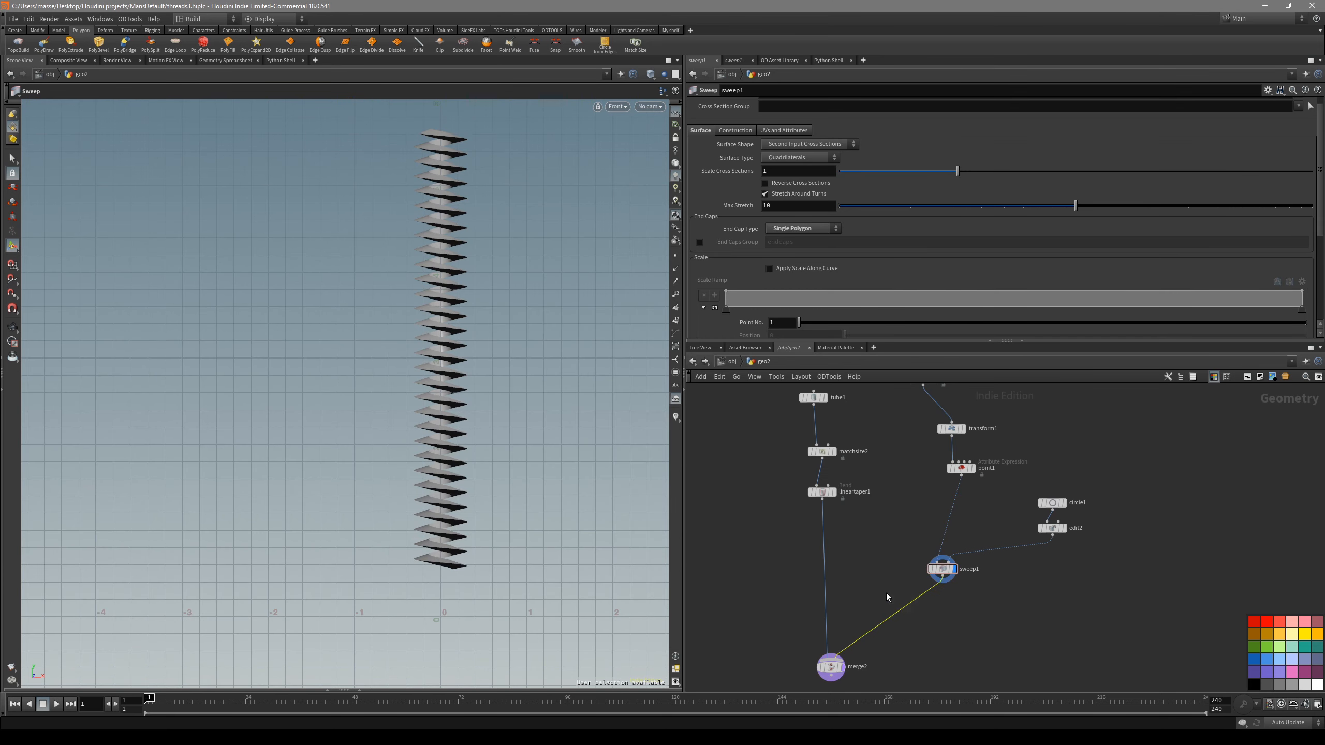
- Insert a Linear Taper node between the Sweep and the Merge
key(Tab)
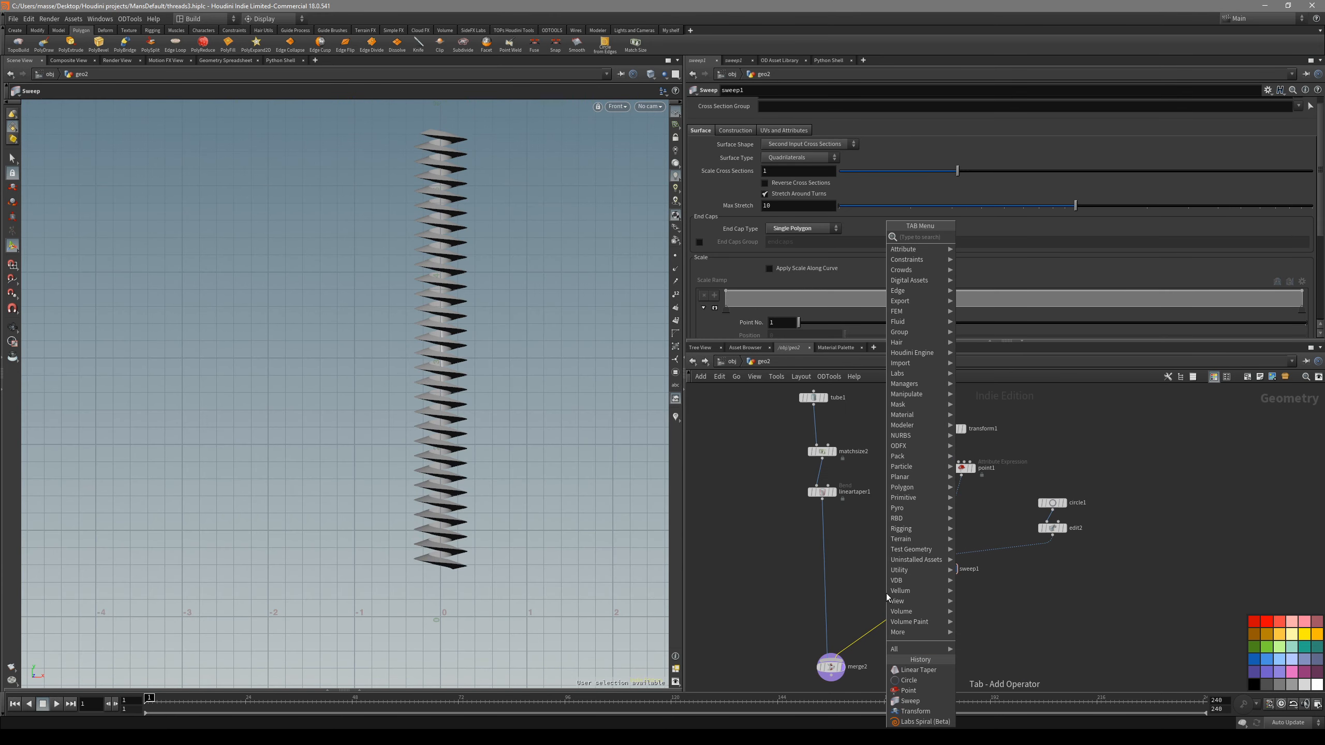
click(920, 671)
click(922, 646)
click(951, 572)
click(883, 612)
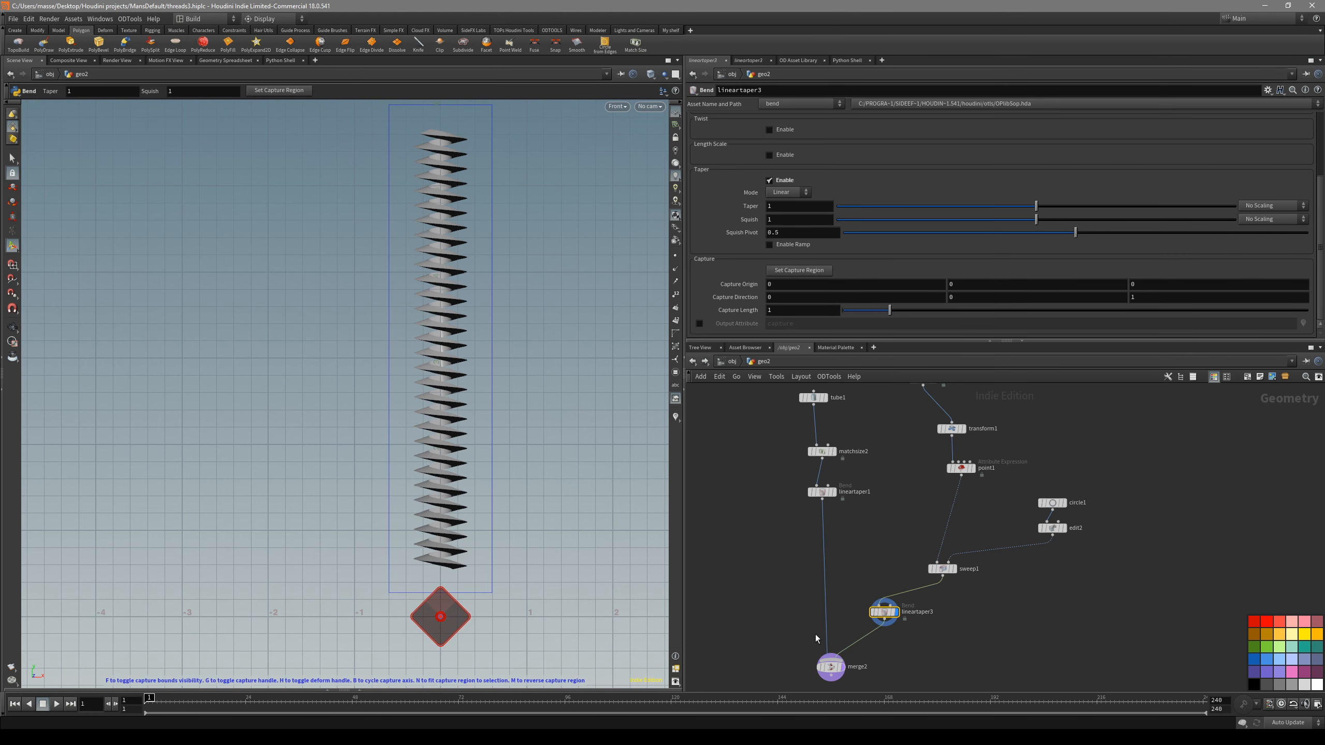
- Fit the Linear Taper's capture region to the thread and orient its capture direction along Y
scroll(498, 483, down, 2)
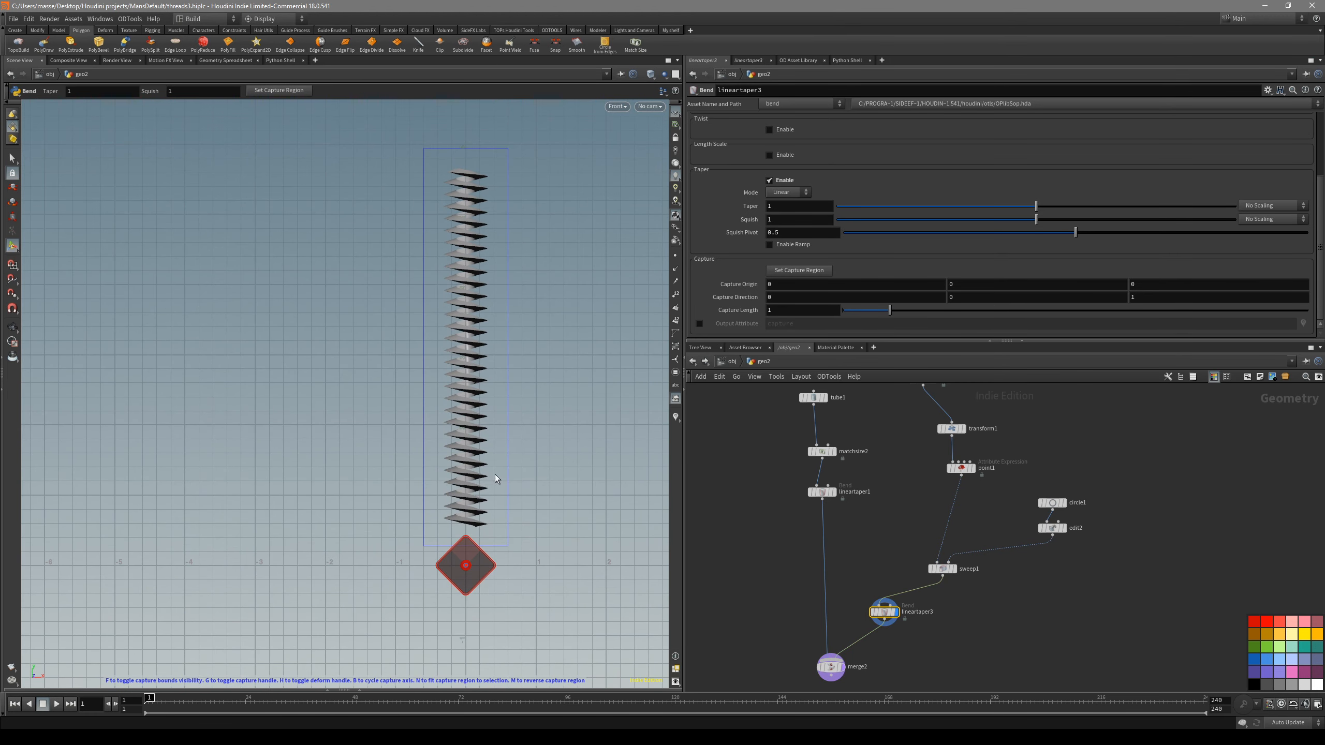
key(n)
key(b)
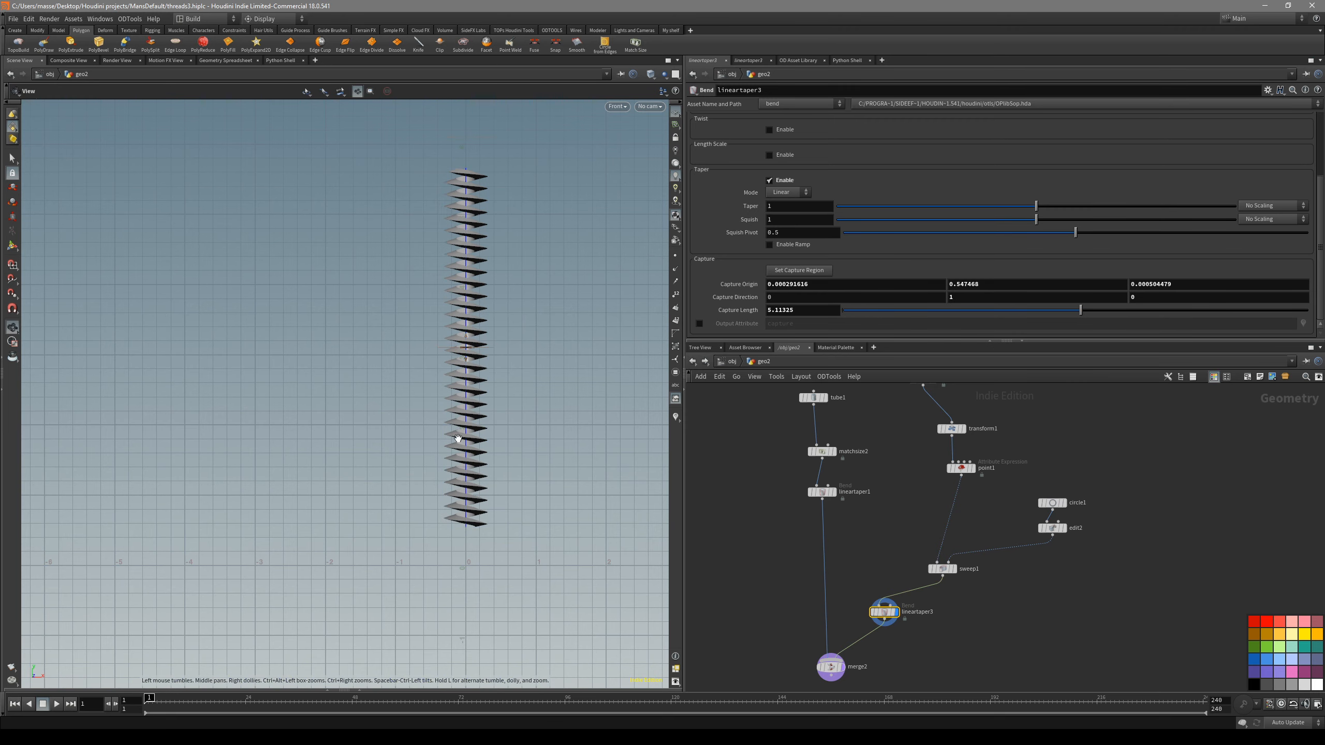
alt+right_drag(468, 441, 511, 470)
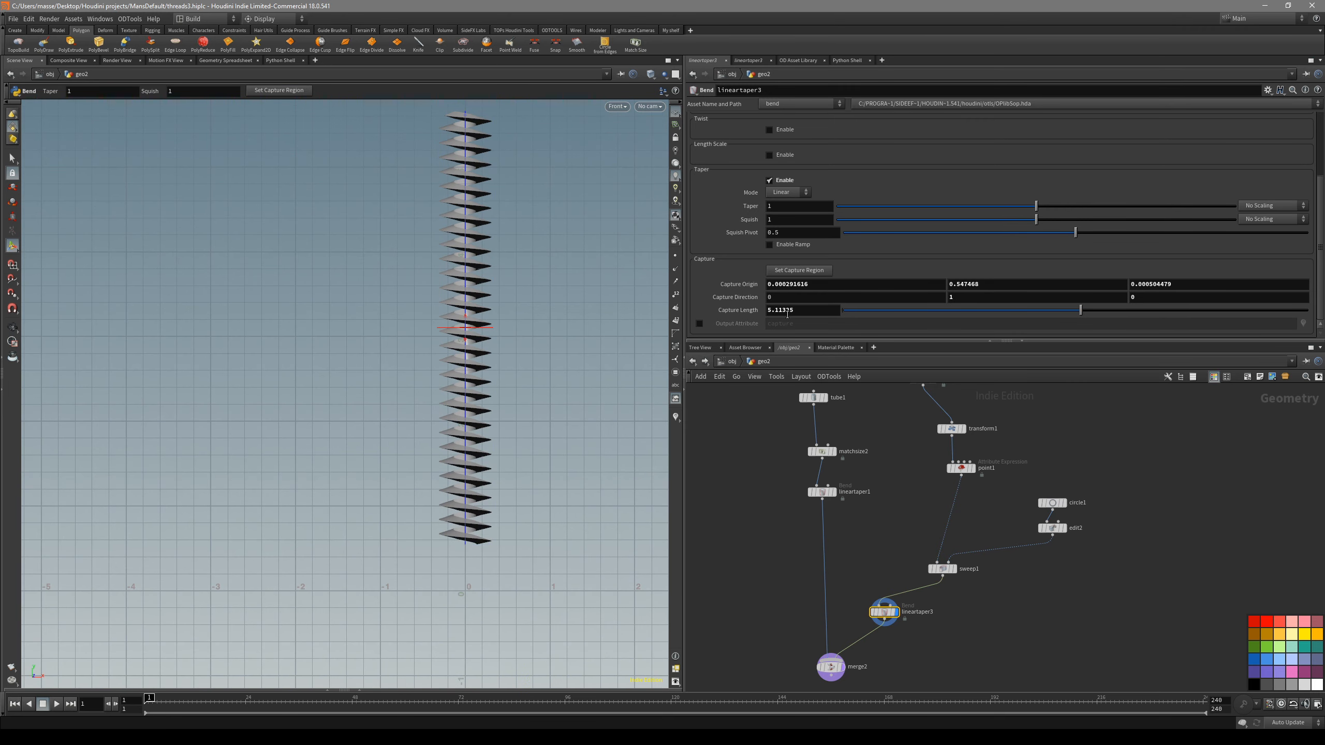
- Try a shorter capture length on the Linear Taper and undo the change
drag(1081, 310, 1014, 312)
key(ctrl+z)
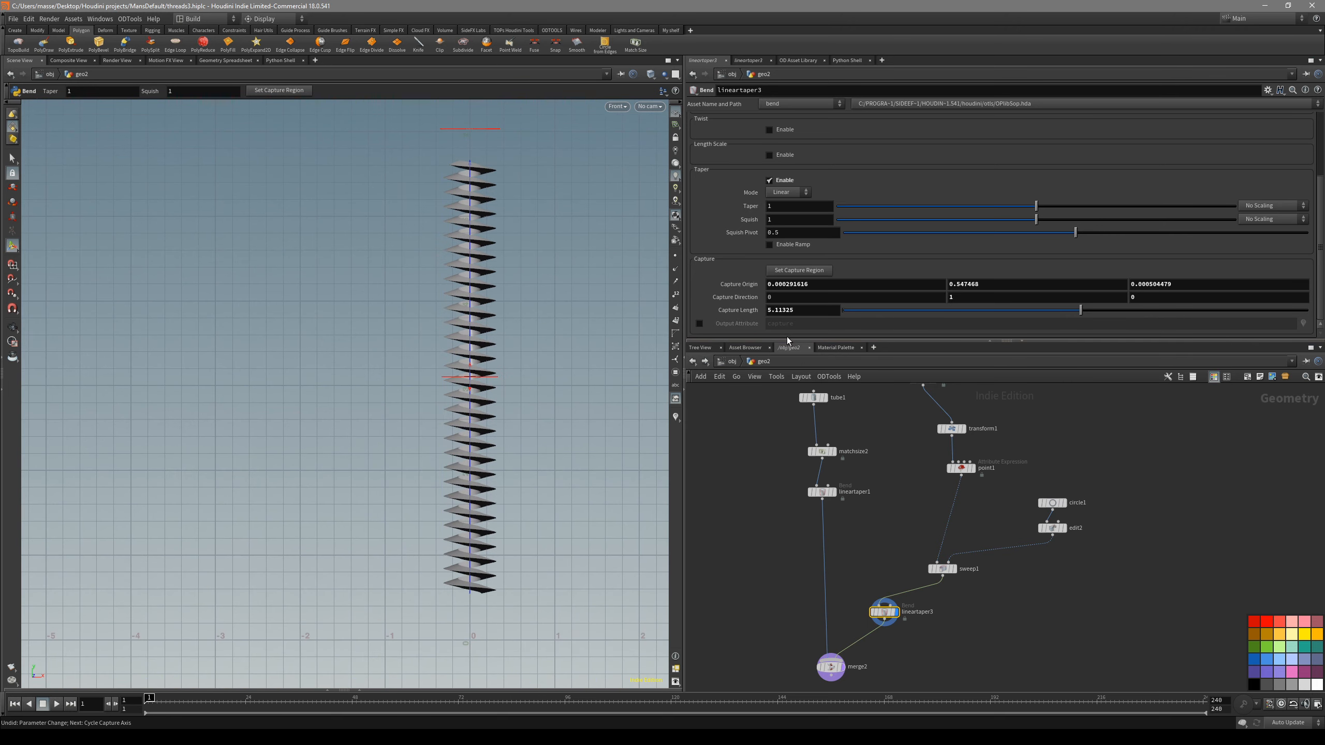
alt+middle_drag(459, 477, 465, 418)
alt+right_drag(465, 419, 574, 471)
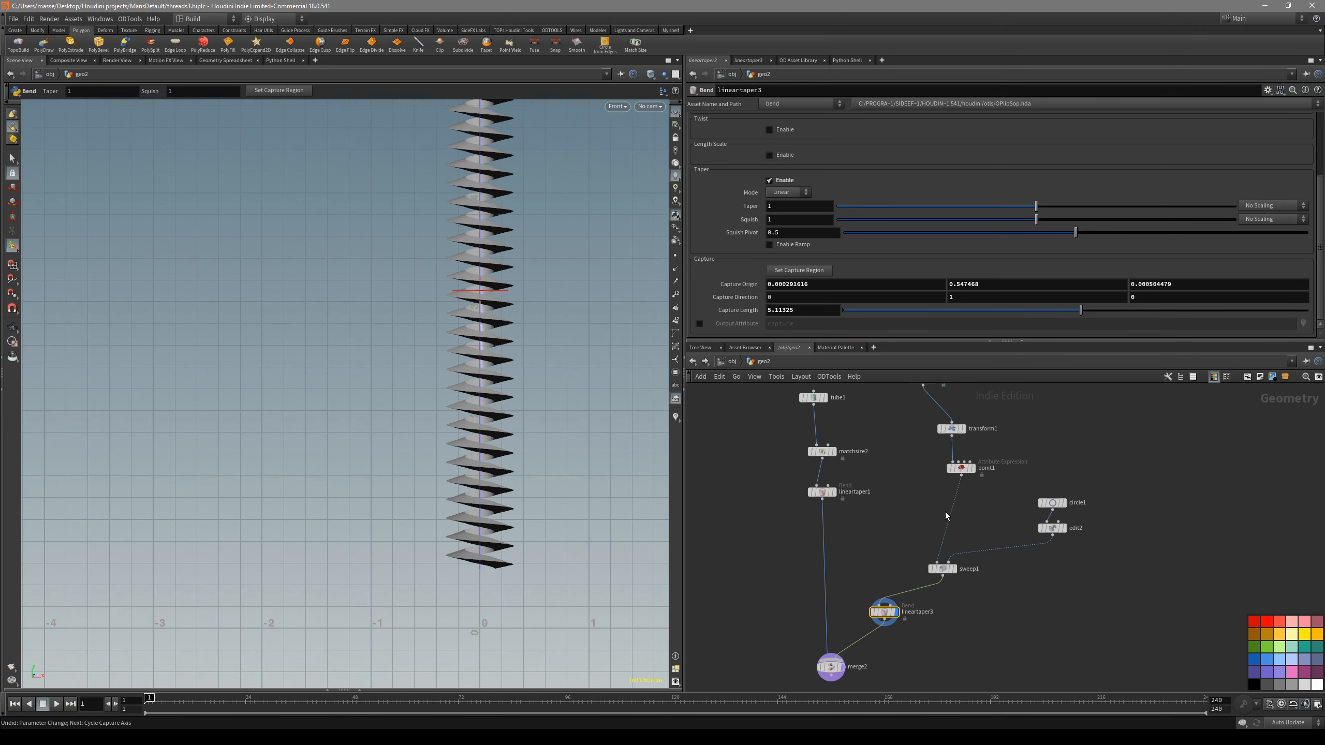
- Display the untapered thread from the Sweep node and bring the upstream spiral nodes into view
scroll(924, 486, up, 2)
middle_drag(948, 499, 863, 436)
click(905, 486)
click(896, 601)
click(913, 602)
middle_drag(860, 520, 860, 567)
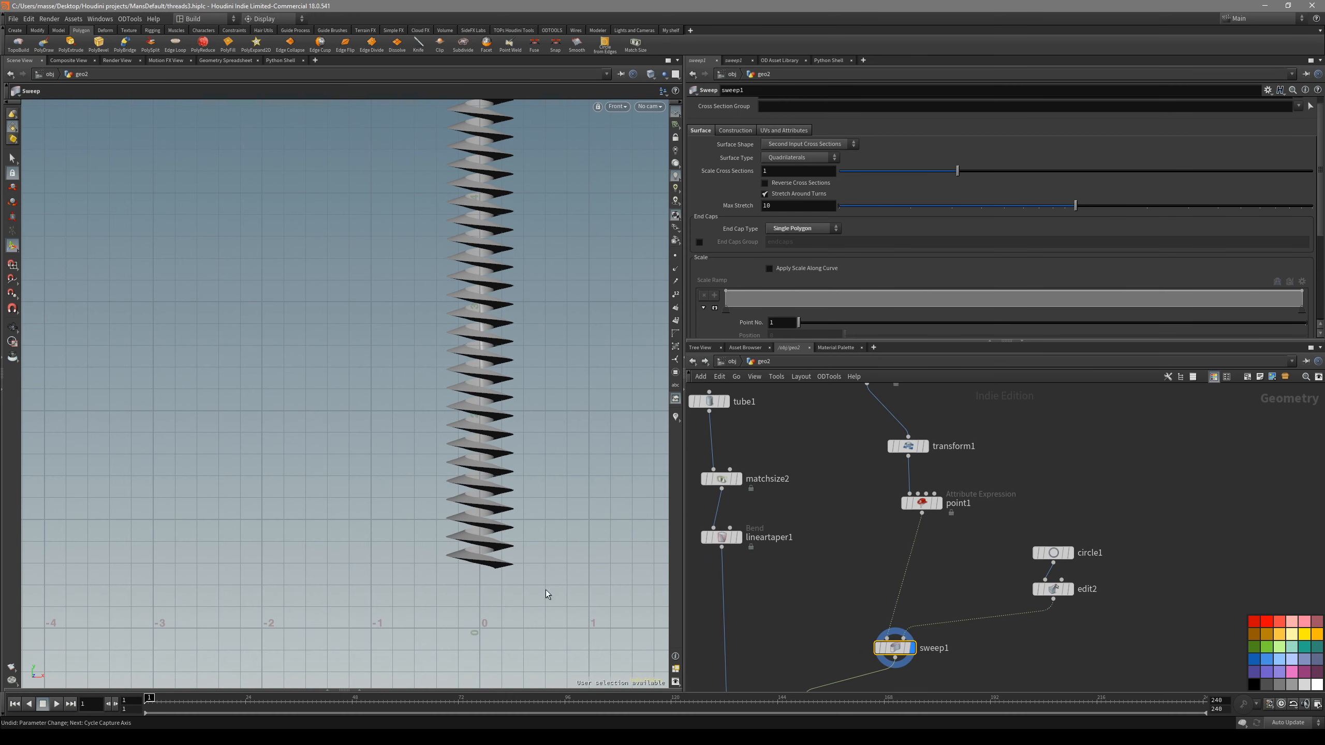
middle_drag(849, 471, 845, 563)
scroll(830, 620, down, 3)
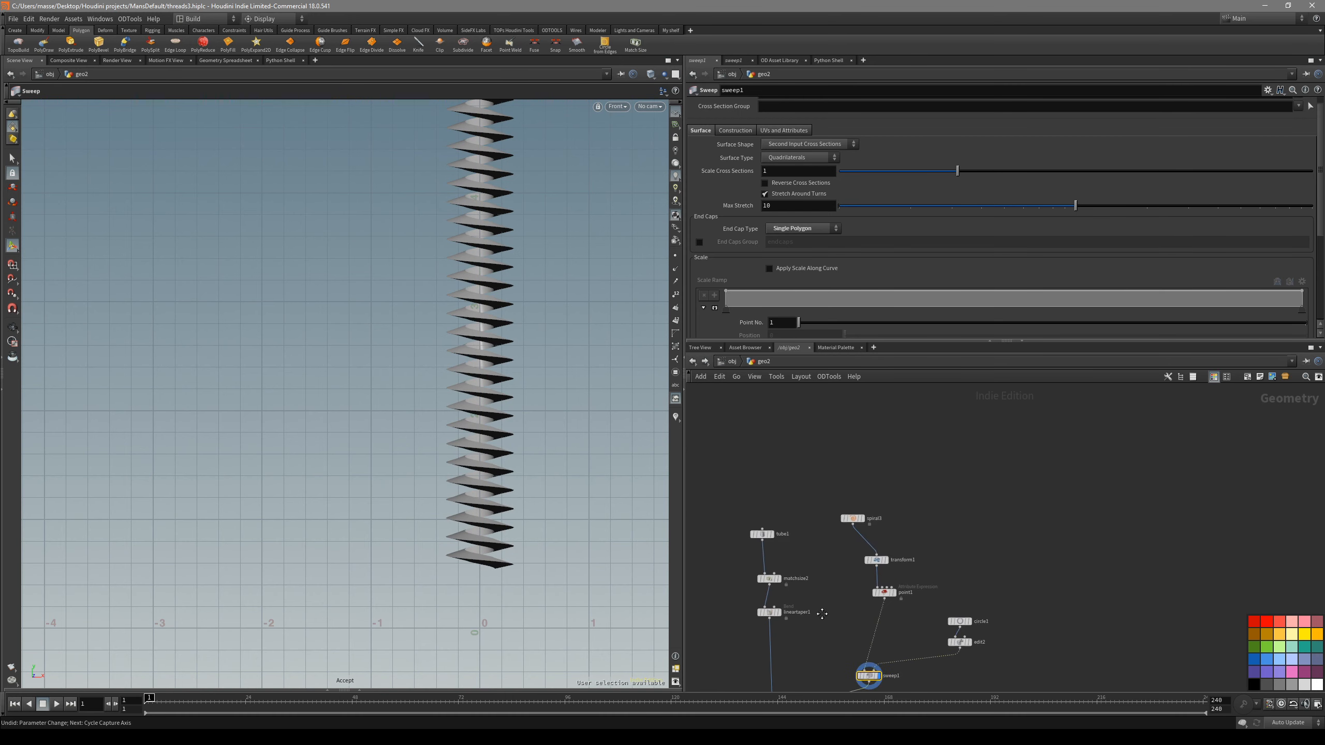
- Inspect the Linear Taper's capture region around the thread's lower end, and display the Sweep node again
middle_drag(819, 634, 840, 529)
click(838, 619)
click(853, 619)
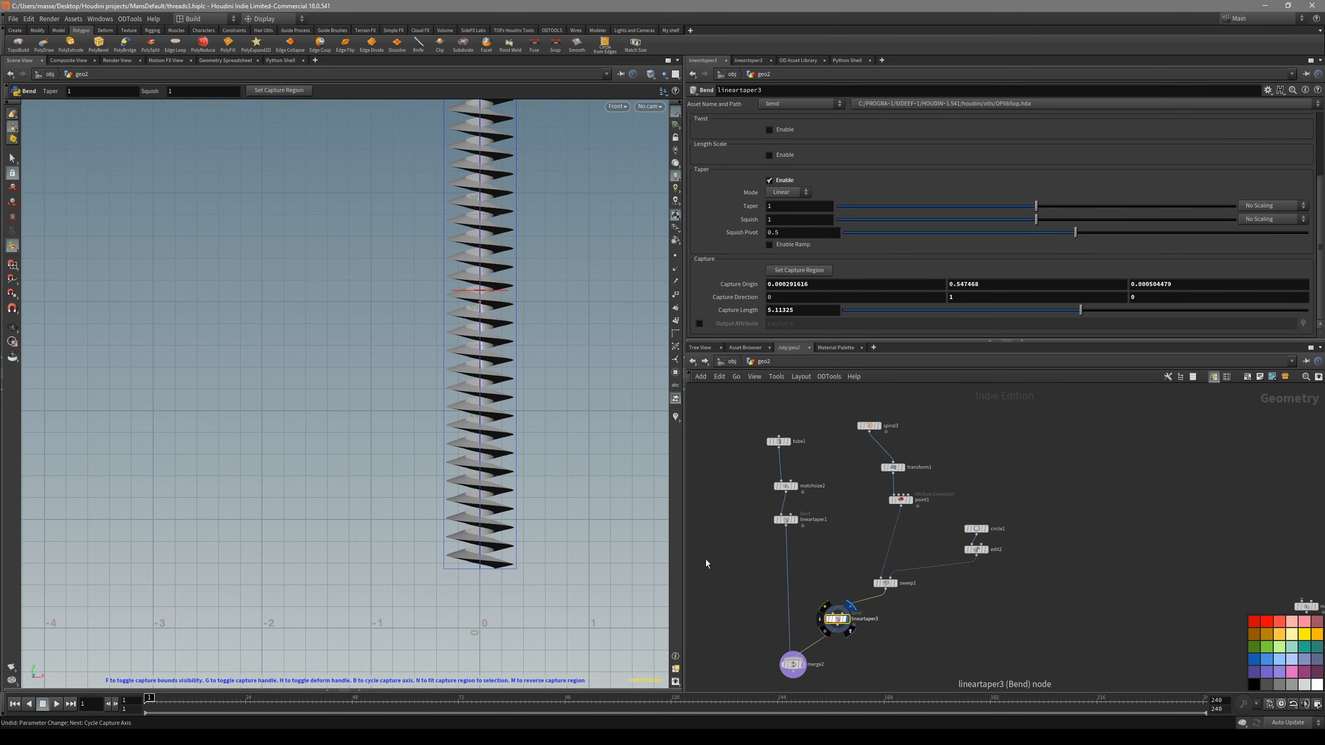
key(Return)
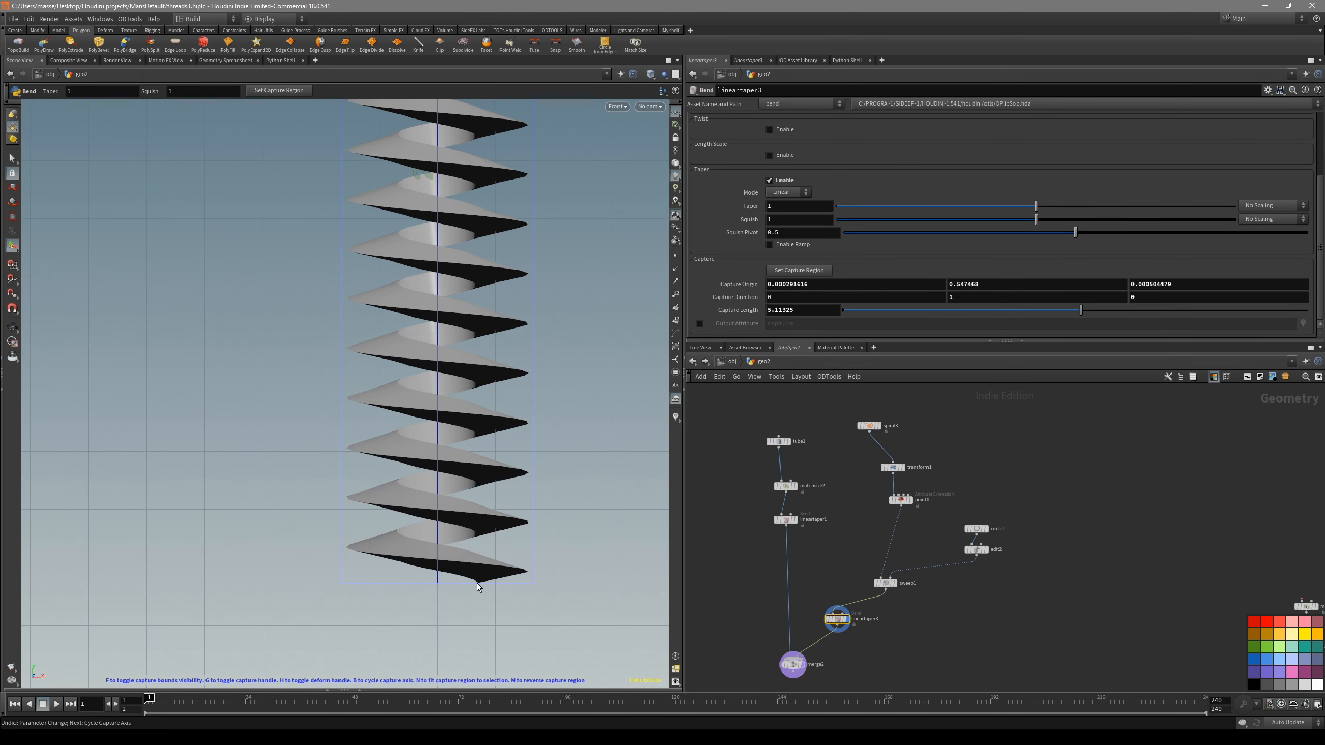
click(896, 583)
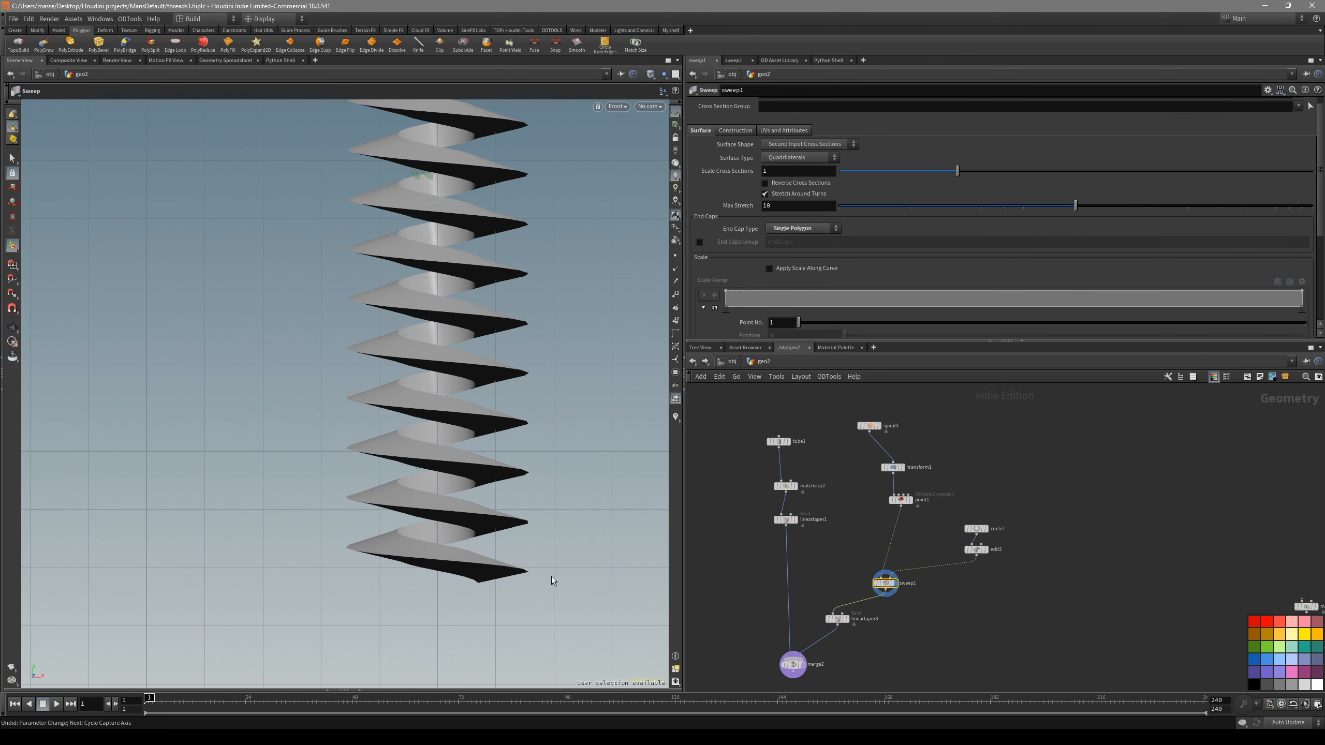
- Set the thread's Linear Taper capture length to the expression bbox(0,D_YSIZE)
click(897, 500)
key(s)
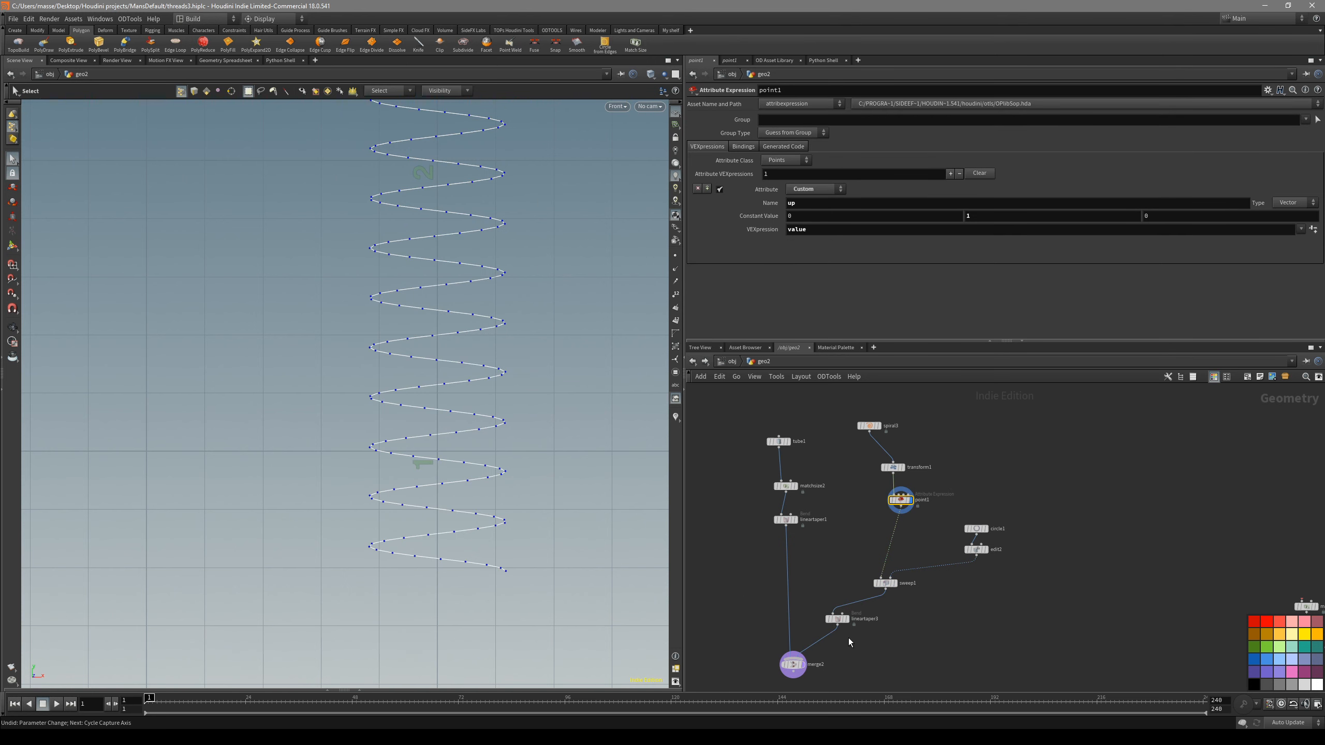
click(838, 619)
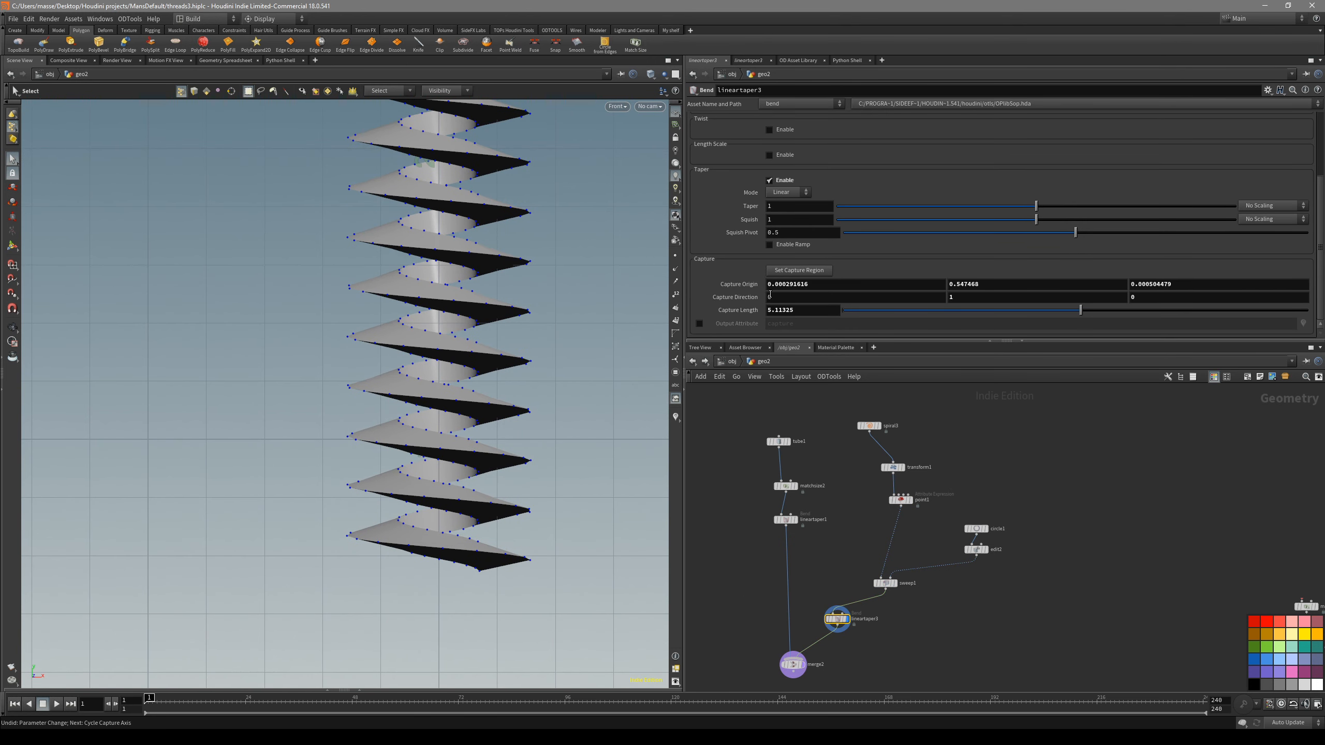
double_click(801, 311)
text(BBO)
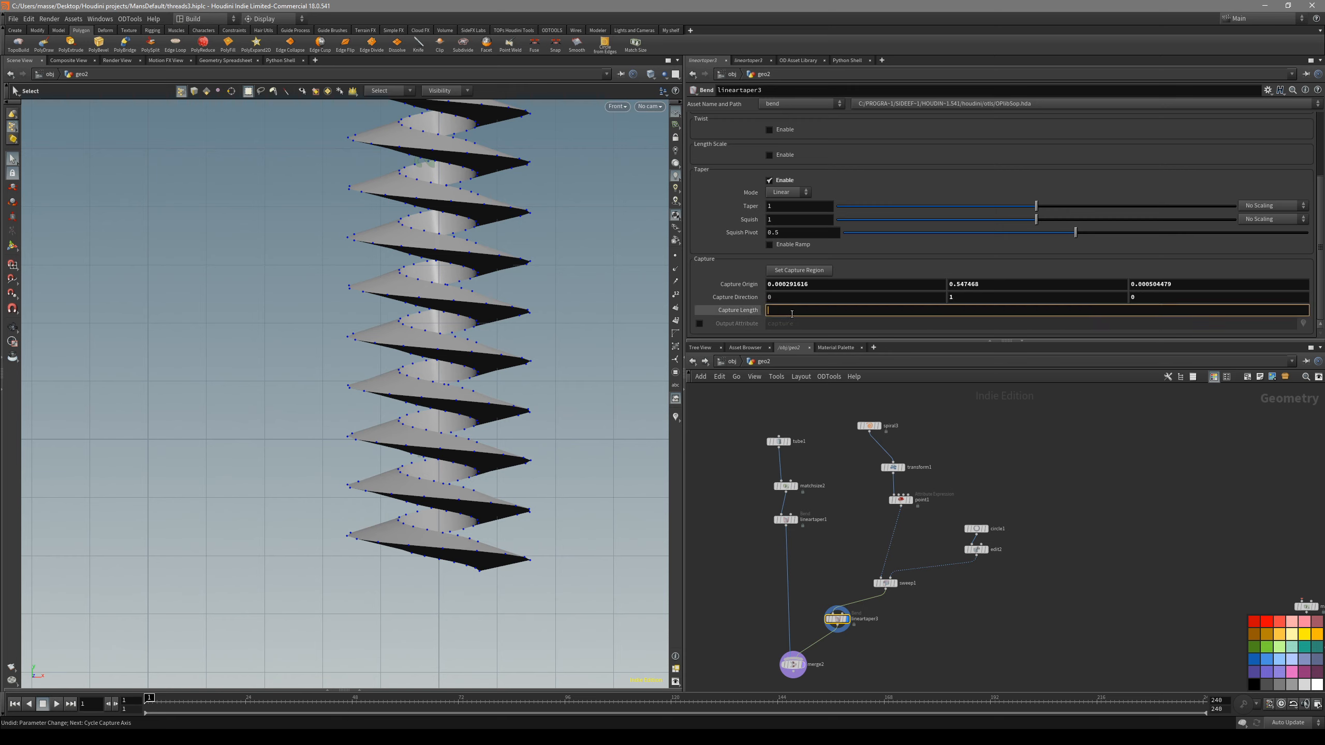
key(BackSpace)
text(box)
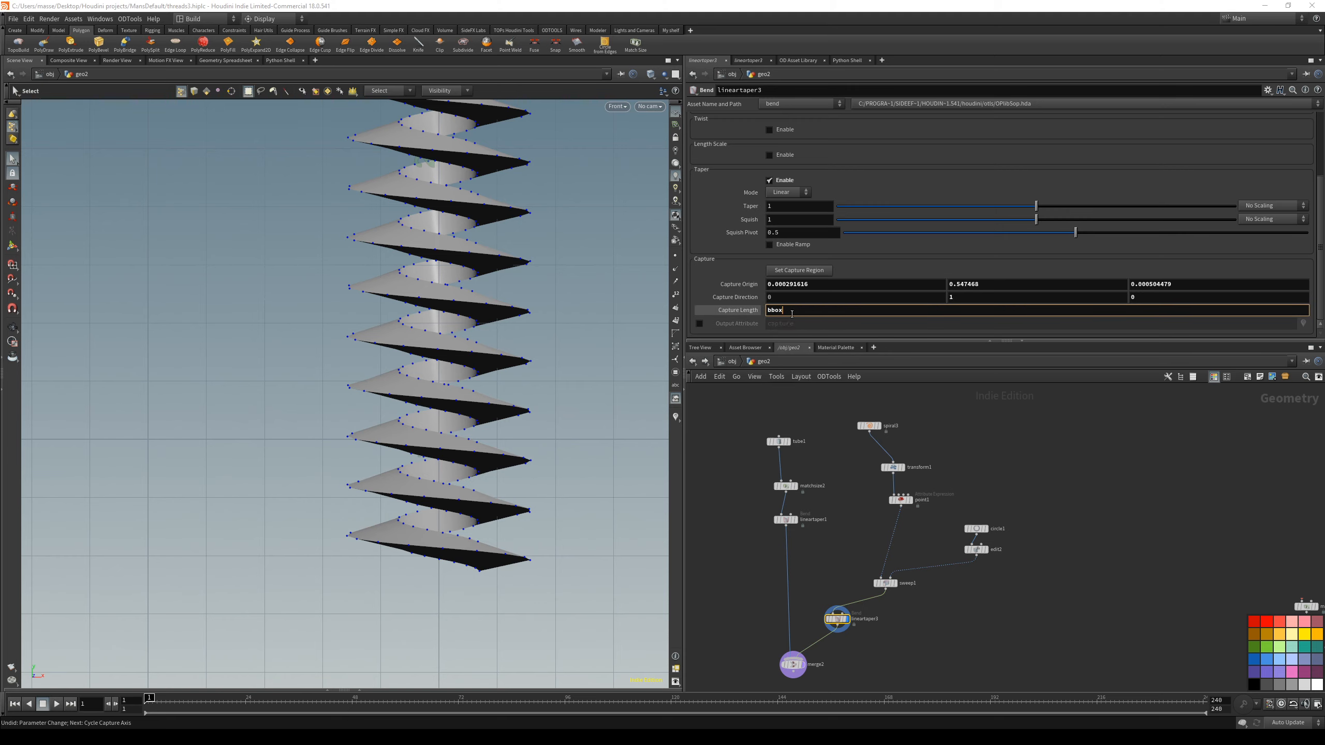
text((0,)
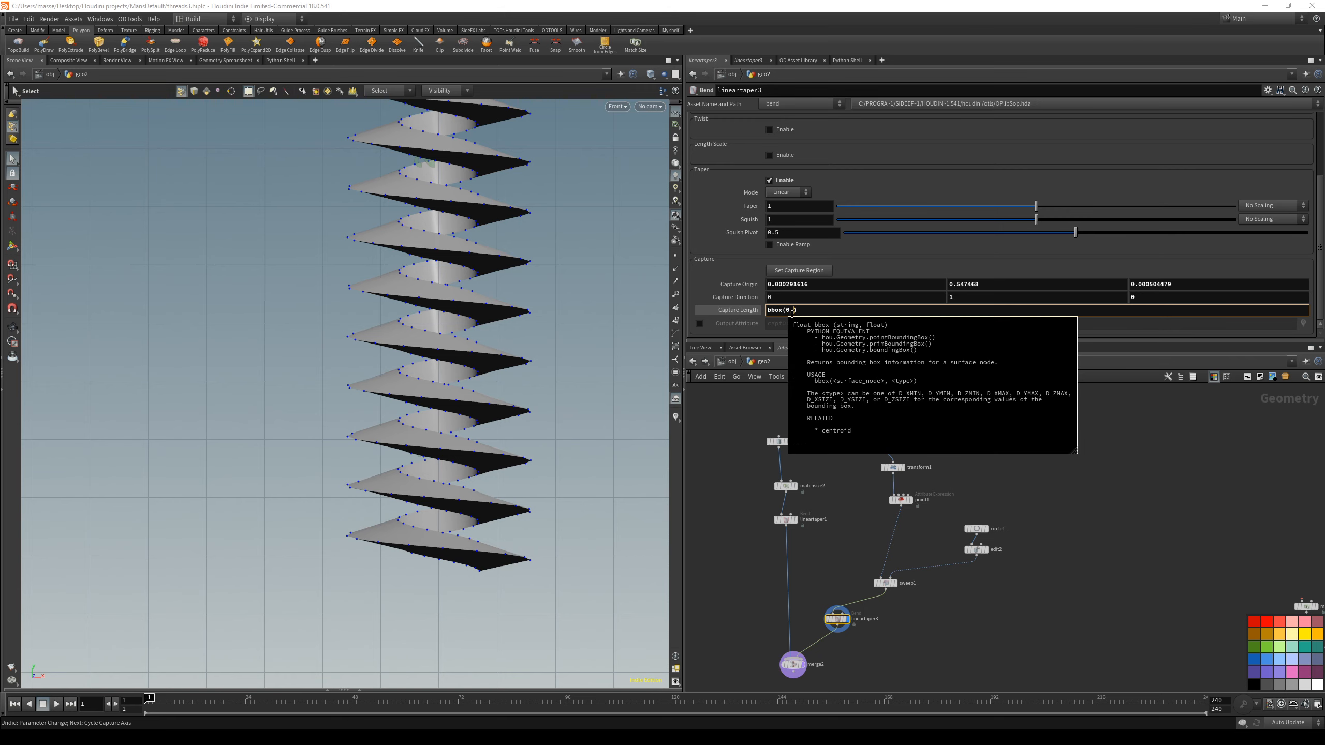
text(D_YSI)
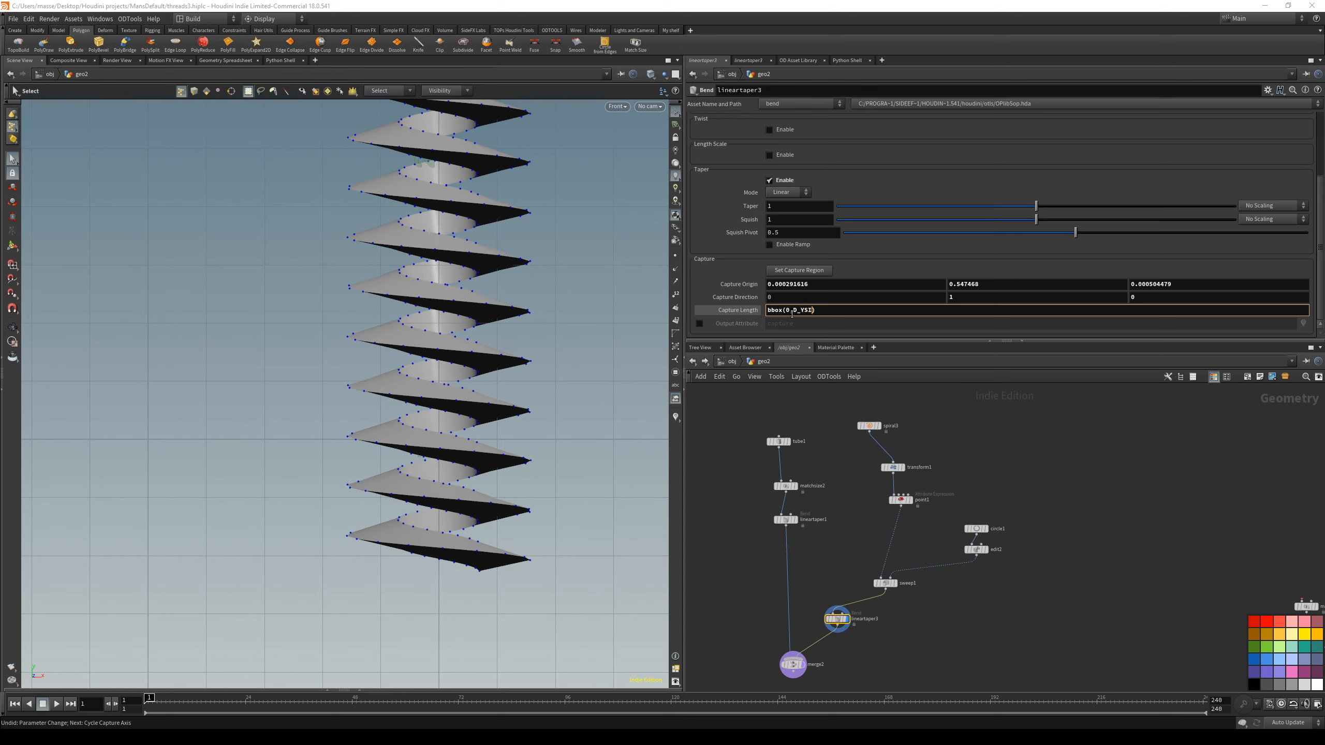
key(Return)
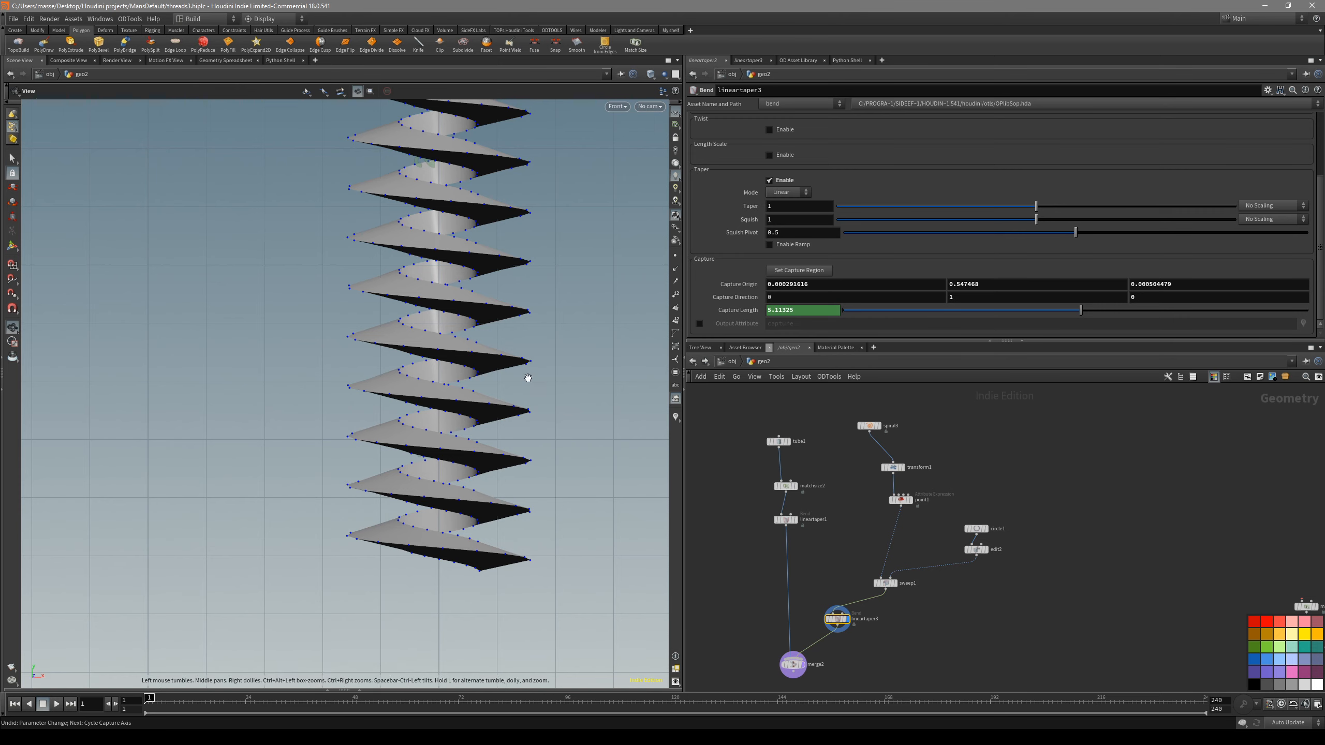
- Set the height of the shaft's tube to 5
alt+right_drag(527, 377, 469, 376)
key(Return)
alt+right_drag(577, 390, 373, 365)
alt+middle_drag(565, 293, 523, 372)
alt+right_drag(548, 334, 485, 385)
alt+middle_drag(504, 385, 506, 337)
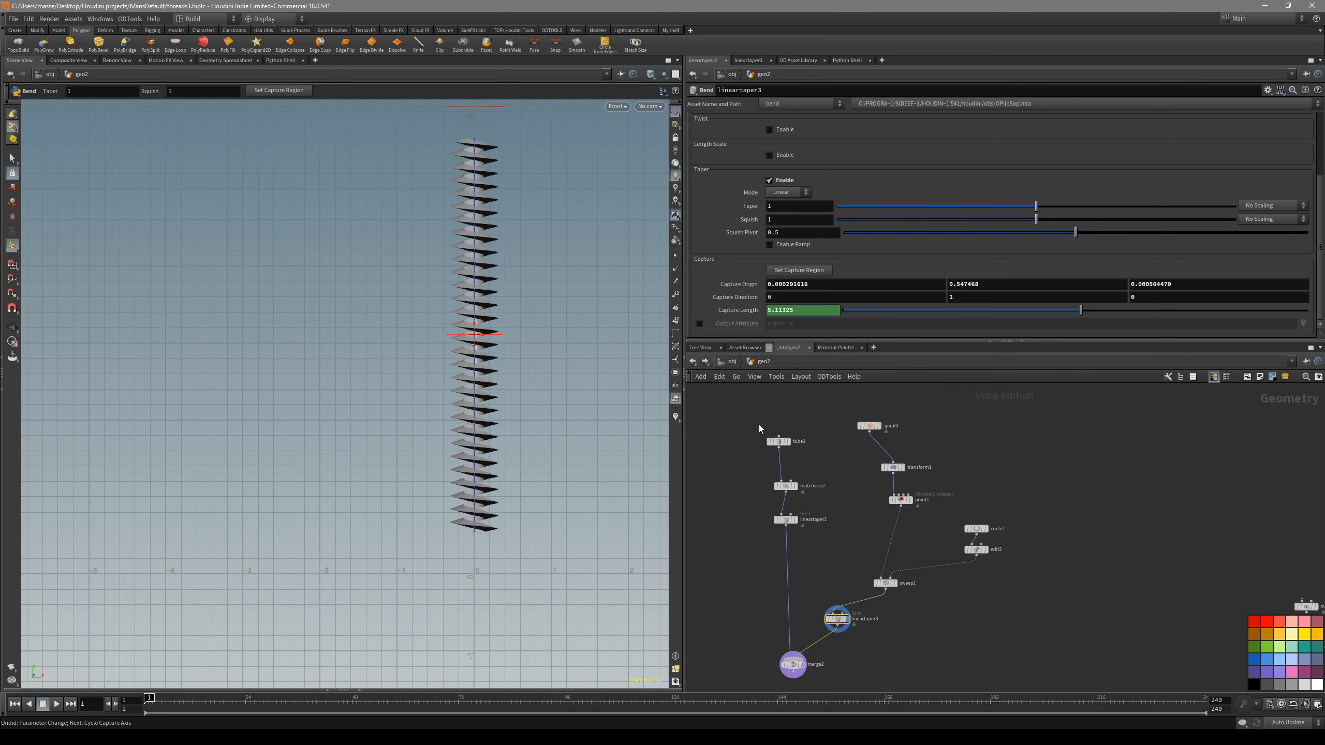
click(777, 441)
click(781, 229)
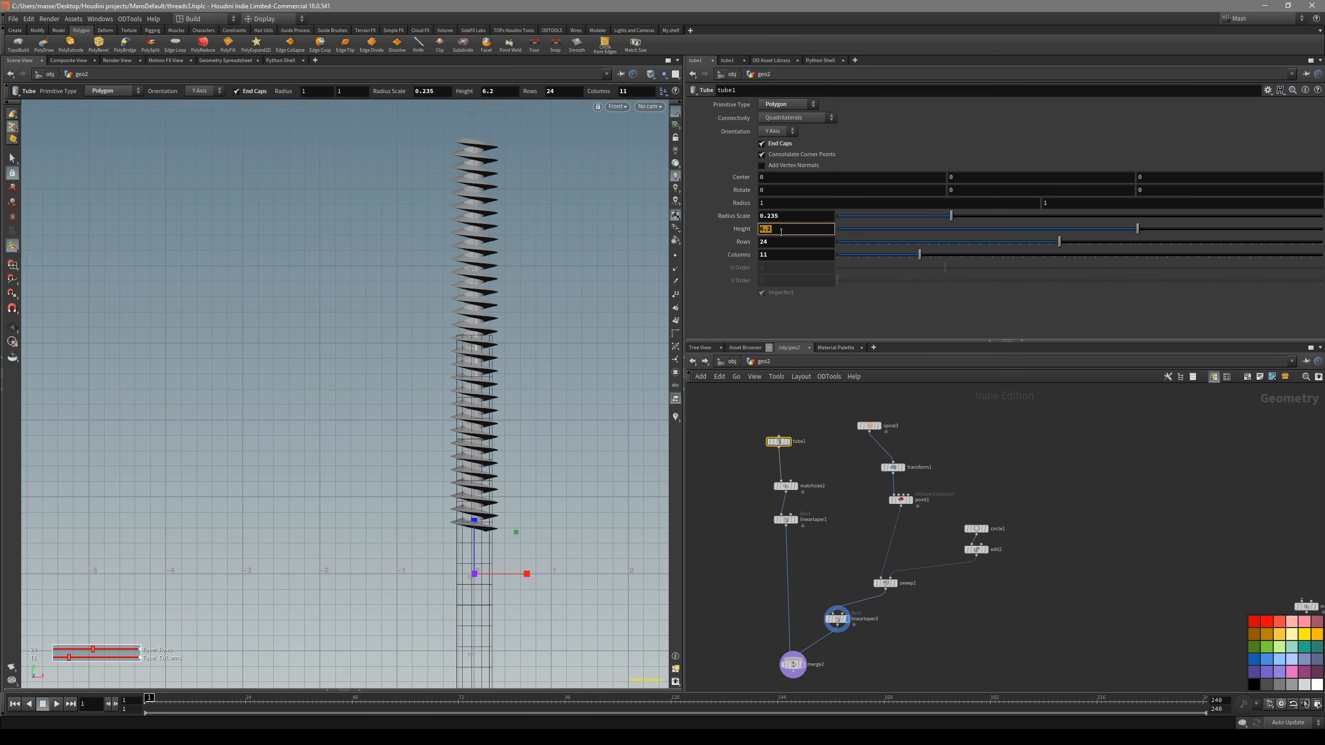
text(5)
key(Return)
- Inspect how the Linear Taper's capture region spans the thread from its upper to its lower end
click(836, 619)
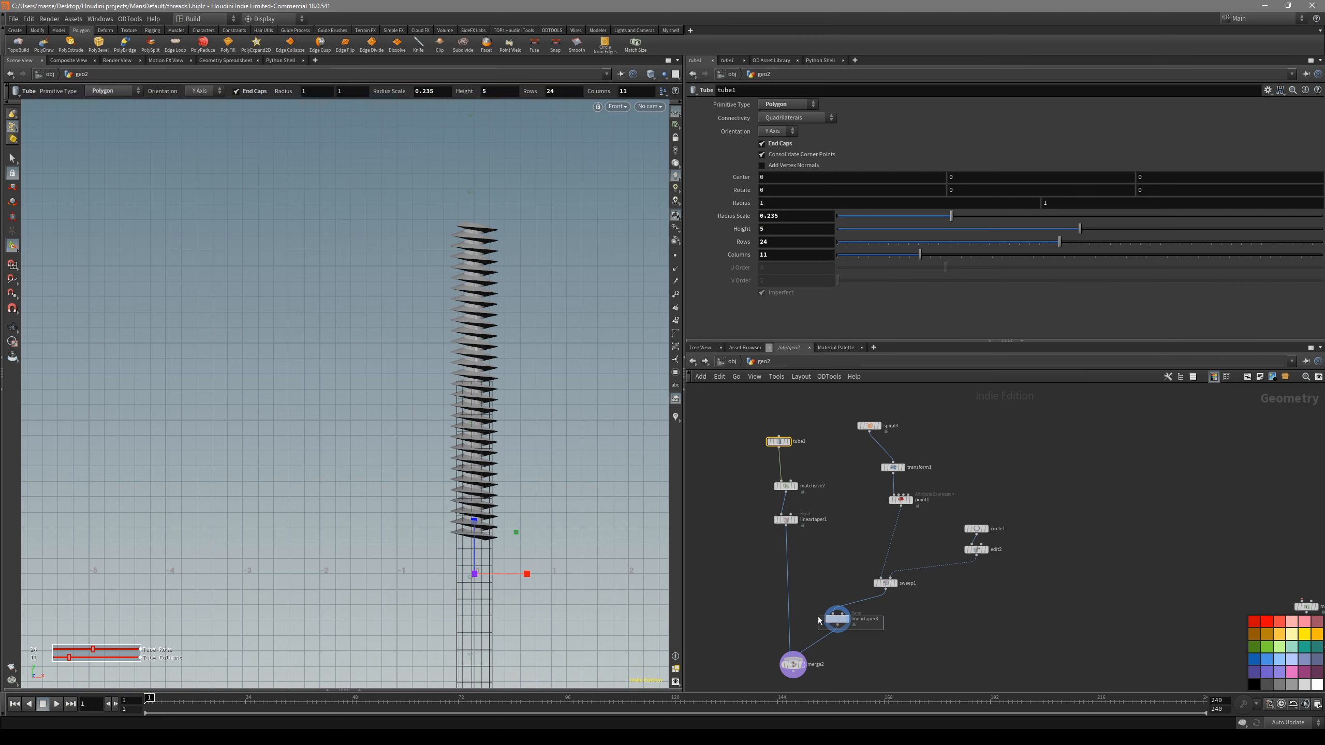
key(Escape)
scroll(496, 567, up, 5)
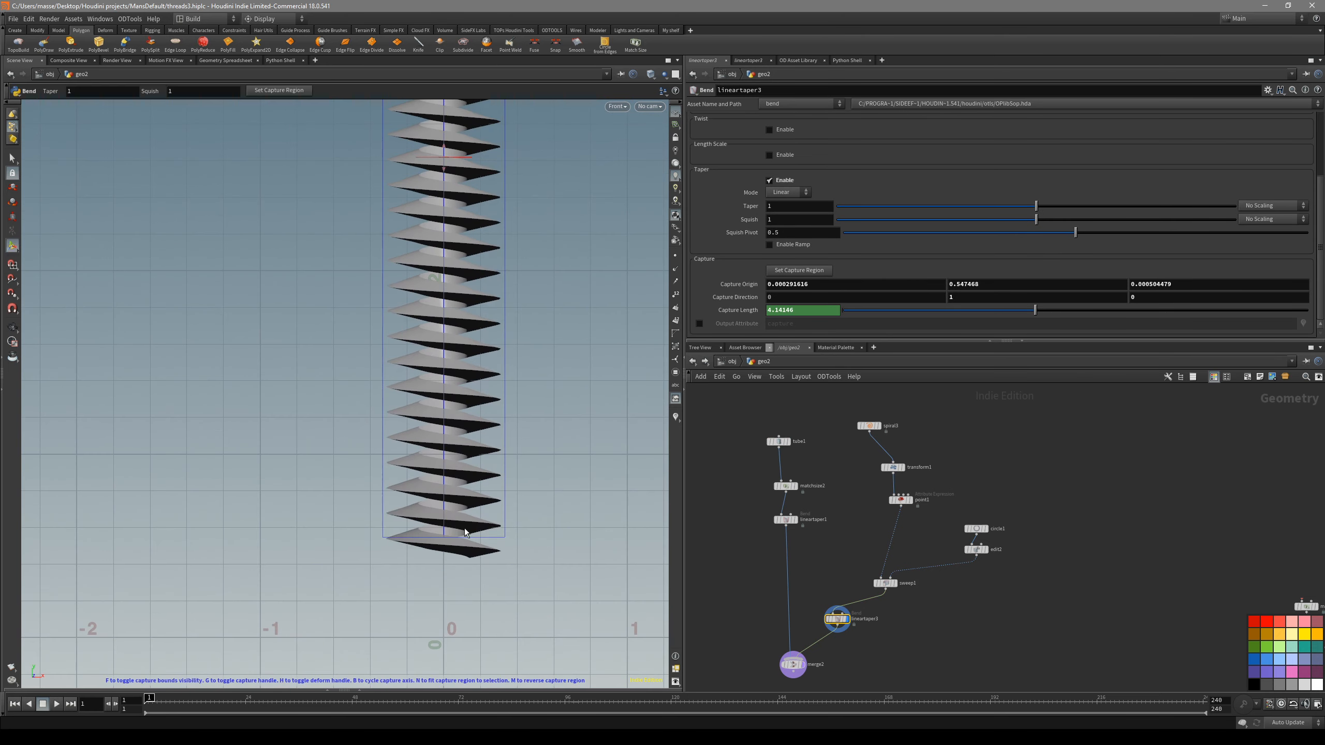
scroll(544, 533, down, 2)
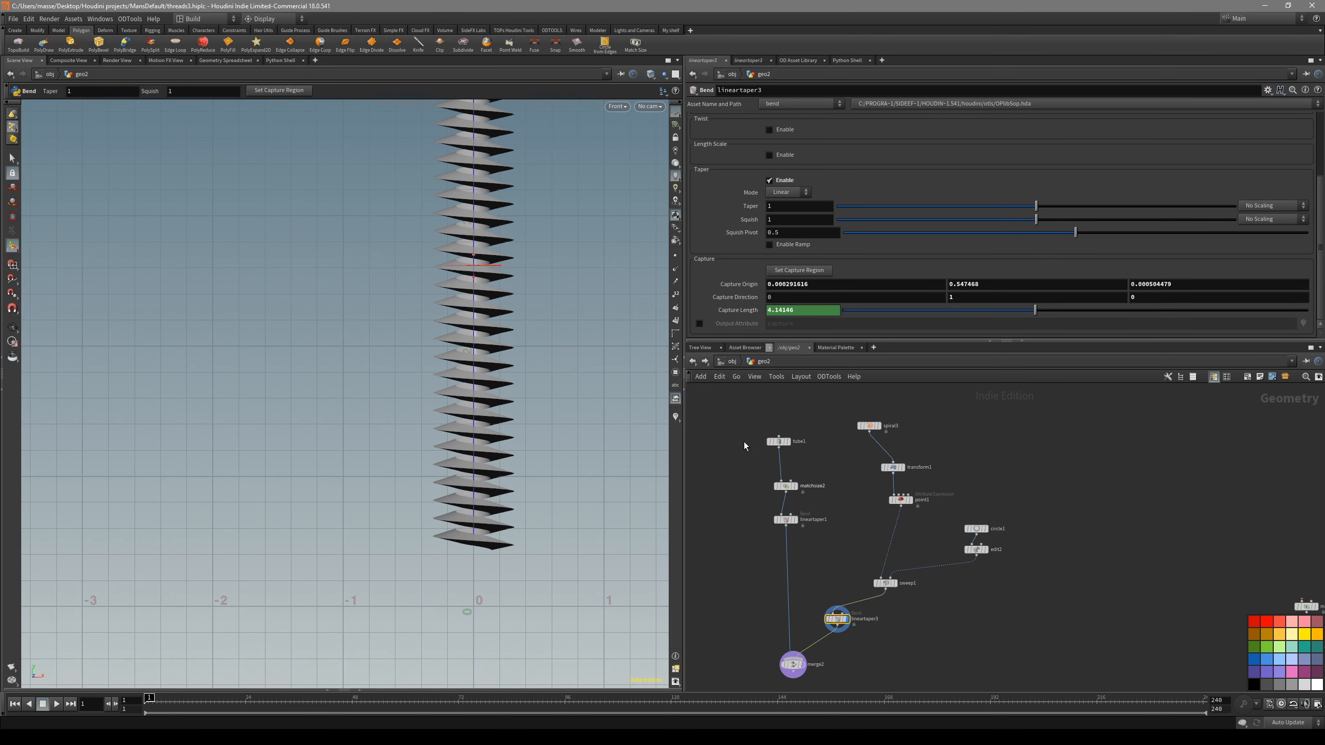
scroll(558, 420, down, 2)
key(Return)
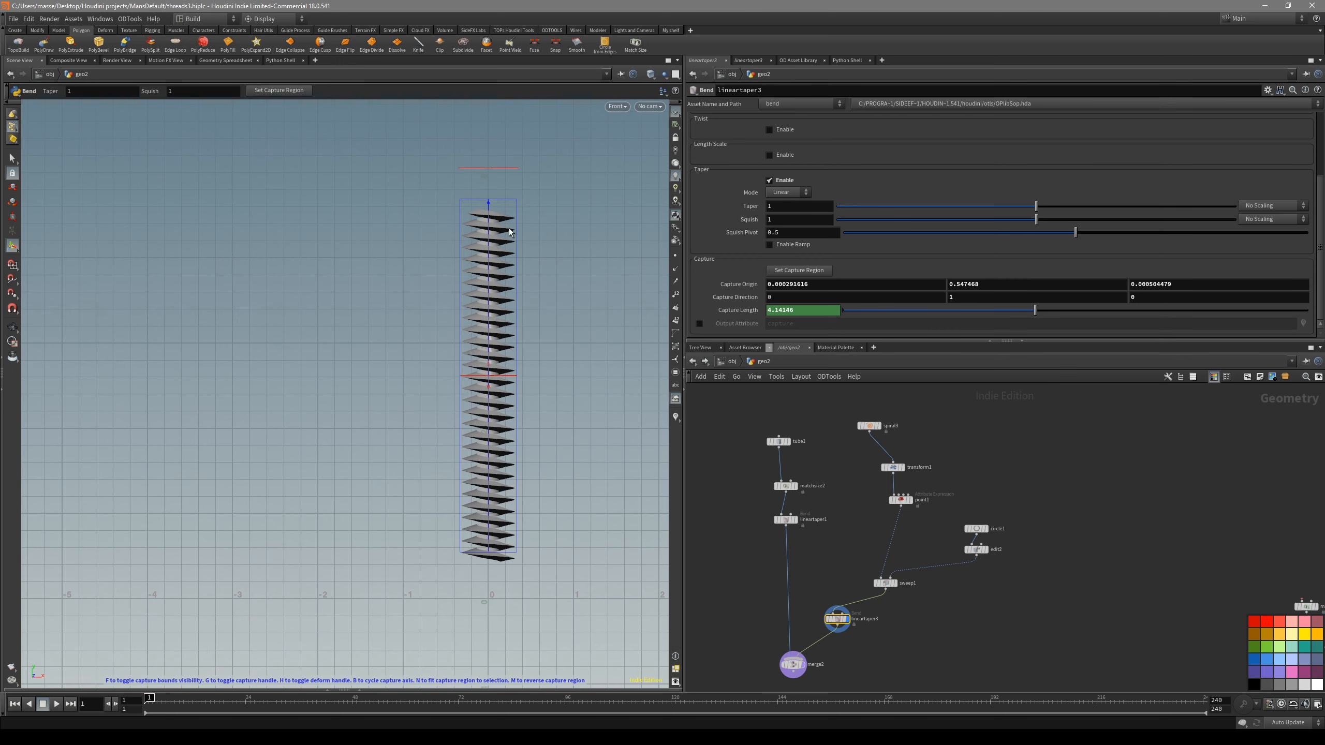
alt+middle_drag(553, 258, 538, 287)
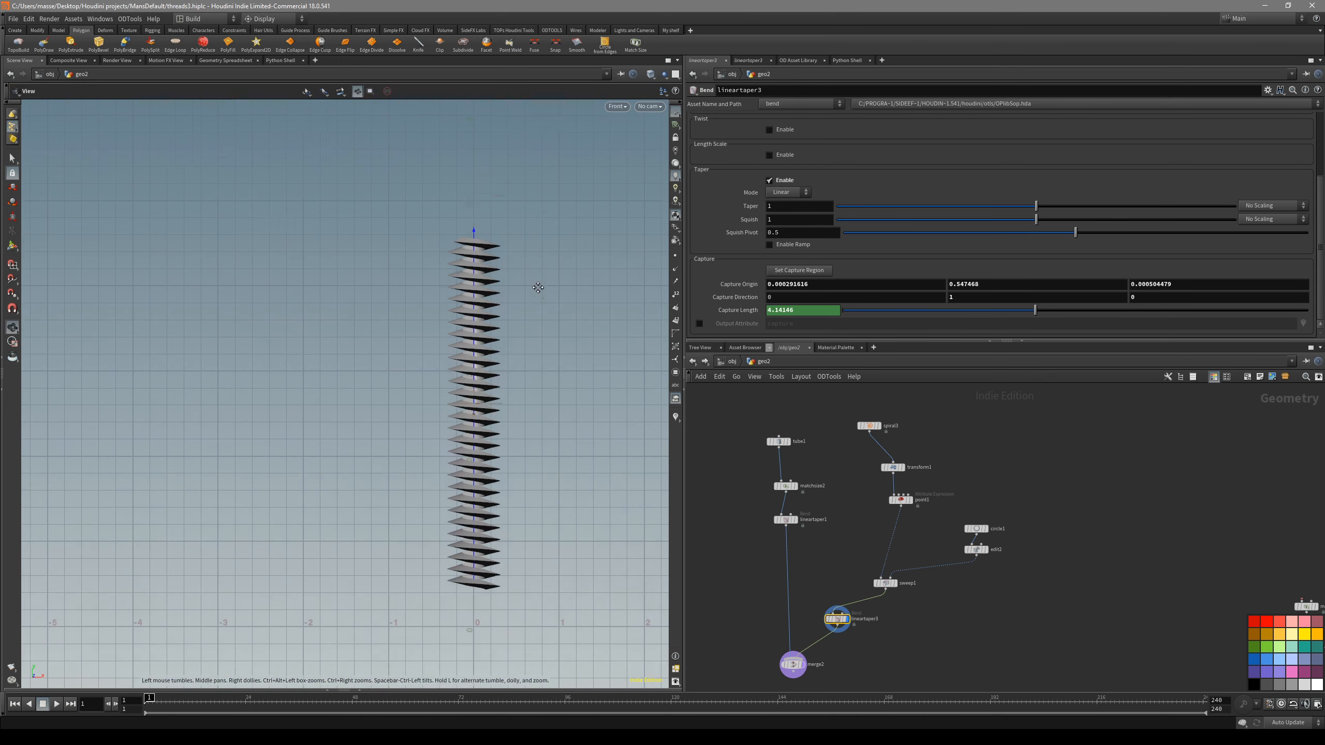
key(Return)
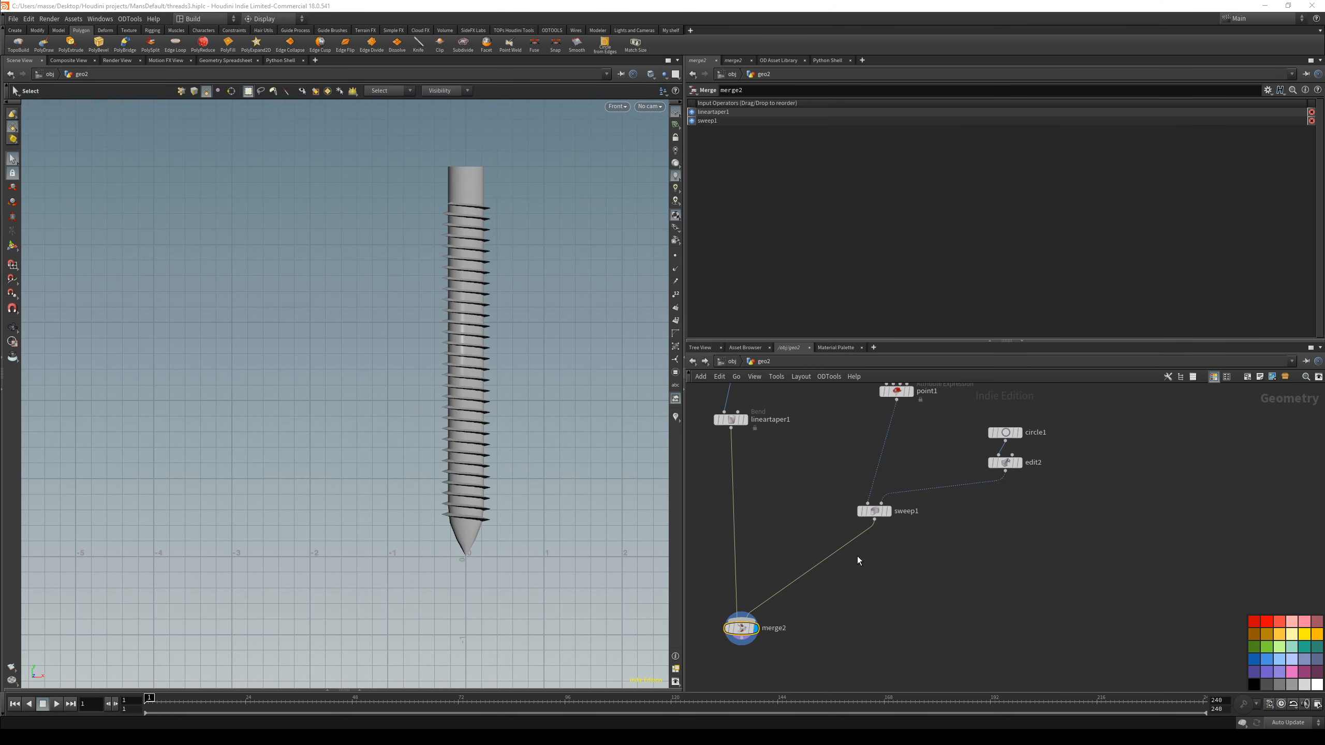
- Insert a Match Size node between the Sweep and Merge nodes and display its thread output
middle_drag(835, 563, 873, 575)
key(Tab)
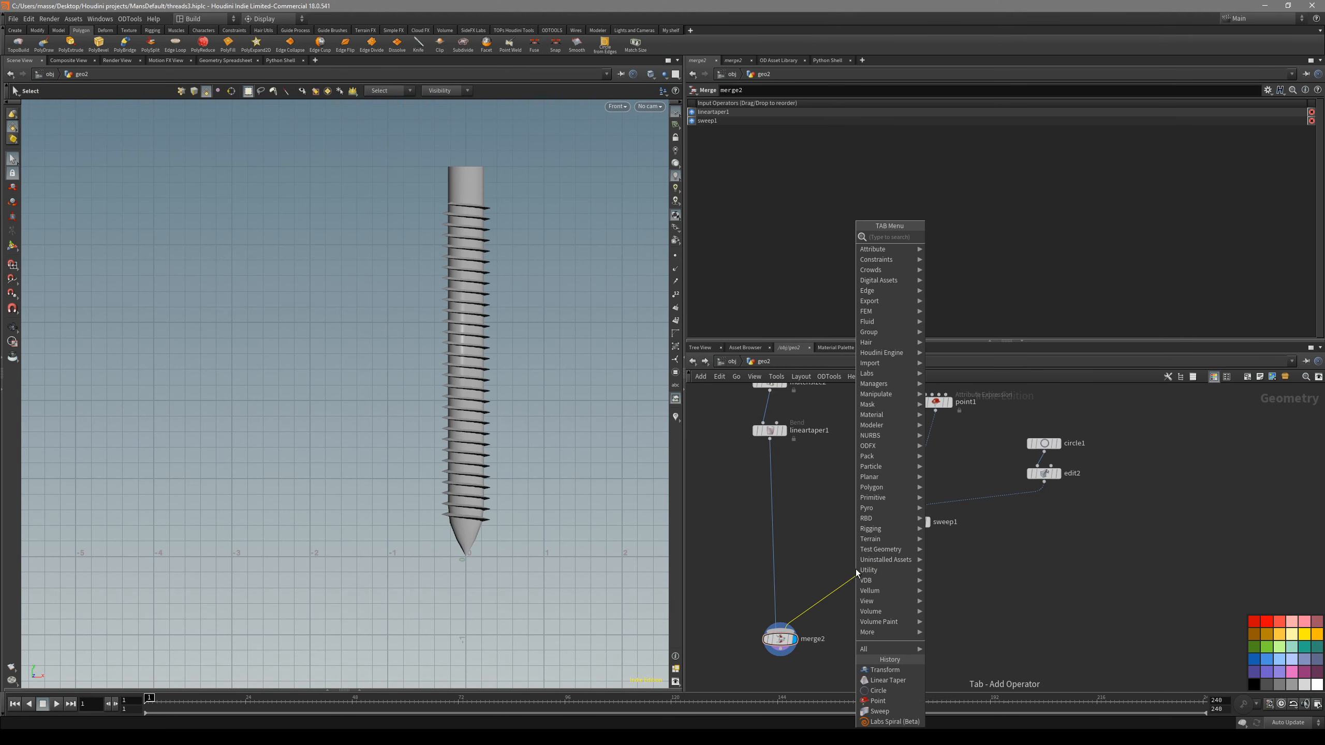
text(match)
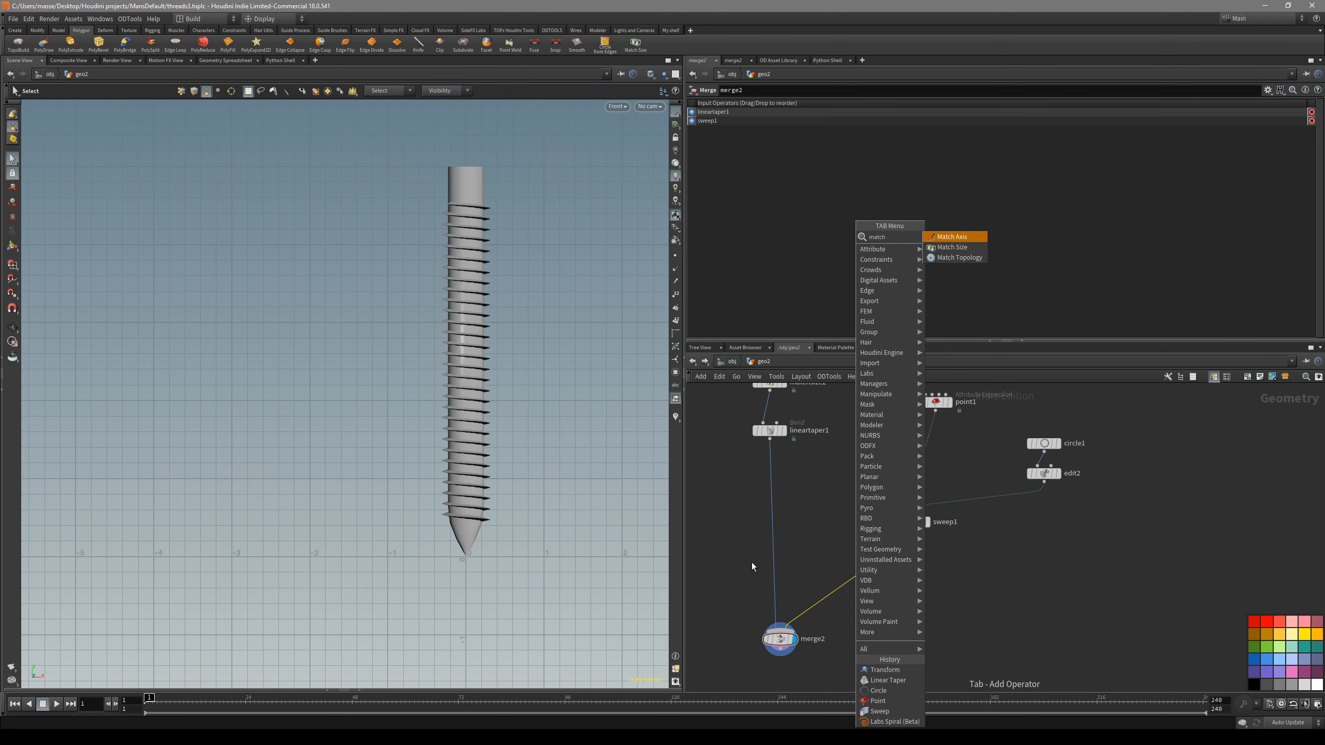
click(952, 247)
click(913, 566)
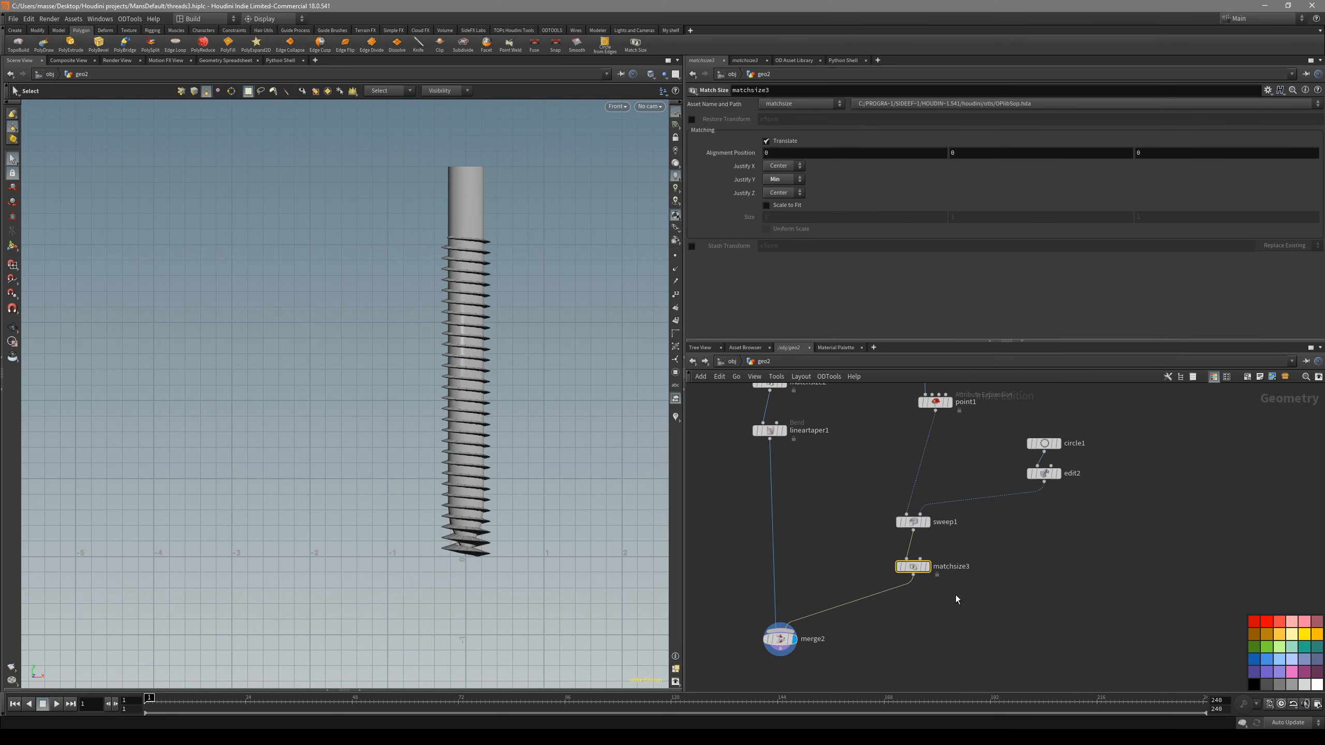
click(928, 567)
alt+middle_drag(481, 555, 495, 541)
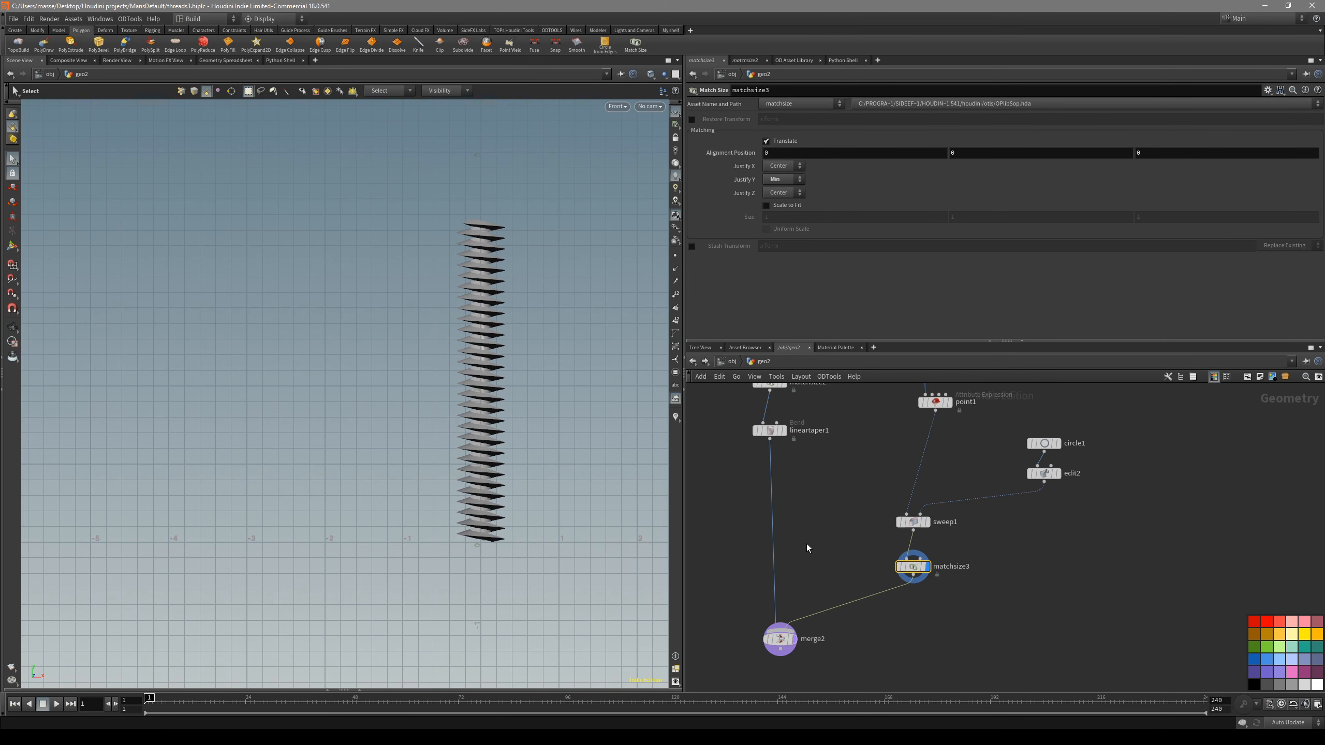
- Insert a Transform node between the shaft's Linear Taper and the Merge, then try and undo a small vertical move
key(Tab)
text(tra)
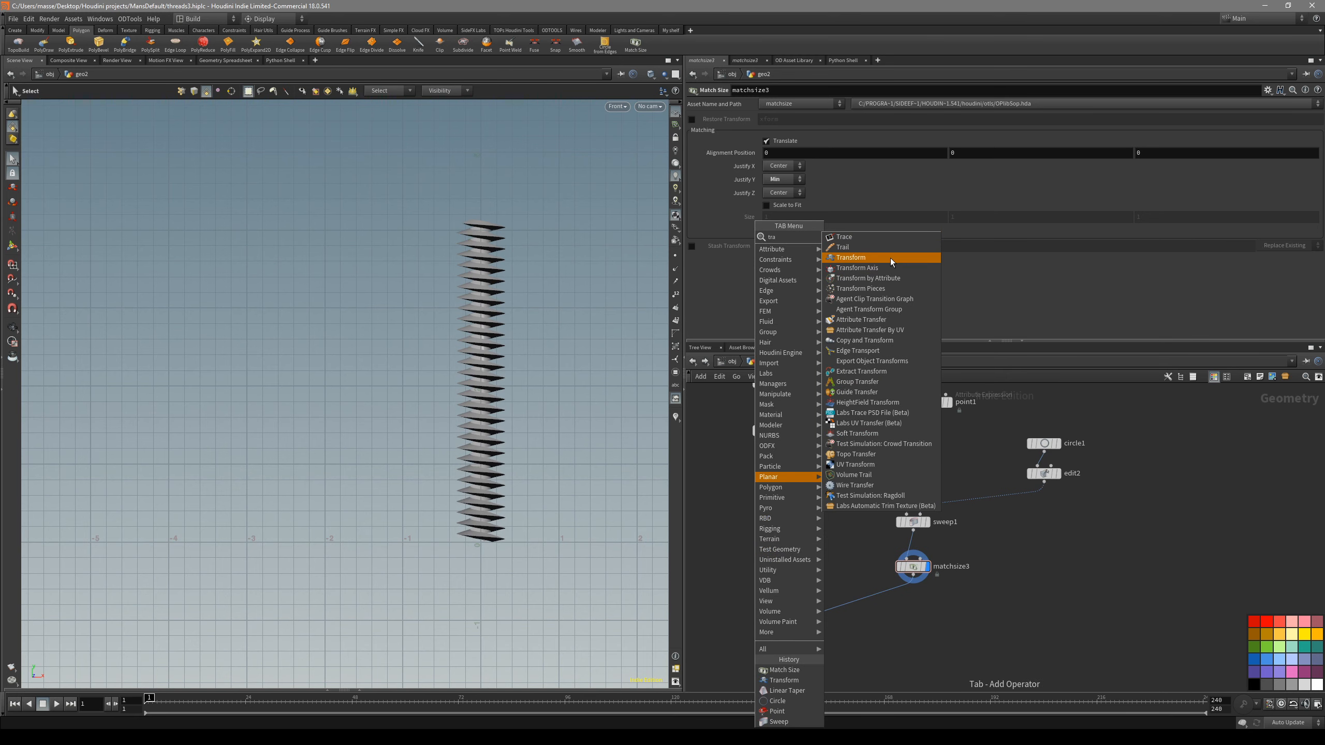
click(891, 259)
click(726, 558)
click(784, 431)
drag(803, 519, 719, 568)
click(739, 558)
key(Return)
drag(481, 520, 481, 533)
key(ctrl+z)
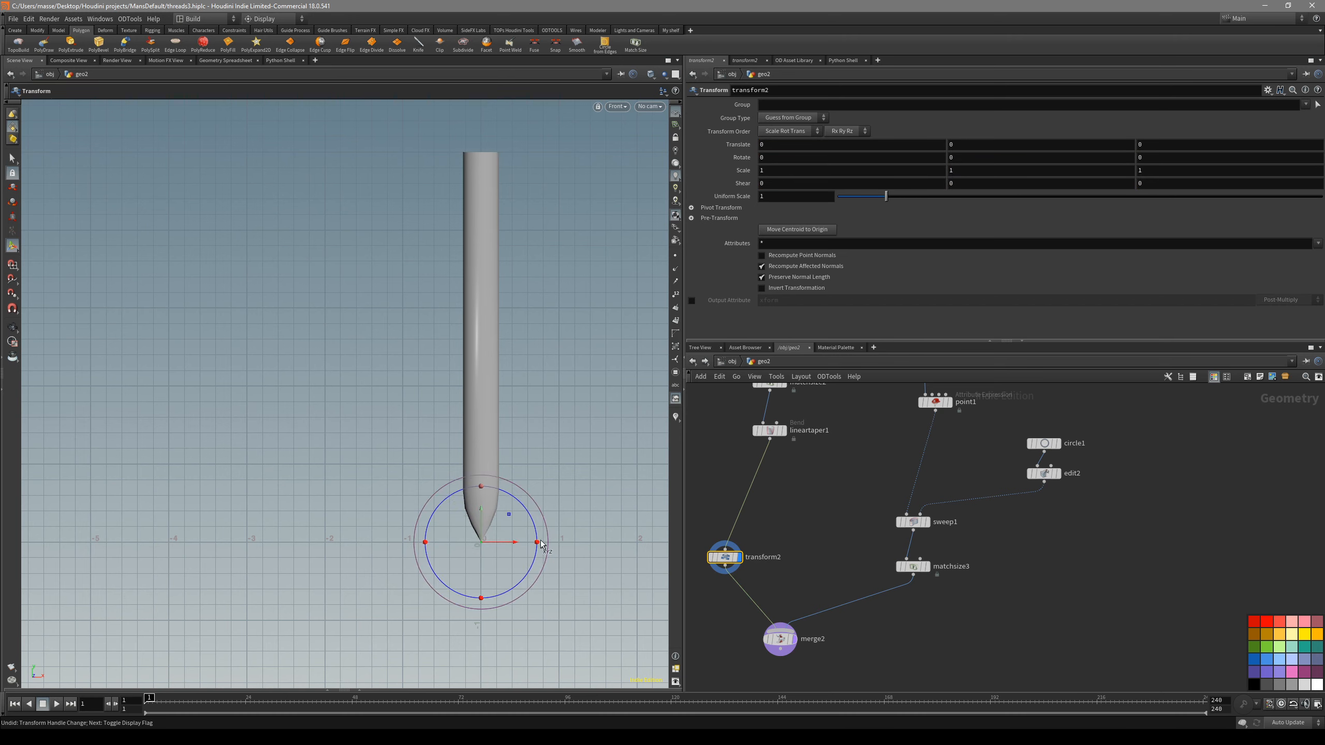
- Examine the thread output of the Match Size node, then display the shaft and thread together from the Merge node
scroll(525, 539, up, 2)
click(913, 566)
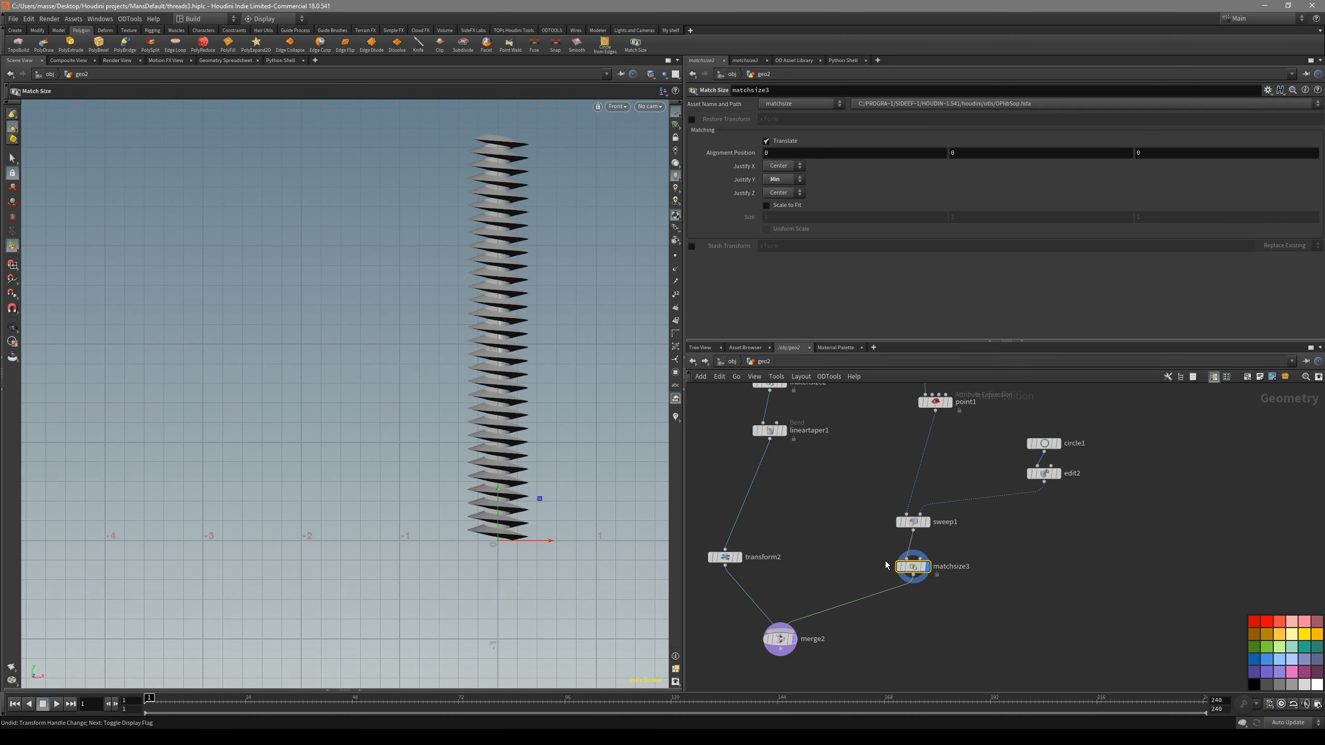
scroll(527, 521, up, 2)
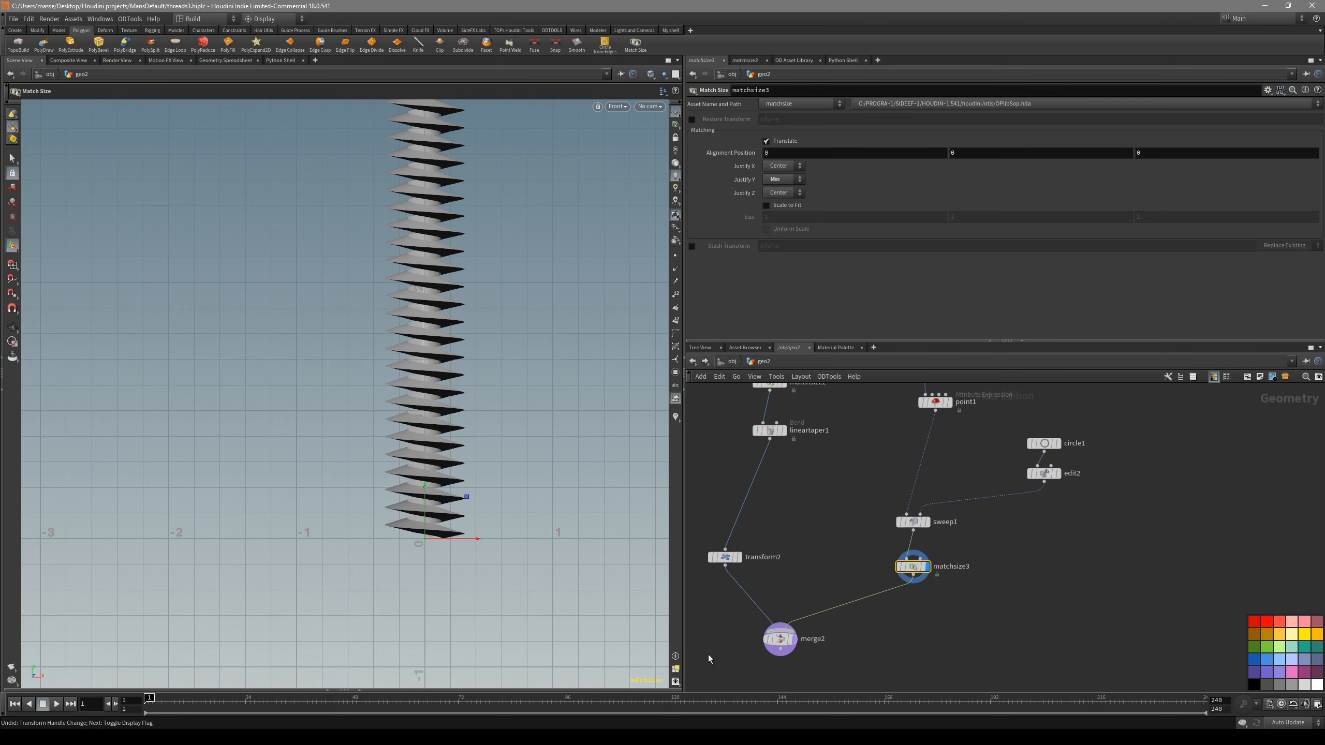
alt+middle_drag(485, 458, 436, 510)
scroll(436, 509, down, 2)
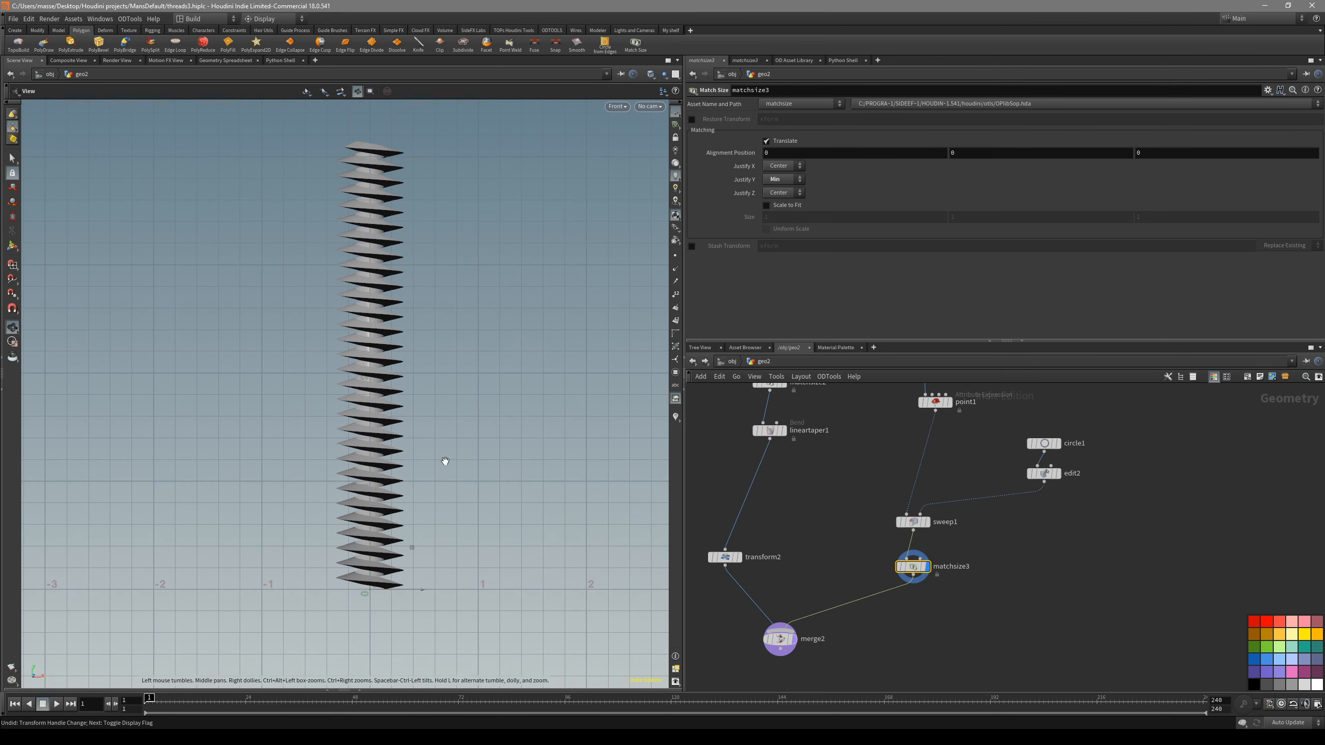
alt+middle_drag(443, 457, 456, 438)
alt+middle_drag(462, 538, 488, 583)
click(794, 638)
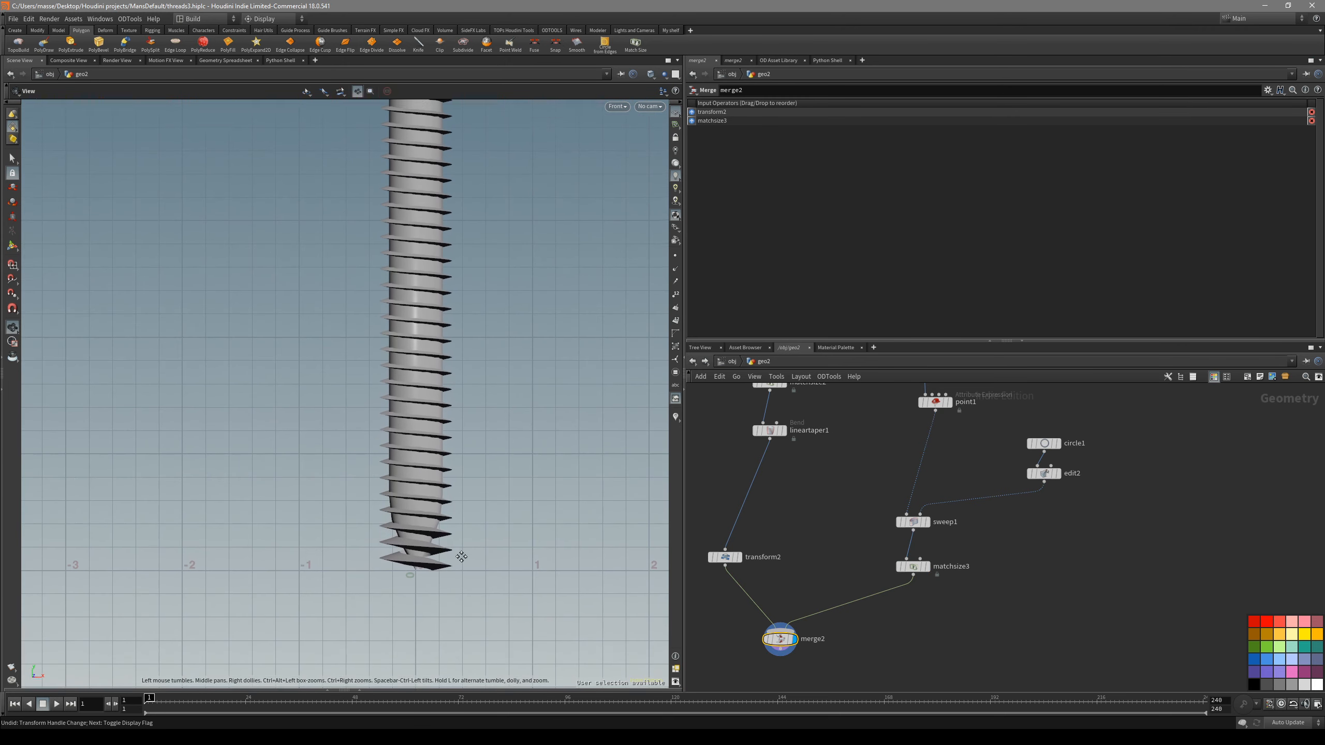
- Insert a new Linear Taper node between the thread's Match Size node and the Merge
scroll(488, 582, up, 1)
key(Tab)
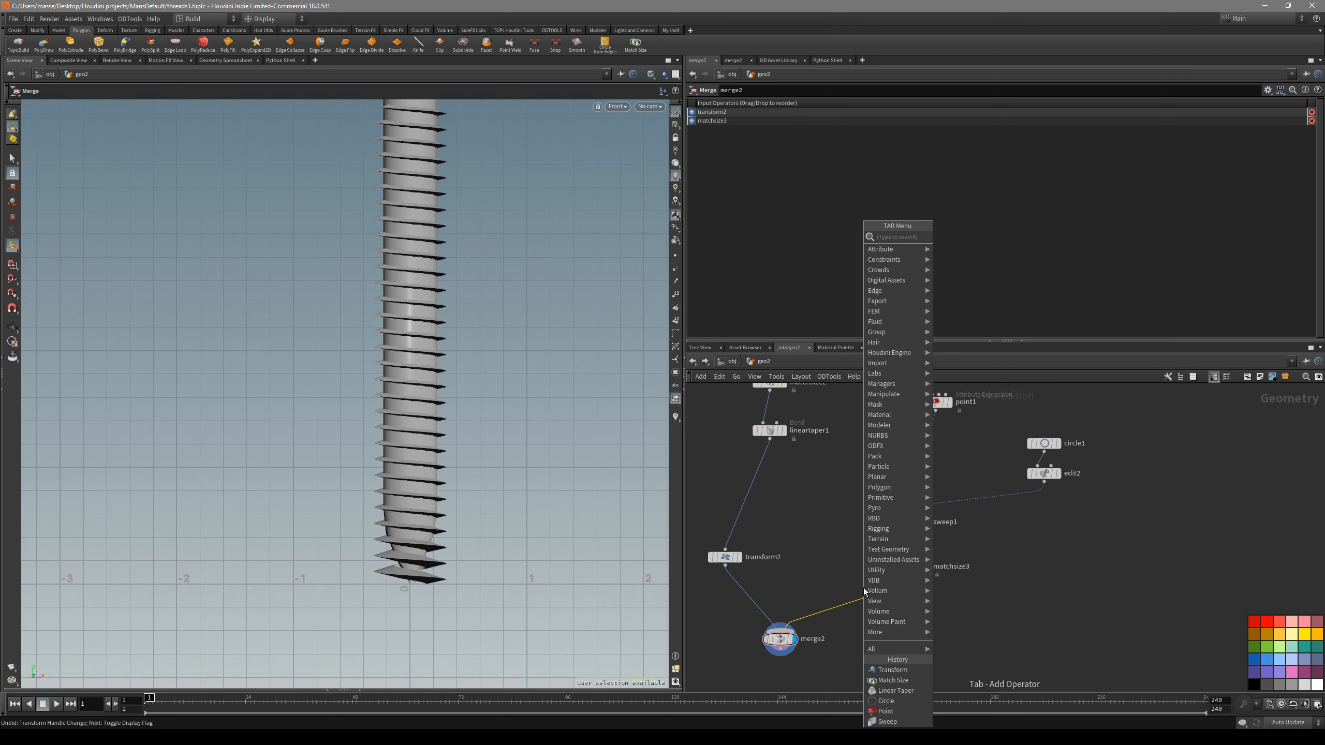
text(tap)
key(Return)
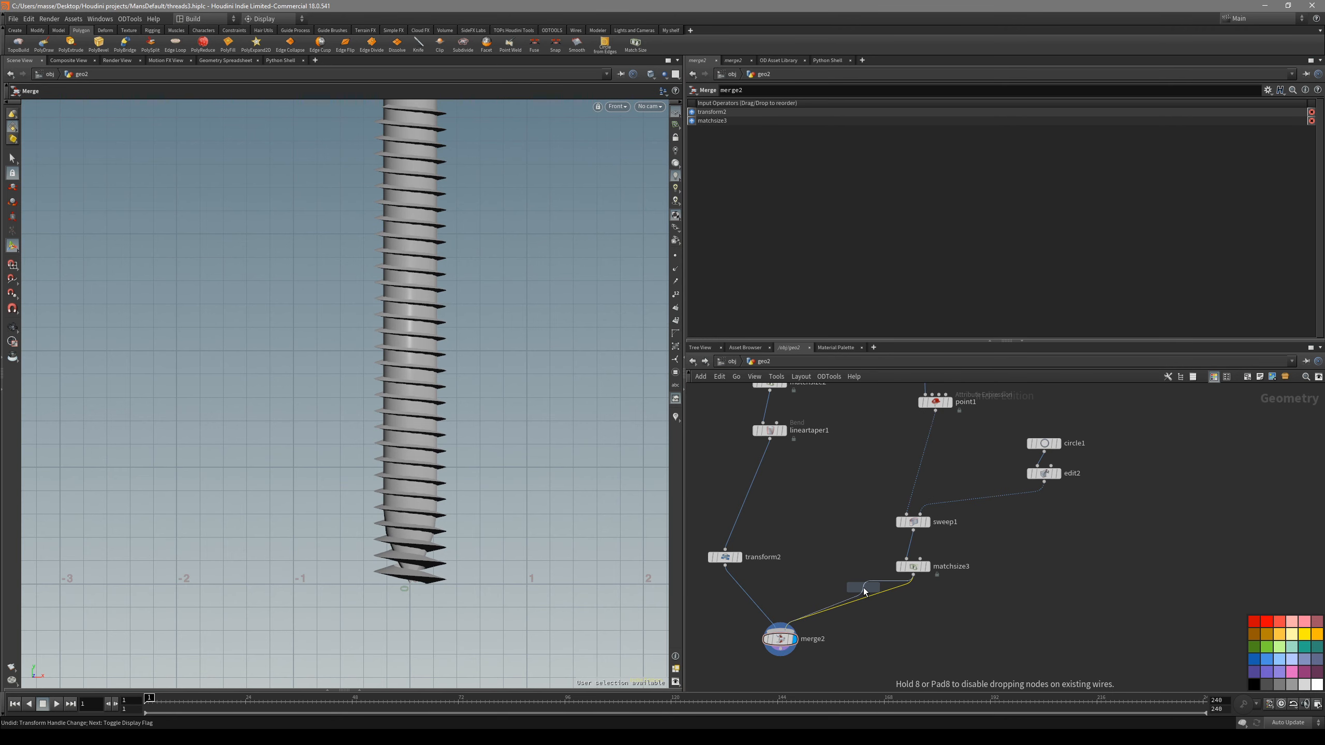
click(847, 601)
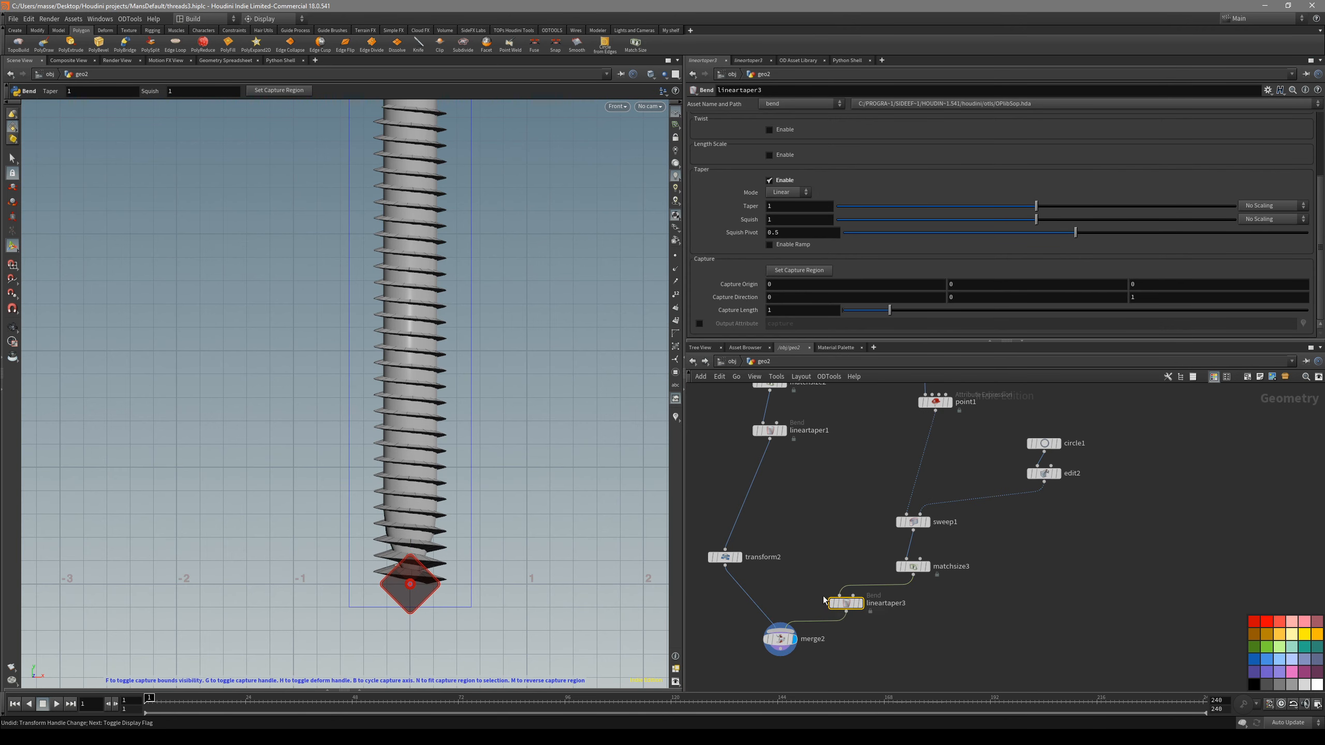
- Display the new Linear Taper, fit its capture region to the thread, and orient its capture direction along Y
key(r)
key(n)
scroll(483, 455, down, 2)
key(b)
alt+middle_drag(470, 461, 473, 482)
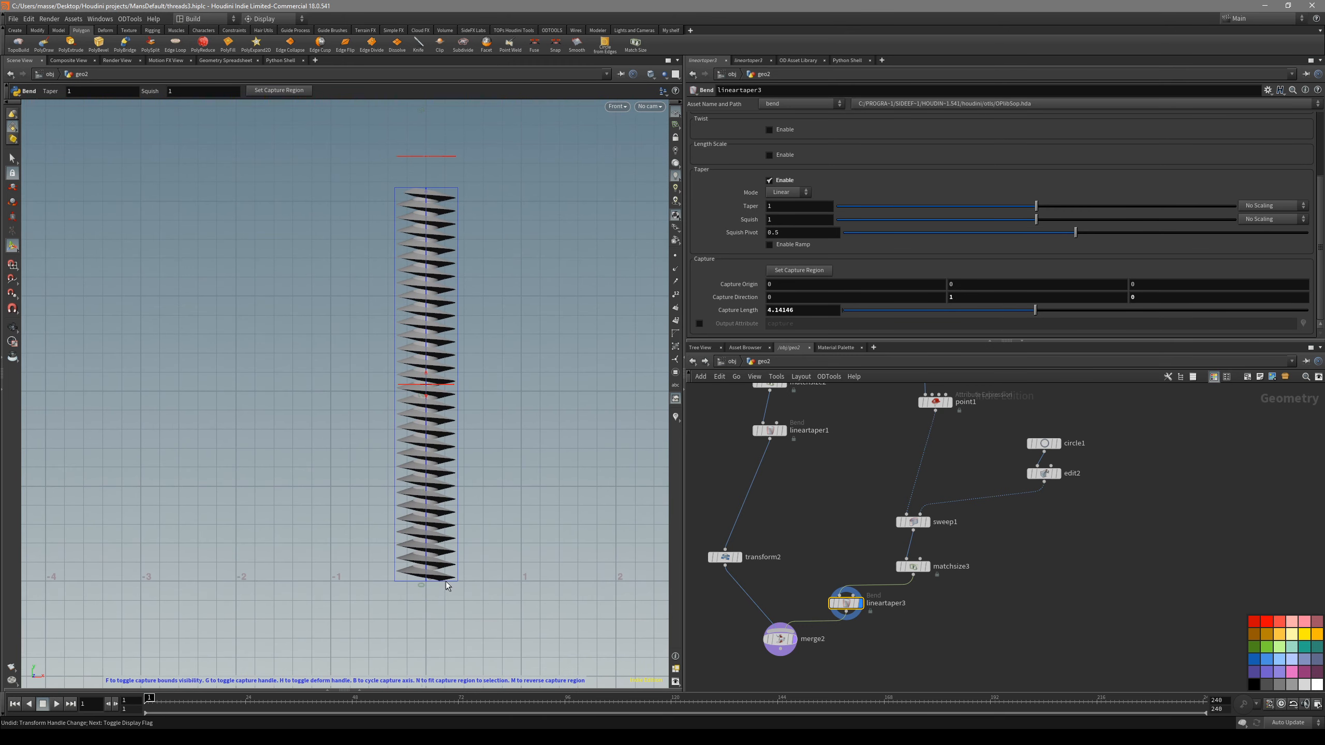
- Check the fitted capture region against the thread's lower end
scroll(490, 553, up, 2)
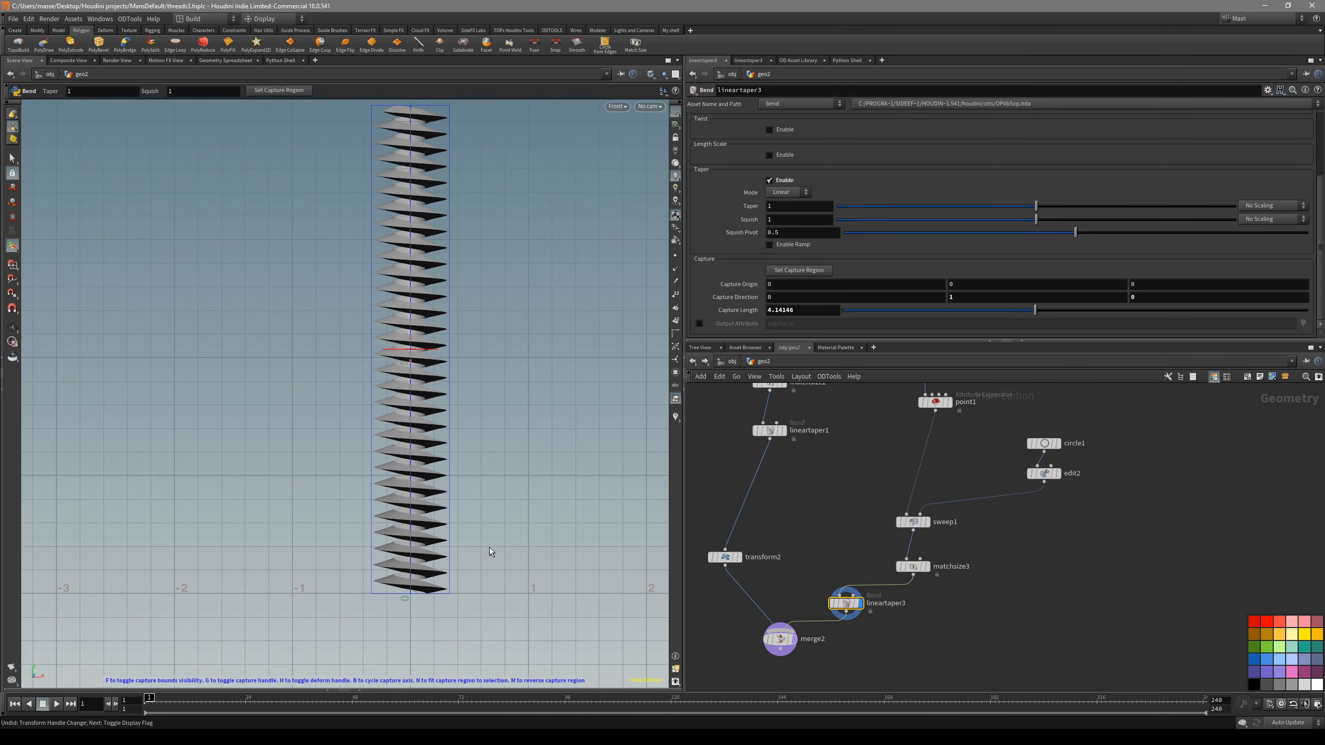
alt+middle_drag(481, 532, 473, 594)
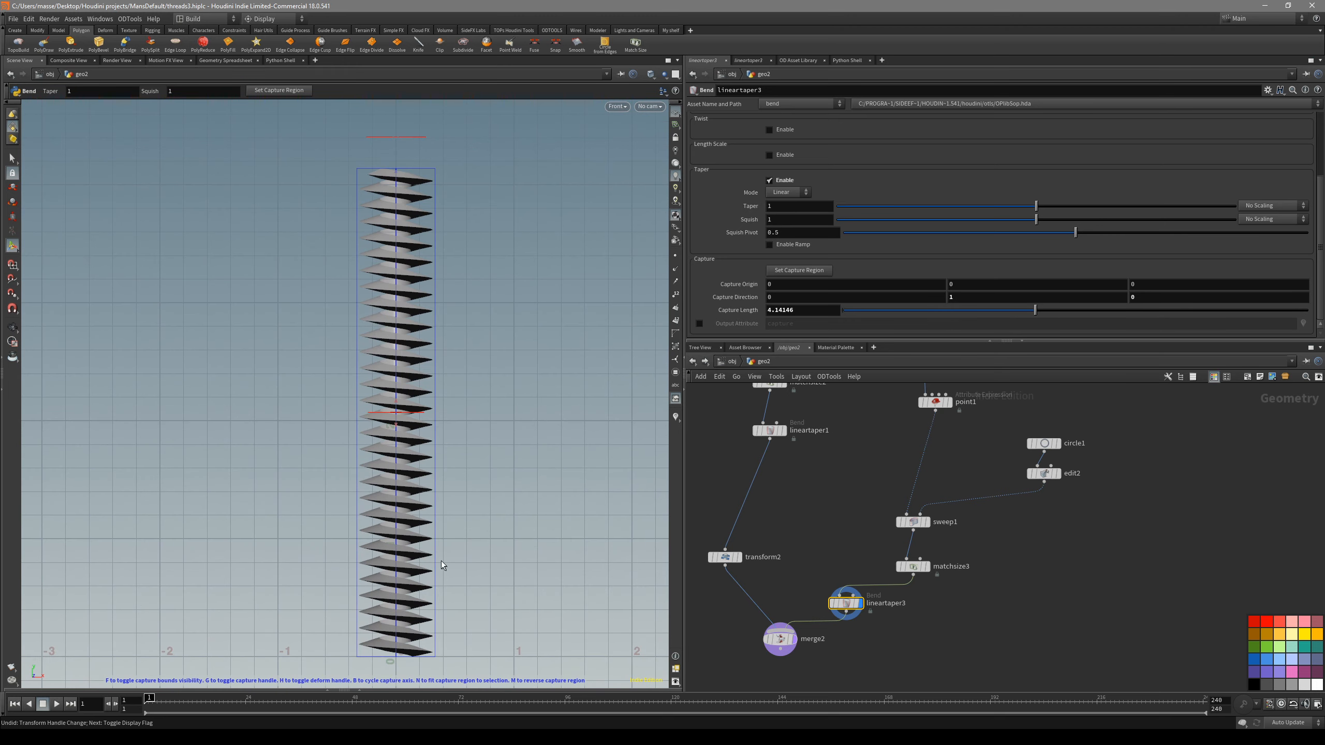
alt+middle_drag(386, 647, 382, 614)
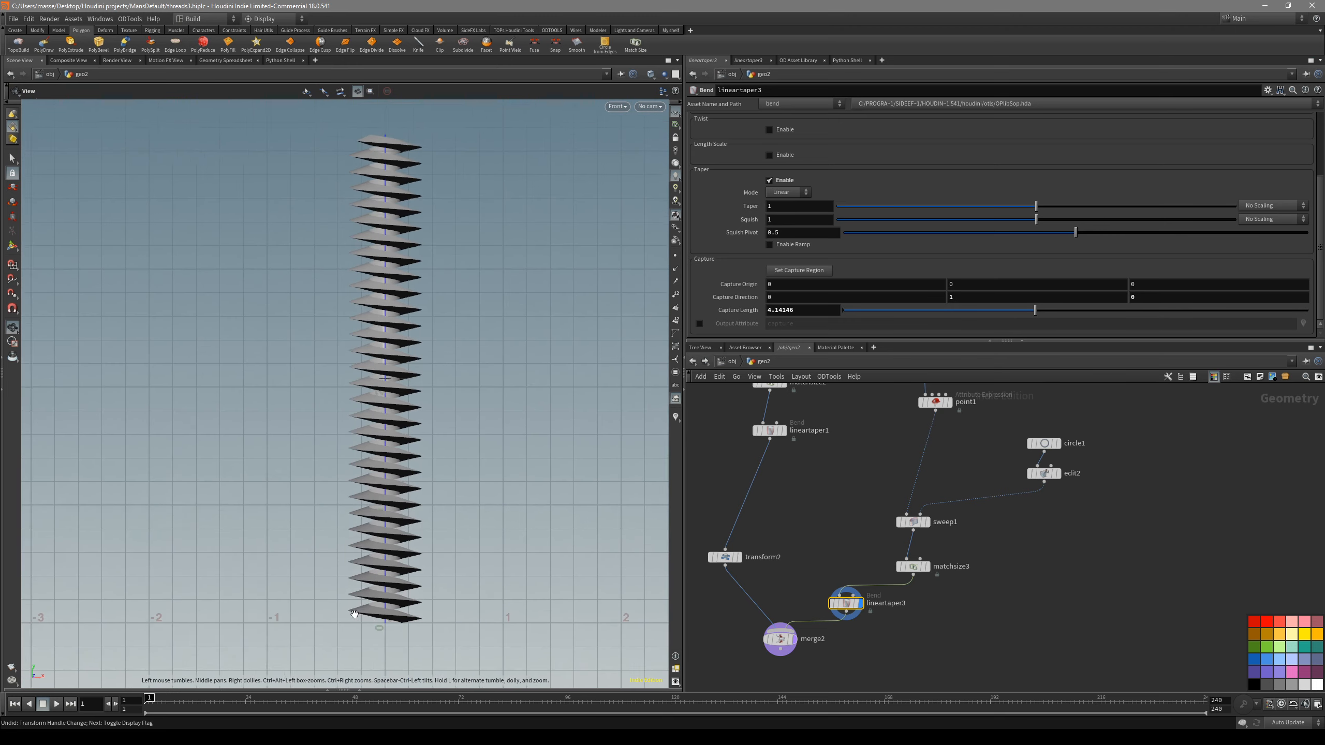
scroll(432, 619, up, 3)
middle_drag(792, 571, 766, 645)
scroll(766, 646, down, 2)
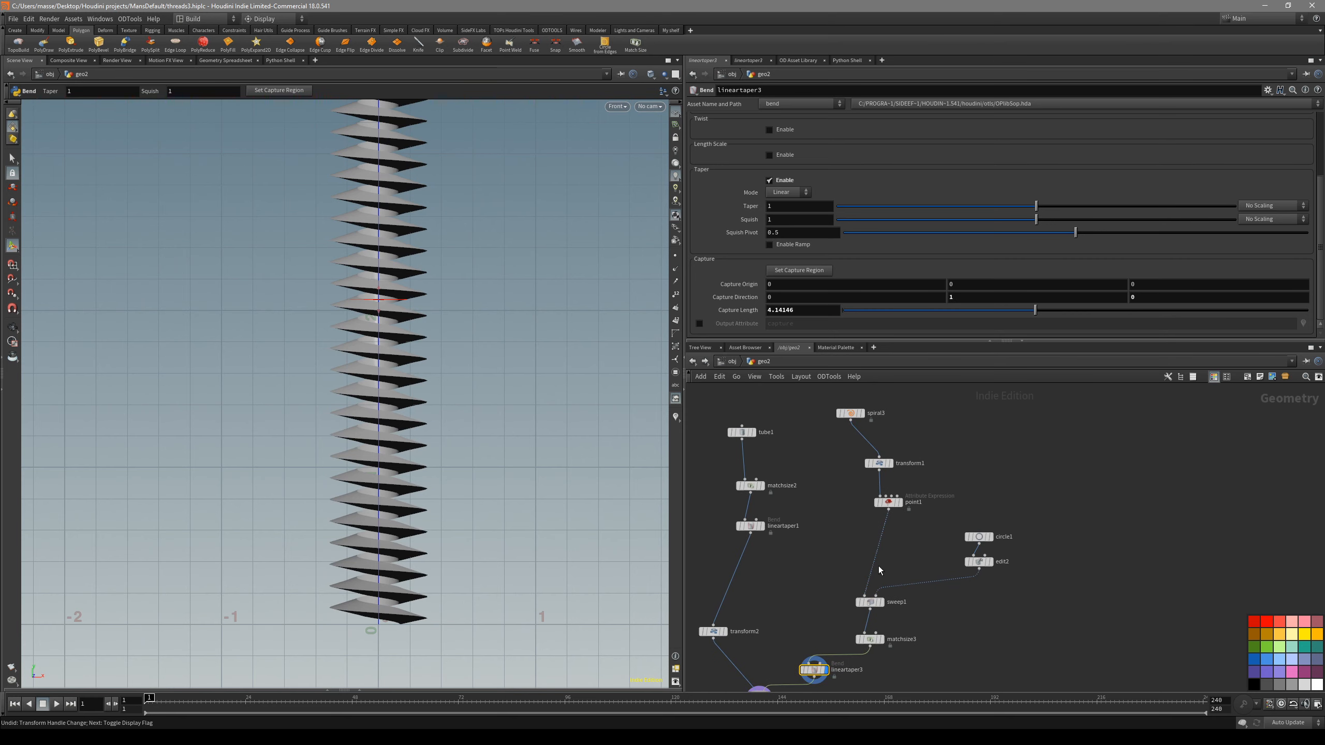
- Trace the thread upstream by displaying the Sweep, the point expression and the spiral's Transform node in turn
scroll(922, 626, up, 3)
click(855, 587)
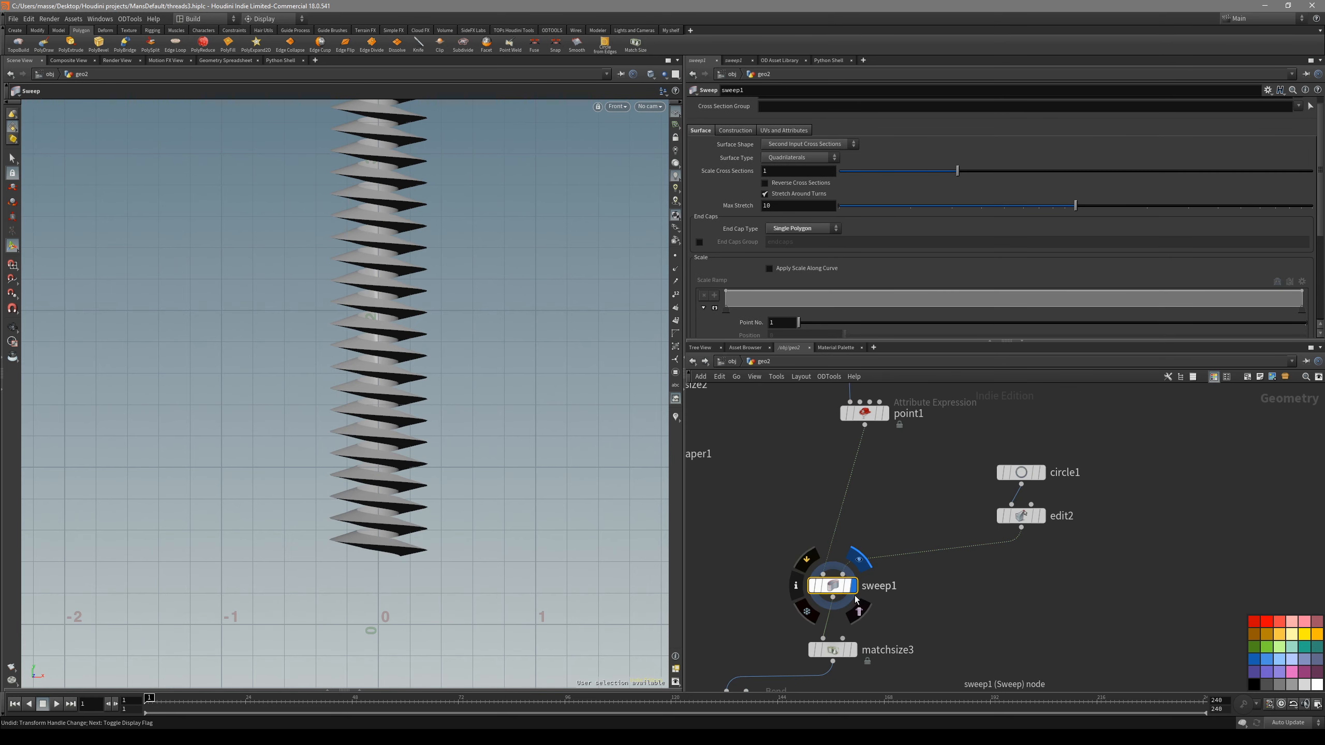
click(839, 416)
key(r)
middle_drag(817, 449, 797, 561)
click(817, 463)
key(r)
scroll(434, 525, up, 3)
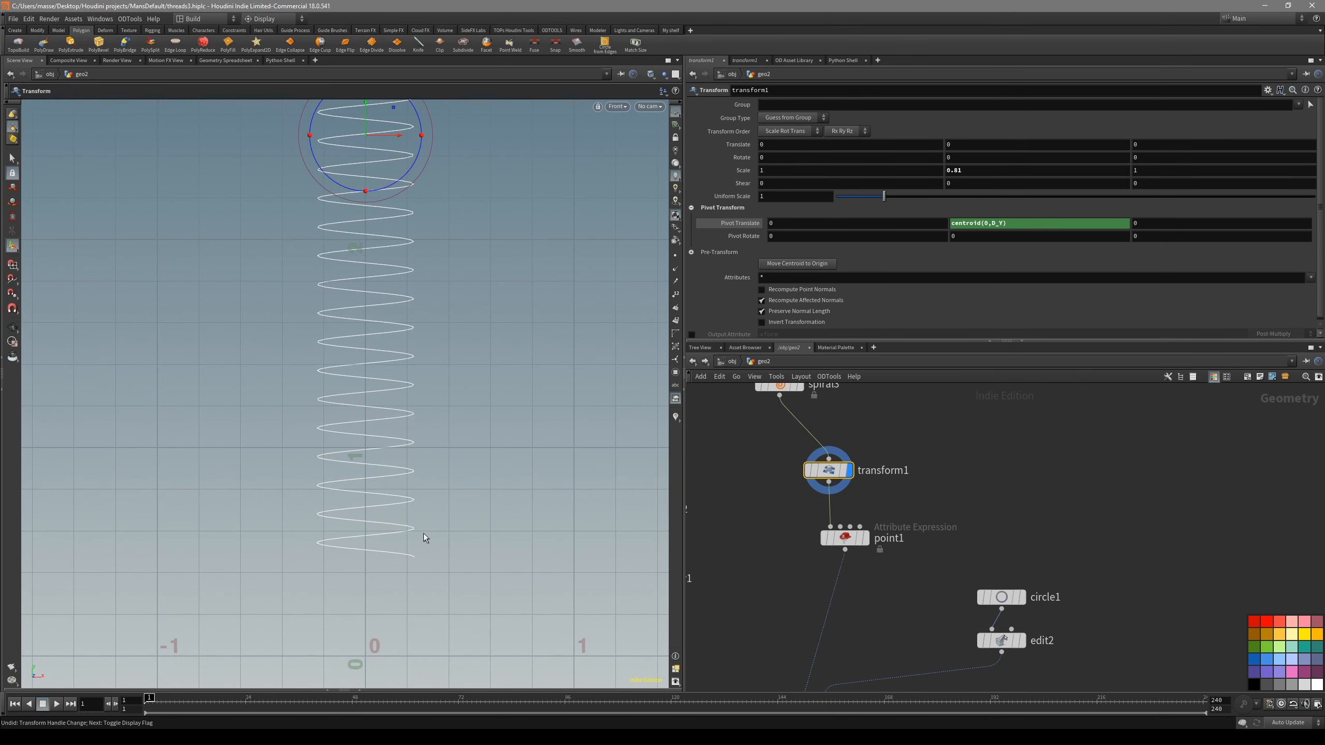
- Display the Sweep result, return to the thread's Linear Taper and examine the thread against its capture region over the full length
middle_drag(848, 624, 896, 506)
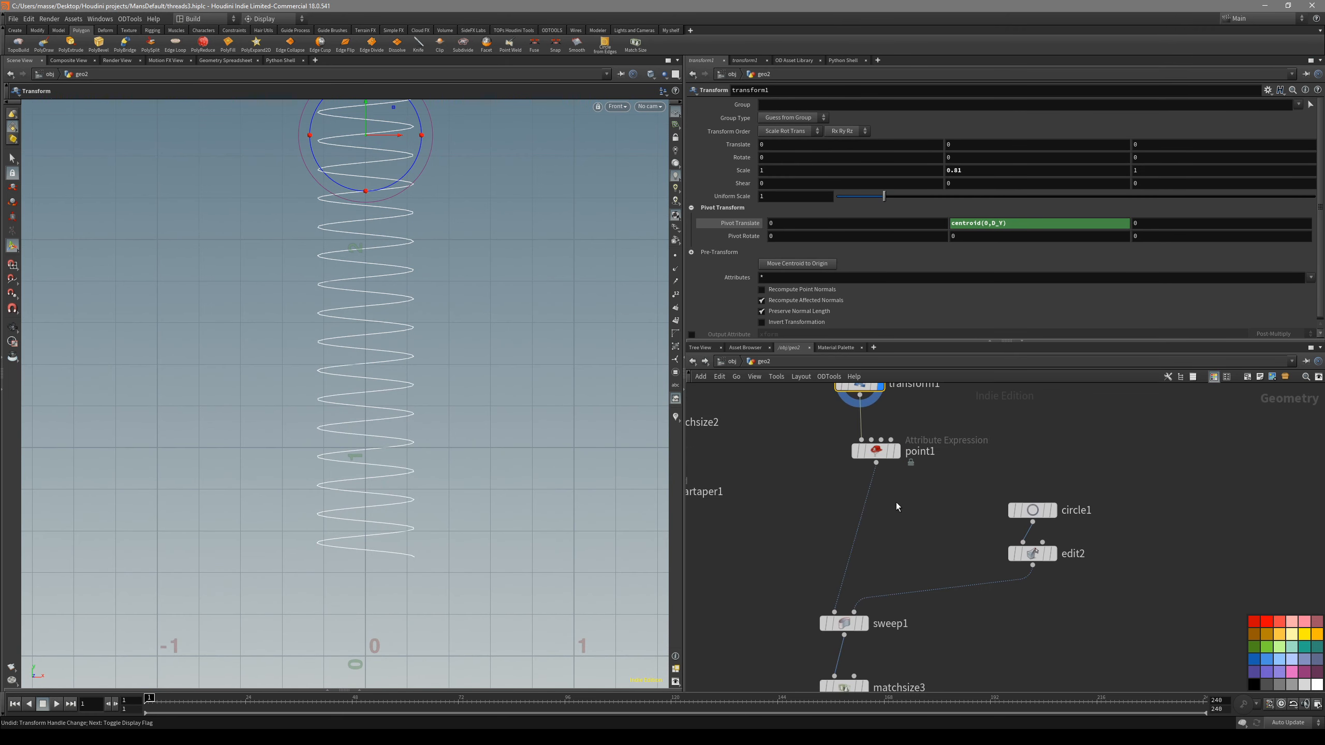
click(845, 623)
key(r)
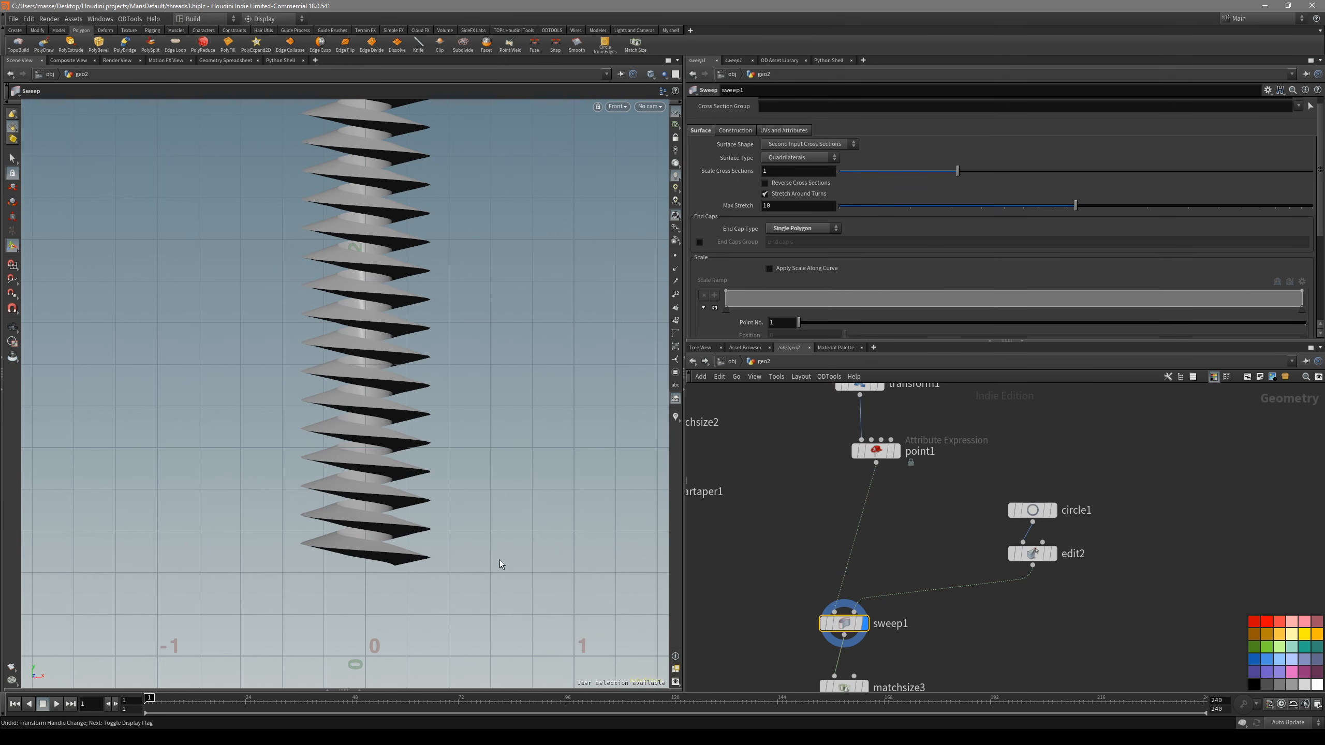
scroll(841, 537, down, 2)
middle_drag(777, 606, 845, 481)
click(843, 566)
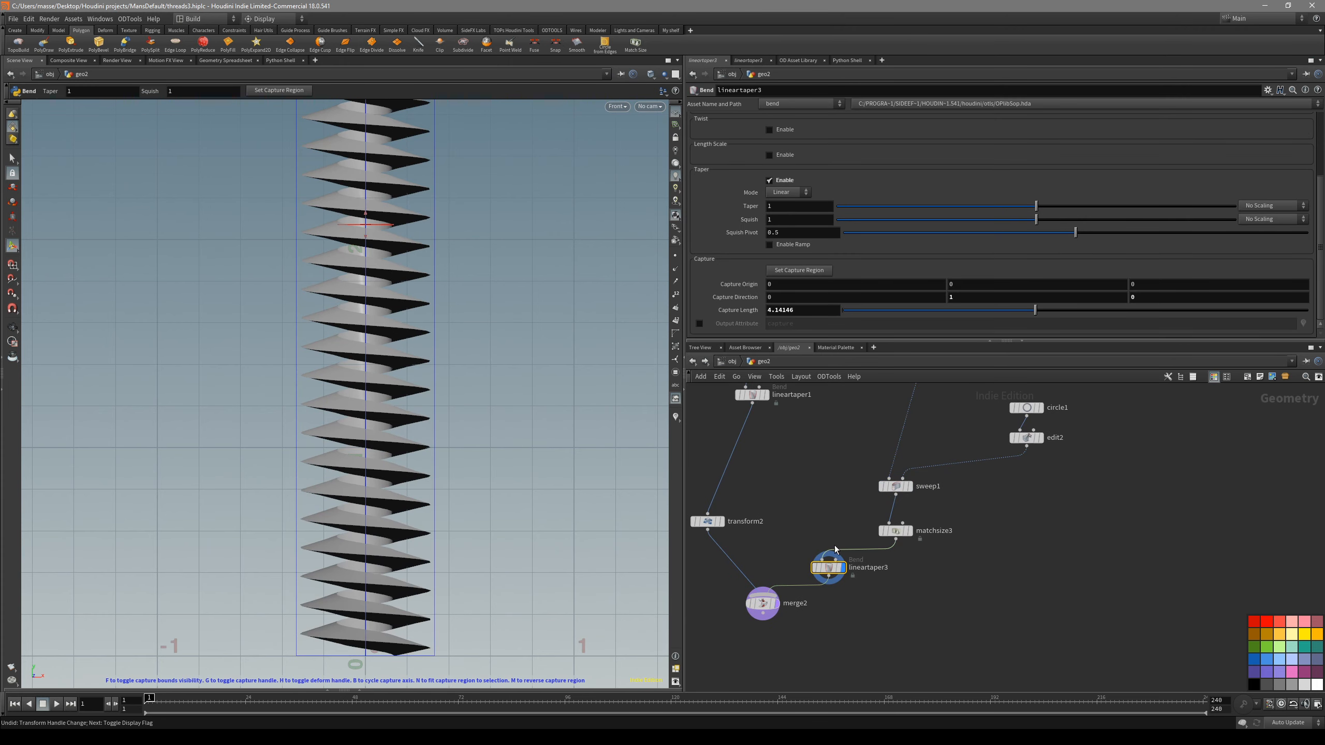
scroll(483, 591, down, 1)
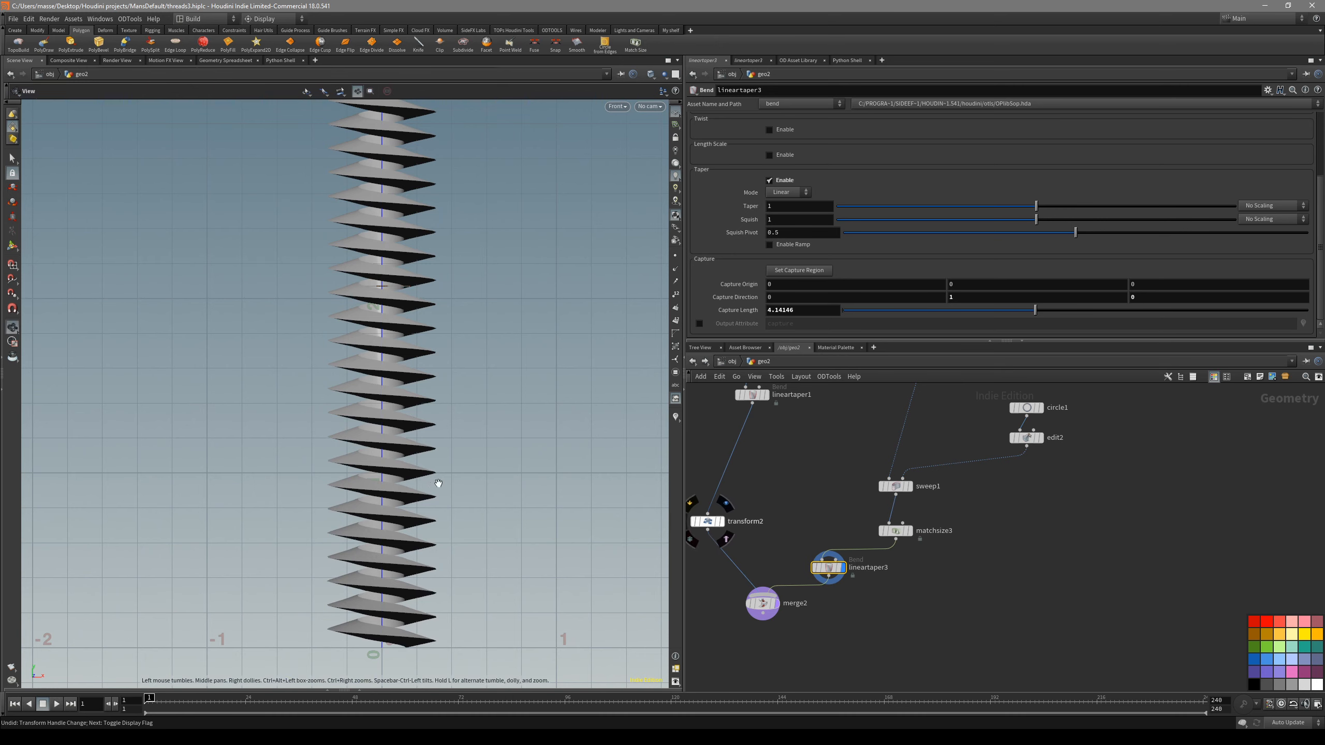
scroll(434, 494, down, 2)
scroll(467, 322, down, 1)
middle_drag(467, 323, 485, 423)
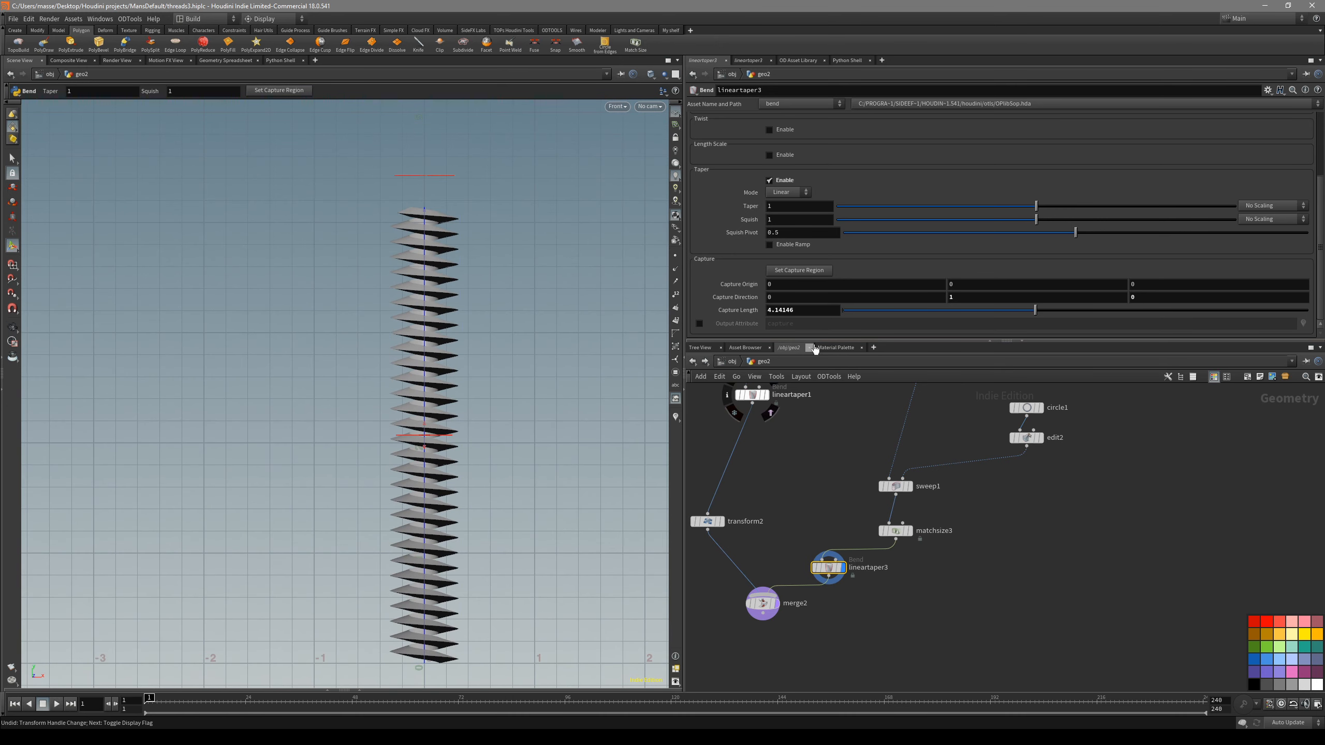
- Set the Capture Length of the thread's Linear Taper to the expression bbox(0,D_YSIZE)
click(807, 309)
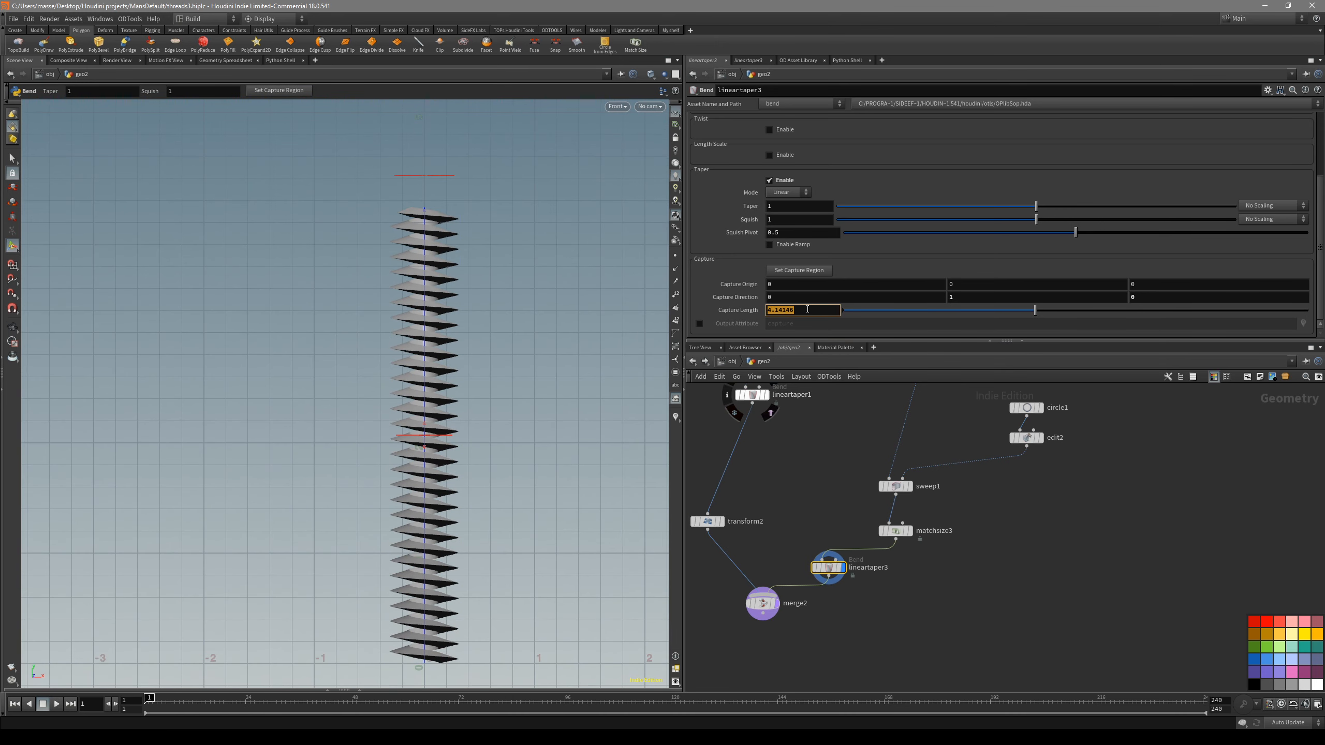
text(bbox)
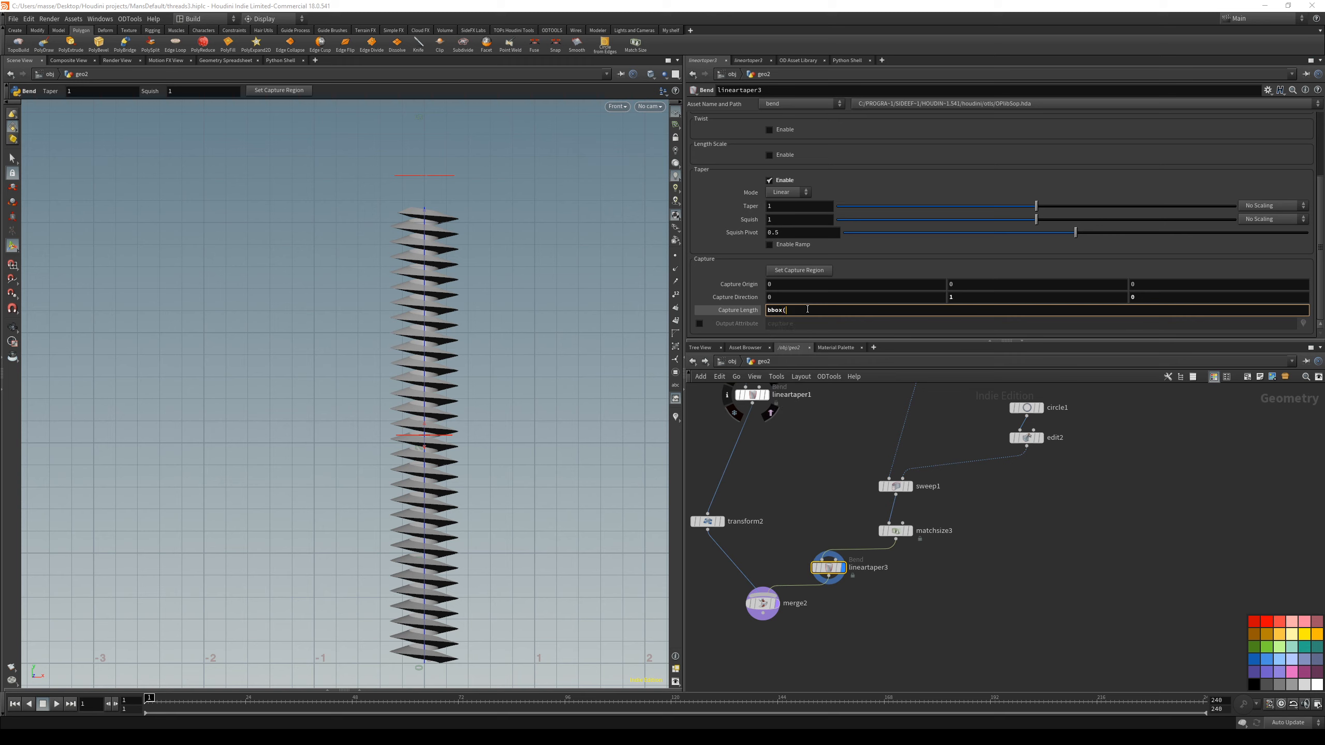
text((0,)
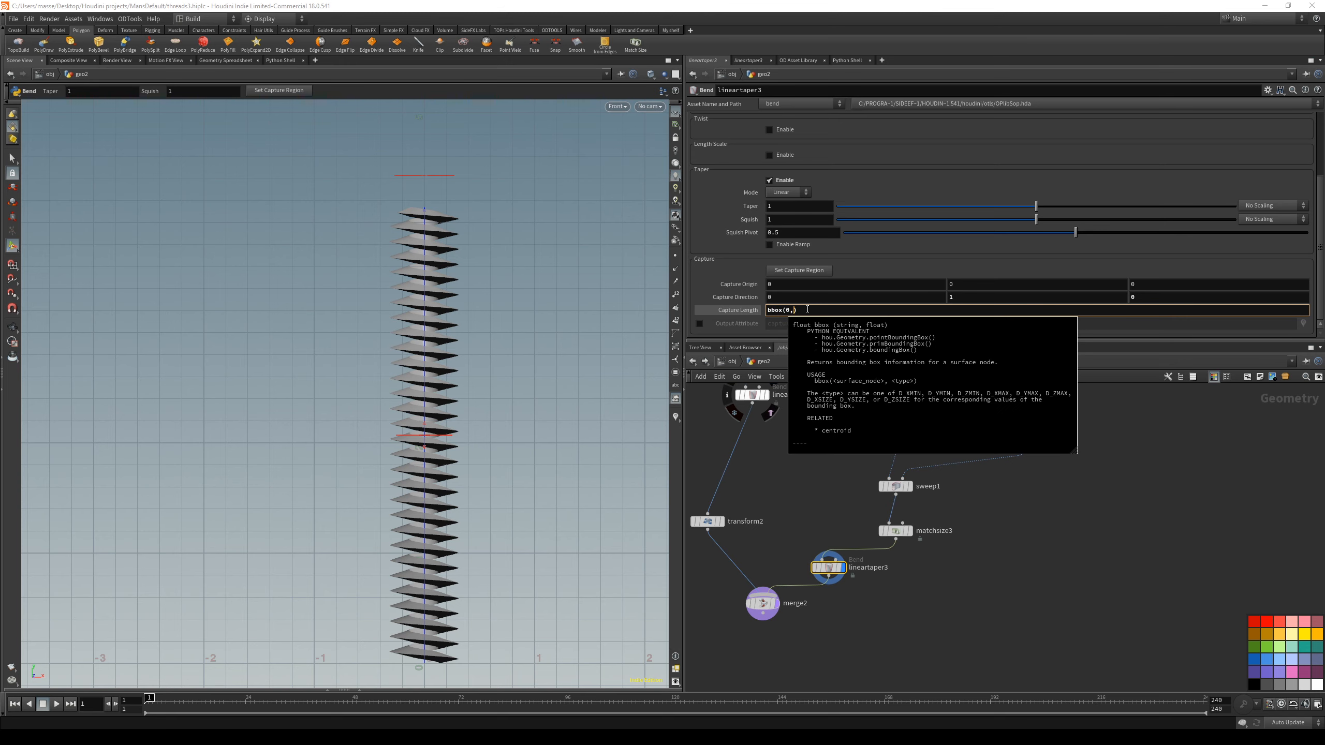
text(D_Y)
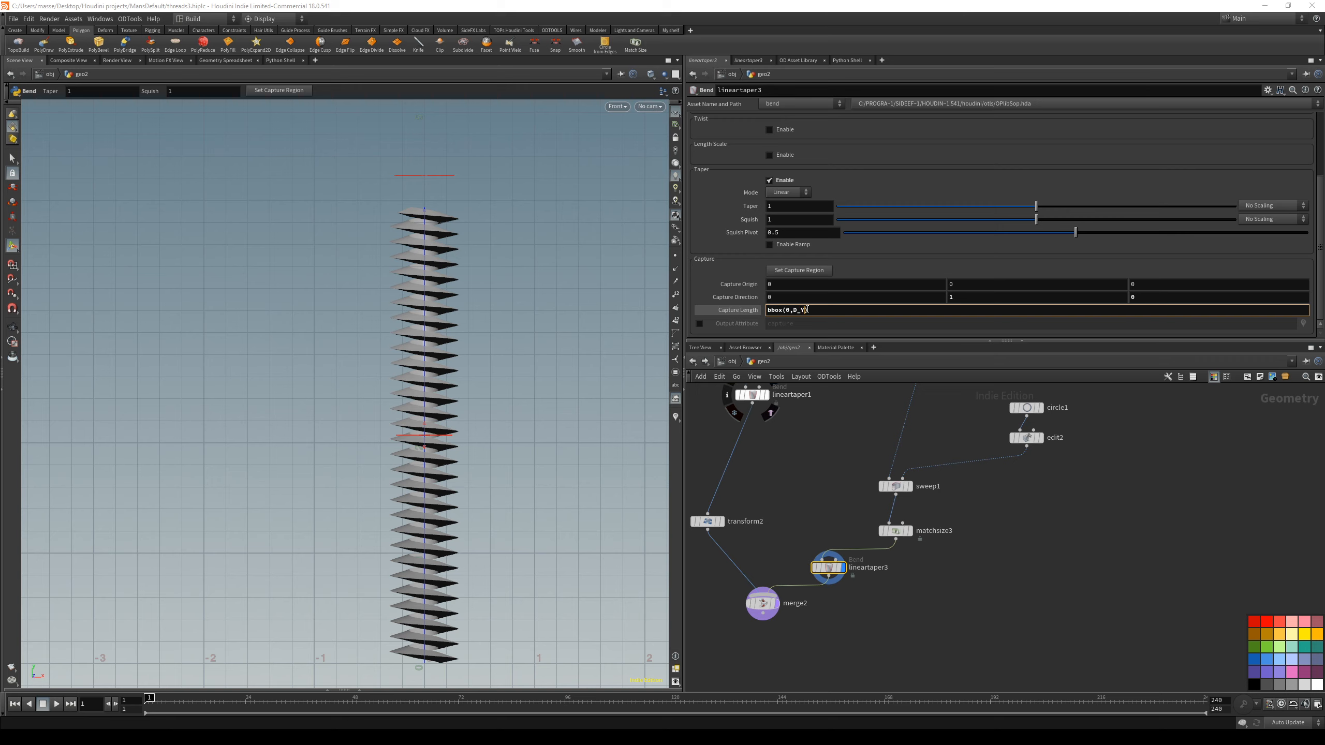
text(SIZE)
key(Return)
alt+middle_drag(544, 349, 526, 334)
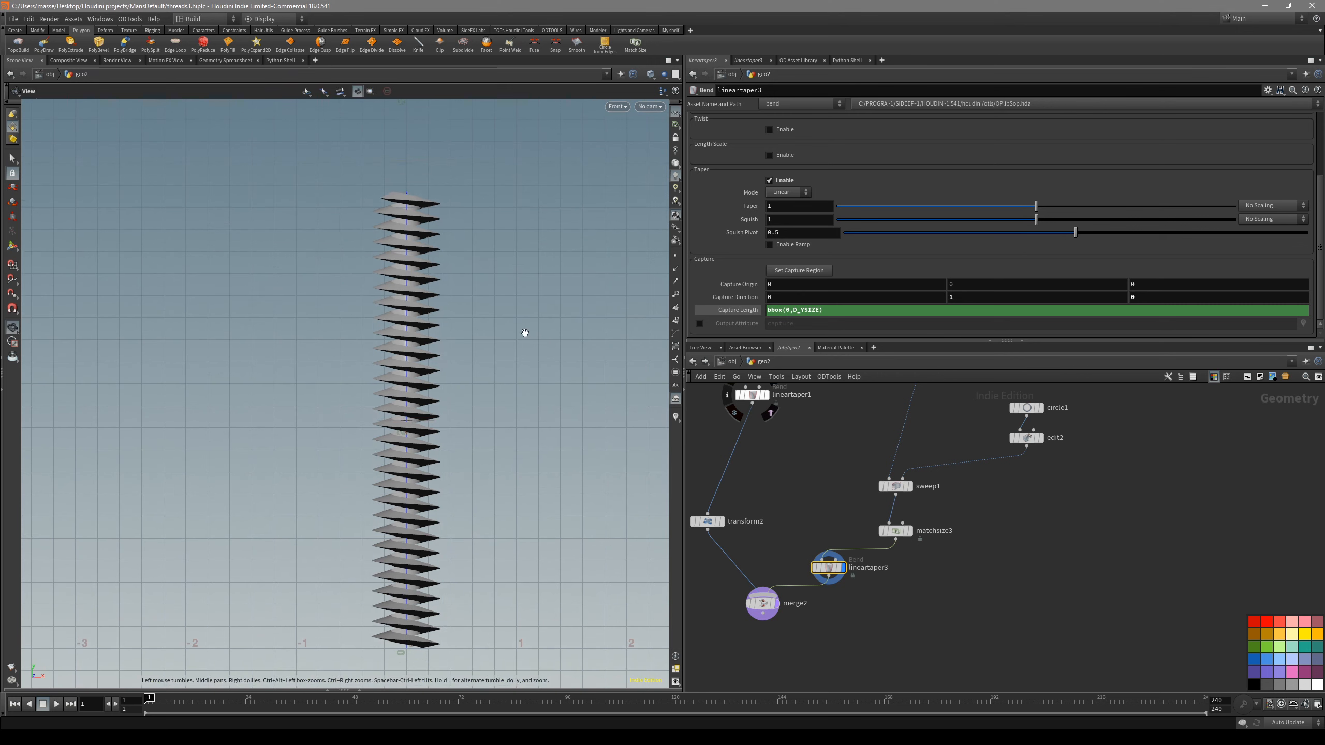
alt+middle_drag(462, 575, 460, 556)
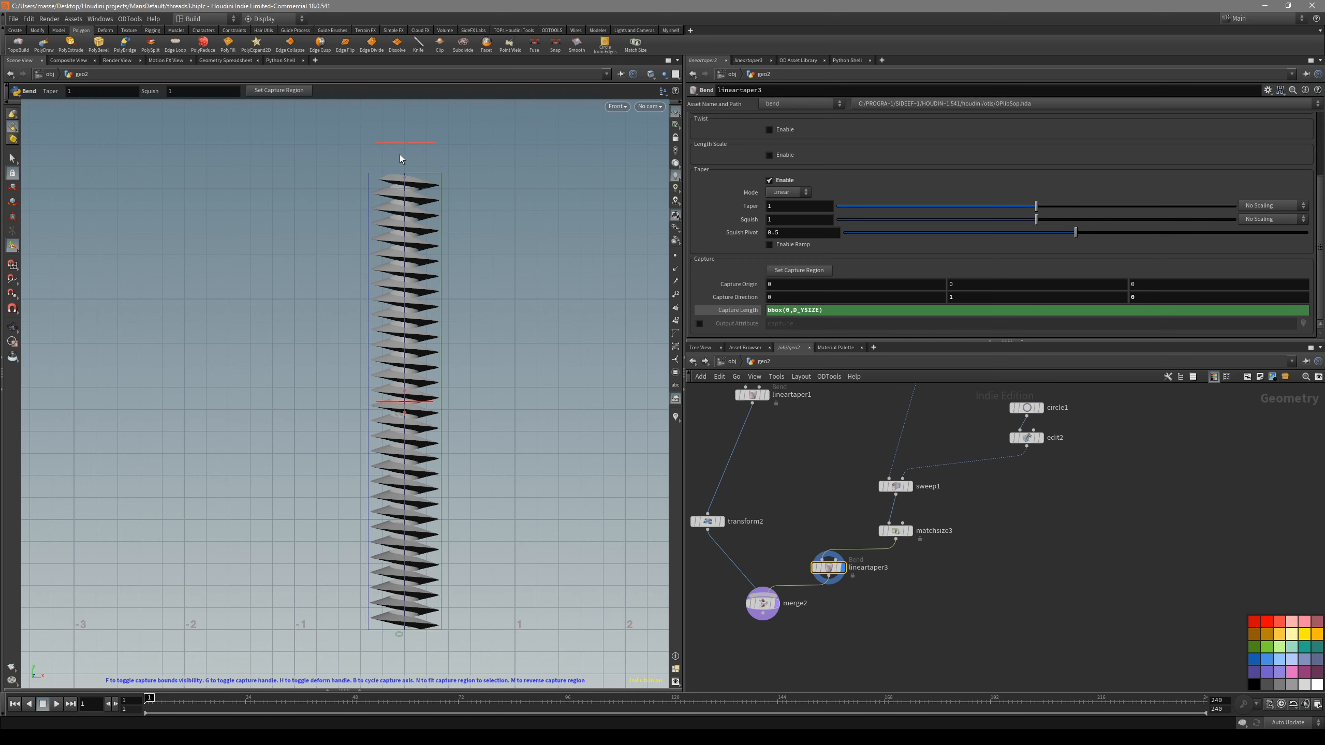
- Increase the Height of the shaft's Tube to about 6.32
middle_drag(843, 532, 831, 593)
middle_drag(811, 478, 867, 589)
drag(853, 491, 813, 452)
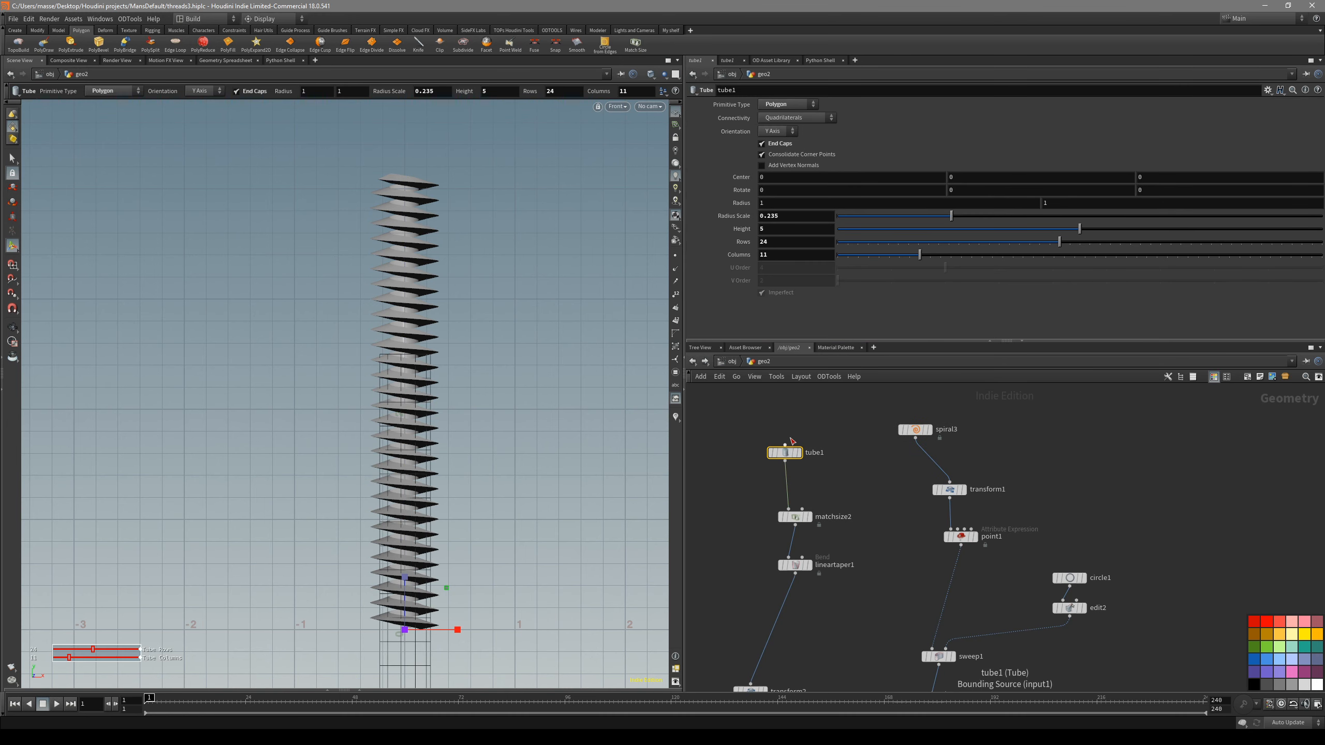
drag(1080, 229, 1155, 228)
- Reselect the thread's Linear Taper and check its capture region against both ends of the lengthened thread
middle_drag(882, 575, 859, 418)
drag(849, 561, 847, 559)
alt+right_drag(526, 342, 366, 362)
alt+middle_drag(492, 304, 472, 332)
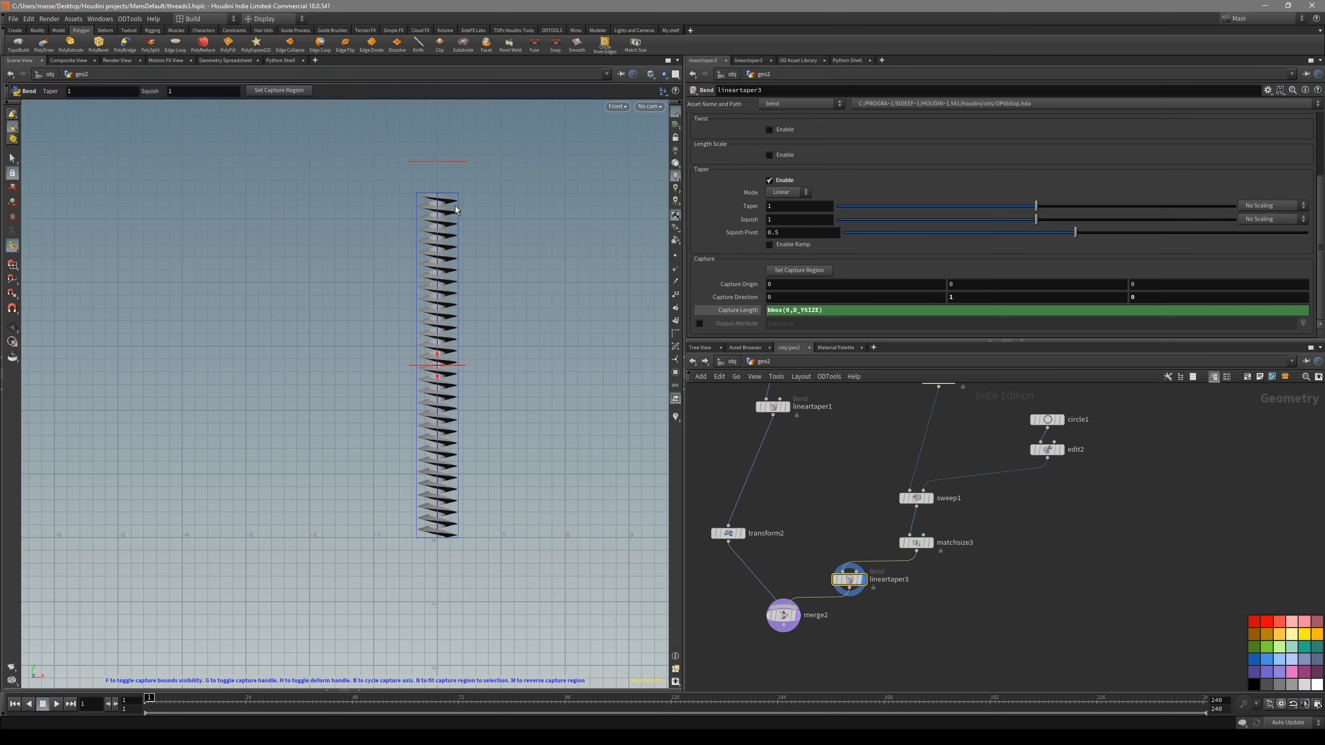
alt+middle_drag(435, 416, 413, 385)
alt+right_drag(475, 368, 535, 372)
alt+middle_drag(482, 358, 413, 403)
alt+right_drag(412, 403, 358, 429)
alt+middle_drag(375, 556, 367, 494)
alt+right_drag(367, 494, 418, 498)
alt+middle_drag(418, 498, 414, 486)
alt+right_drag(357, 529, 494, 512)
alt+right_drag(401, 536, 357, 533)
alt+middle_drag(418, 474, 442, 508)
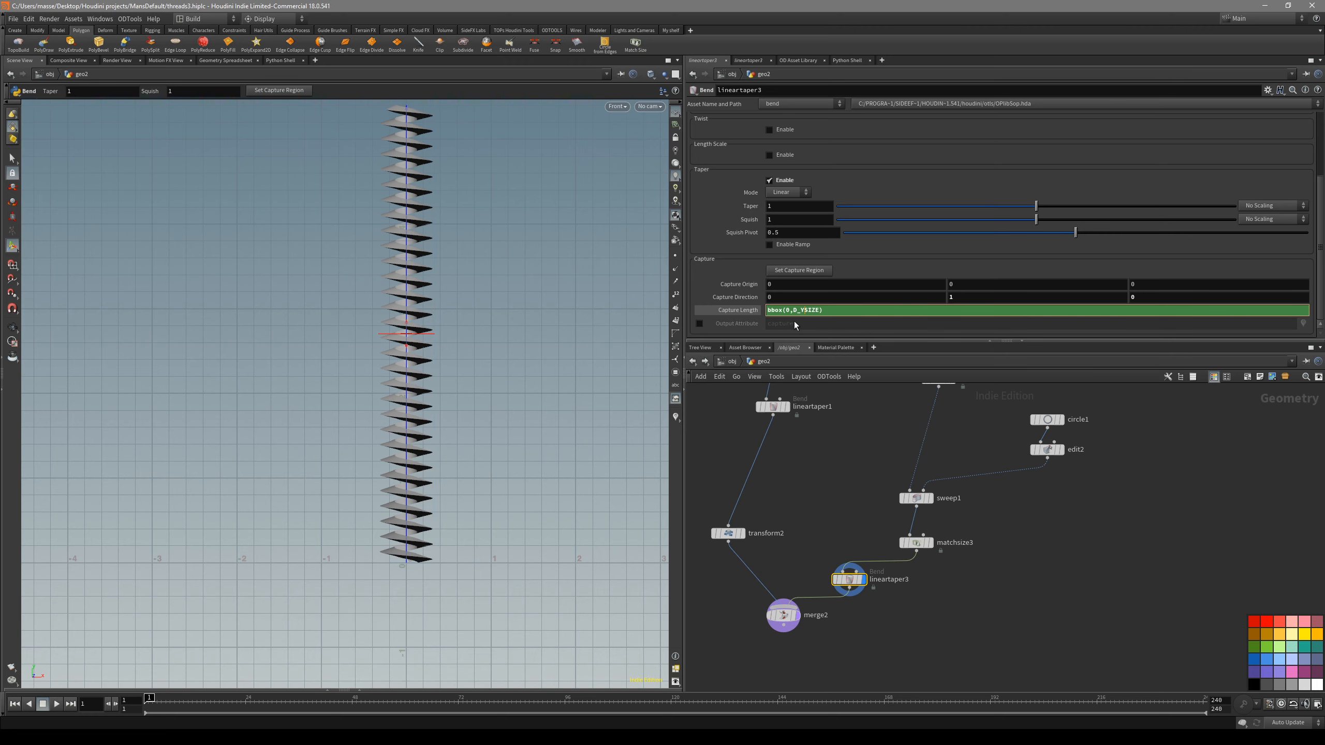
key(Return)
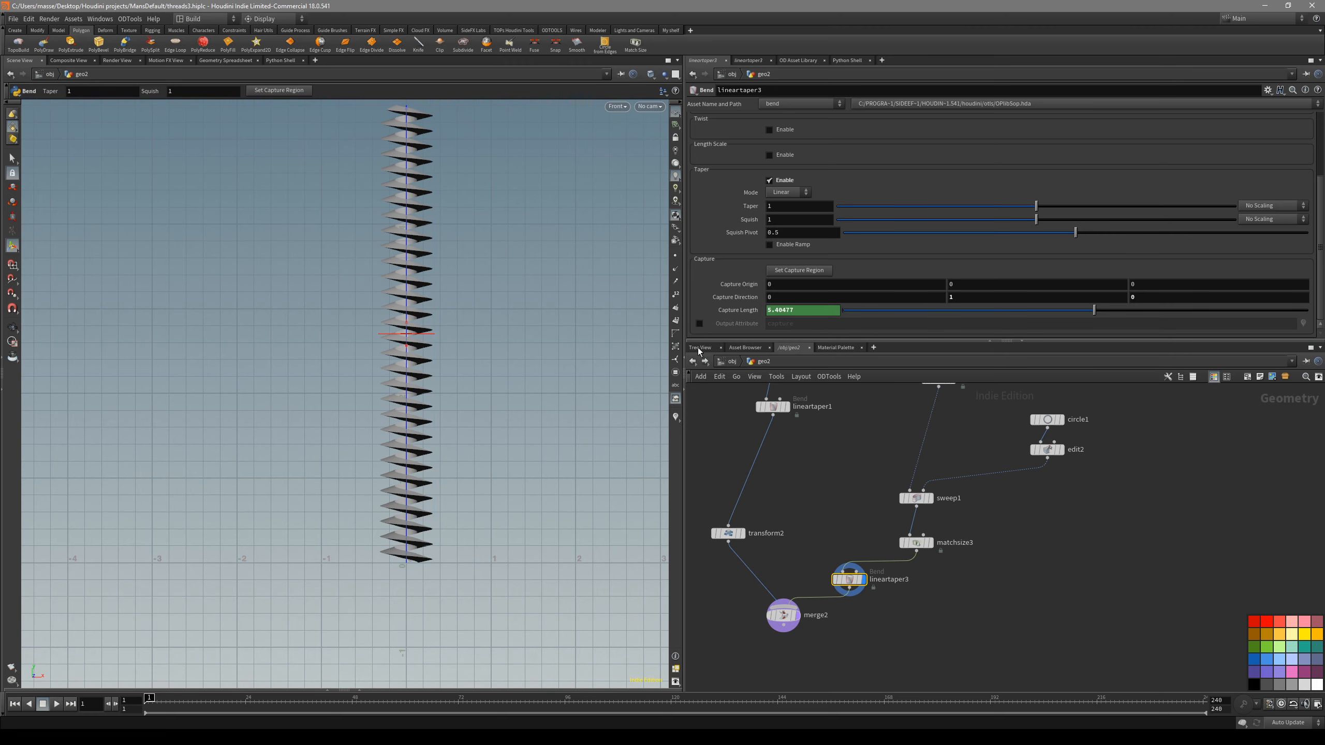
scroll(413, 558, up, 3)
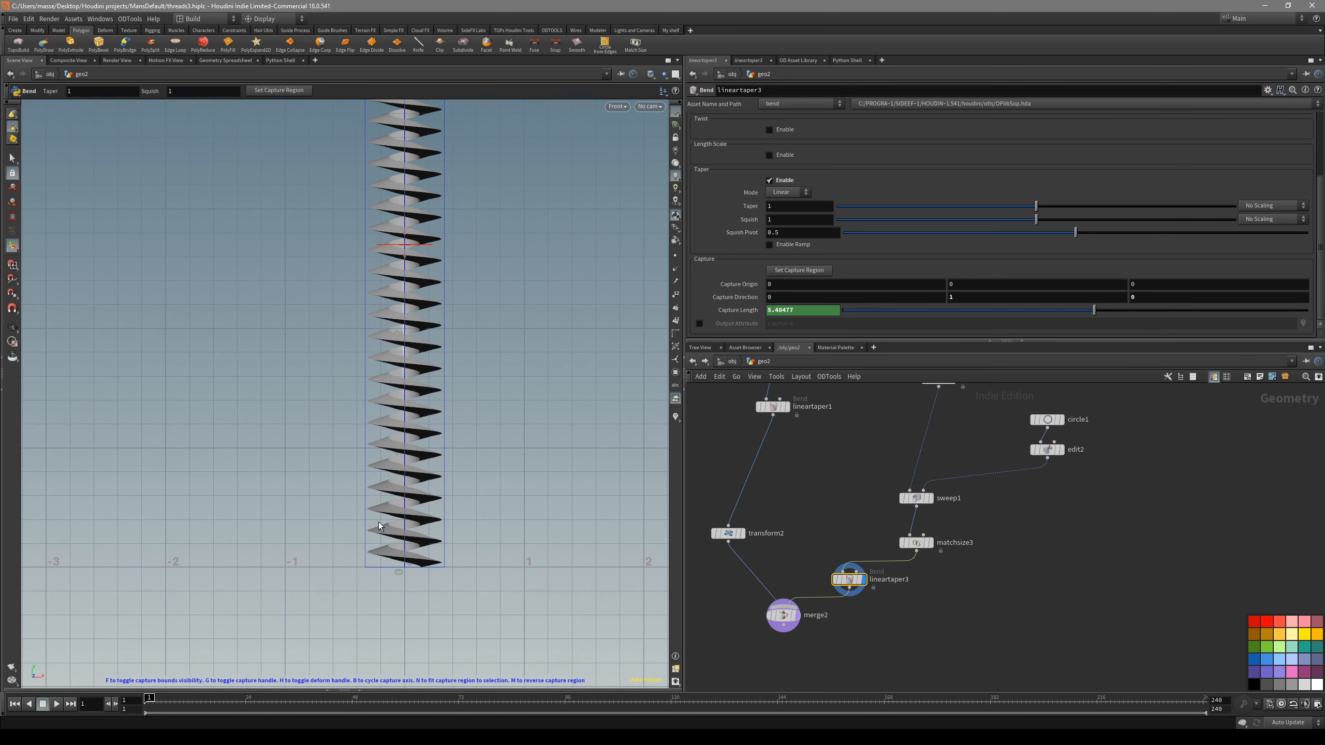
scroll(449, 533, down, 2)
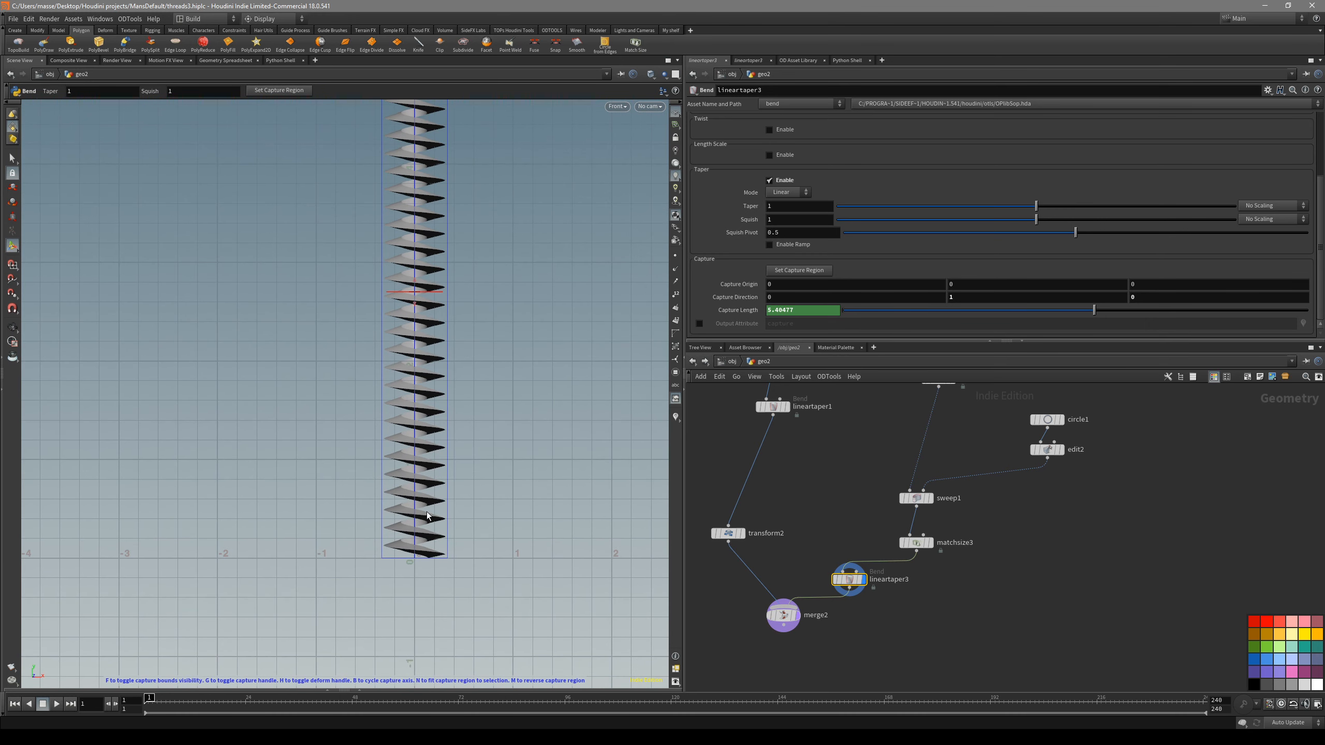
- Multiply the Linear Taper's Capture Length expression by 0.1, giving bbox(0,D_YSIZE) *0.1
click(833, 313)
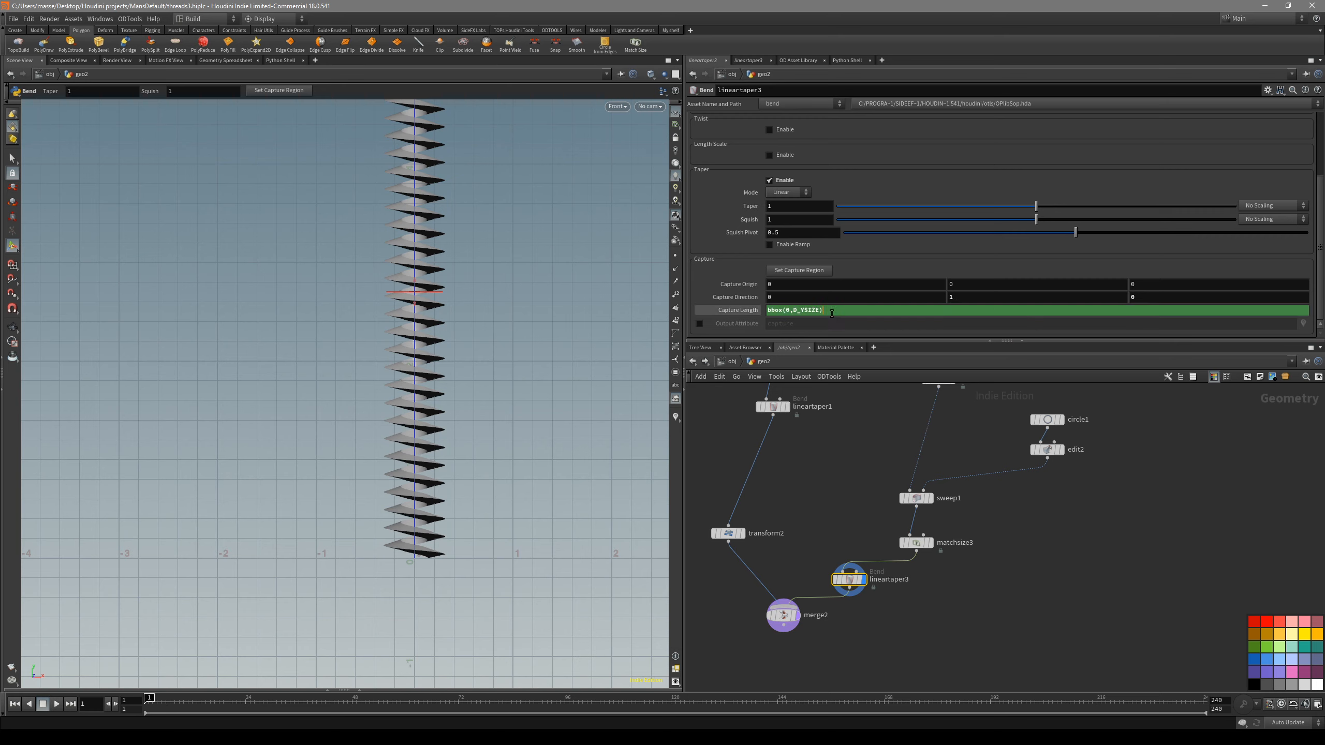
key(Return)
click(814, 313)
text(*)
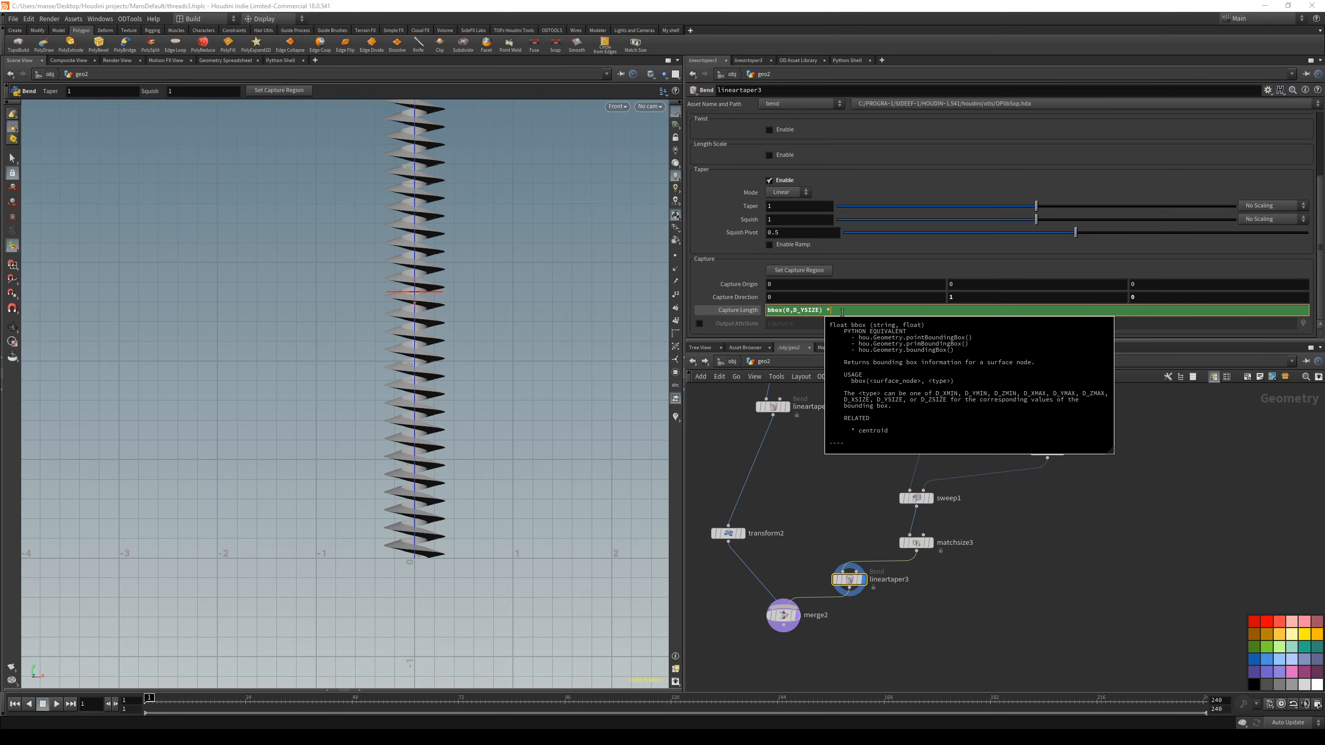
text(0.1)
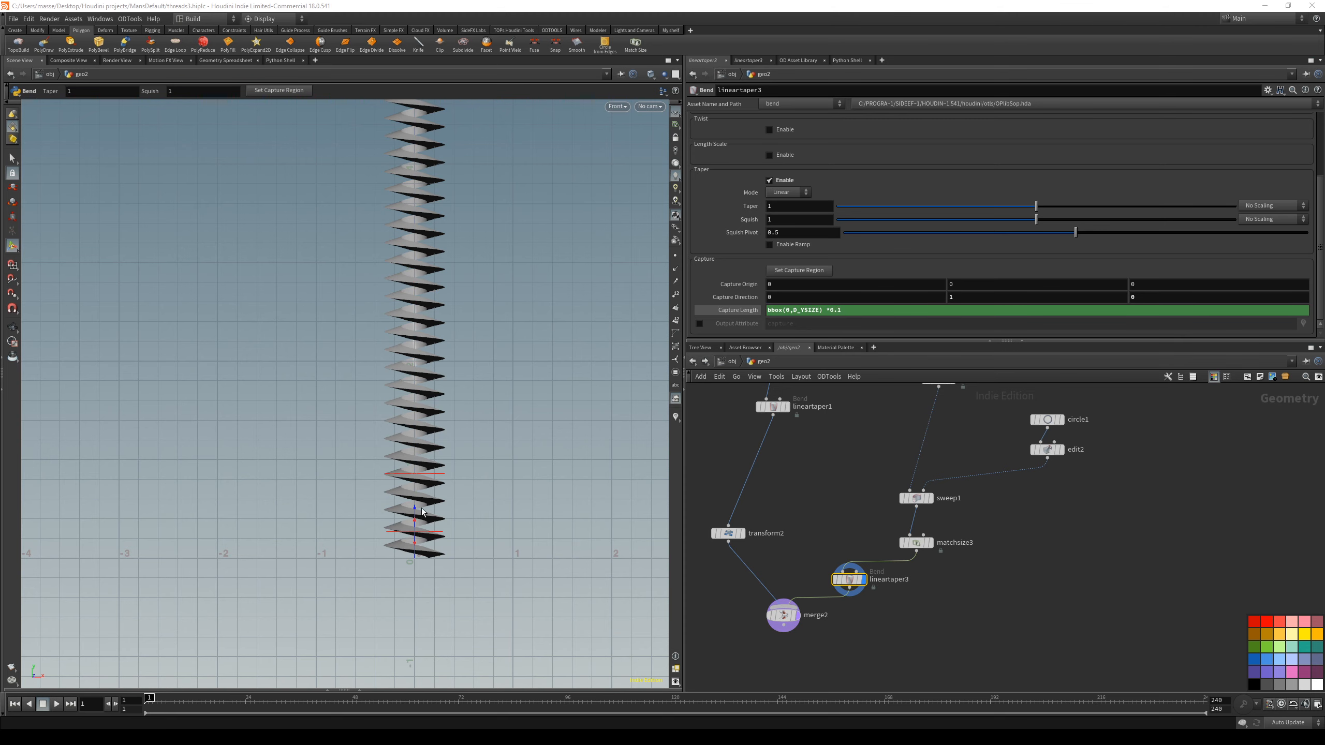
scroll(547, 444, up, 5)
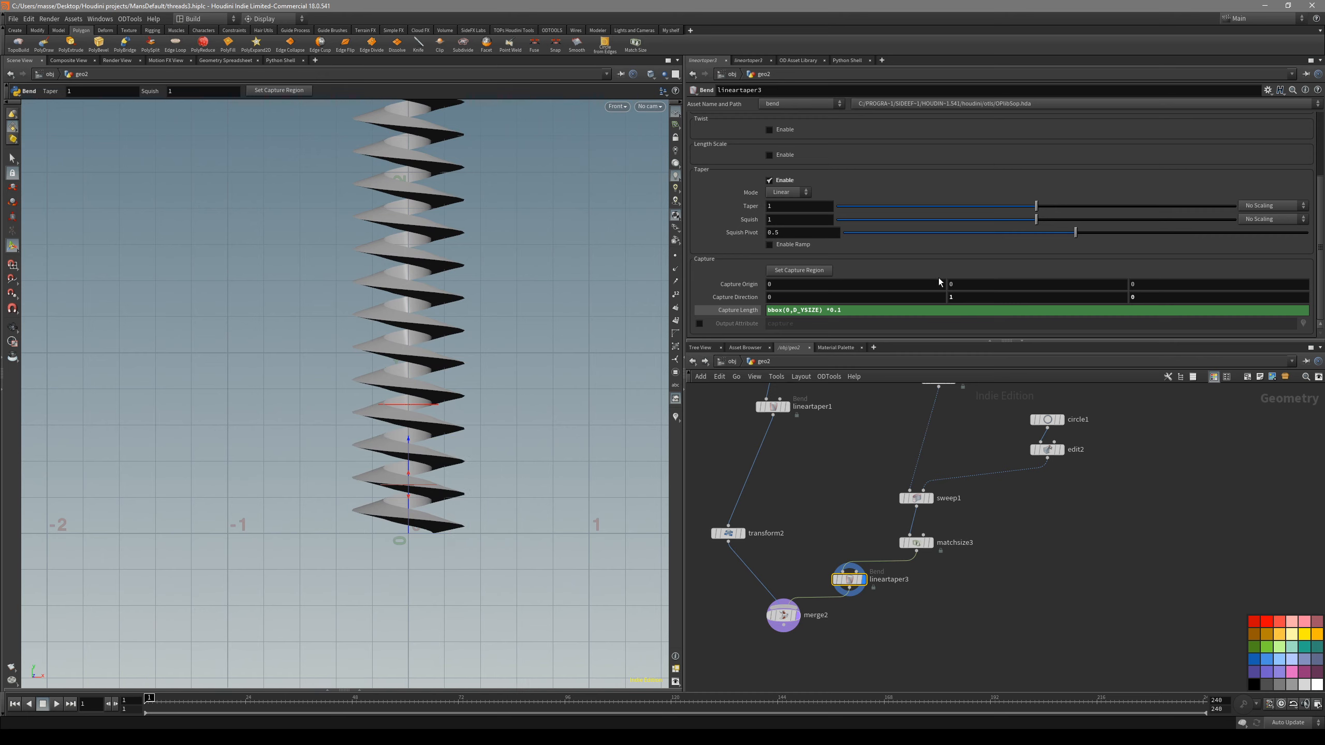
- Reverse the thread's capture region so it points down, and reduce the Taper at the lower end to about 0.62
key(Escape)
drag(427, 496, 402, 547)
key(Return)
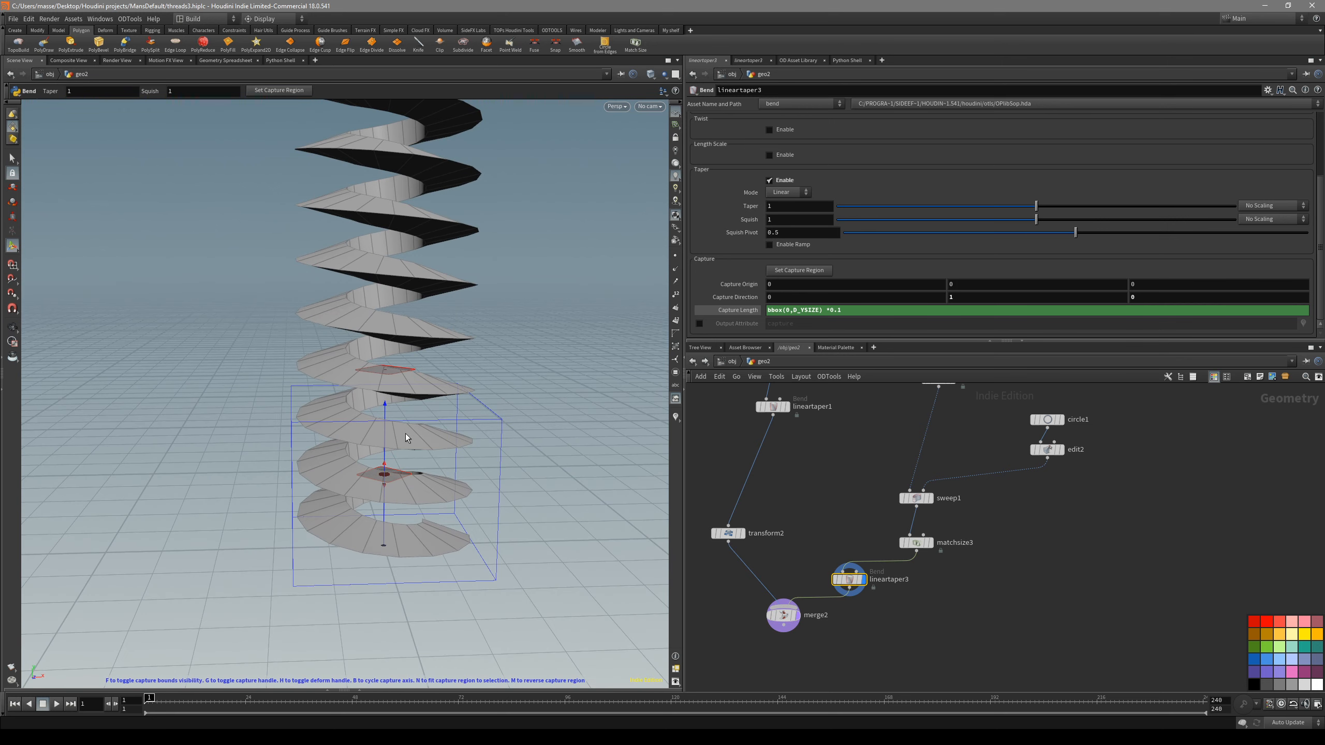
key(m)
drag(392, 578, 310, 579)
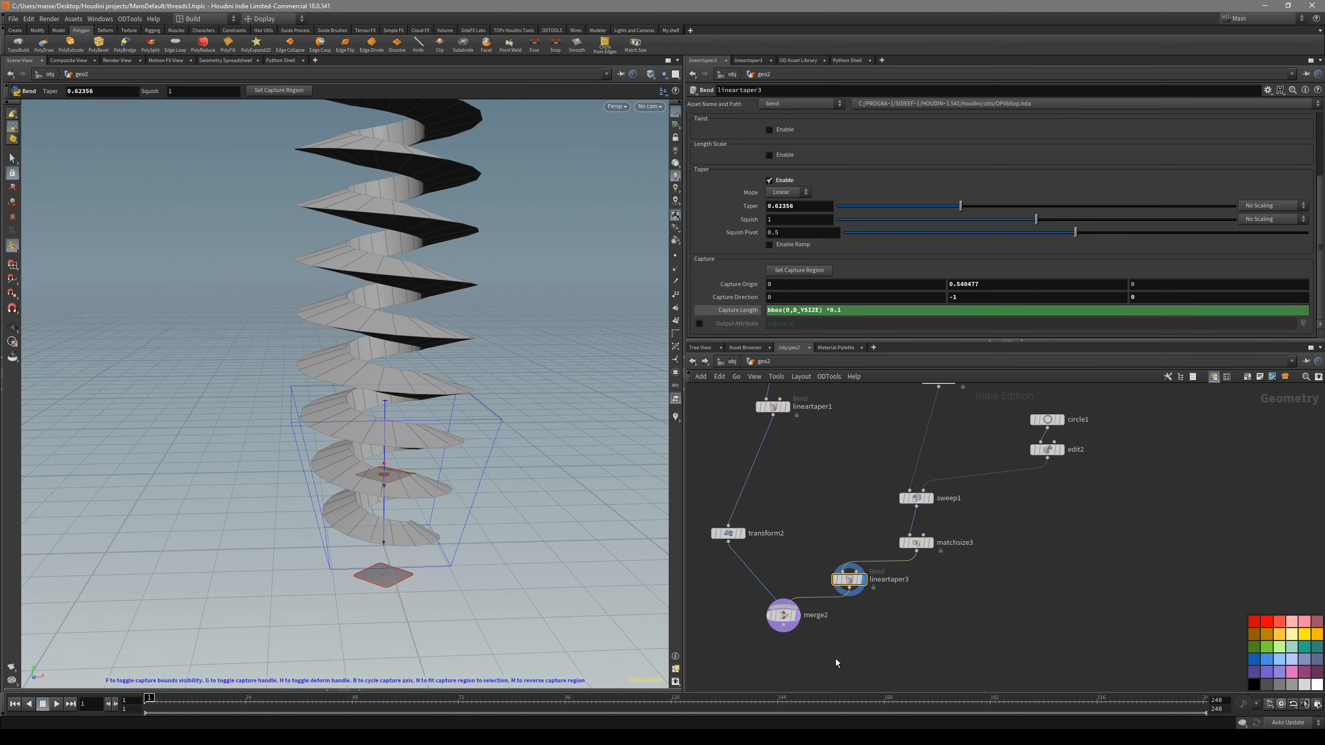
- Display the merged screw and reduce the thread's Taper to about 0.004 at the tip
click(795, 615)
drag(464, 551, 522, 501)
click(848, 579)
drag(477, 562, 335, 579)
alt+drag(468, 584, 363, 577)
drag(471, 611, 499, 537)
drag(503, 647, 444, 516)
key(Escape)
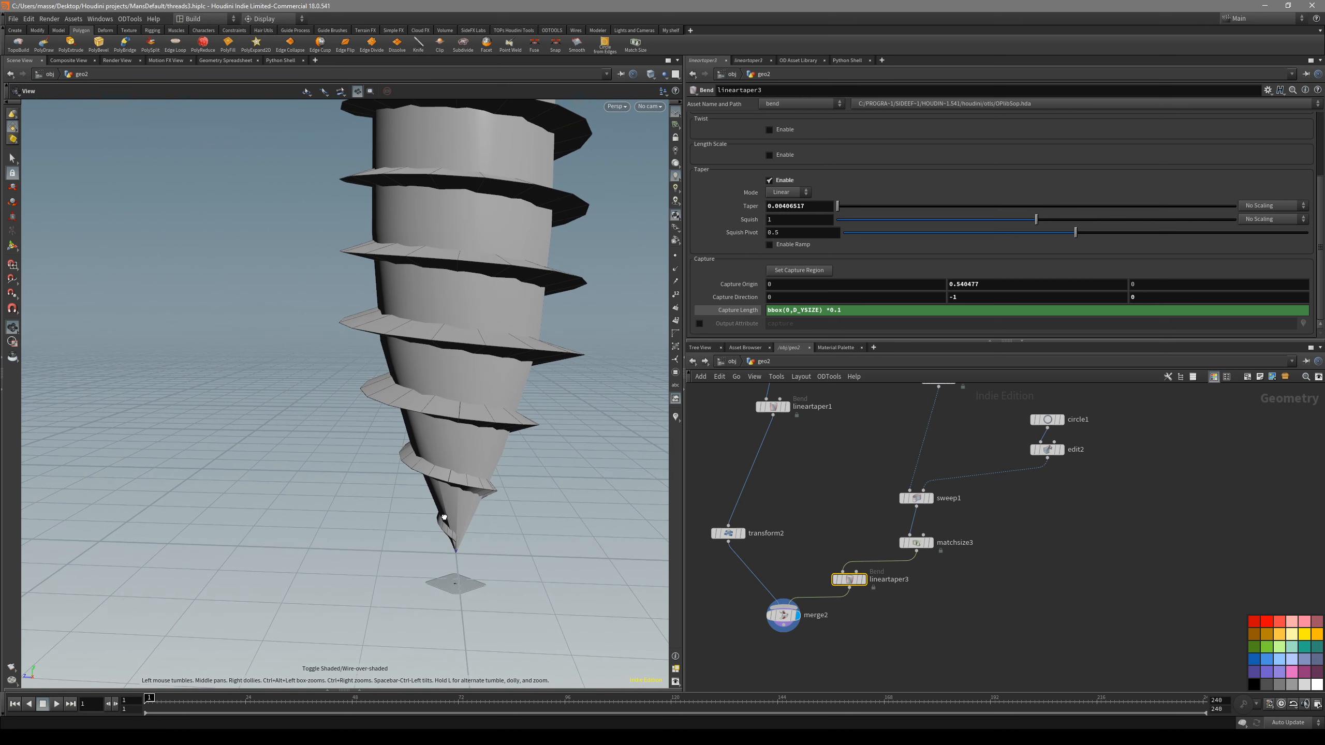
- Move the shaft down about 0.06 along Y with its Transform node, extending its tip beyond the thread
click(728, 533)
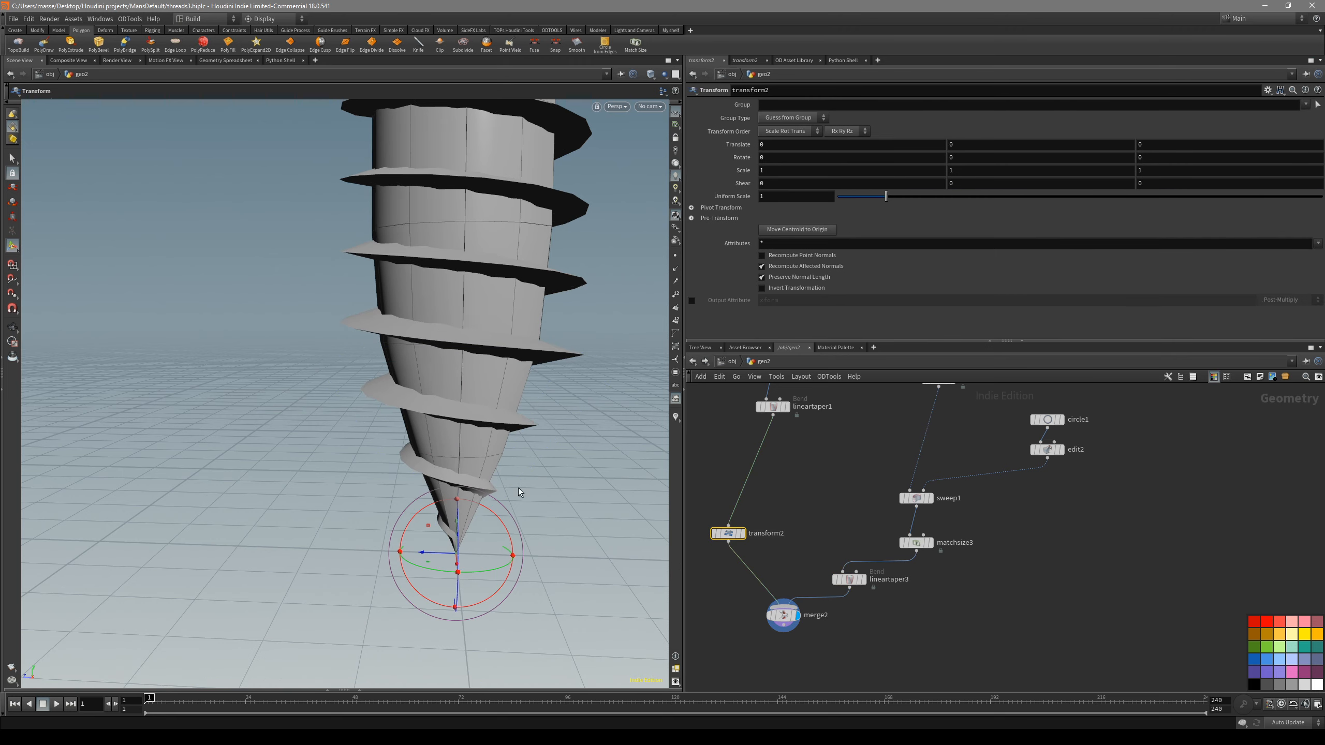
alt+drag(458, 526, 594, 515)
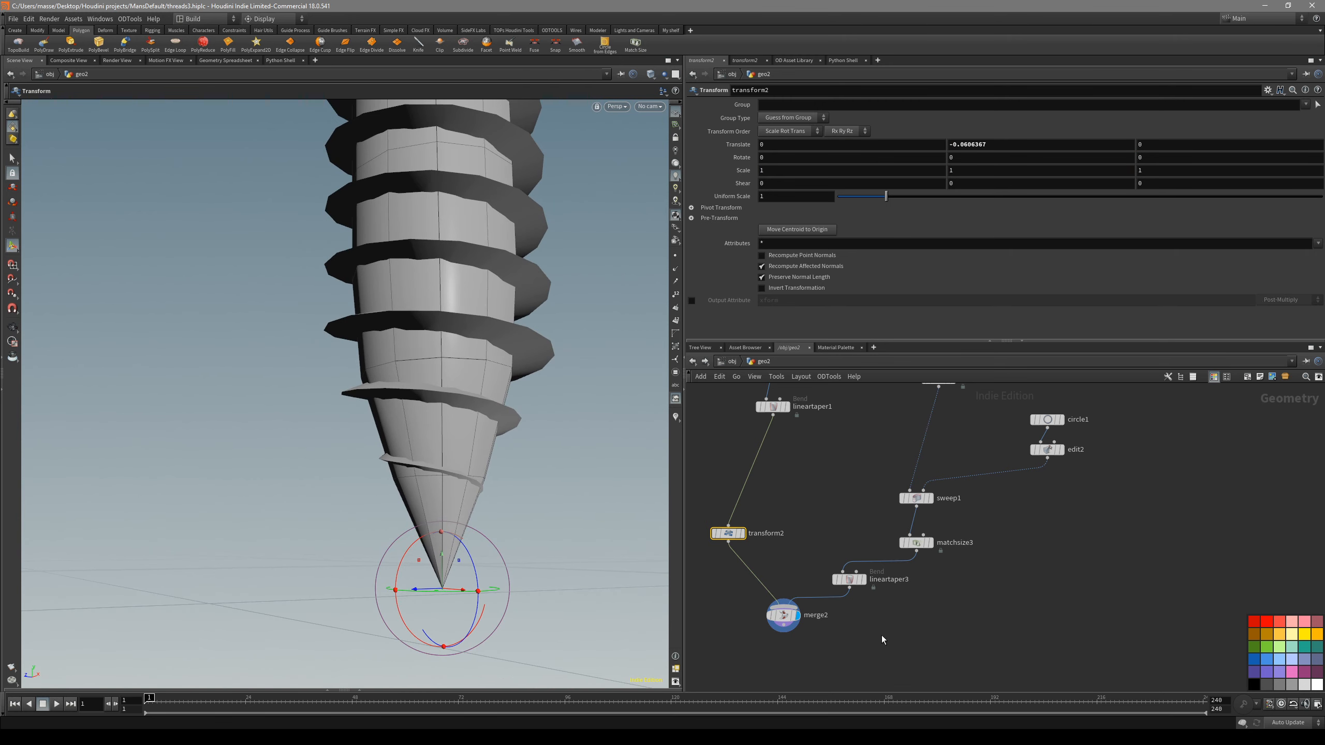
- Readjust the Taper of the thread's Linear Taper to about 0.029 so the thread end fits the shaft tip
click(850, 580)
drag(460, 591, 522, 487)
drag(443, 614, 515, 574)
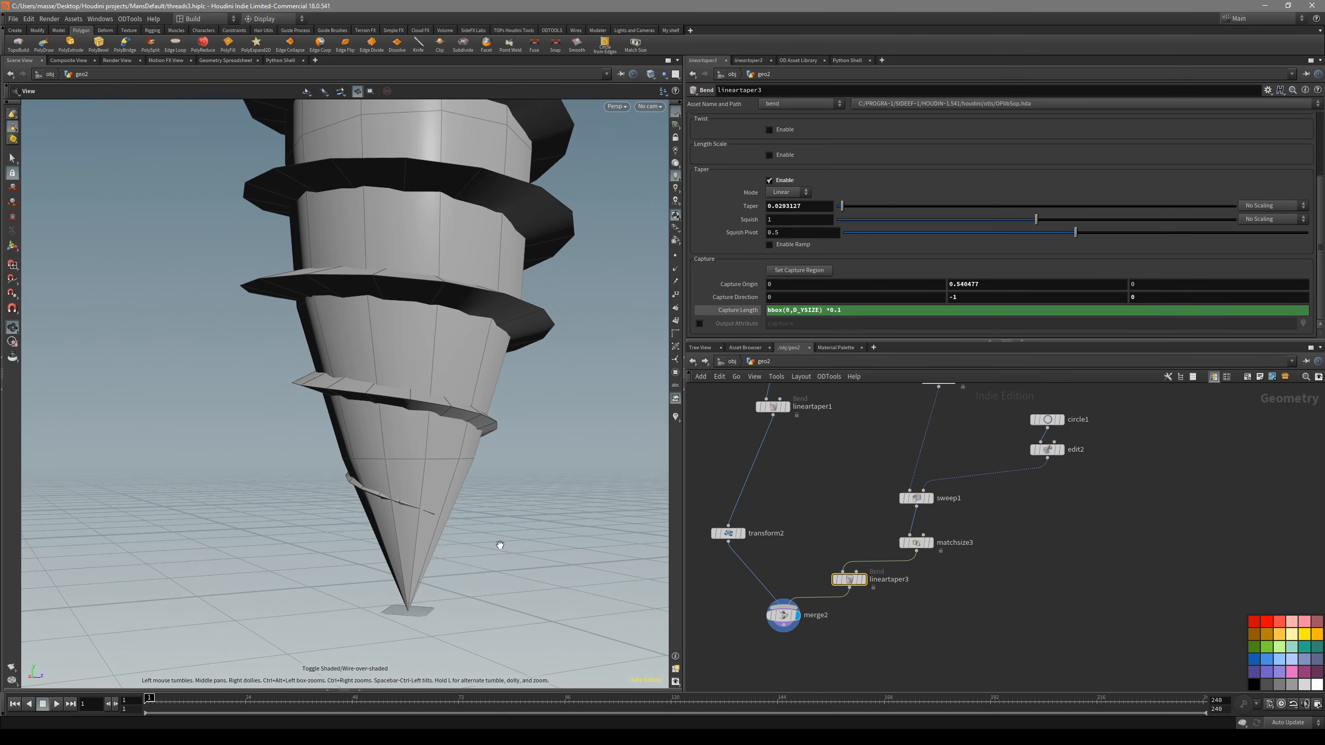
- Set the thread taper's Squish to about 1.34 and its Squish Pivot to about 0.35, following the shaft's cone
alt+drag(384, 398, 384, 409)
alt+drag(455, 439, 528, 410)
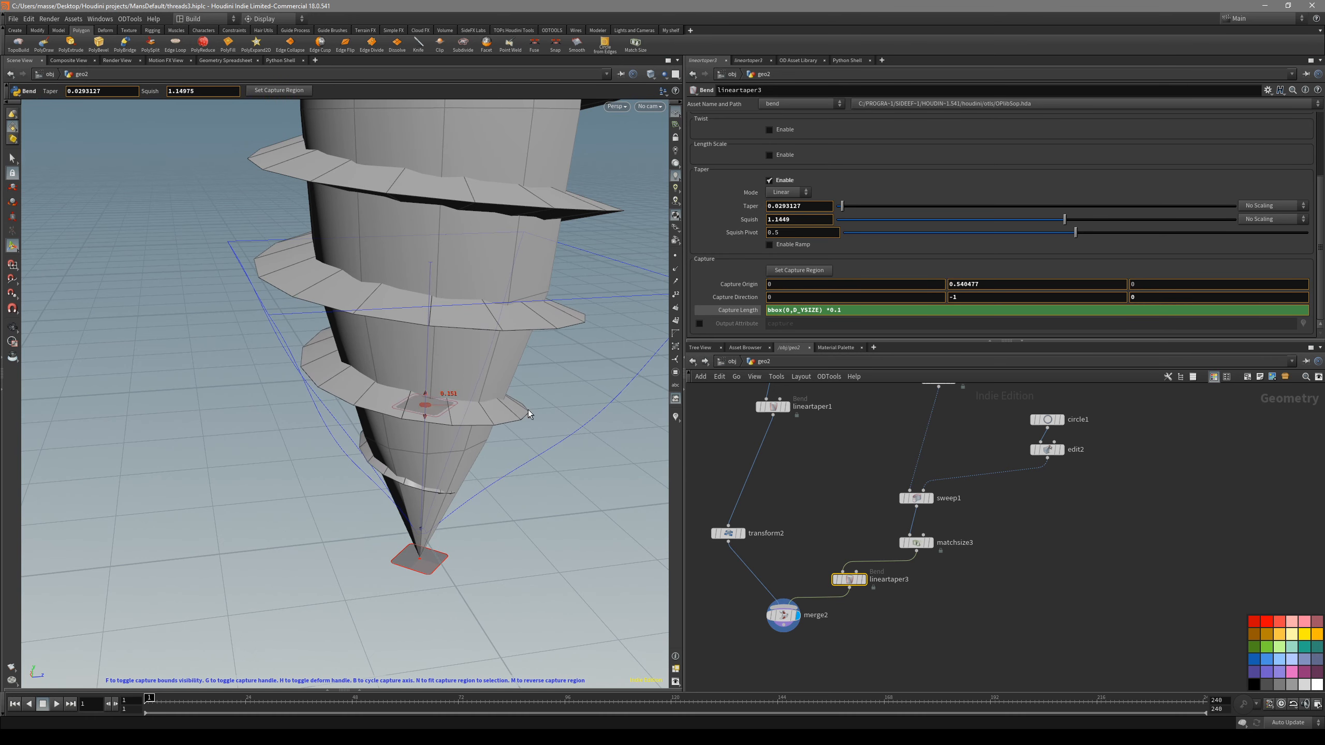
drag(425, 405, 492, 366)
alt+drag(468, 420, 477, 483)
key(shift+w)
key(shift+w)
alt+middle_drag(480, 532, 465, 527)
mouse_move(464, 527)
alt+mouse_down()
mouse_move(479, 523)
mouse_move(443, 503)
alt+mouse_up()
key(shift+w)
alt+drag(425, 426, 444, 392)
drag(421, 350, 421, 365)
mouse_move(460, 412)
alt+mouse_down()
mouse_move(382, 359)
mouse_move(432, 365)
alt+mouse_up()
key(shift+w)
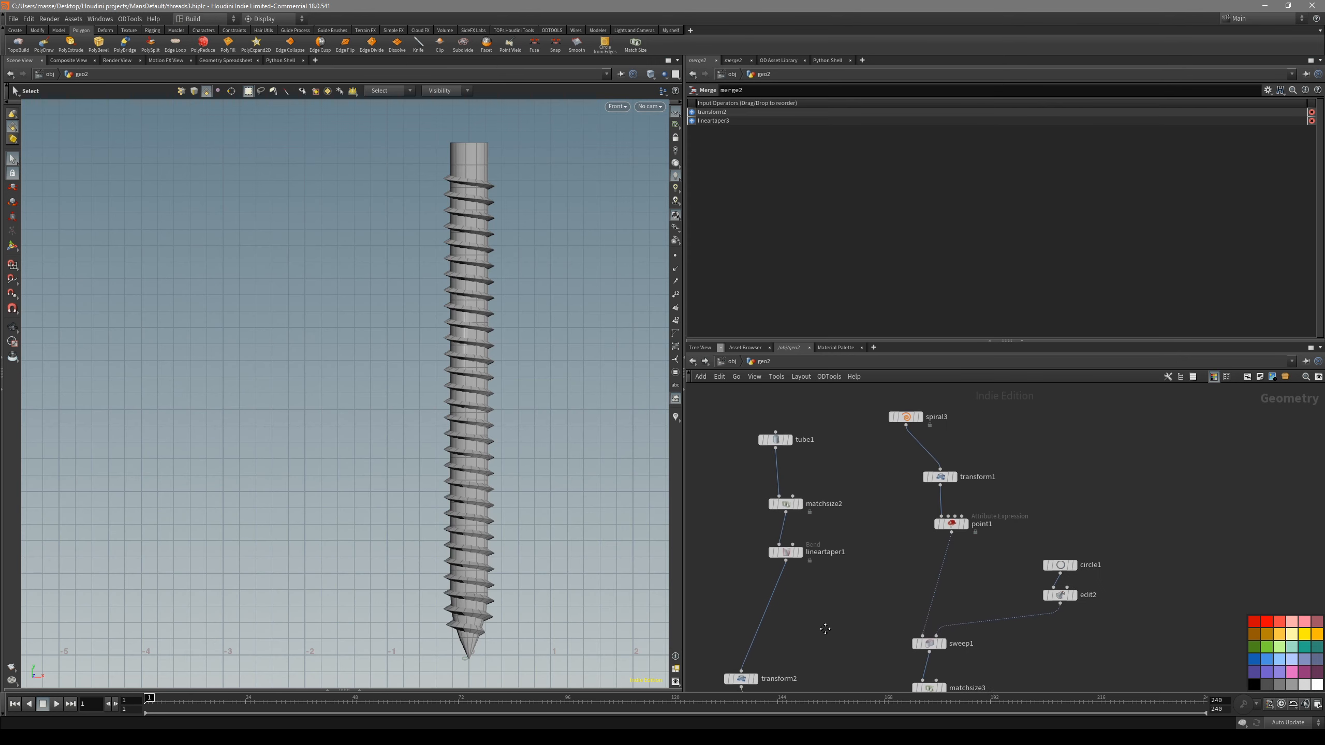
- Display the whole merged screw from the front and increase the spiral's Loops to 38.08
middle_drag(825, 629, 810, 672)
middle_drag(890, 512, 867, 551)
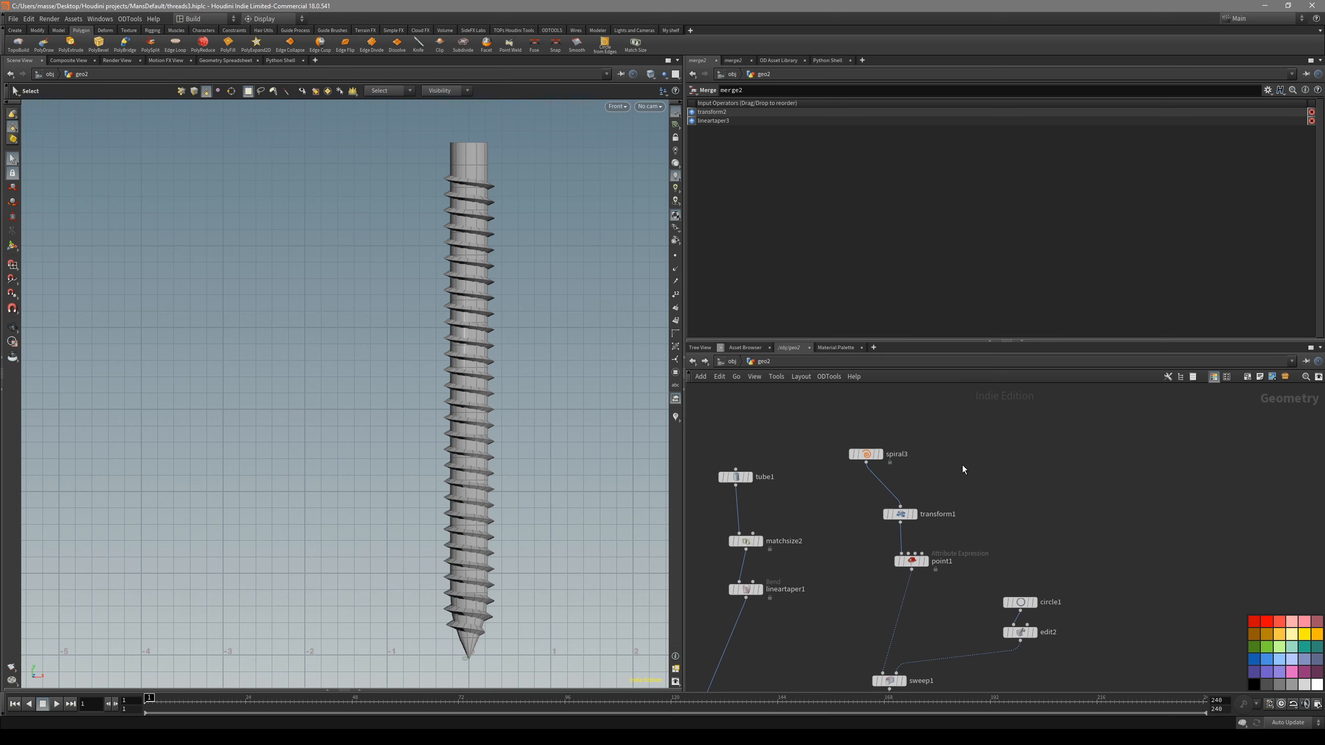
drag(867, 460, 867, 462)
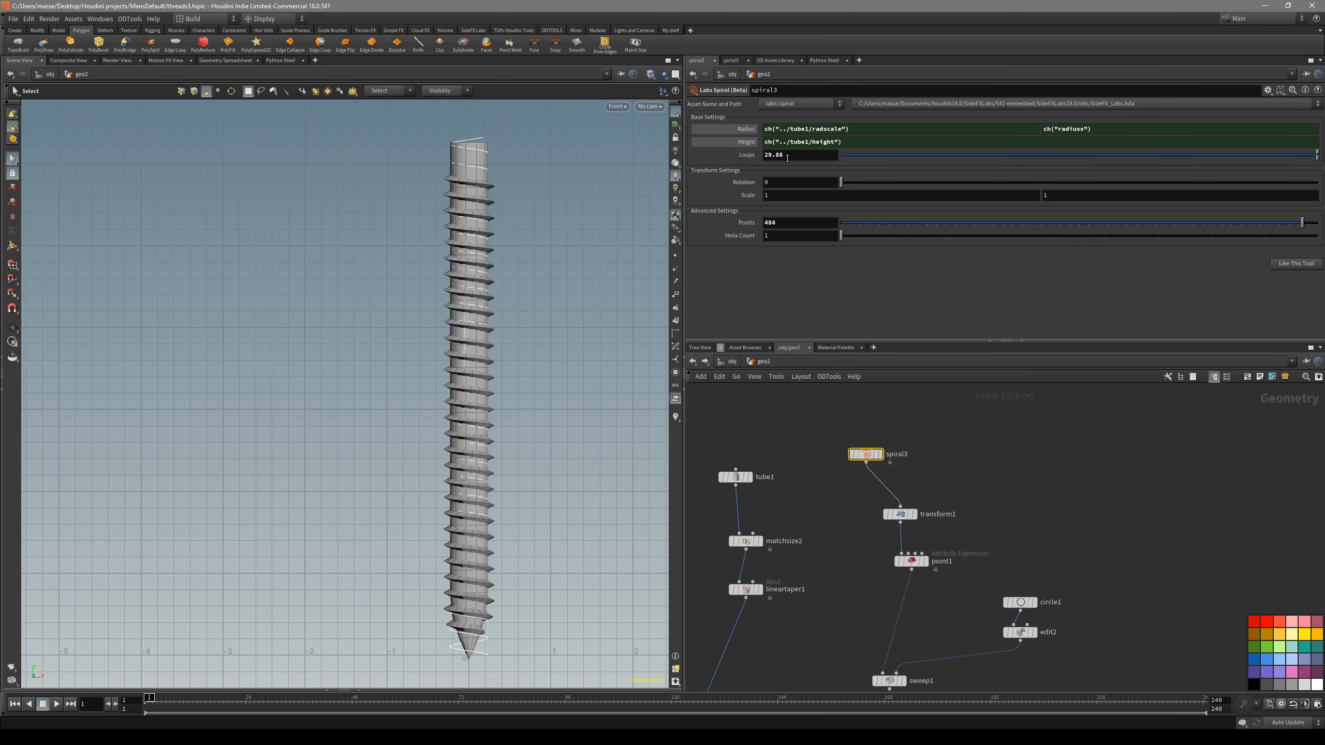
middle_drag(787, 158, 1156, 172)
middle_drag(833, 584, 826, 542)
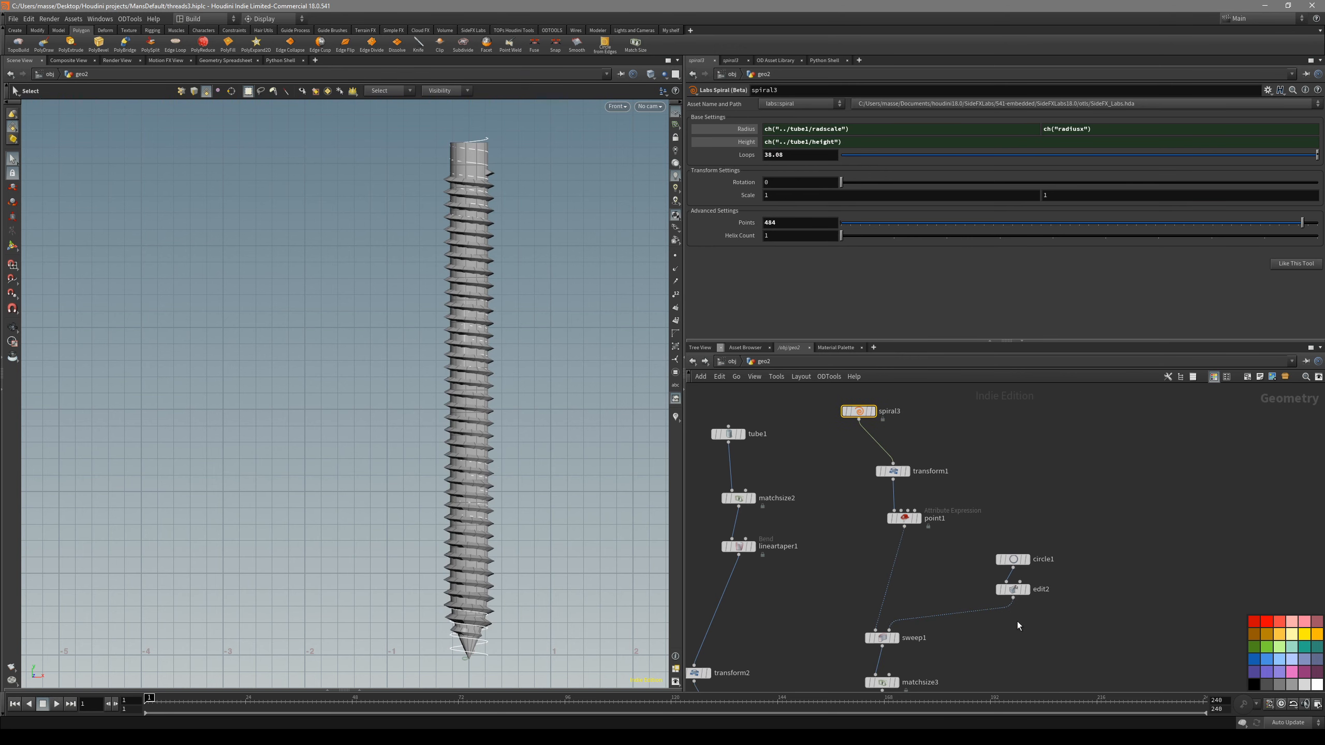
- Scale the two grouped points of the thread's triangular cross-section in its Edit node to refine the thread shape
click(1013, 591)
alt+middle_drag(445, 681, 413, 609)
alt+right_drag(413, 610, 539, 592)
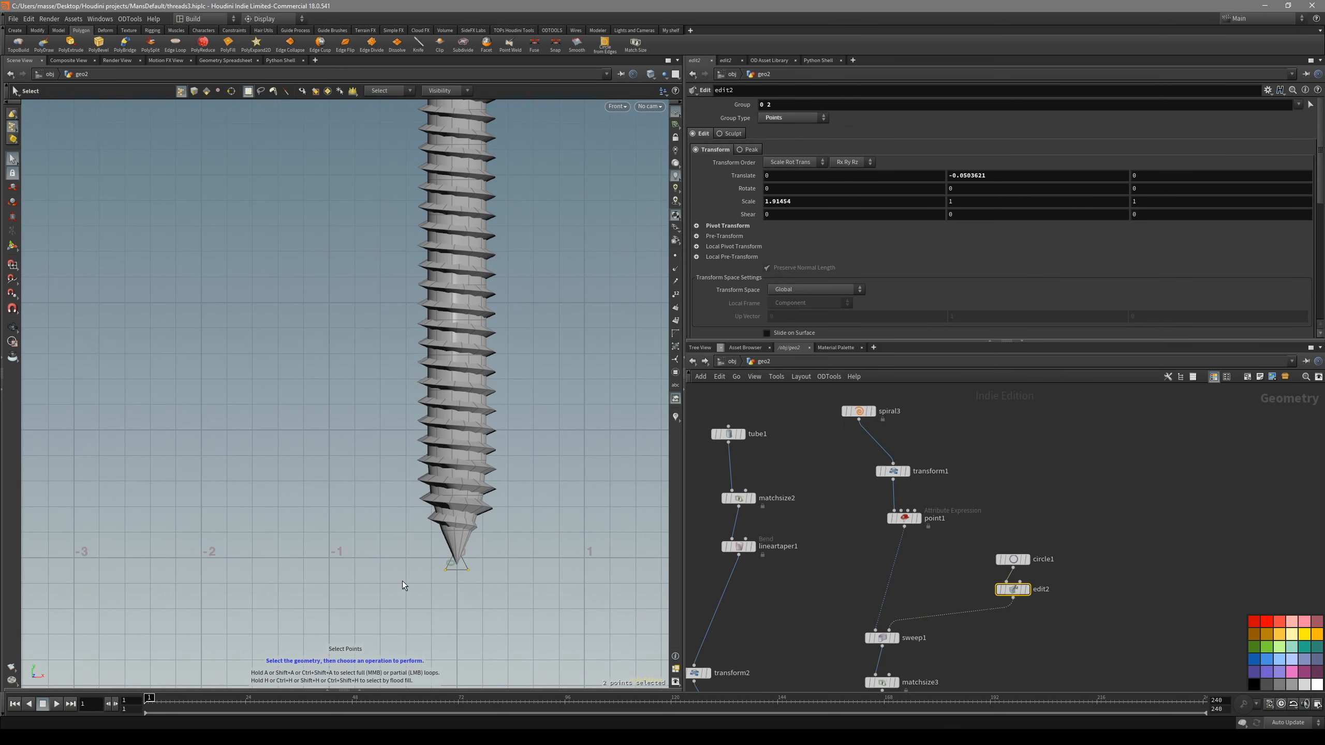
key(e)
drag(481, 570, 480, 576)
- Increase the Height of the shaft's Tube to about 7.55
middle_drag(801, 622, 781, 583)
middle_drag(791, 628, 861, 576)
click(787, 442)
scroll(354, 393, down, 4)
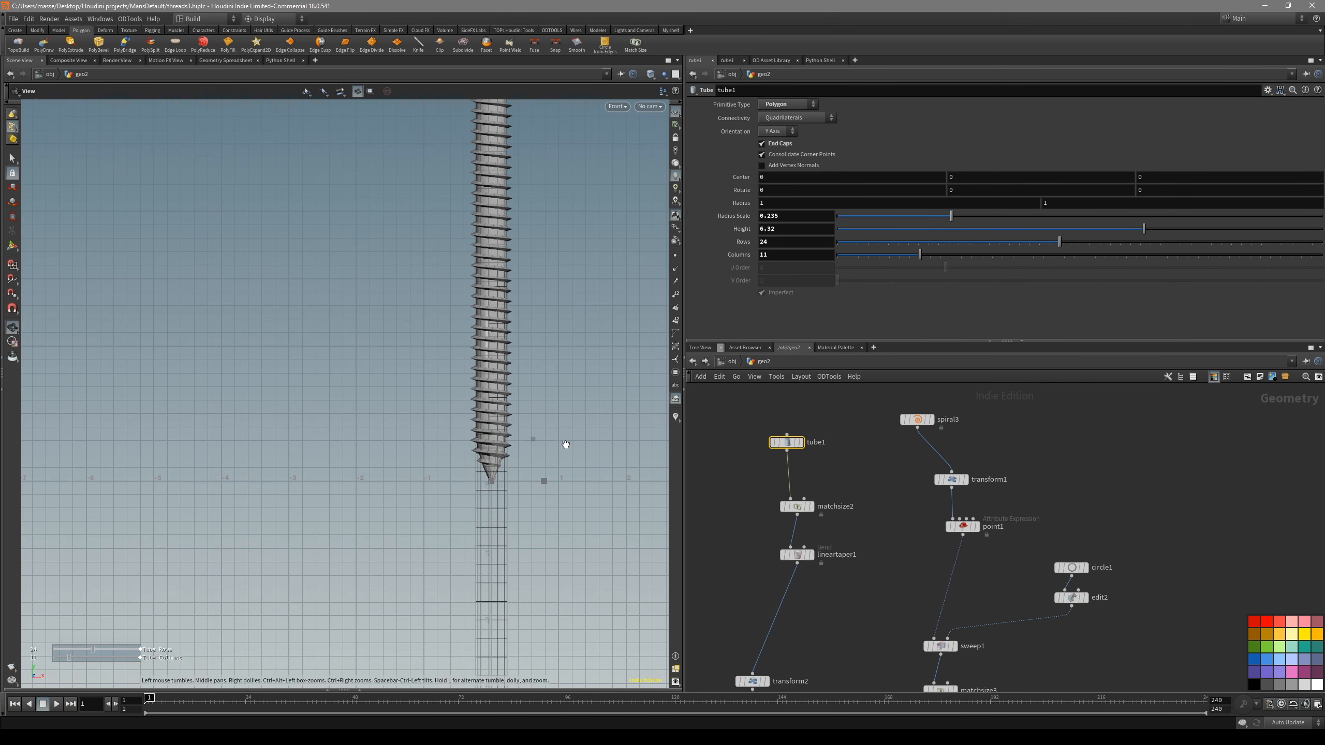
key(Return)
drag(945, 235, 1007, 236)
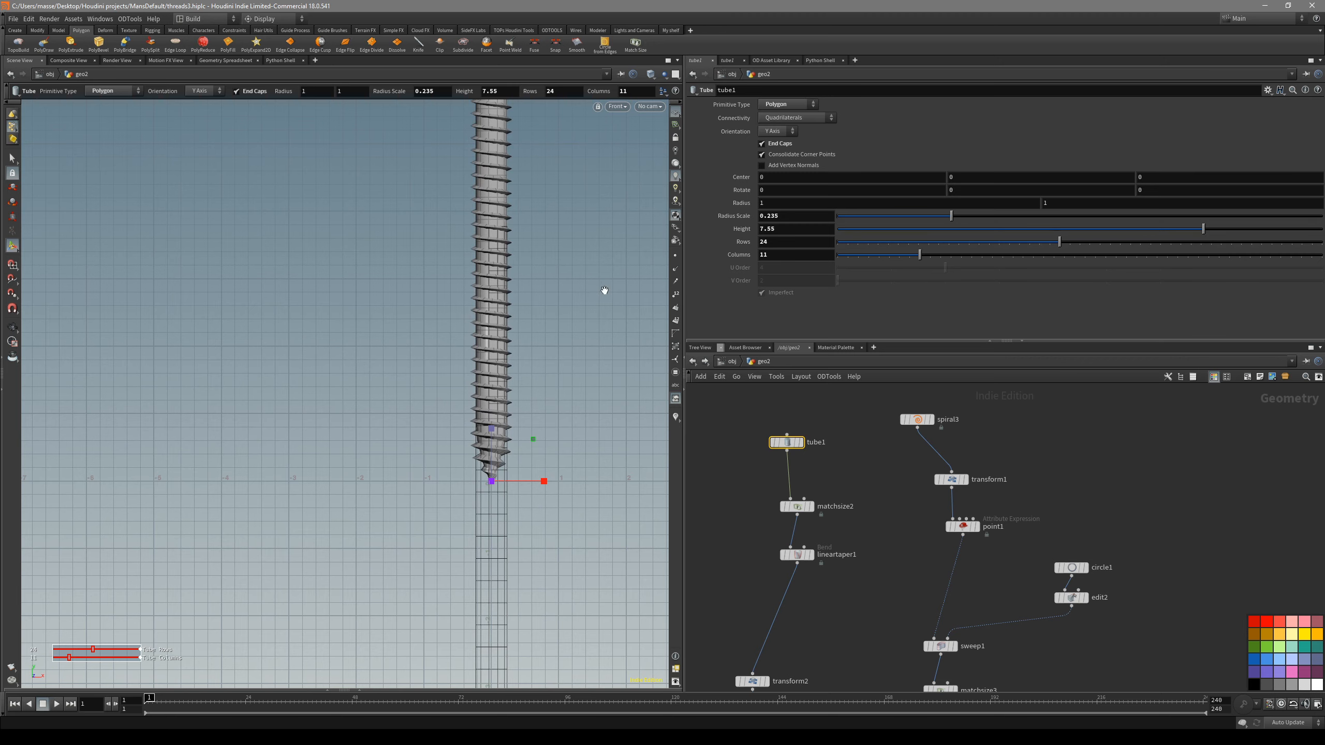
- Set the Height of the shaft's Tube to 7.32
scroll(589, 323, down, 3)
drag(1209, 234, 1191, 234)
key(Escape)
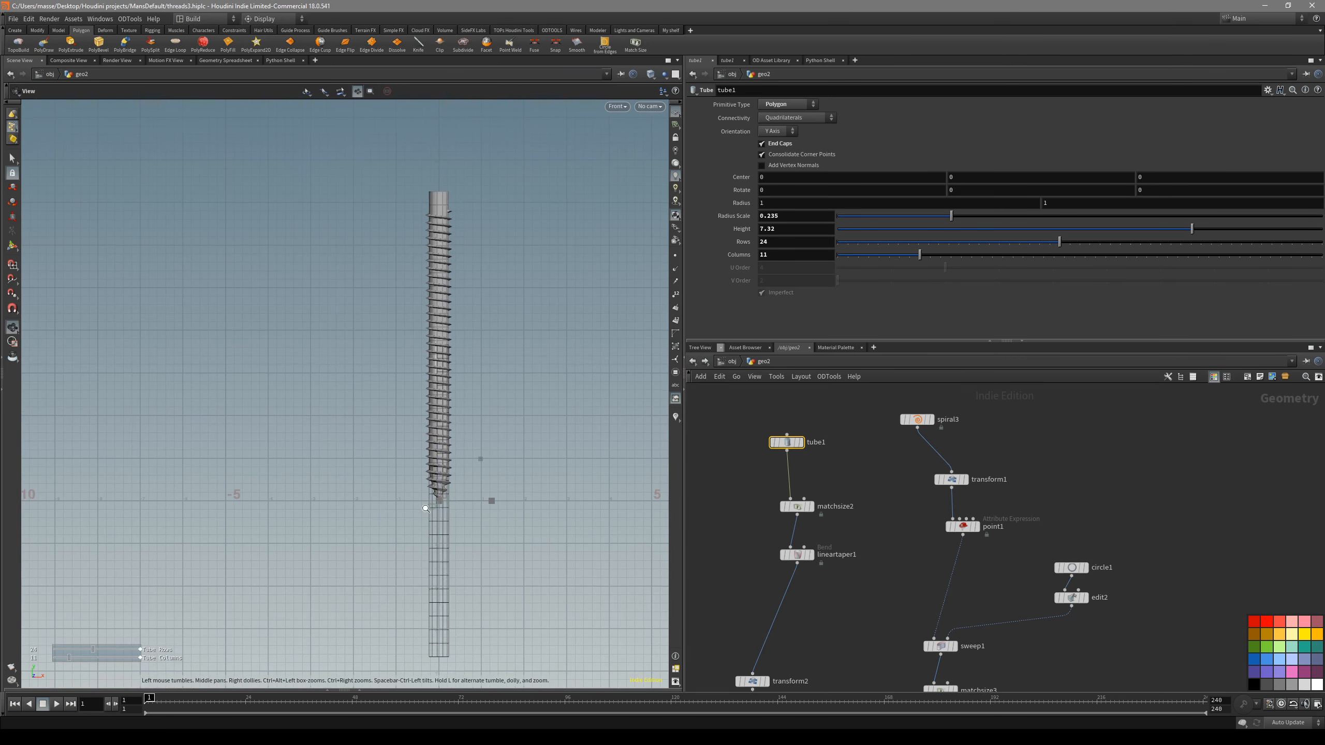
scroll(425, 508, up, 5)
key(Return)
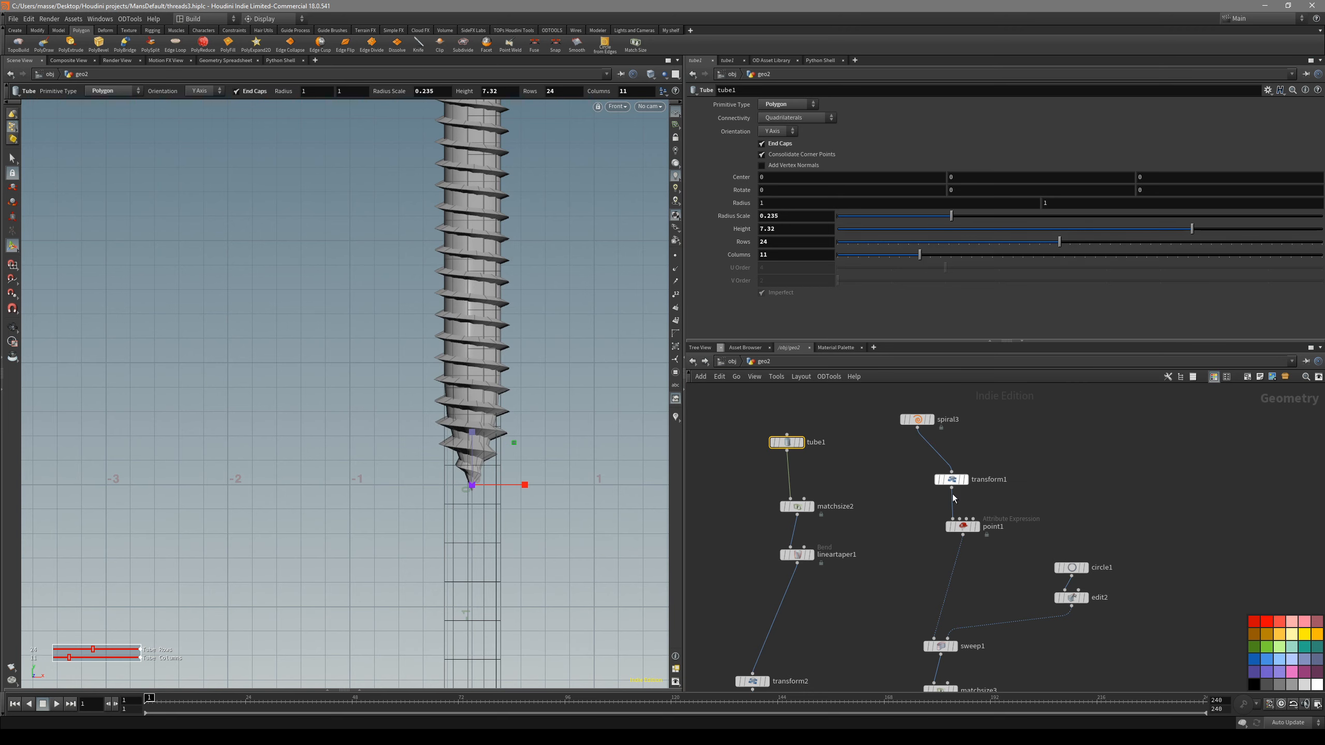
- Display the thread's taper node on its own, and return to displaying the merged screw
middle_drag(893, 599, 888, 494)
drag(861, 625, 860, 624)
key(r)
alt+right_drag(538, 512, 577, 463)
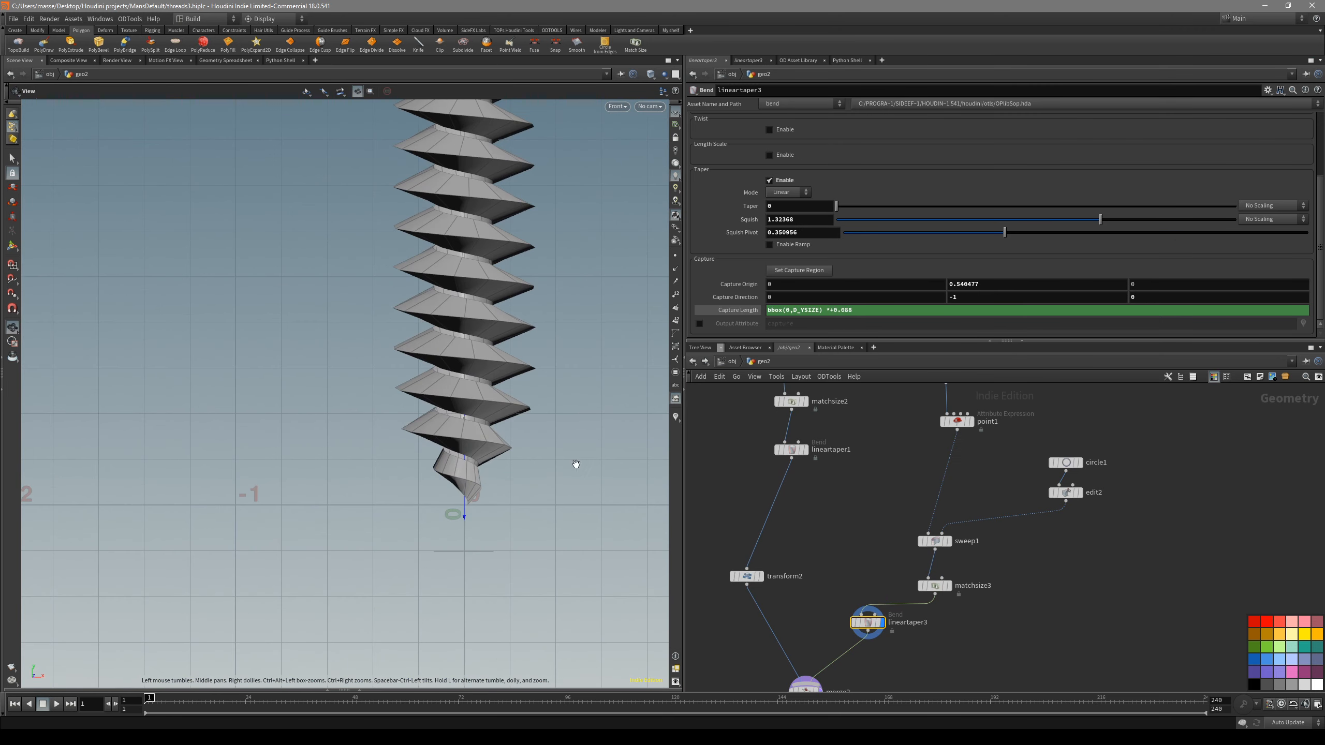
middle_drag(843, 656, 855, 580)
drag(858, 651, 827, 621)
key(r)
drag(897, 585, 876, 549)
- Examine the merged screw's tip in perspective to judge how the tapered thread meets the shaft's cone
key(space+1)
alt+drag(519, 481, 479, 480)
alt+right_drag(479, 480, 417, 474)
alt+drag(417, 474, 480, 493)
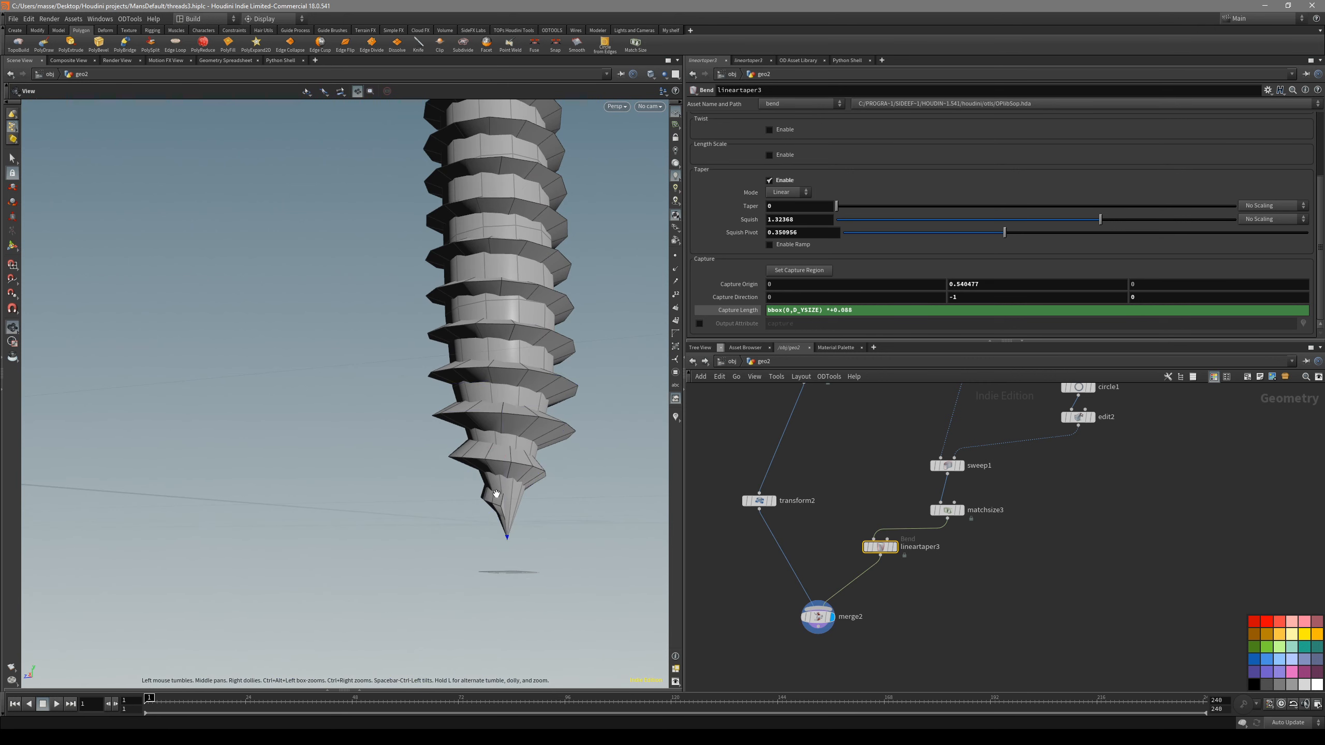
alt+right_drag(492, 490, 532, 451)
drag(533, 427, 519, 458)
alt+drag(525, 470, 731, 511)
click(818, 626)
- From the front view, set the thread taper's Squish to about 1.04
key(space+3)
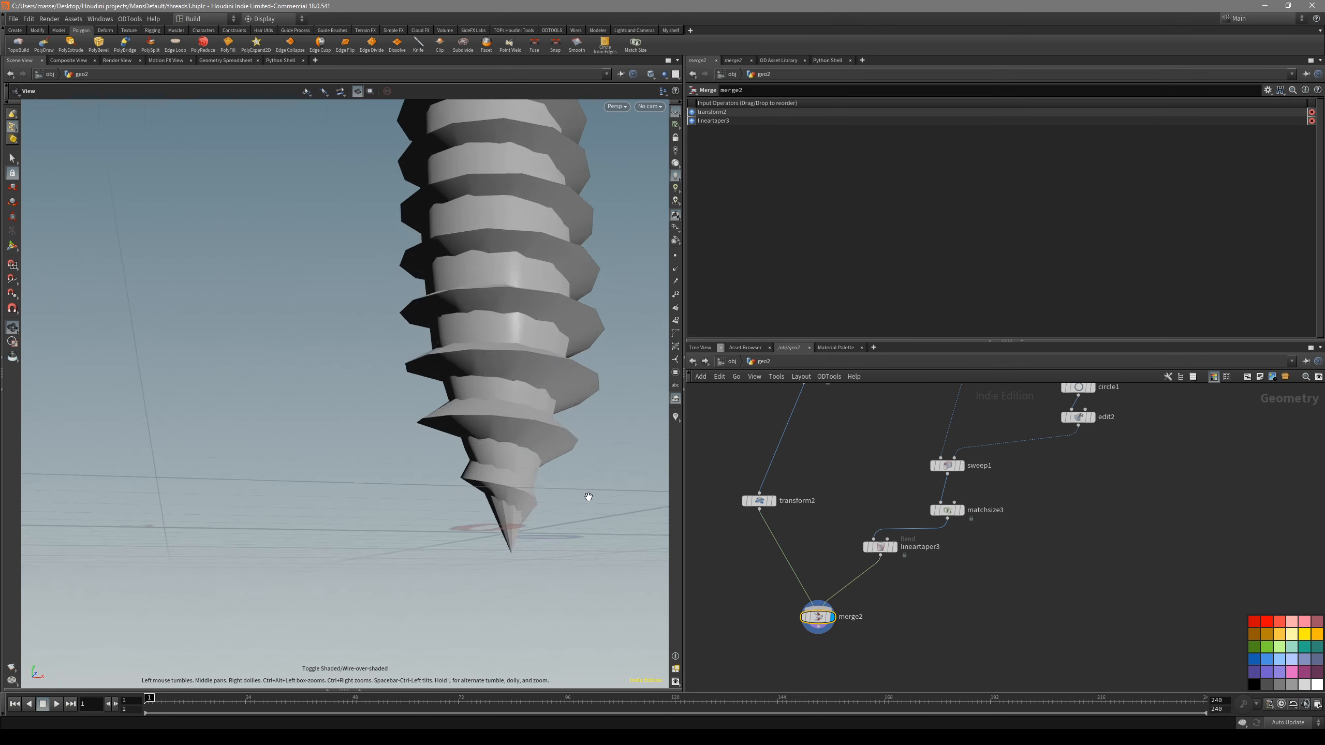
drag(926, 592, 870, 536)
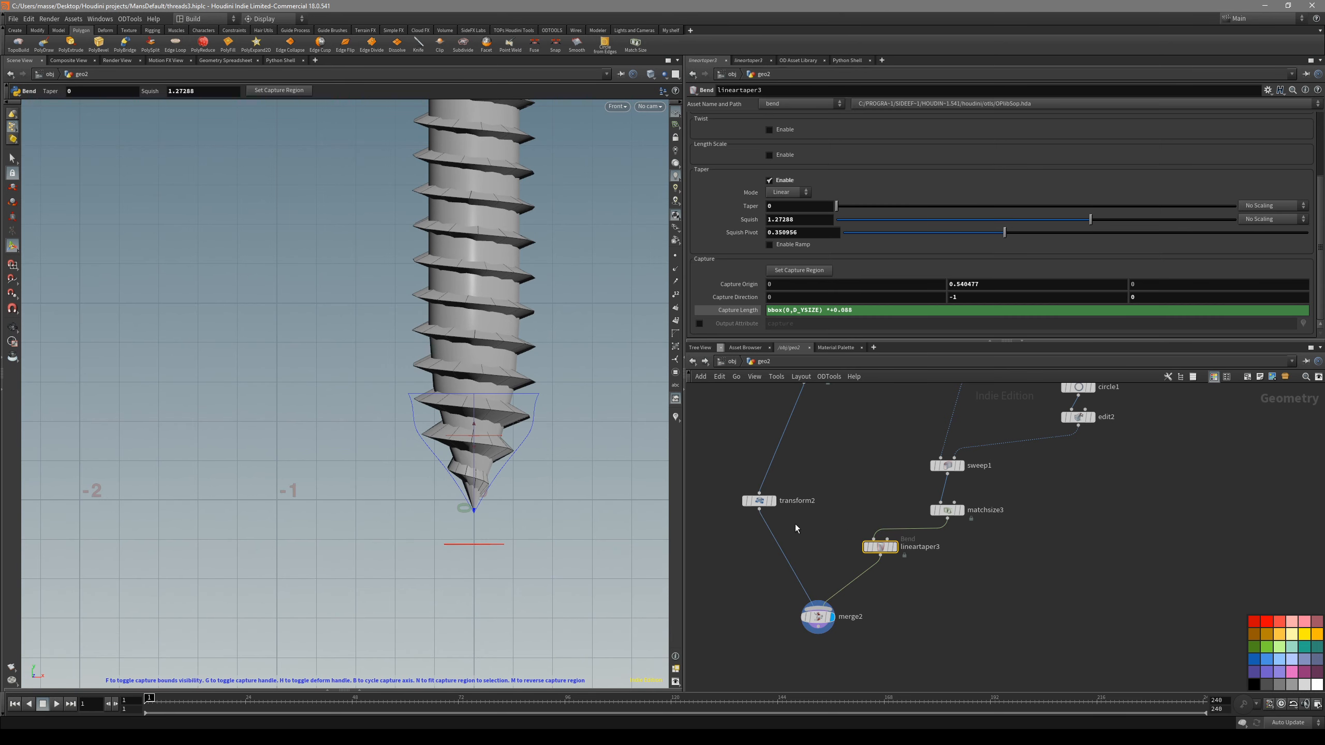
drag(489, 436, 446, 436)
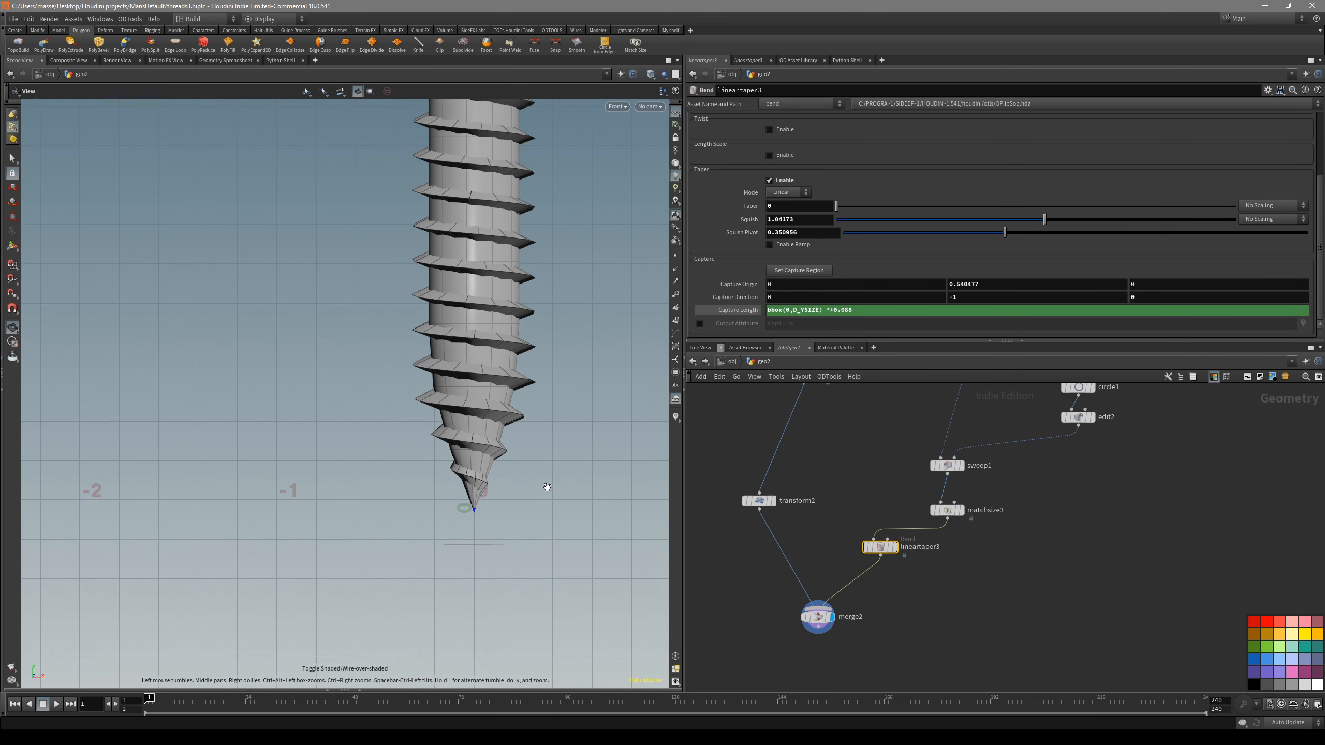
- Examine the whole threaded screw in perspective, from its tip up to the bare end of the shaft
alt+right_drag(544, 501, 434, 423)
alt+middle_drag(433, 423, 402, 503)
key(space+1)
alt+right_drag(417, 531, 417, 375)
alt+drag(465, 360, 420, 345)
alt+middle_drag(421, 346, 406, 477)
alt+drag(482, 388, 405, 533)
alt+right_drag(406, 533, 375, 546)
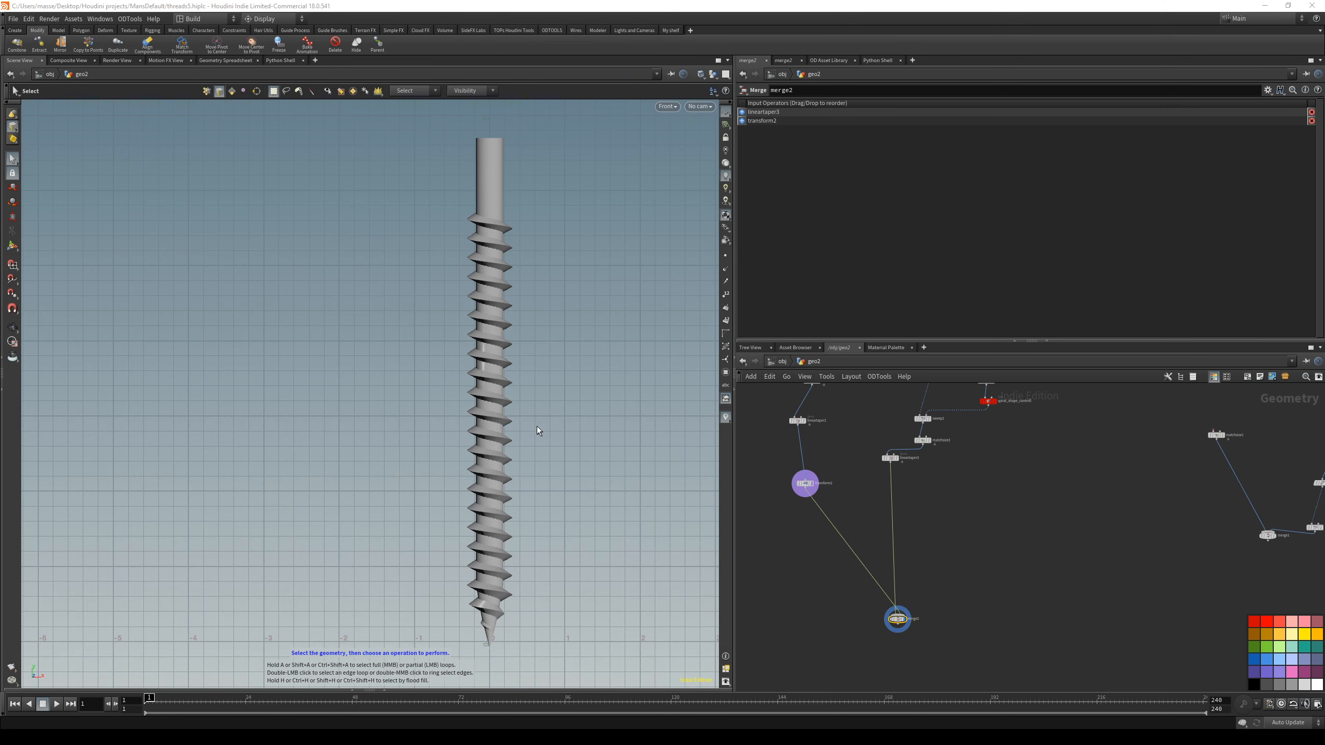
scroll(799, 516, up, 5)
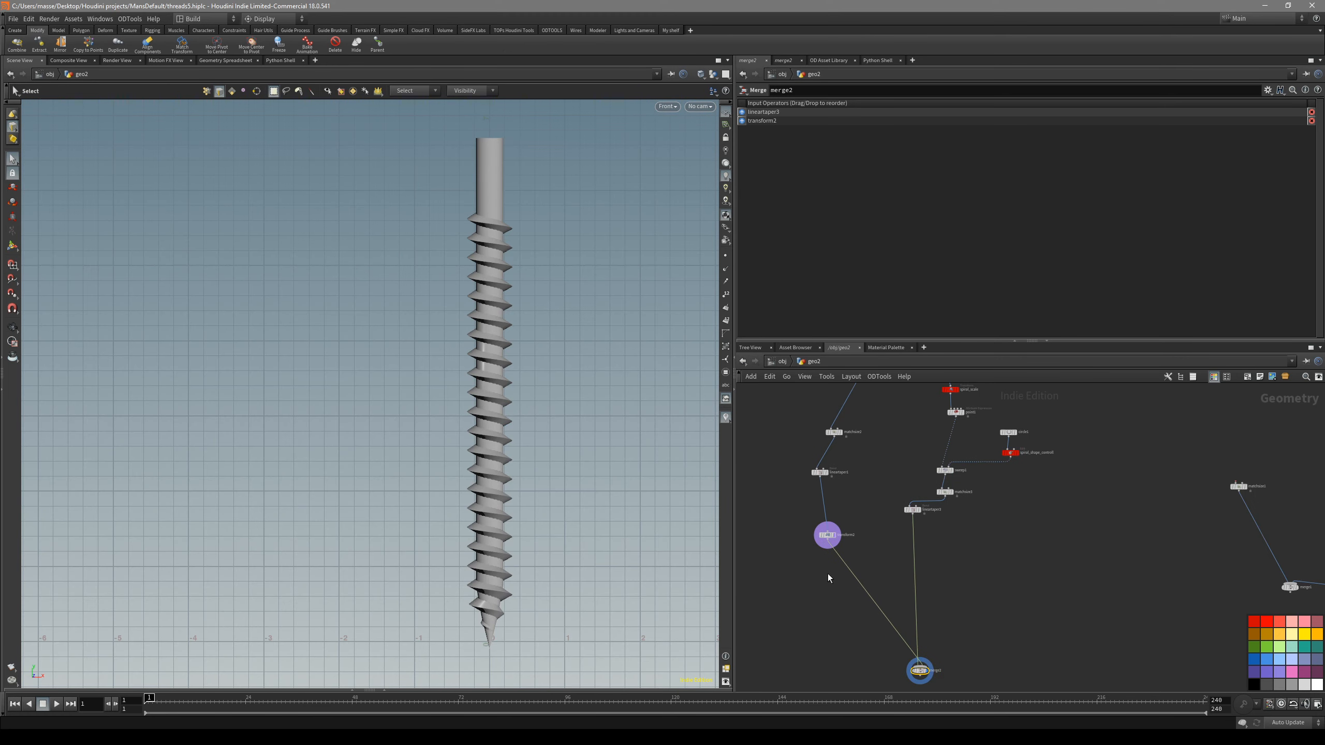
- Display the shaft's Transform node, transform2, so that only the shaft is shown
drag(874, 498, 821, 527)
drag(889, 474, 817, 543)
key(r)
middle_drag(817, 569, 825, 510)
middle_drag(535, 330, 550, 429)
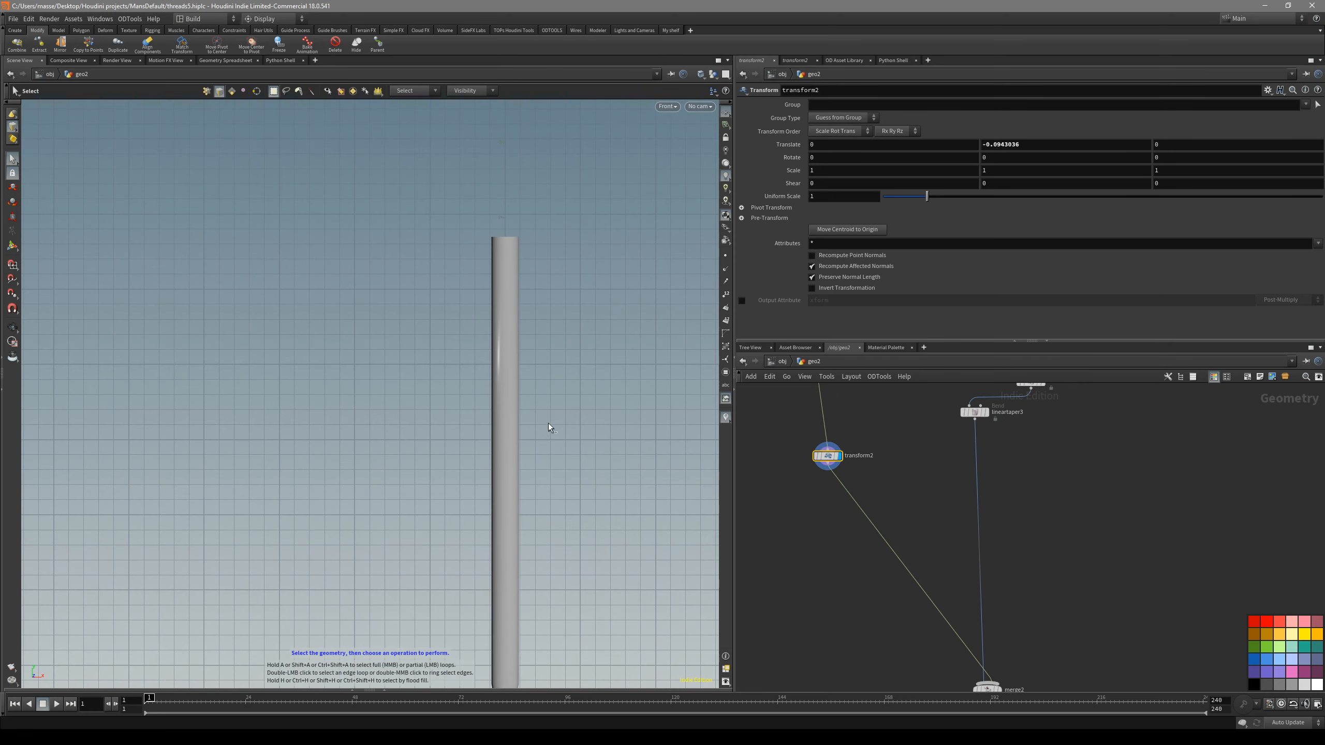
- View the shaft in perspective with wireframe over shading, set selection to primitives, and try picking the top cap
key(space+1)
drag(547, 426, 482, 438)
key(shift+w)
key(s)
key(4)
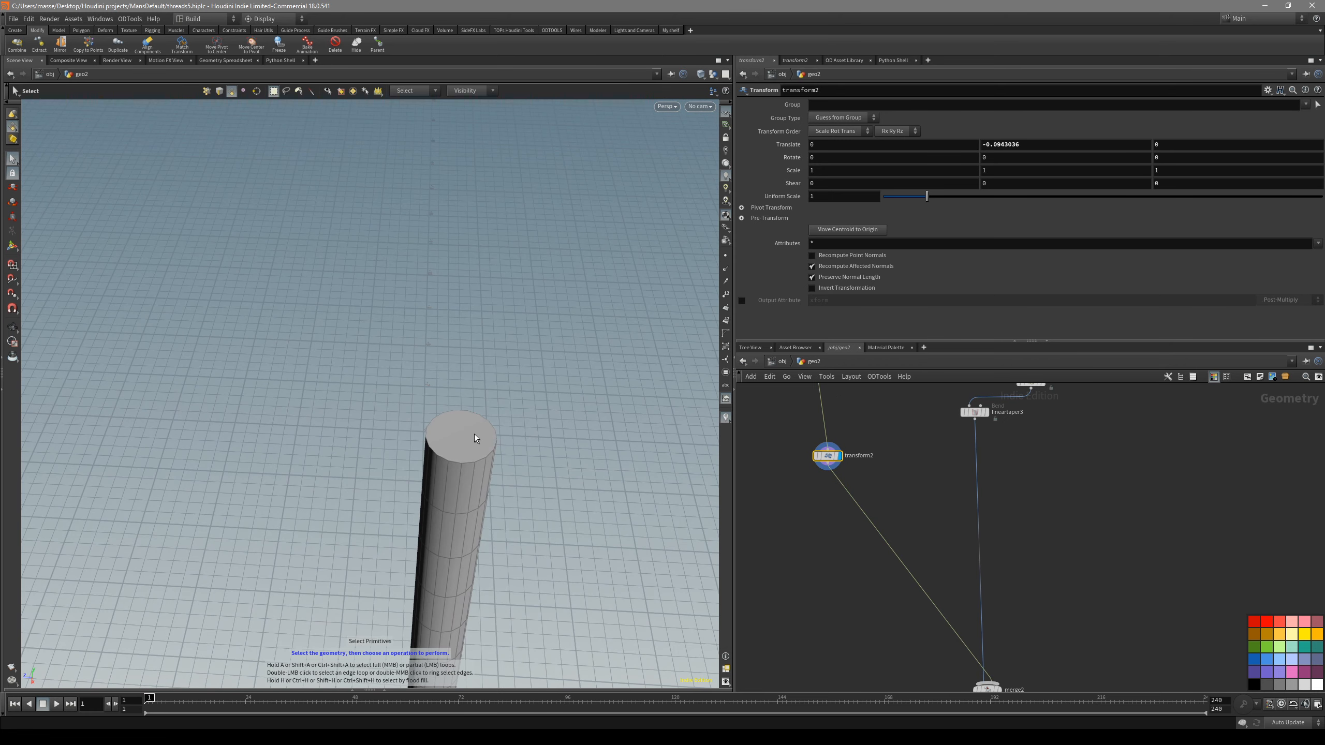
click(482, 439)
right_drag(506, 452, 578, 451)
click(579, 451)
- Turn on primitive numbers in the viewport and get a close view of the shaft's top cap
scroll(840, 495, down, 2)
middle_drag(841, 495, 820, 680)
middle_drag(850, 577, 862, 458)
middle_drag(773, 492, 779, 468)
scroll(785, 450, up, 1)
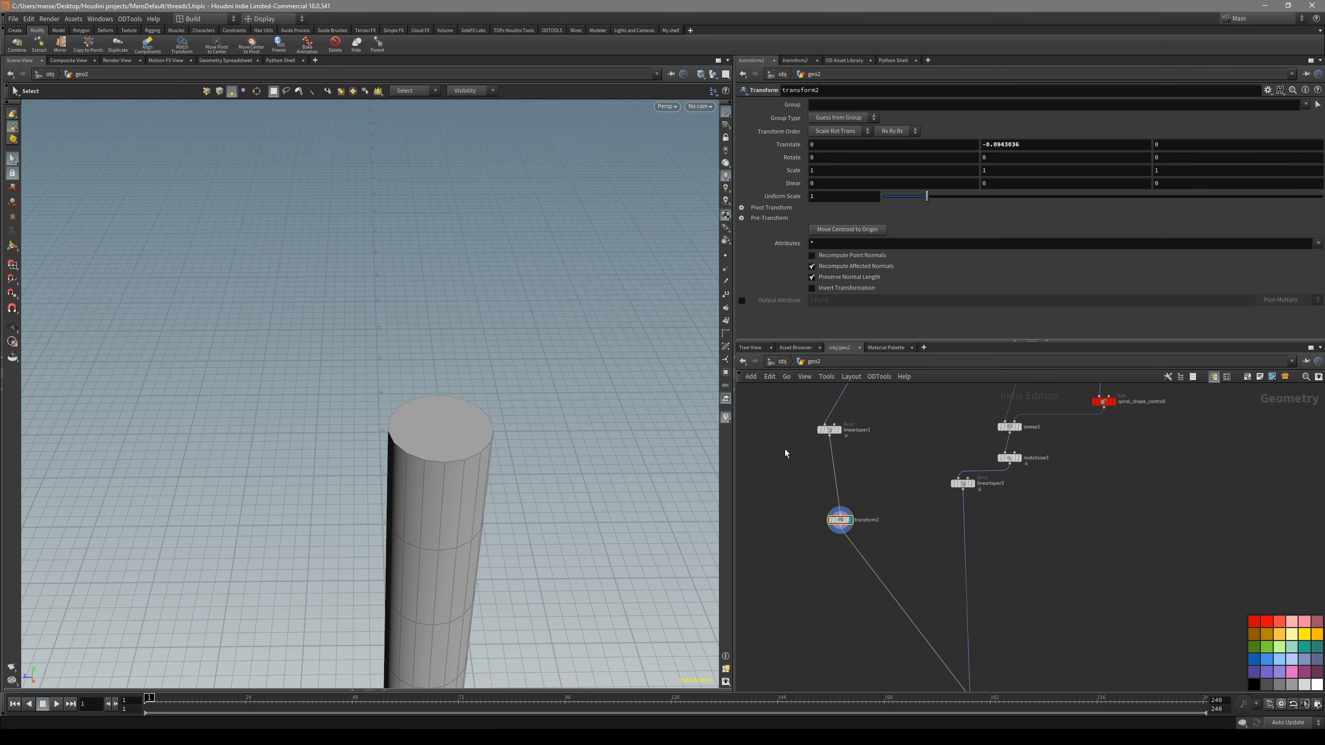
click(725, 319)
alt+drag(447, 456, 500, 405)
alt+right_drag(500, 405, 447, 470)
- Set the screw_dimensions Tube to 19 Rows and 18 Columns, checking the top cap's primitive number
middle_drag(892, 446, 867, 620)
click(876, 443)
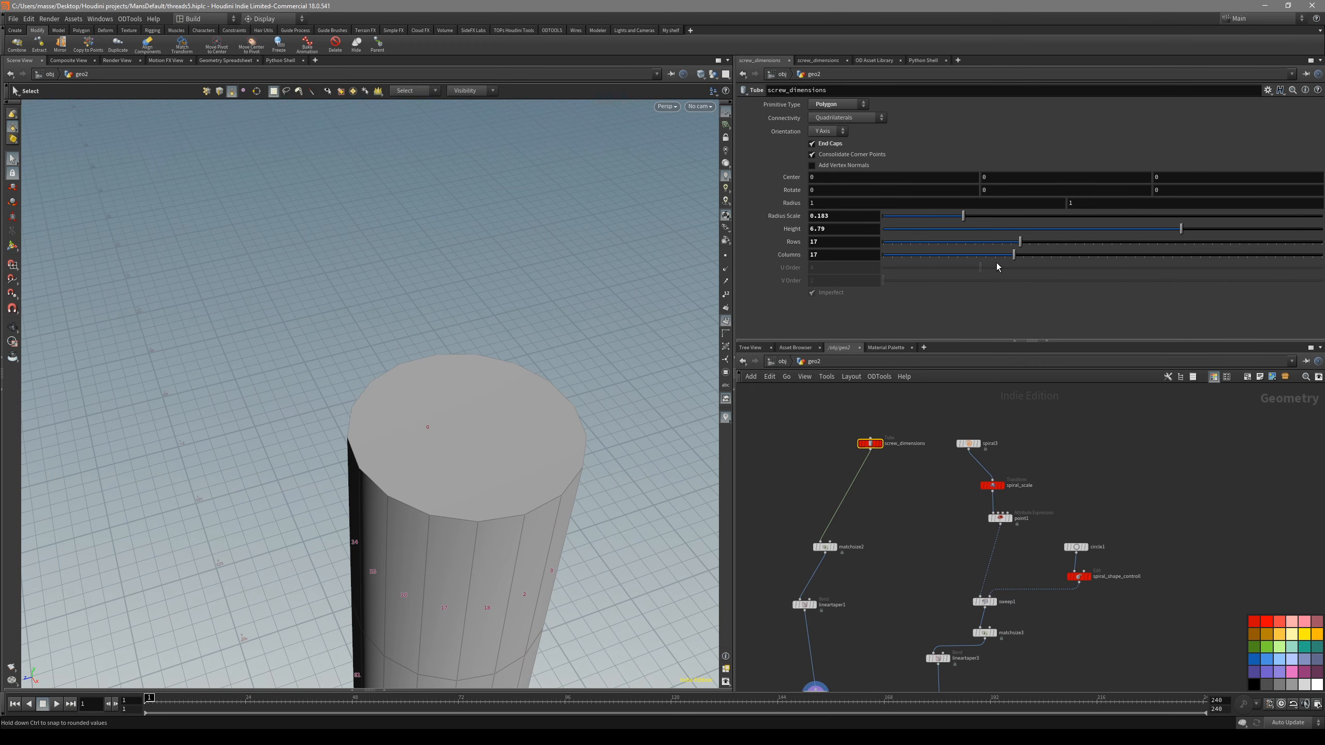
drag(1013, 255, 1018, 250)
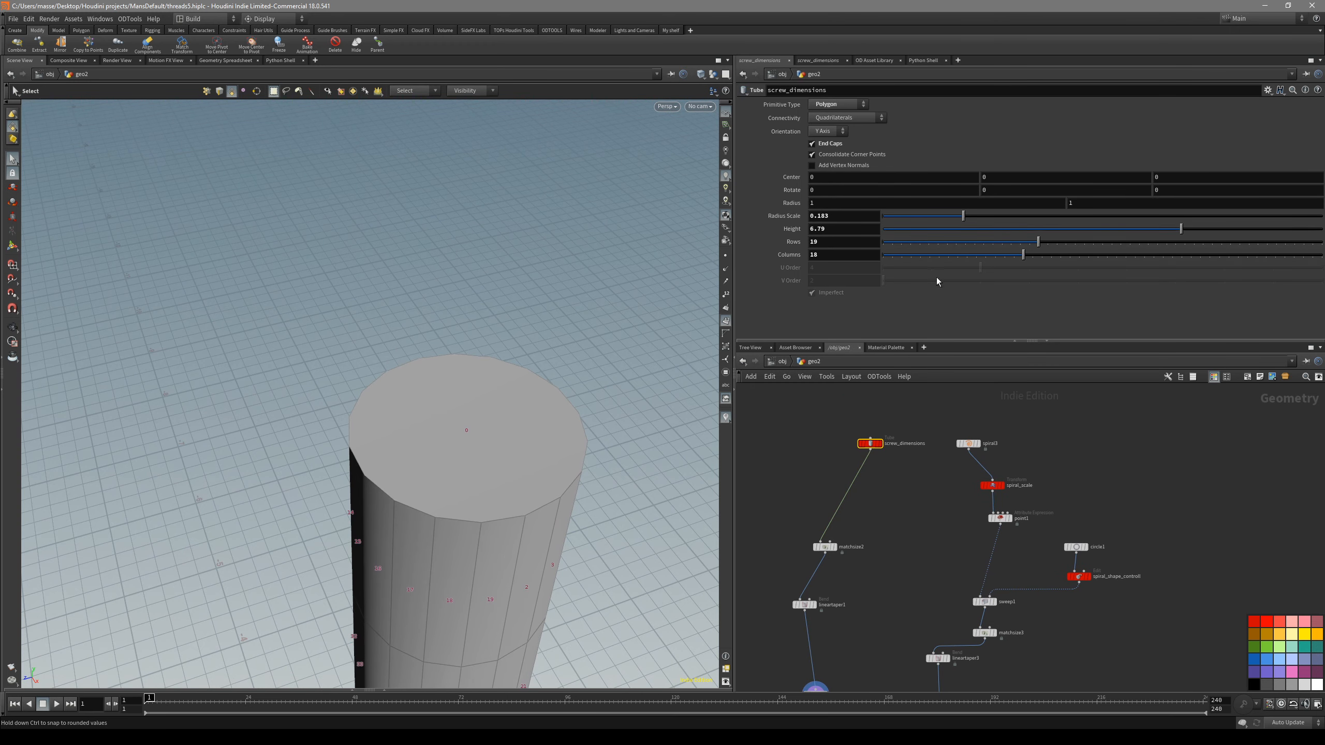
alt+drag(585, 499, 459, 378)
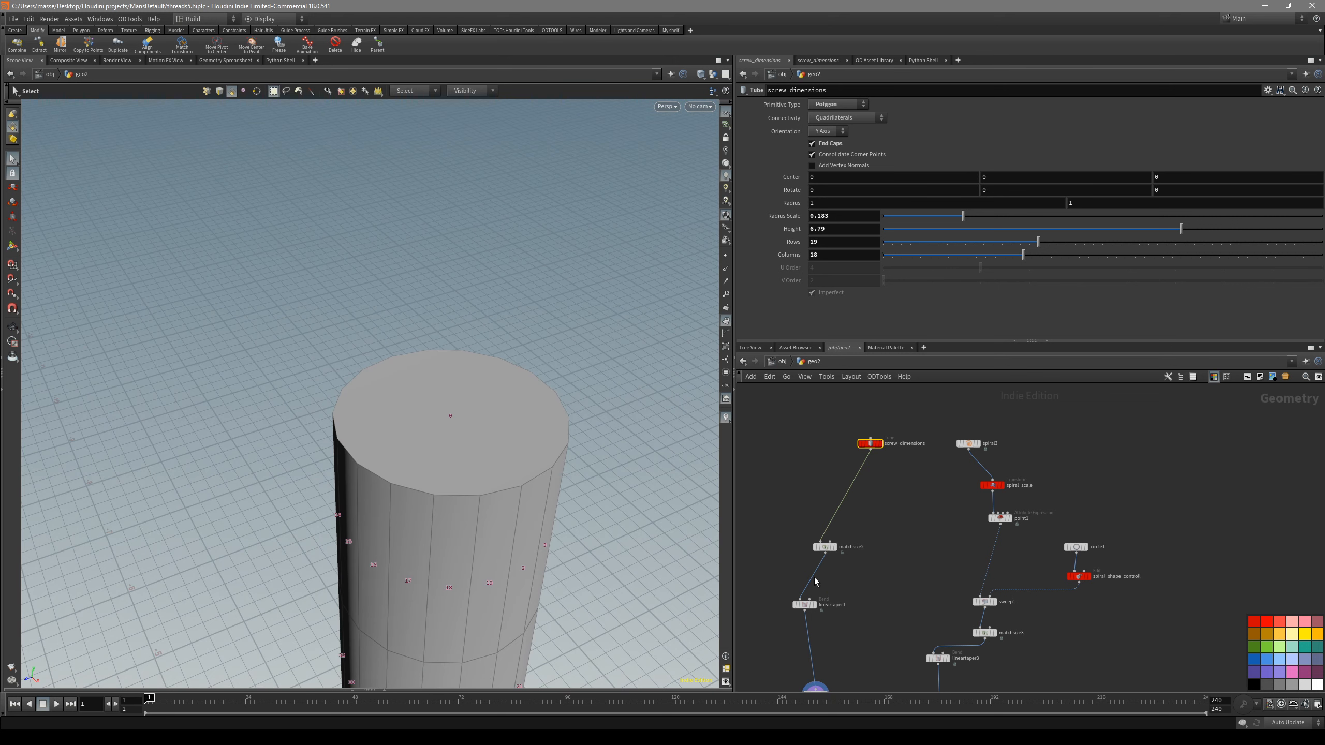
- Extract the shaft's top cap primitive from transform2 into a new object
scroll(859, 634, down, 1)
middle_drag(858, 634, 878, 509)
scroll(881, 546, up, 2)
drag(869, 532, 789, 581)
key(r)
key(r)
middle_drag(796, 605, 839, 529)
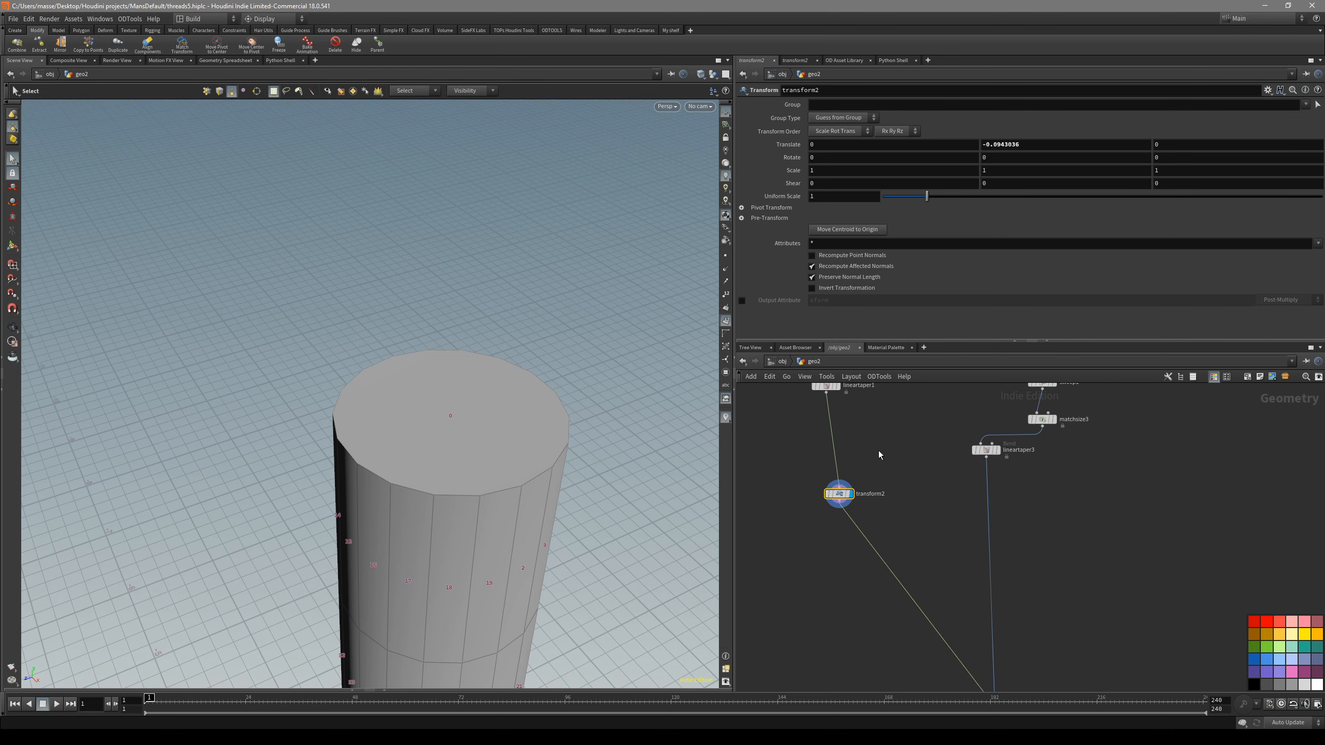
click(477, 443)
key(c)
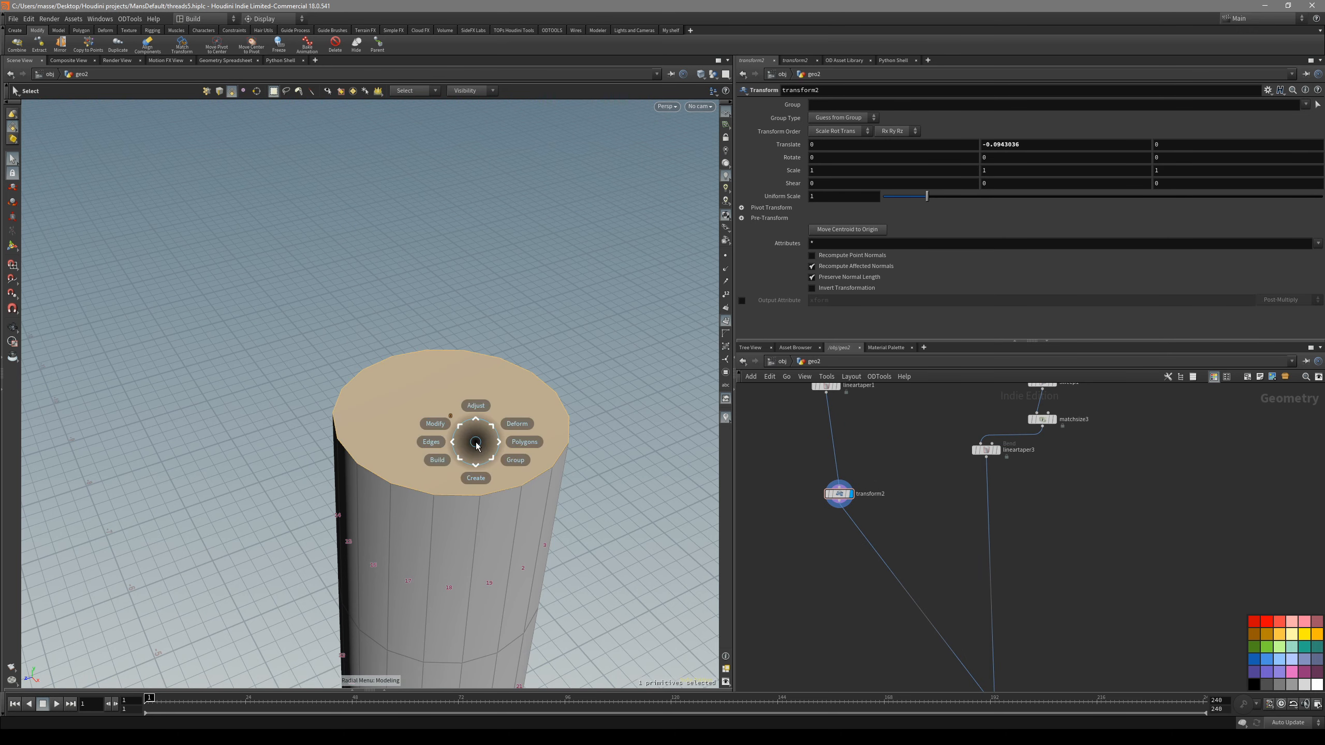
click(435, 421)
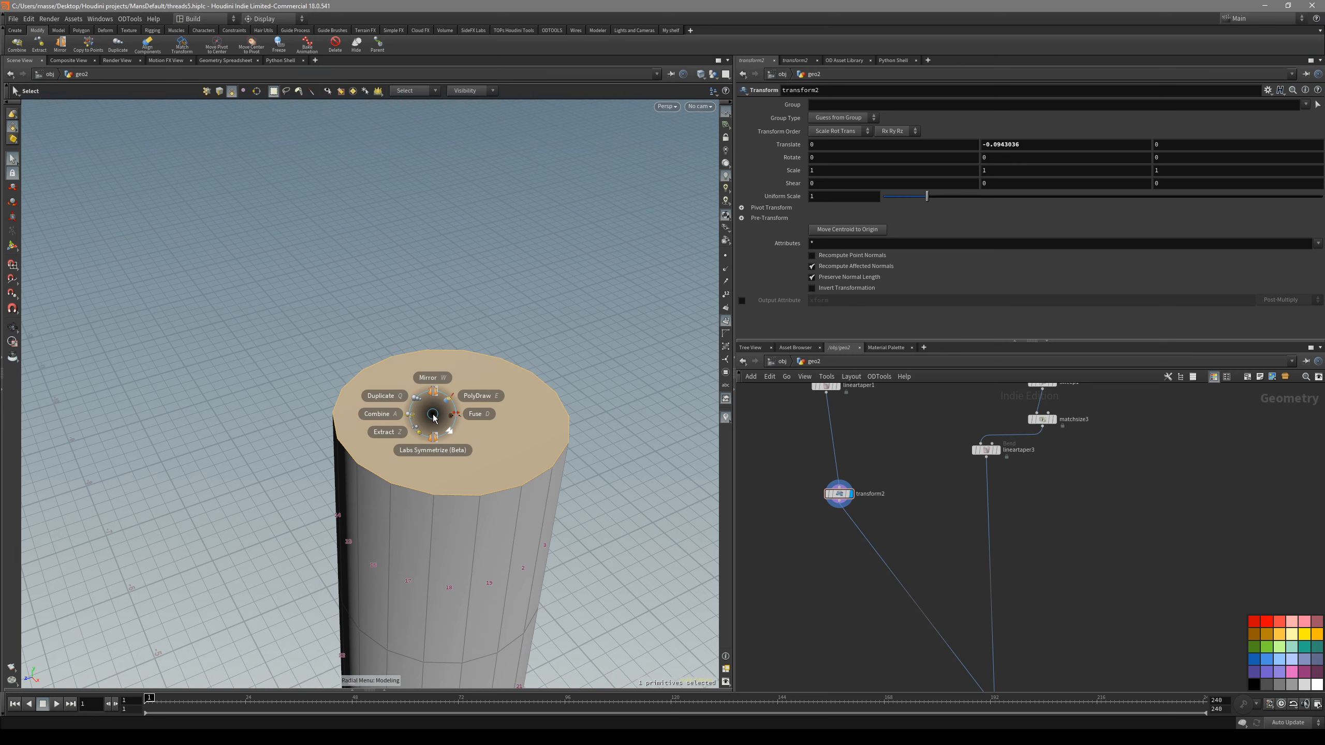
click(402, 438)
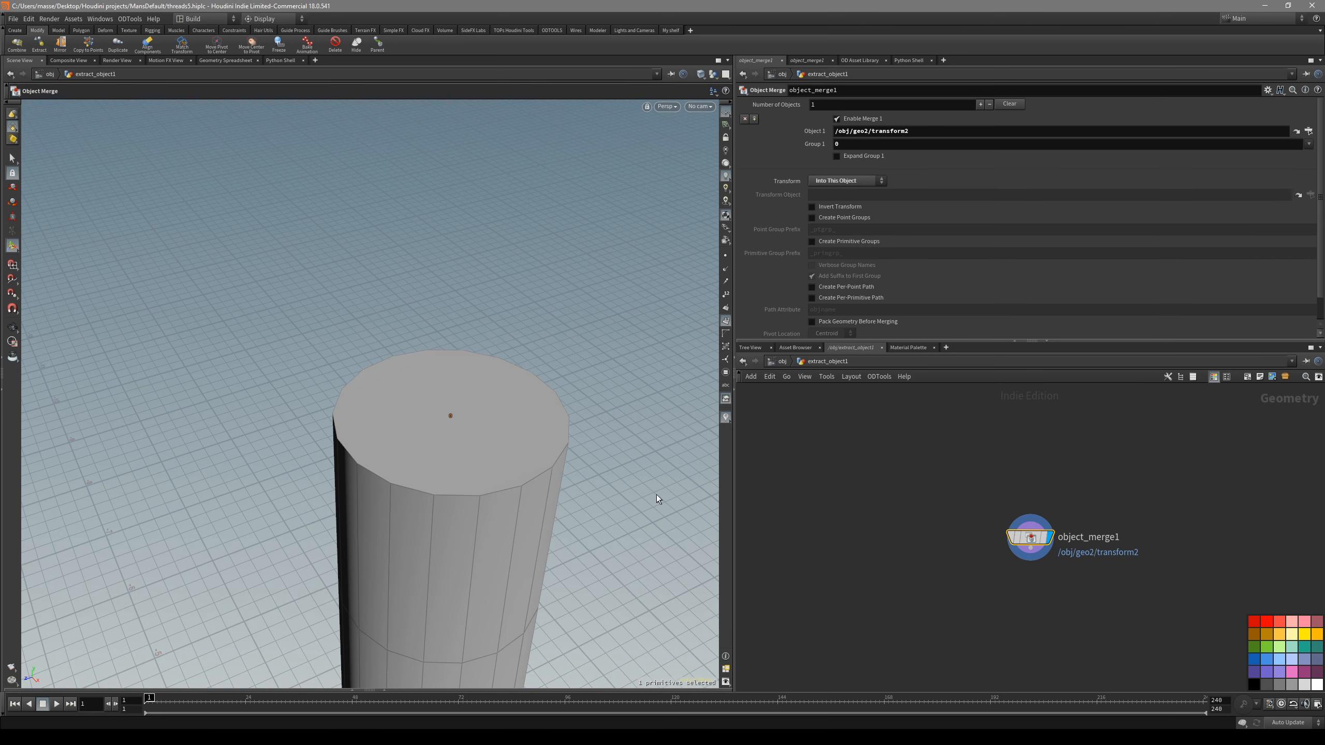
- Hide the geo2 object at object level and enter the extracted cap's object
click(782, 361)
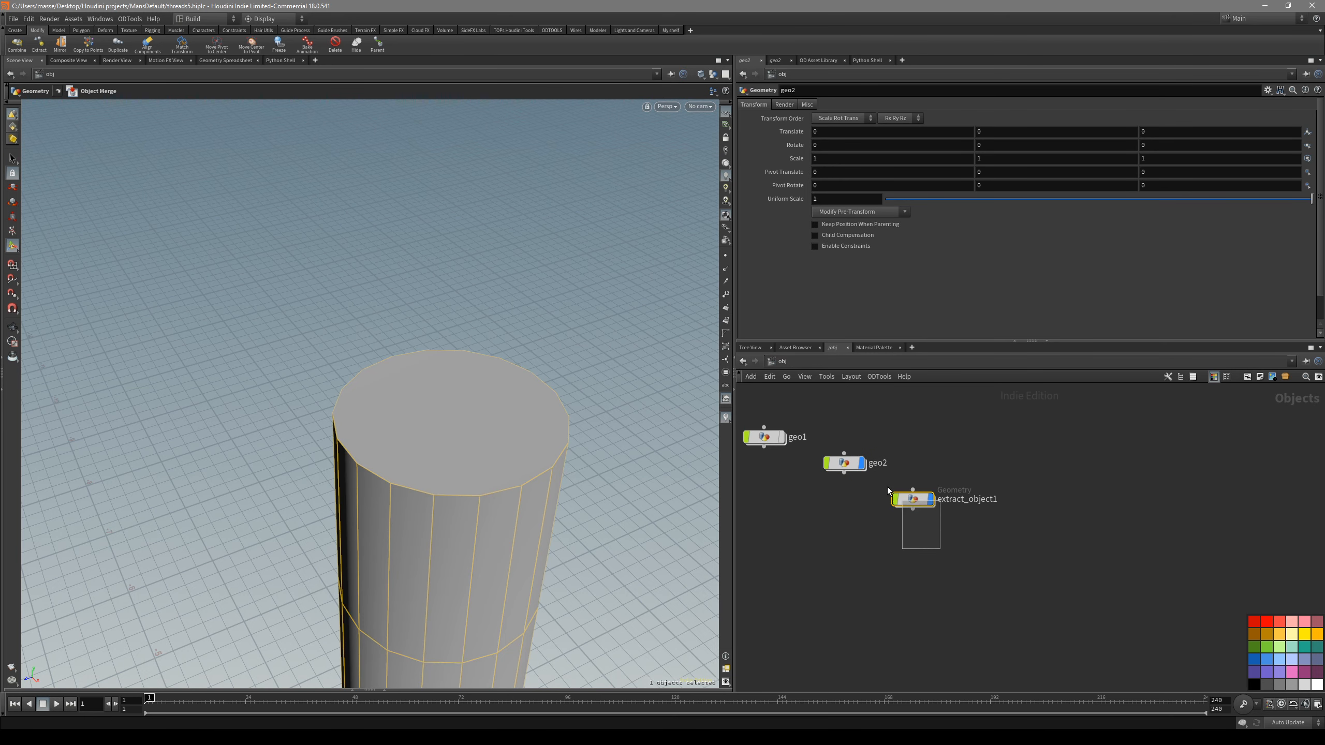
middle_drag(873, 535, 872, 564)
click(844, 511)
double_click(917, 548)
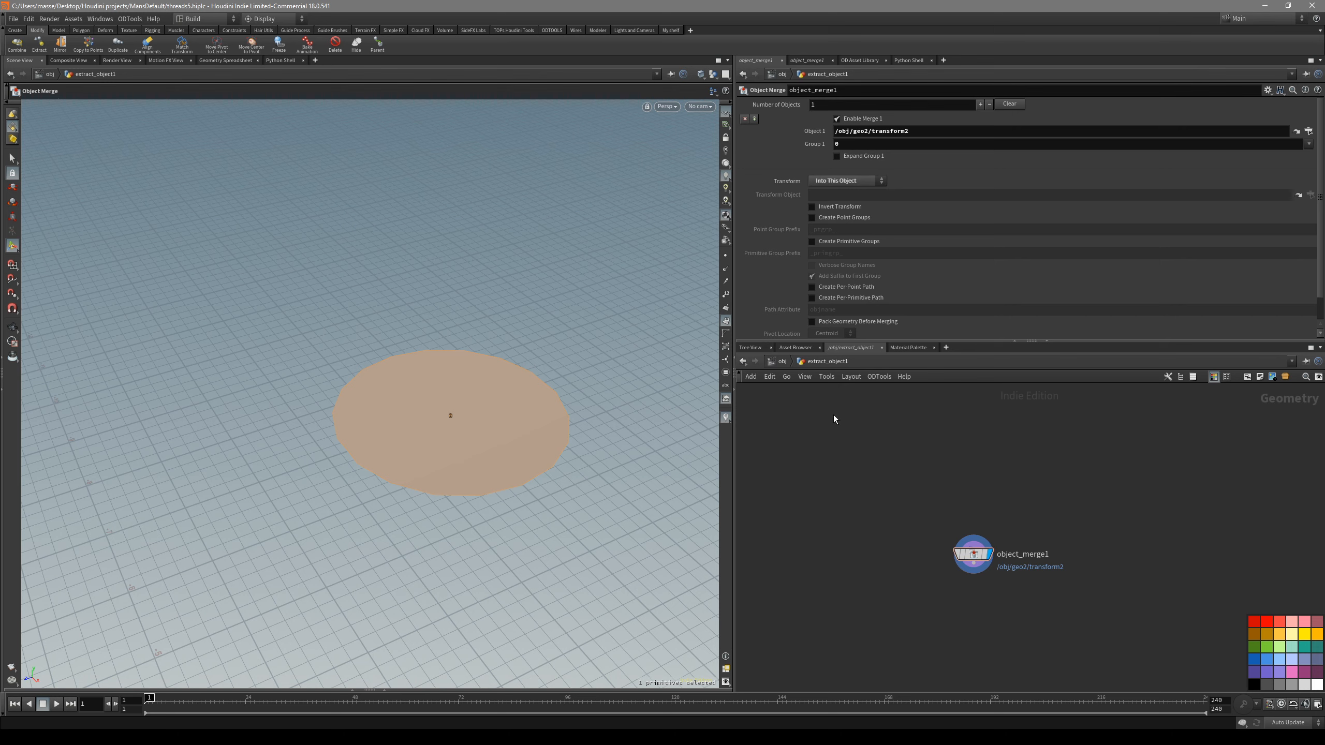
key(u)
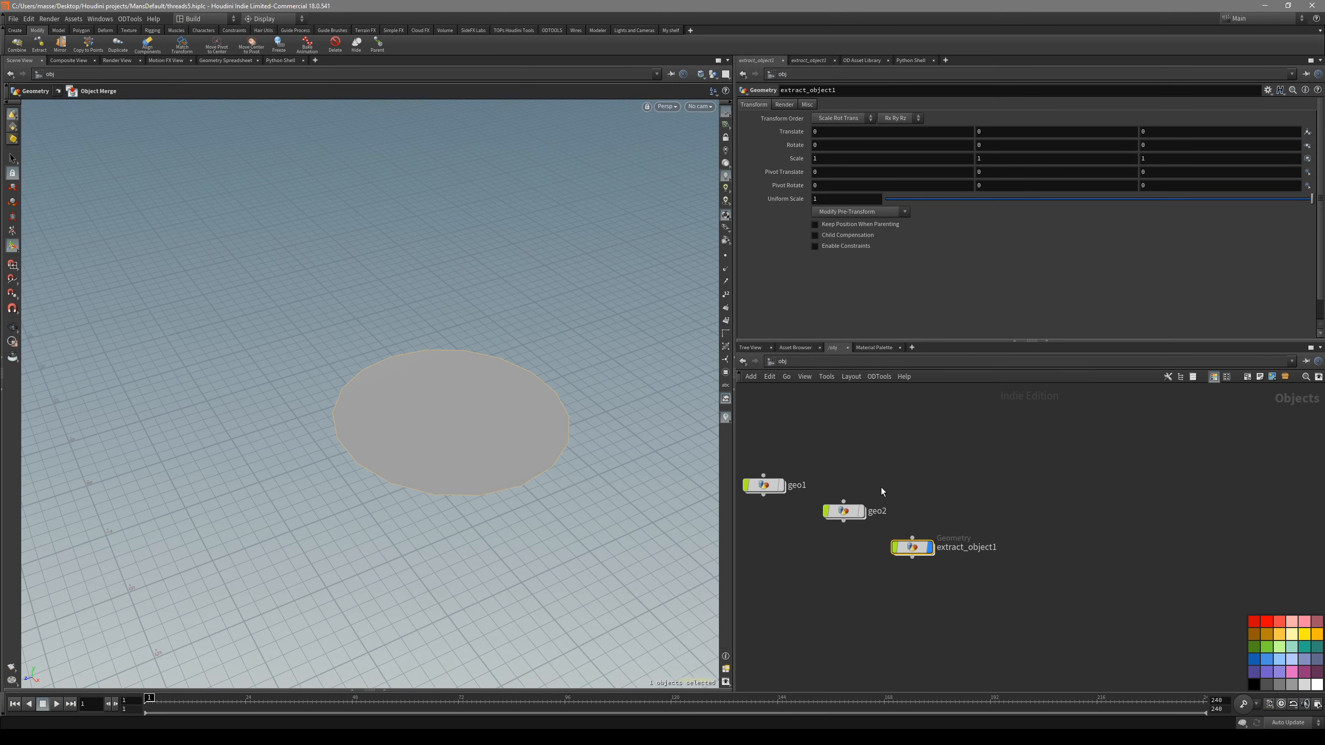
click(842, 513)
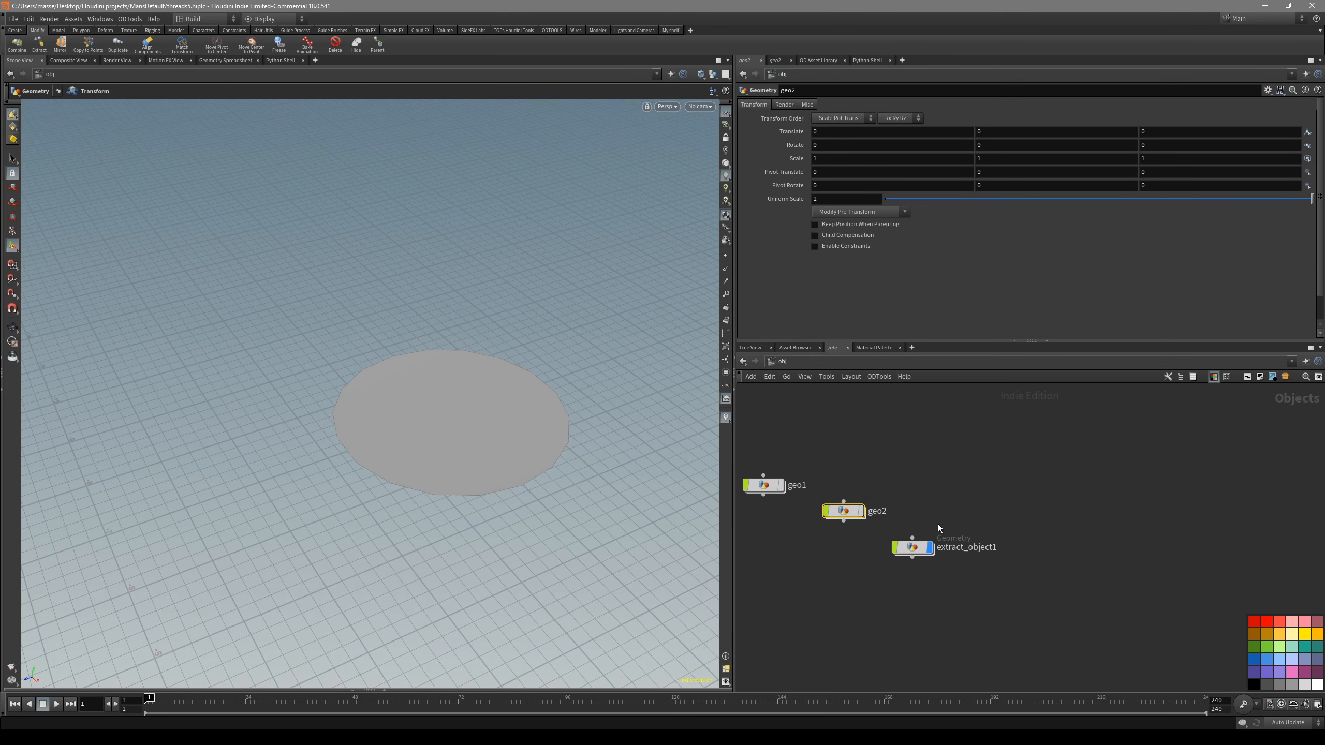
double_click(918, 547)
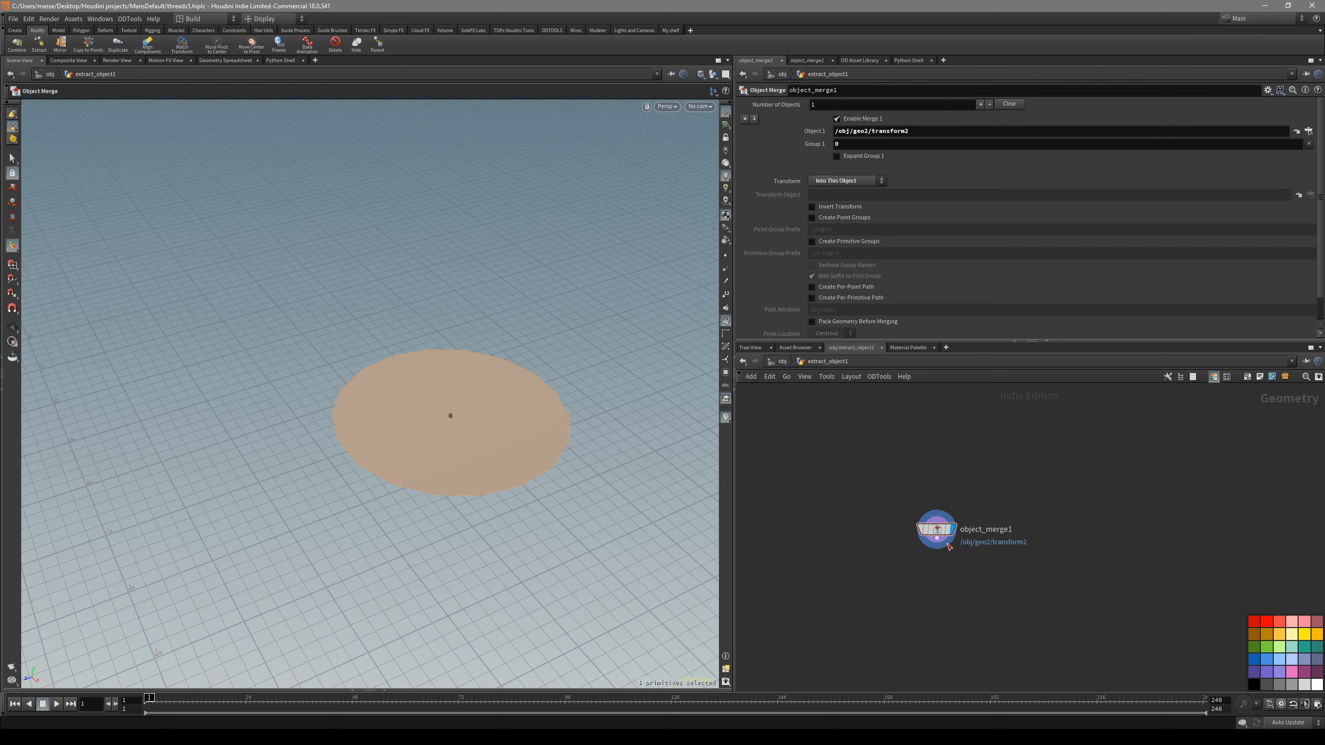
drag(935, 531, 916, 488)
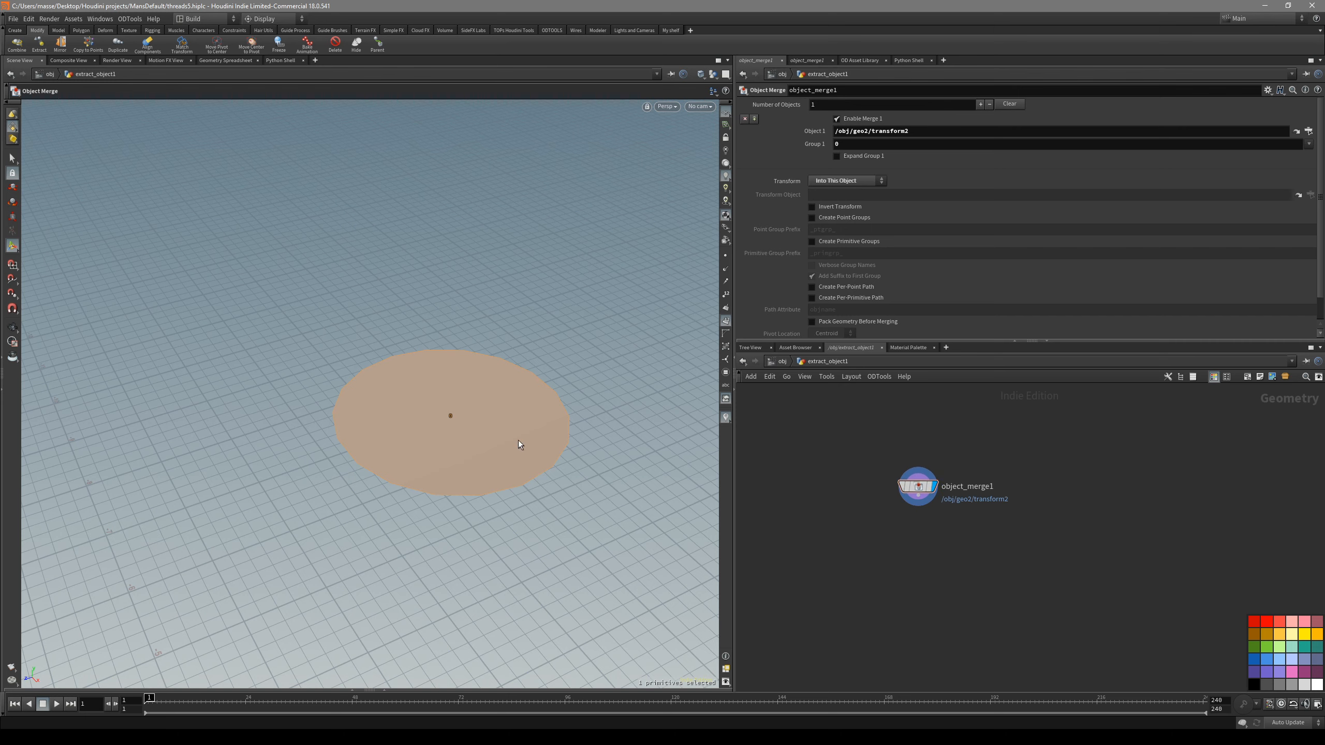
- Move the extracted cap to the origin with a Match Size node, justified to Center in X and Z and Min in Y
key(s)
click(620, 420)
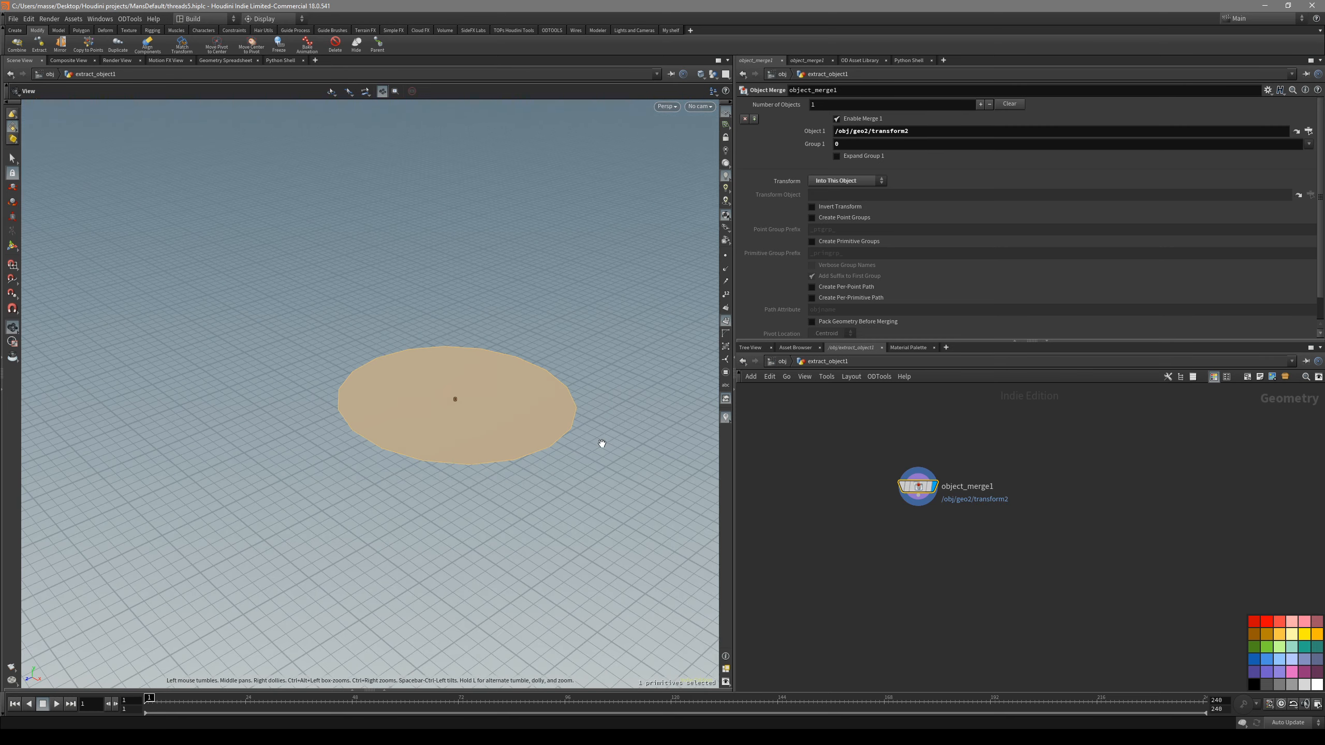
key(space+3)
key(space+1)
alt+drag(561, 442, 484, 427)
key(space+3)
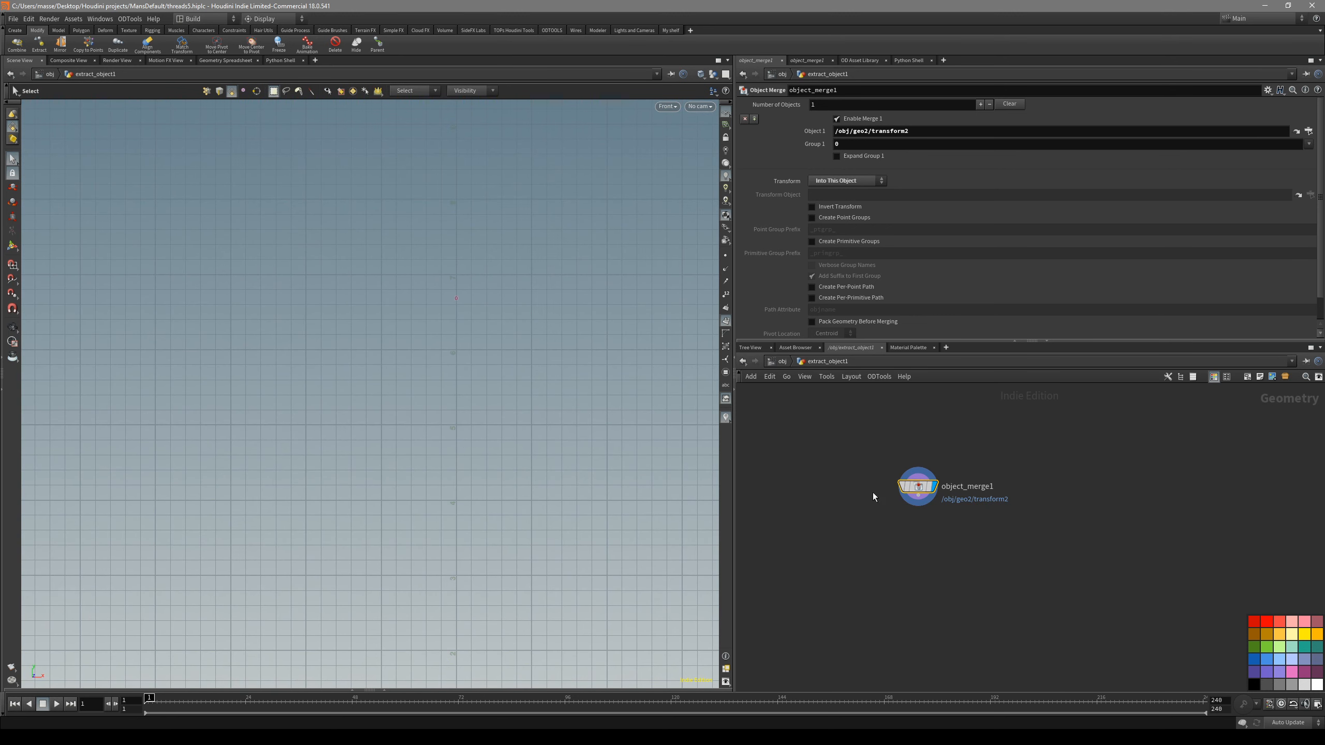
click(58, 30)
click(81, 30)
click(636, 44)
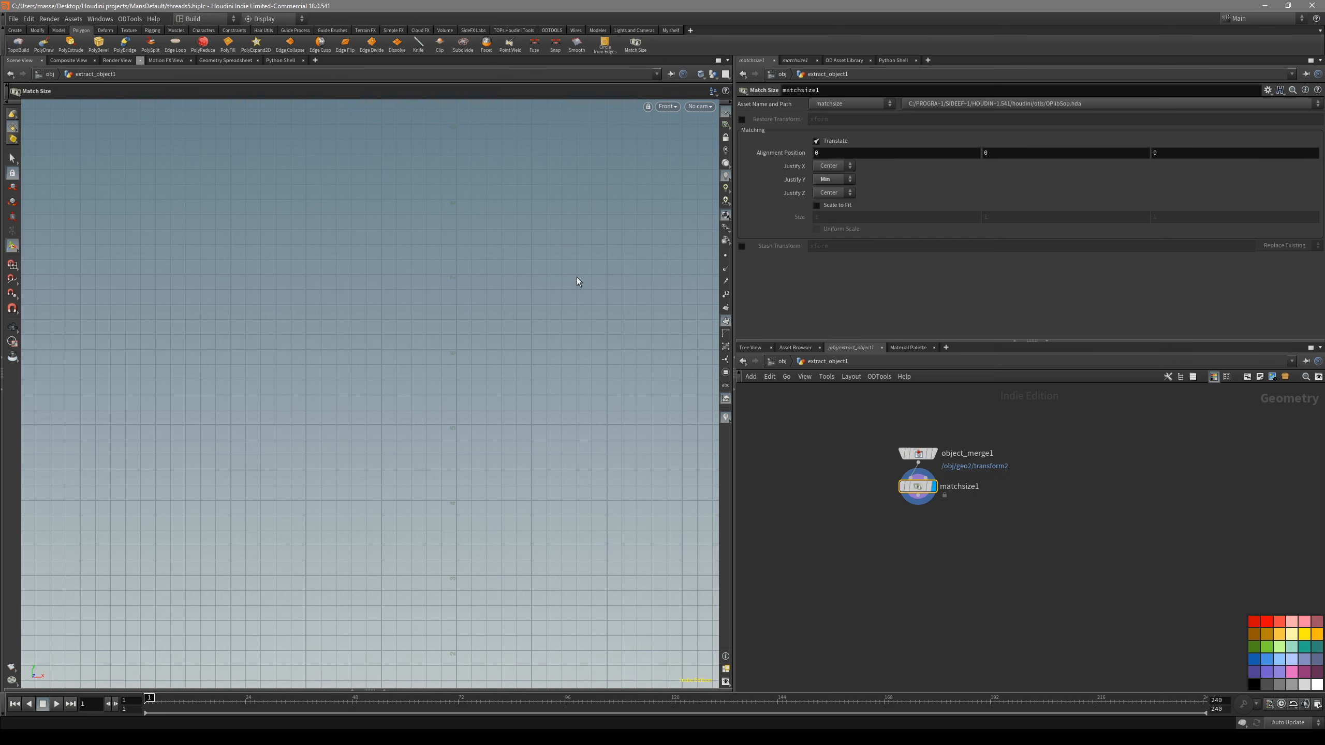
key(space+g)
key(space+1)
key(space+g)
drag(490, 474, 294, 500)
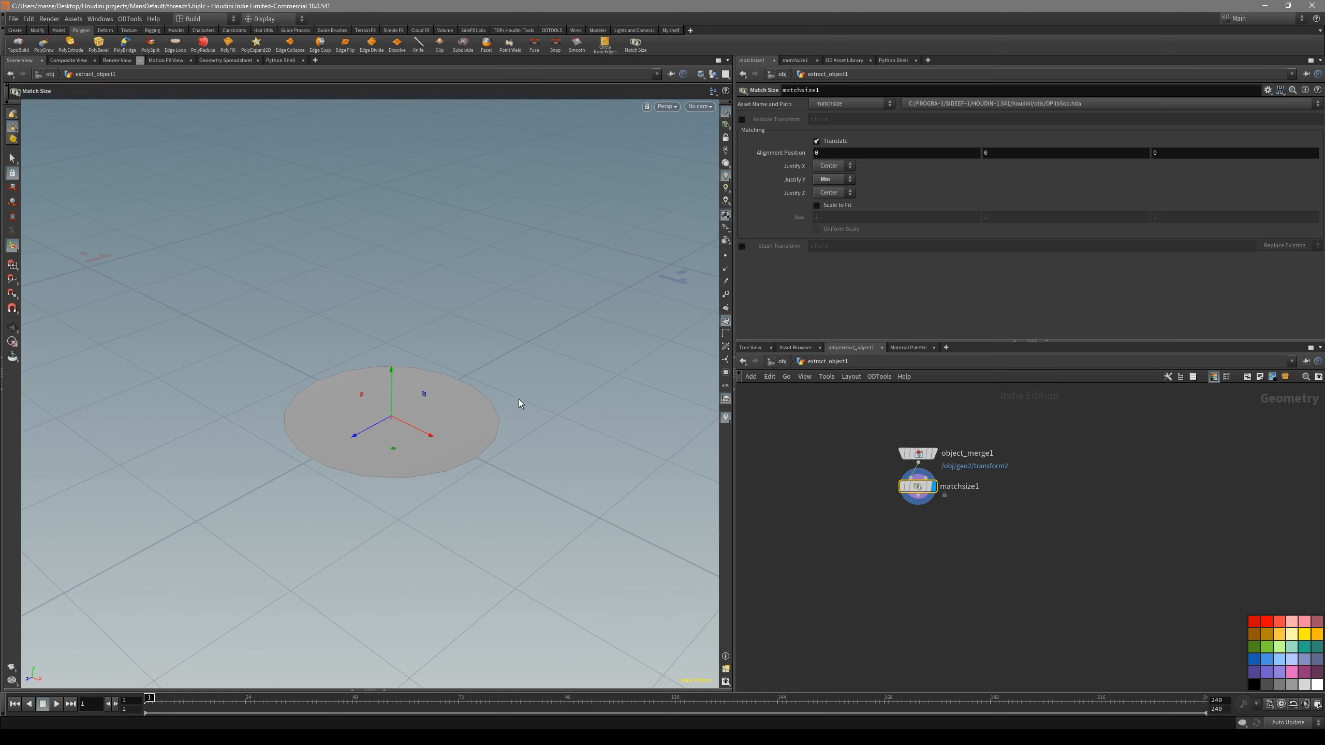
- Extrude the cap face upward about 0.165 with PolyExtrude
key(s)
click(481, 404)
key(Escape)
drag(543, 379, 510, 380)
click(479, 410)
key(alt+e)
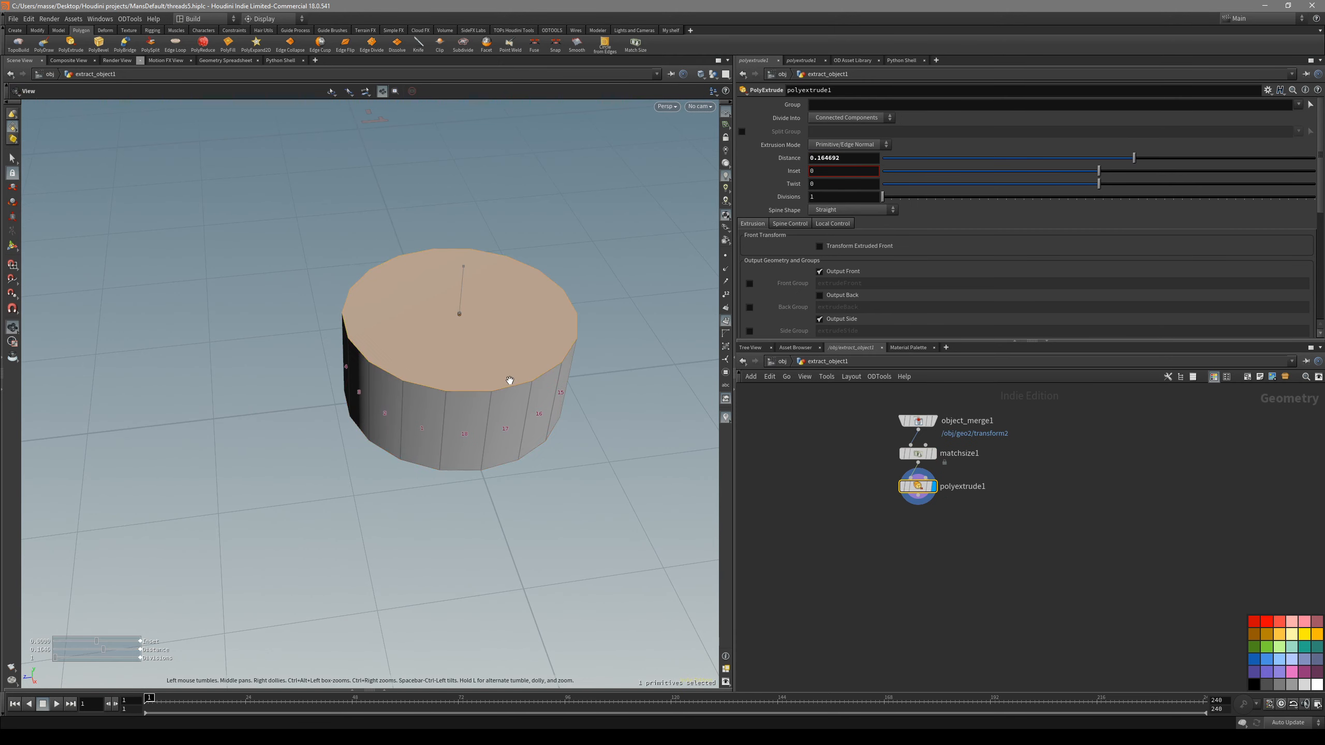
- Flare the extruded screw head outward by setting the extrusion Distance to 0.202 and the Inset to -0.143
key(space+3)
right_drag(456, 388, 468, 308)
middle_drag(468, 308, 438, 423)
scroll(438, 423, up, 1)
scroll(437, 423, down, 2)
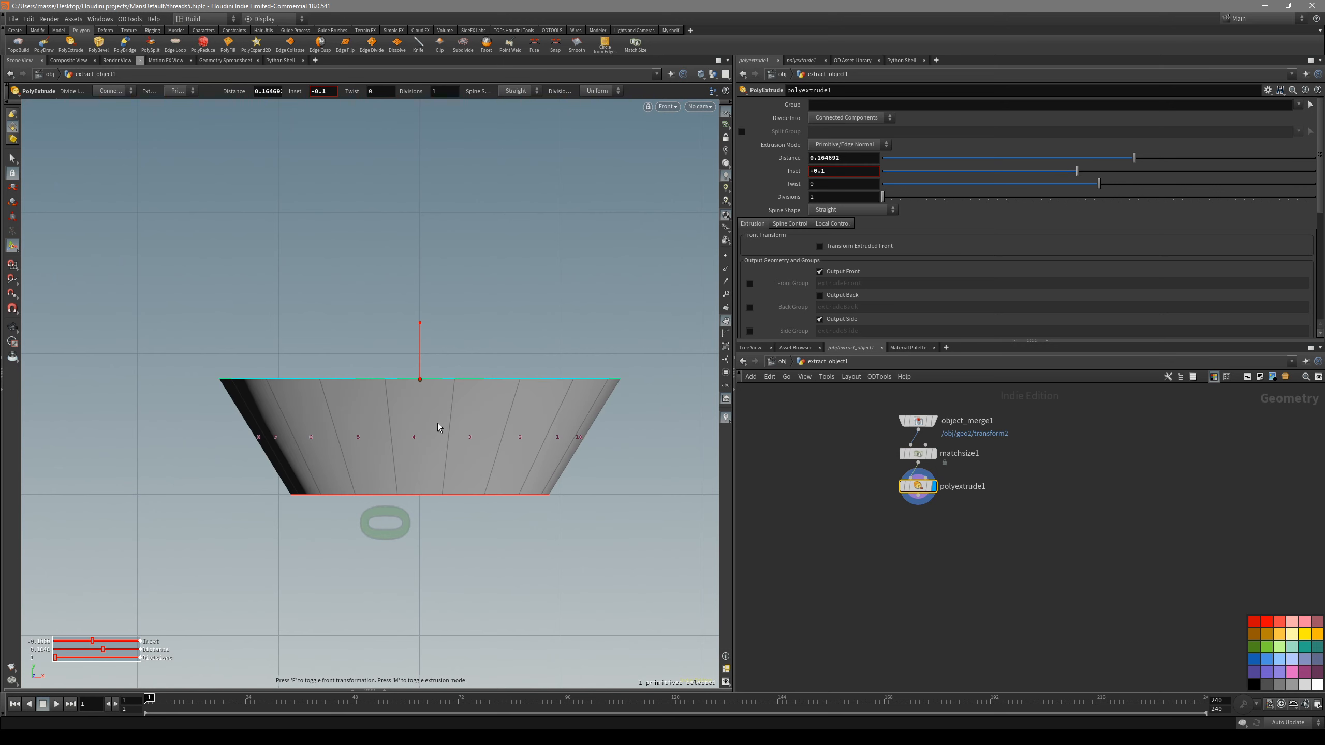
key(space+1)
drag(437, 423, 468, 399)
drag(467, 398, 473, 398)
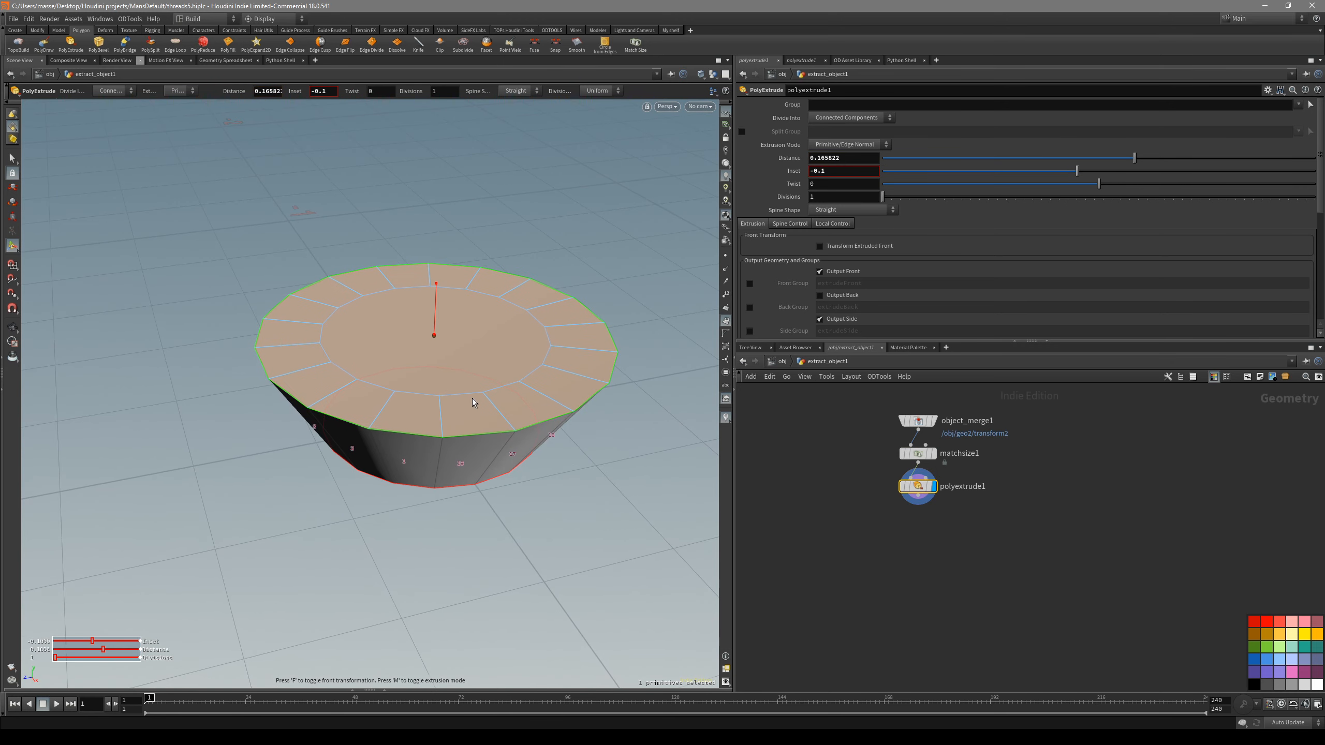
key(space+3)
scroll(464, 387, up, 1)
scroll(464, 387, down, 1)
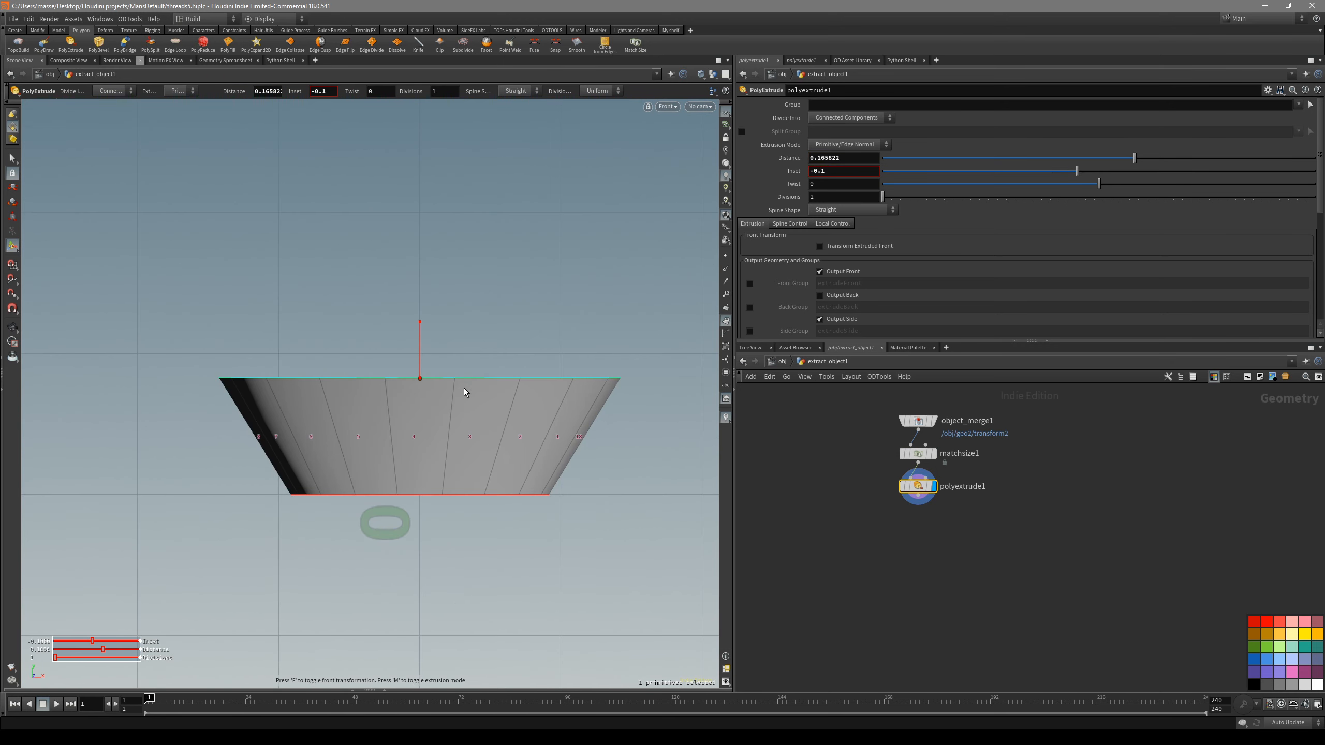
drag(1077, 171, 1143, 158)
- Enable the front and back boundary groups, extrudeFrontSeam and extrudeBackSeam, on the PolyExtrude node
key(space+1)
key(s)
alt+drag(512, 345, 509, 312)
scroll(848, 329, down, 1)
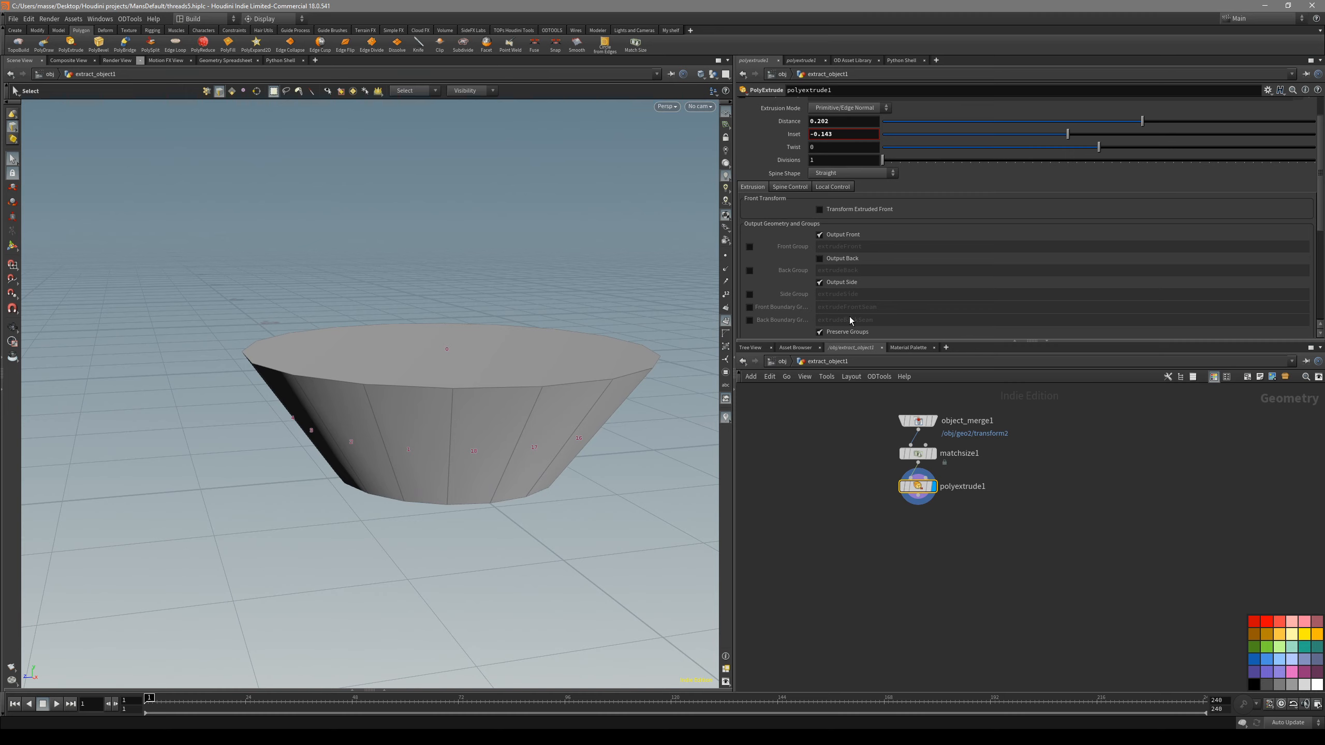
click(750, 320)
click(750, 307)
- Shade the head smoothly without wireframe and show the group and attribute list in the viewport
key(Escape)
drag(593, 318, 615, 379)
key(s)
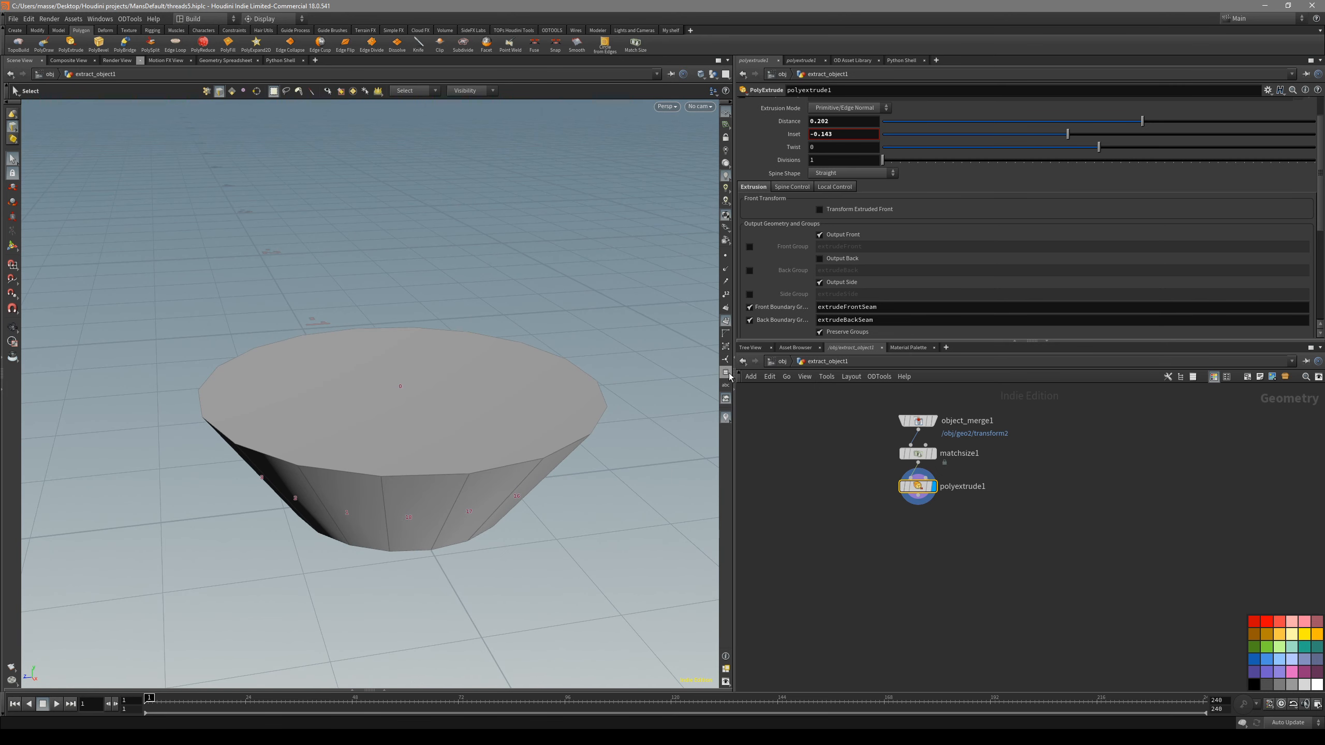
alt+drag(531, 462, 530, 448)
key(shift+w)
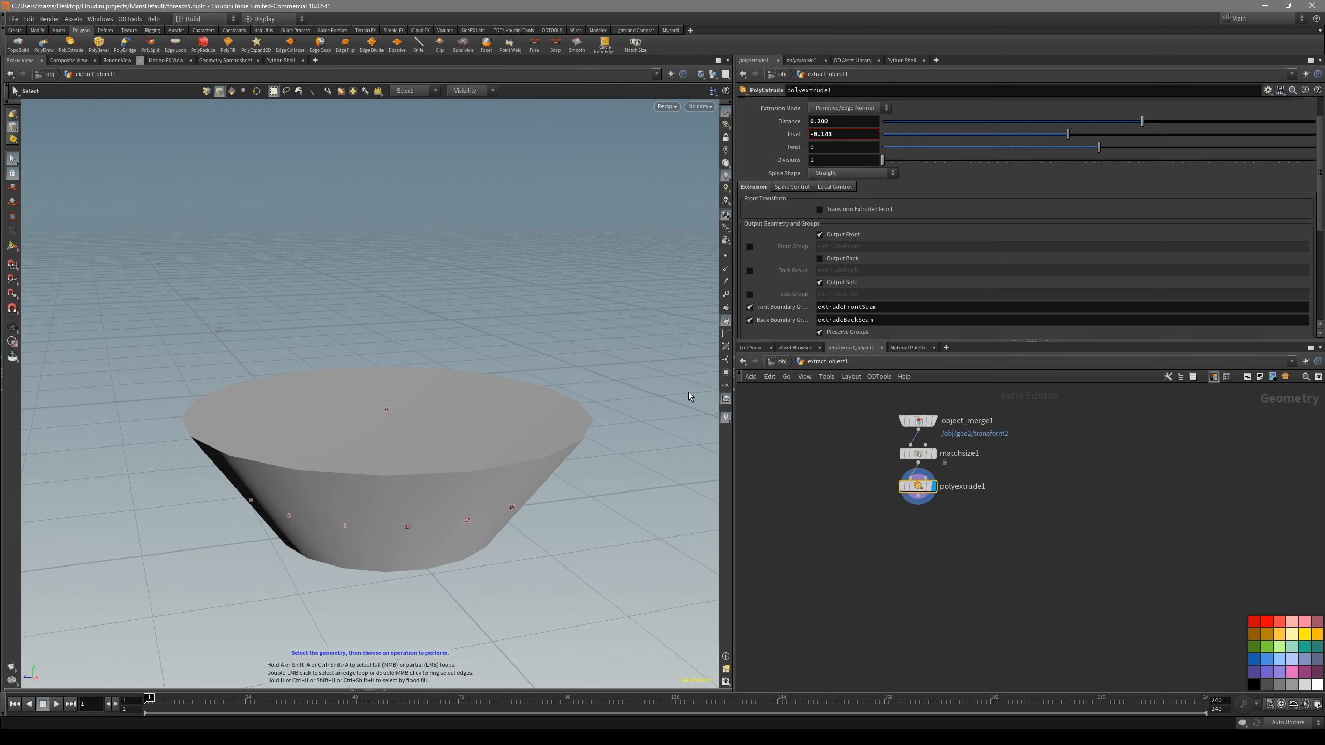
click(726, 372)
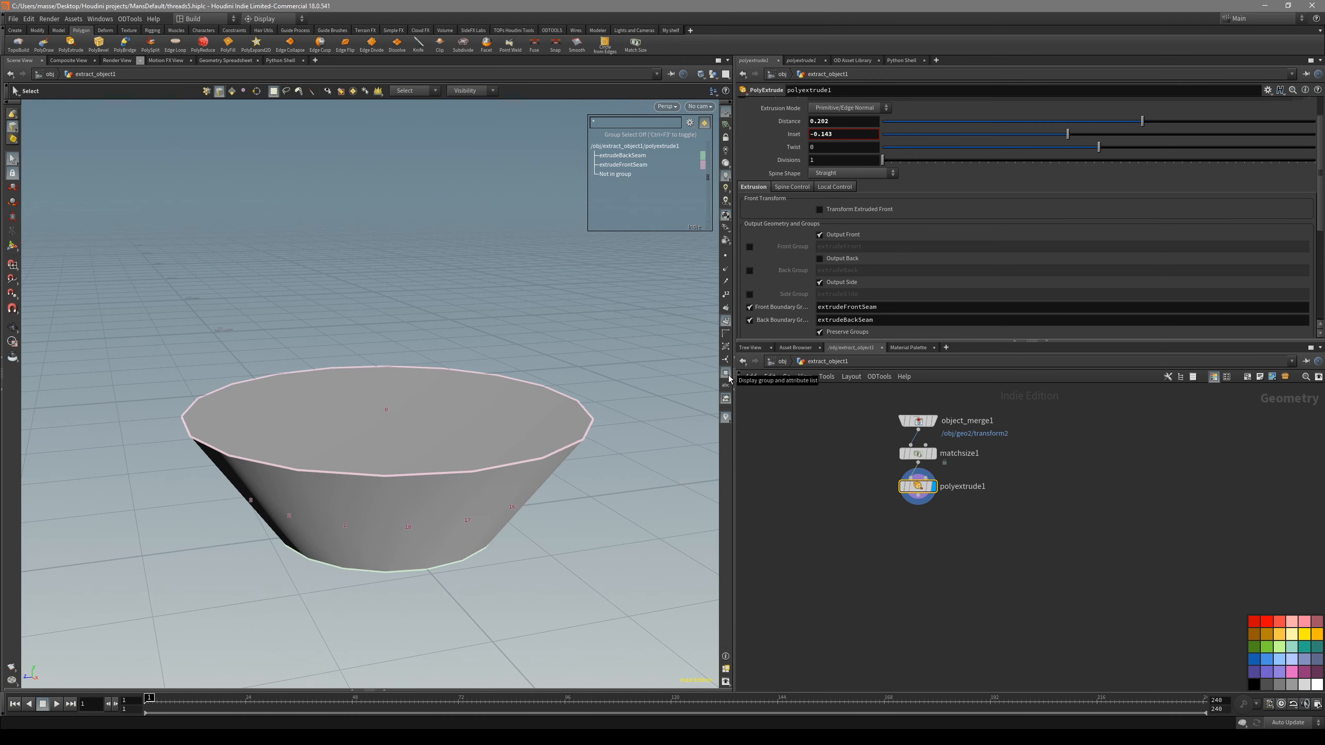
- Bevel the extrudeFrontSeam edges of the head with a distance of about 0.02 and 3 divisions
alt+drag(619, 360, 605, 354)
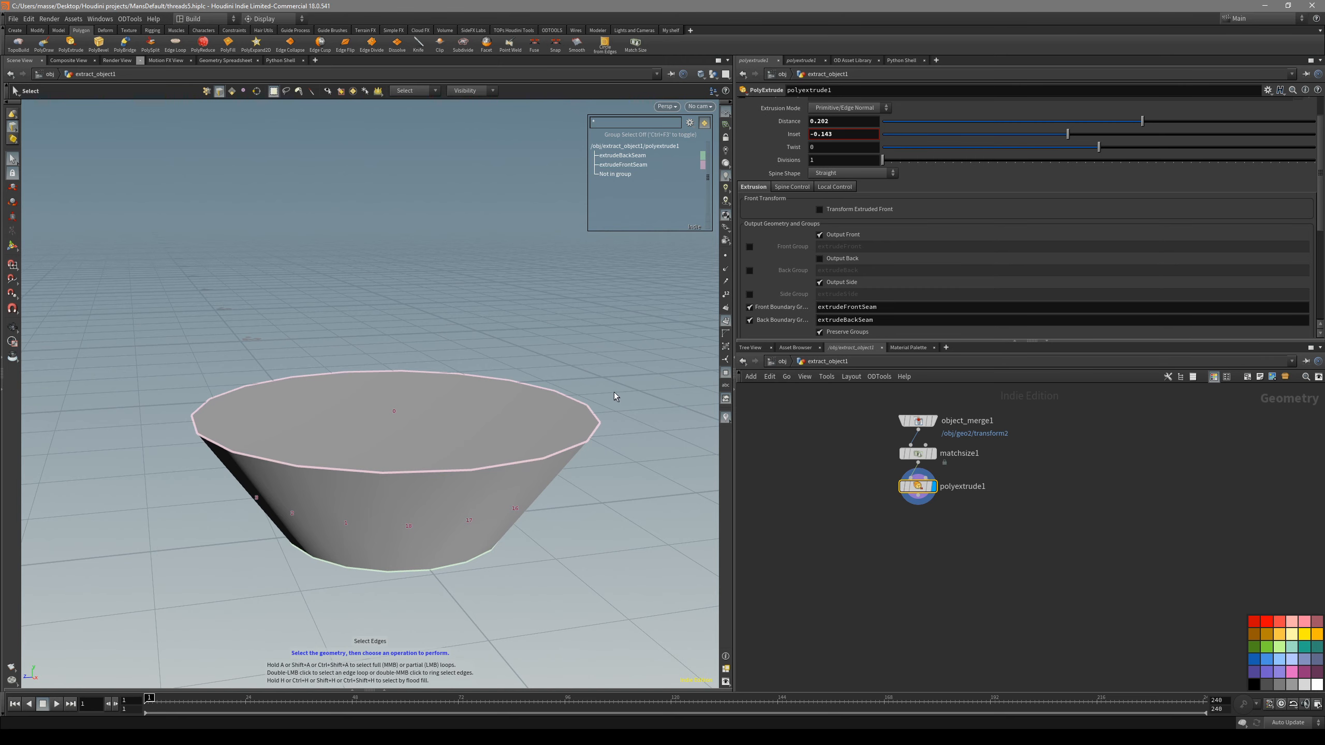
alt+middle_drag(574, 281, 585, 269)
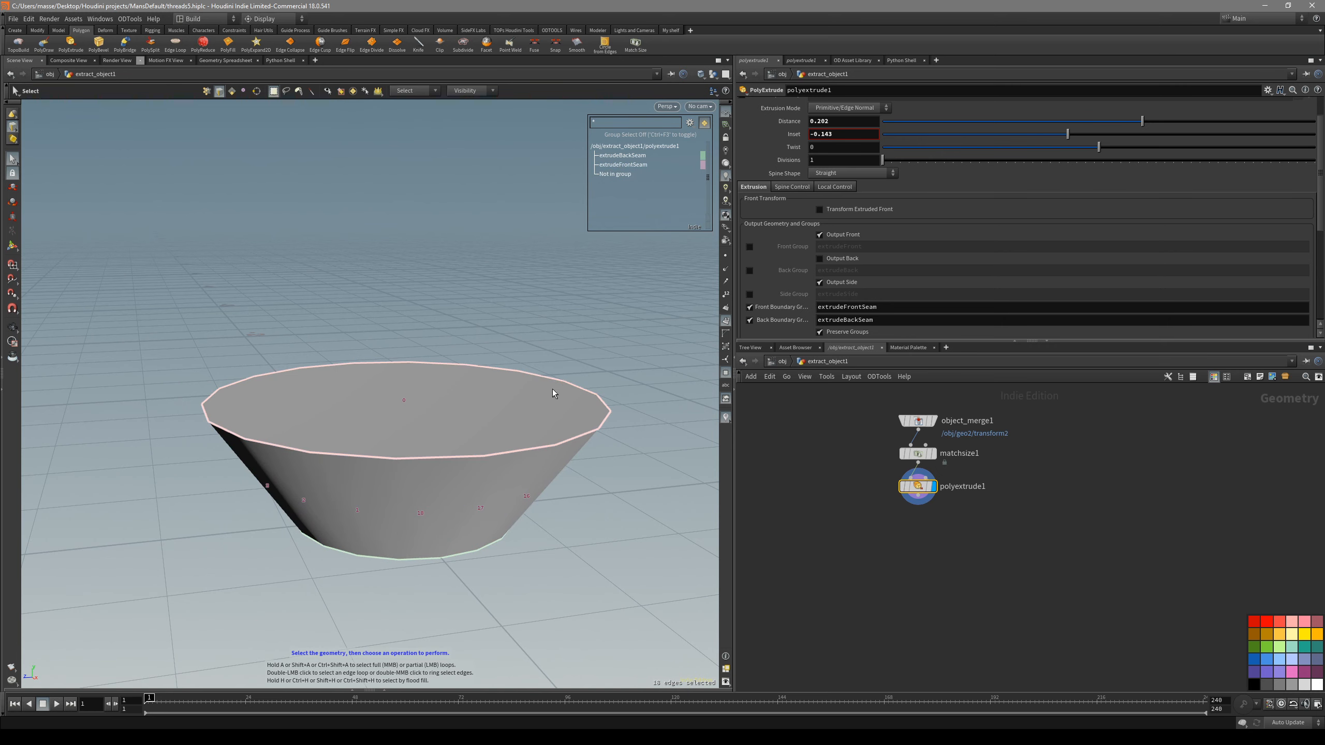
key(b)
drag(528, 376, 520, 387)
scroll(926, 502, up, 2)
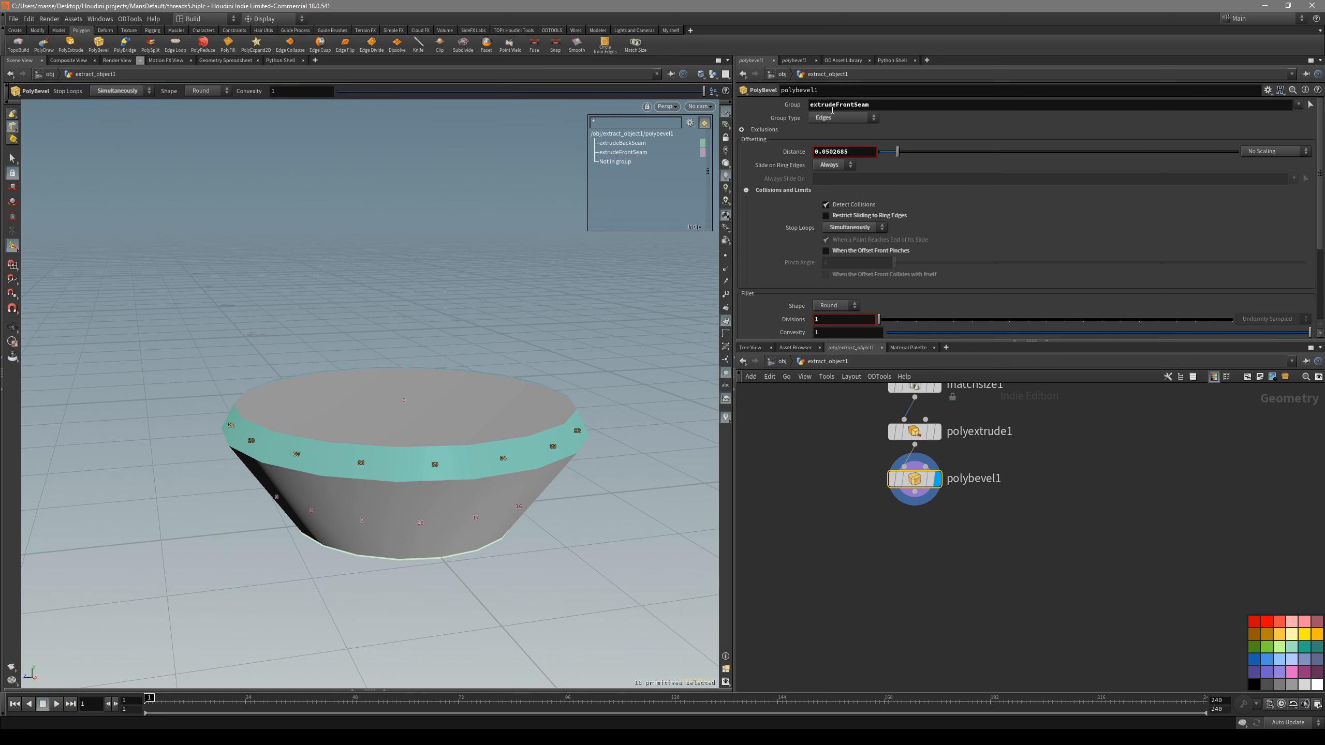
shift+scroll(626, 315, up, 2)
drag(538, 409, 523, 409)
key(s)
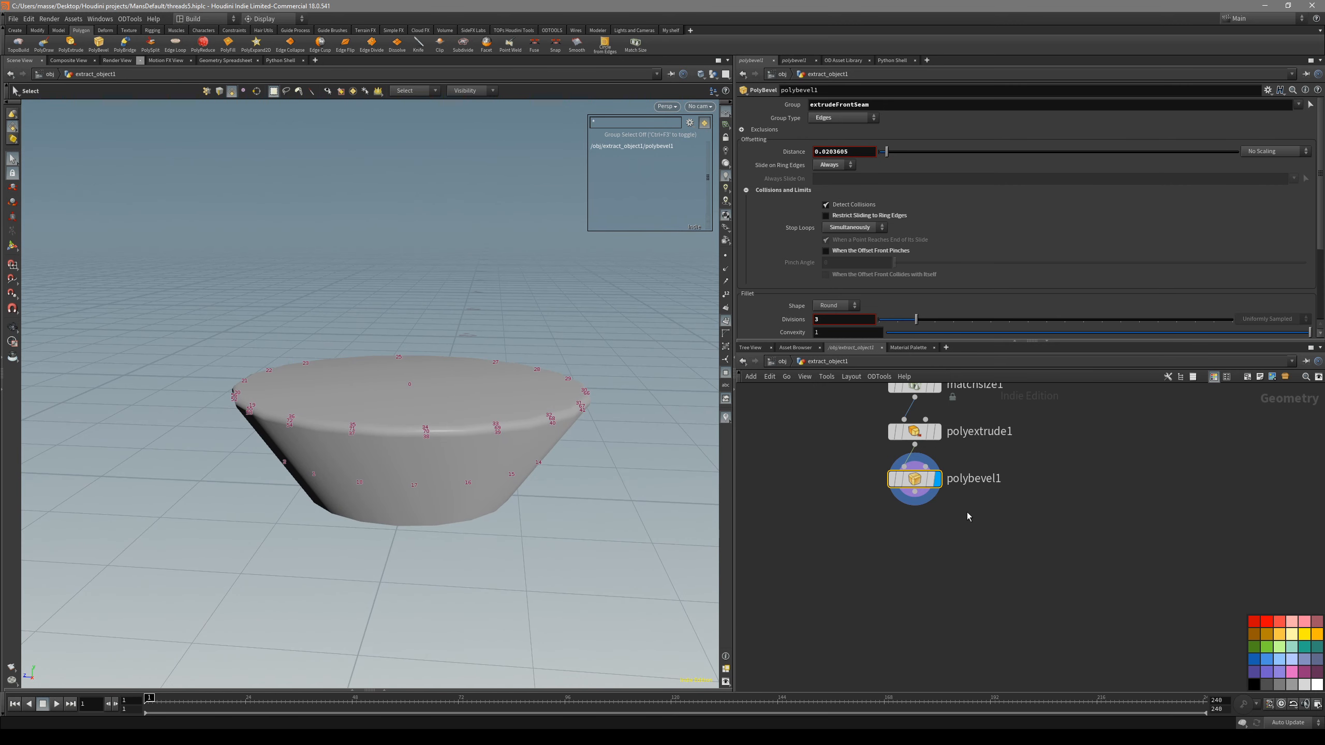
- Move the polybevel1 node aside and display polyextrude1 with edge selection active
drag(933, 486, 1110, 544)
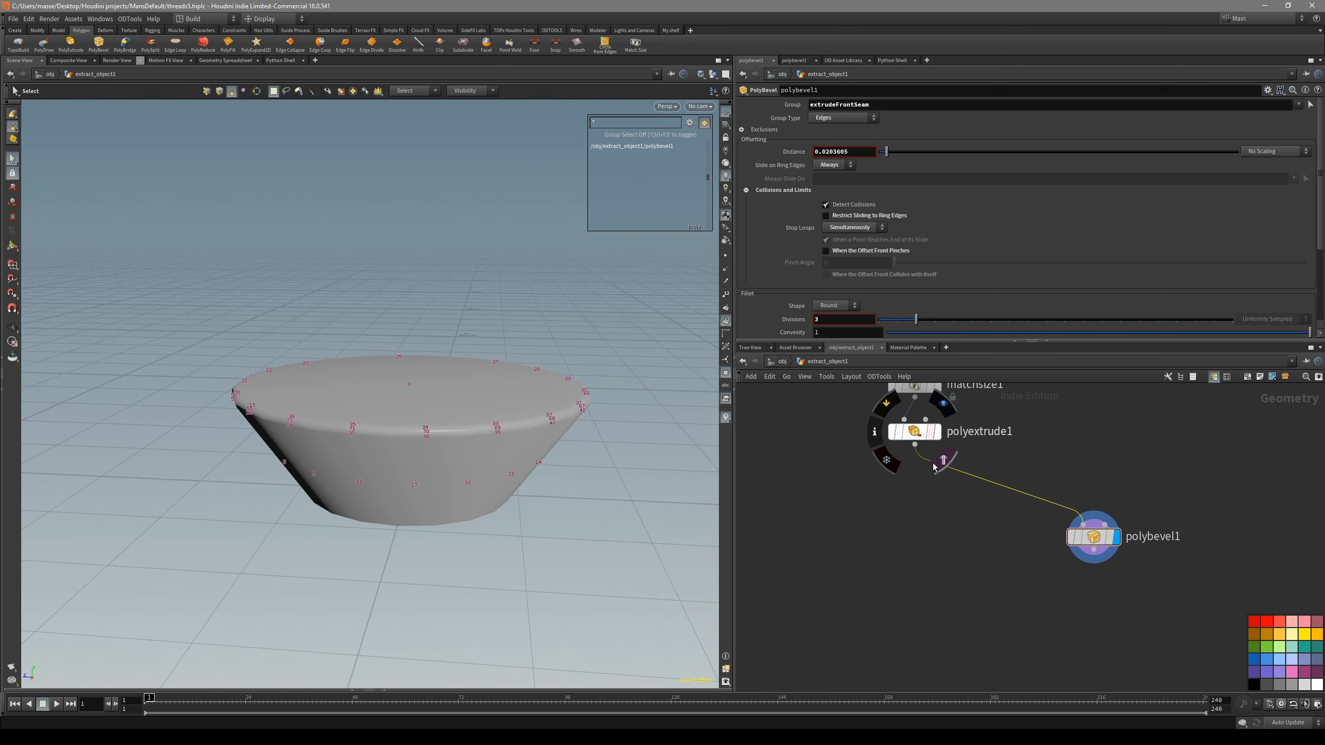
click(920, 434)
key(r)
key(3)
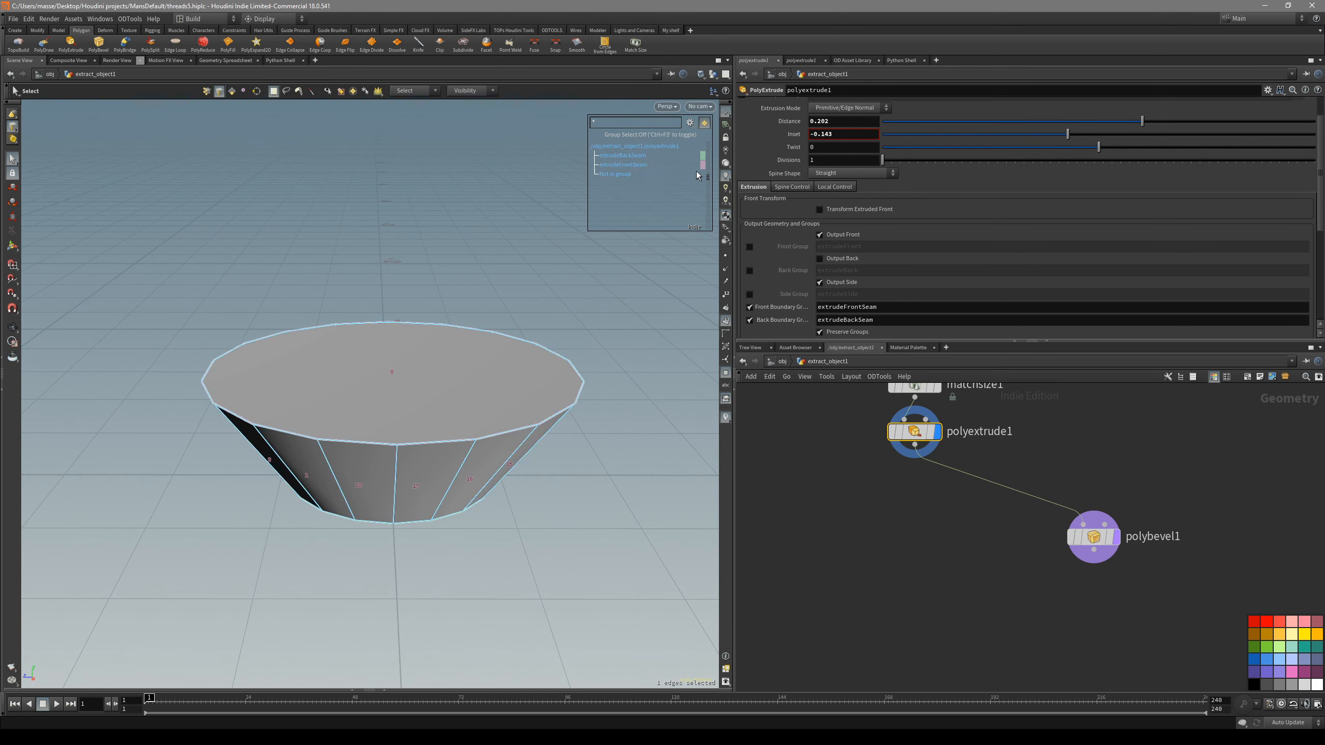
- Bevel the manually selected upper edge loop of polyextrude1 about 0.046 with 3 divisions
key(Escape)
middle_drag(600, 390, 631, 391)
key(s)
double_click(531, 437)
key(b)
drag(515, 429, 493, 419)
shift+scroll(499, 418, up, 2)
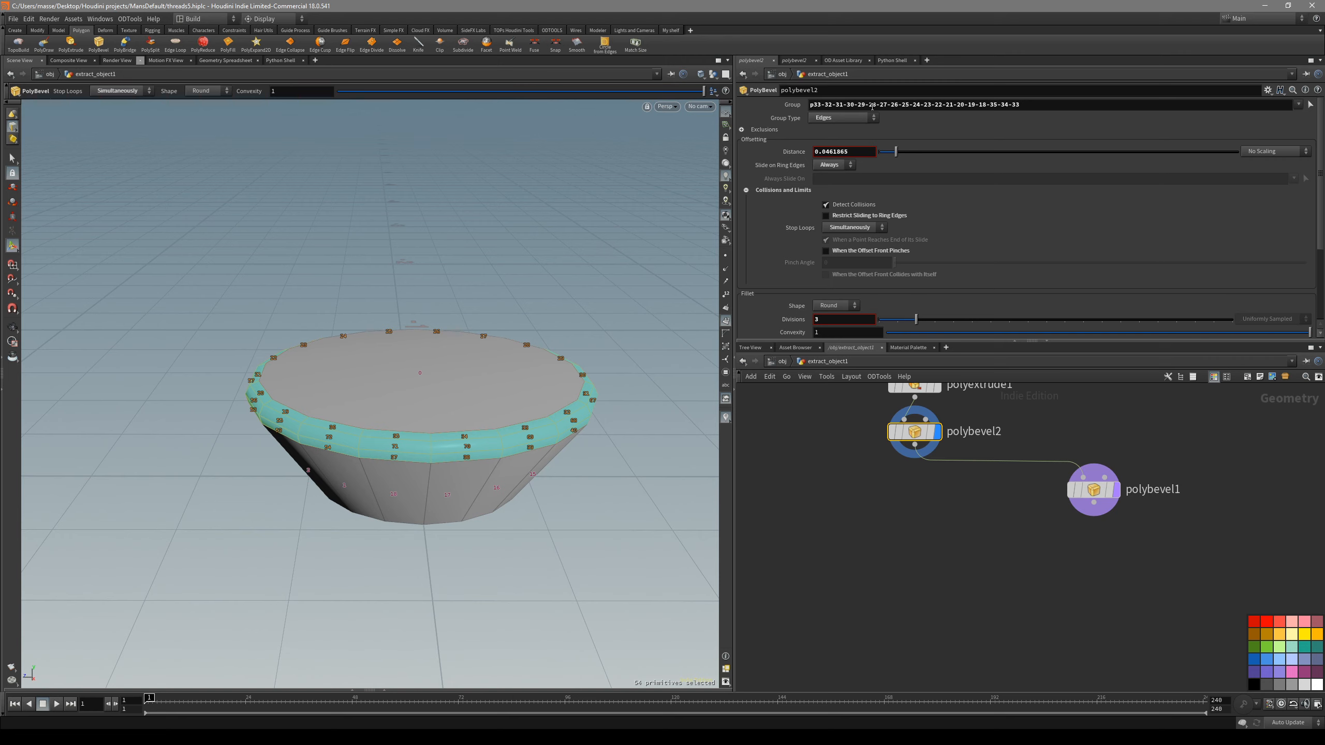
- Replace the edge list in polybevel2 with the extrudeFrontSeam group, and delete that node
key(ctrl+a)
key(BackSpace)
key(Return)
click(1298, 105)
click(1265, 153)
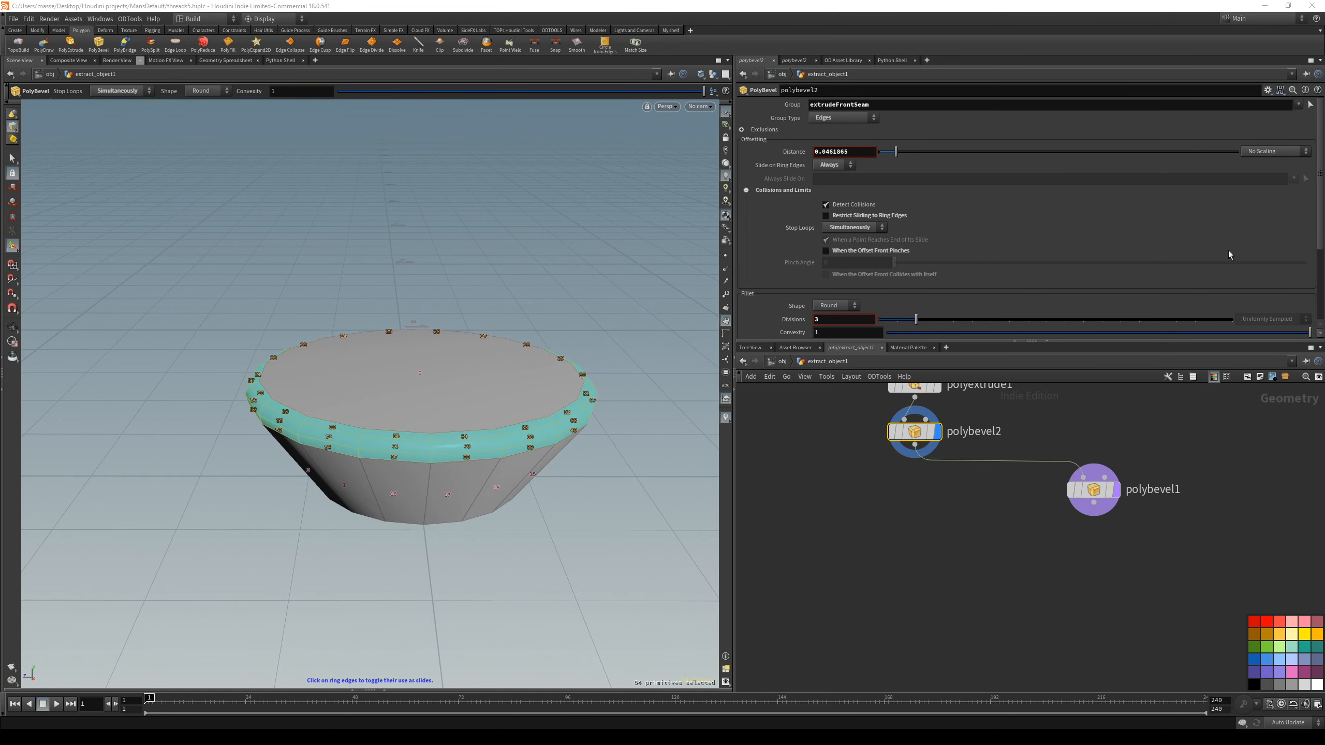
key(Delete)
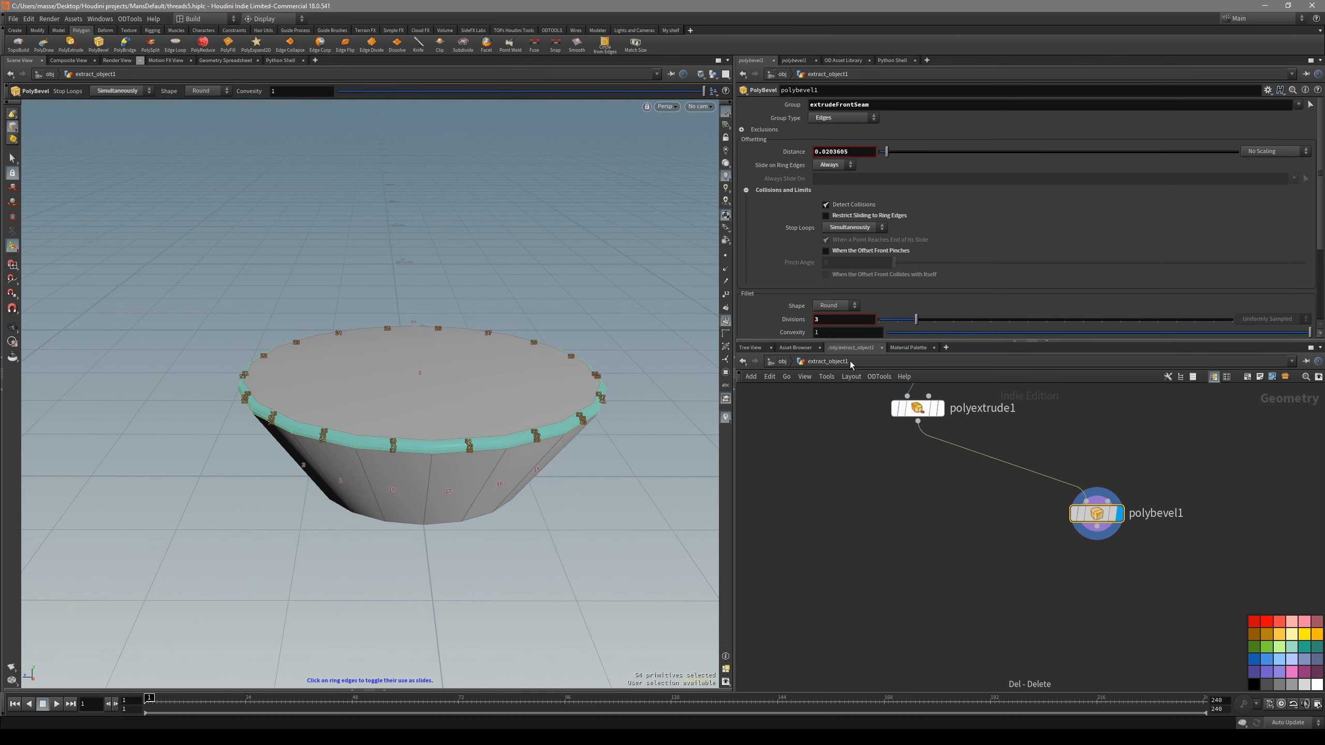
- Show the viewport group list again and move the polybevel1 node closer to polyextrude1
click(724, 346)
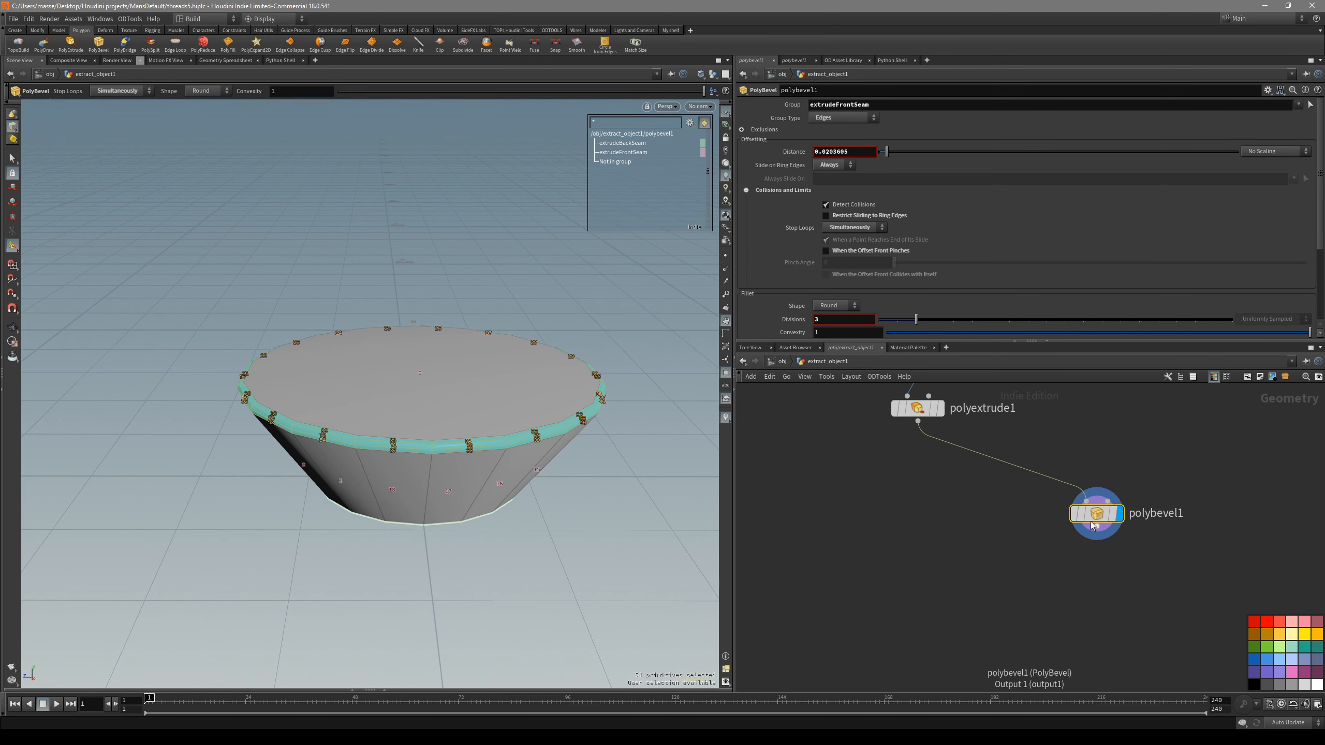
drag(1092, 518, 1022, 524)
key(s)
alt+drag(570, 408, 485, 269)
click(530, 385)
key(s)
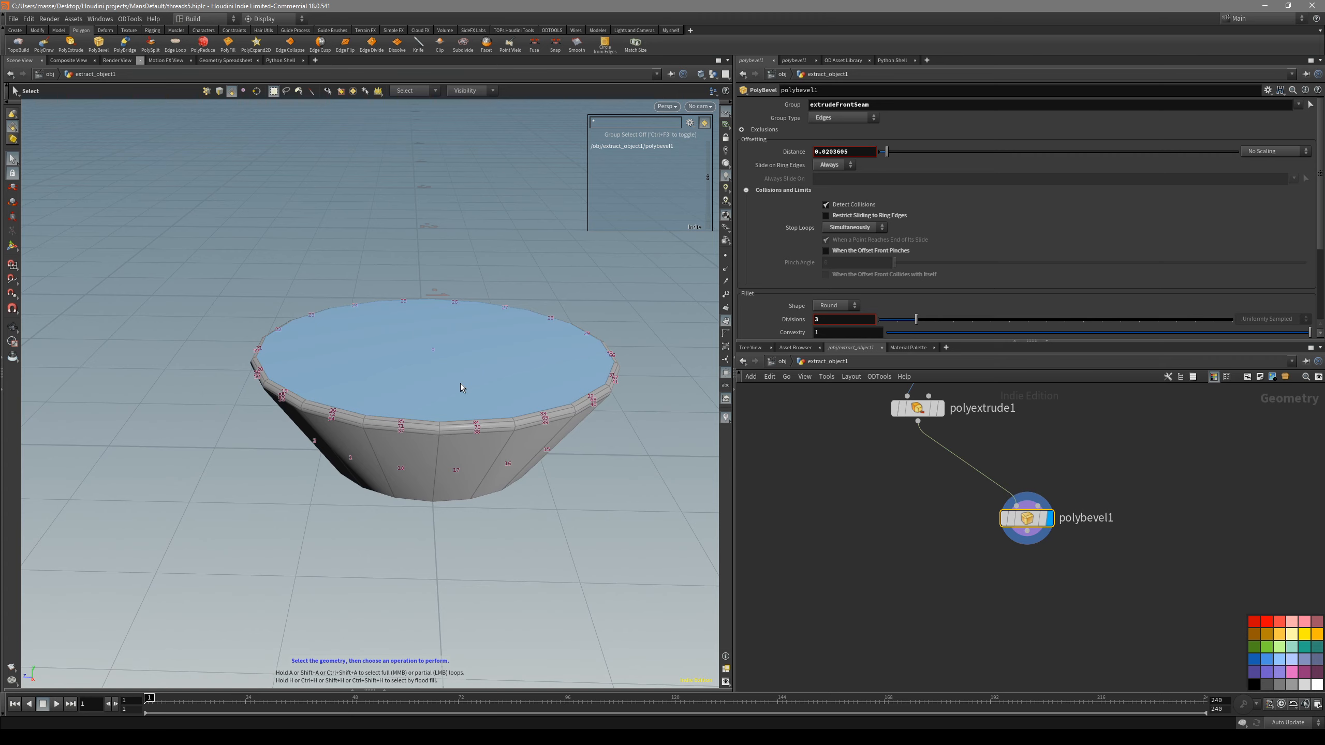
alt+drag(460, 387, 455, 364)
- Add a Box node beside the head's node chain and narrow it to about 0.289 in X
click(869, 543)
middle_drag(814, 520, 897, 536)
key(Tab)
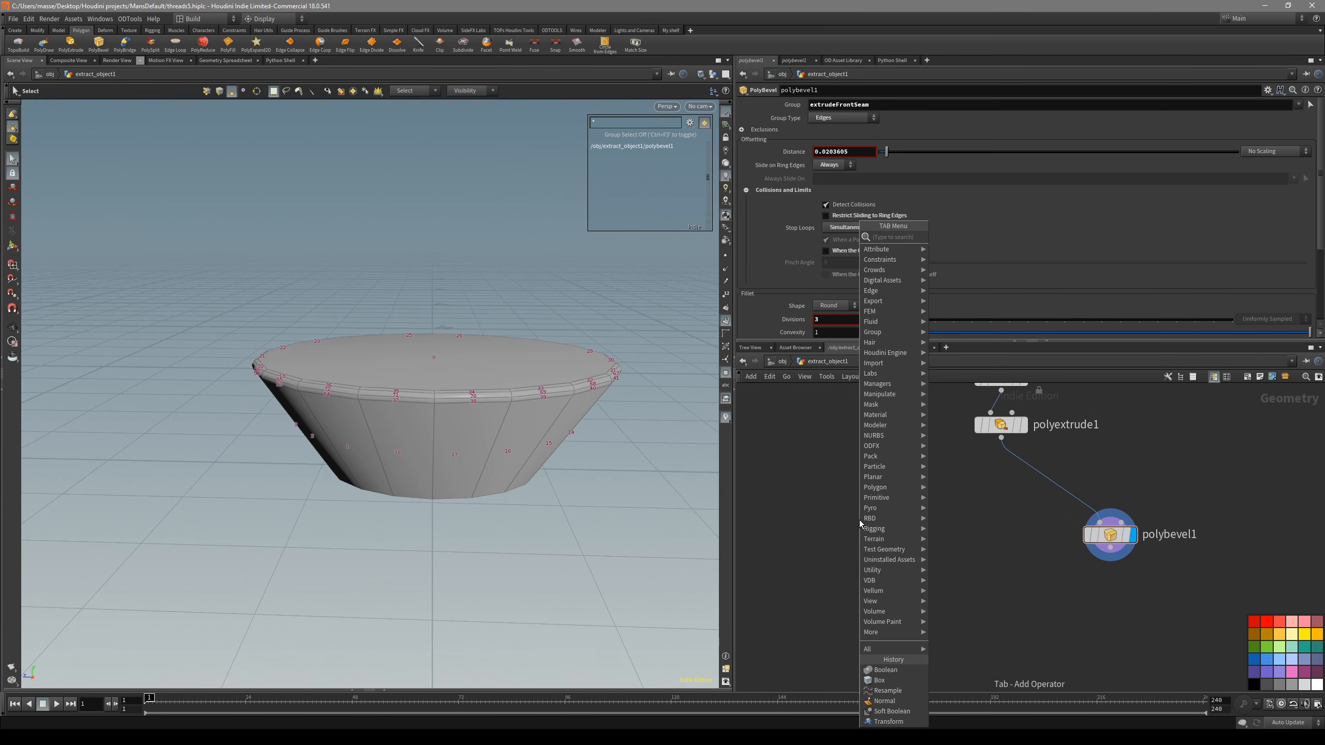
text(box)
key(Return)
click(859, 520)
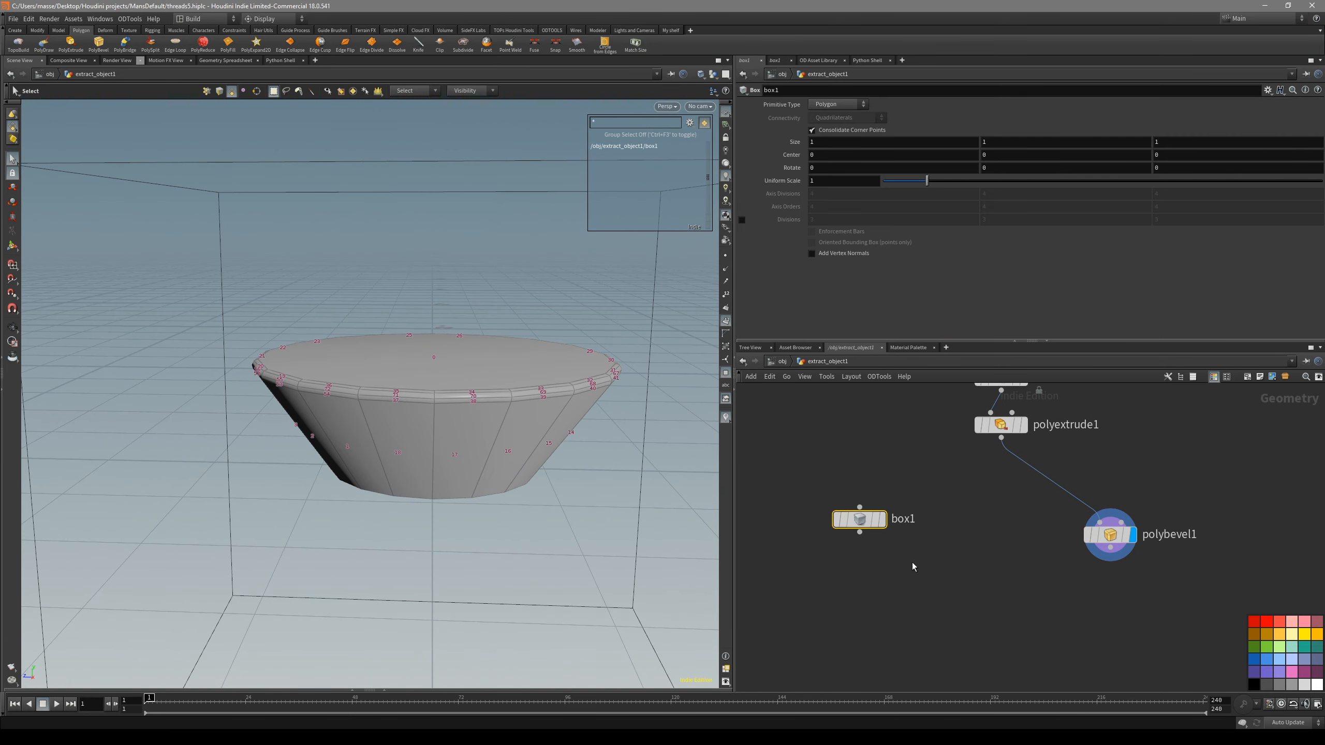
scroll(388, 444, down, 8)
alt+drag(388, 443, 468, 460)
key(Return)
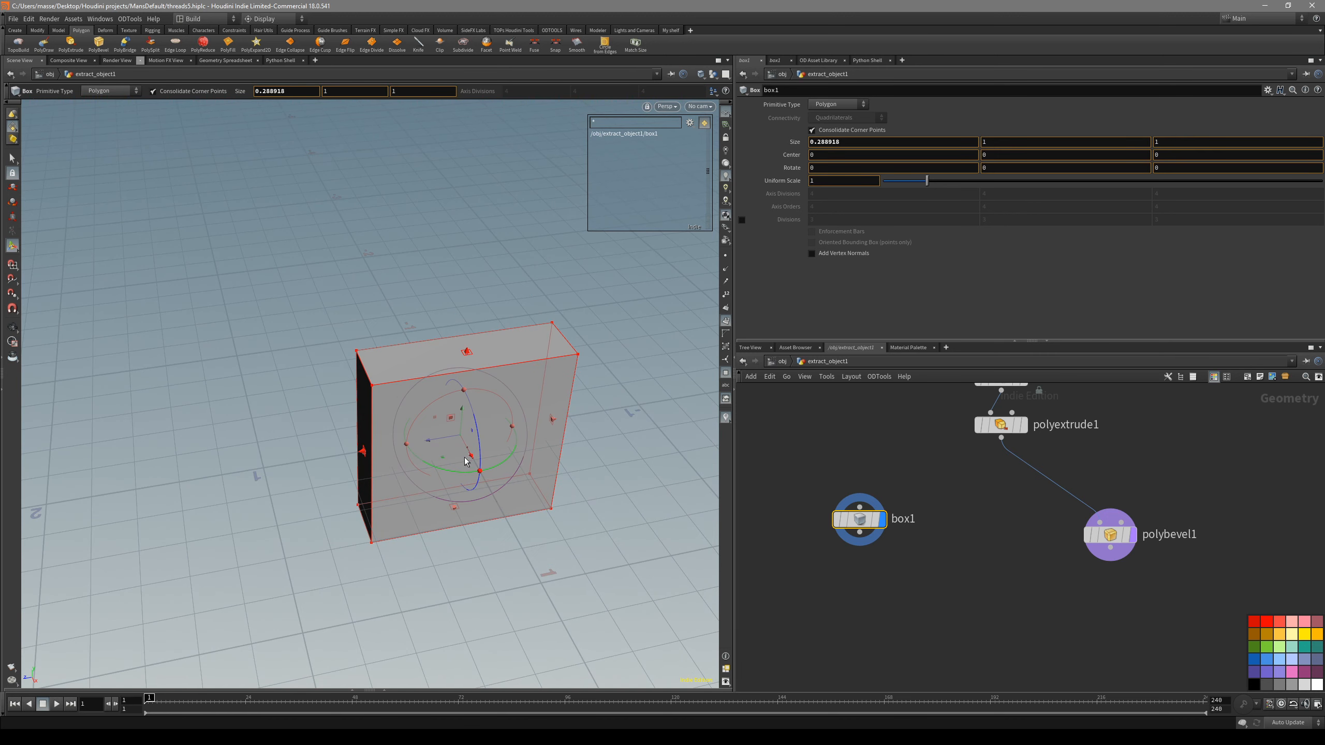
- Form a cross by merging the box with a duplicate of it rotated 90 degrees about Y
click(954, 555)
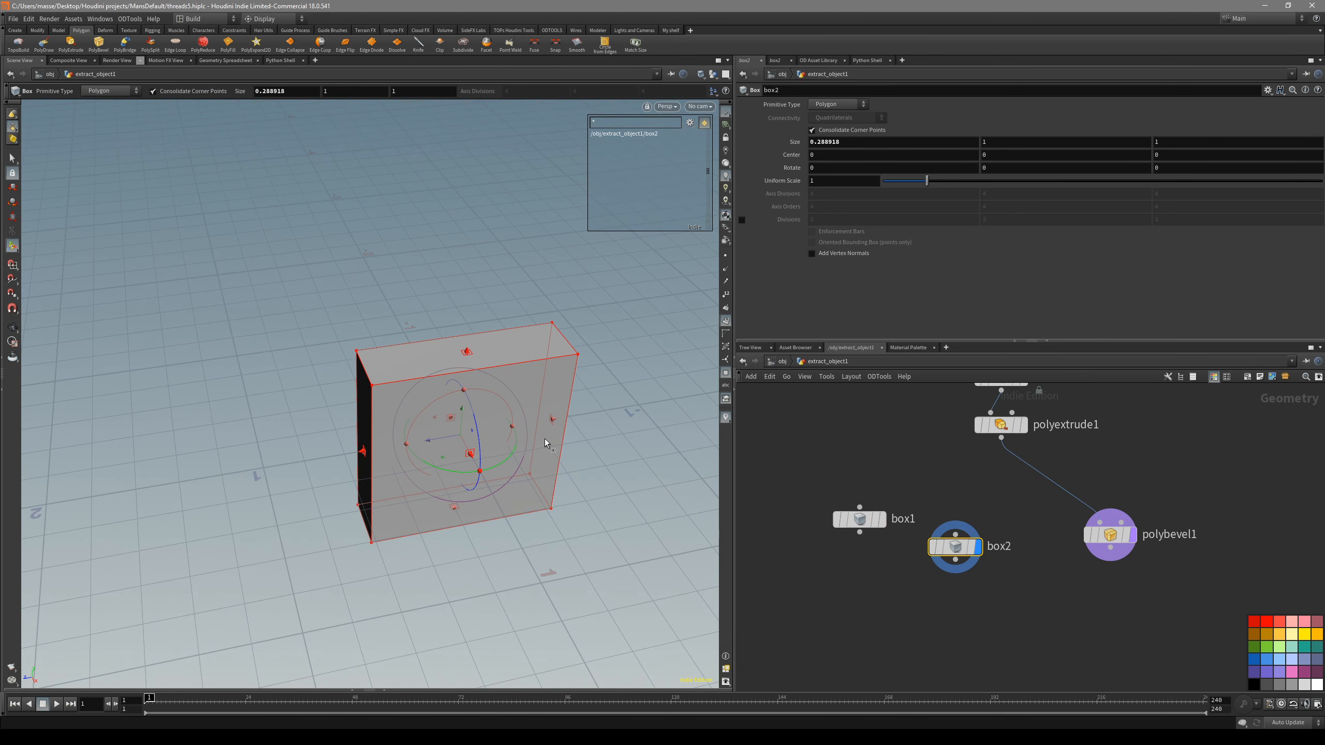
drag(450, 465, 527, 474)
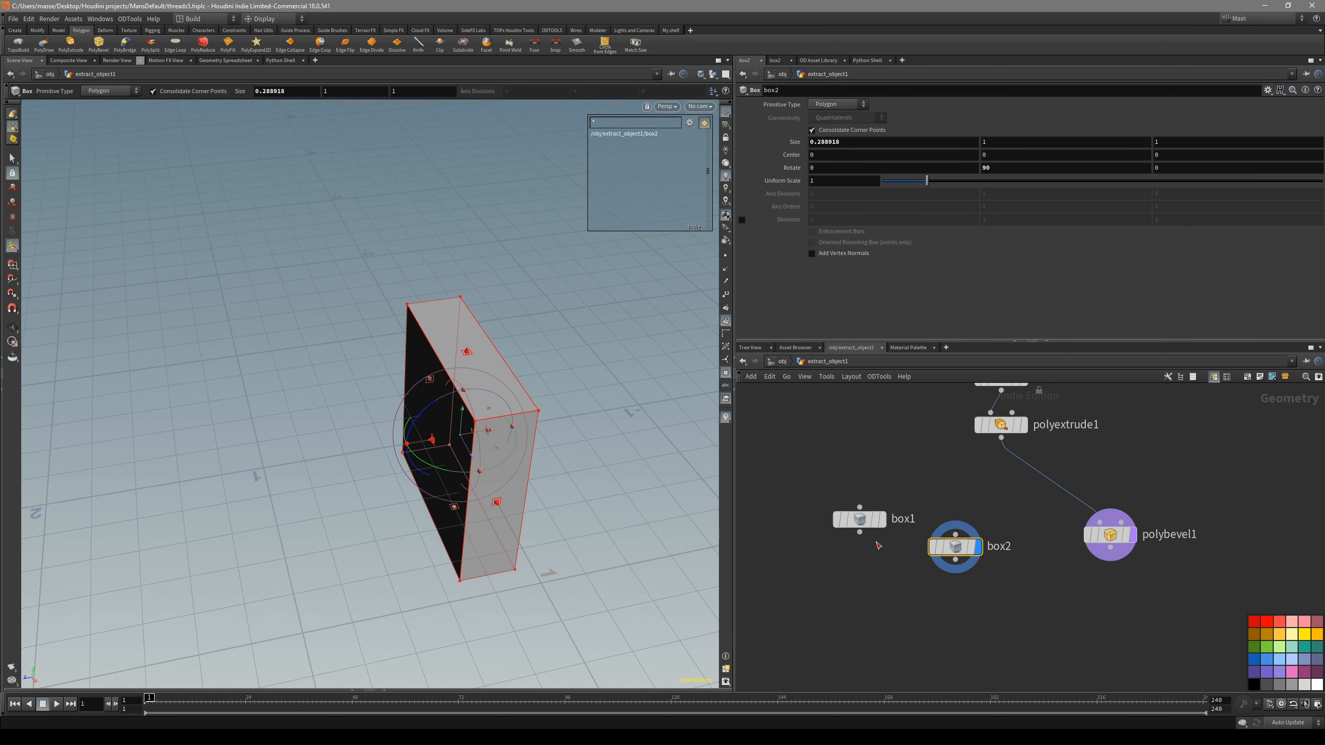
drag(863, 521, 840, 542)
drag(1014, 615, 824, 527)
alt+drag(836, 554, 883, 601)
middle_drag(964, 648, 948, 609)
drag(875, 569, 883, 585)
- Try lengthening box1 to about 1.05 along Z, and undo that size change
click(820, 502)
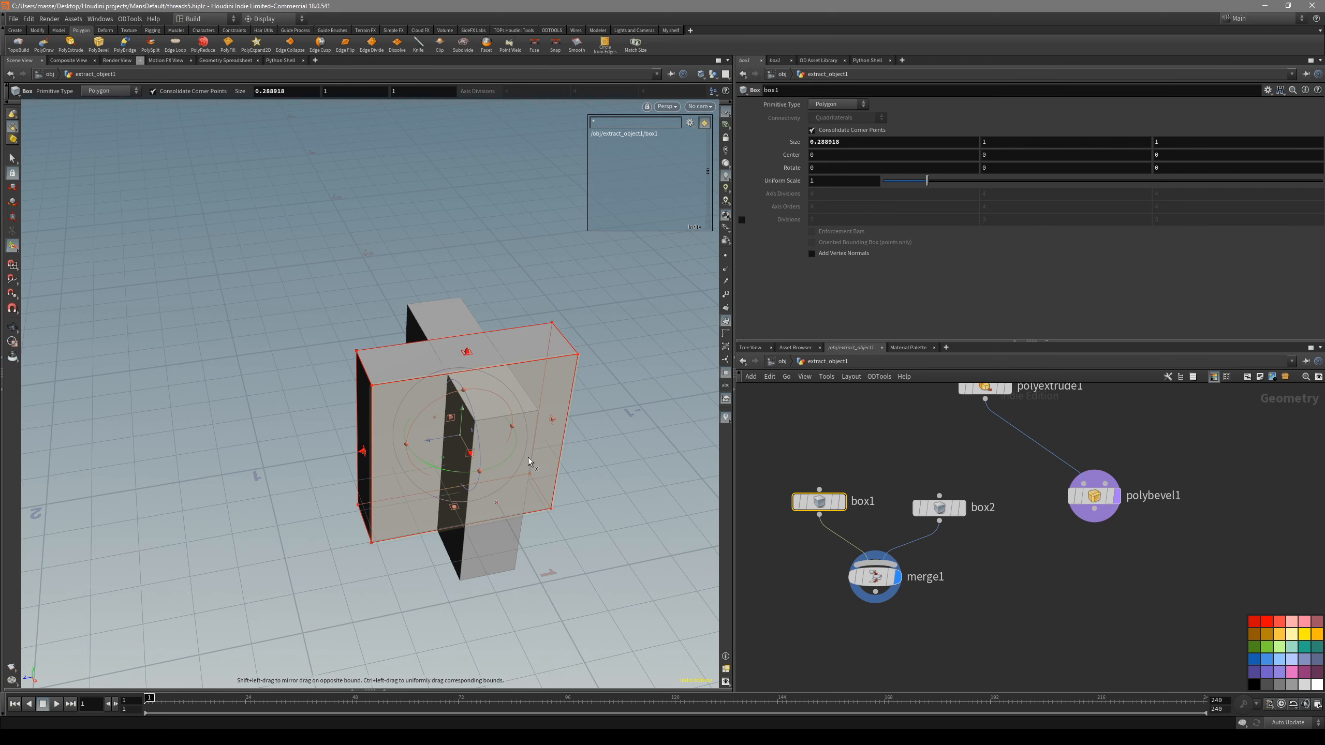
shift+drag(363, 451, 358, 453)
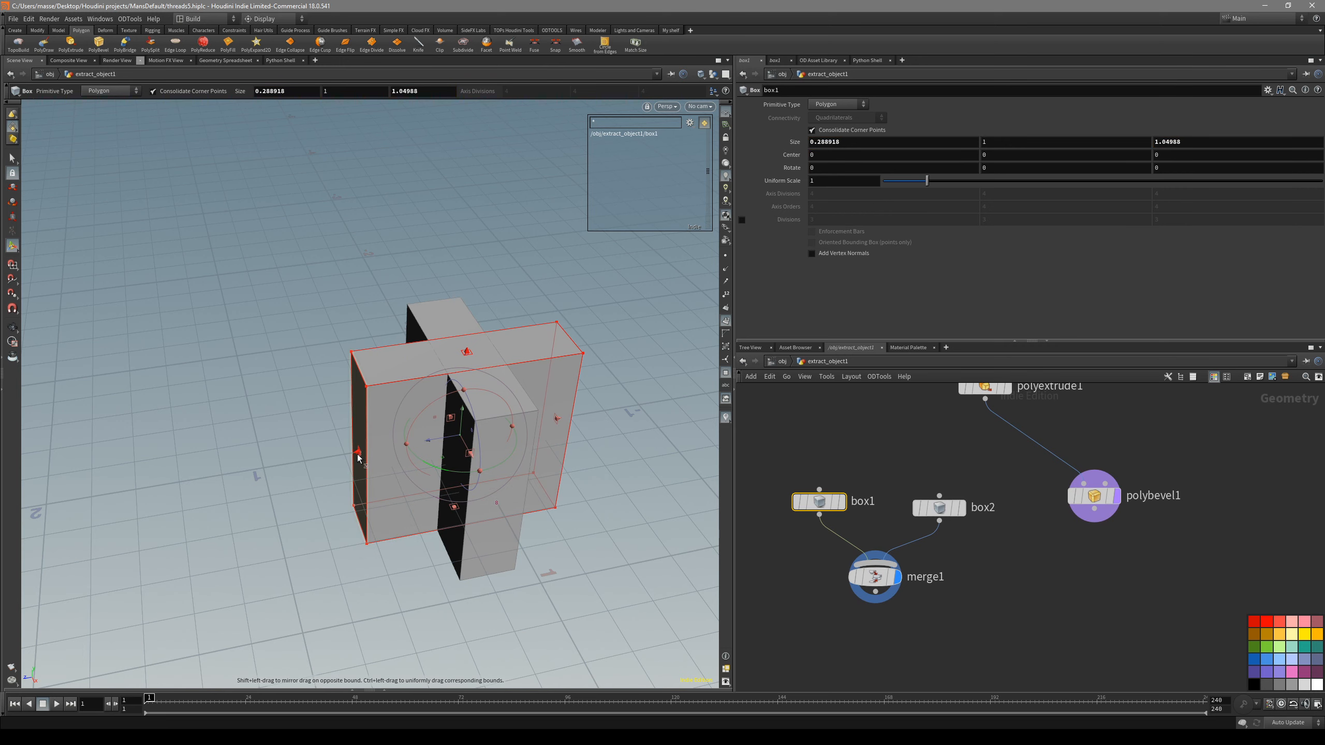
key(ctrl+z)
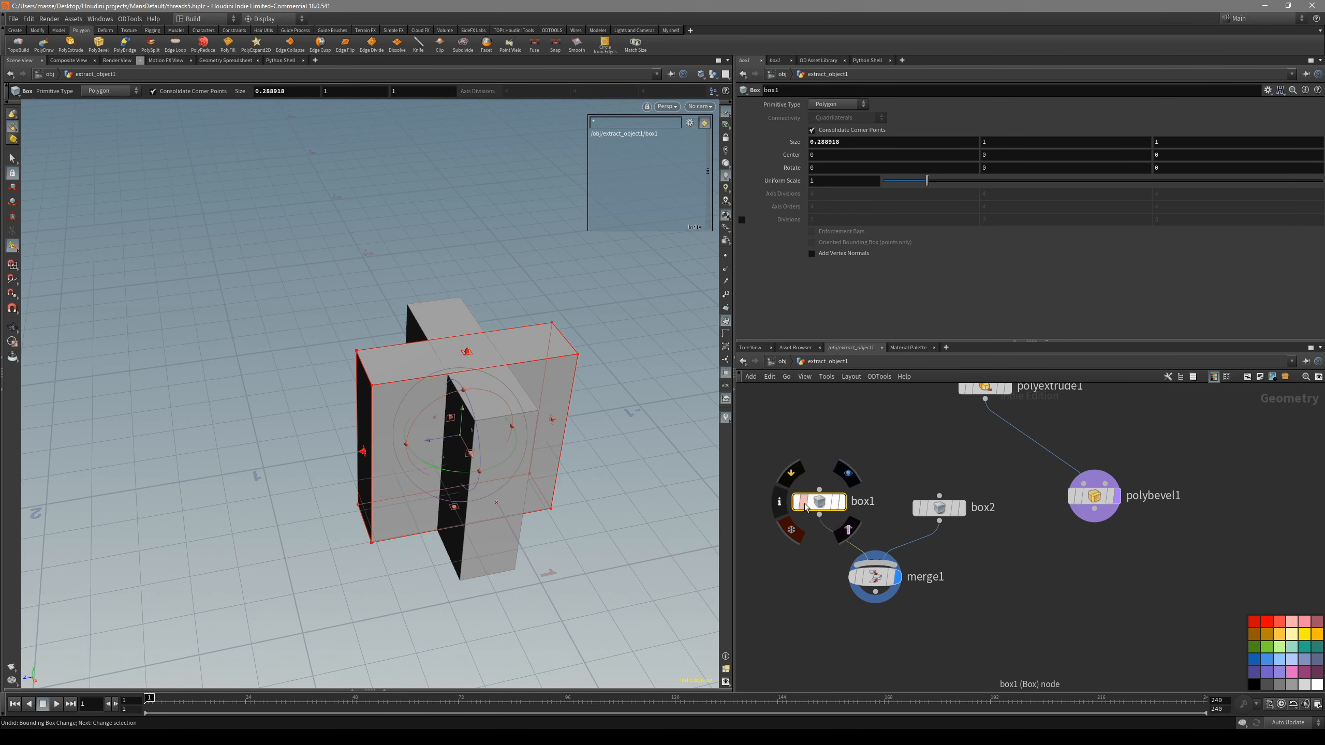
- Link box2's Z size to box1's Z size with a relative reference, and lengthen box1 to about 1.015 along Z
shift+drag(362, 452, 354, 453)
key(ctrl+z)
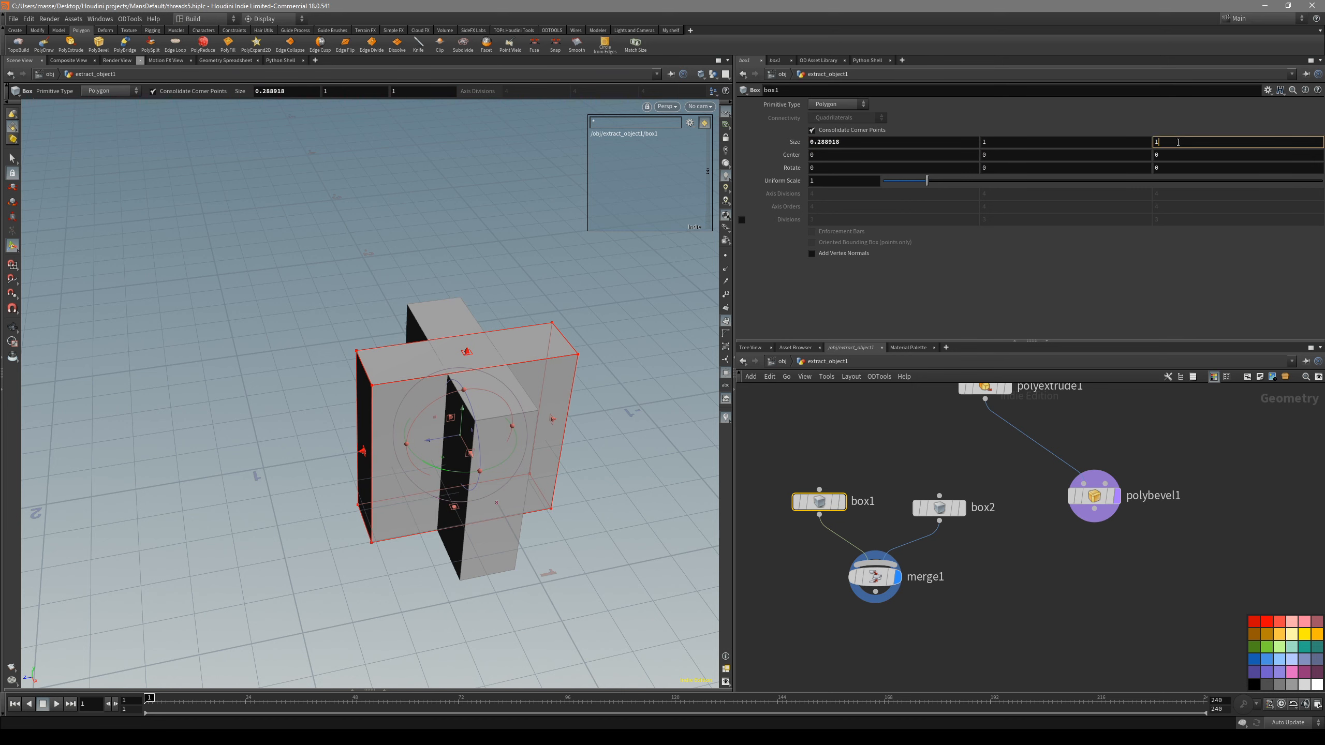
click(940, 508)
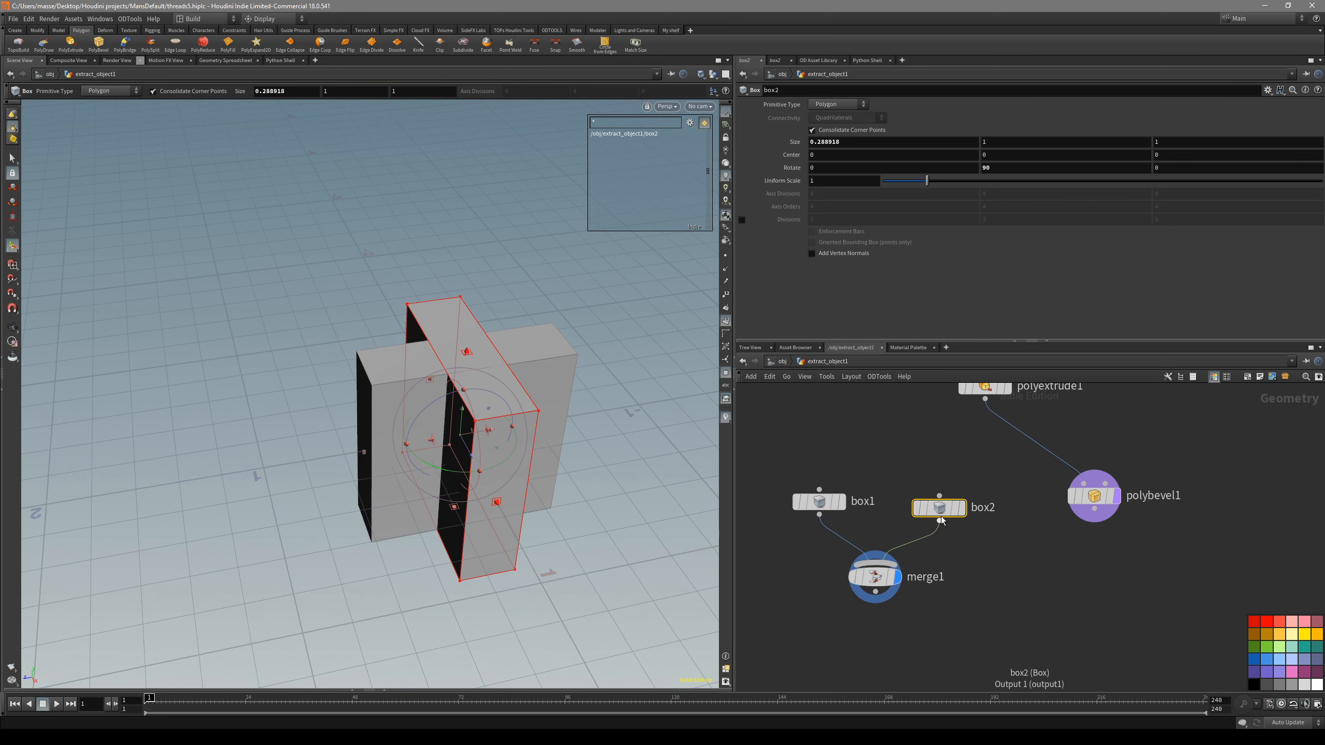
click(1208, 162)
click(847, 498)
mouse_move(365, 452)
mouse_down()
mouse_move(319, 451)
mouse_move(384, 451)
mouse_move(361, 453)
mouse_up()
- Remove the merge1 node that joins the two crossing boxes
middle_drag(1062, 588, 1054, 537)
click(920, 580)
drag(881, 528, 897, 544)
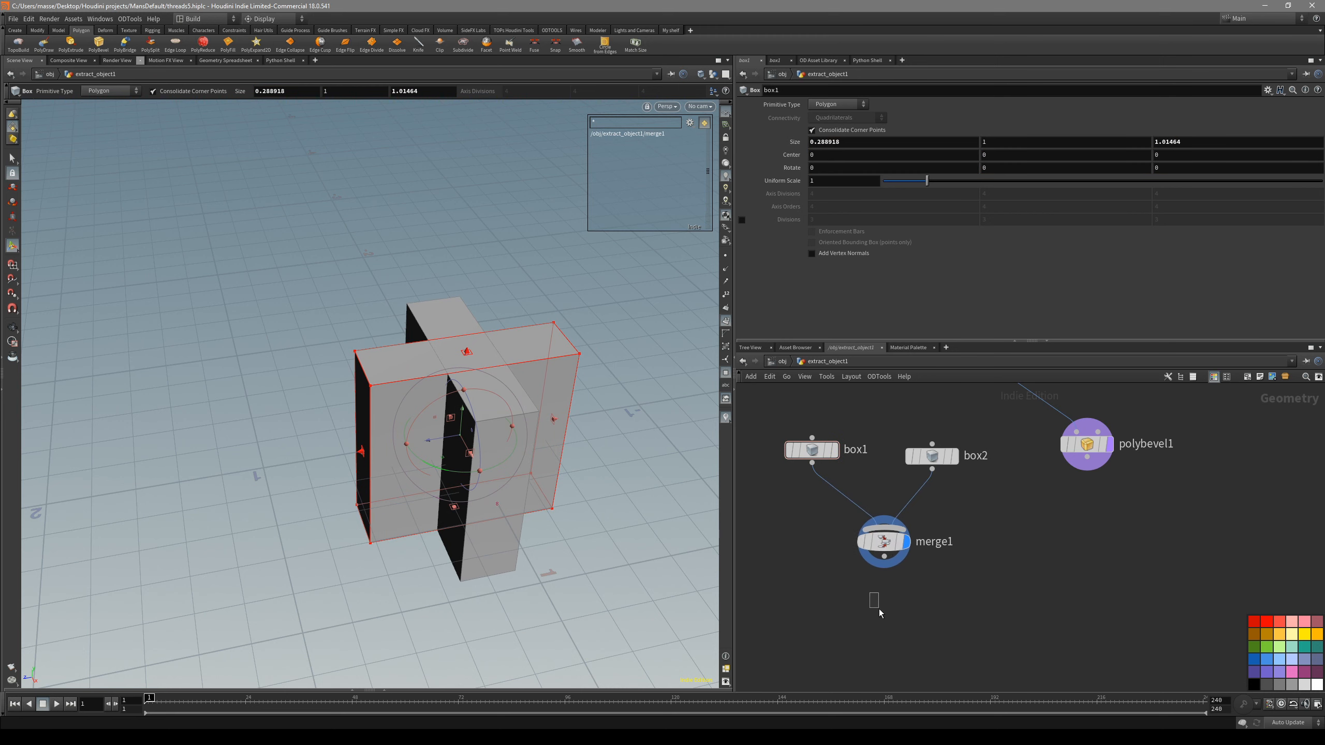
middle_drag(904, 611, 926, 620)
alt+drag(447, 399, 464, 367)
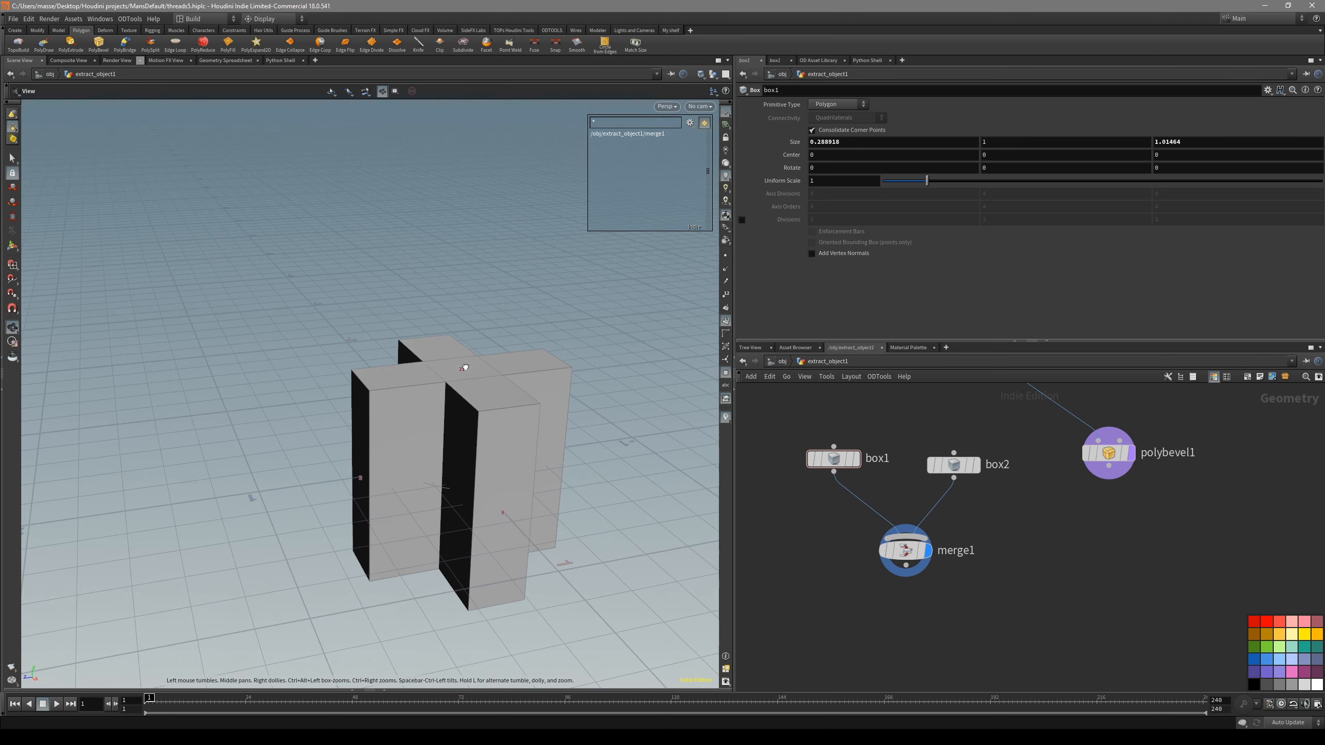
alt+drag(463, 415, 520, 450)
click(900, 552)
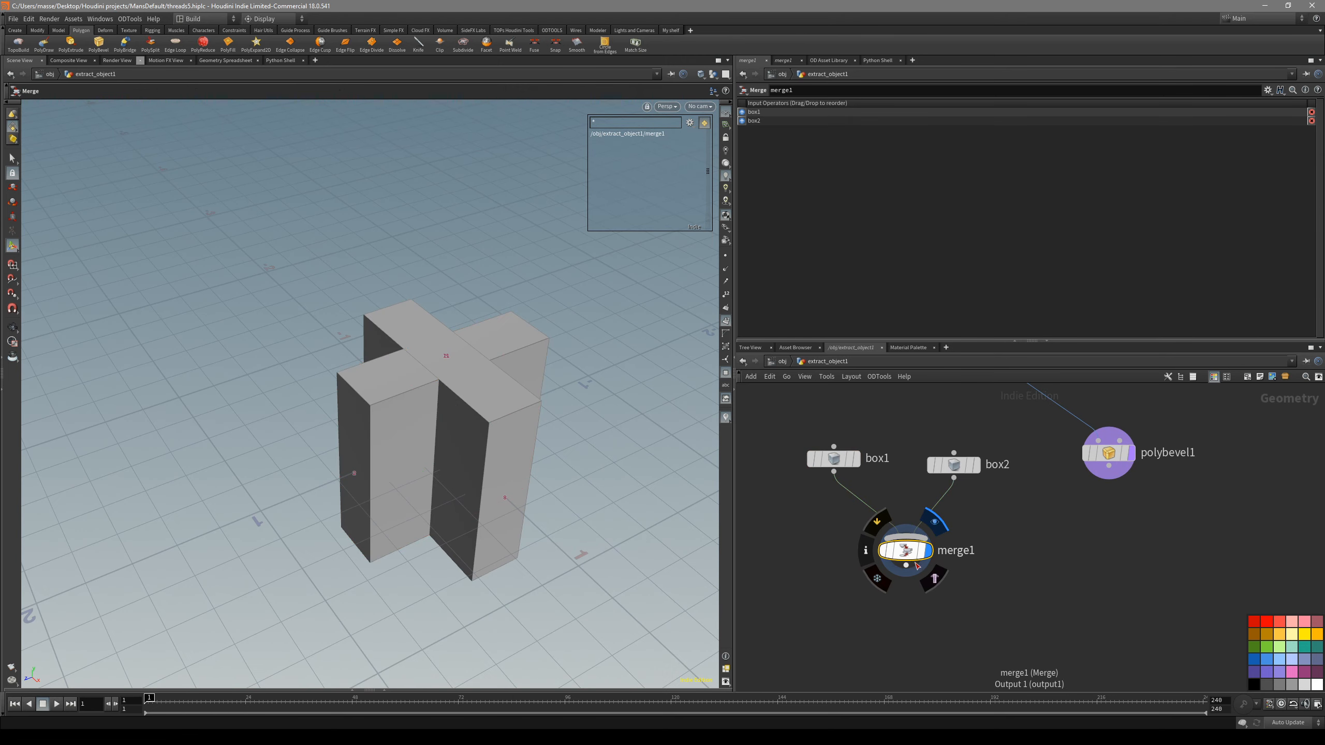
key(Delete)
- Combine box1 and box2 with a Boolean node set to Union and display it
key(Tab)
text(boo)
key(Return)
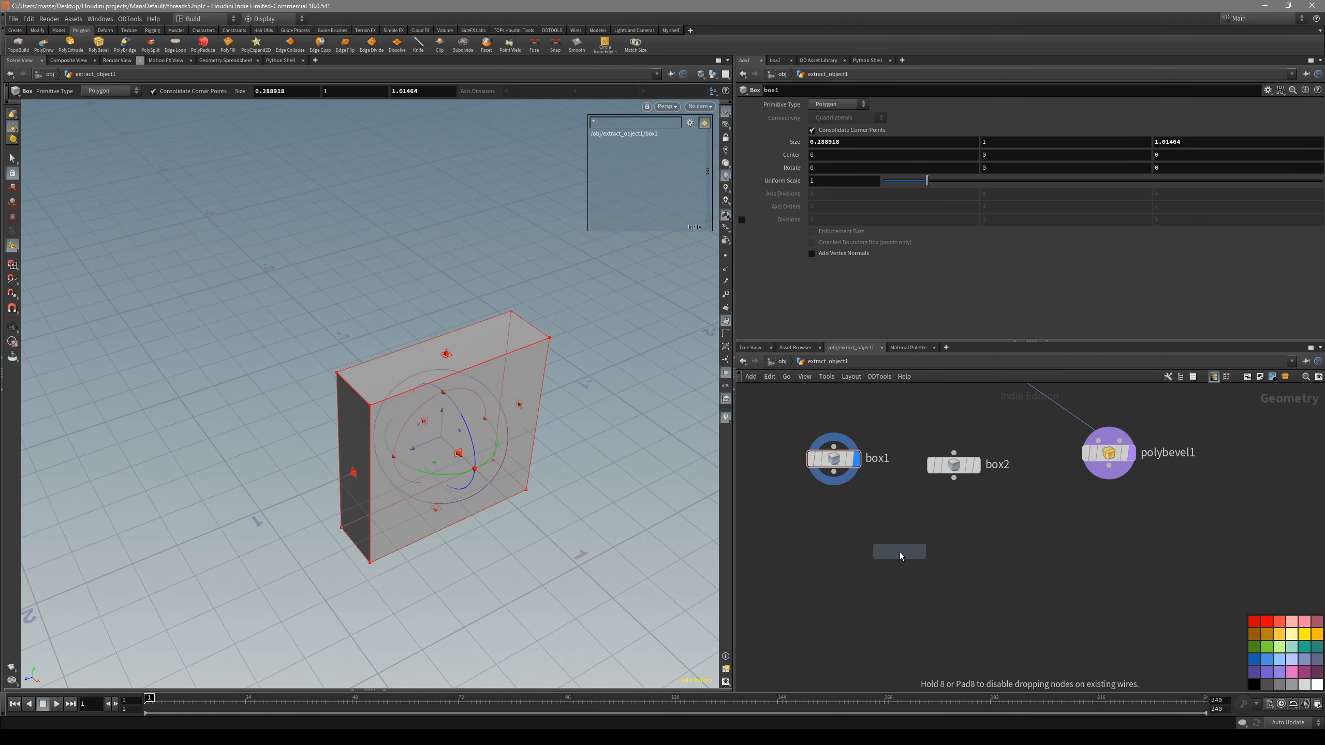
click(890, 558)
click(834, 472)
click(874, 538)
click(947, 485)
click(901, 545)
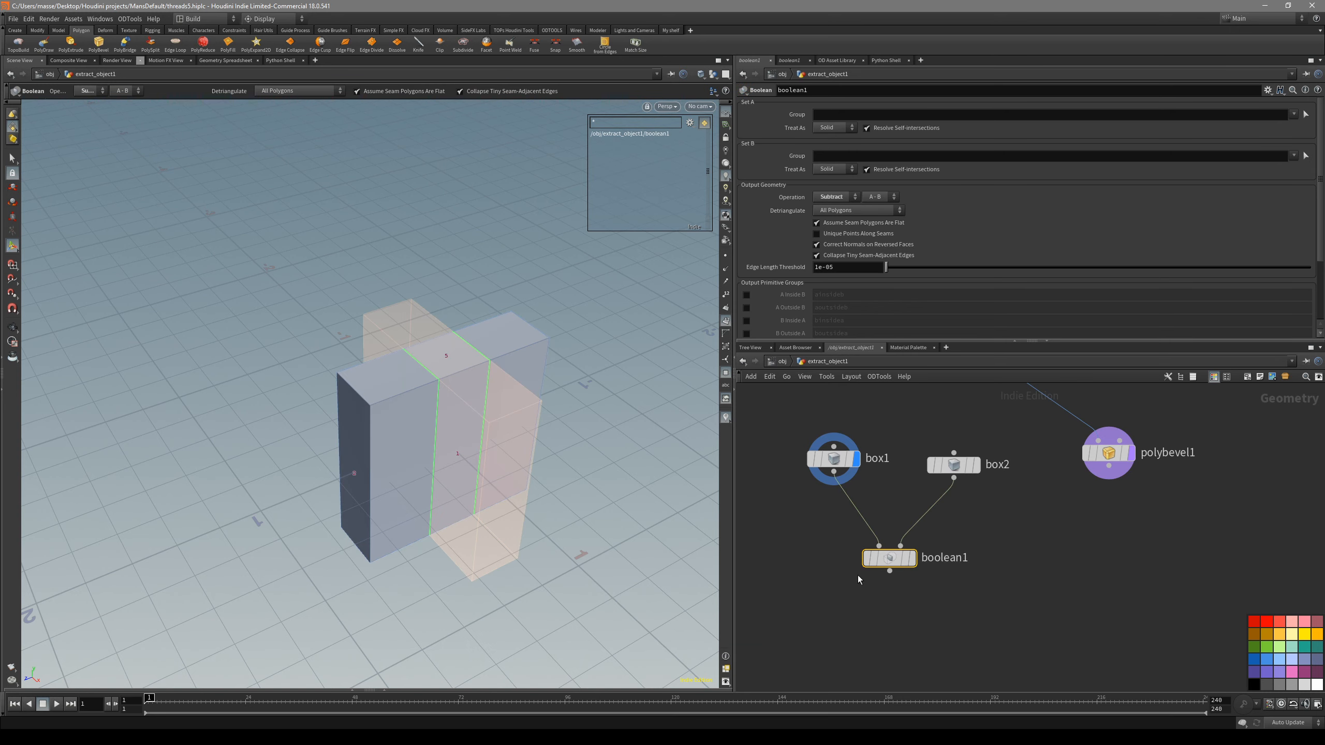
key(r)
click(835, 197)
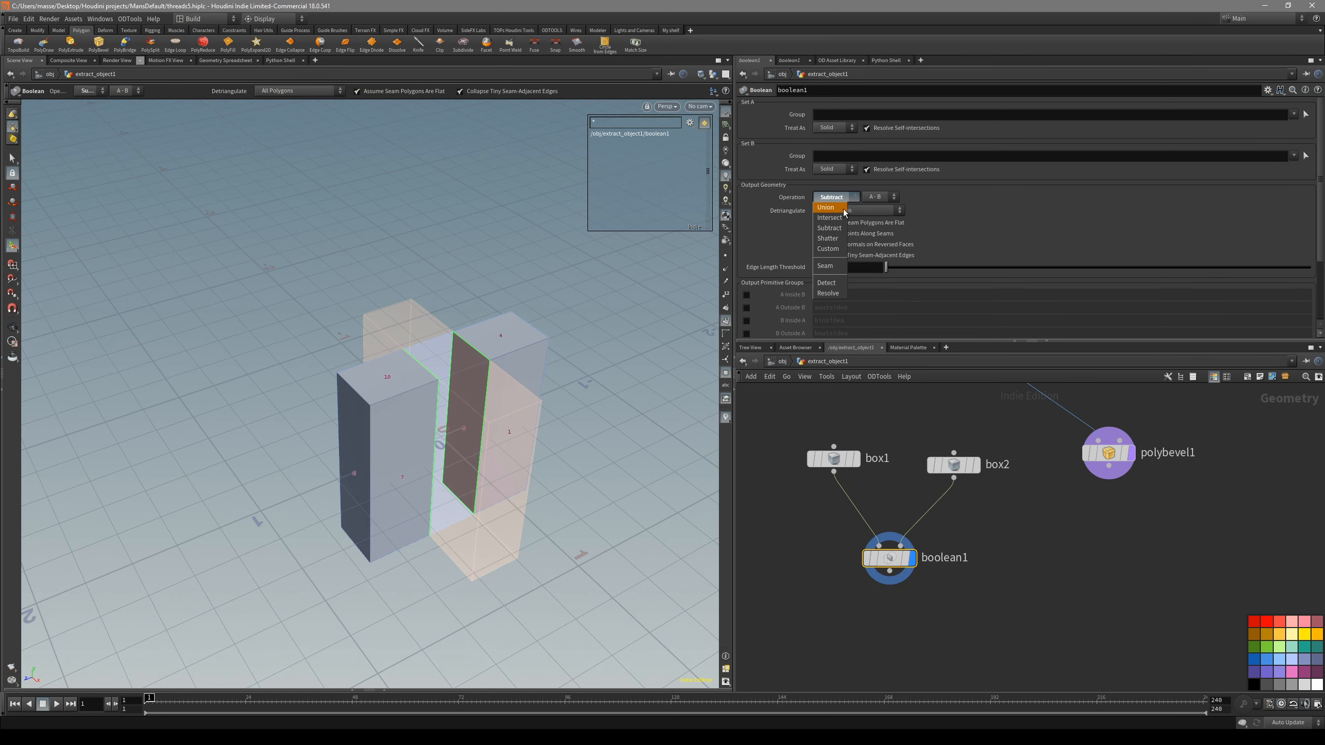
click(831, 206)
- Bevel the cross's vertical edges by about 0.045 with a round fillet of 3 divisions
alt+drag(580, 430, 557, 408)
key(3)
alt+drag(528, 451, 482, 415)
drag(635, 460, 276, 483)
alt+drag(417, 470, 520, 533)
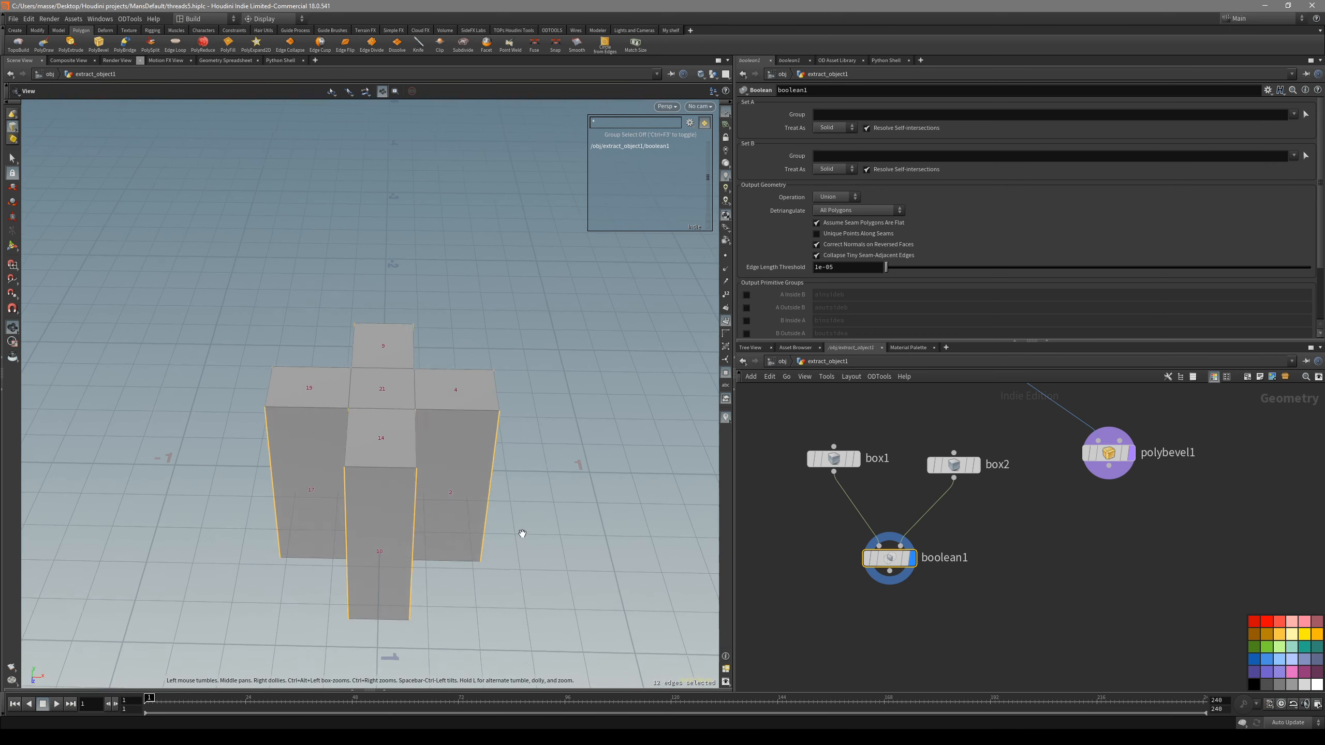
key(ctrl+b)
shift+scroll(424, 483, up, 1)
scroll(424, 482, down, 2)
shift+scroll(425, 483, up, 1)
scroll(425, 483, down, 1)
key(s)
alt+drag(424, 487, 352, 483)
- Add a second Boolean that takes the bevelled head and the bevelled cross as inputs, and display its subtraction
key(Tab)
text(boo)
key(Return)
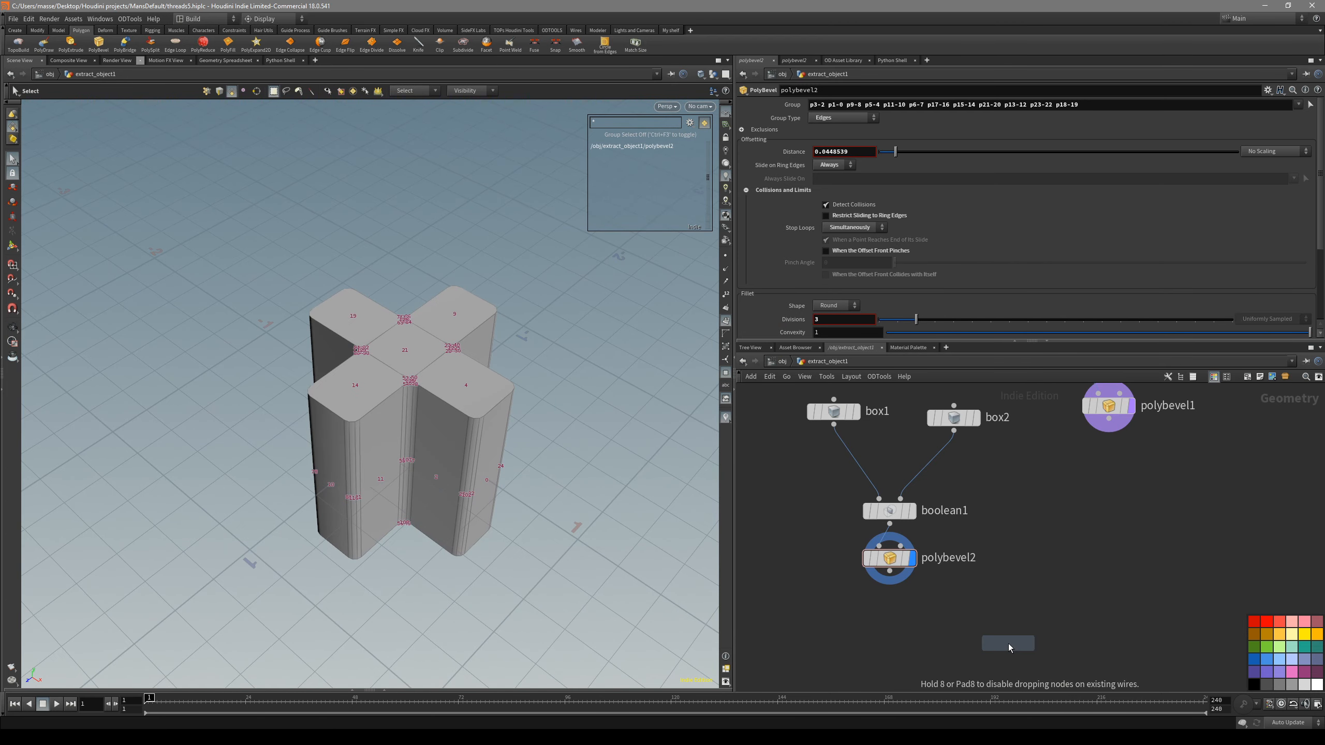
click(1031, 618)
scroll(1050, 614, down, 2)
middle_drag(1065, 613, 1038, 546)
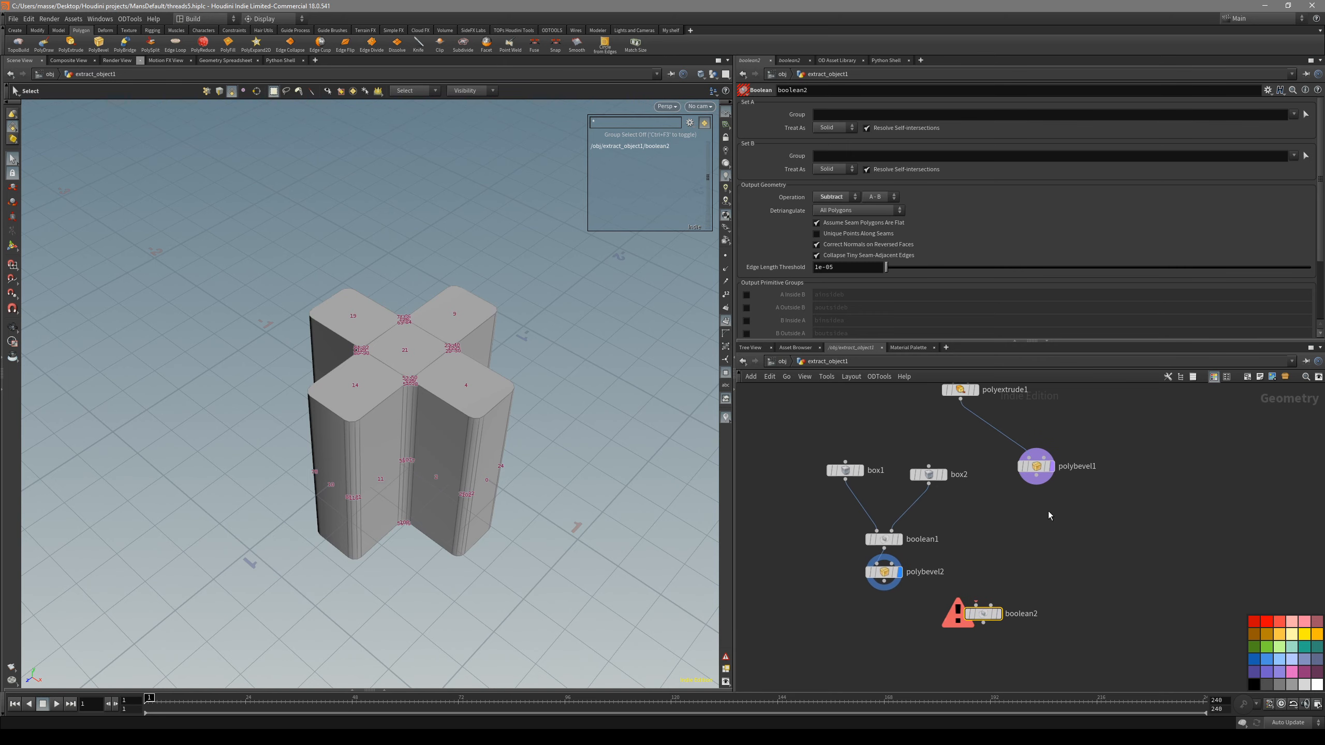
click(1052, 466)
alt+drag(438, 473, 411, 509)
alt+right_drag(411, 509, 432, 516)
alt+drag(450, 506, 441, 543)
drag(1036, 485, 904, 651)
click(918, 633)
click(924, 650)
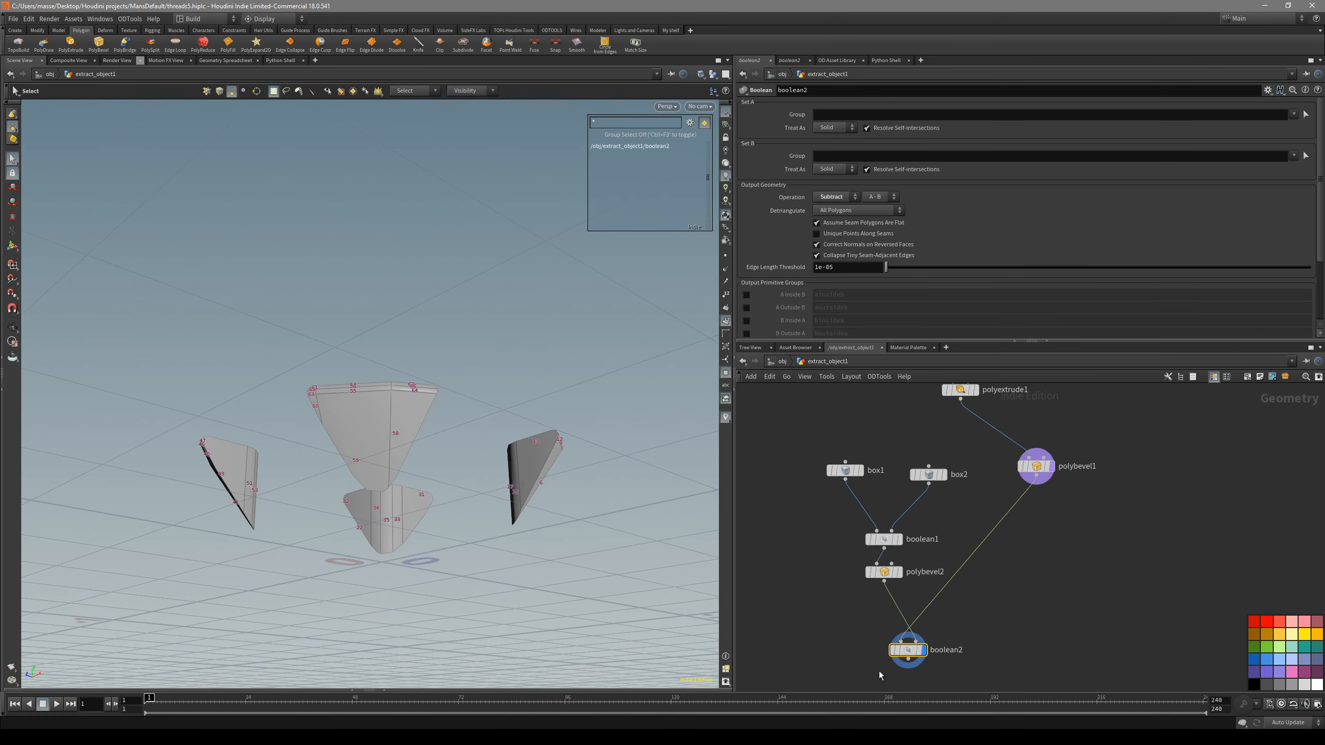
- Automatically lay out the cross's box, Boolean and bevel nodes in the network
alt+drag(493, 457, 500, 526)
alt+middle_drag(500, 527, 527, 466)
middle_drag(936, 541, 940, 559)
click(849, 488)
middle_drag(951, 505, 949, 500)
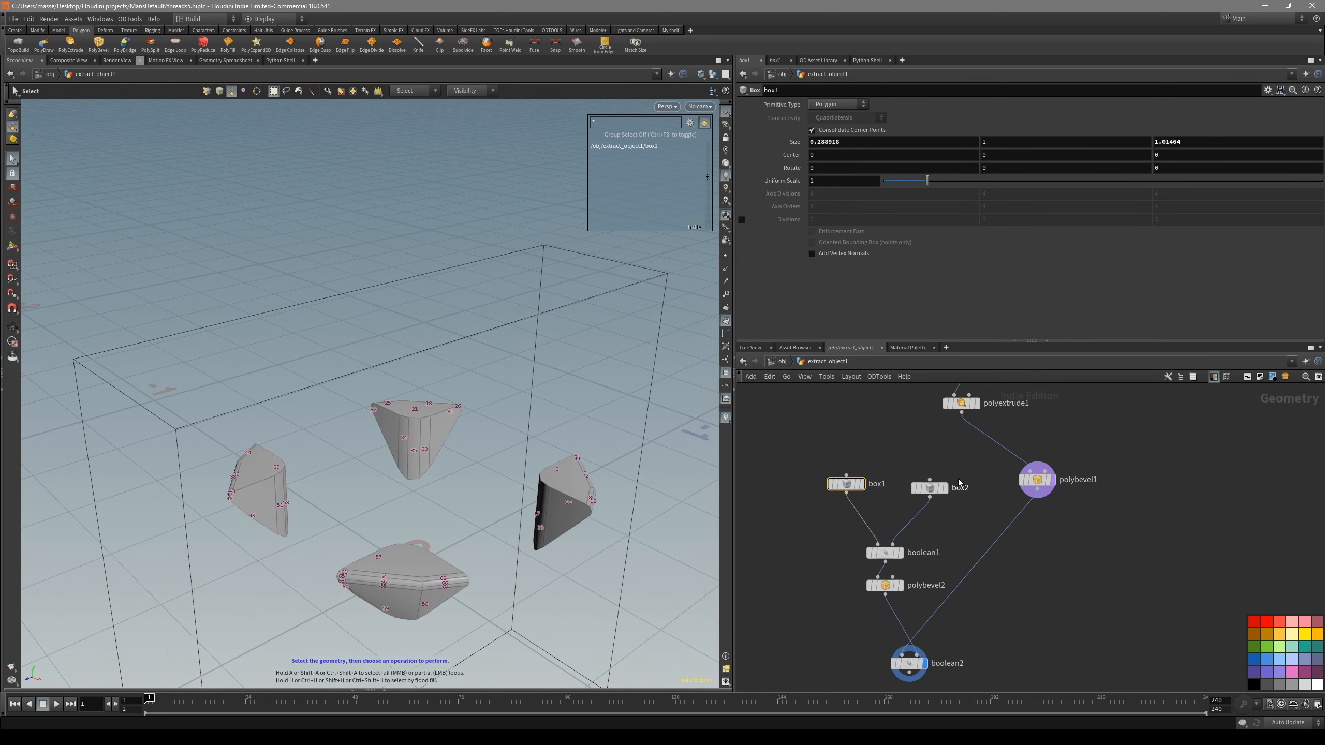
drag(874, 585, 874, 584)
key(l)
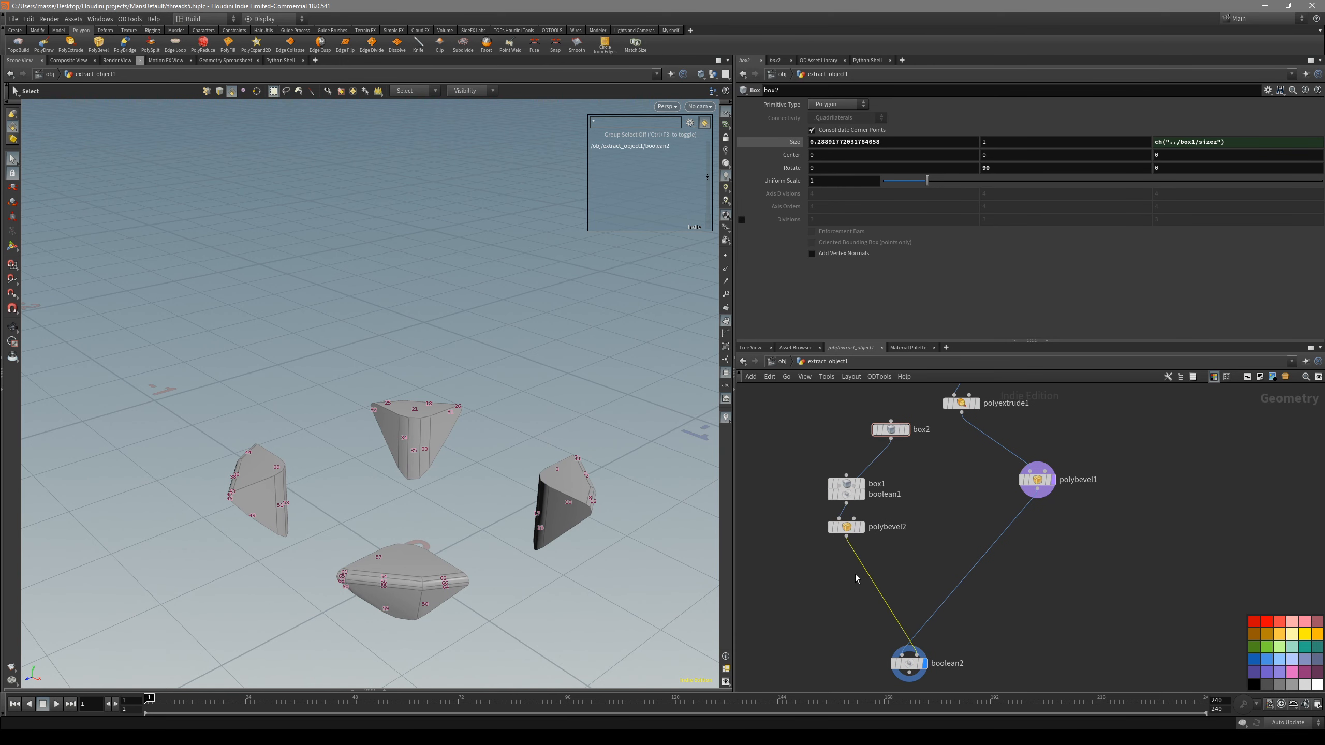
- Add an Edit node on all of the bevelled cross's primitives after polybevel2, and display boolean2
click(862, 527)
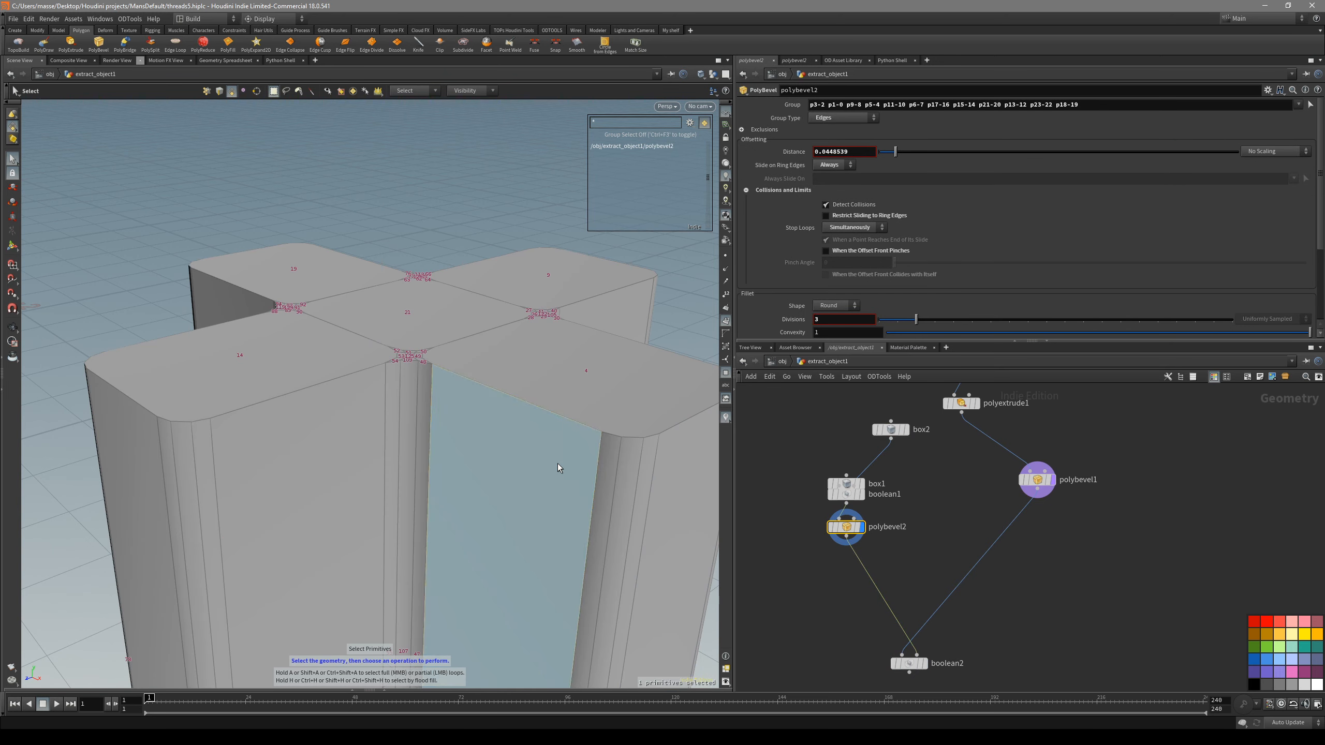
key(n)
key(e)
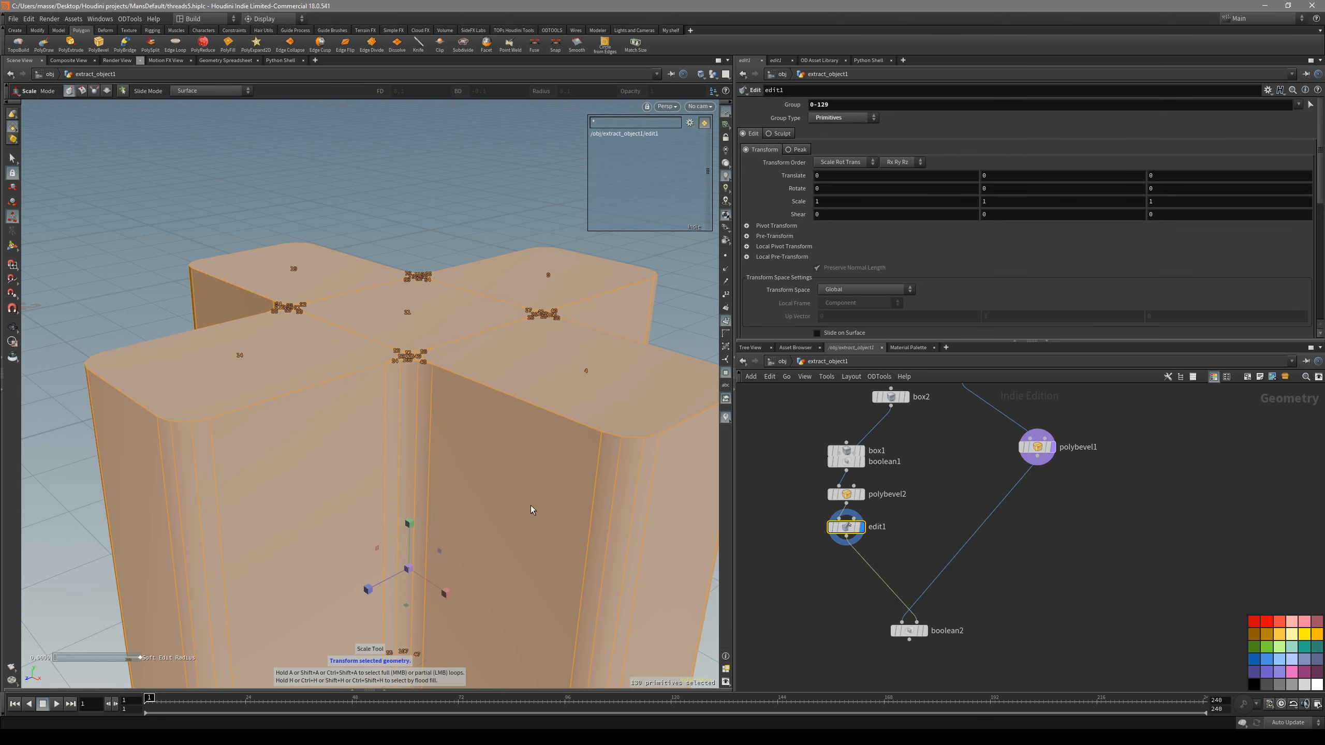
click(924, 631)
middle_drag(807, 596, 796, 542)
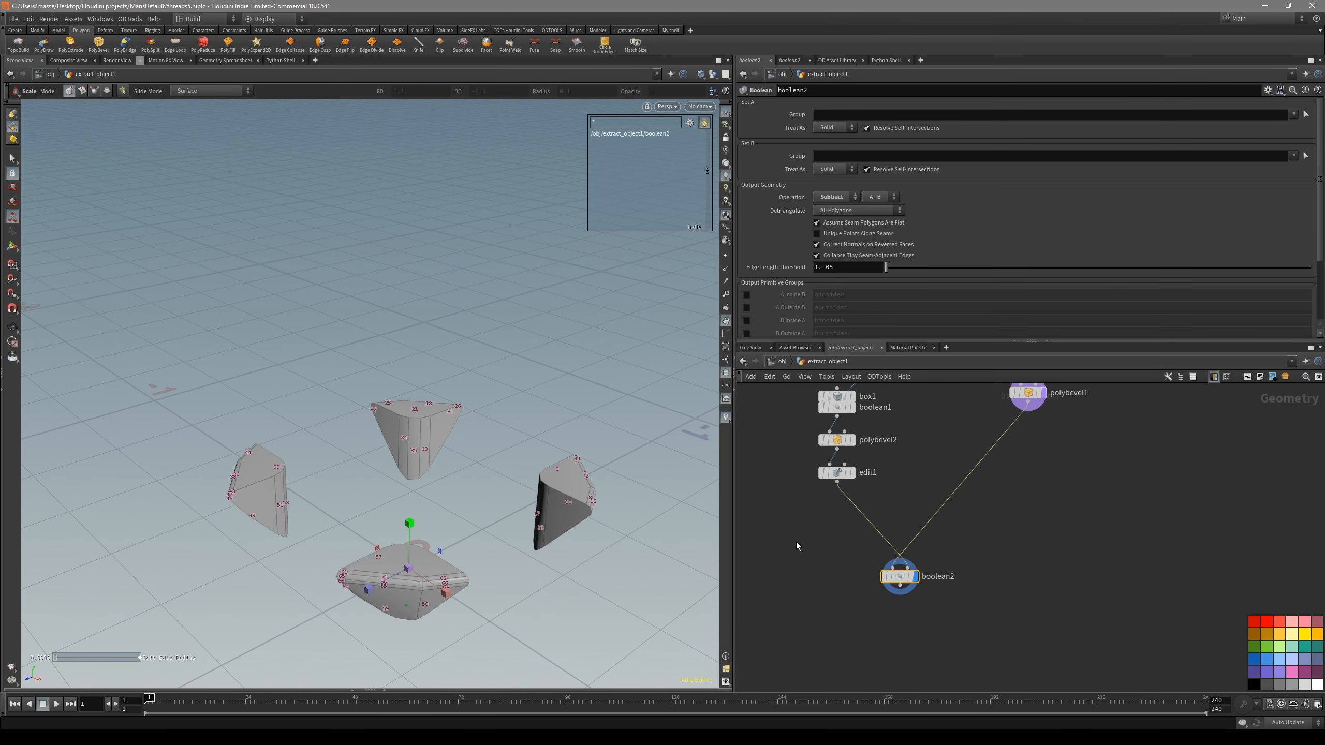
scroll(796, 542, down, 2)
- Scale the cross down through edit1 so it cuts a cross-shaped recess inside the top of the head
click(818, 497)
drag(411, 567, 269, 543)
alt+right_drag(452, 416, 420, 464)
drag(424, 517, 313, 507)
drag(424, 487, 423, 388)
mouse_move(422, 389)
alt+mouse_down()
mouse_move(458, 527)
mouse_move(440, 411)
mouse_move(553, 483)
mouse_move(570, 515)
mouse_move(478, 388)
mouse_move(426, 440)
alt+mouse_up()
key(shift+w)
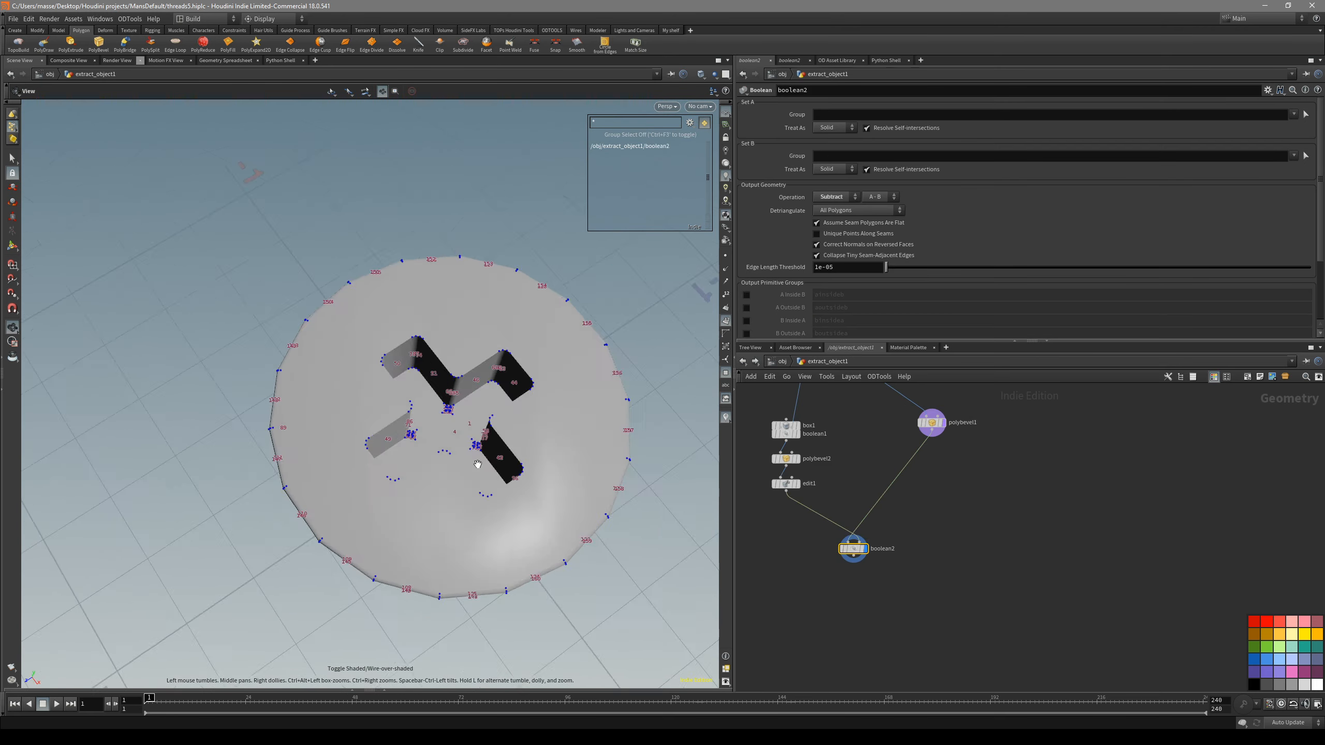
drag(522, 418, 601, 435)
middle_drag(893, 568, 928, 602)
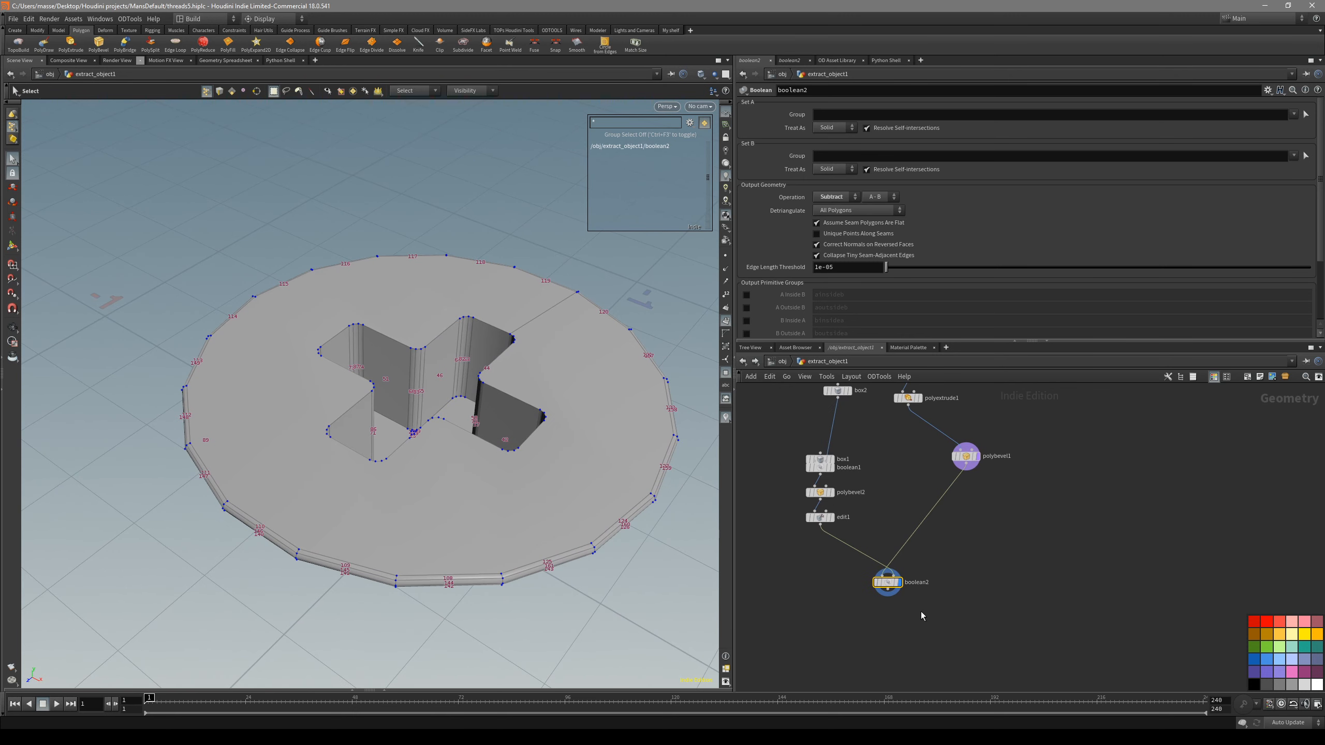
- Compare the head with the shaft at object level, look inside geo2, and return to the head's network
click(783, 361)
key(space+3)
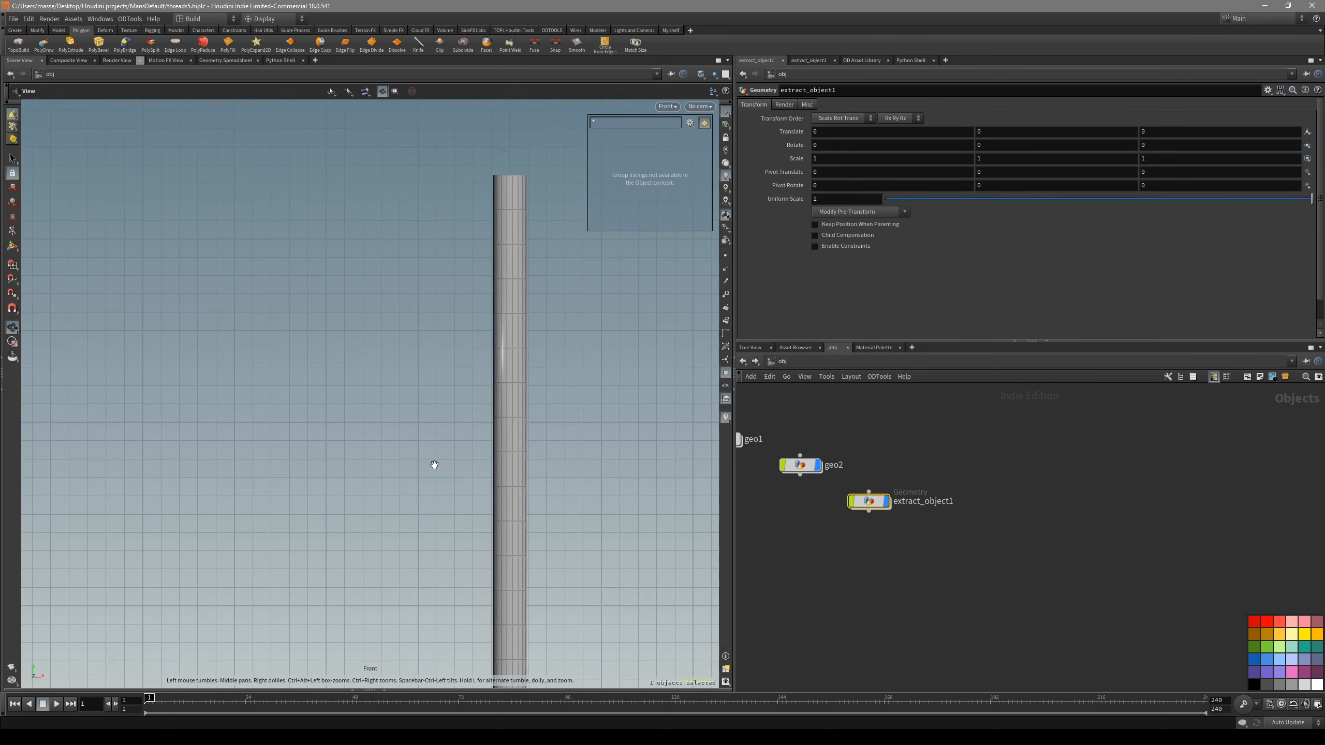
right_drag(418, 465, 397, 470)
key(space+1)
double_click(800, 464)
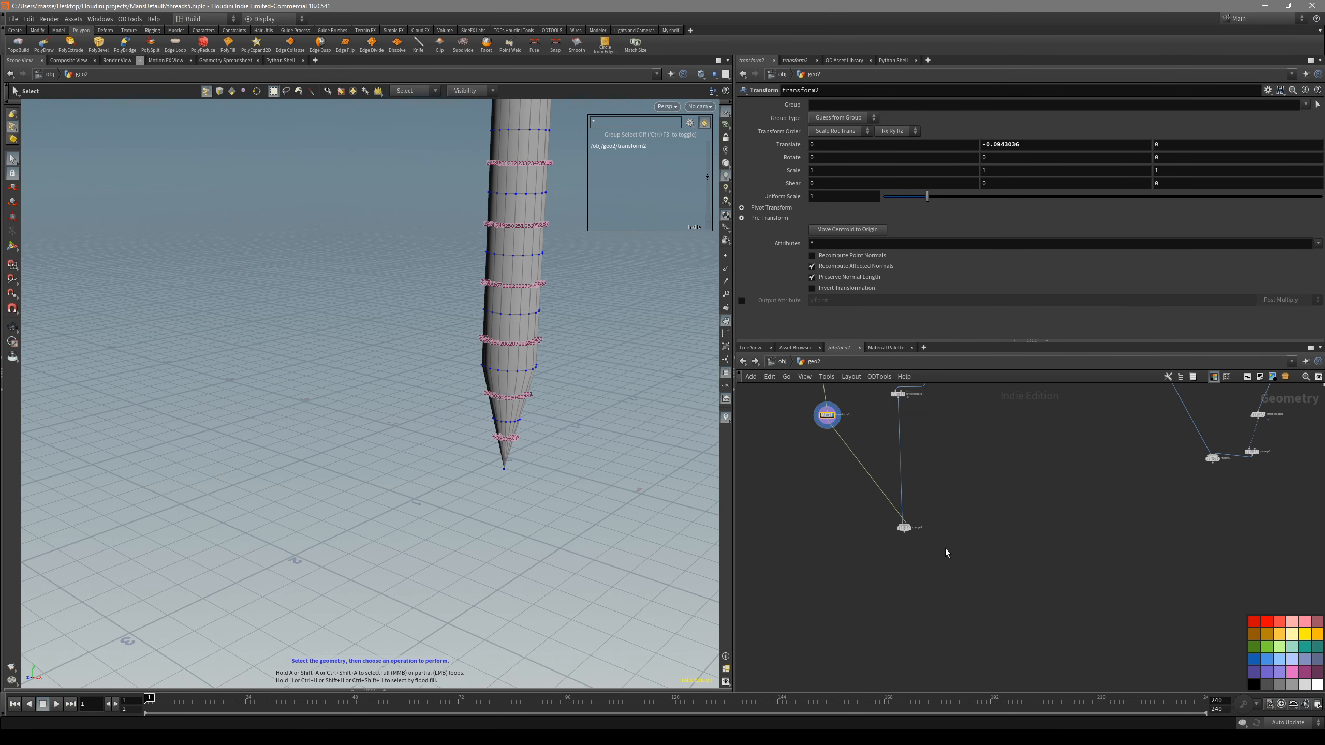
key(u)
double_click(901, 512)
- Add a Match Size node connected after boolean2
scroll(931, 597, up, 3)
key(Tab)
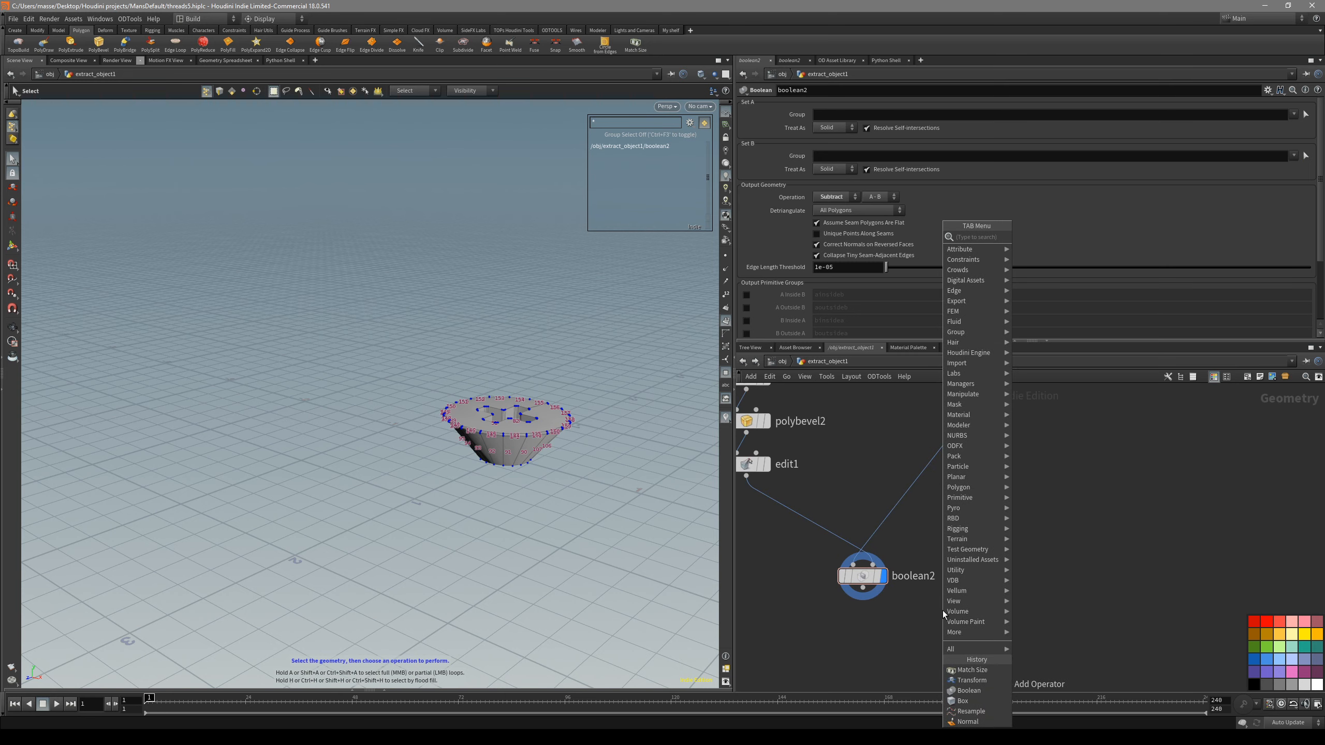
text(mat)
click(1042, 255)
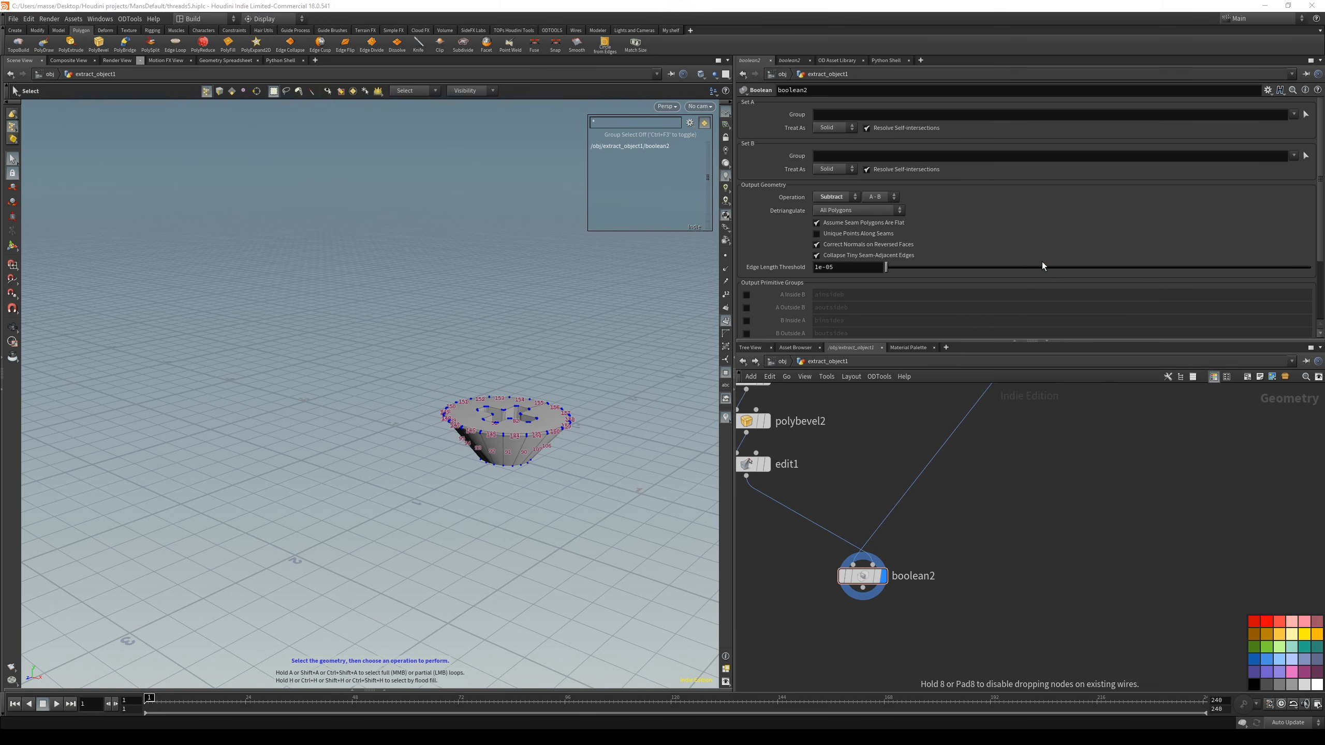
click(945, 629)
scroll(970, 595, down, 3)
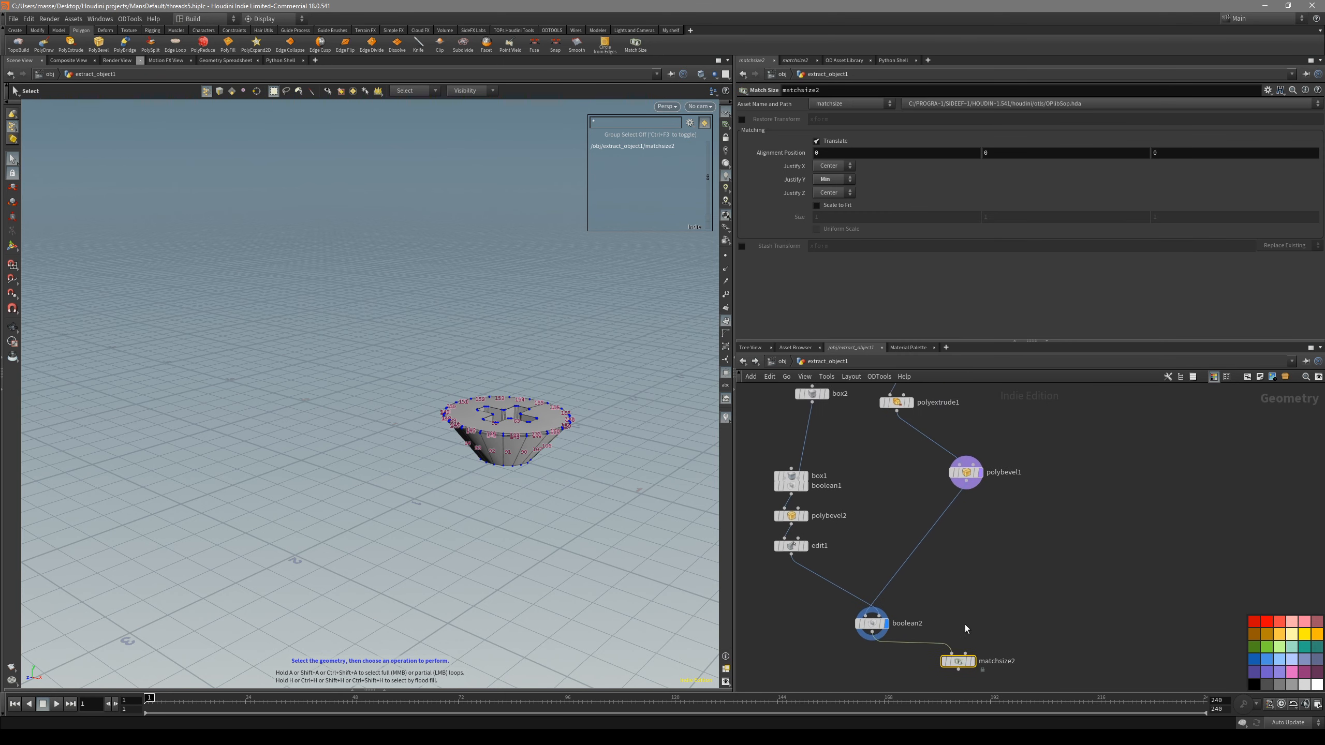
- Connect the object merge to matchsize2's second input as the alignment reference, and display matchsize2
scroll(944, 626, up, 3)
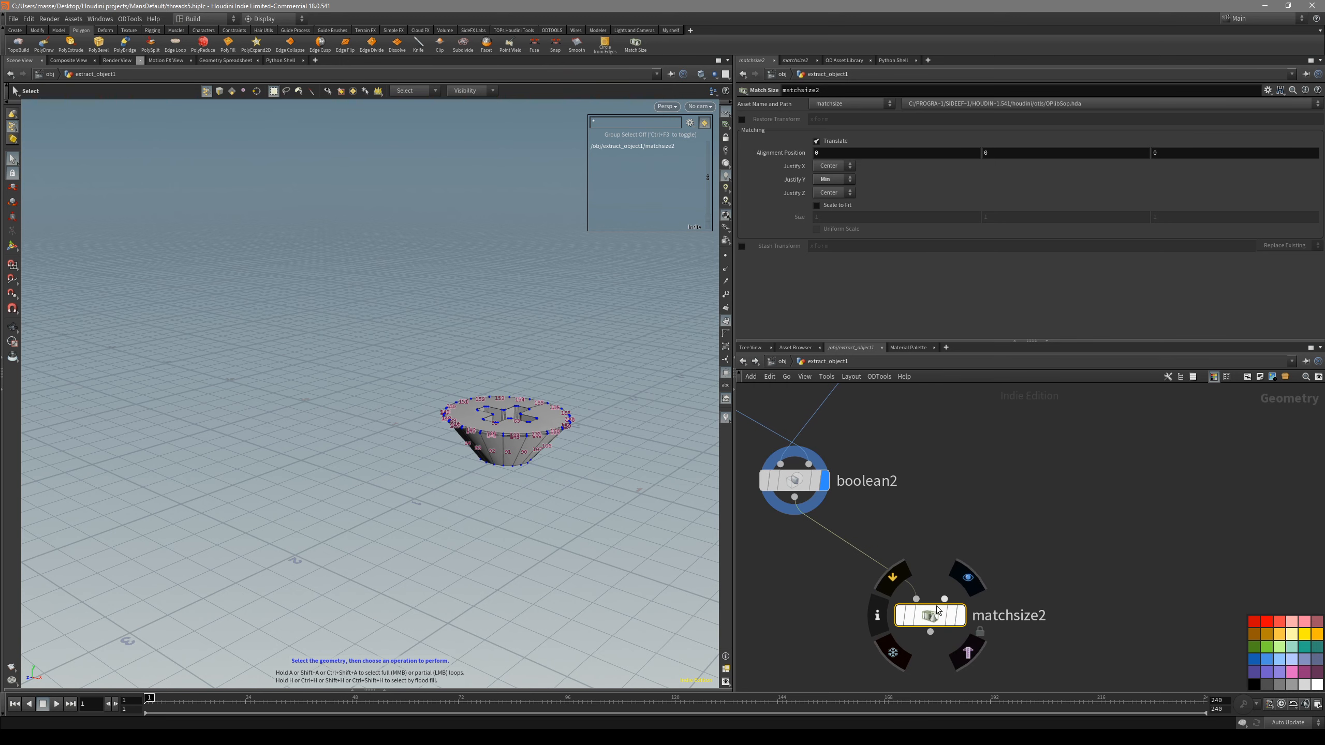
scroll(937, 610, down, 4)
scroll(928, 580, down, 2)
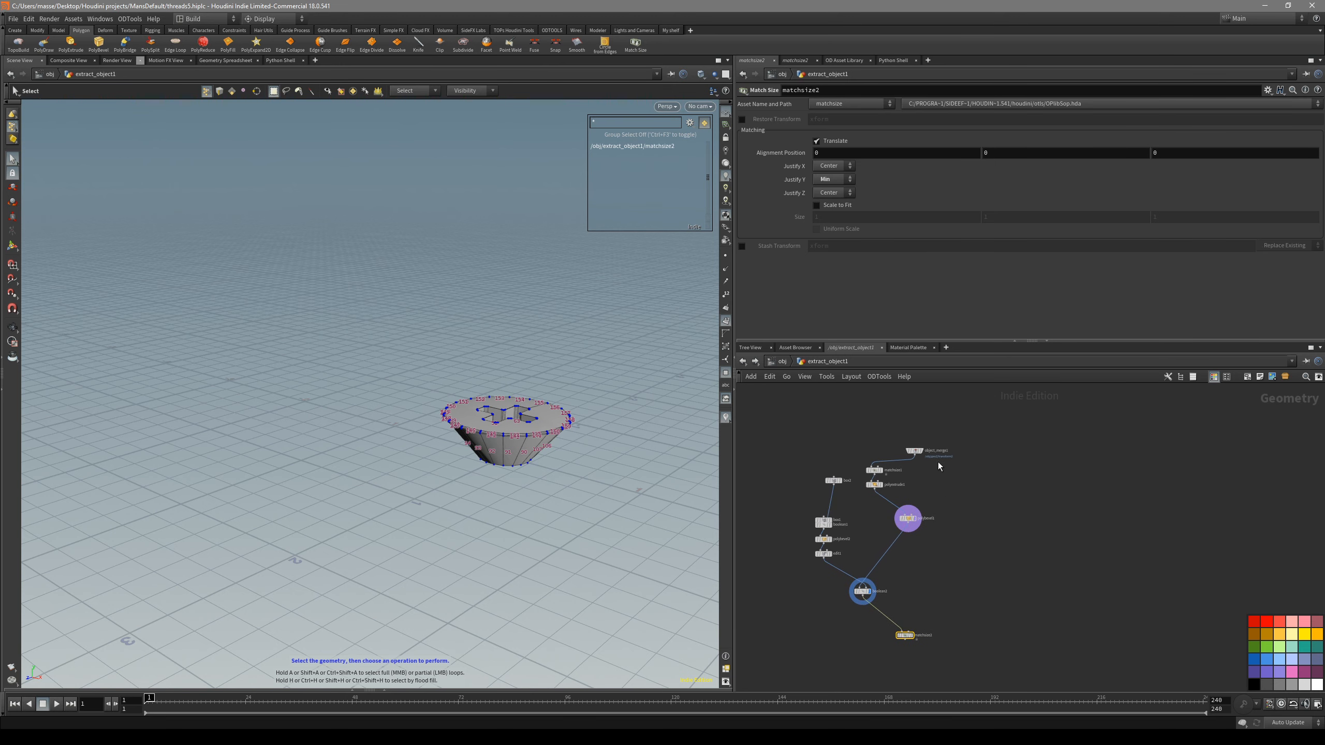
scroll(938, 462, up, 5)
scroll(954, 537, down, 4)
scroll(1023, 538, up, 4)
click(897, 597)
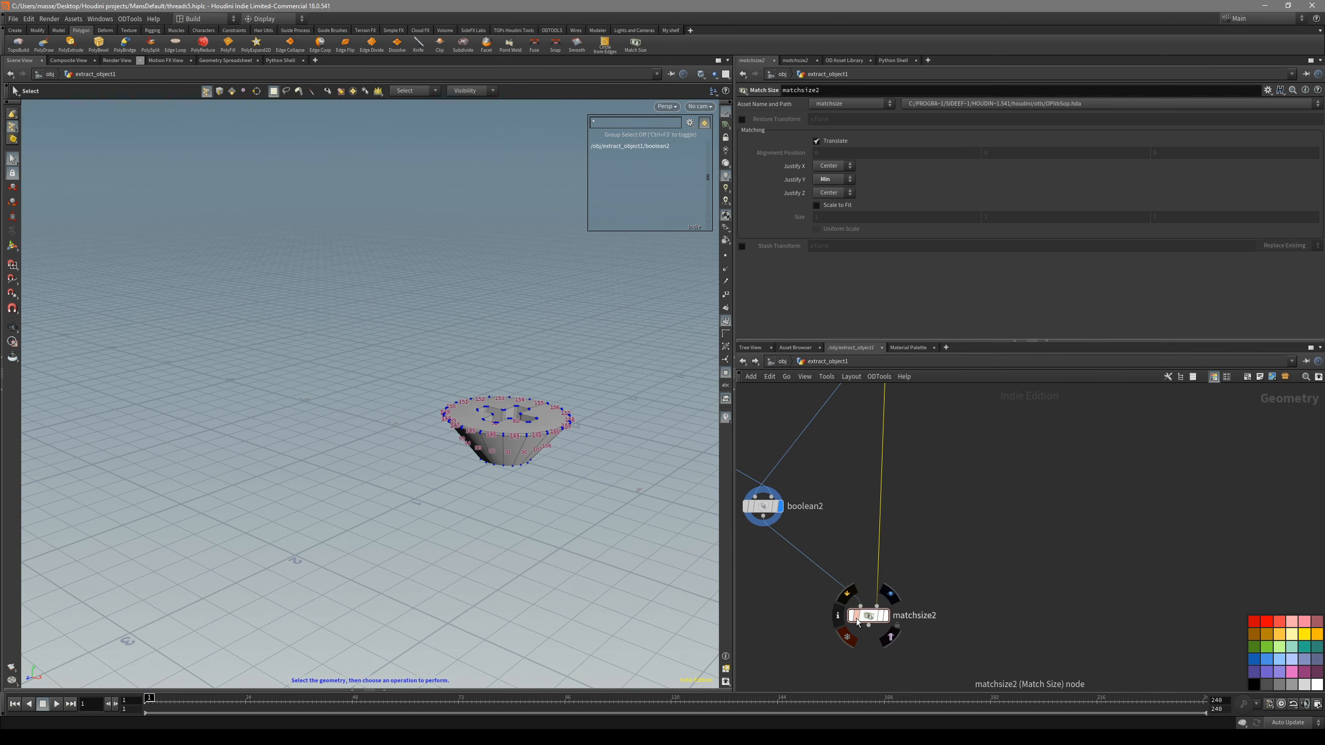
click(886, 616)
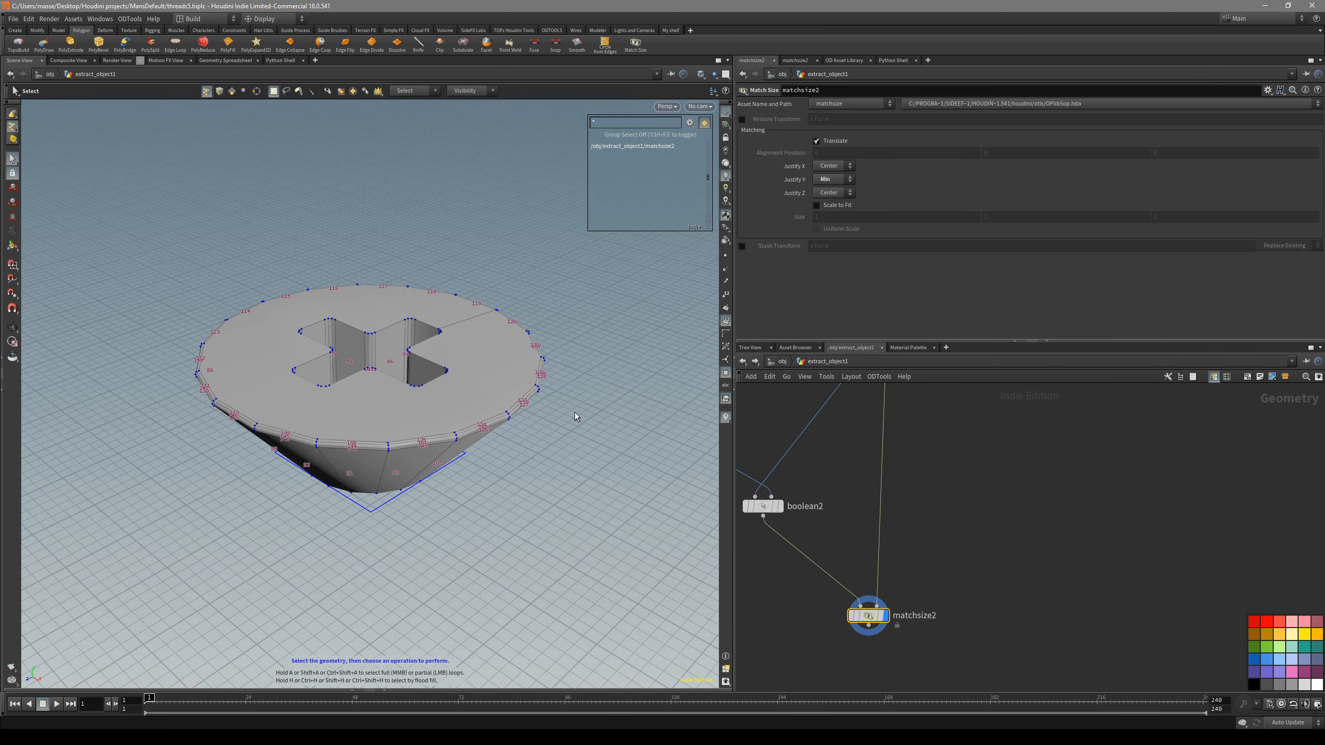
- Line up the screw_base and extract_screw_head object nodes, and check the head's fit on the shaft in the front view
key(space+3)
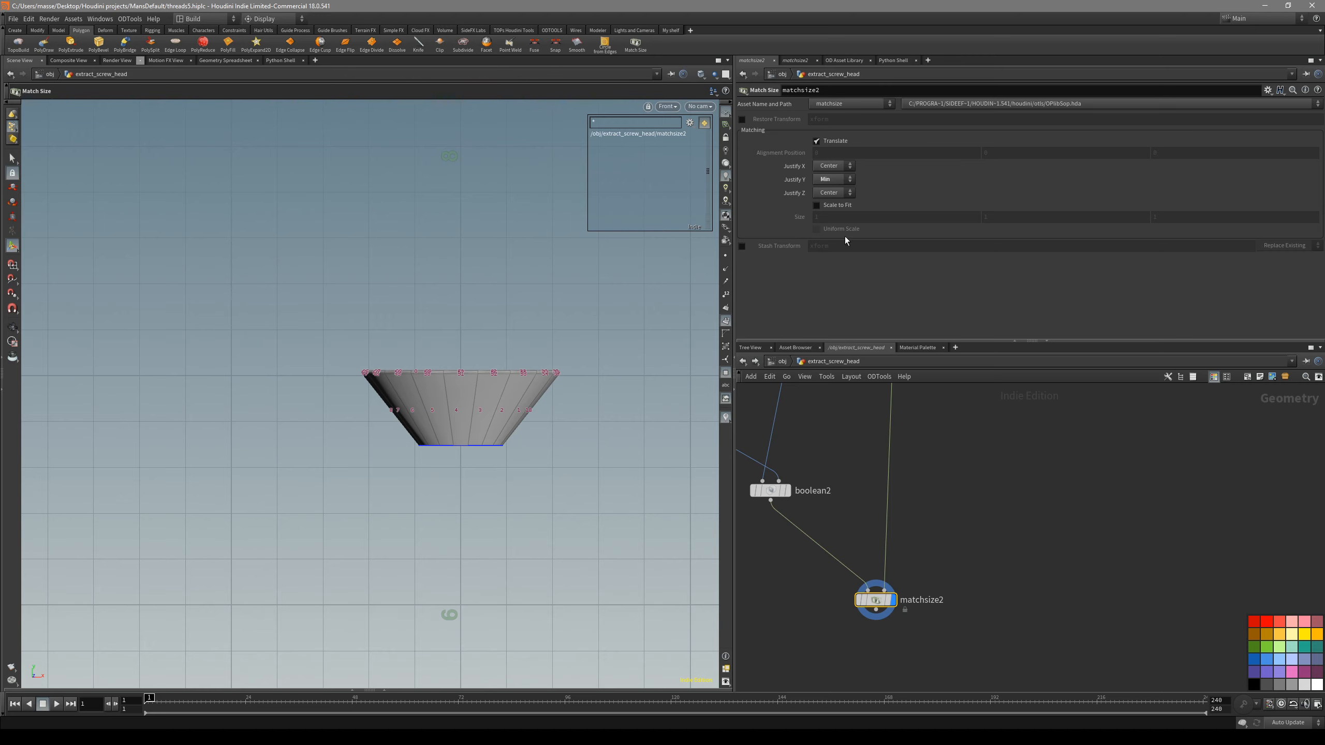
alt+middle_drag(423, 473, 425, 525)
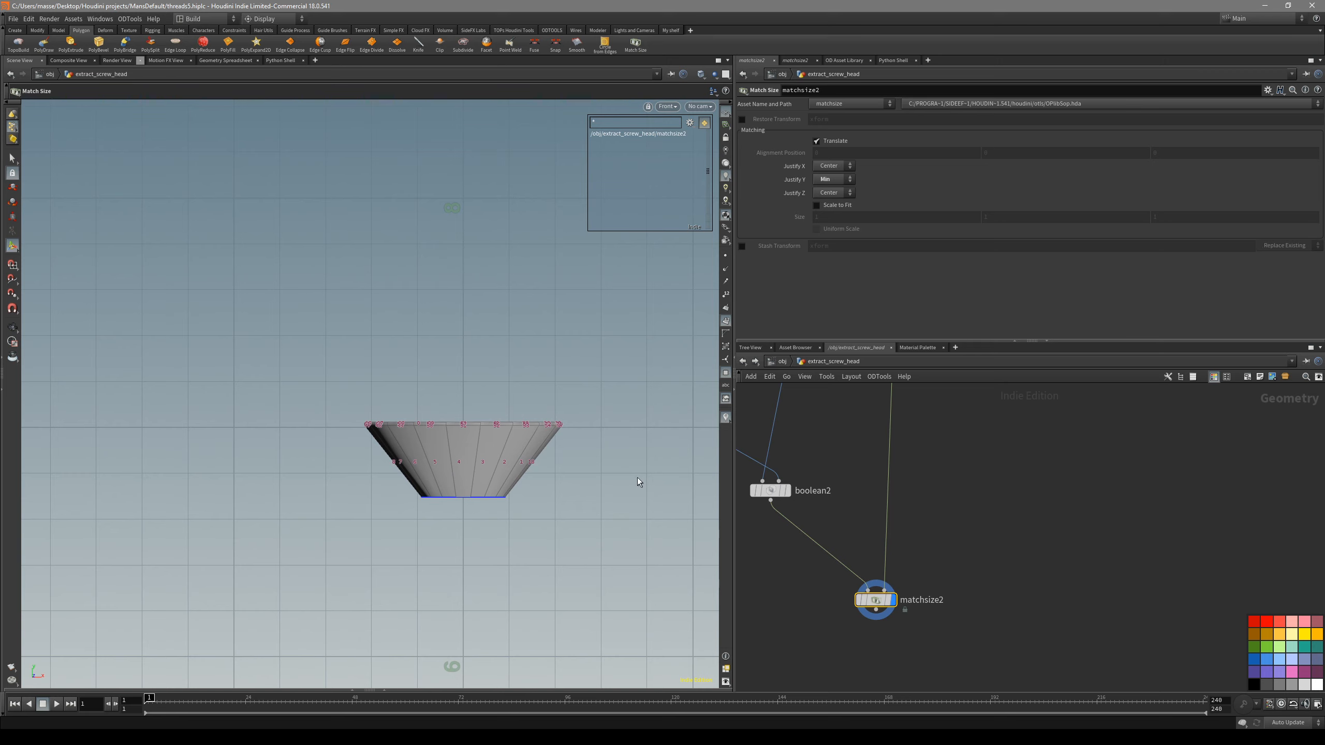
middle_drag(858, 473, 880, 507)
click(783, 362)
drag(952, 543, 920, 557)
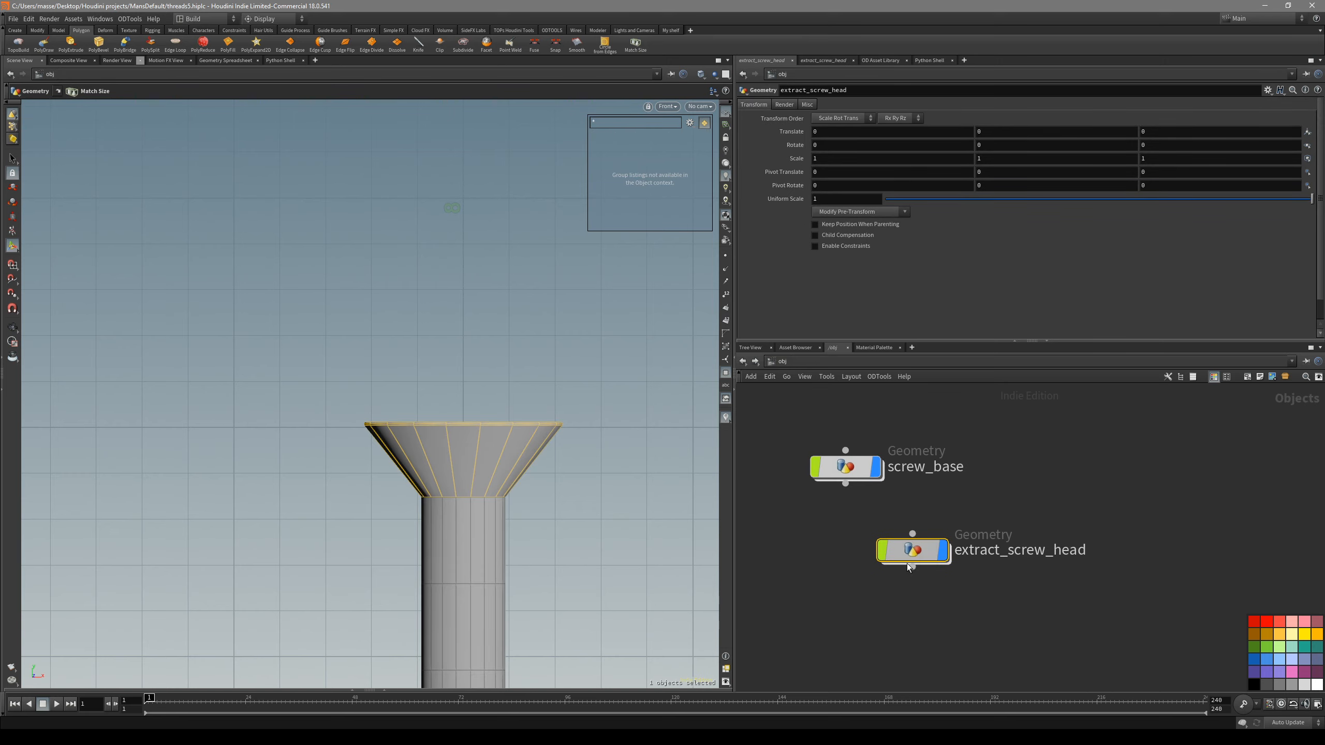
middle_drag(907, 502, 933, 511)
drag(873, 477, 896, 488)
click(988, 523)
alt+middle_drag(587, 487, 589, 432)
alt+right_drag(501, 433, 813, 425)
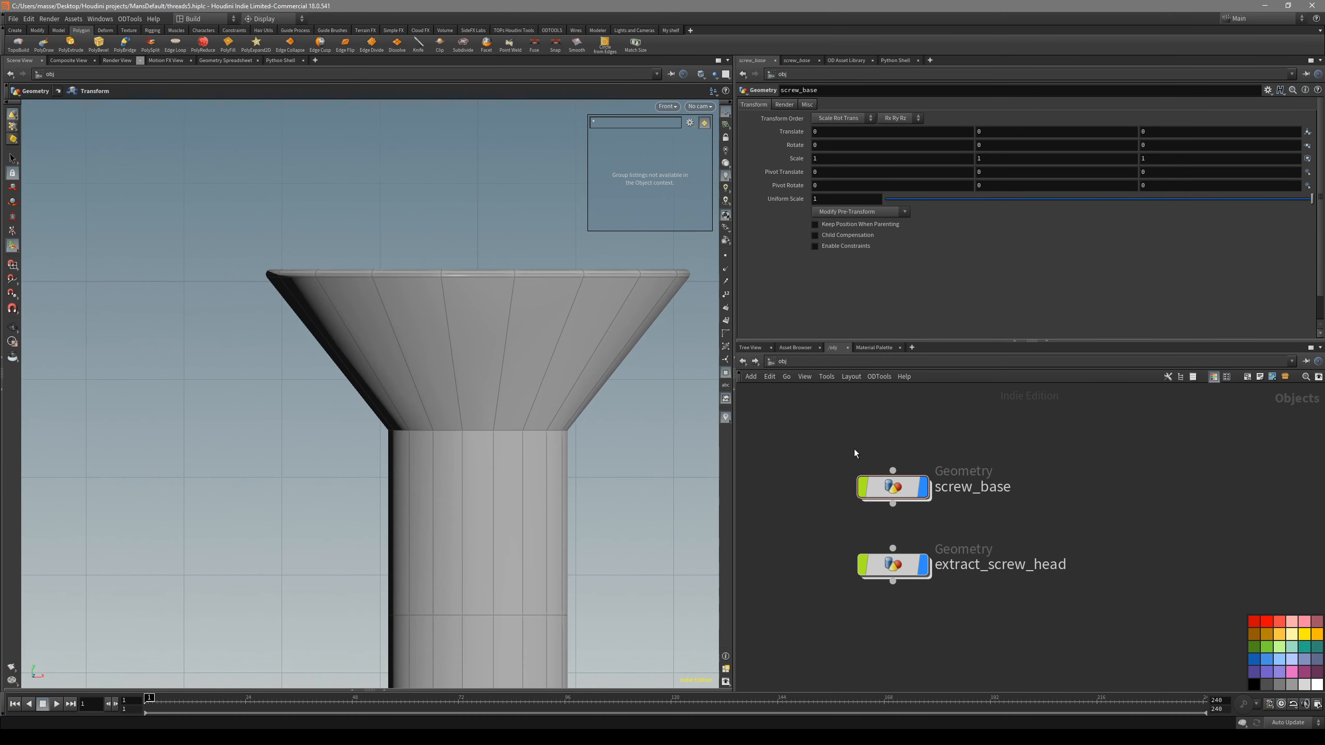
- Open screw_base with the other objects shown, and view the head on the shaft in perspective
double_click(912, 493)
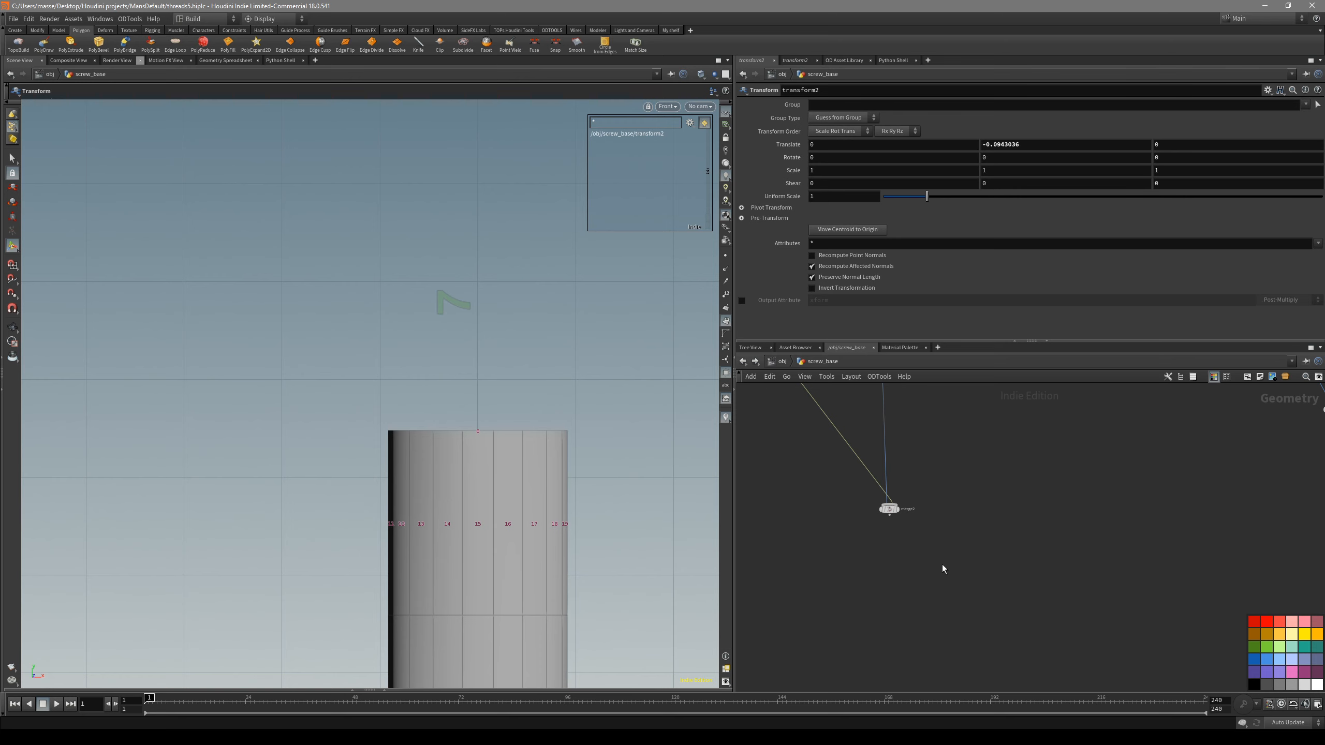
click(784, 362)
double_click(893, 487)
key(space+y)
key(space+1)
mouse_move(527, 450)
mouse_down()
mouse_move(412, 571)
mouse_move(524, 377)
mouse_move(542, 418)
mouse_up()
key(shift+w)
right_drag(543, 417, 678, 473)
key(shift+w)
- Try the screw_dimensions tube with 13 columns, and undo the change
scroll(828, 516, down, 4)
middle_drag(828, 518, 881, 639)
scroll(900, 470, up, 7)
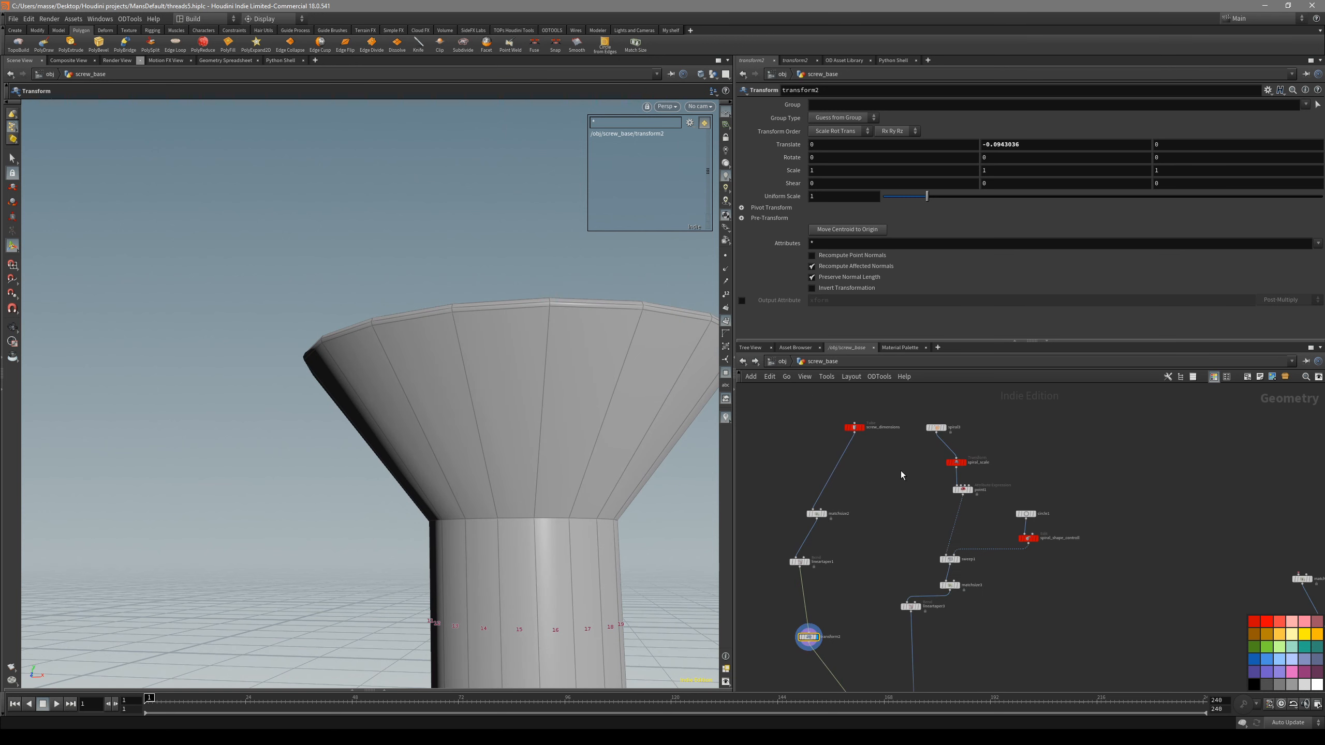
middle_drag(898, 468, 925, 514)
drag(898, 495, 827, 372)
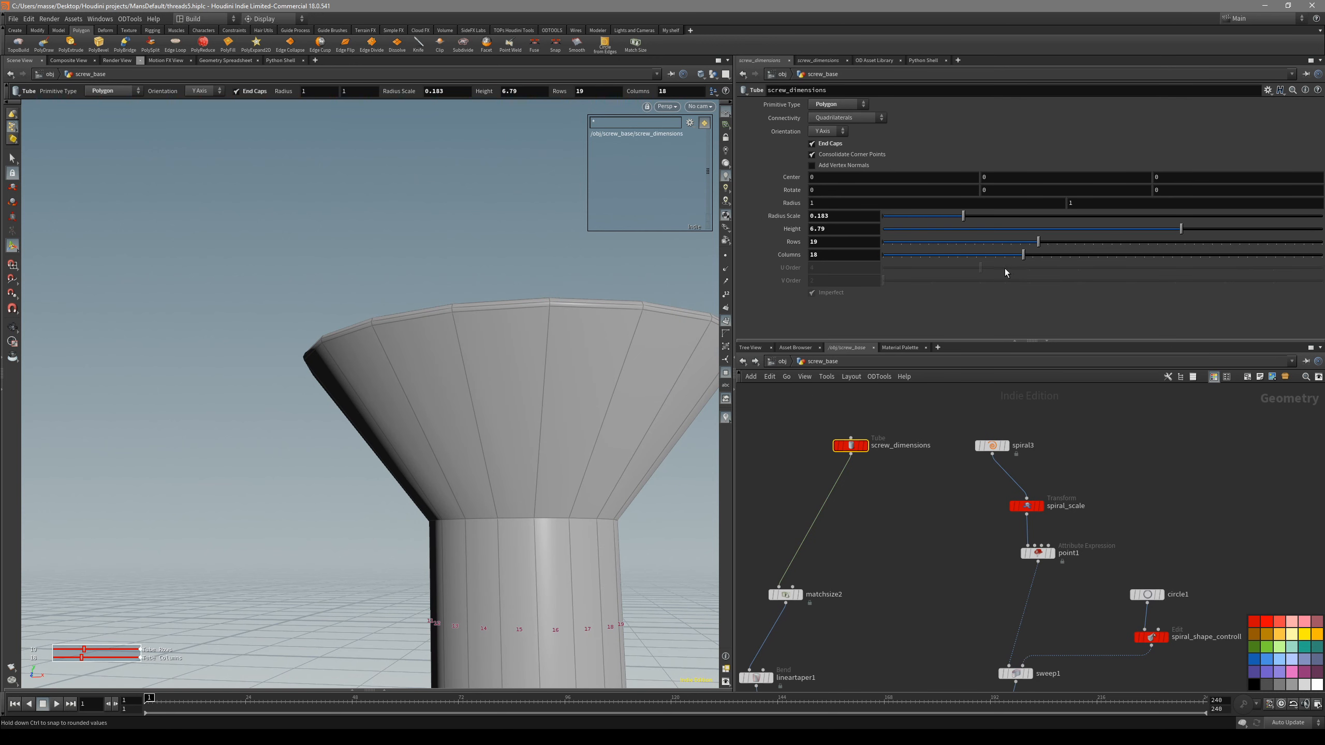
drag(1024, 259, 976, 273)
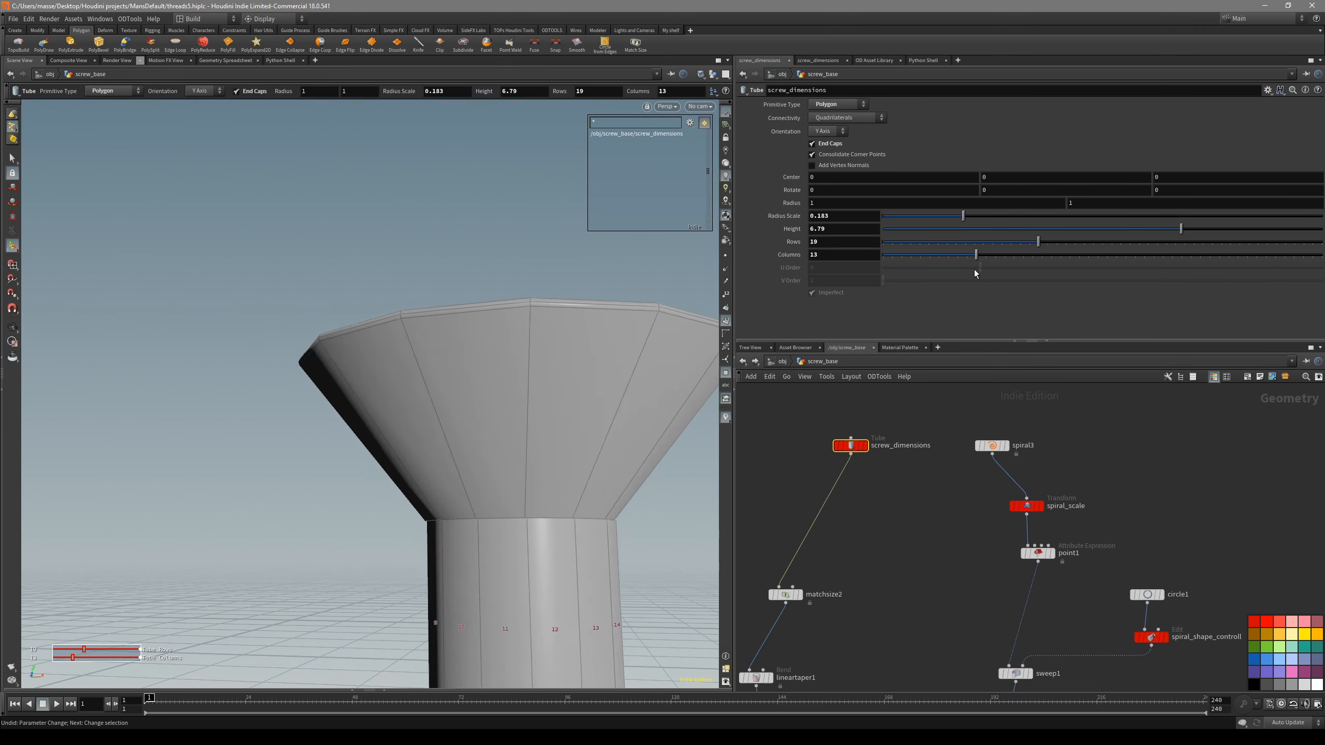
key(ctrl+z)
- Set the screw_dimensions tube's columns to 22 and inspect the head on the shaft in smooth shading
key(shift+w)
drag(592, 377, 689, 399)
key(shift+w)
middle_drag(510, 450, 572, 422)
drag(571, 422, 661, 367)
key(Return)
drag(1012, 260, 1059, 265)
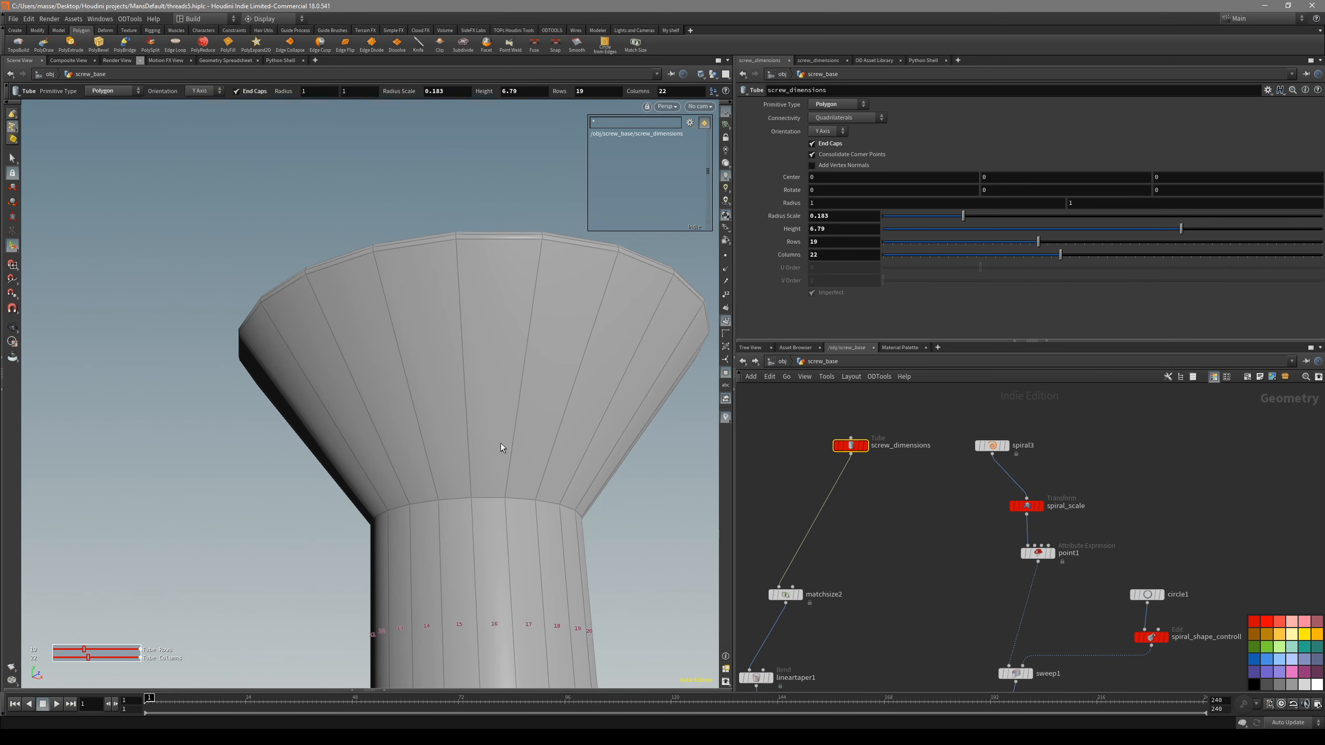
key(shift+w)
key(Escape)
mouse_move(459, 453)
mouse_down()
mouse_move(606, 488)
mouse_move(558, 506)
mouse_move(553, 584)
mouse_up()
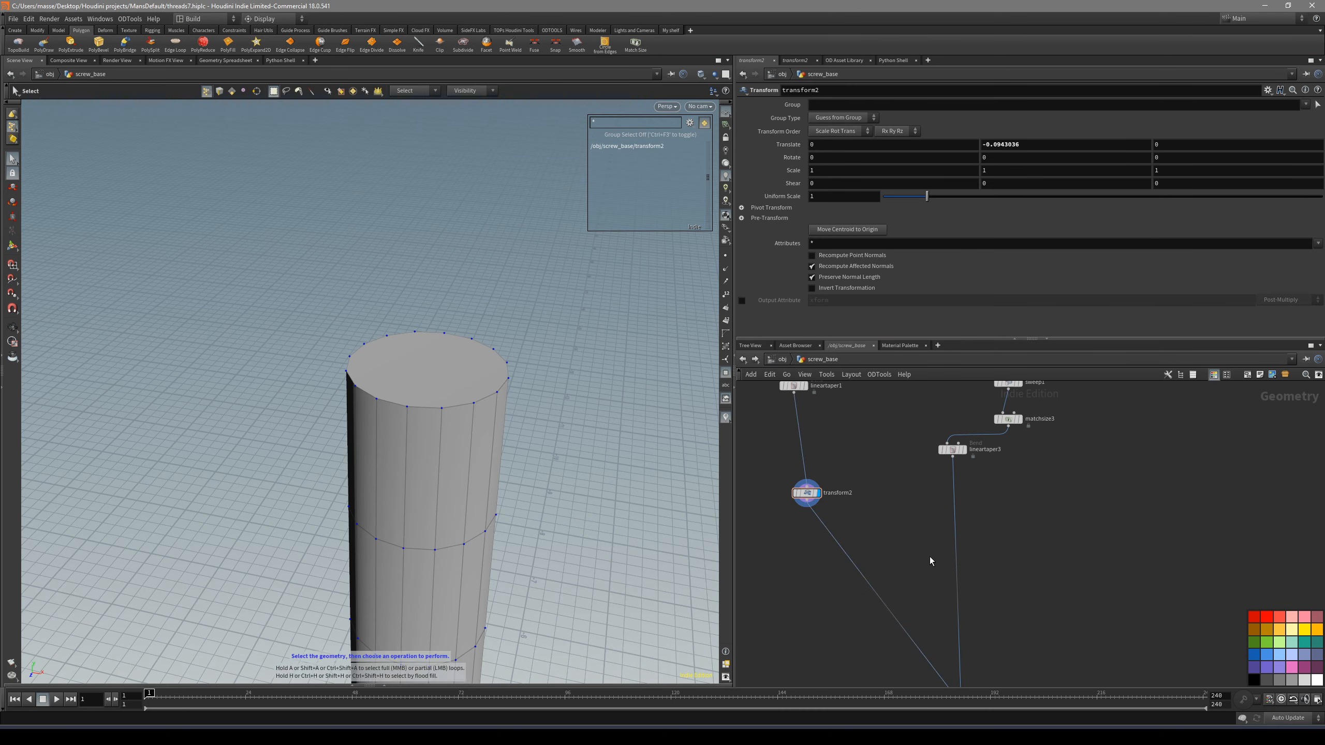
- Display merge2 and inspect the top of the merged shaft and threads
middle_drag(930, 558, 886, 557)
scroll(884, 572, up, 3)
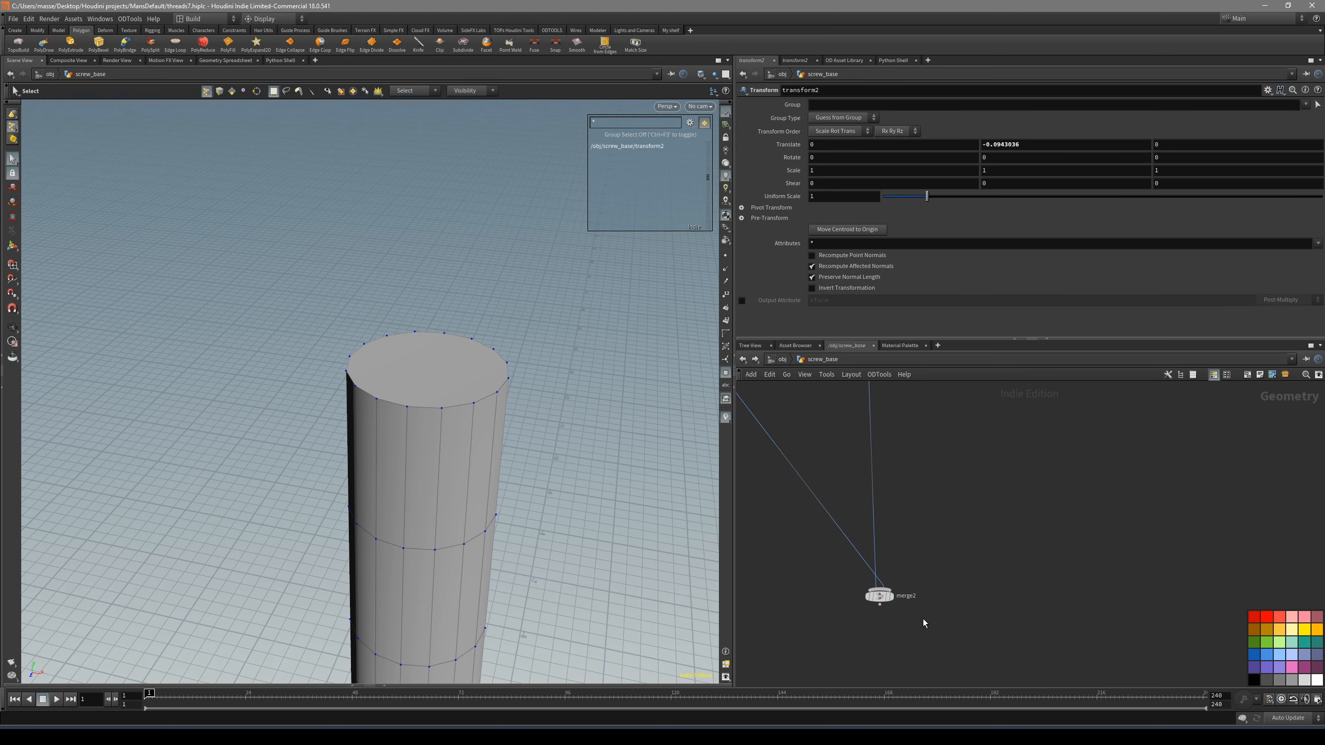
click(891, 597)
alt+drag(472, 470, 445, 453)
scroll(778, 511, down, 2)
middle_drag(778, 511, 864, 534)
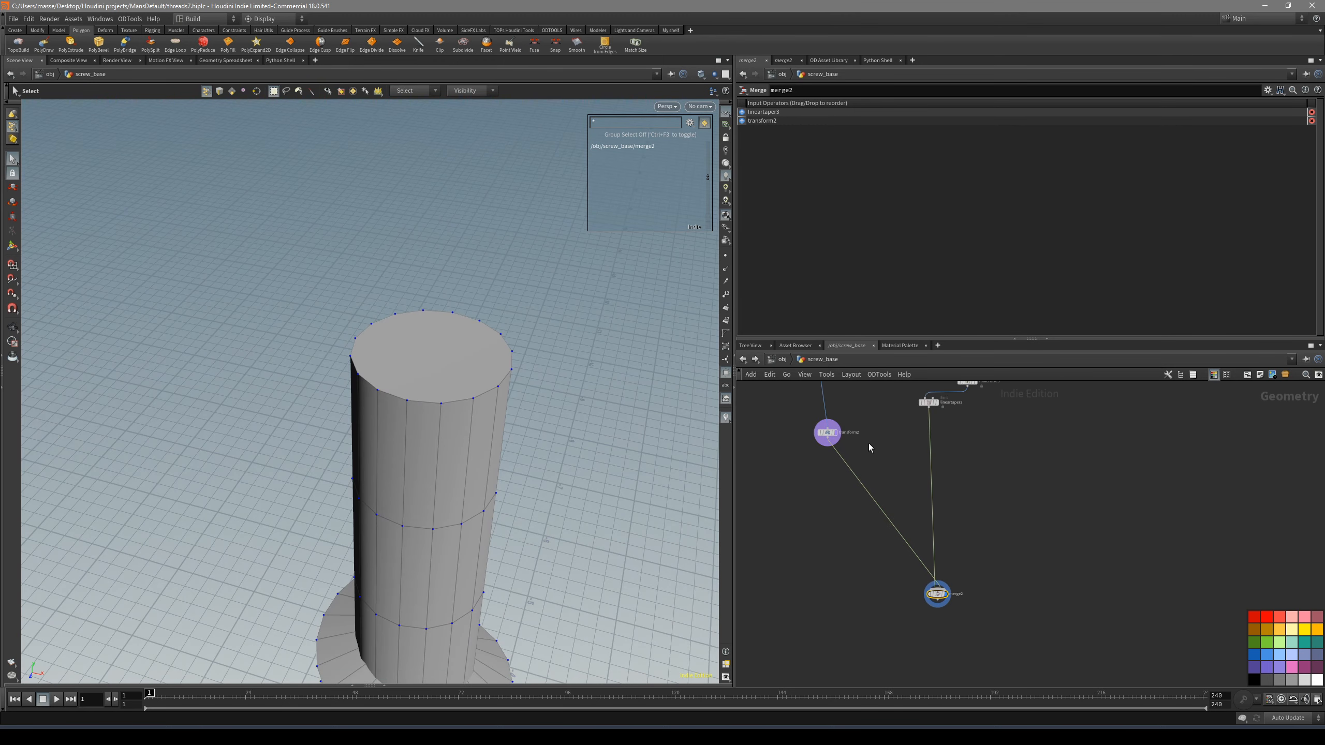
scroll(868, 449, up, 3)
- Select transform2 and display its shaft geometry on its own, with the capped top in view
click(812, 472)
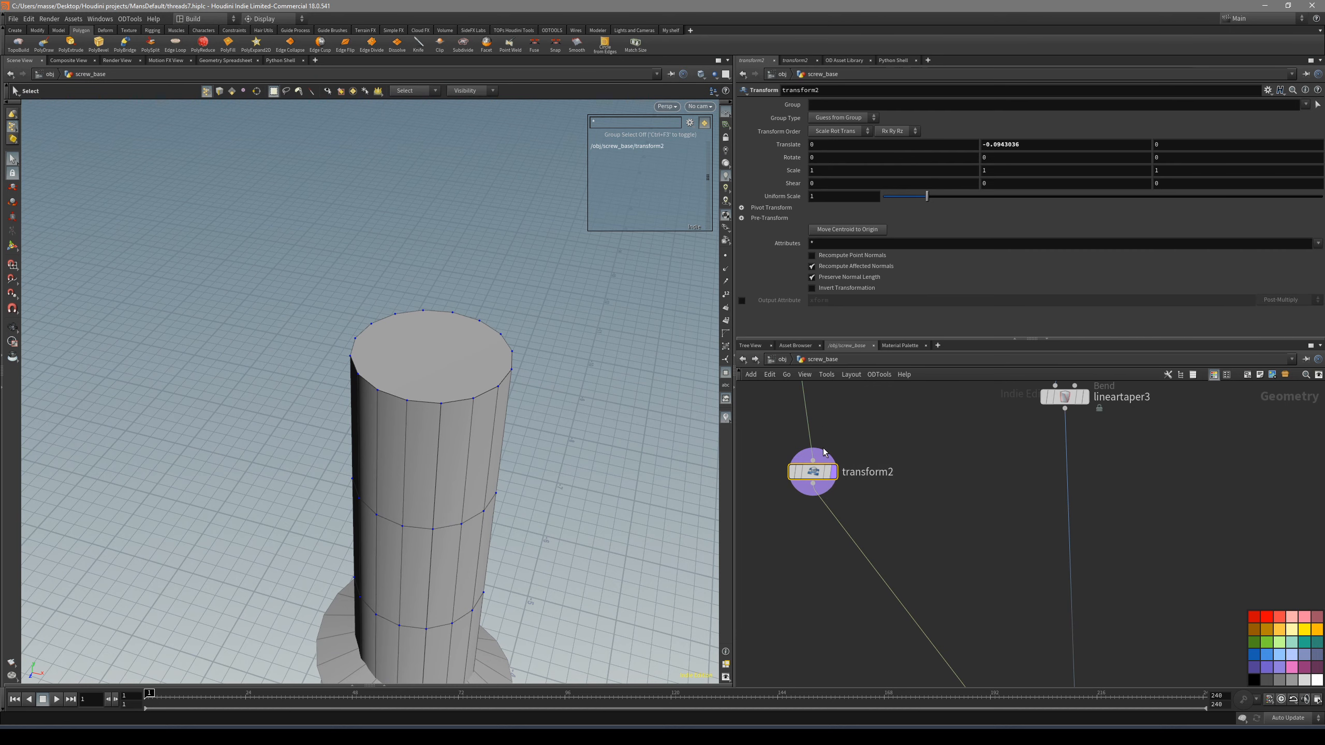
scroll(887, 522, down, 5)
middle_drag(856, 587, 867, 552)
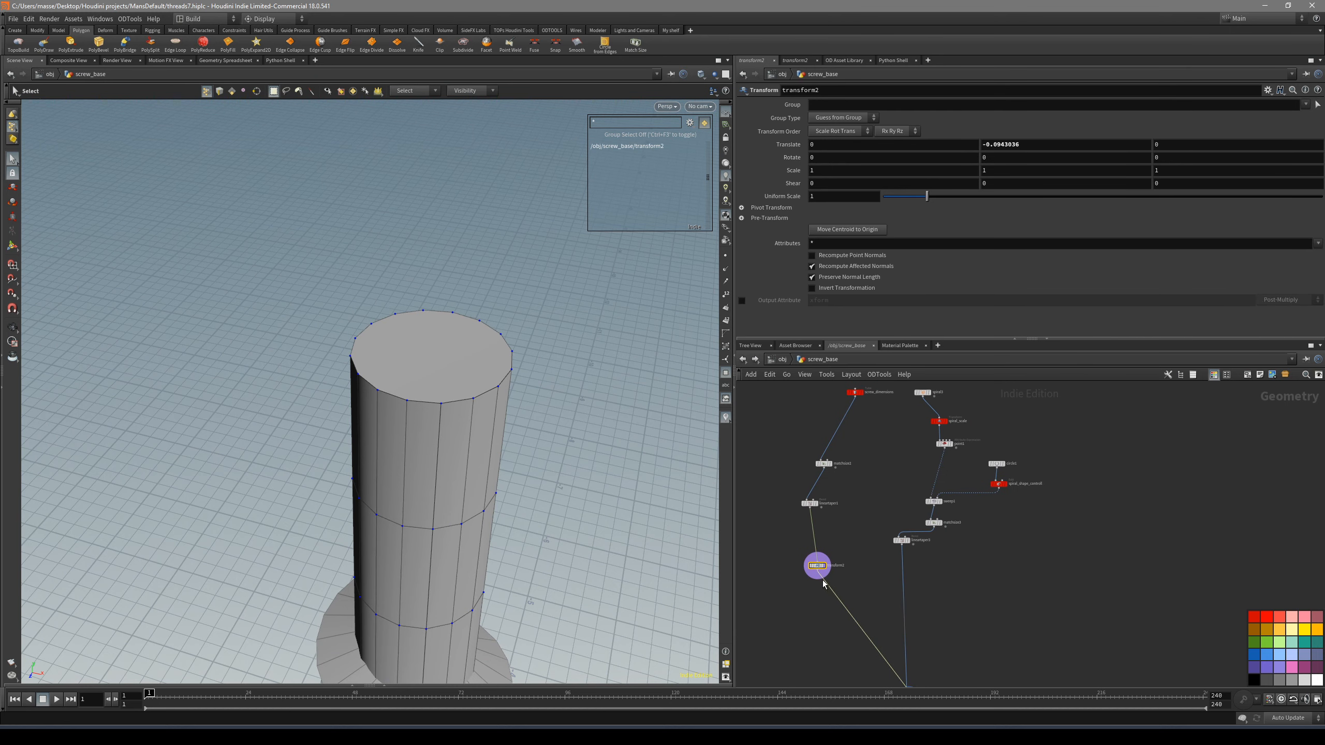
scroll(842, 557, up, 3)
click(812, 570)
alt+drag(401, 372, 440, 346)
scroll(854, 528, up, 3)
- Check the head sitting on the shaft at object level, and reopen screw_base
click(791, 360)
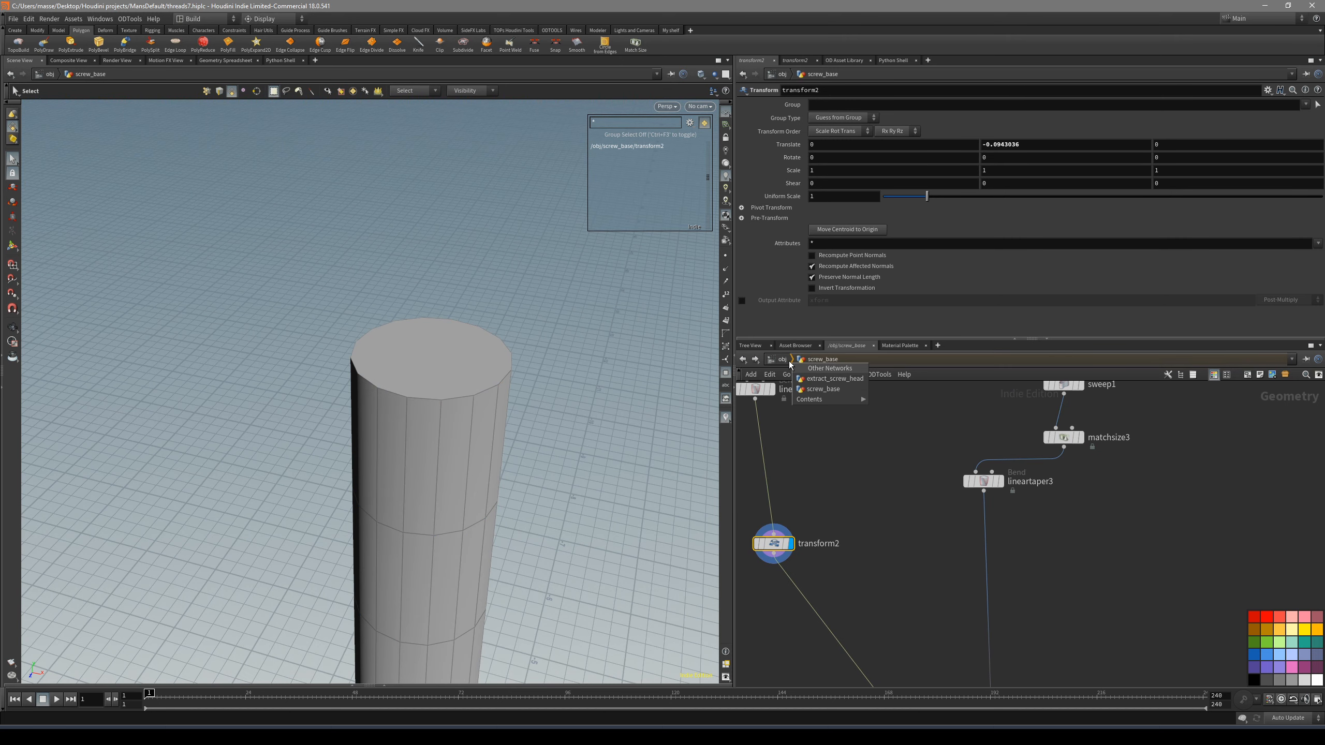
click(783, 359)
click(868, 573)
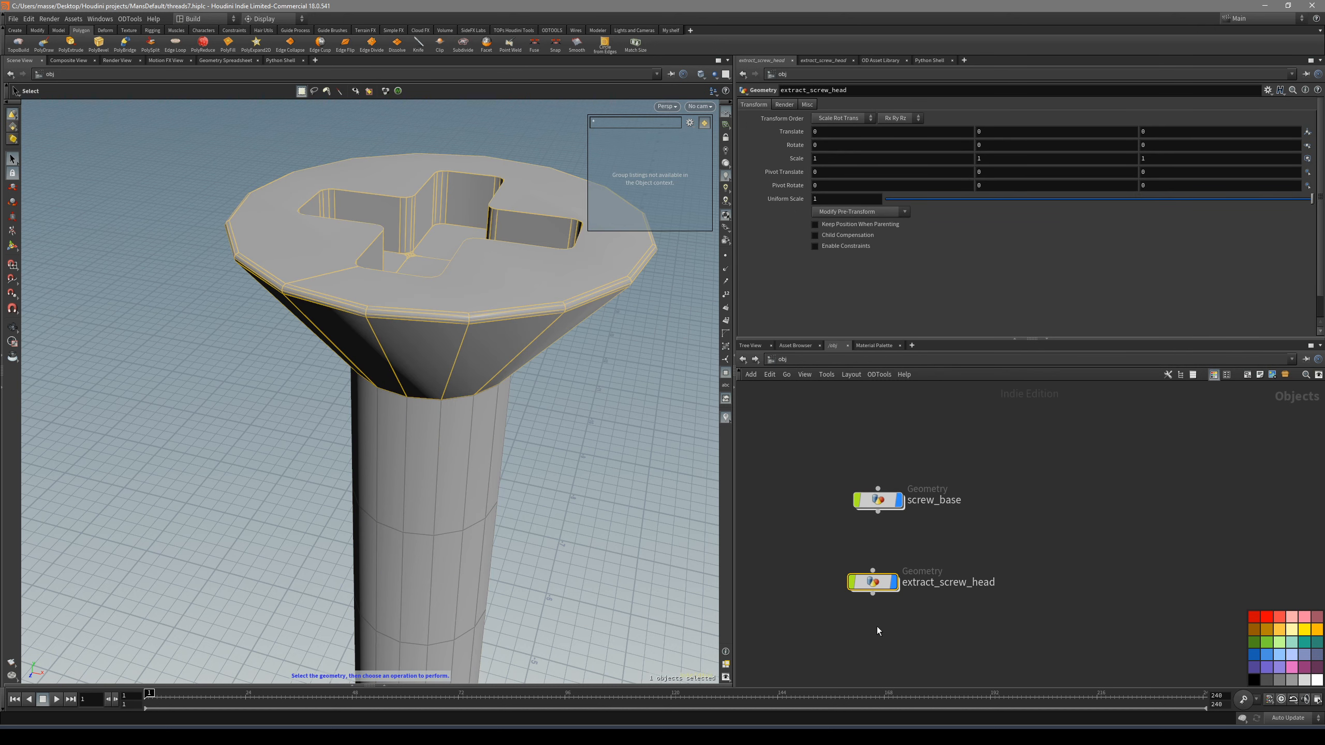
double_click(879, 501)
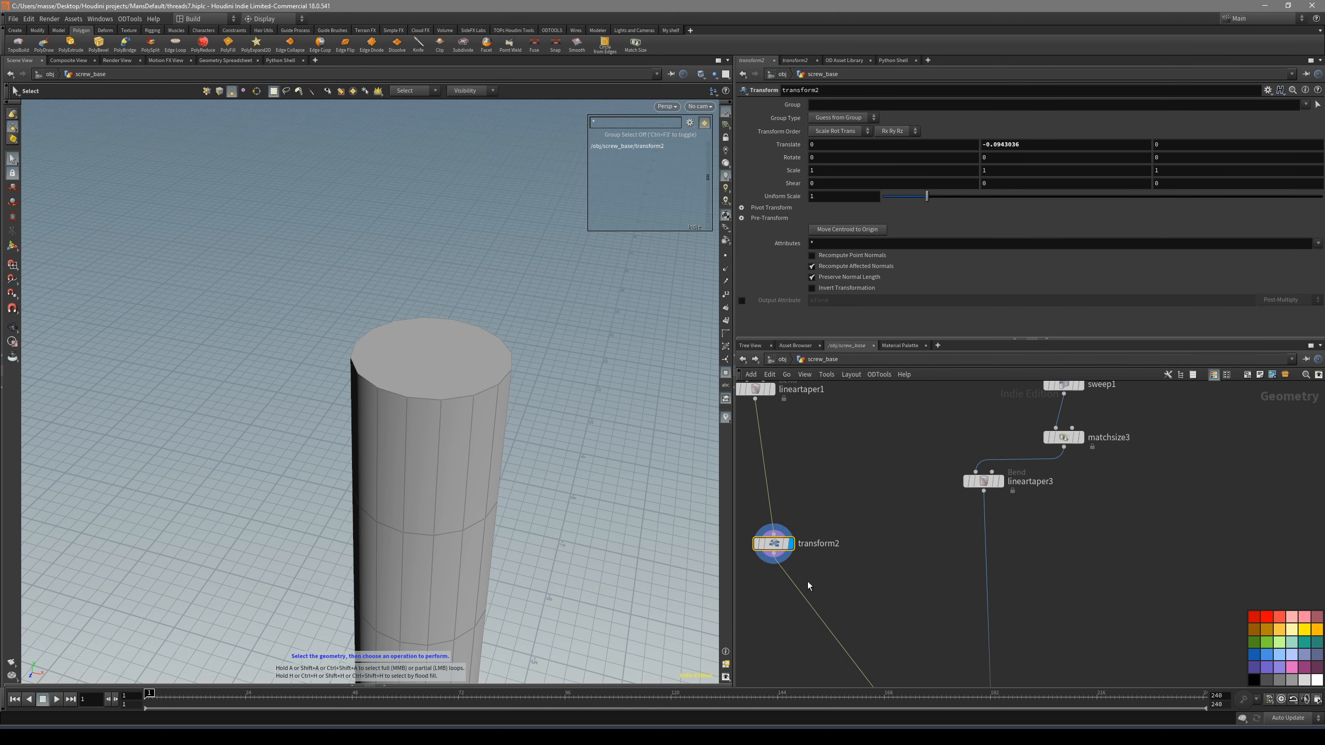
- Delete the shaft's top cap face with a Blast node after transform2, and compare the result with transform2
middle_drag(843, 598, 850, 528)
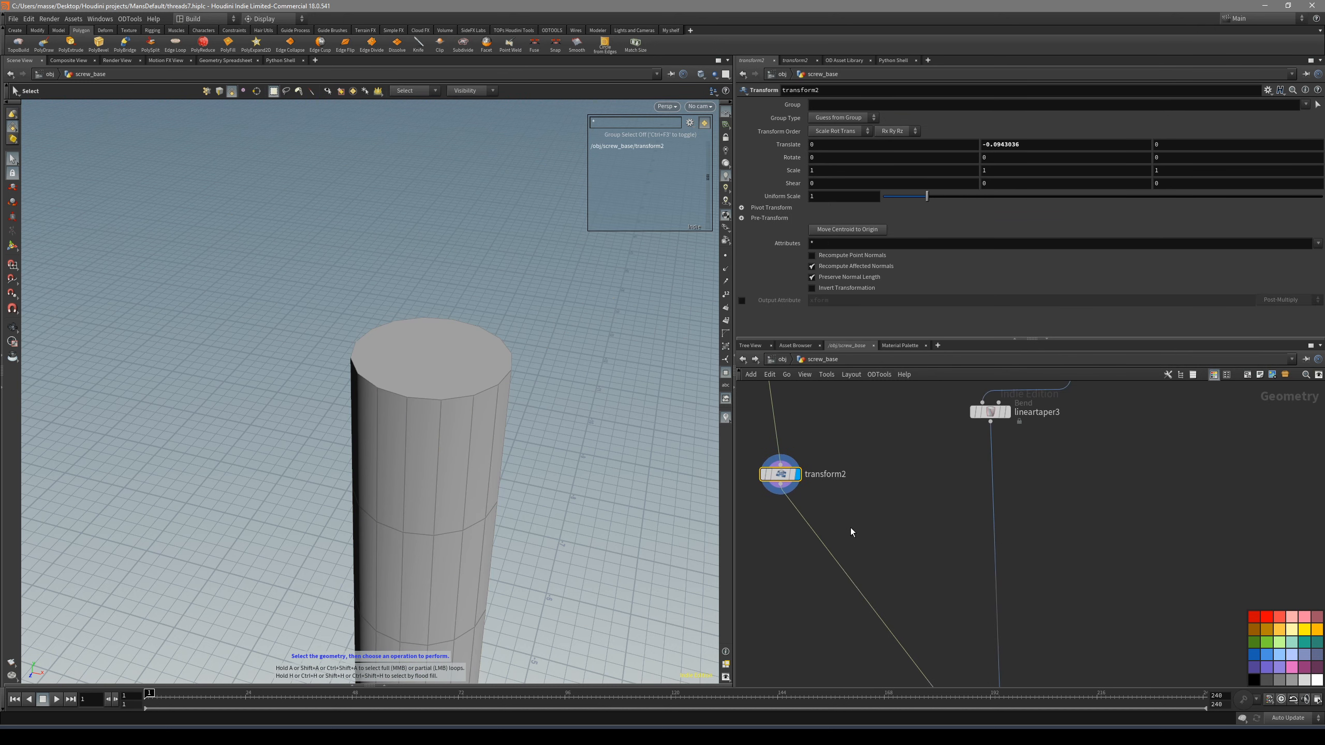
click(461, 353)
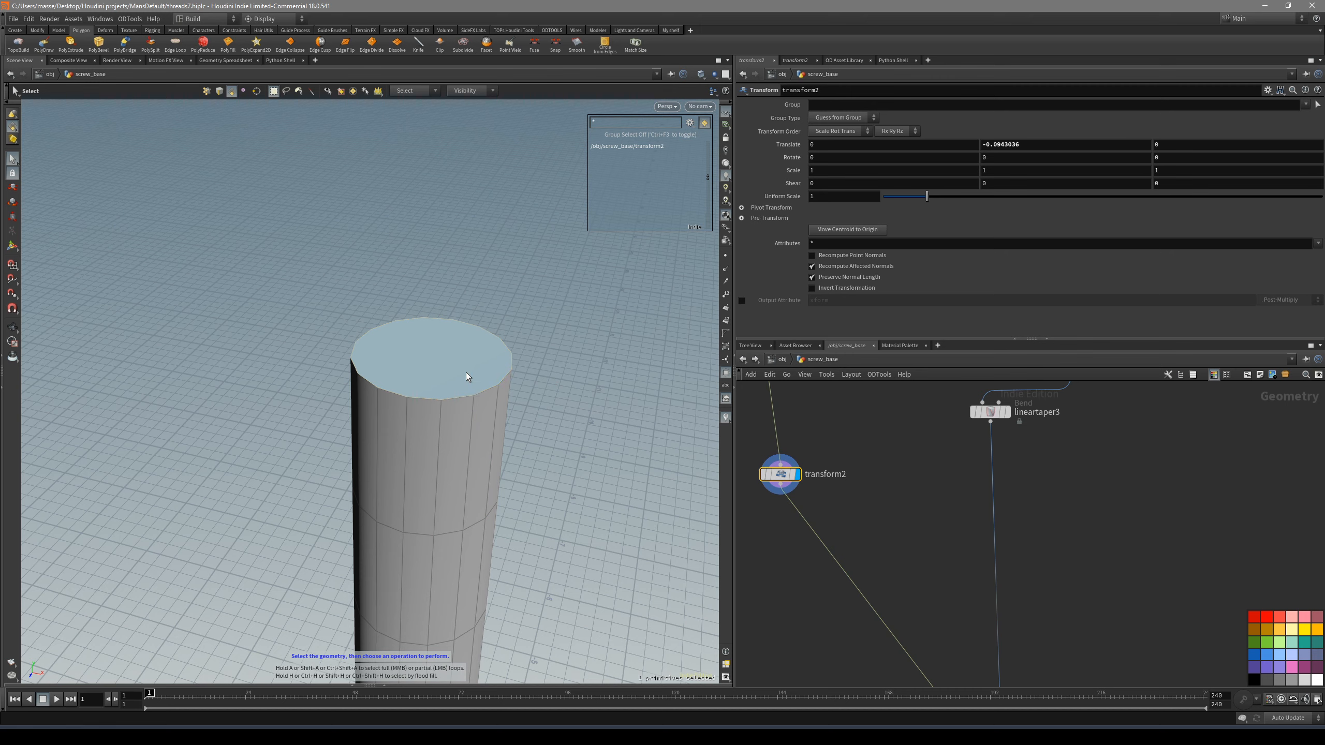
key(Delete)
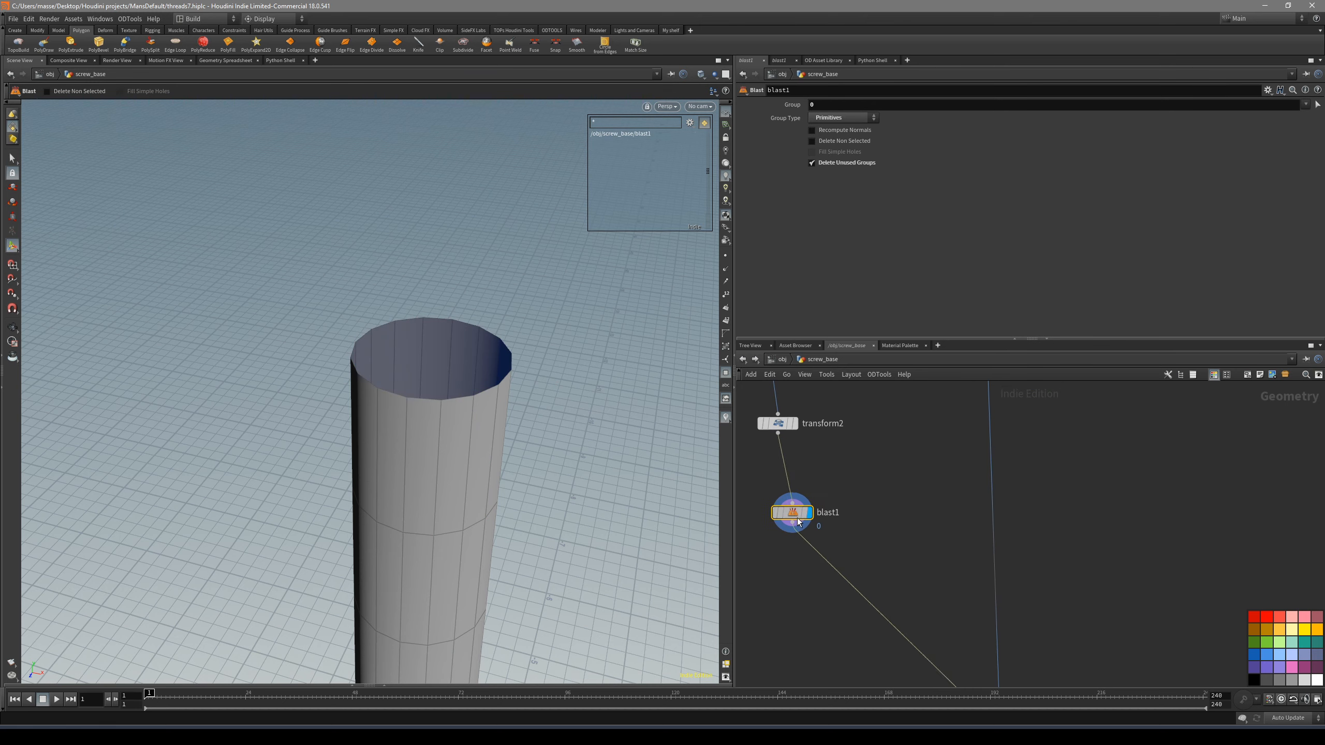
key(Up)
key(Down)
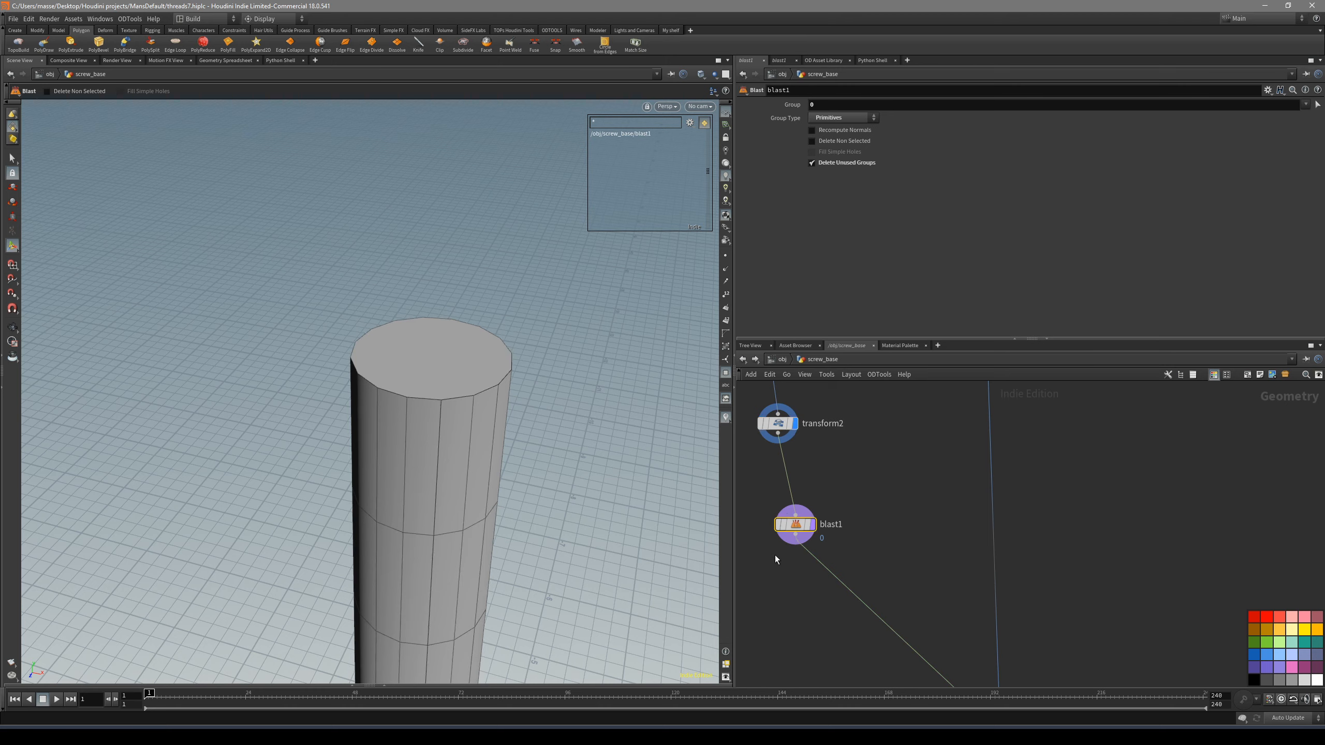
- Display merge2 and view the open-topped shaft at a lower angle
middle_drag(806, 642, 799, 512)
scroll(798, 512, down, 2)
scroll(936, 580, up, 2)
click(923, 569)
click(952, 573)
alt+drag(508, 484, 517, 447)
drag(596, 368, 491, 409)
- Inspect the object merge reference in extract_screw_head and check the complete screw at object level
key(u)
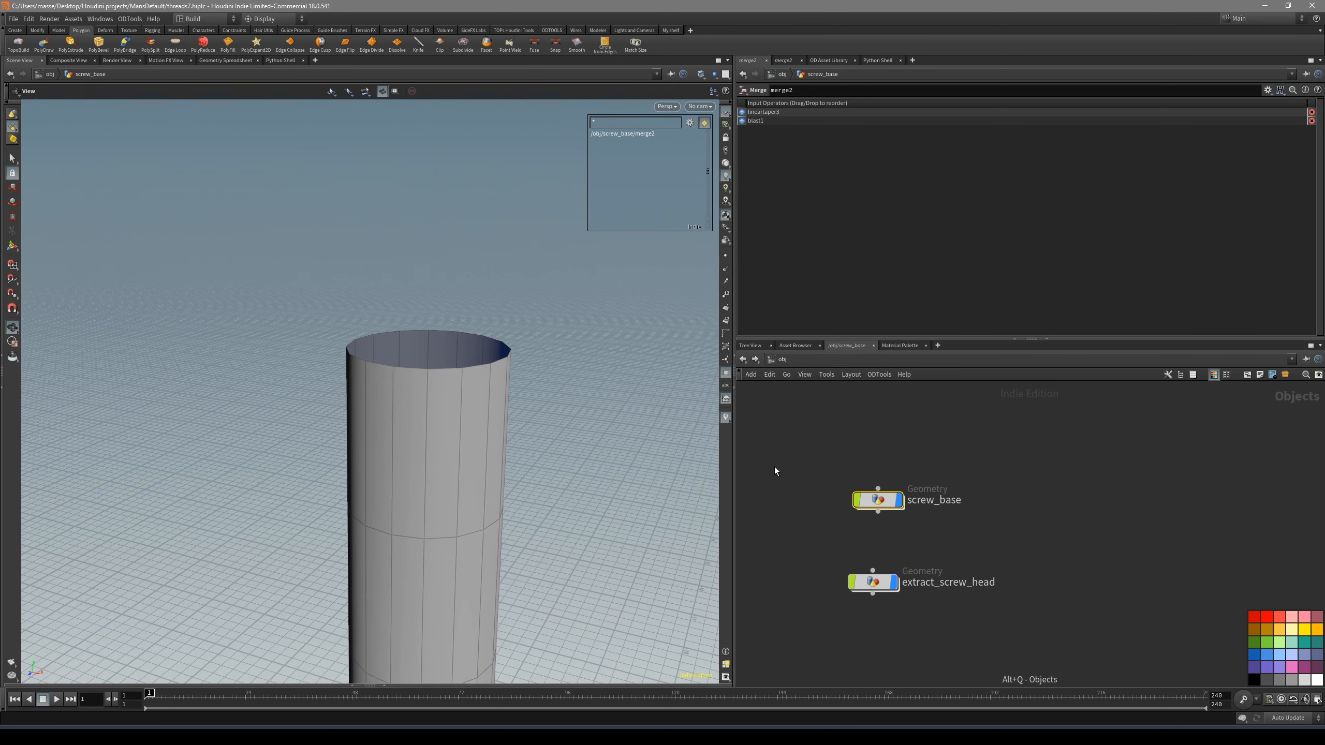
double_click(872, 583)
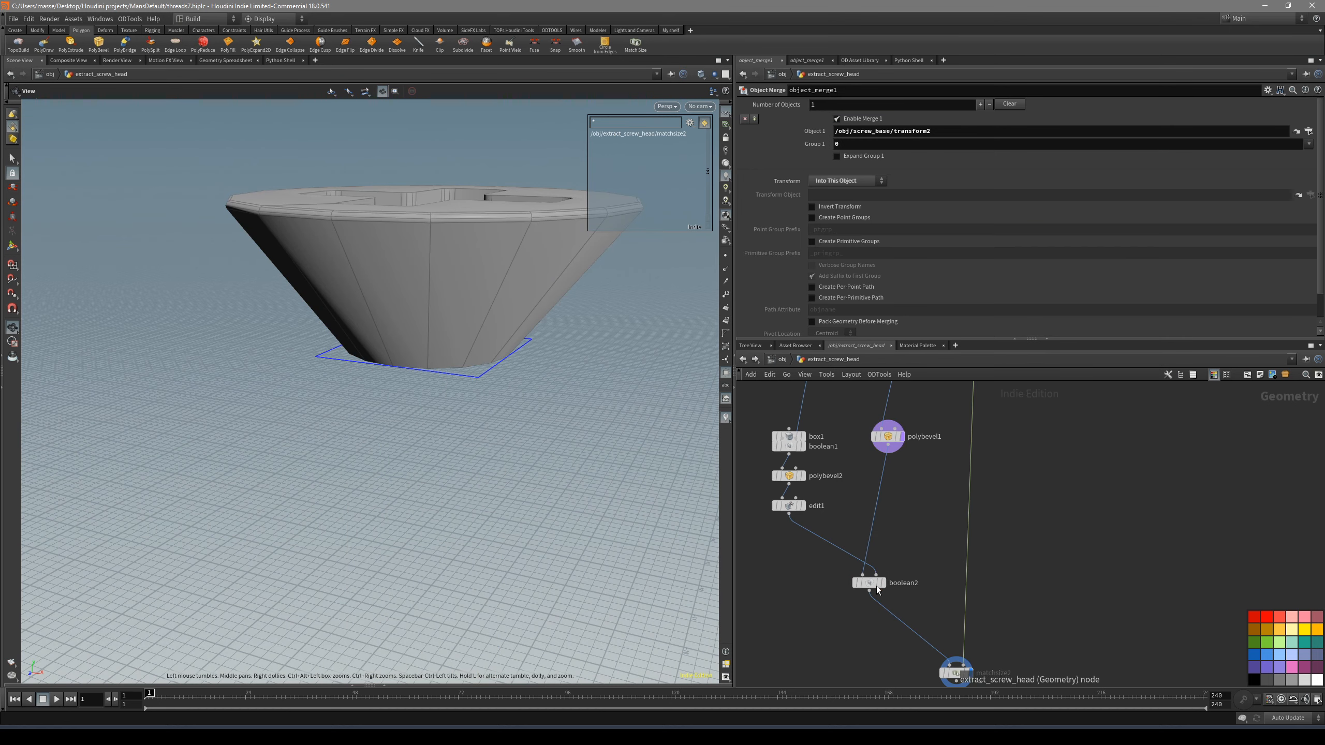
scroll(903, 561, up, 3)
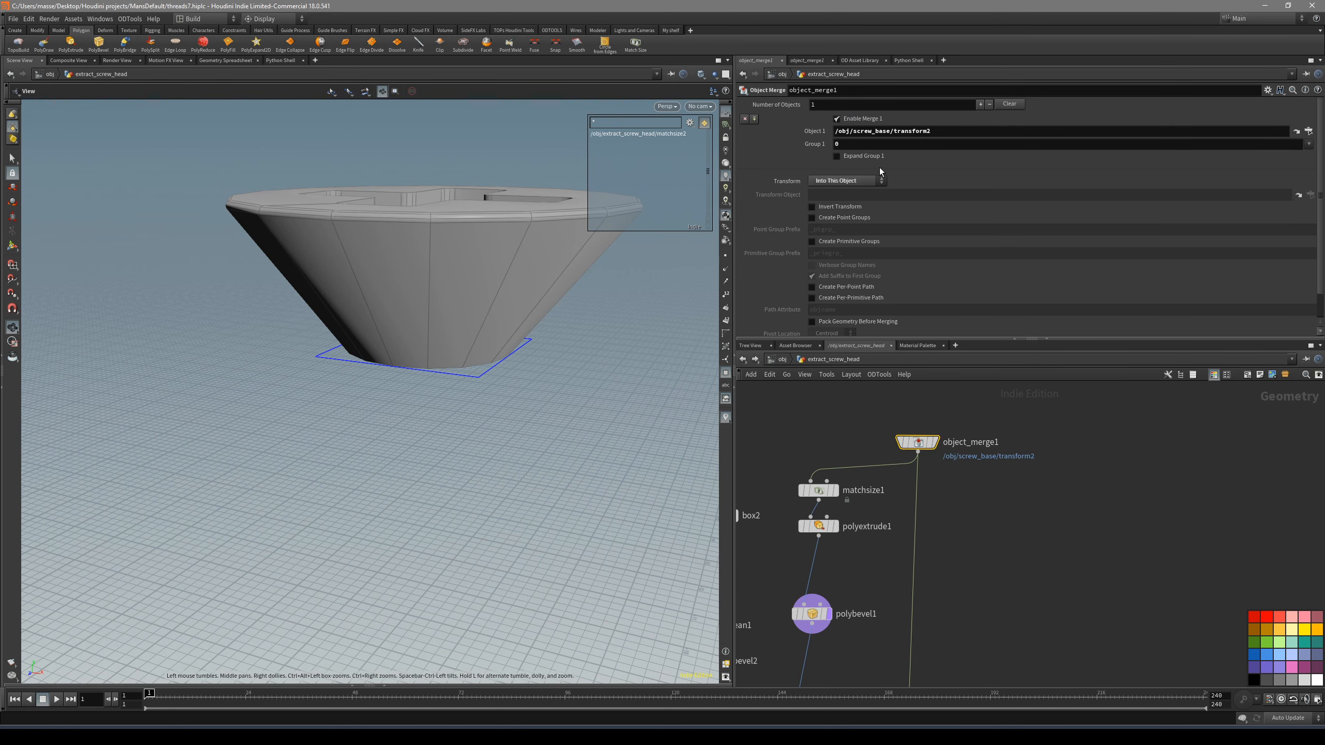
key(u)
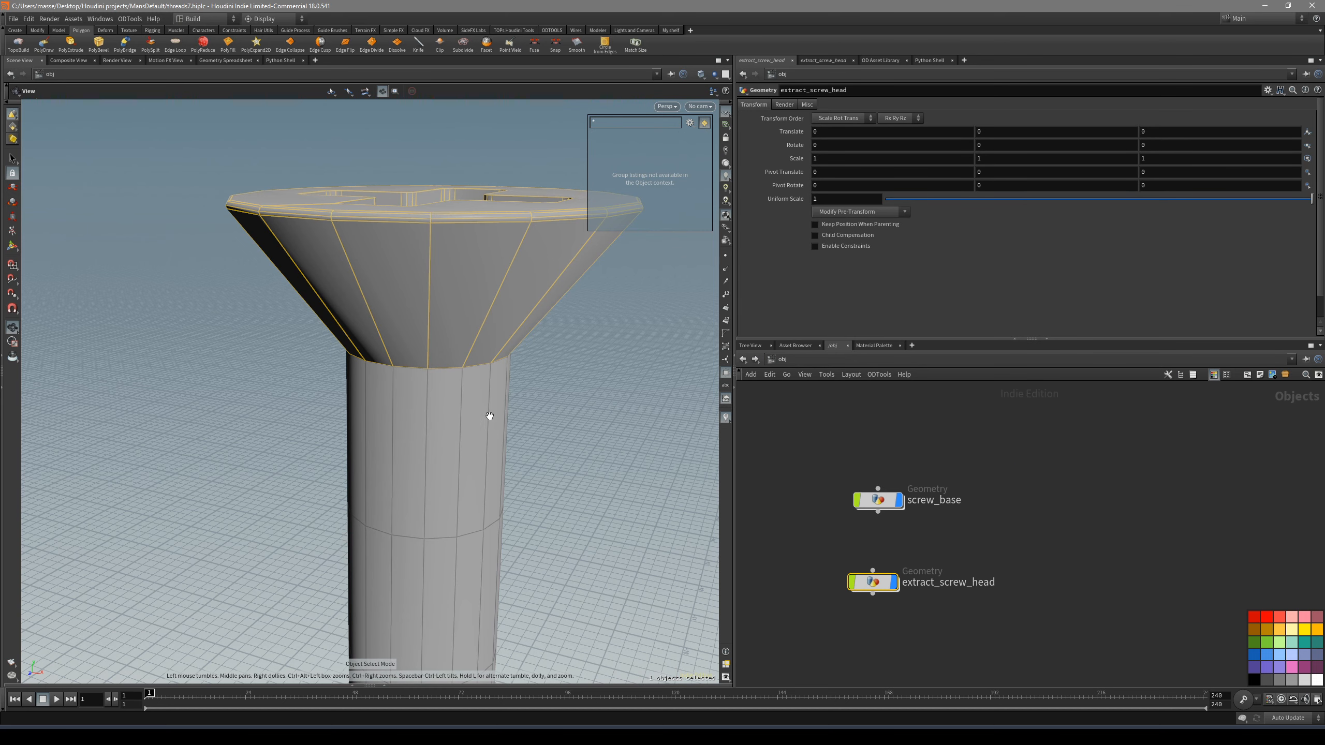
double_click(883, 504)
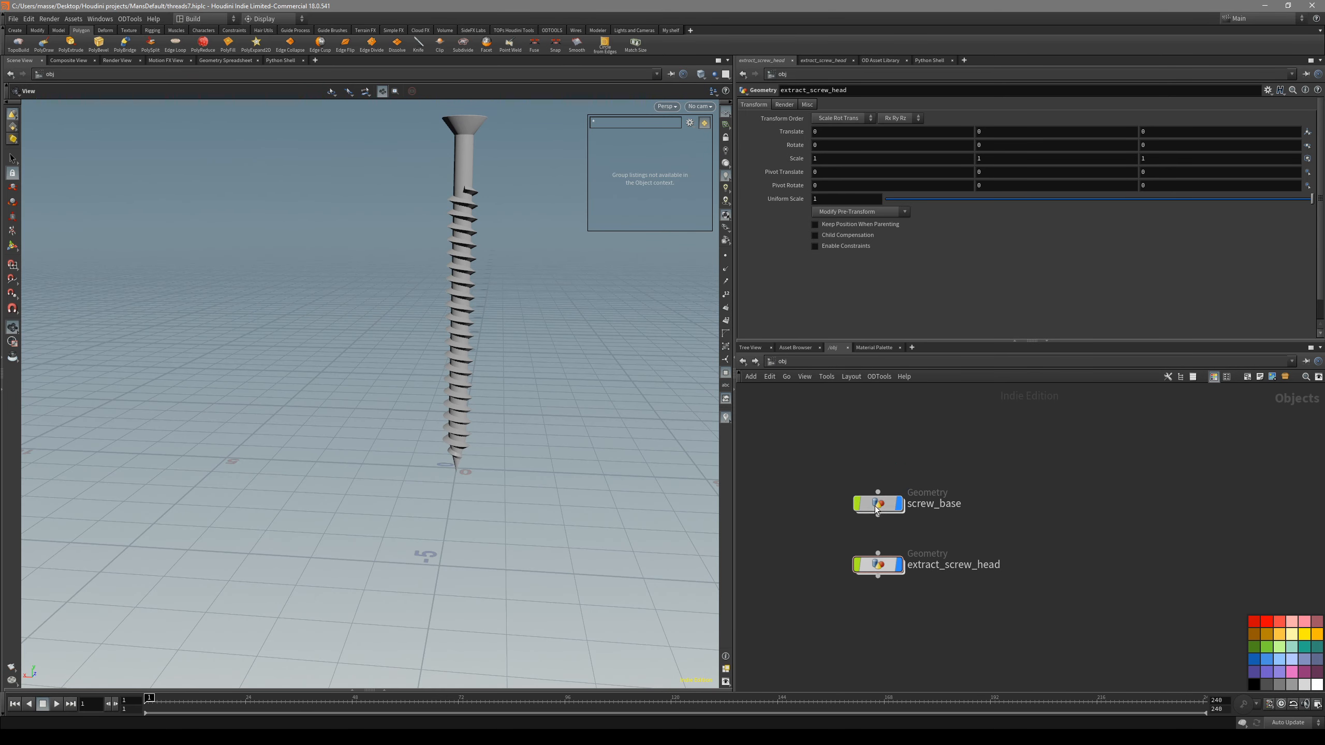
double_click(881, 504)
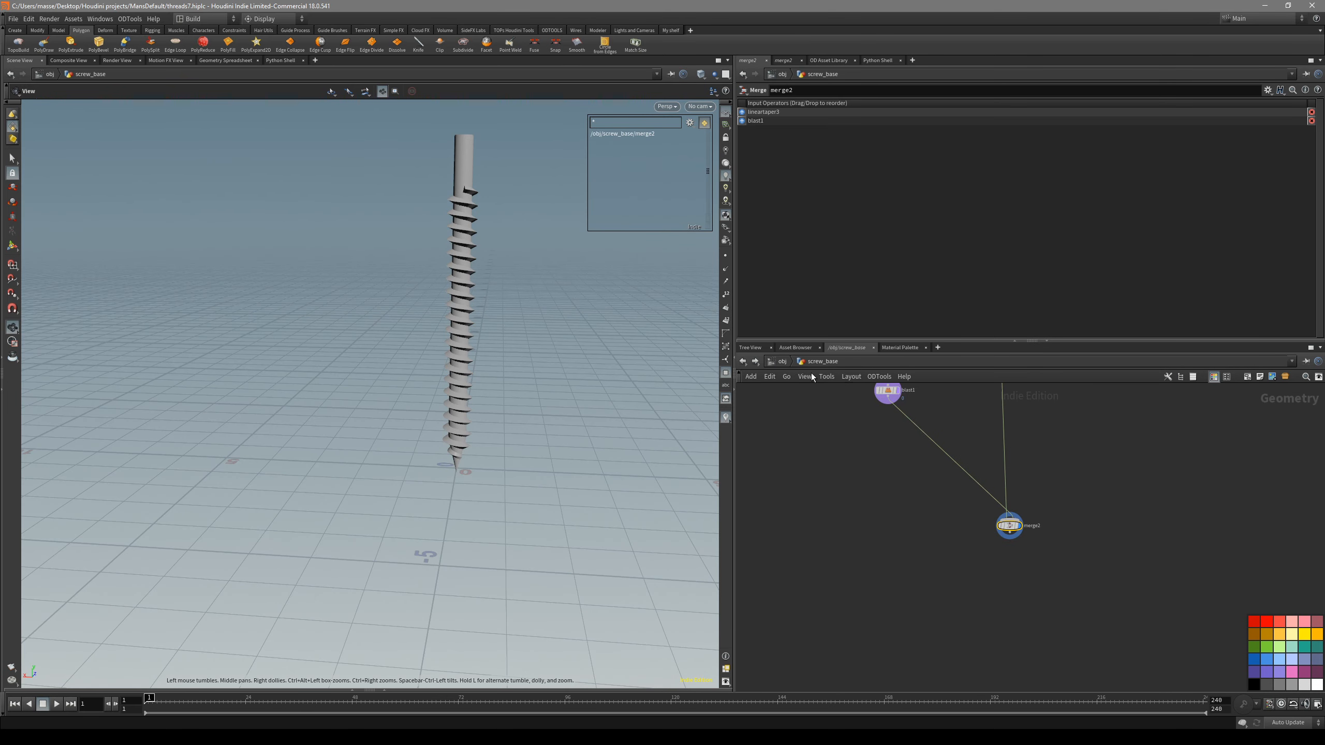
key(u)
scroll(935, 561, up, 2)
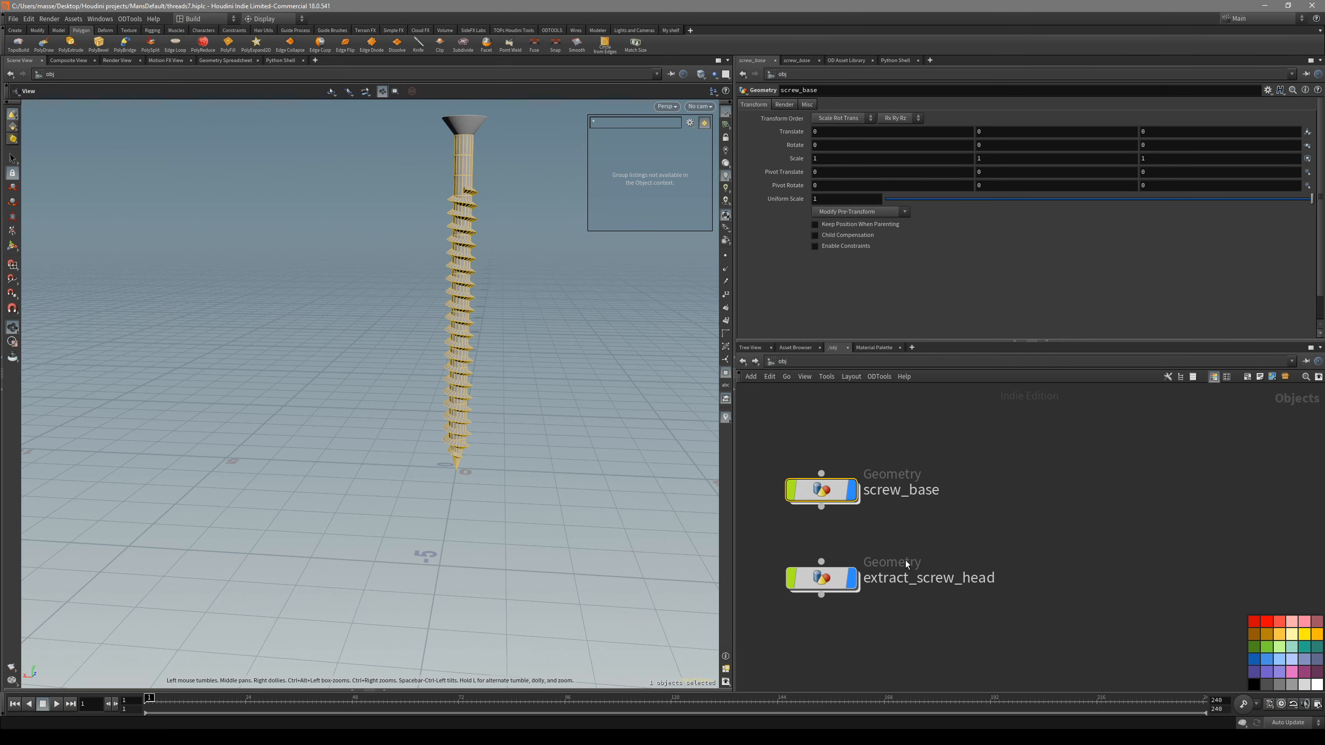
- Open screw_base and place an Object Merge node below blast1
double_click(872, 502)
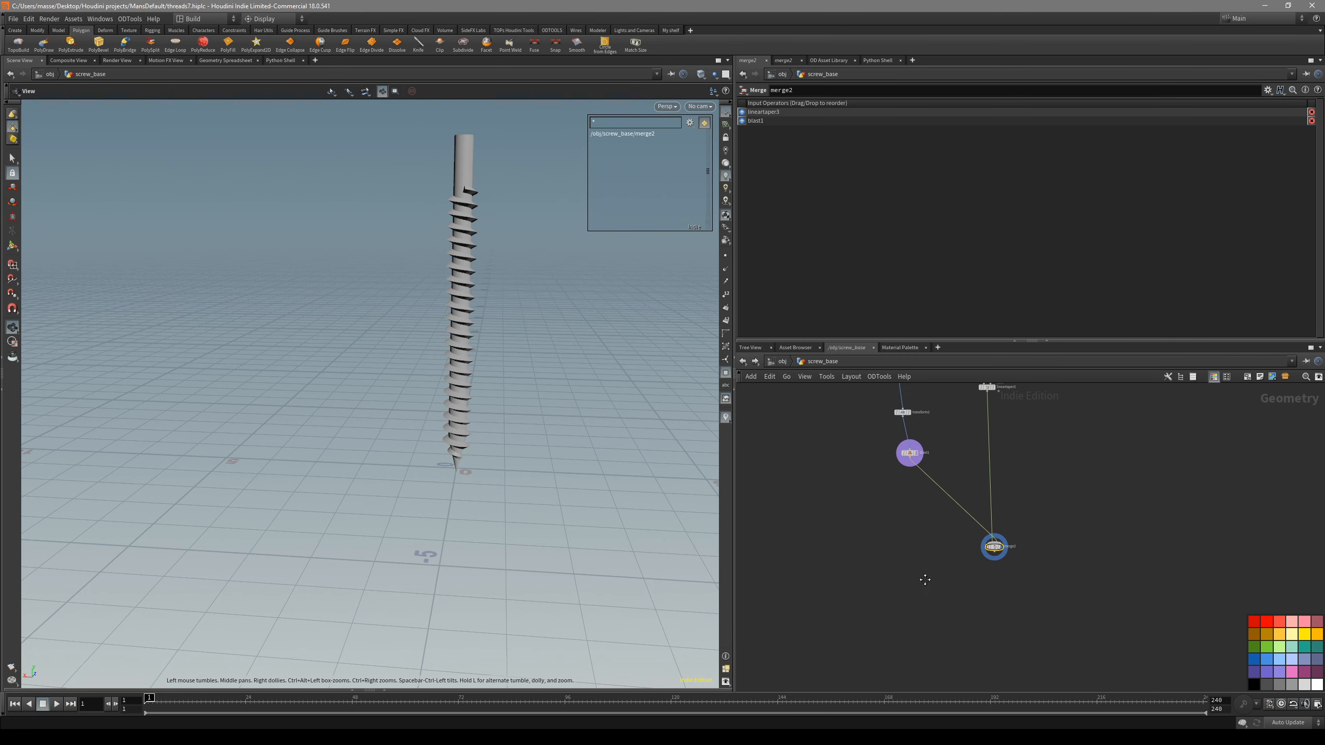
key(Tab)
text(obj)
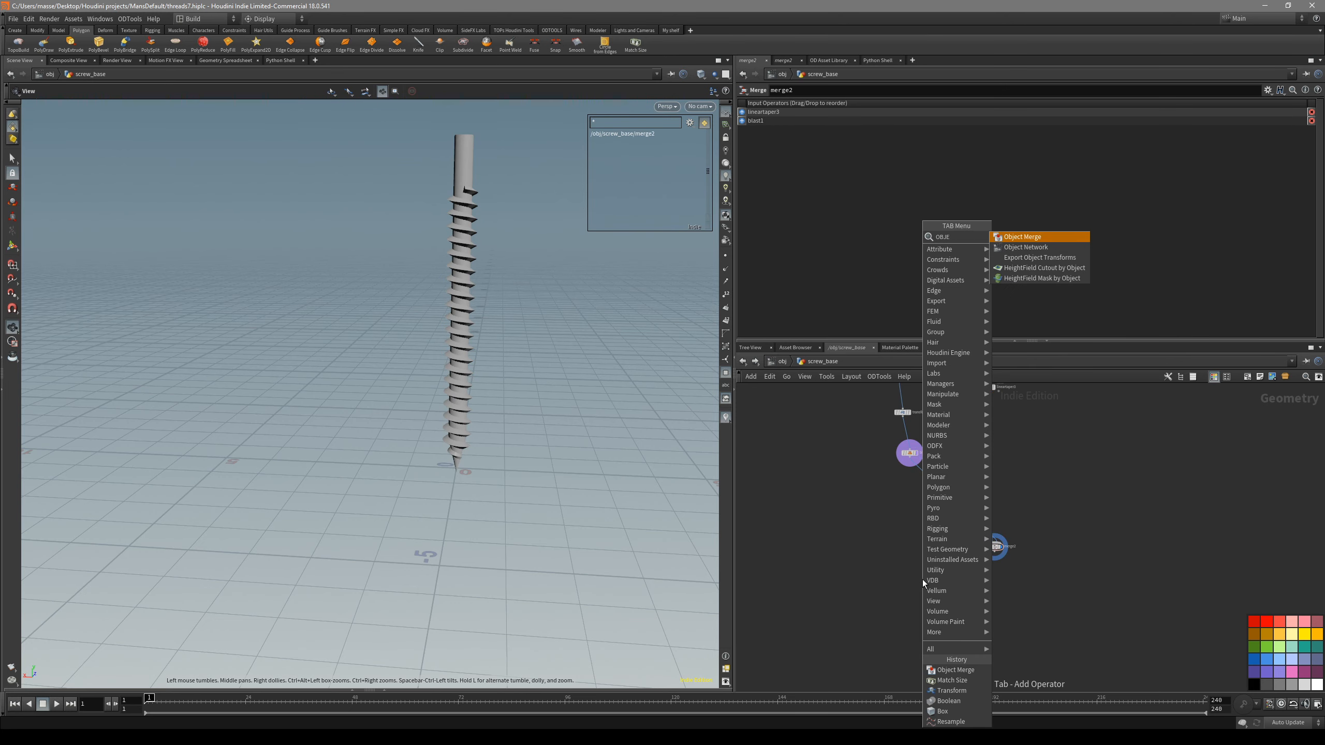
key(Return)
click(911, 581)
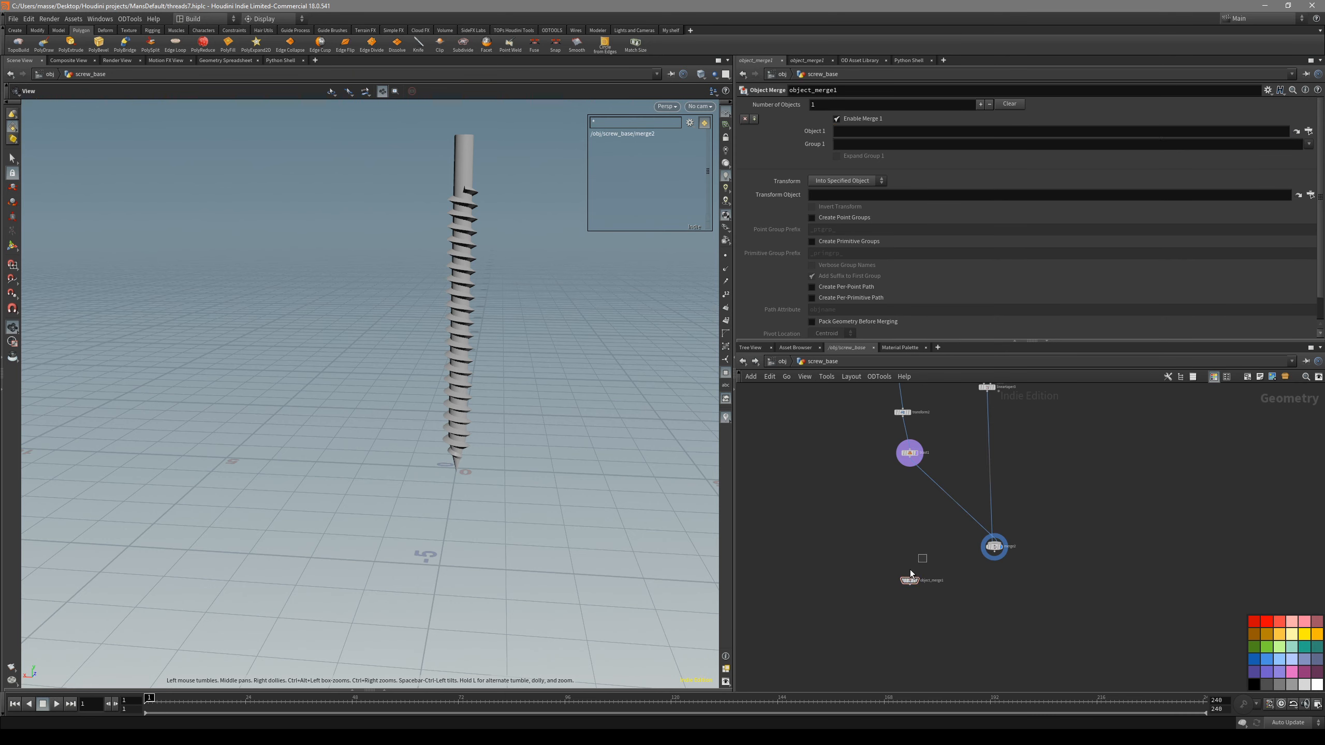
- Set the object merge's Object 1 path to ../../extract_screw_head/ and display the imported head
click(880, 133)
text(..)
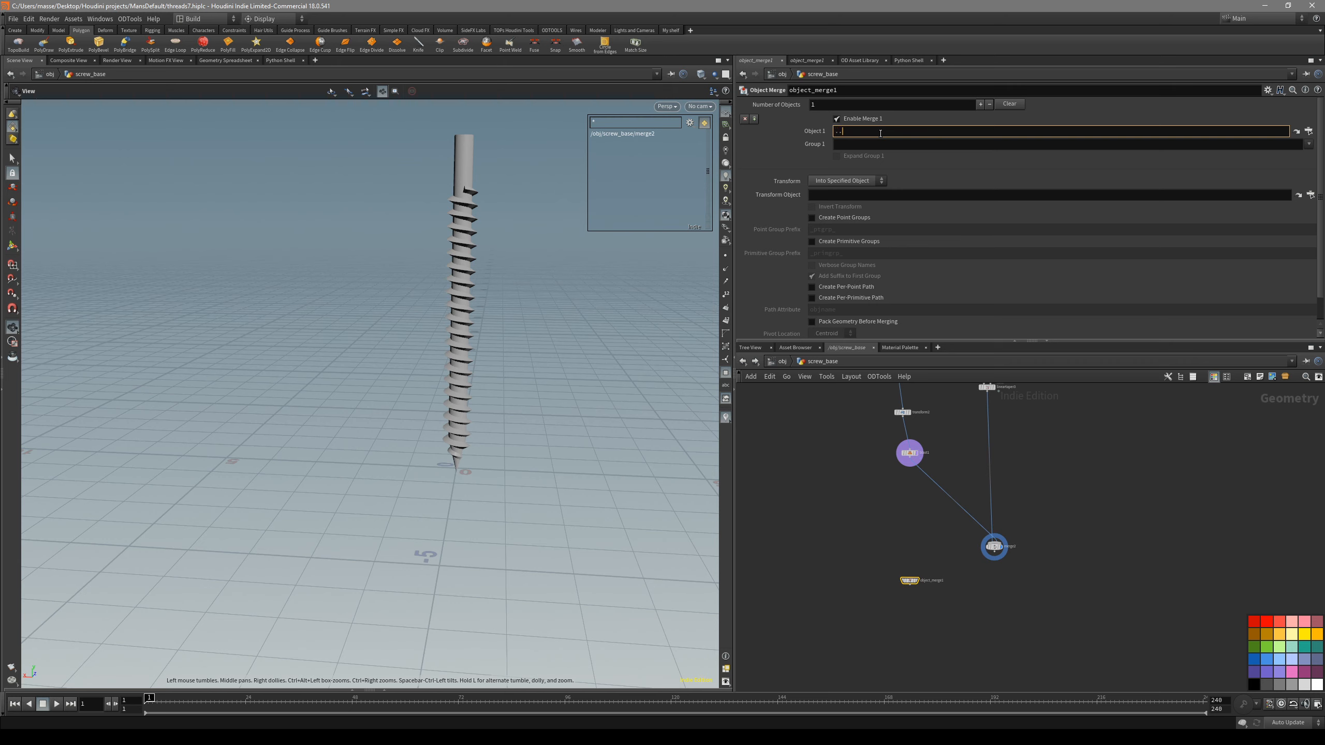
text(/../)
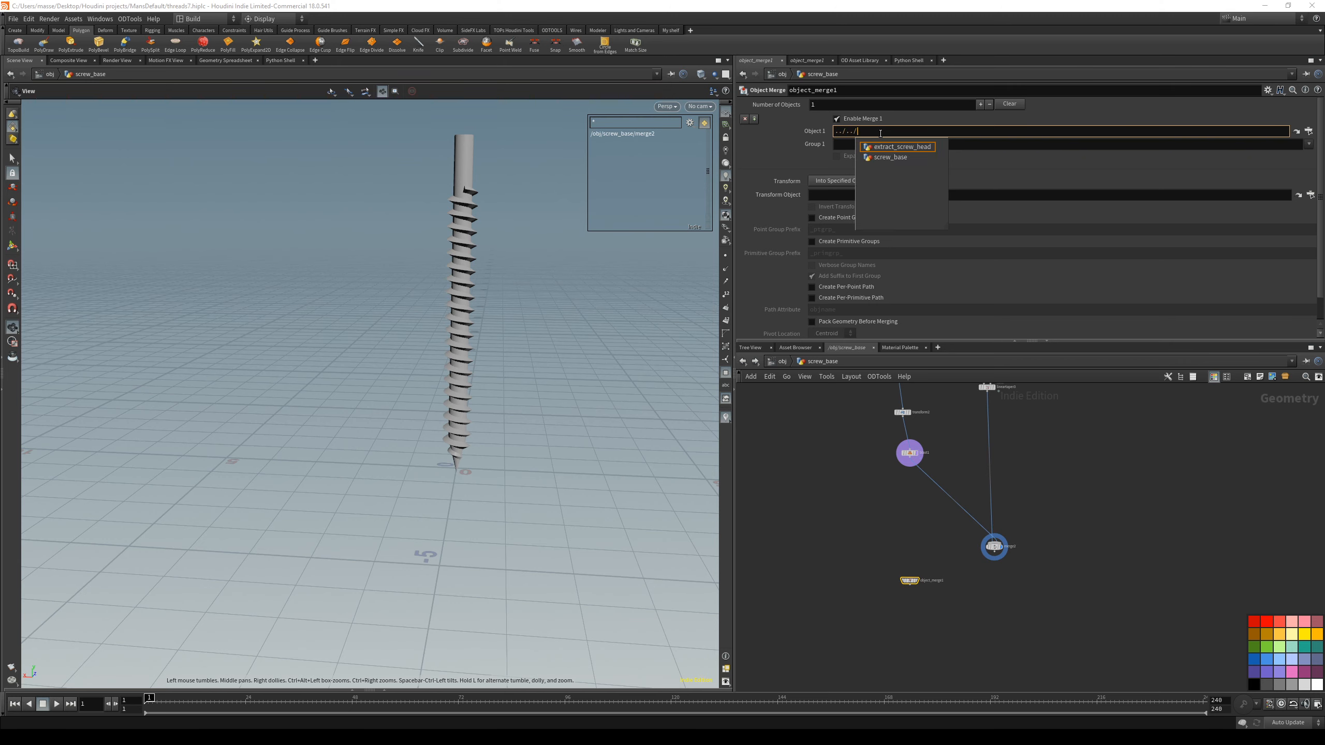
key(Return)
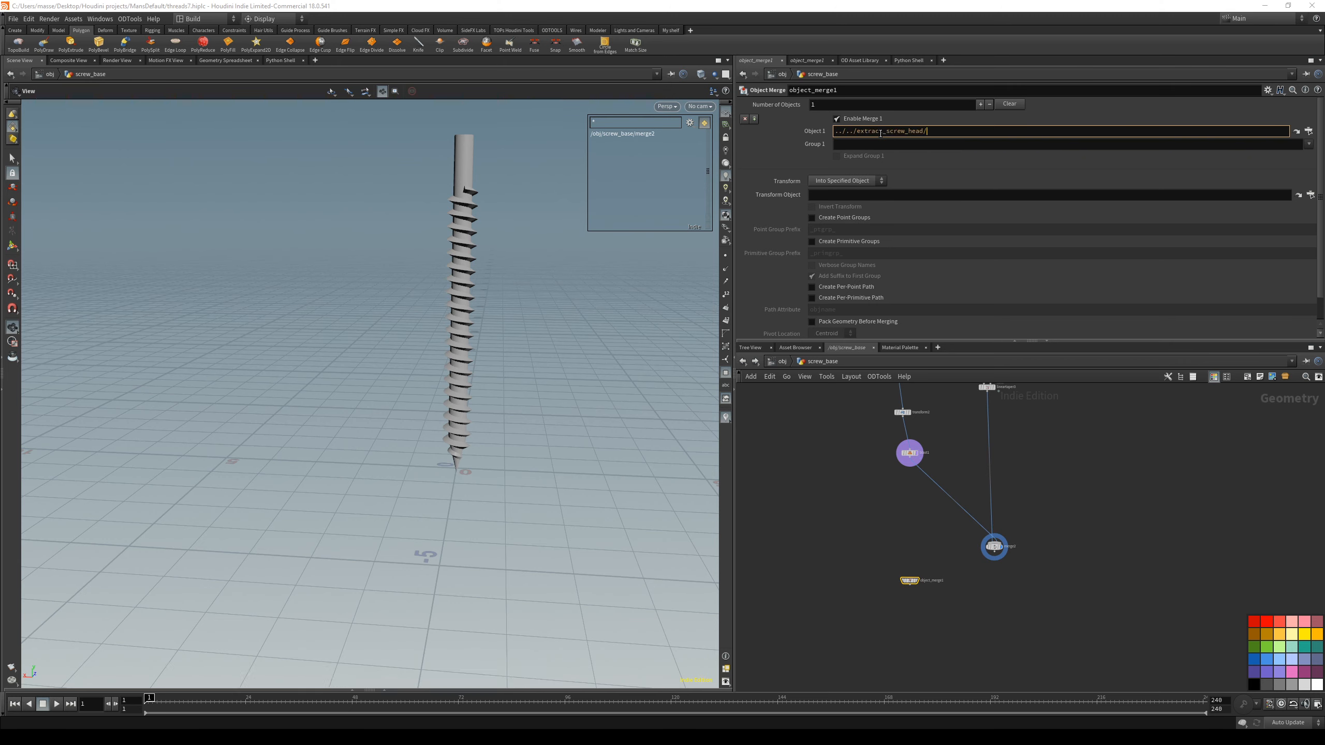
click(917, 580)
drag(459, 277, 479, 441)
right_drag(469, 251, 595, 208)
drag(469, 230, 493, 312)
scroll(477, 313, up, 4)
scroll(1012, 549, up, 2)
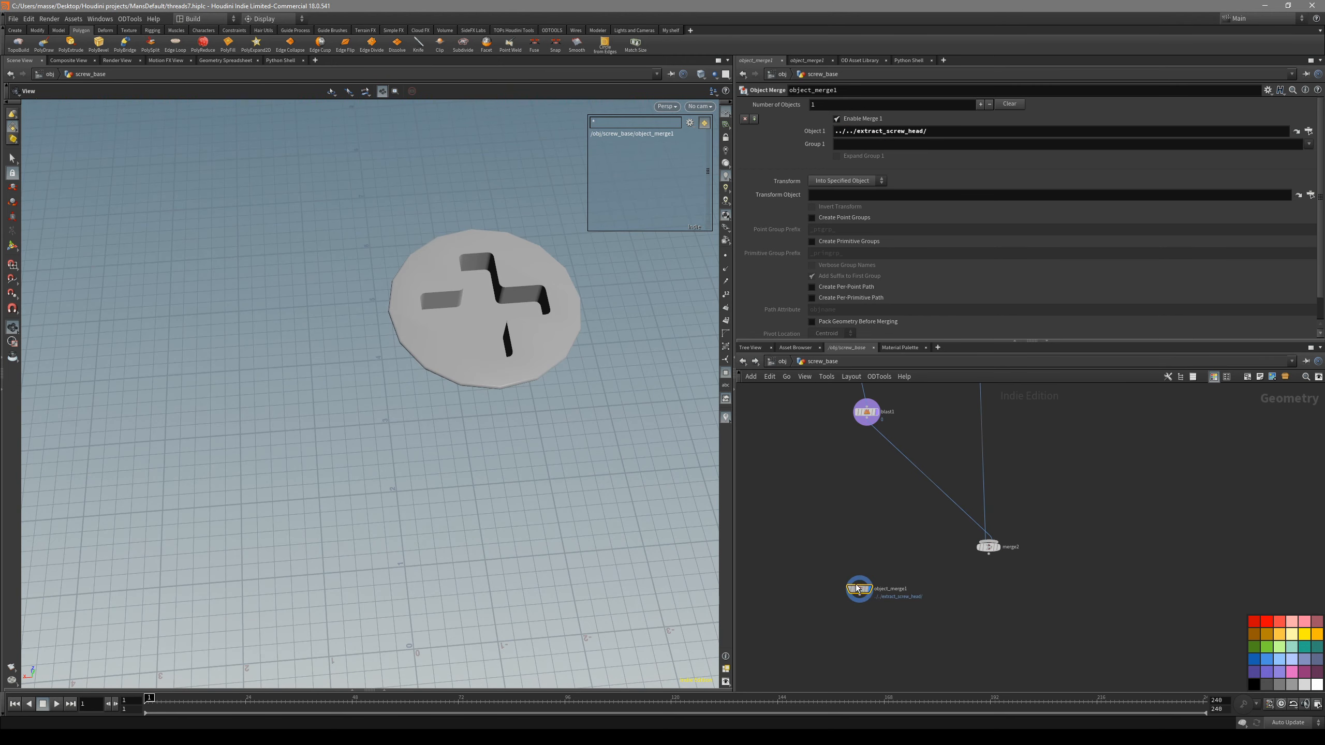
- Combine object_merge1 and merge2 in a new Merge node, display it, and check the assembled screw
drag(826, 527, 822, 524)
alt+drag(825, 562, 898, 600)
mouse_move(496, 433)
mouse_down()
mouse_move(482, 328)
mouse_move(482, 365)
mouse_up()
key(shift+w)
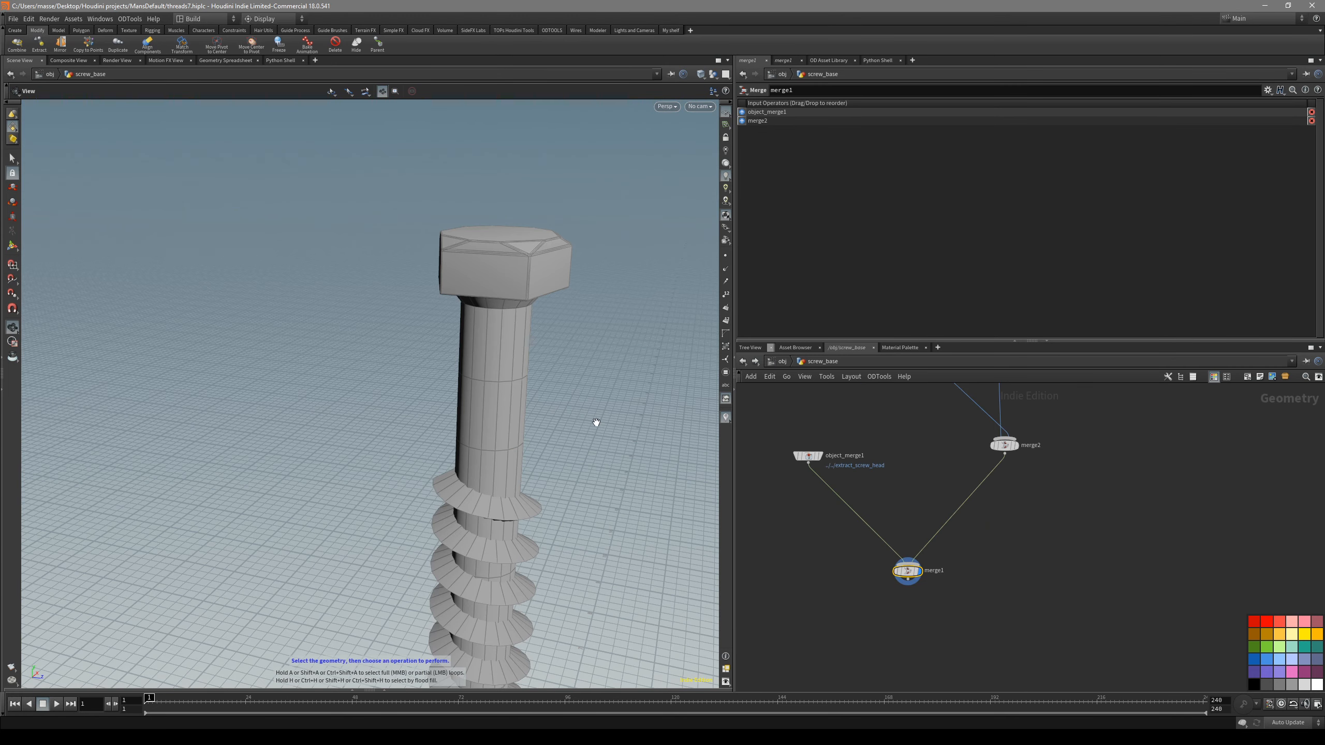
mouse_move(596, 422)
mouse_down()
mouse_move(556, 308)
mouse_move(535, 364)
mouse_move(459, 282)
mouse_move(638, 372)
mouse_up()
key(shift+w)
key(s)
scroll(906, 459, up, 3)
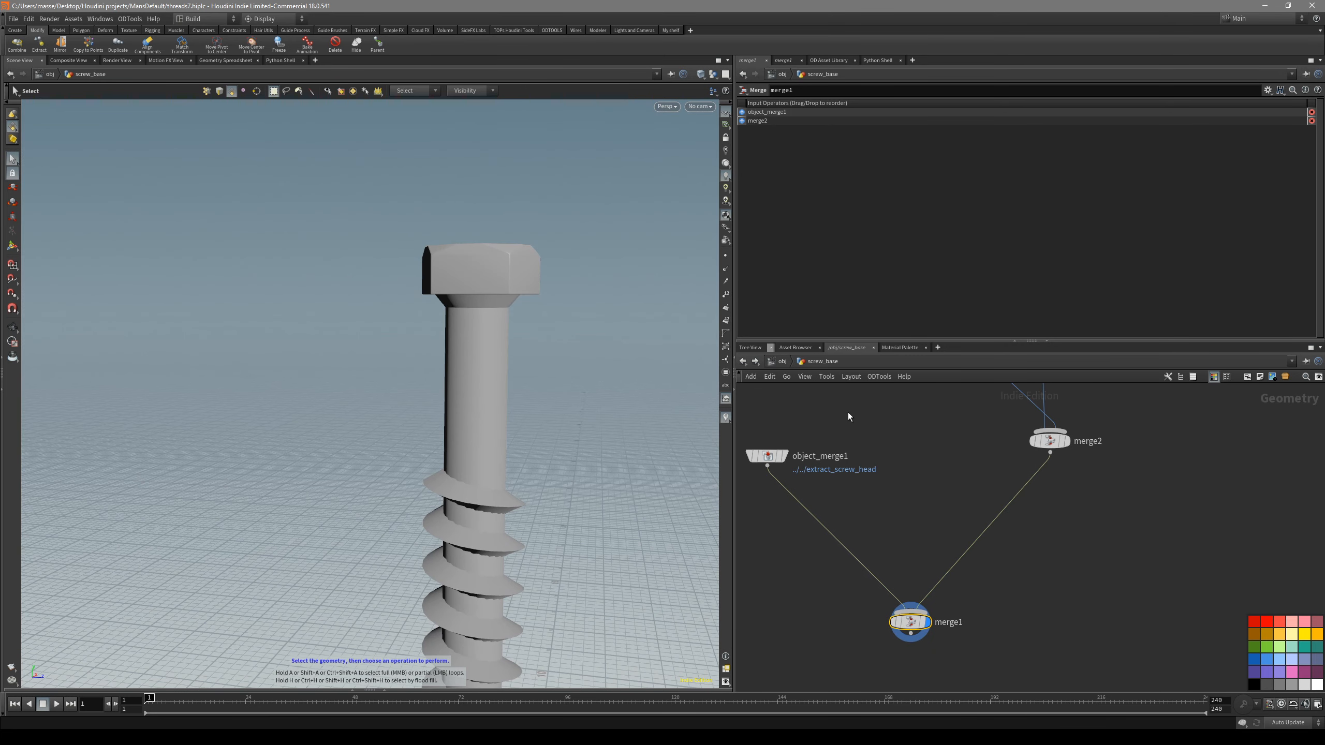
- Open extract_screw_head and collapse the node chain feeding HEAD3 into a subnetwork
key(u)
double_click(810, 523)
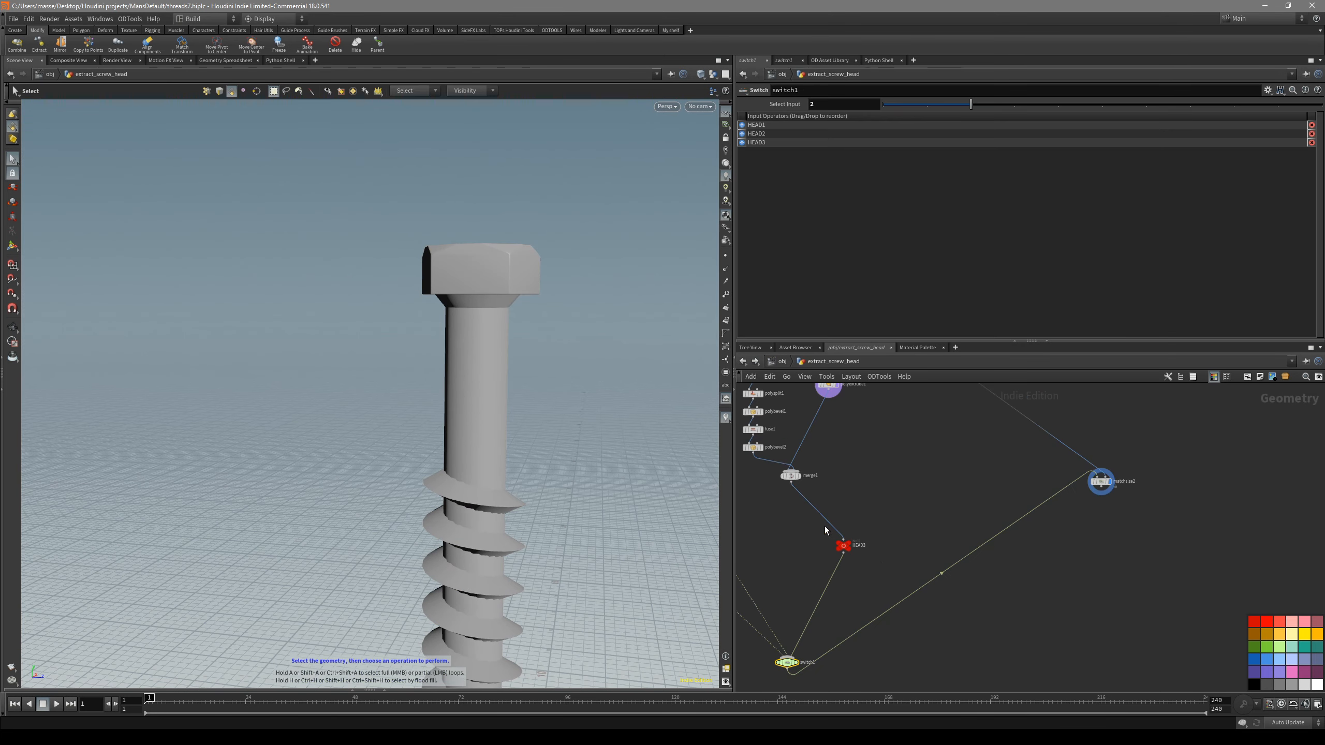
scroll(977, 517, down, 2)
middle_drag(958, 483, 1000, 541)
middle_drag(902, 431, 992, 389)
scroll(920, 460, up, 4)
middle_drag(964, 441, 915, 477)
scroll(914, 477, down, 2)
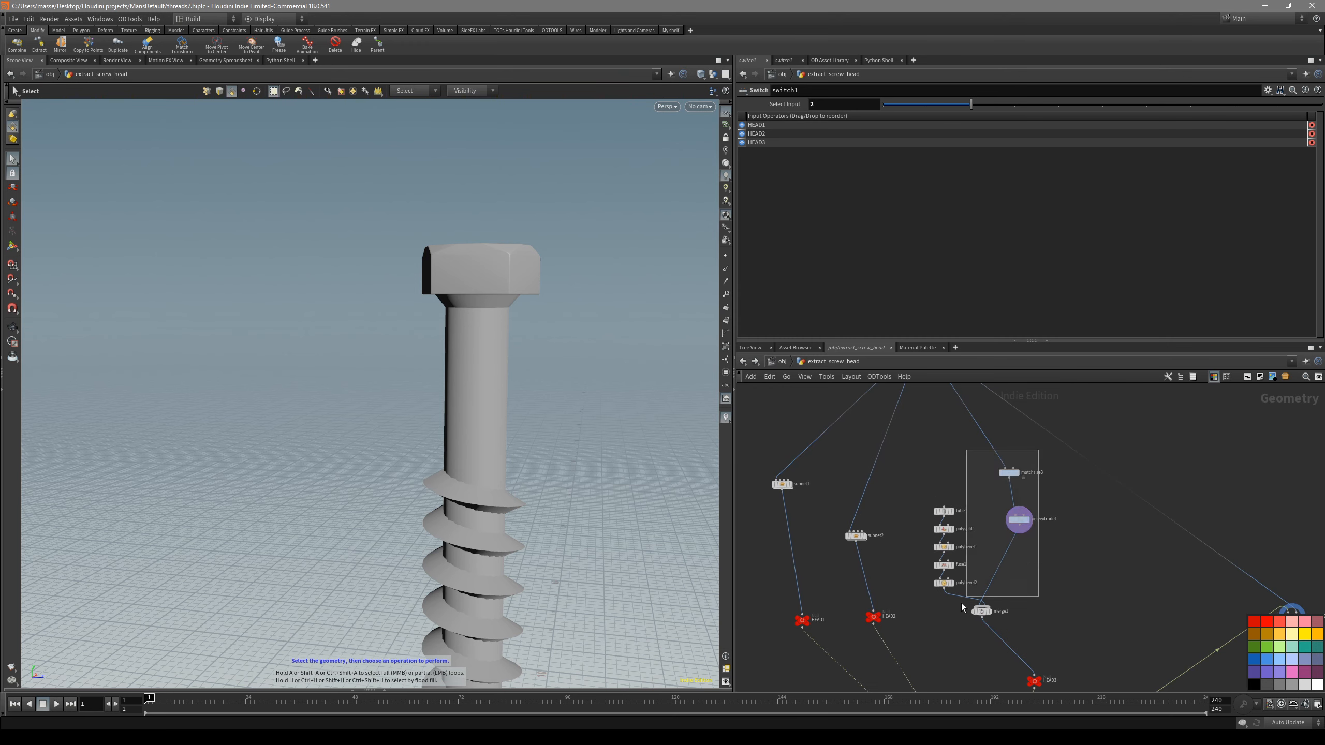
drag(932, 631, 932, 629)
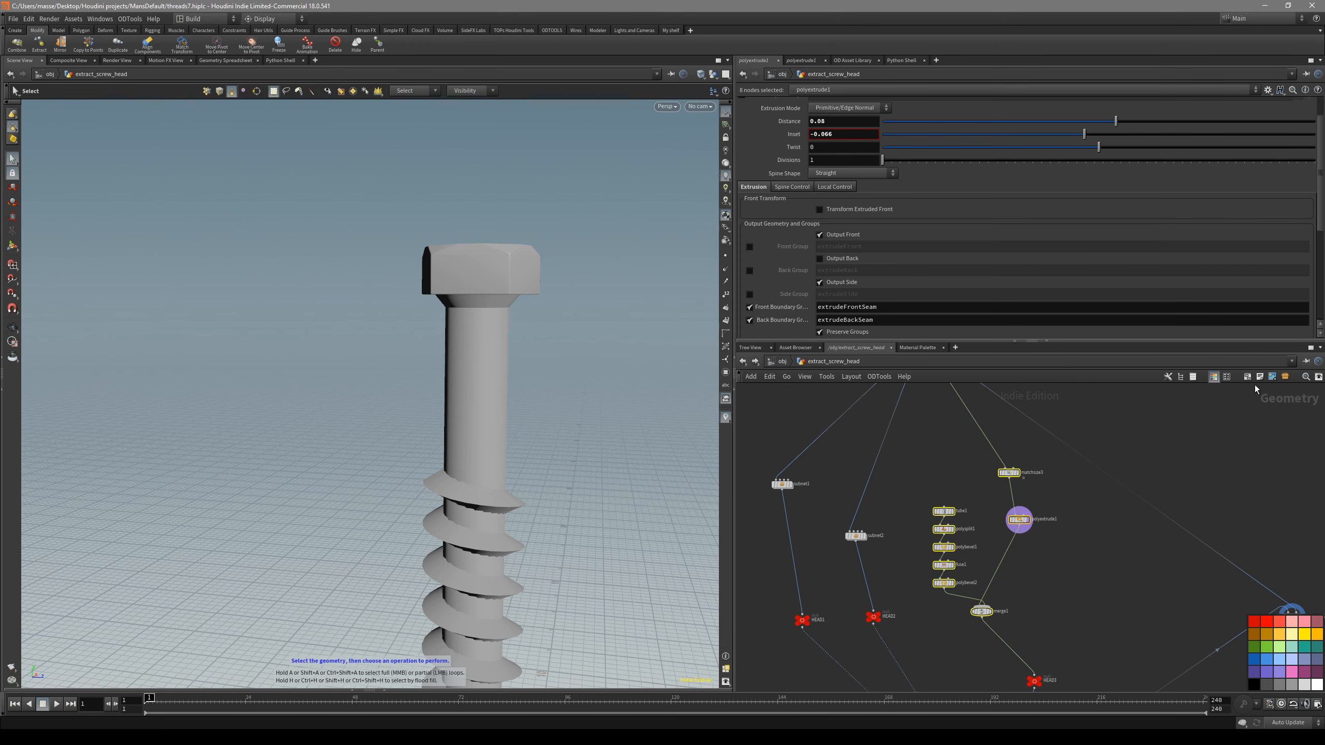
key(shift+c)
- Arrange the new subnet3 and the HEAD3 null alongside the other head branches above the switch
scroll(1022, 517, up, 3)
scroll(921, 527, down, 2)
middle_drag(895, 538, 890, 429)
scroll(999, 564, up, 3)
drag(1002, 552, 946, 447)
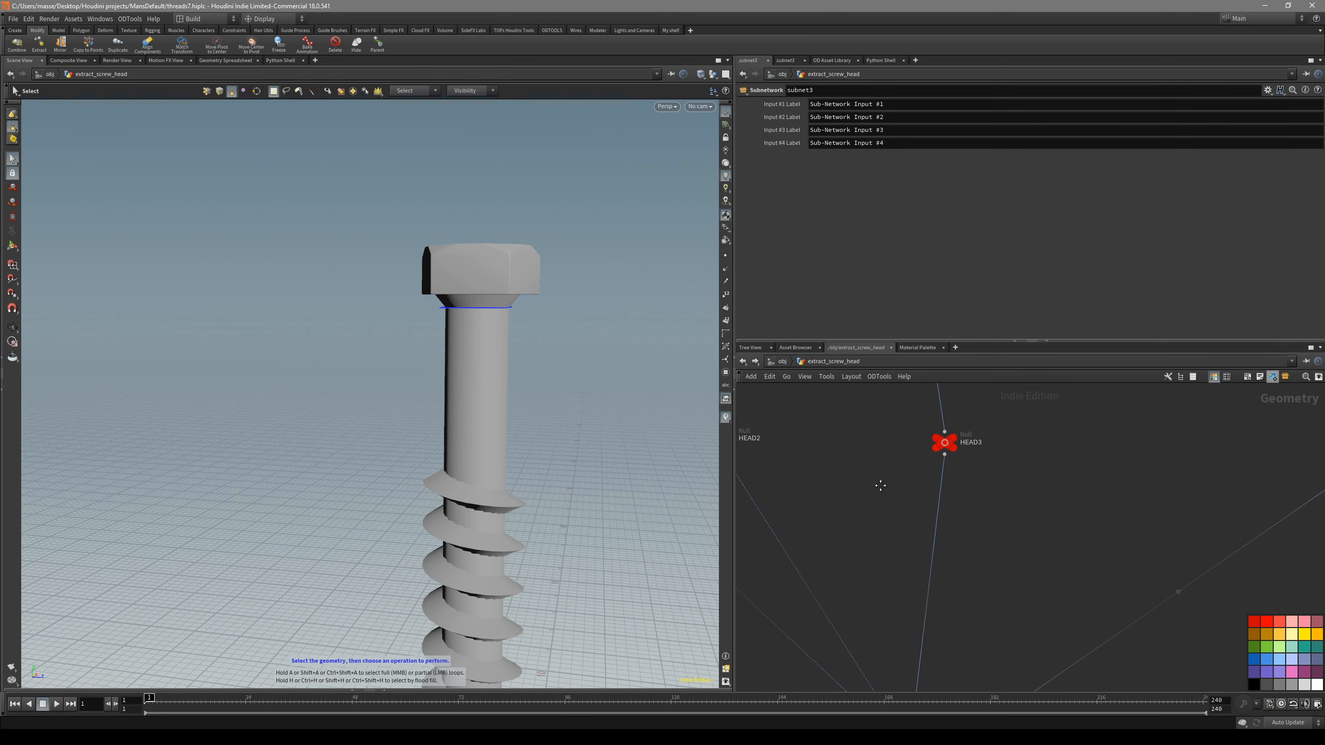
middle_drag(881, 486, 990, 567)
scroll(990, 567, down, 1)
middle_drag(878, 603, 823, 402)
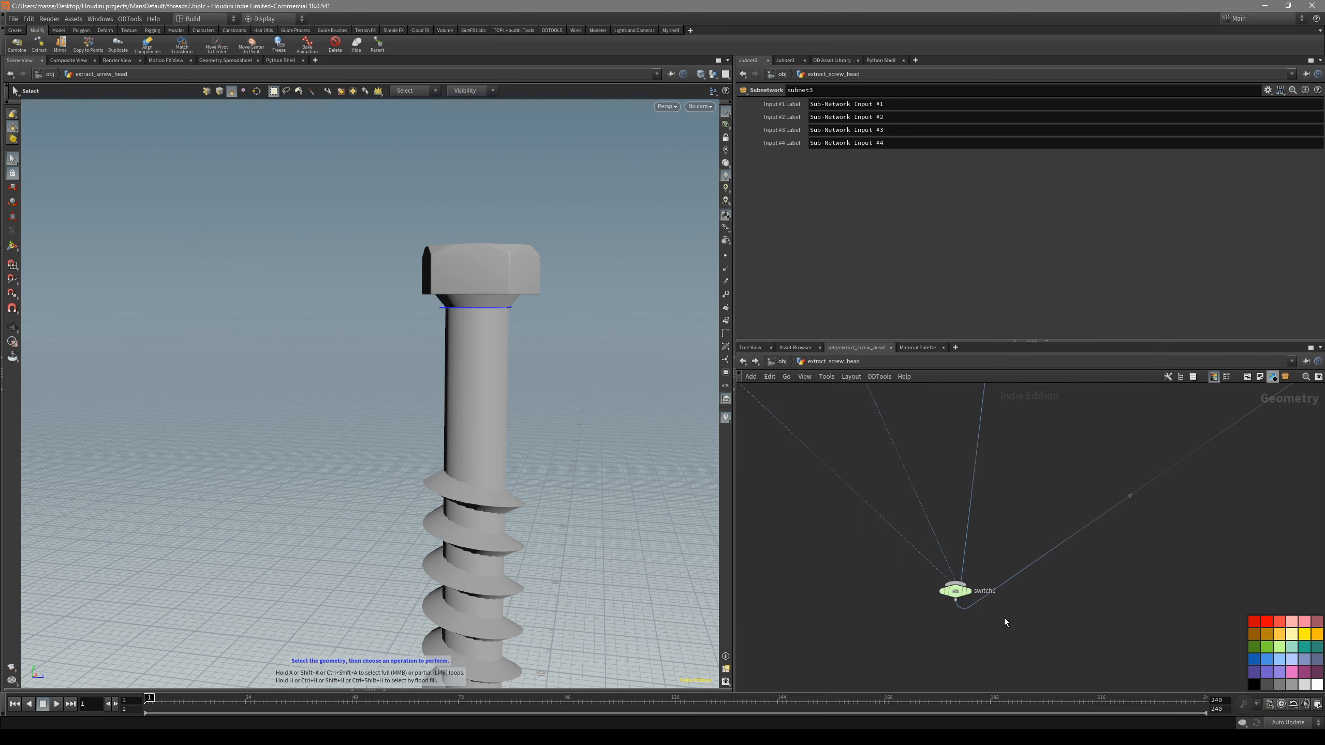
- Inspect the matchsize2 node's alignment settings and check how the hex head sits on the screw shaft
scroll(1006, 622, up, 3)
click(919, 567)
scroll(897, 550, down, 3)
middle_drag(1025, 555, 907, 653)
scroll(907, 653, down, 3)
scroll(1118, 527, up, 3)
middle_drag(1118, 527, 1092, 571)
scroll(1092, 571, up, 2)
drag(1097, 540, 1029, 488)
scroll(968, 586, down, 3)
middle_drag(840, 653, 955, 551)
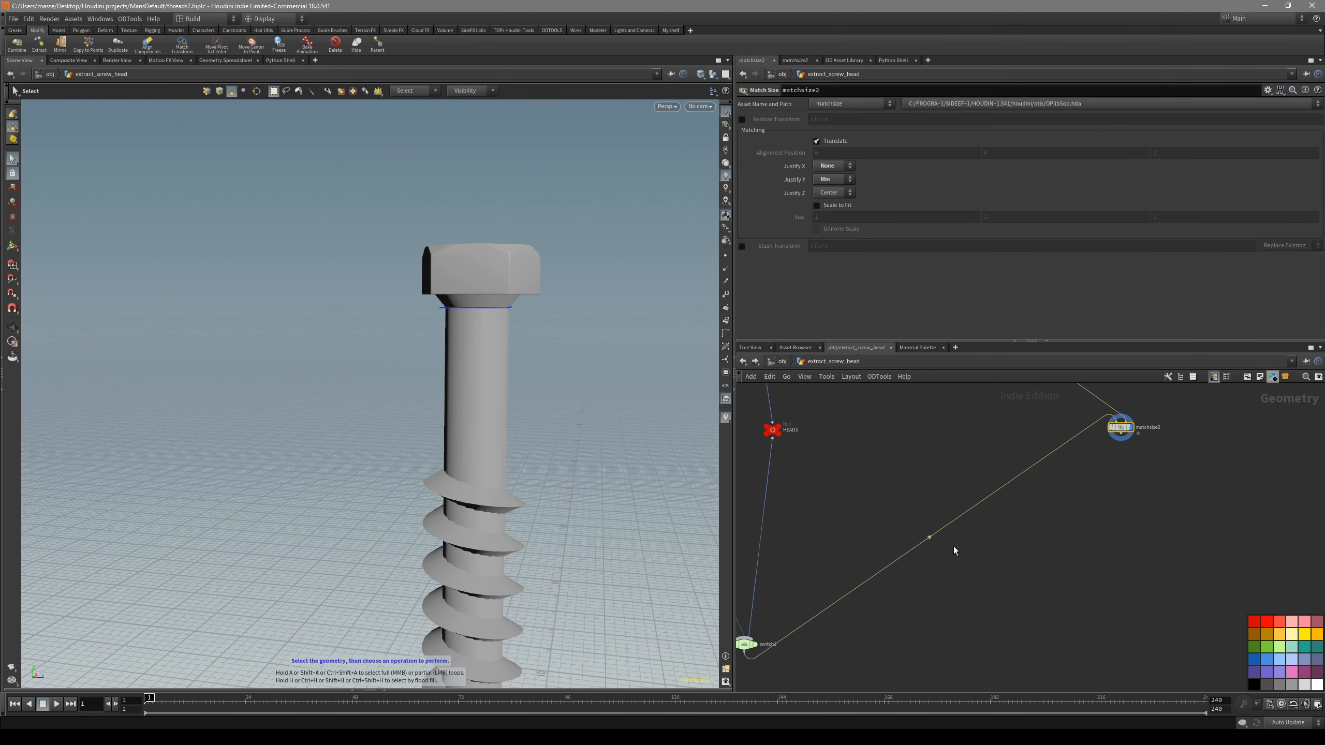
scroll(533, 465, down, 3)
key(shift+w)
mouse_move(399, 476)
alt+mouse_down()
mouse_move(542, 509)
mouse_move(577, 486)
alt+mouse_up()
key(shift+w)
middle_drag(796, 644, 834, 602)
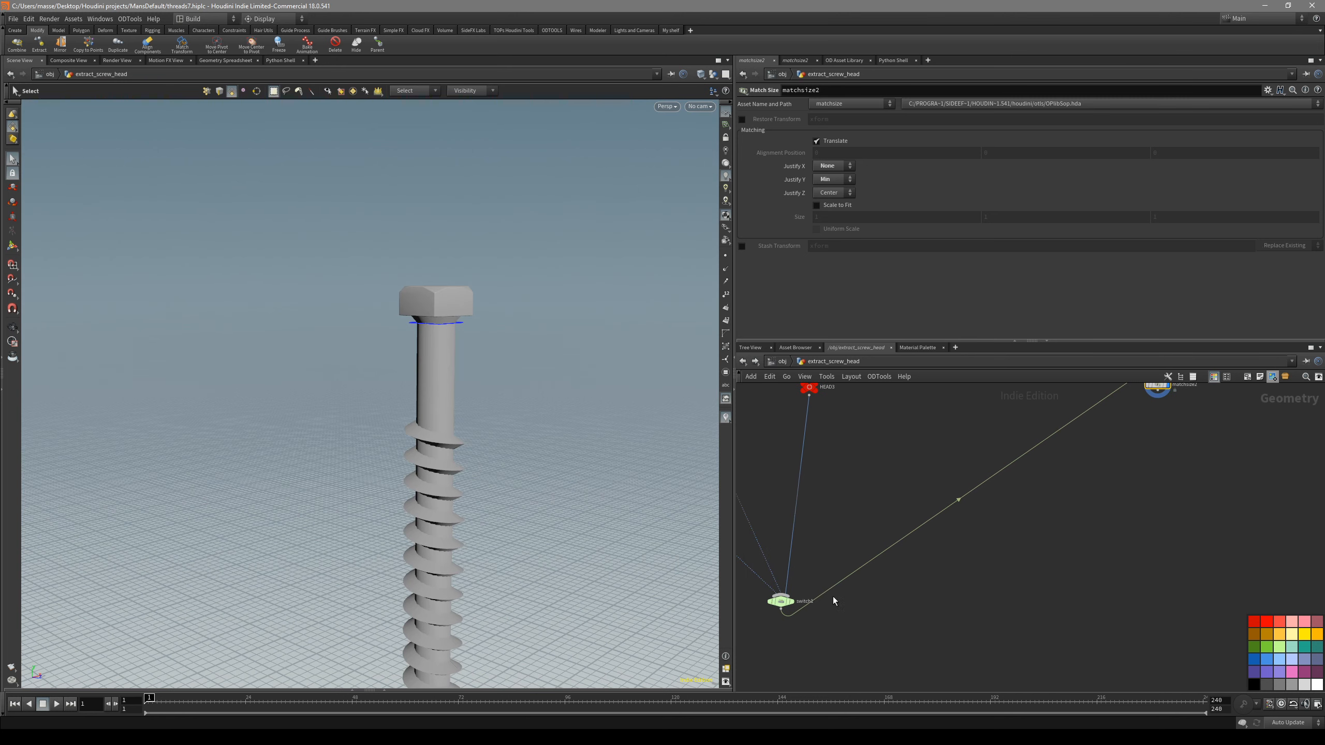
- Set switch1's Select Input to 1 and inspect the HEAD2 variant on the screw
drag(777, 596, 776, 592)
middle_drag(857, 403, 861, 554)
scroll(861, 554, up, 2)
middle_drag(840, 449, 910, 538)
scroll(940, 551, down, 3)
middle_drag(936, 654, 958, 480)
drag(938, 641, 876, 582)
click(928, 105)
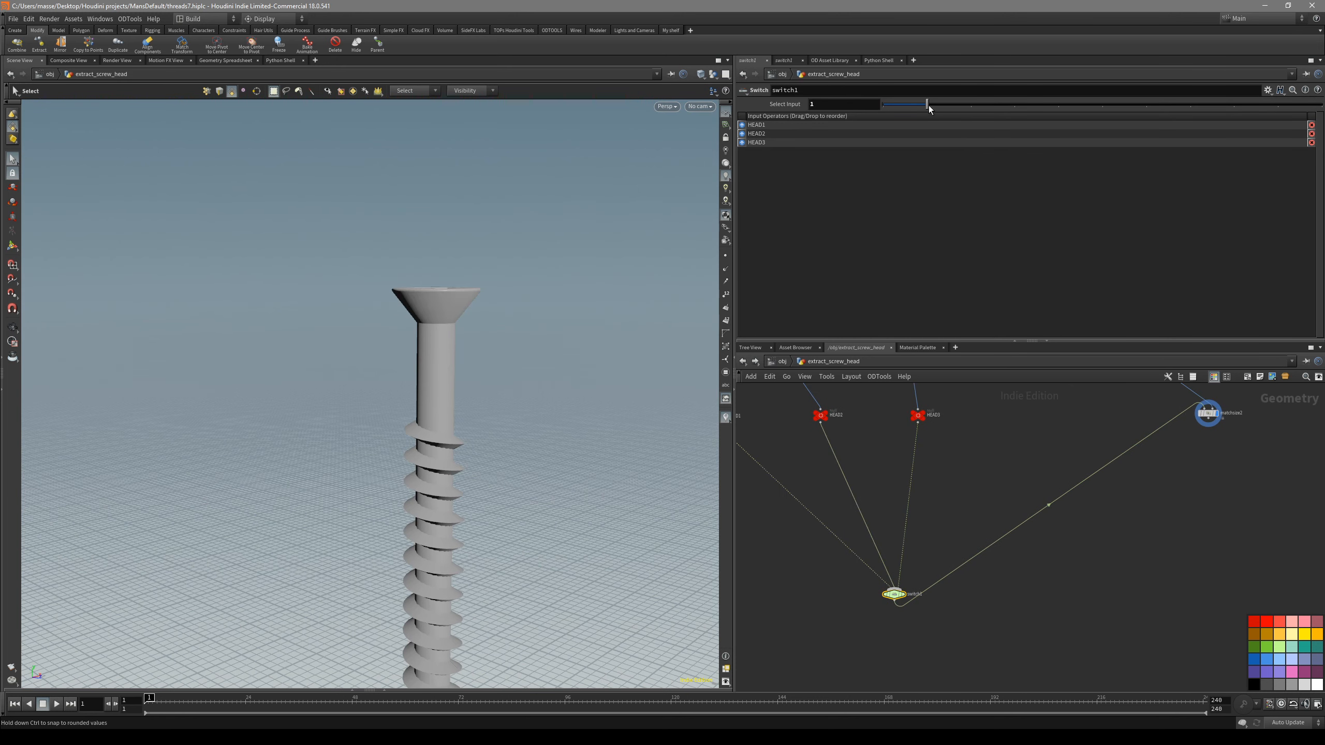
drag(547, 296, 438, 363)
mouse_move(931, 104)
mouse_down()
mouse_move(988, 108)
mouse_move(882, 110)
mouse_move(926, 105)
mouse_up()
alt+drag(558, 353, 566, 311)
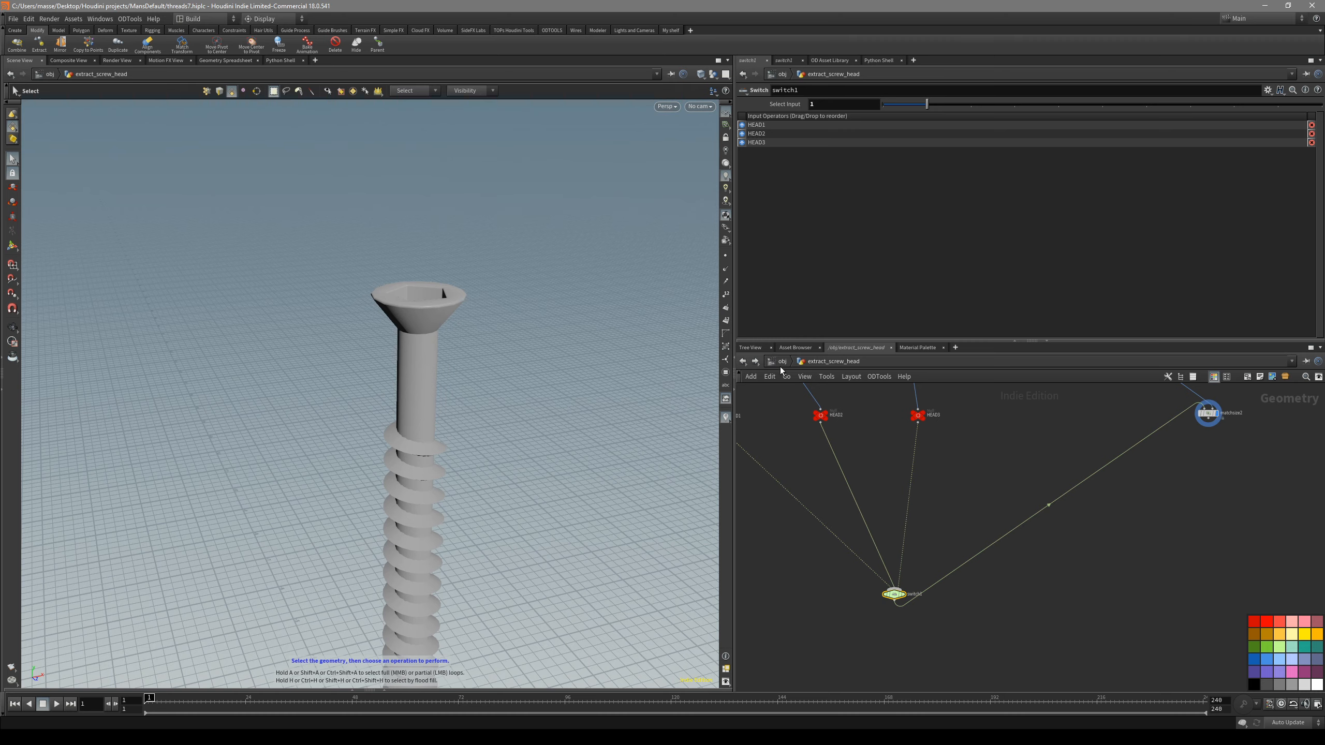
alt+drag(485, 444, 657, 433)
key(shift+w)
mouse_move(397, 373)
alt+mouse_down()
mouse_move(370, 361)
mouse_move(494, 319)
mouse_move(433, 360)
mouse_move(461, 488)
mouse_move(450, 491)
alt+mouse_up()
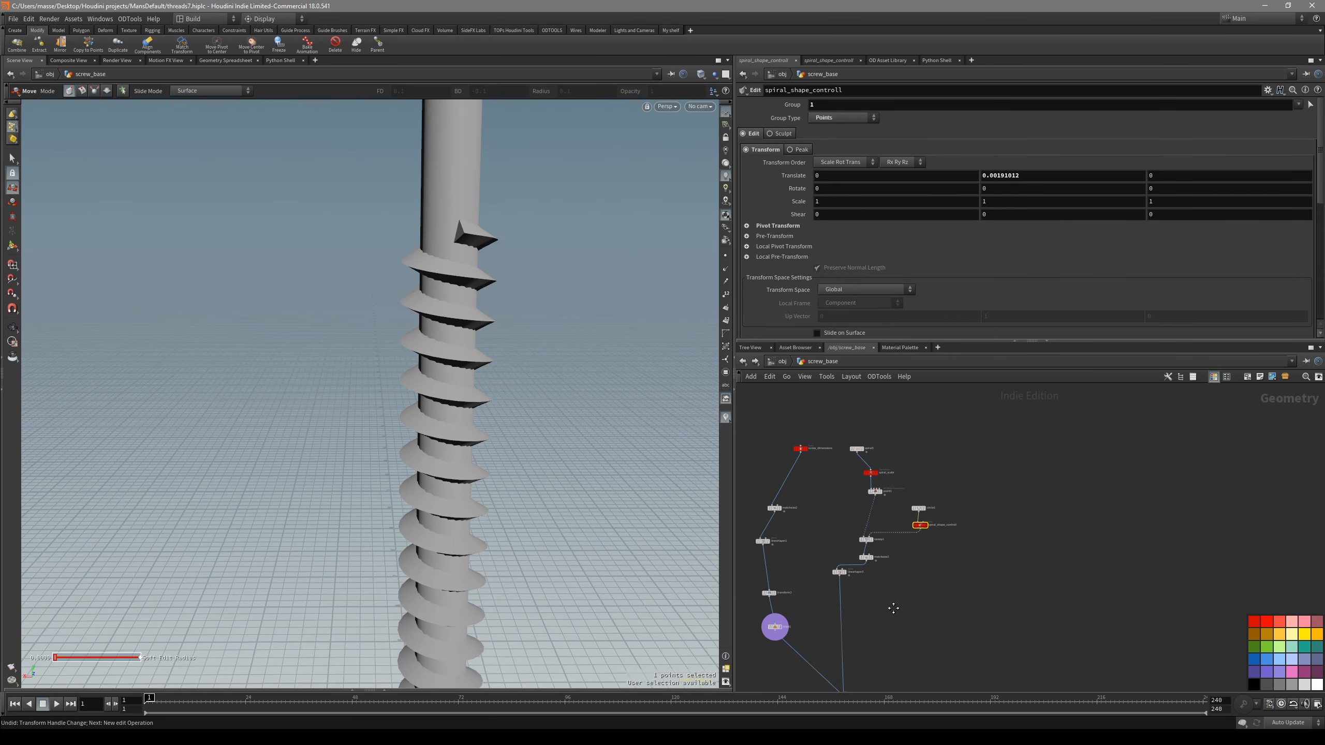
- Add a Boolean node in screw_base, delete merge2, and connect blast1 to the Boolean's first input
scroll(912, 633, up, 8)
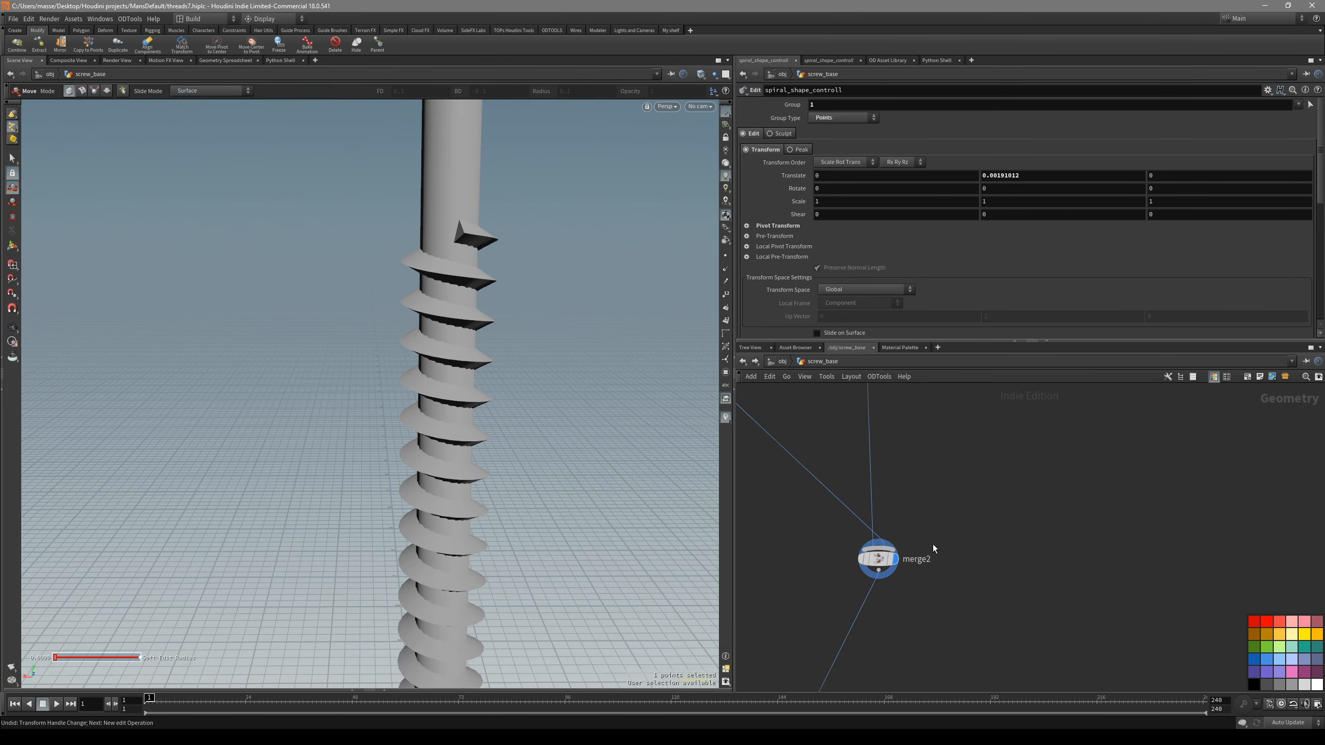
middle_drag(933, 545, 939, 591)
key(Tab)
text(boo)
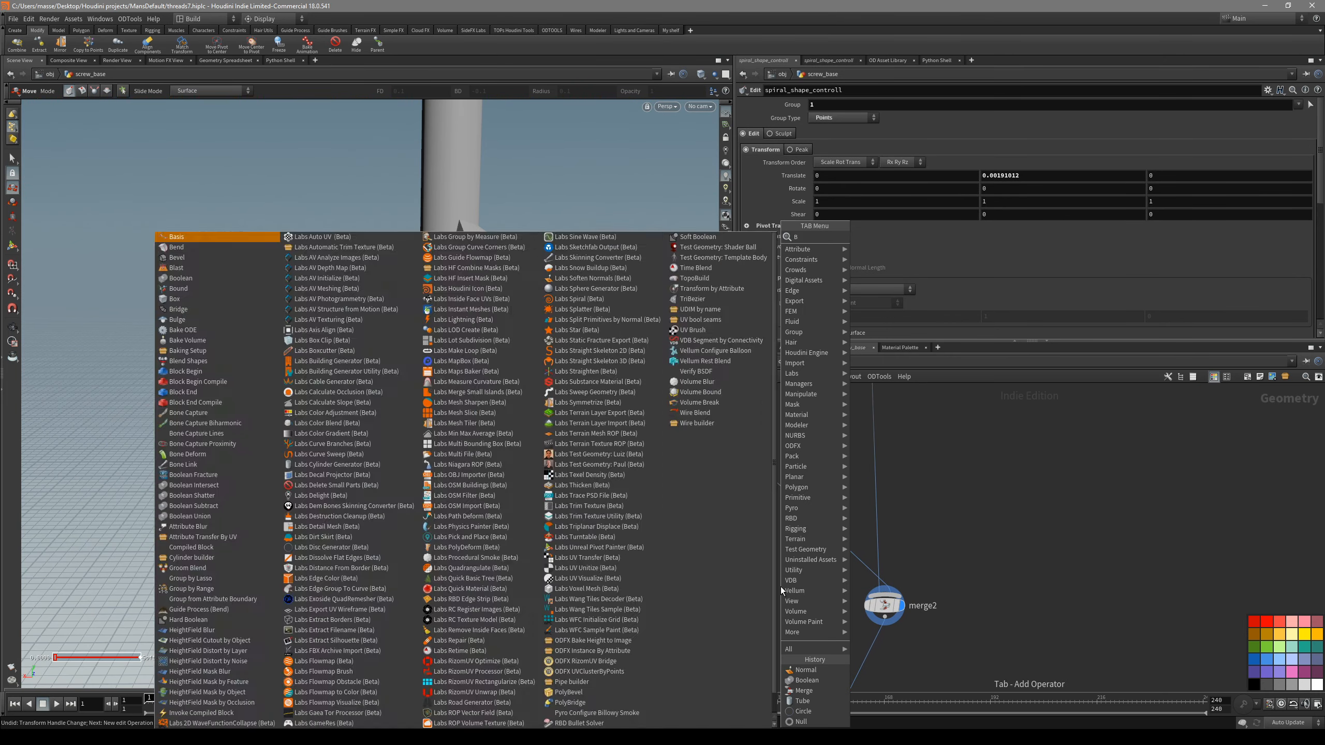
key(Return)
click(781, 587)
drag(949, 581, 881, 617)
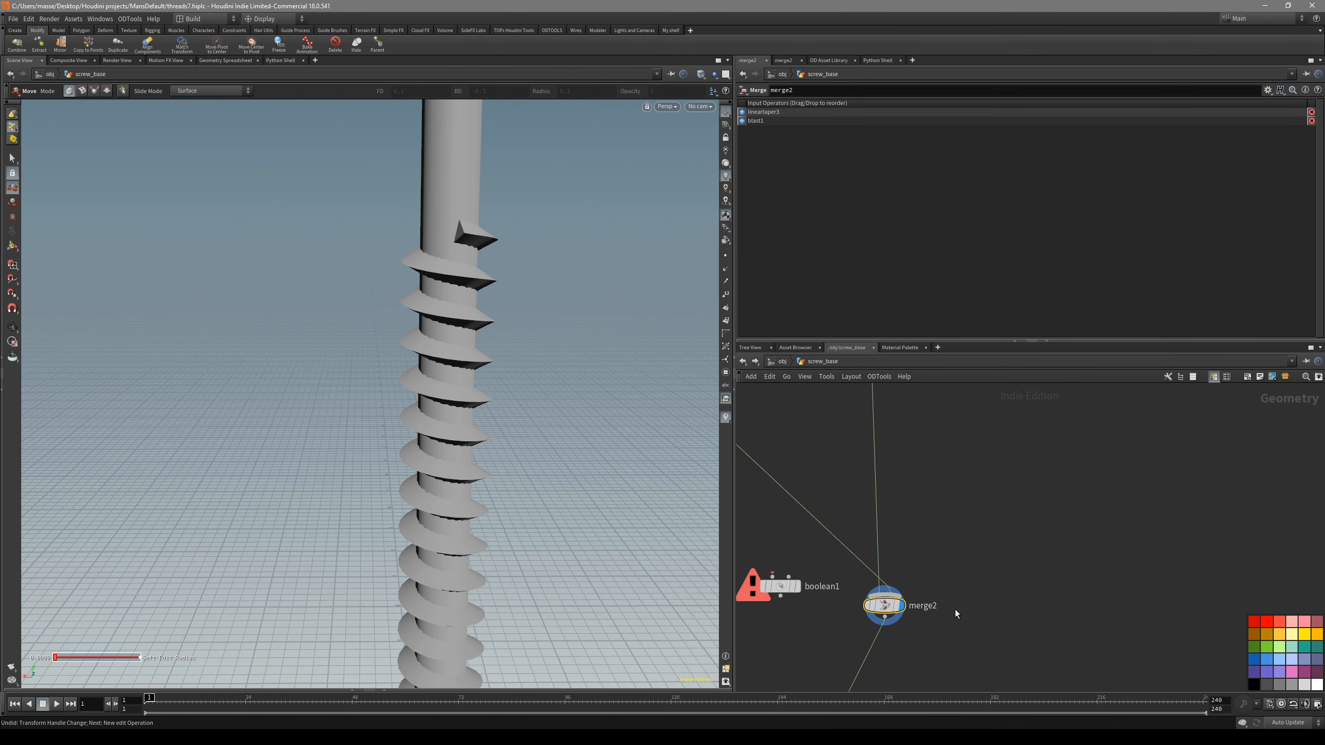
key(Delete)
middle_drag(834, 606, 919, 629)
middle_drag(771, 428, 797, 491)
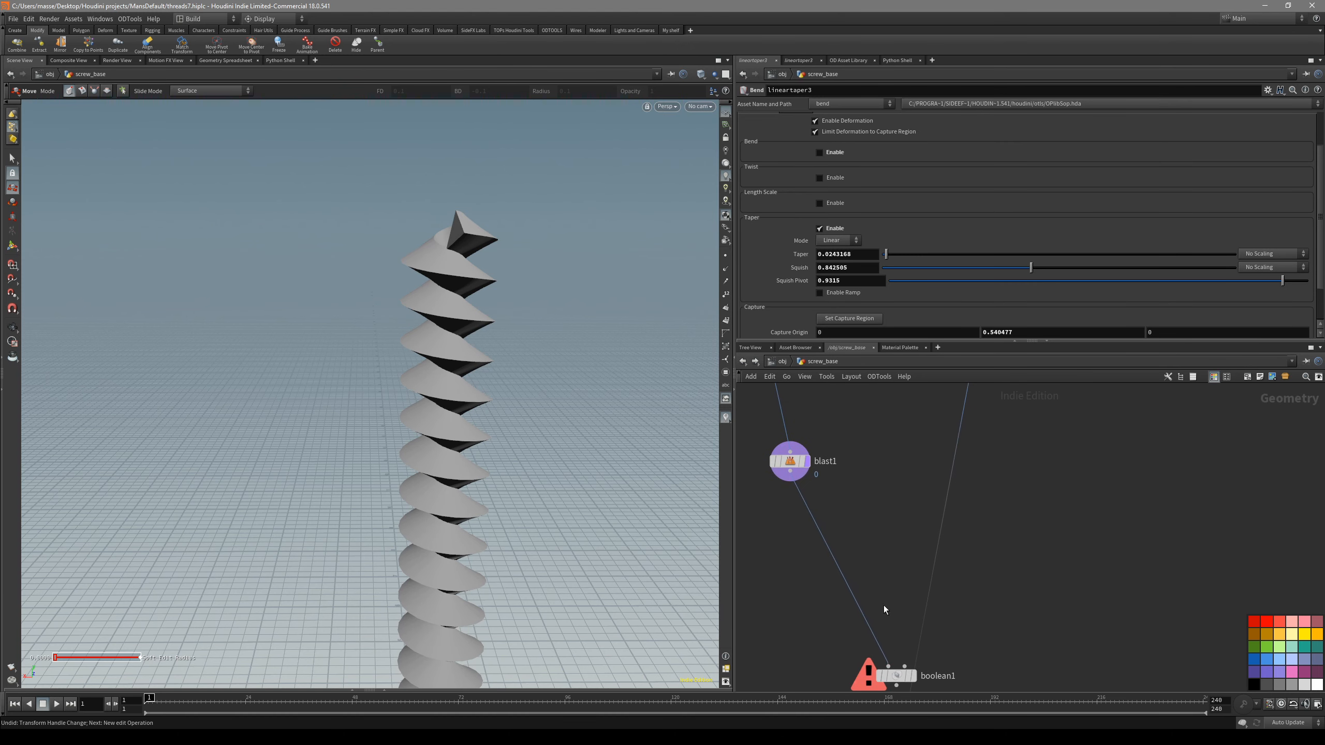
- Connect lineartaper3 to boolean1's second input and display the Boolean
scroll(884, 605, down, 1)
middle_drag(902, 492, 880, 546)
middle_drag(924, 676, 914, 567)
scroll(913, 568, up, 1)
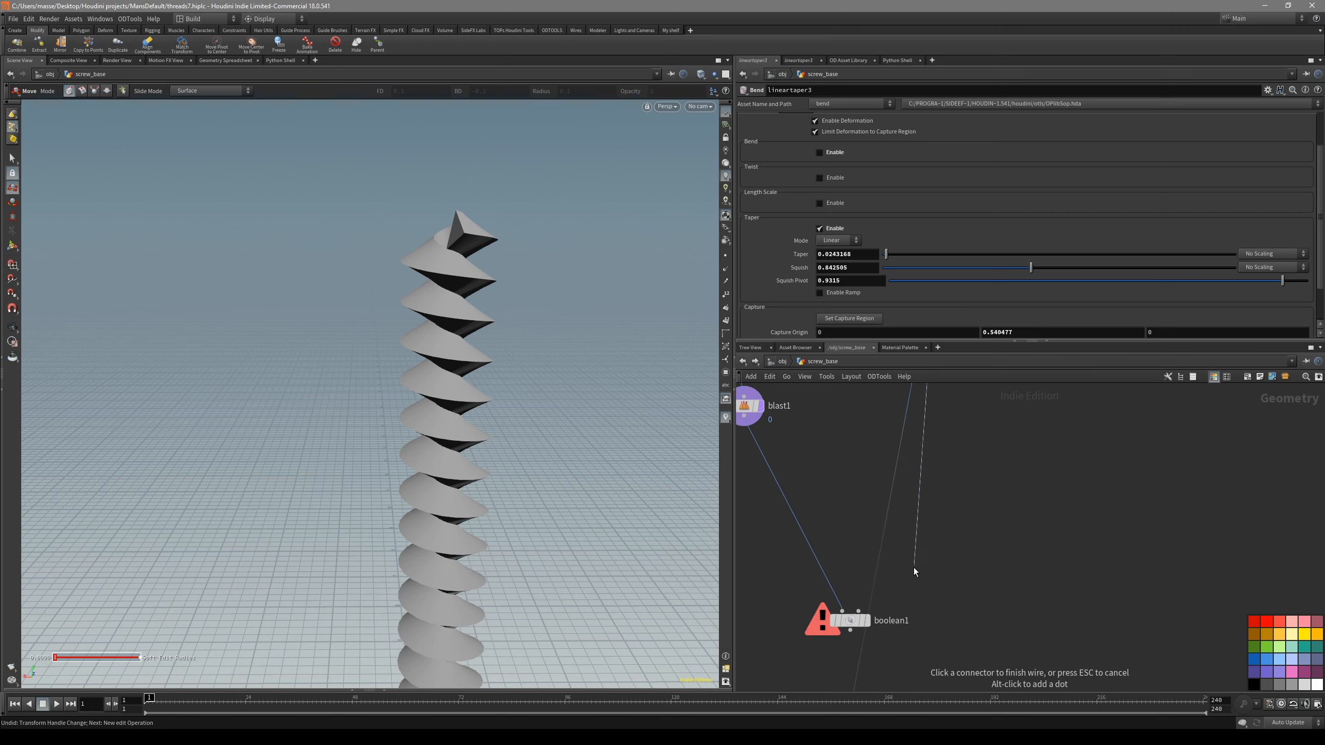
click(864, 621)
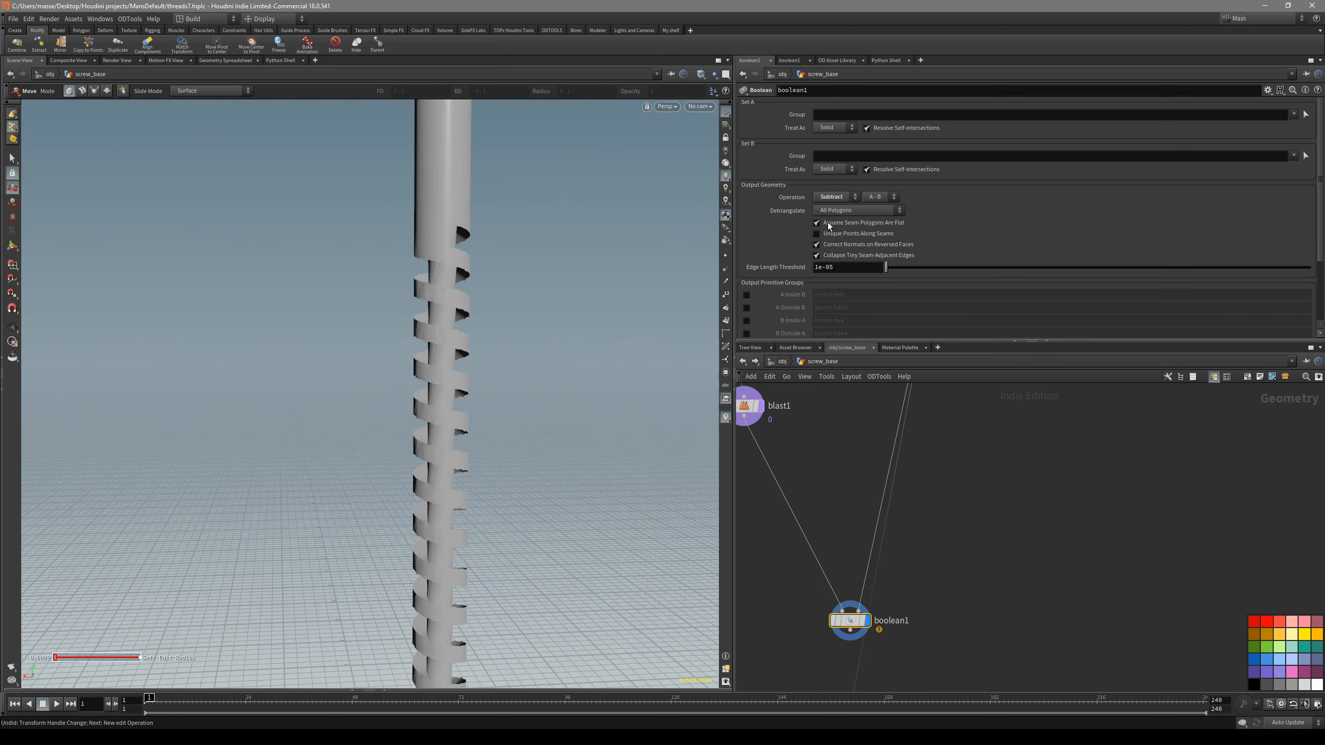
- Set boolean1's operation to Union and inspect the joined shaft and thread with wireframe over shading
click(846, 198)
click(840, 208)
key(shift+w)
mouse_move(469, 211)
alt+mouse_down()
mouse_move(448, 354)
mouse_move(521, 278)
alt+mouse_up()
key(t)
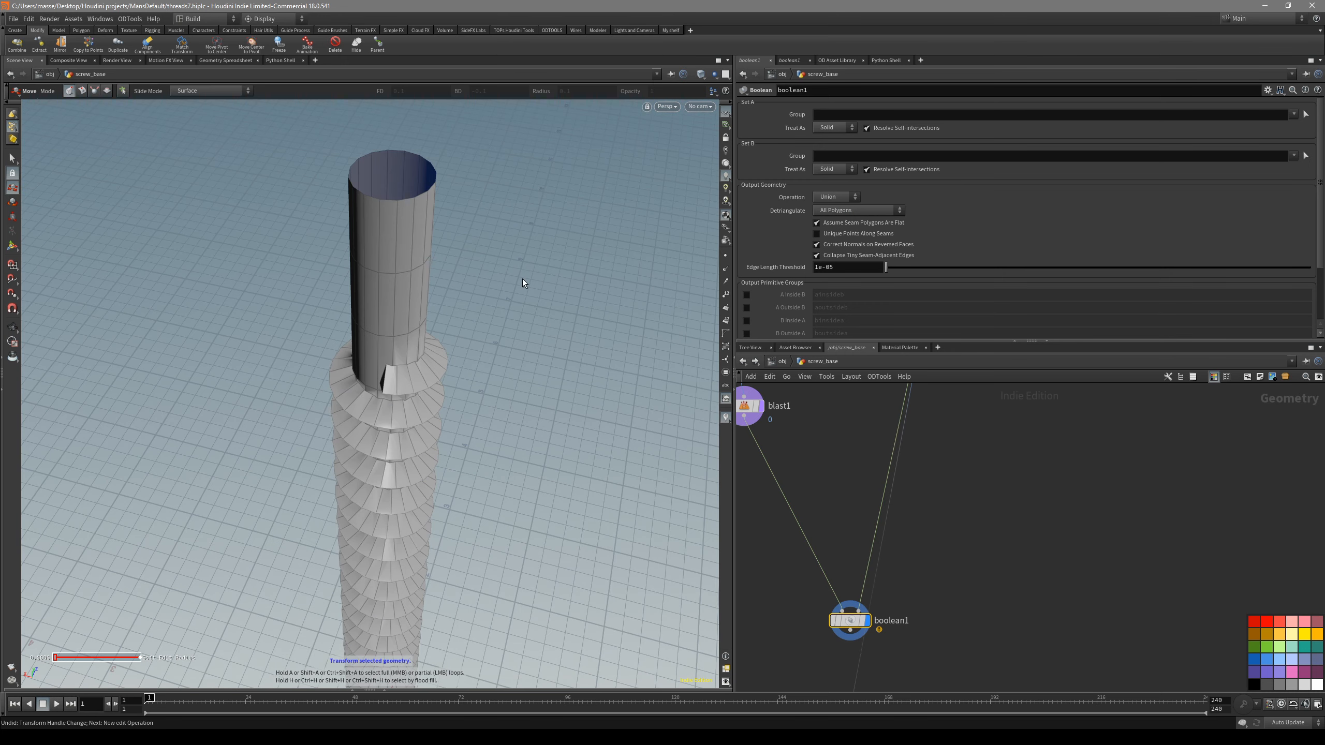
middle_drag(791, 441, 845, 486)
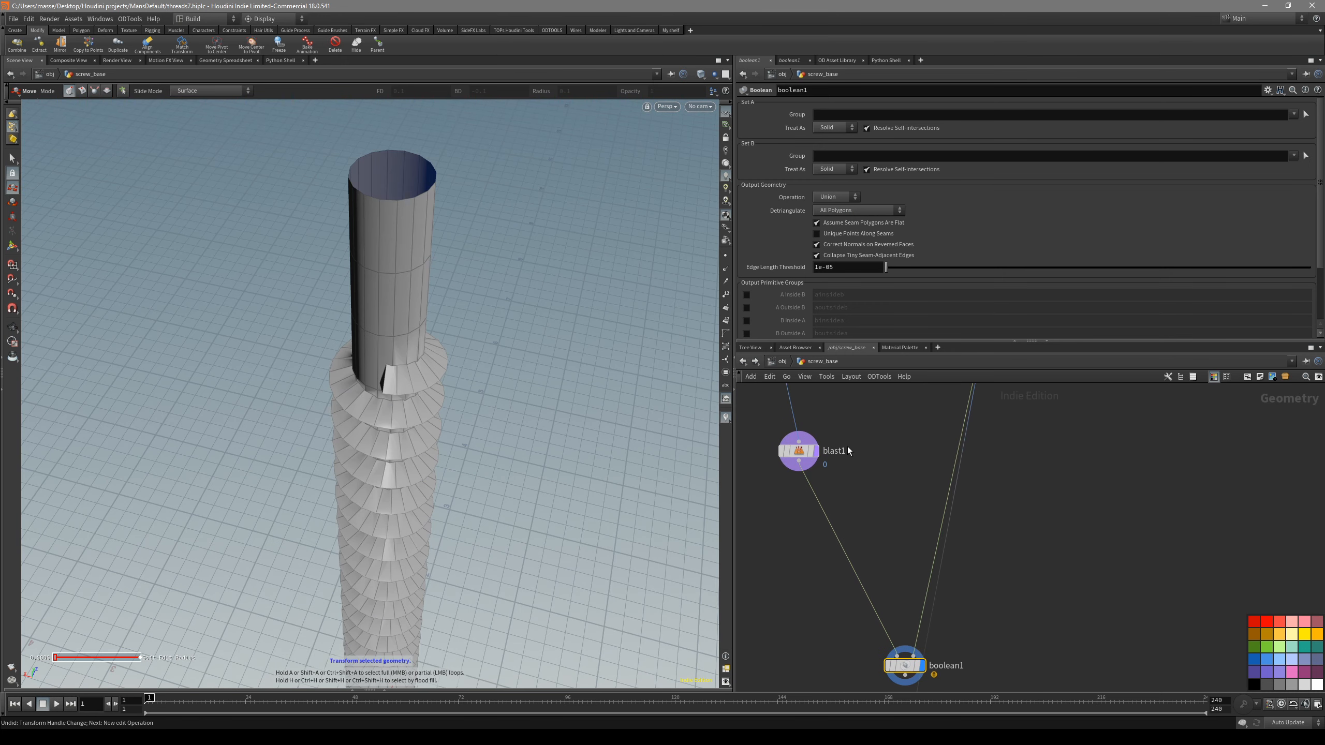
mouse_move(465, 221)
alt+mouse_down()
mouse_move(417, 374)
mouse_move(429, 390)
mouse_move(382, 387)
mouse_move(432, 390)
alt+mouse_up()
key(shift+w)
scroll(382, 387, up, 3)
alt+right_drag(443, 301, 415, 438)
key(shift+w)
key(shift+w)
alt+drag(415, 438, 401, 387)
- Toggle blast1's bypass on and back off, and examine the shading where the thread meets the shaft
click(796, 461)
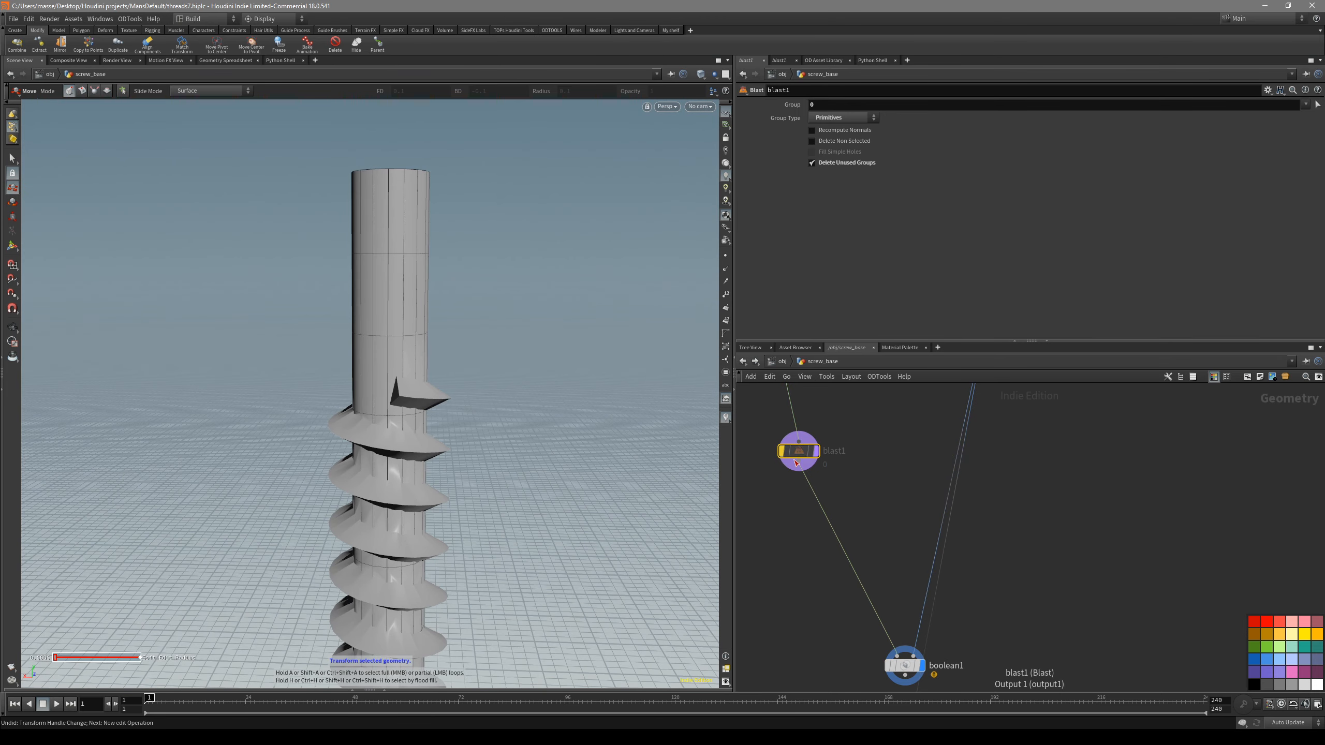
drag(484, 310, 568, 432)
key(b)
middle_drag(790, 525, 788, 467)
drag(903, 606, 798, 536)
mouse_move(439, 386)
alt+mouse_down()
mouse_move(448, 281)
mouse_move(392, 327)
alt+mouse_up()
key(shift+w)
key(shift+w)
middle_drag(393, 327, 445, 230)
key(shift+w)
mouse_move(443, 287)
mouse_down()
mouse_move(438, 249)
mouse_move(523, 317)
mouse_move(429, 343)
mouse_up()
key(shift+w)
key(shift+w)
key(shift+w)
right_drag(428, 343, 472, 334)
drag(472, 334, 491, 308)
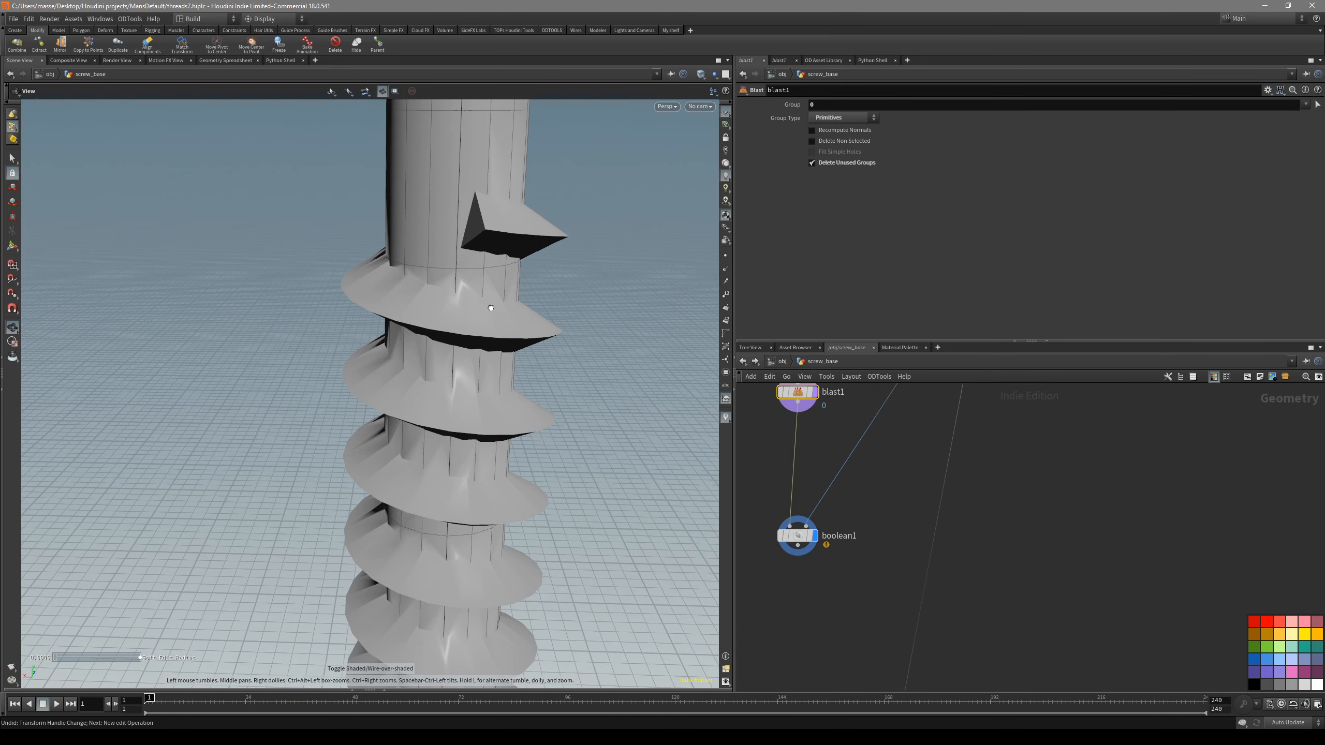
- Insert Normal nodes before both boolean1 inputs, one after blast1 and one on the thread branch
key(Tab)
text(NOR)
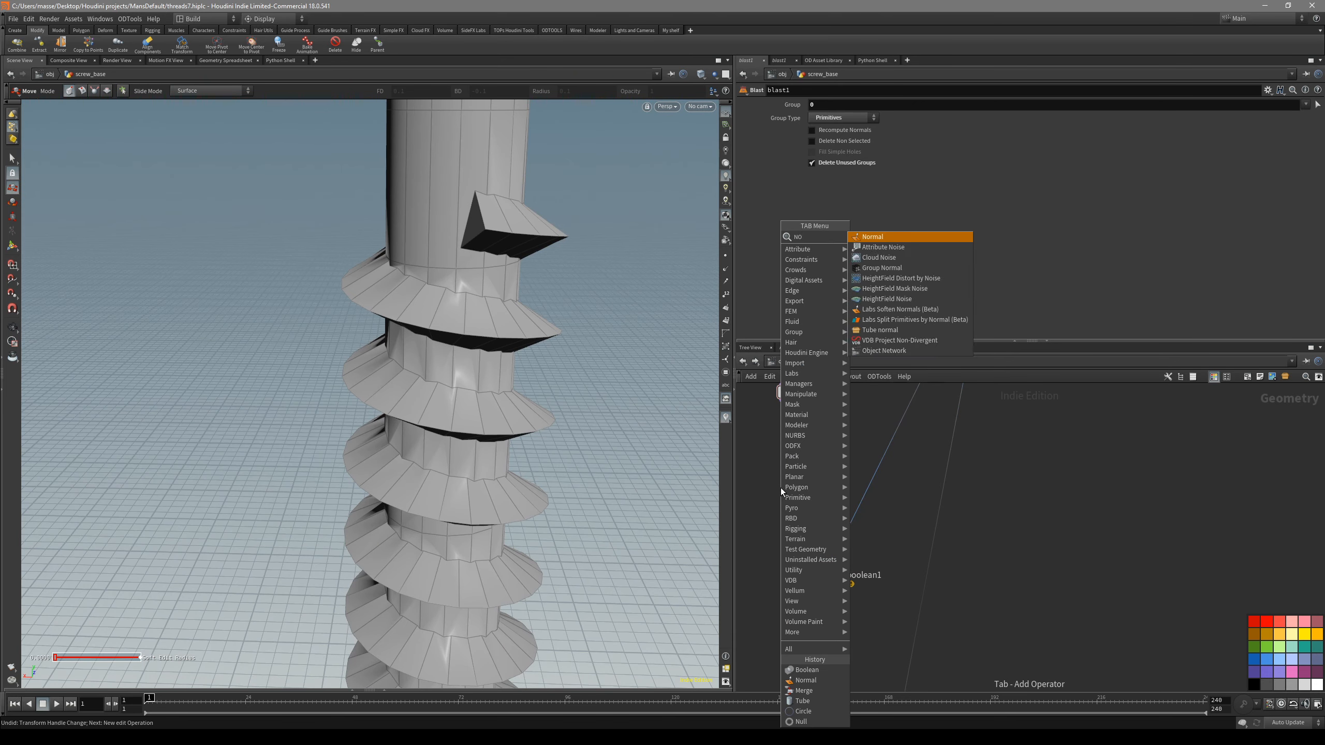
click(907, 237)
click(768, 474)
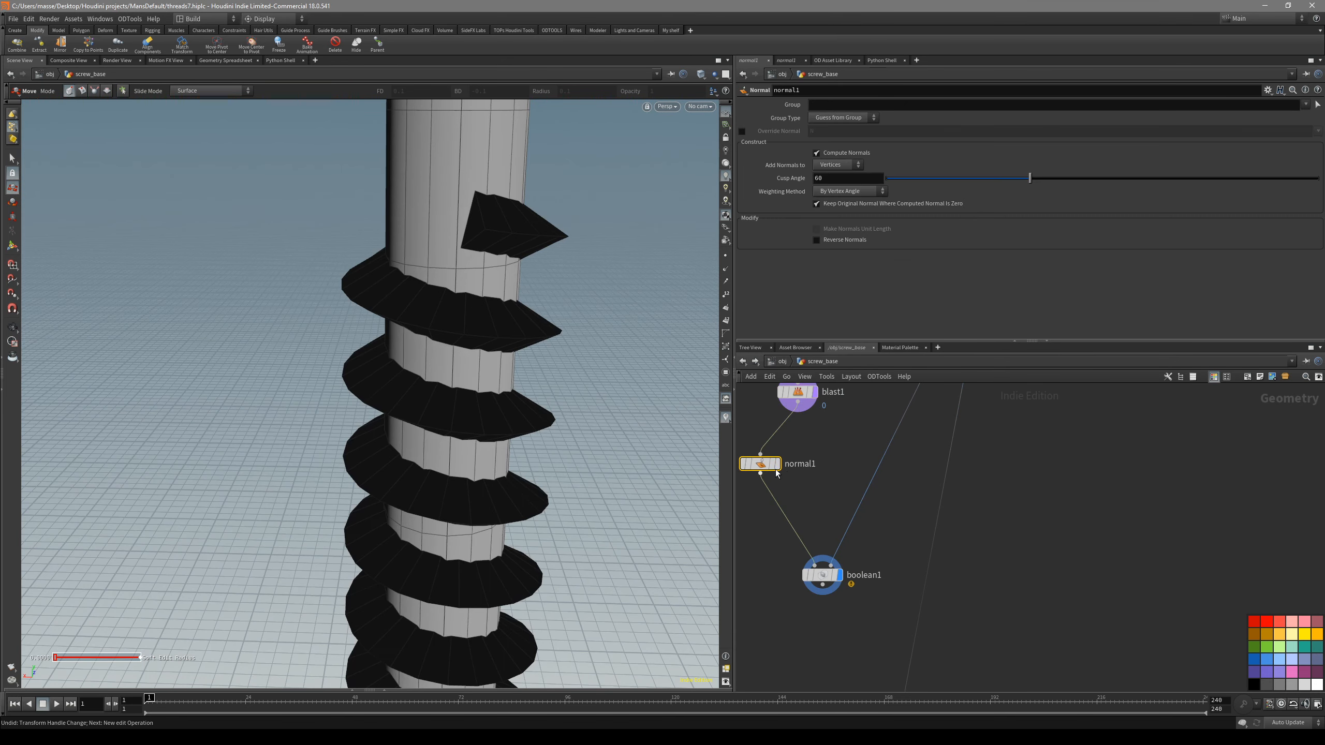
drag(824, 480, 867, 488)
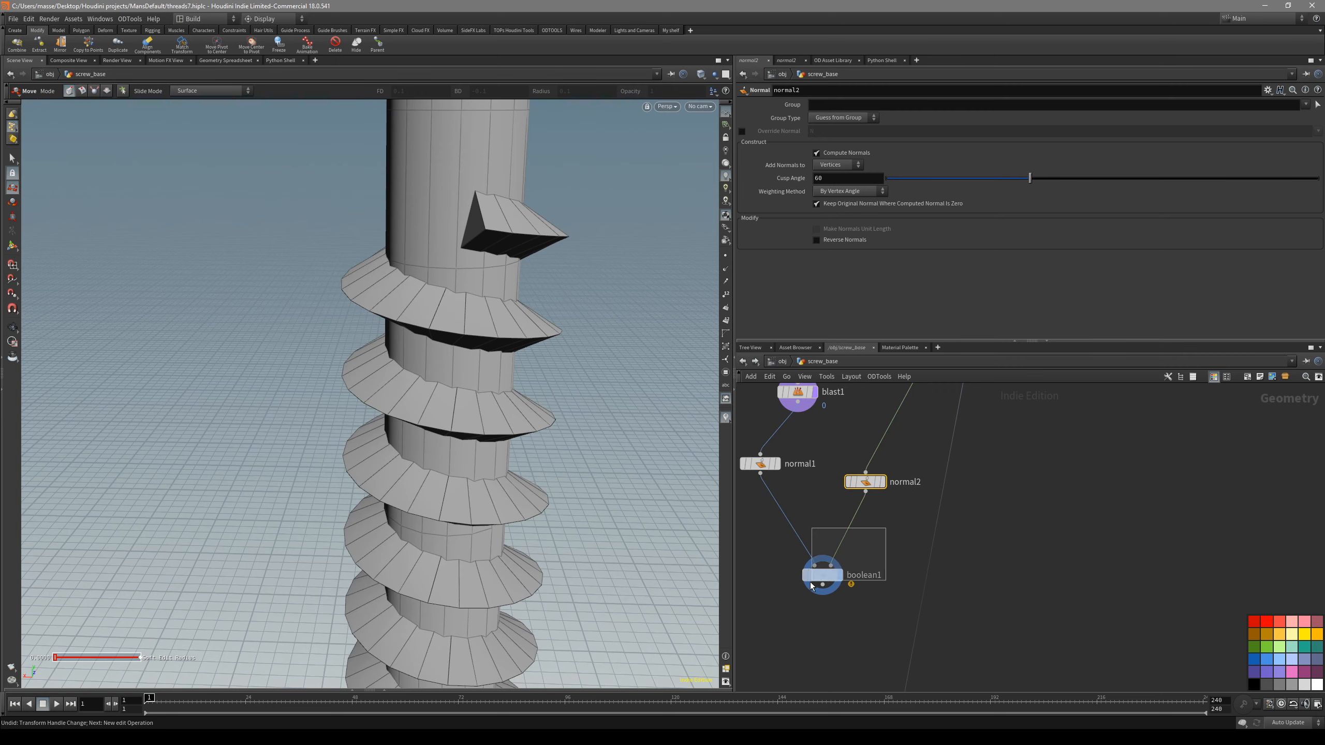
- Examine boolean1's thread surface with and without wireframe, checking the normal2 node's effect
drag(820, 580, 817, 581)
mouse_move(514, 411)
mouse_down()
mouse_move(547, 292)
mouse_move(543, 210)
mouse_move(496, 375)
mouse_move(399, 263)
mouse_move(487, 353)
mouse_move(494, 264)
mouse_move(522, 219)
mouse_move(479, 370)
mouse_move(334, 543)
mouse_move(313, 418)
mouse_move(361, 359)
mouse_move(341, 355)
mouse_move(349, 314)
mouse_move(323, 310)
mouse_move(373, 282)
mouse_move(341, 361)
mouse_move(379, 301)
mouse_move(309, 352)
mouse_move(366, 366)
mouse_move(420, 450)
mouse_move(442, 330)
mouse_move(509, 385)
mouse_up()
key(shift+w)
key(t)
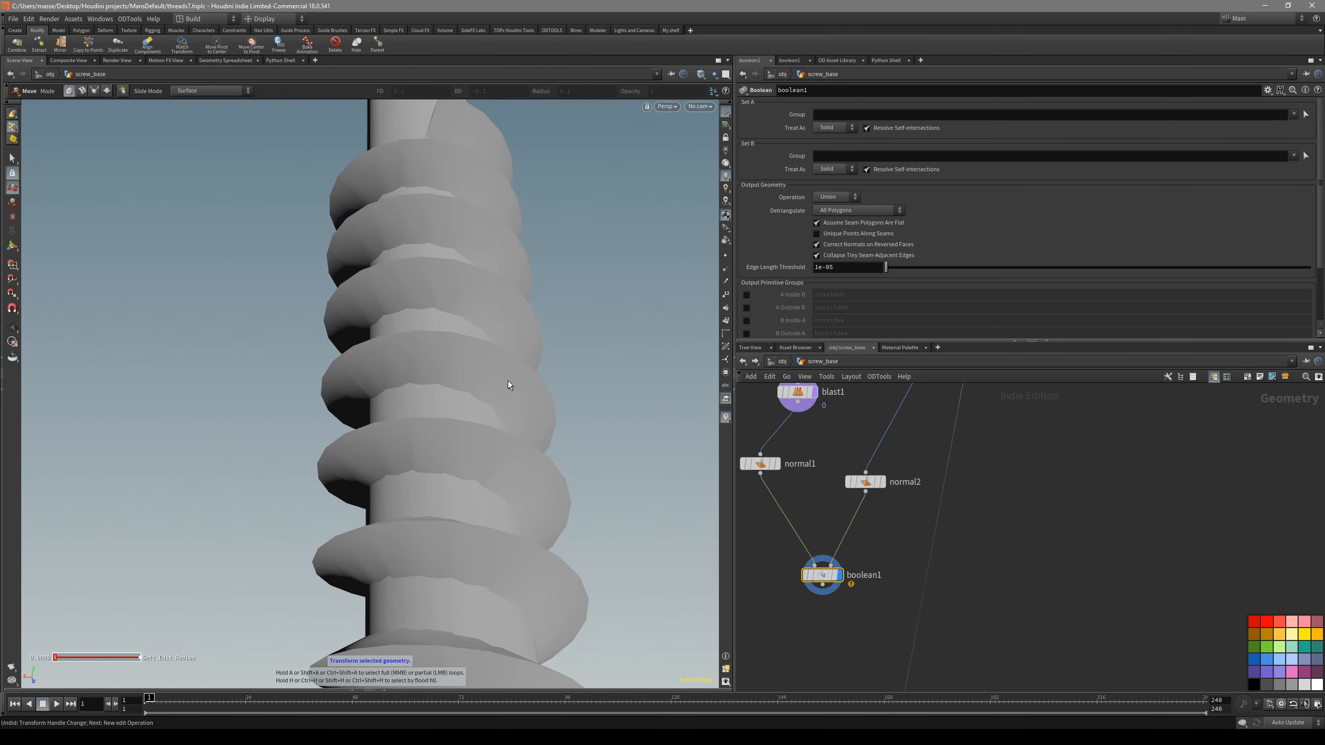
click(883, 482)
key(shift+w)
mouse_move(543, 443)
alt+mouse_down()
mouse_move(498, 468)
mouse_move(468, 323)
mouse_move(486, 371)
alt+mouse_up()
key(shift+w)
key(shift+w)
key(shift+w)
click(840, 575)
mouse_move(464, 453)
alt+mouse_down()
mouse_move(439, 392)
mouse_move(420, 452)
mouse_move(474, 364)
mouse_move(456, 345)
alt+mouse_up()
key(shift+w)
key(shift+w)
key(shift+w)
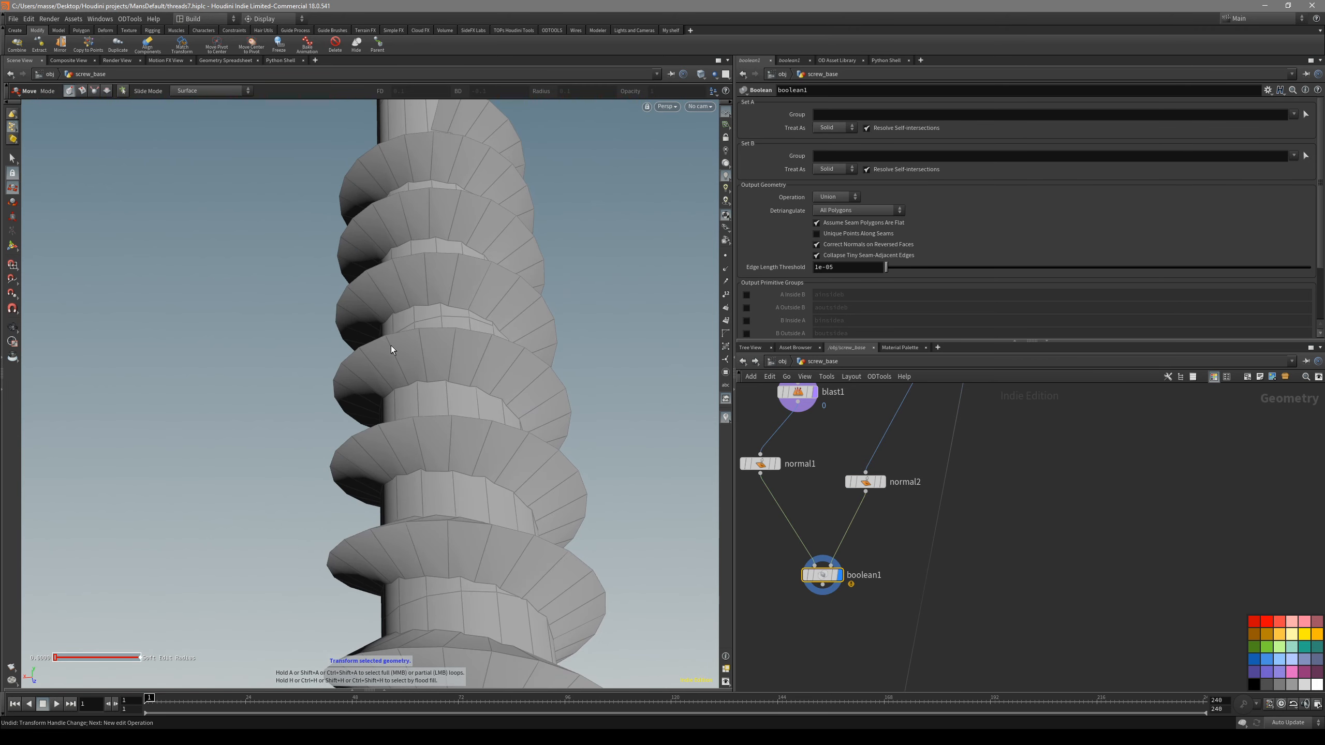
- Display the spiral_shape_controll node and frame its triangular thread profile with point selection active
middle_drag(1065, 402, 958, 607)
scroll(958, 607, down, 3)
middle_drag(996, 536, 893, 636)
scroll(997, 522, up, 2)
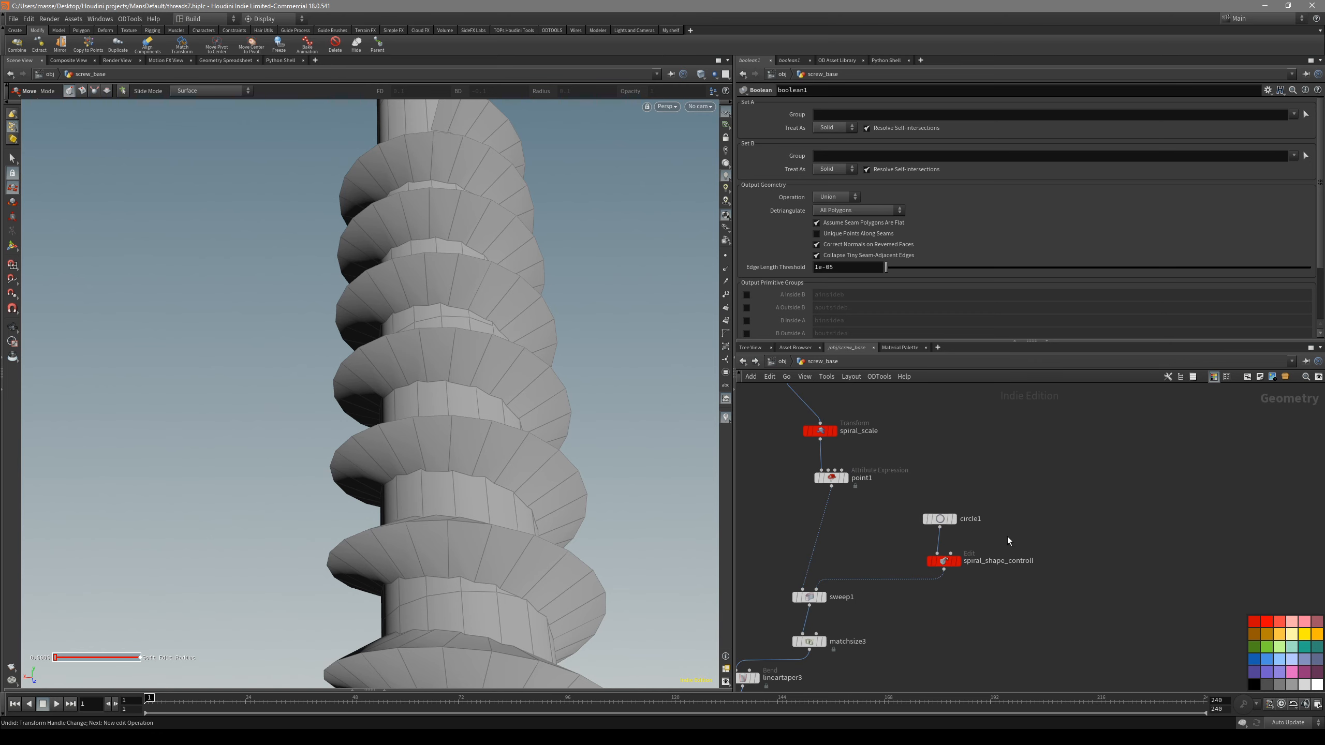
click(959, 562)
key(space+g)
key(shift+w)
mouse_move(396, 495)
alt+mouse_down()
mouse_move(355, 558)
mouse_move(391, 577)
alt+mouse_up()
key(space+g)
key(s)
click(445, 543)
key(space+g)
alt+drag(445, 543, 533, 497)
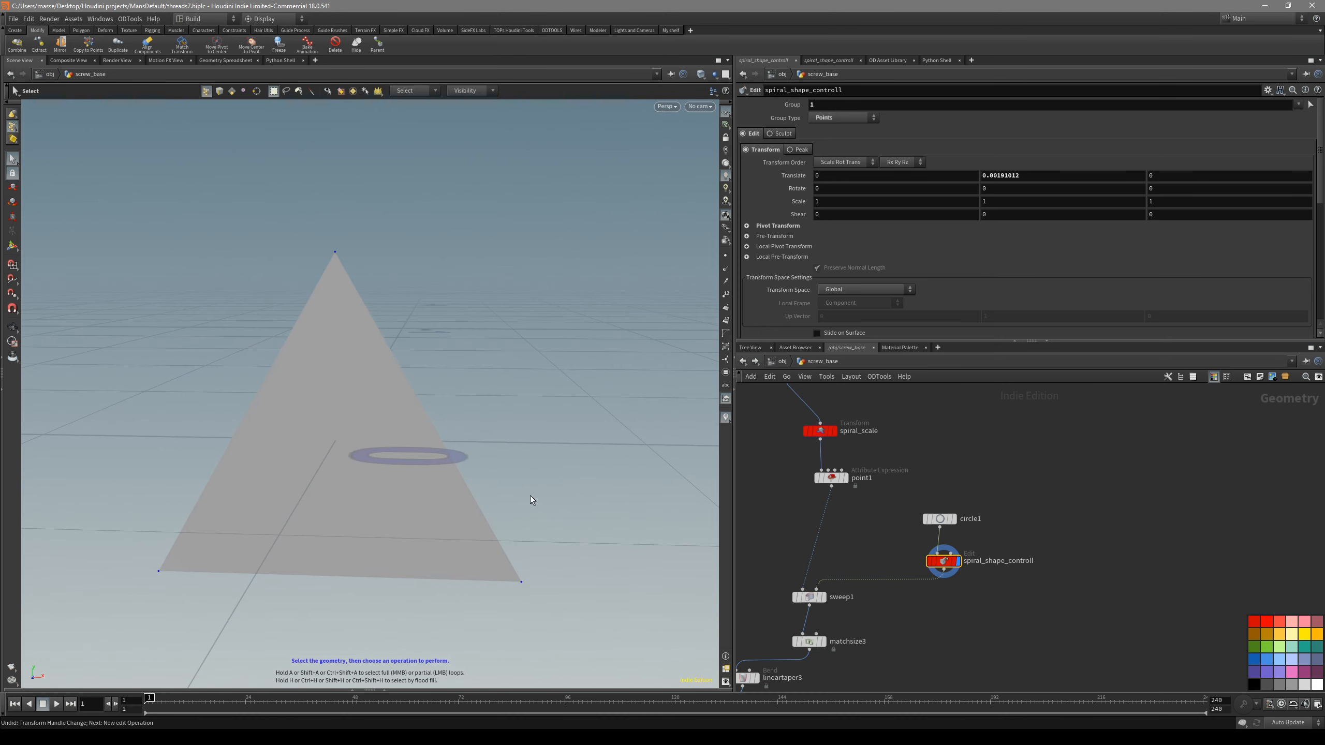
- Insert a Resample node between circle1 and spiral_shape_controll
scroll(915, 620, up, 2)
middle_drag(969, 494, 983, 534)
drag(977, 535, 934, 574)
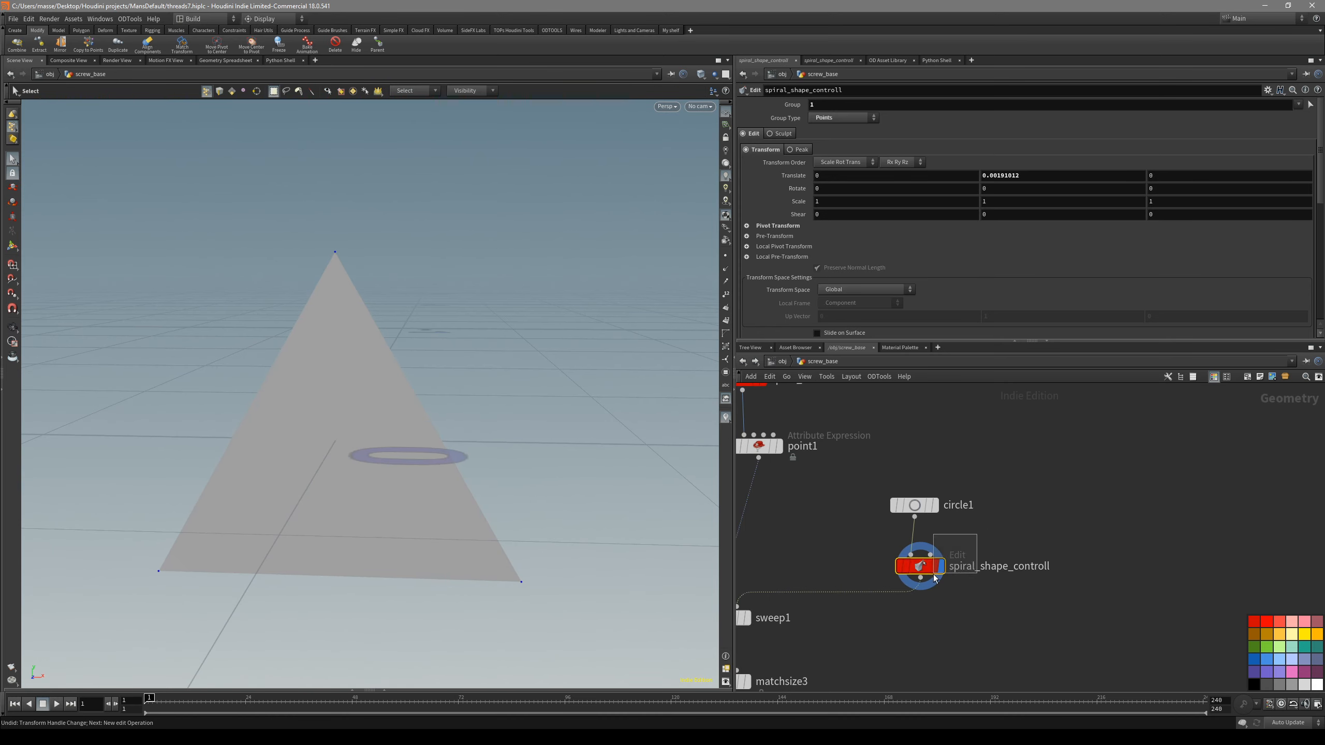
drag(931, 502, 950, 472)
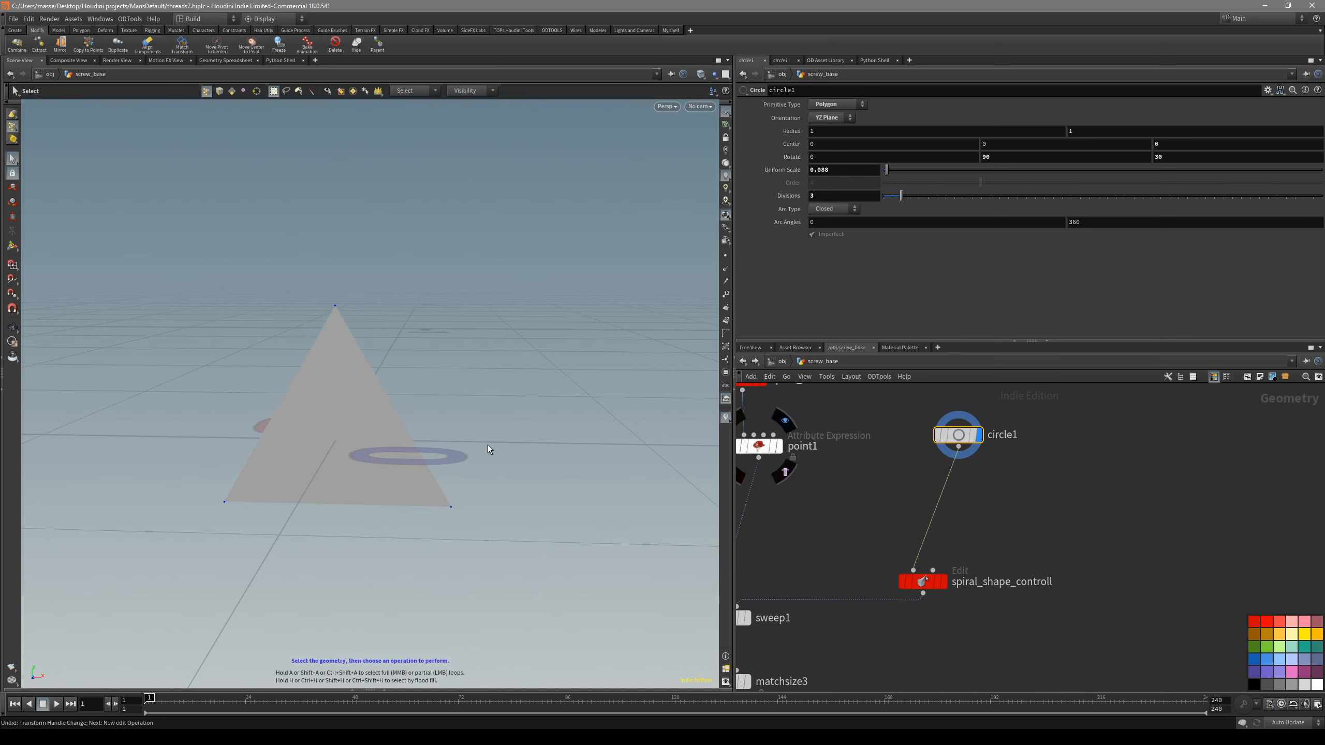
key(Tab)
text(resa)
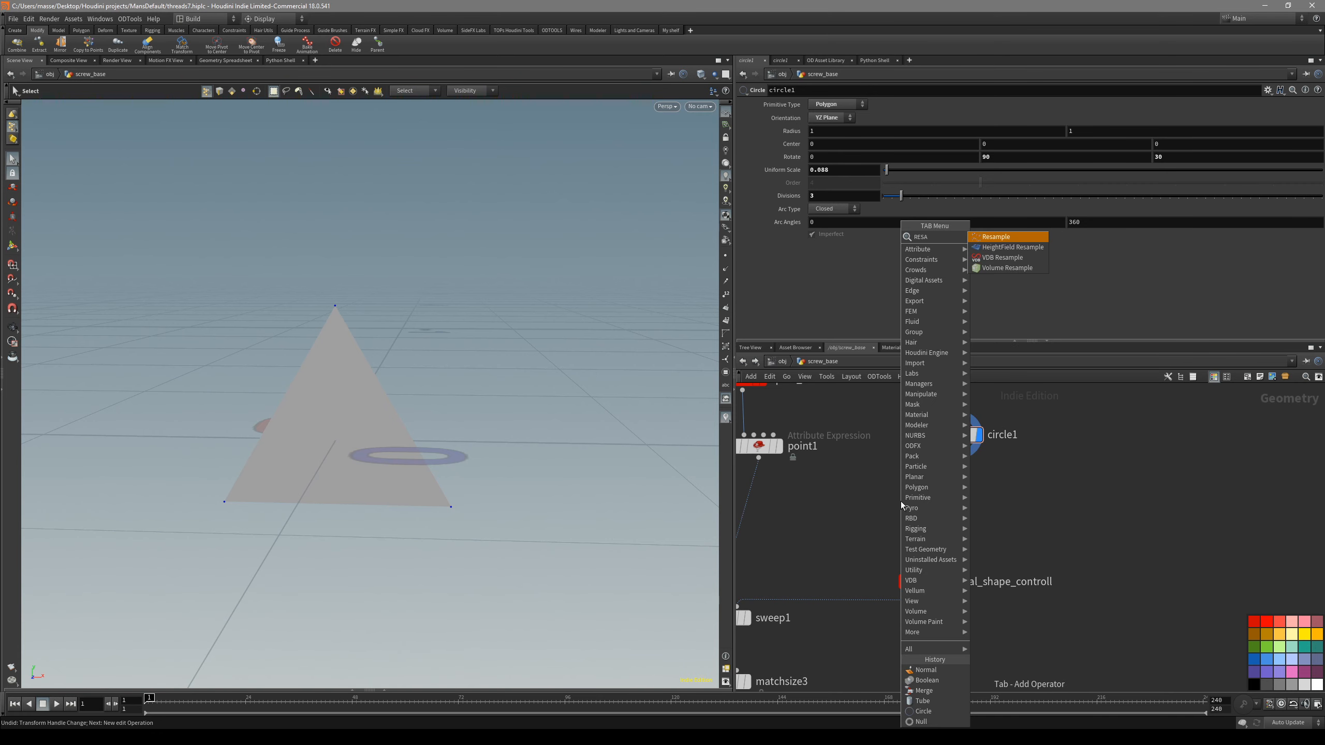
key(Return)
click(901, 501)
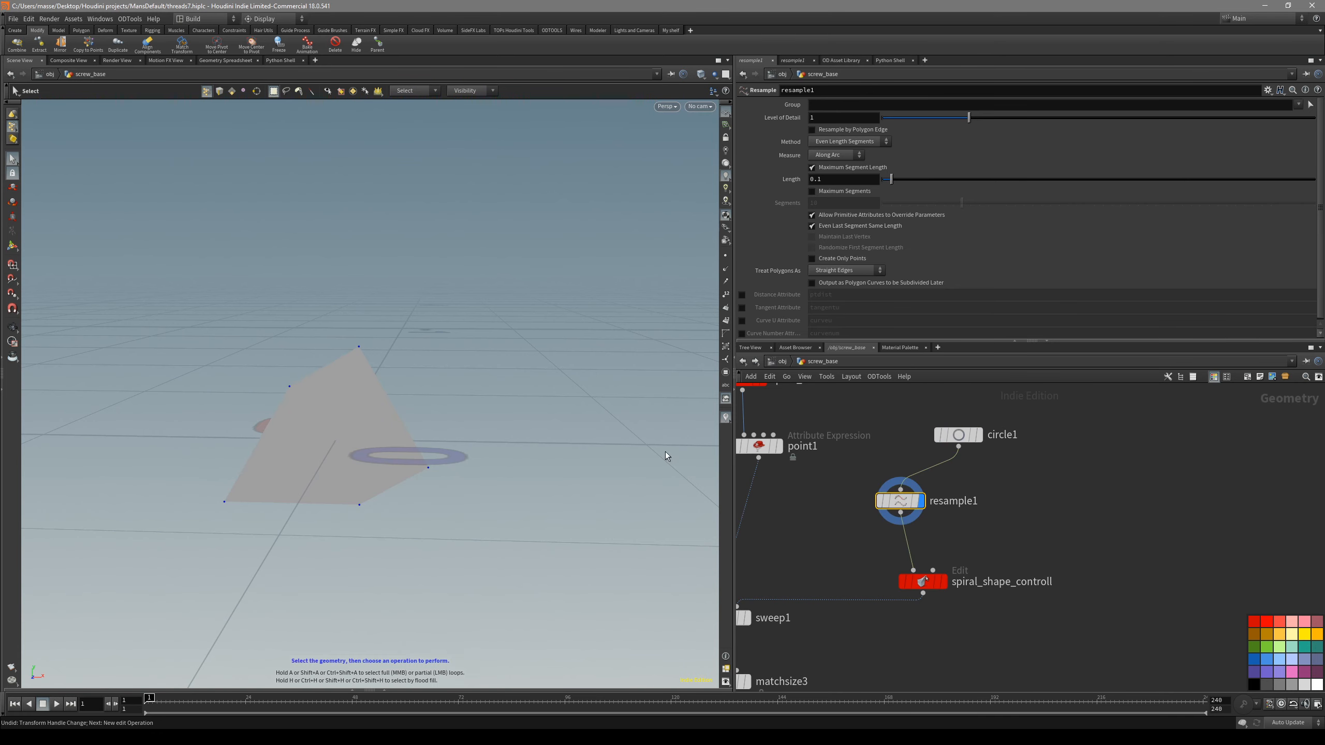
- Set resample1's maximum segment length to 0.032 and check the points along the triangle's edges
alt+drag(392, 393, 409, 382)
drag(890, 178, 888, 181)
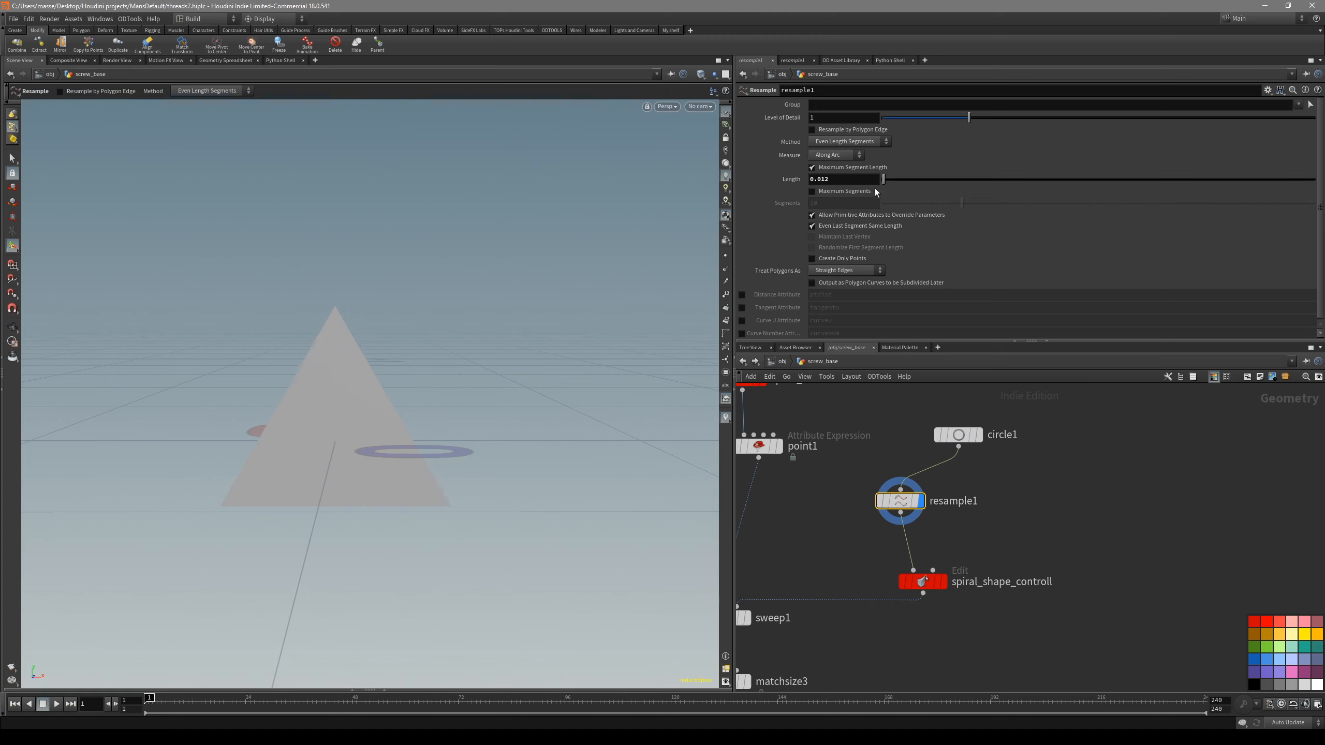
alt+right_drag(305, 407, 355, 386)
key(s)
alt+drag(356, 385, 384, 386)
alt+right_drag(339, 400, 360, 394)
alt+middle_drag(359, 394, 444, 371)
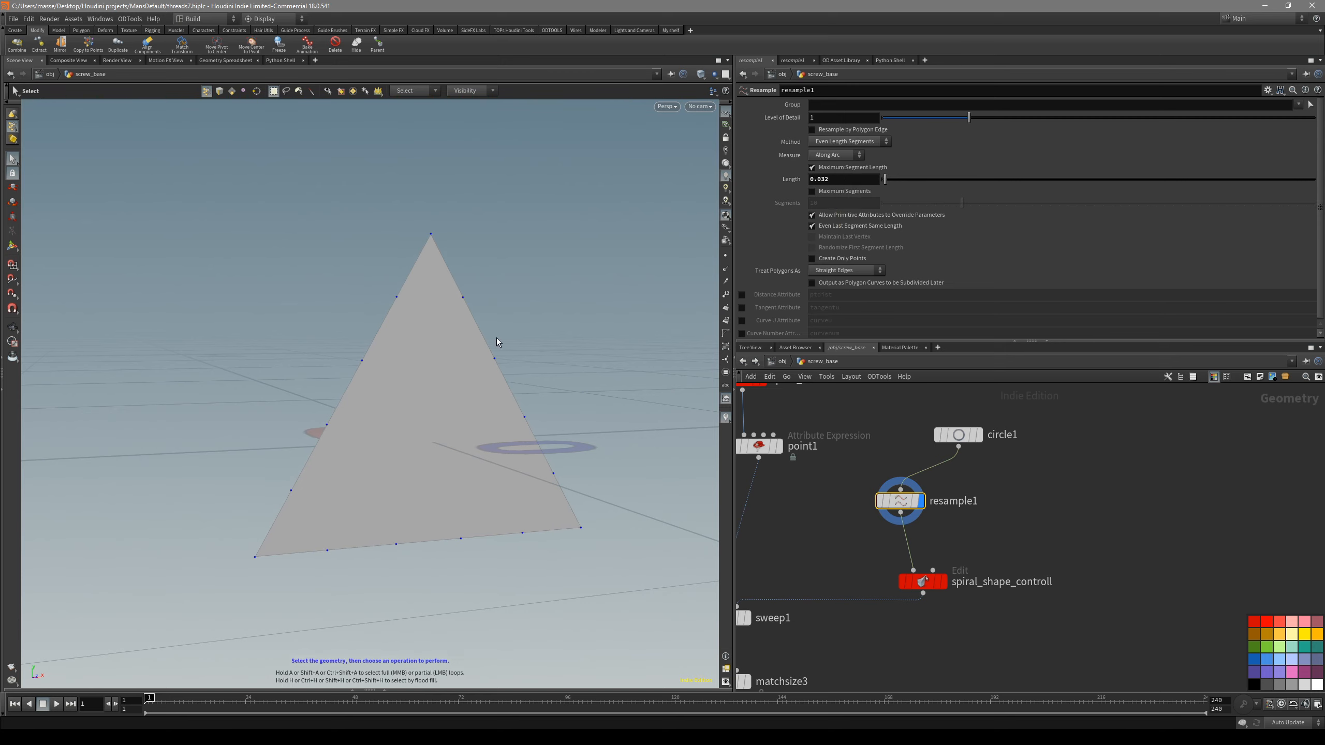
- Move spiral_shape_controll between circle1 and resample1, so the profile is edited before resampling, and display resample1
key(ctrl+z)
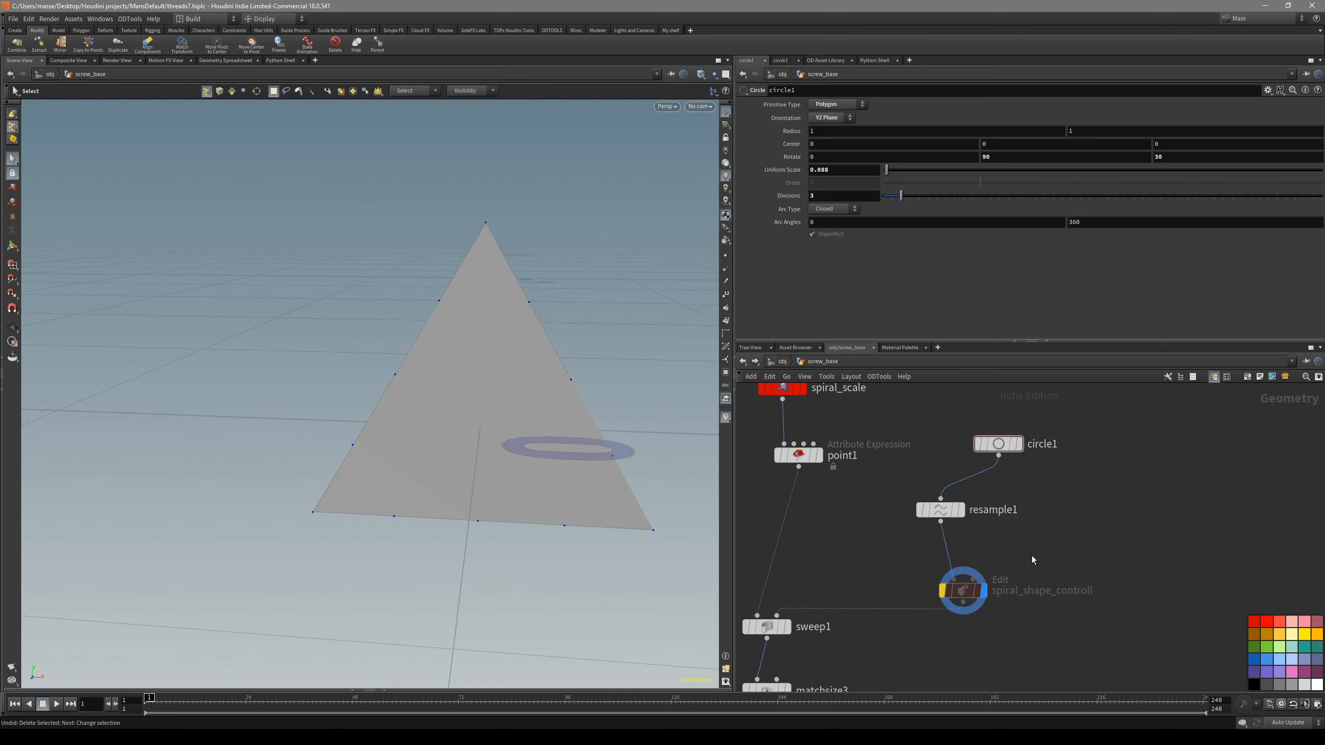
click(960, 595)
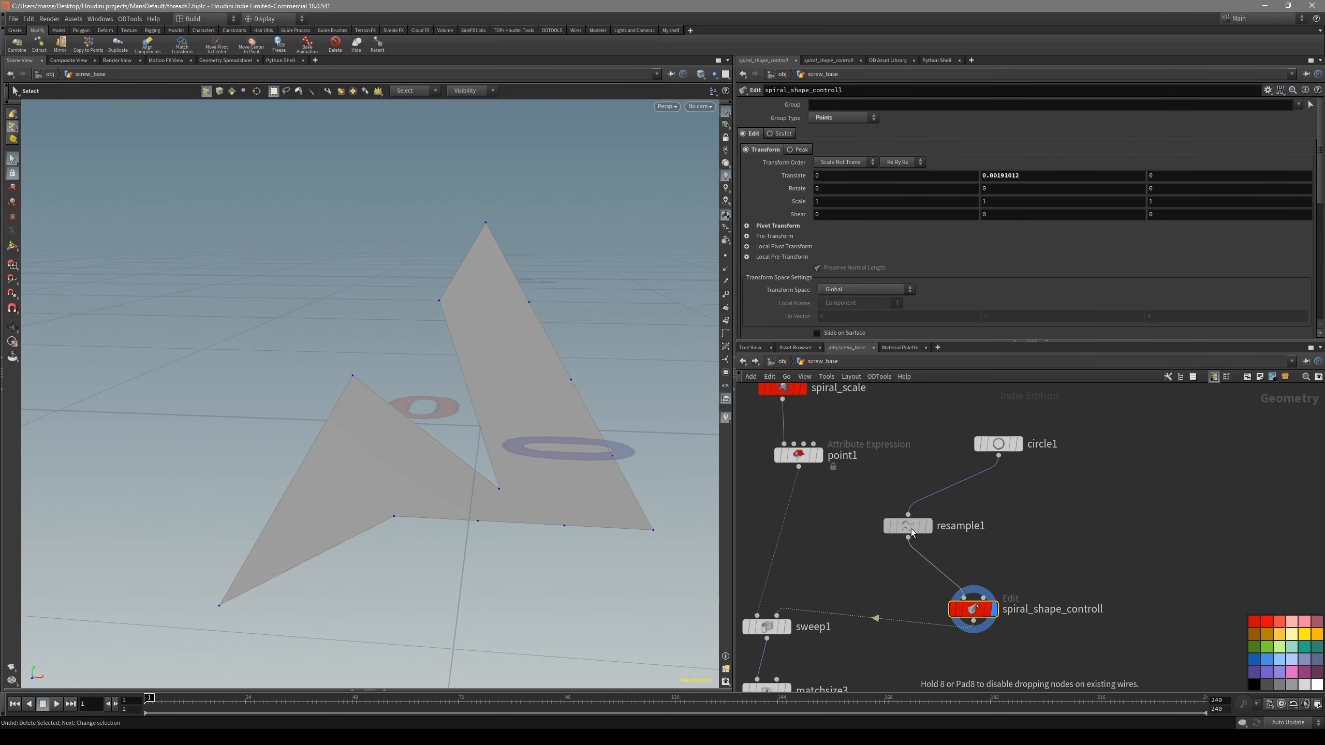
drag(983, 611, 975, 494)
click(894, 537)
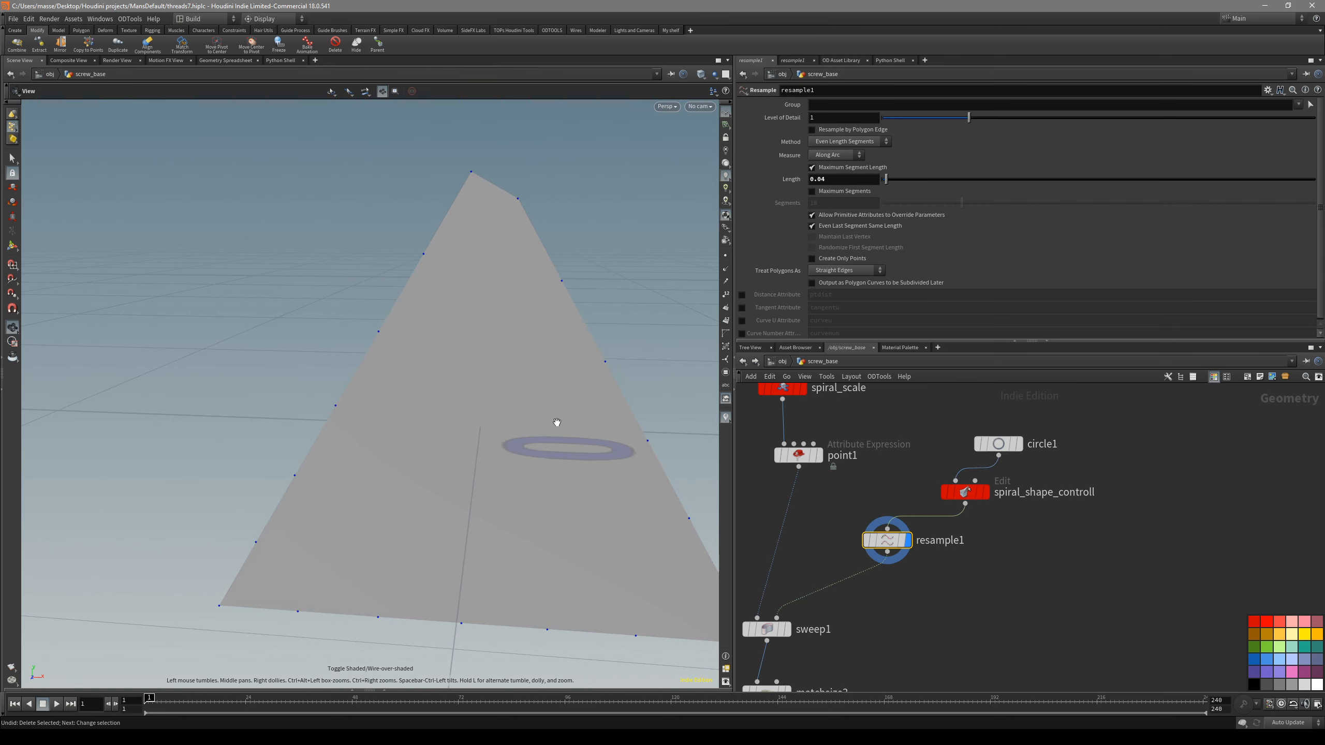
- Vary resample1's maximum segment length through 0.045, 0.042 and 0.132 to compare the point spacing on the triangular profile
key(s)
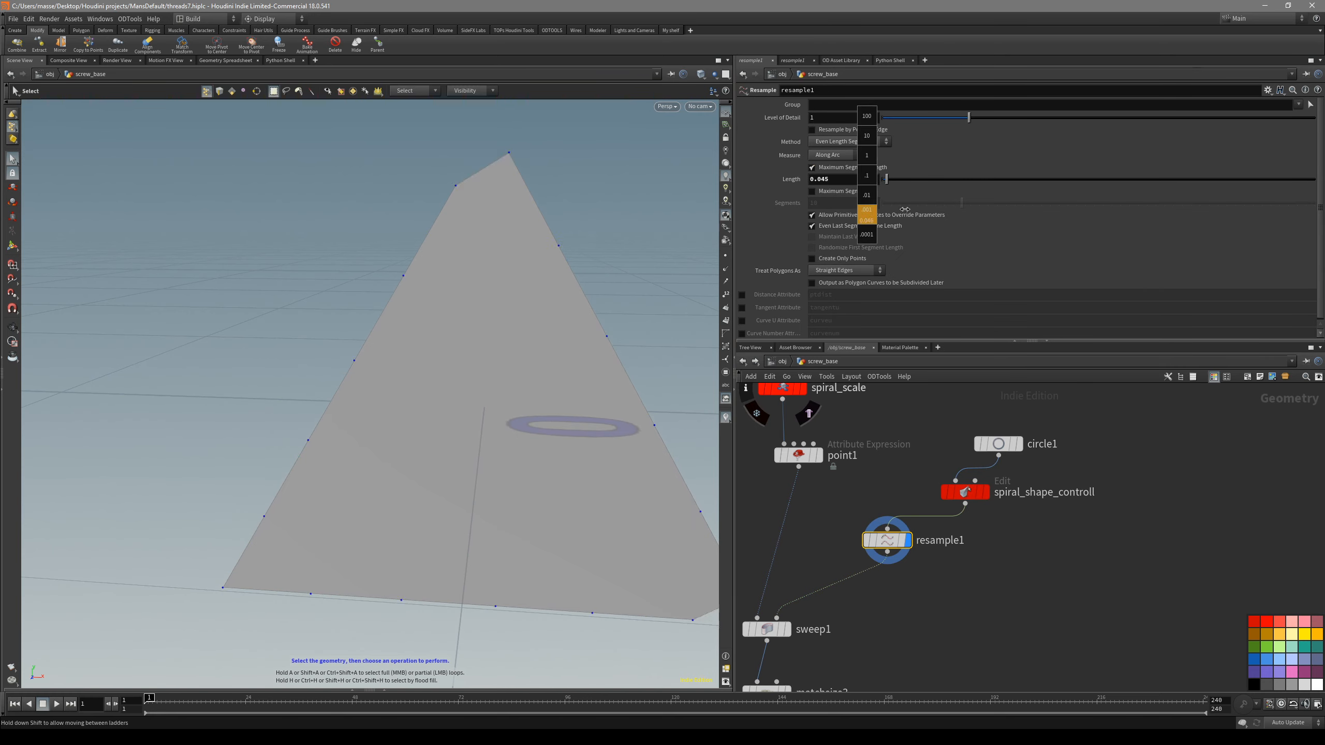
alt+middle_drag(567, 428, 514, 369)
alt+drag(515, 370, 524, 338)
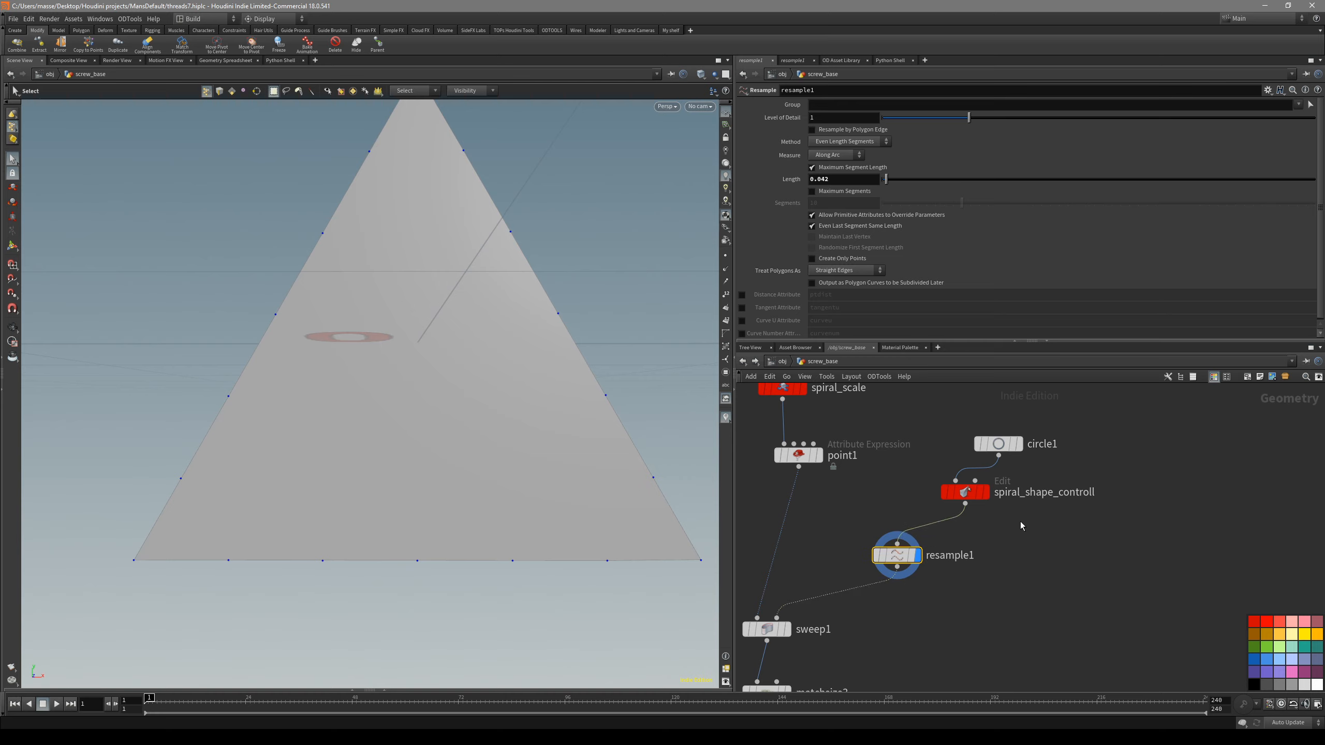
alt+drag(607, 378, 652, 380)
alt+drag(548, 360, 468, 376)
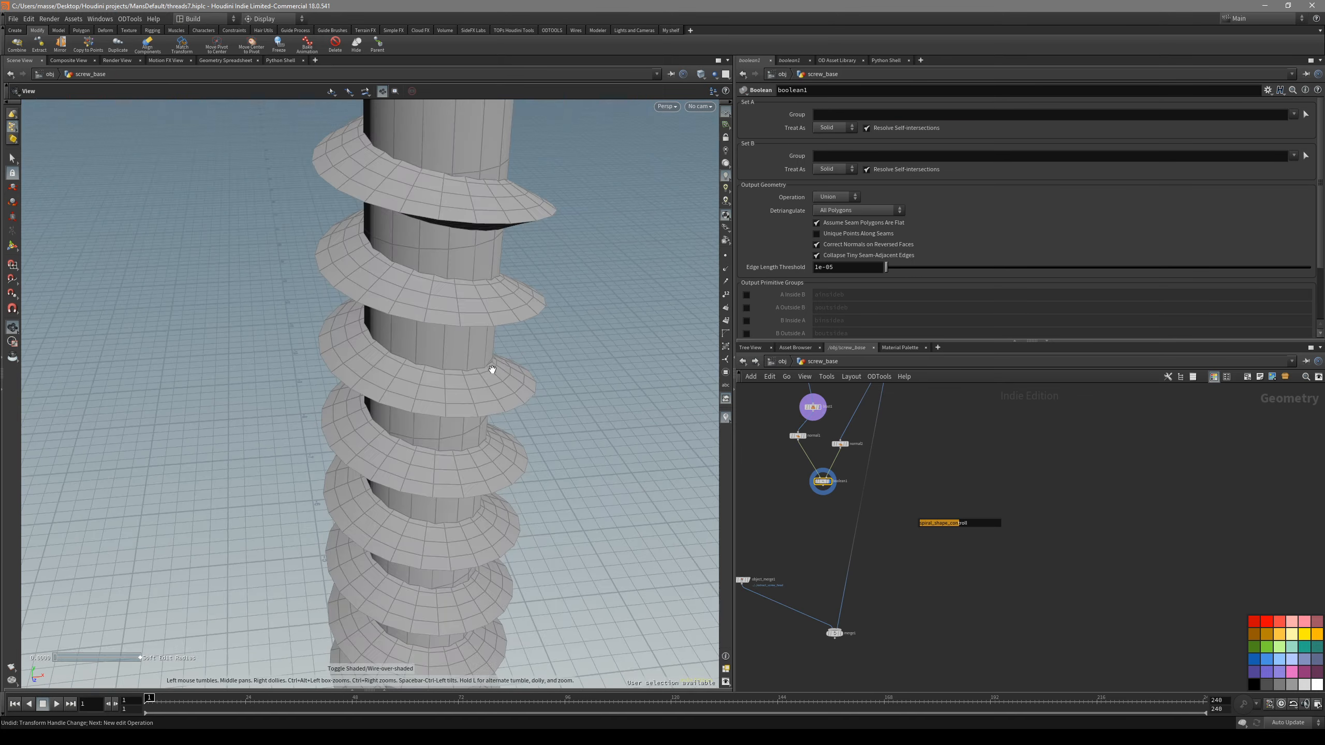
alt+drag(488, 369, 503, 414)
key(t)
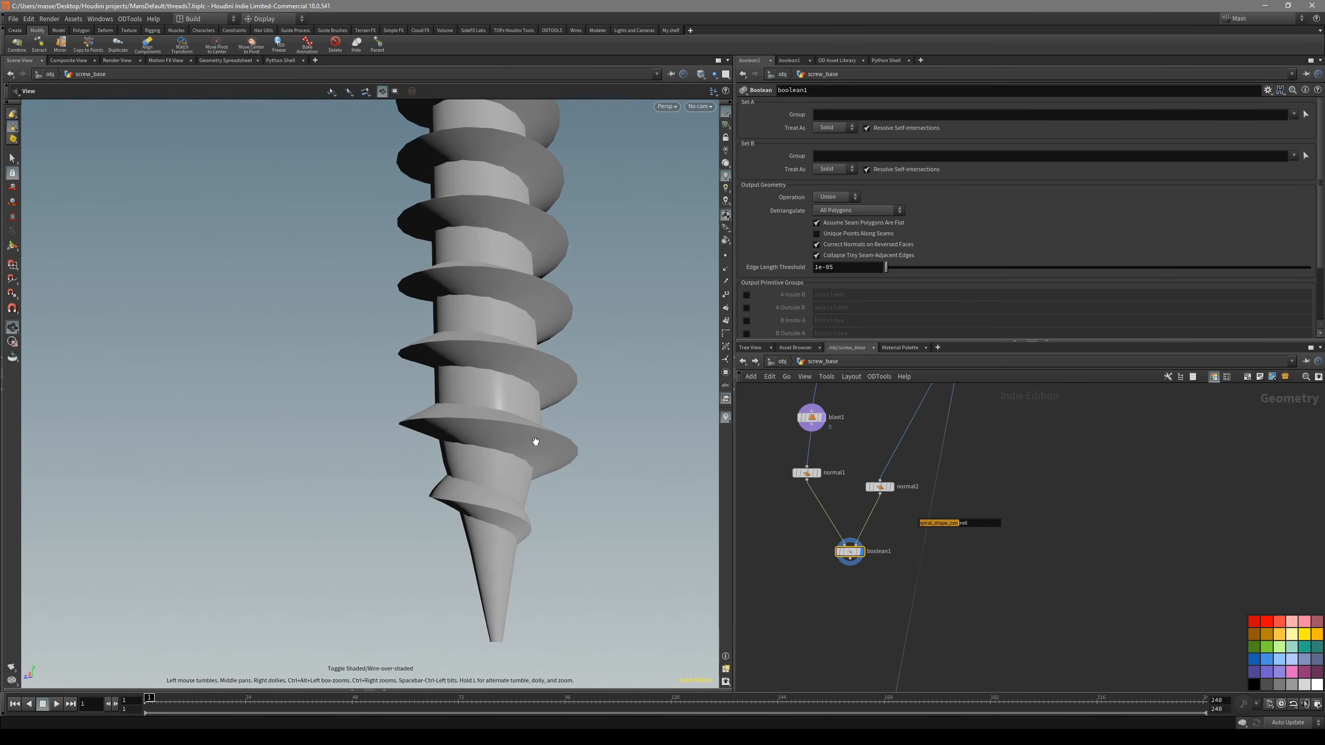
- Examine boolean1's thread and the tapered shaft tip with and without wireframe
key(Return)
key(Escape)
drag(558, 619, 503, 612)
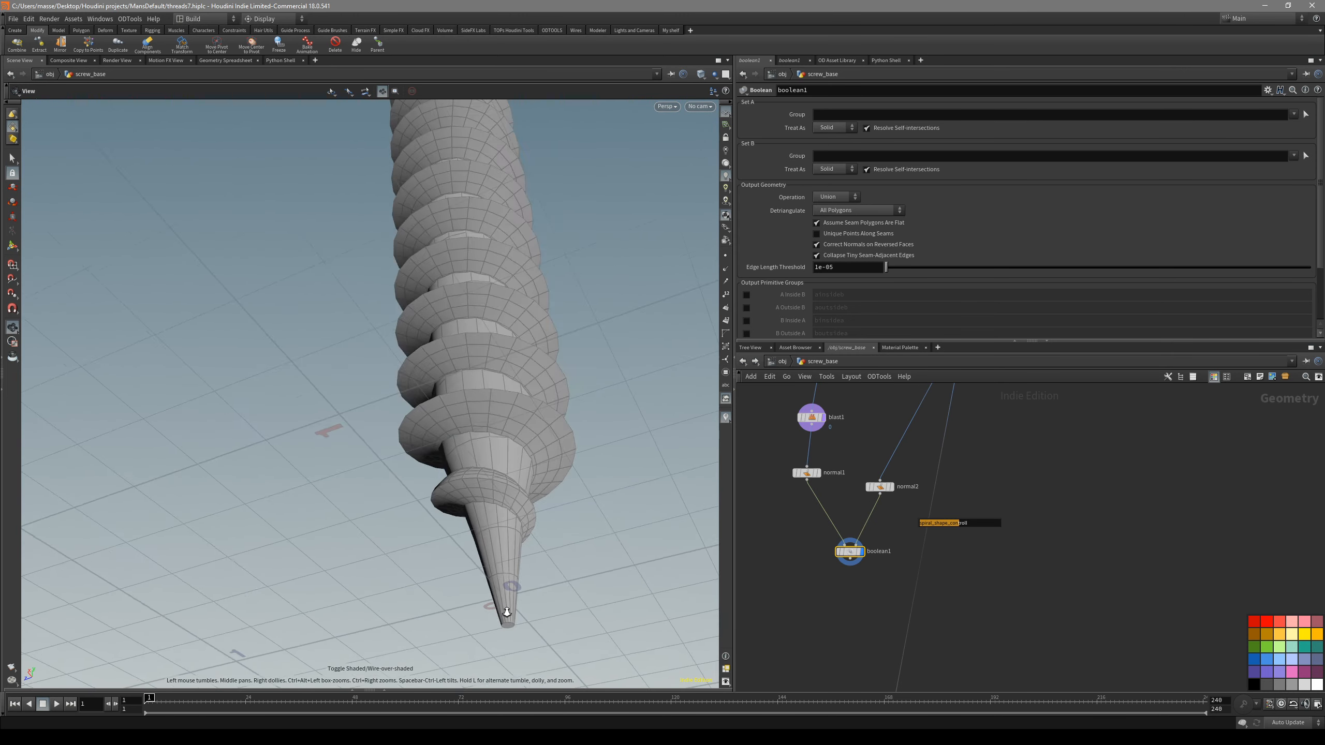
right_drag(503, 613, 485, 559)
key(shift+w)
middle_drag(538, 574, 539, 515)
key(shift+w)
right_drag(538, 515, 630, 475)
drag(630, 474, 540, 506)
key(Return)
- Lower the first point of lineartaper1's profile ramp to about 0.094 to narrow the shaft tip, and check the union in wireframe
middle_drag(851, 399, 864, 516)
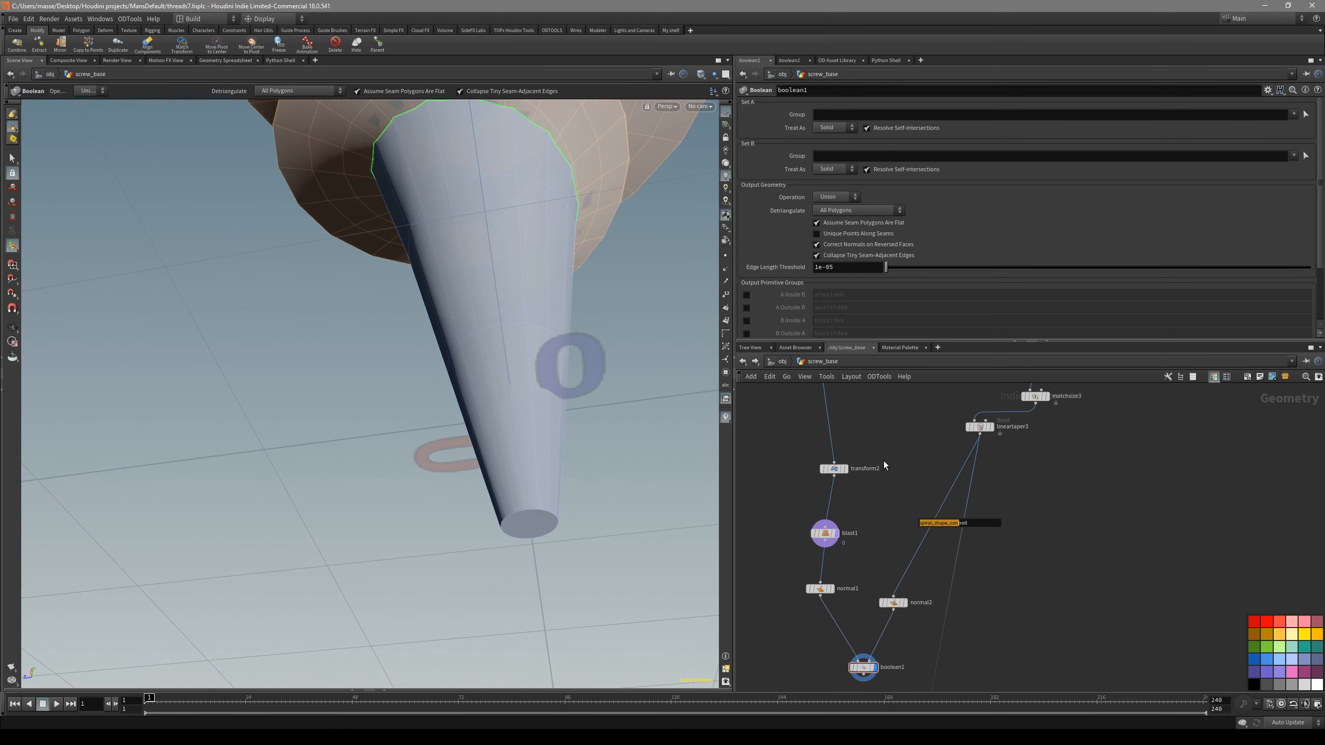
middle_drag(884, 464, 865, 607)
click(801, 504)
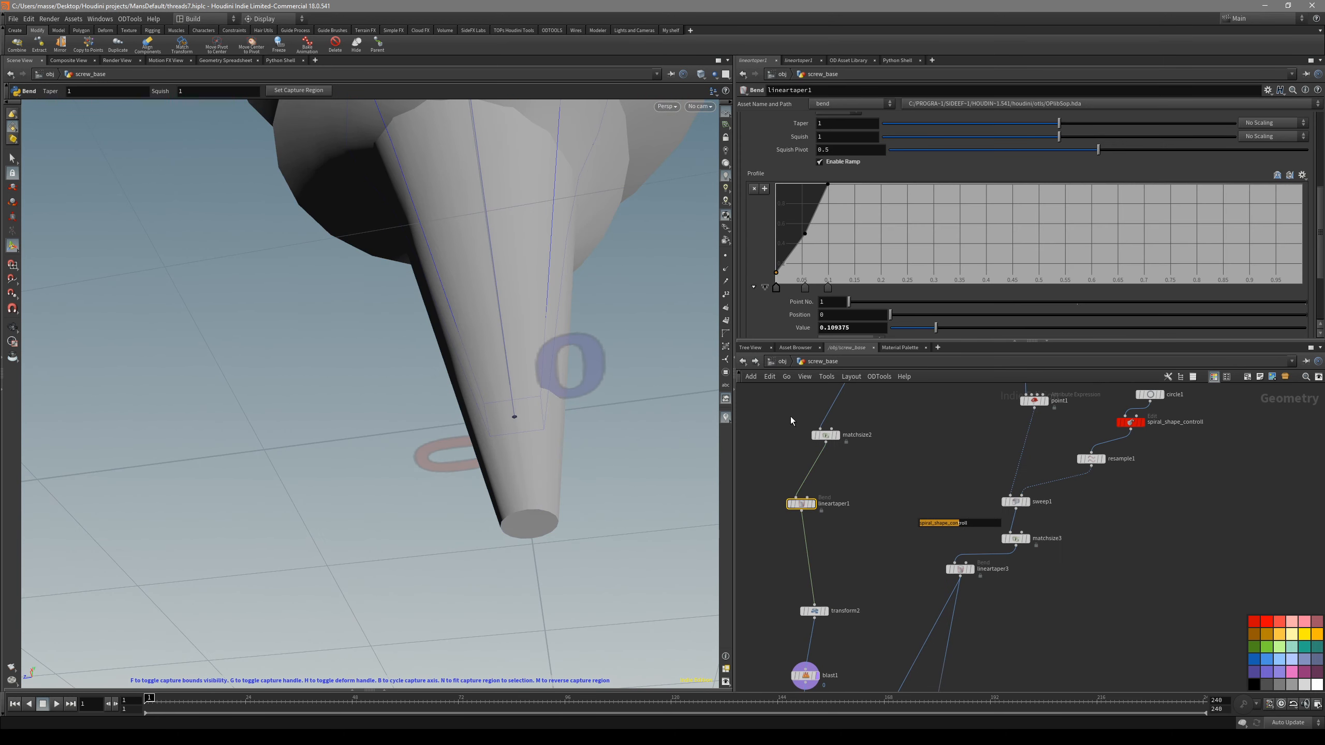
click(765, 288)
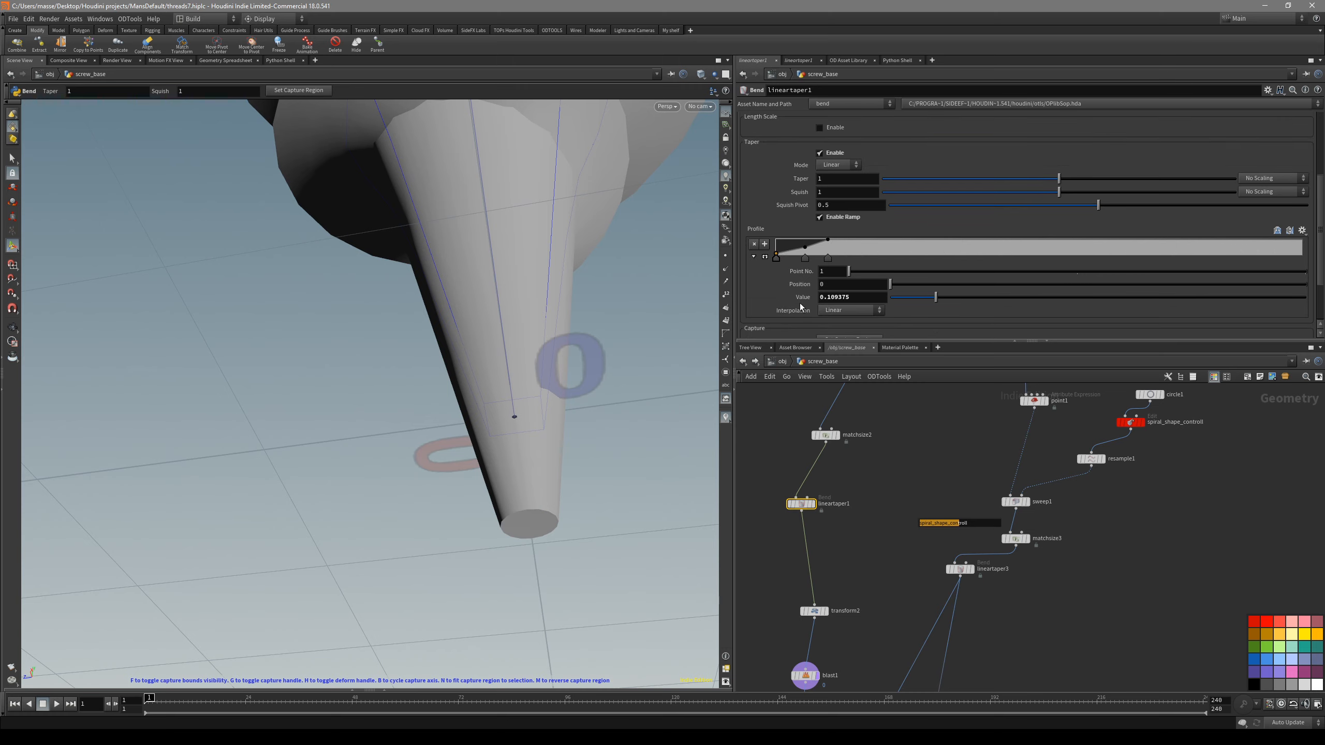
click(766, 258)
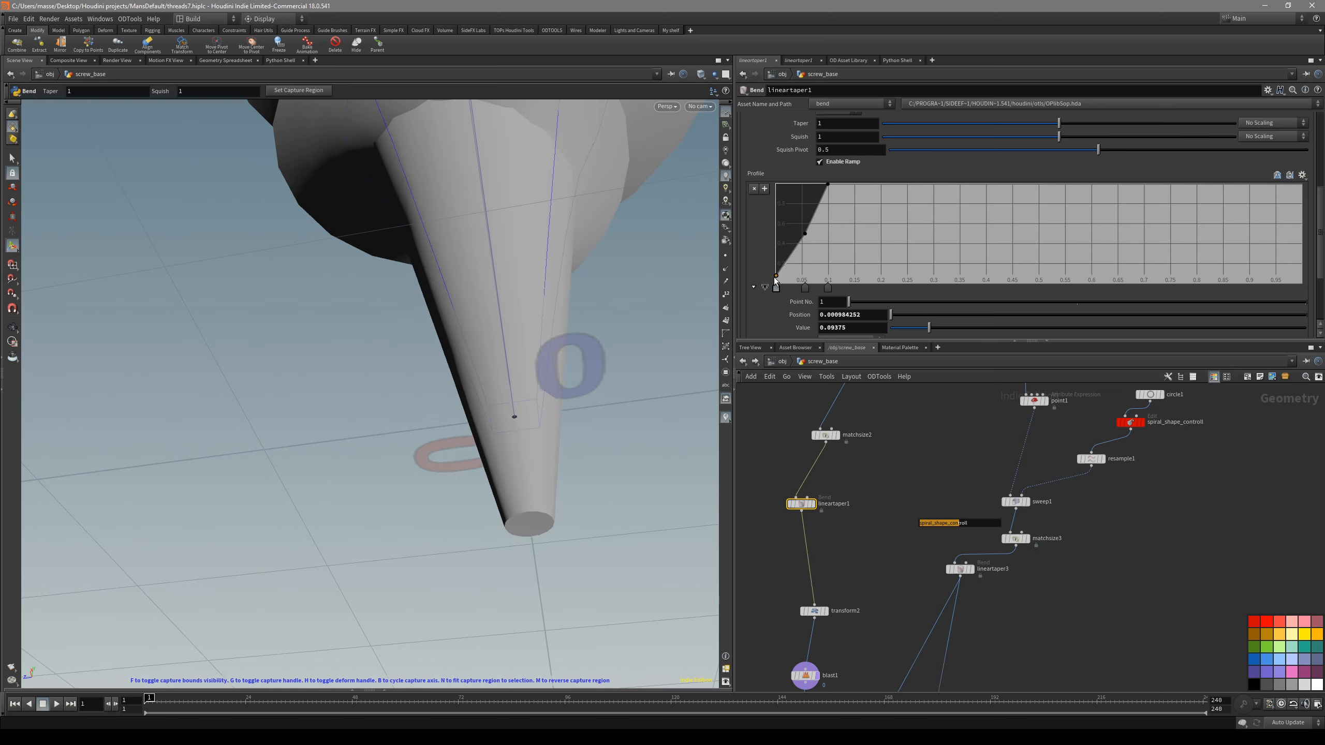
drag(769, 282, 768, 282)
key(shift+w)
mouse_move(570, 366)
alt+mouse_down()
mouse_move(538, 434)
mouse_move(488, 370)
mouse_move(568, 340)
mouse_move(550, 374)
mouse_move(615, 358)
mouse_move(419, 328)
mouse_move(435, 414)
mouse_move(484, 355)
mouse_move(432, 421)
alt+mouse_up()
key(shift+w)
key(shift+w)
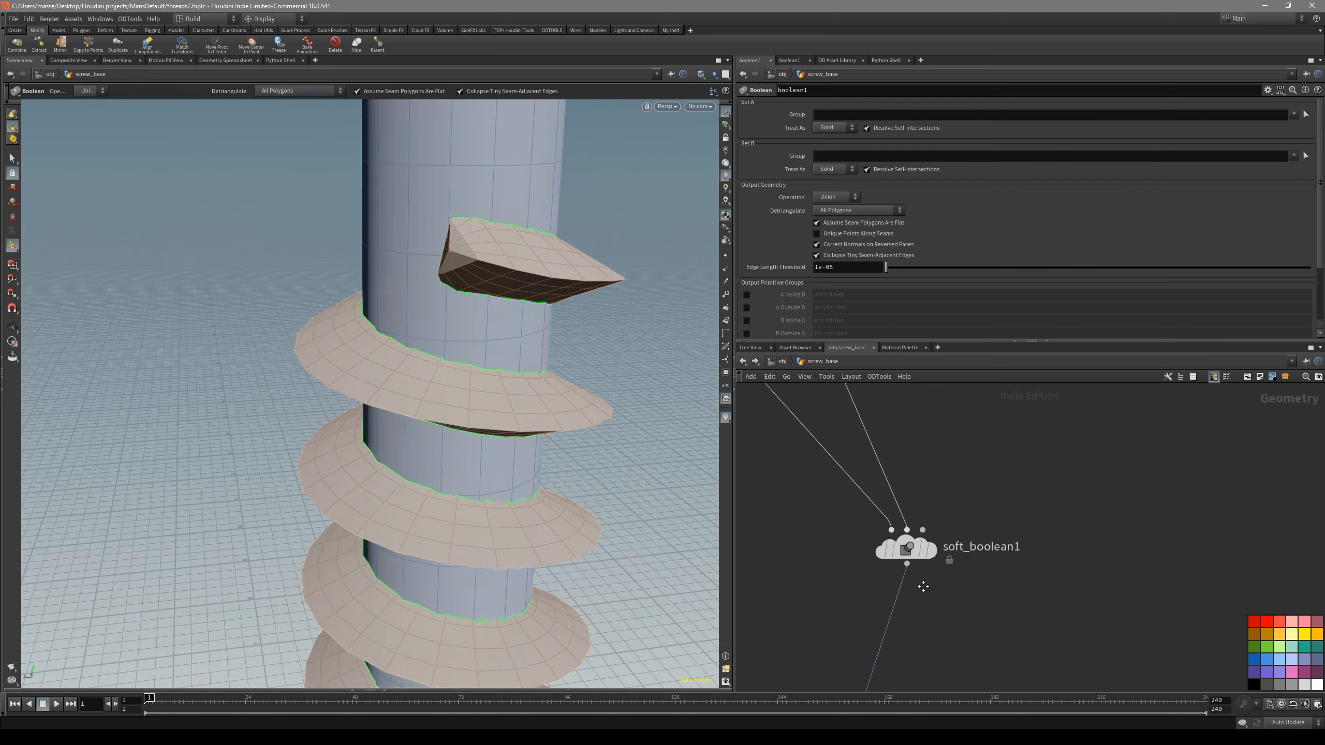
- Select the soft_boolean1 node and display it in place of boolean1
middle_drag(888, 584, 1046, 603)
alt+drag(590, 478, 586, 434)
middle_drag(931, 605, 877, 563)
click(1020, 522)
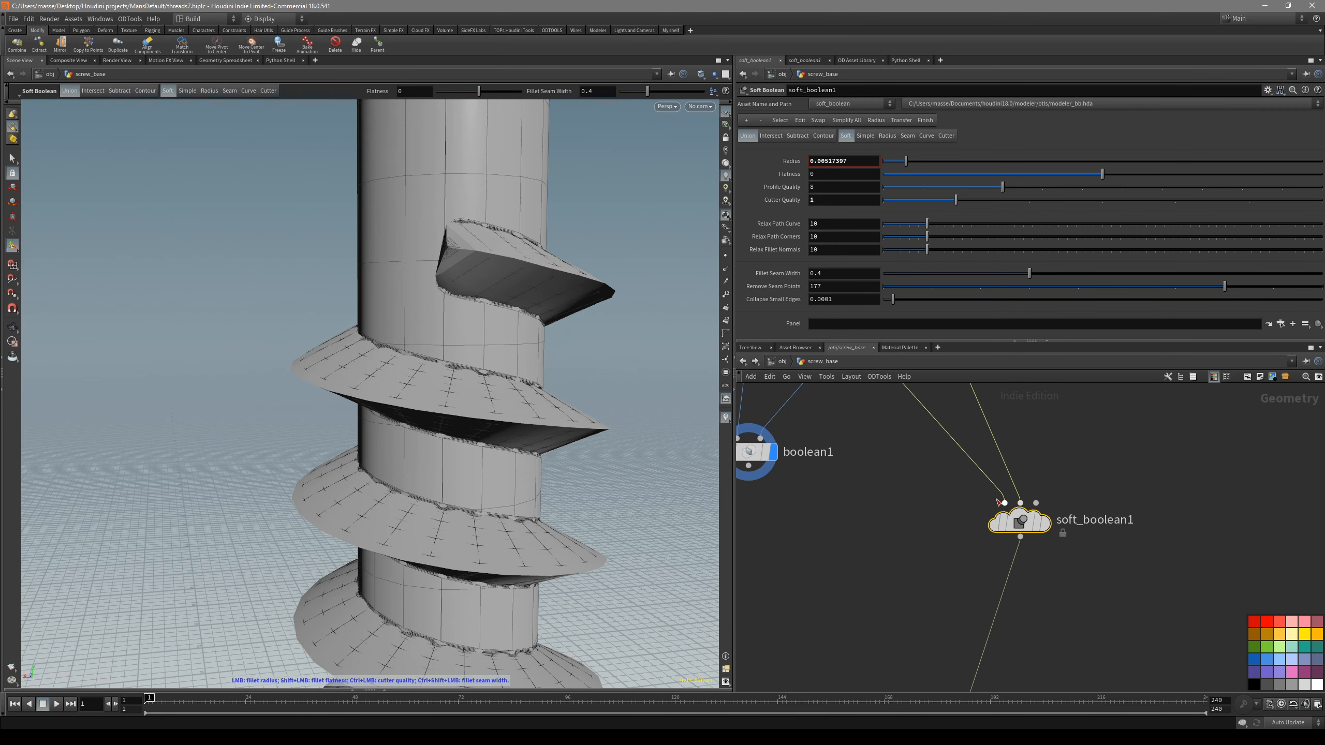
click(1045, 523)
- Set soft_boolean1's fillet radius to about 0.0041 where the thread meets the shaft
alt+drag(565, 481, 488, 503)
key(shift+w)
- Examine soft_boolean1's filleted thread along the shaft and at the thread's upper end, with and without wireframe
key(shift+w)
mouse_move(488, 503)
alt+right_down()
mouse_move(596, 322)
mouse_move(447, 364)
mouse_move(486, 357)
alt+right_up()
key(Return)
mouse_move(490, 355)
mouse_down()
mouse_move(495, 369)
mouse_move(488, 294)
mouse_move(491, 332)
mouse_move(483, 320)
mouse_up()
key(shift+w)
key(shift+w)
mouse_move(483, 321)
right_down()
mouse_move(514, 302)
mouse_move(482, 305)
right_up()
key(shift+w)
mouse_move(482, 305)
mouse_down()
mouse_move(503, 346)
mouse_move(464, 358)
mouse_move(474, 327)
mouse_move(470, 522)
mouse_move(487, 491)
mouse_up()
key(shift+w)
right_drag(488, 490, 668, 524)
drag(668, 523, 452, 518)
key(shift+w)
key(shift+w)
right_drag(452, 518, 501, 522)
key(shift+w)
mouse_move(501, 522)
mouse_down()
mouse_move(540, 567)
mouse_move(600, 577)
mouse_move(547, 526)
mouse_move(299, 441)
mouse_move(401, 326)
mouse_move(423, 381)
mouse_up()
key(shift+w)
key(shift+w)
mouse_move(423, 381)
right_down()
mouse_move(438, 198)
mouse_move(328, 429)
right_up()
key(shift+w)
mouse_move(328, 429)
mouse_down()
mouse_move(460, 354)
mouse_move(455, 452)
mouse_up()
key(shift+w)
drag(557, 319, 467, 503)
middle_drag(456, 285, 443, 470)
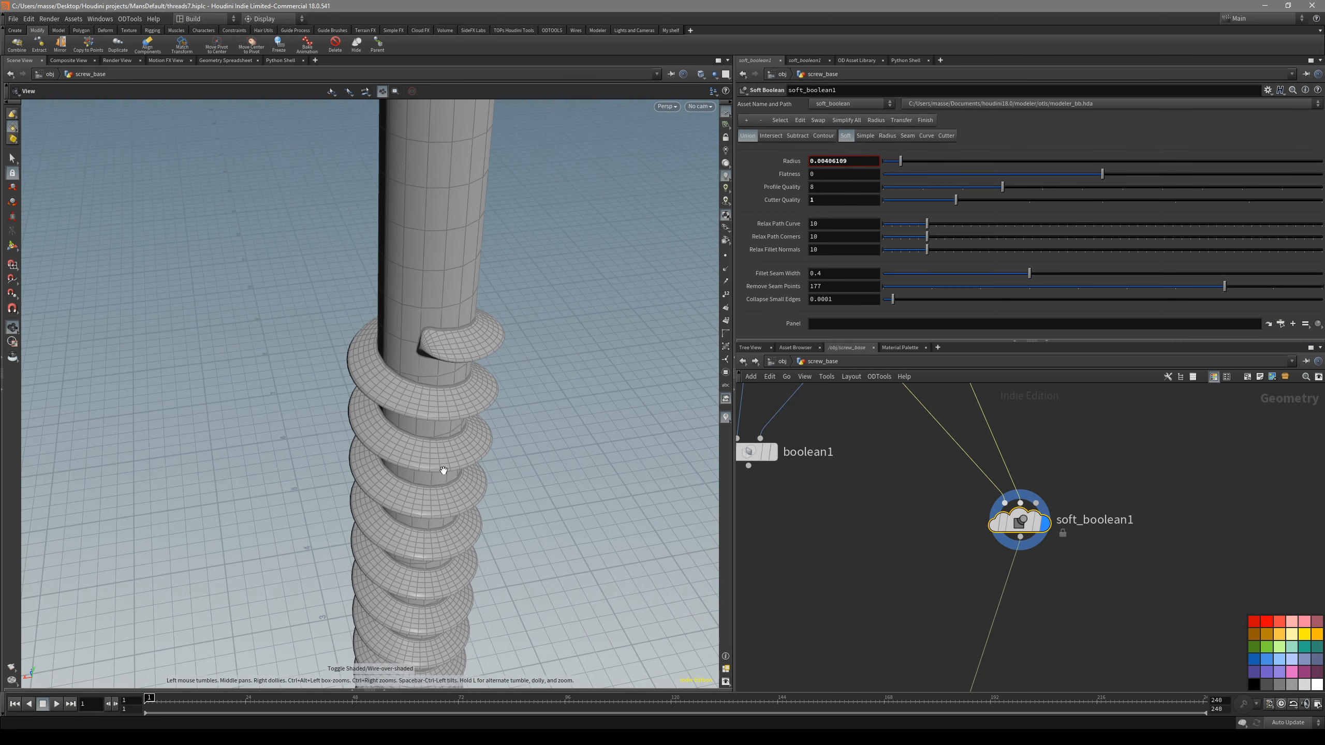
middle_drag(957, 552, 937, 572)
drag(436, 399, 429, 305)
key(shift+w)
middle_drag(428, 305, 430, 245)
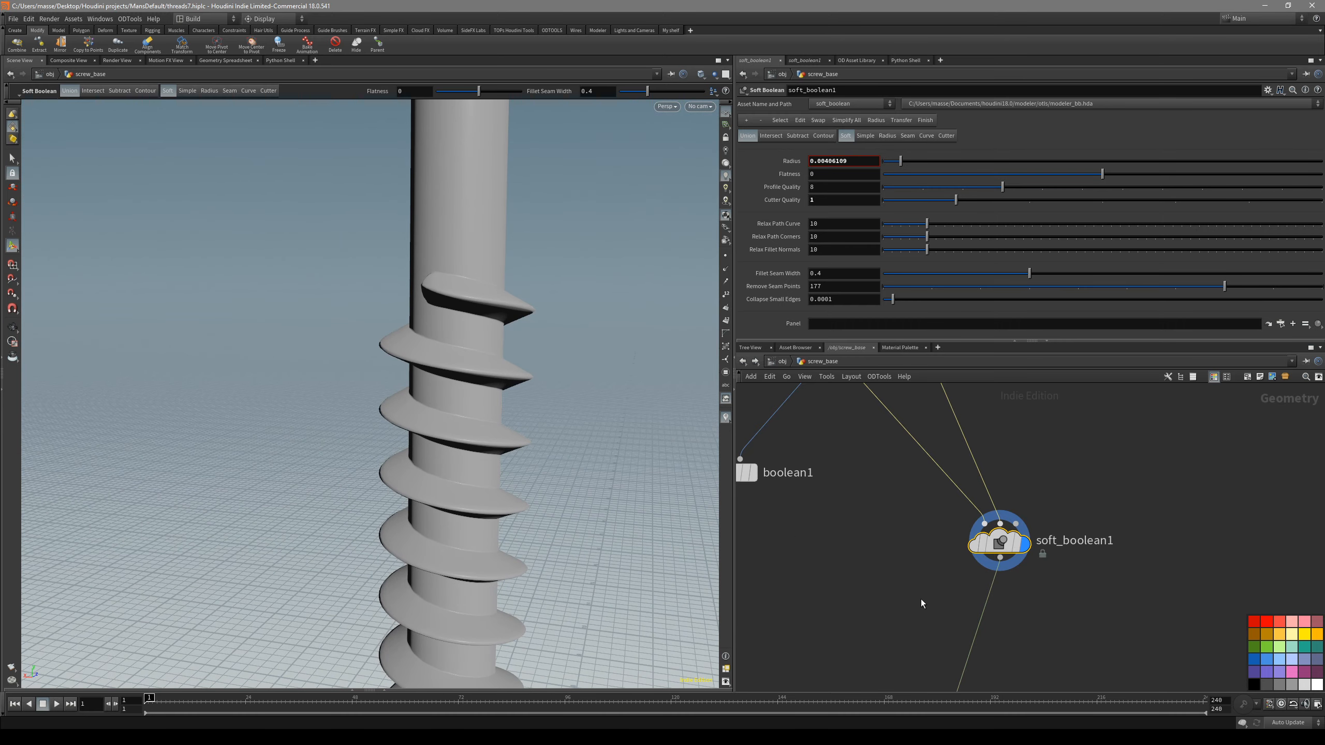
- Display the merge1 node that combines the screw head with the soft_boolean1 shaft
scroll(910, 574, down, 2)
middle_drag(889, 486, 832, 542)
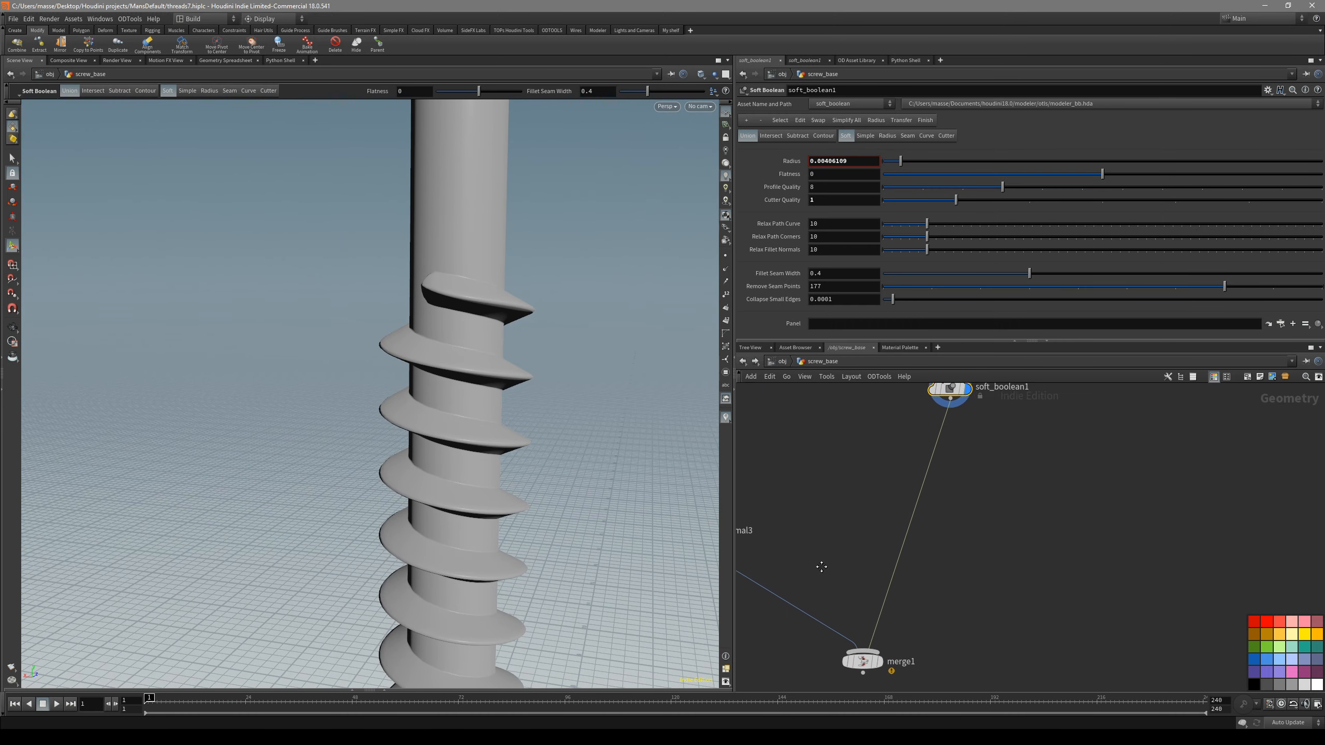
drag(851, 642, 851, 644)
key(r)
- Inspect the merged screw head and upper shaft with and without wireframe, focusing on where they meet
key(shift+w)
drag(441, 373, 514, 444)
key(shift+w)
key(shift+w)
drag(495, 247, 488, 225)
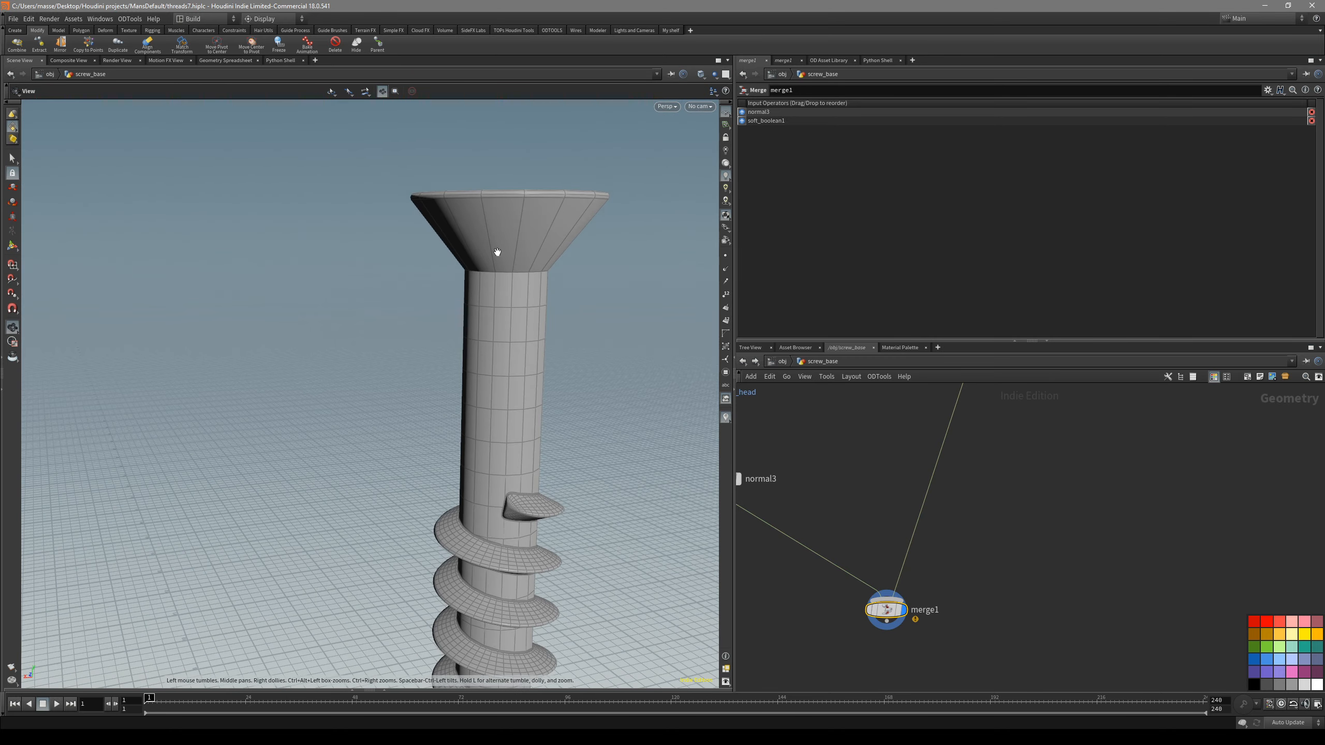
scroll(501, 269, up, 5)
drag(501, 288, 528, 265)
key(shift+w)
scroll(510, 272, down, 3)
- Add a PolyBevel after merge1 on the edge loop between head and shaft, with distance 0.10688, round shape and 3 divisions
key(Escape)
drag(317, 275, 421, 470)
key(Escape)
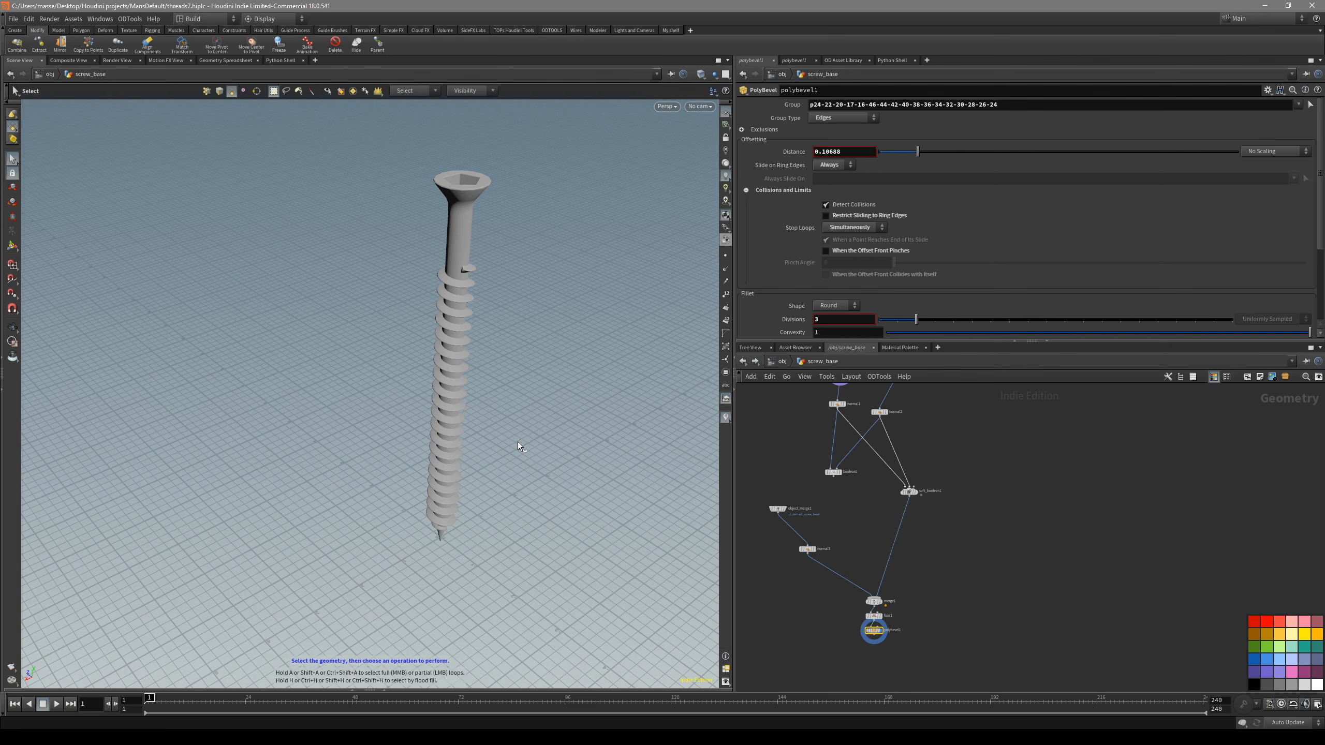
- Review the whole beveled screw from several angles, toggling its wireframe shading
key(Escape)
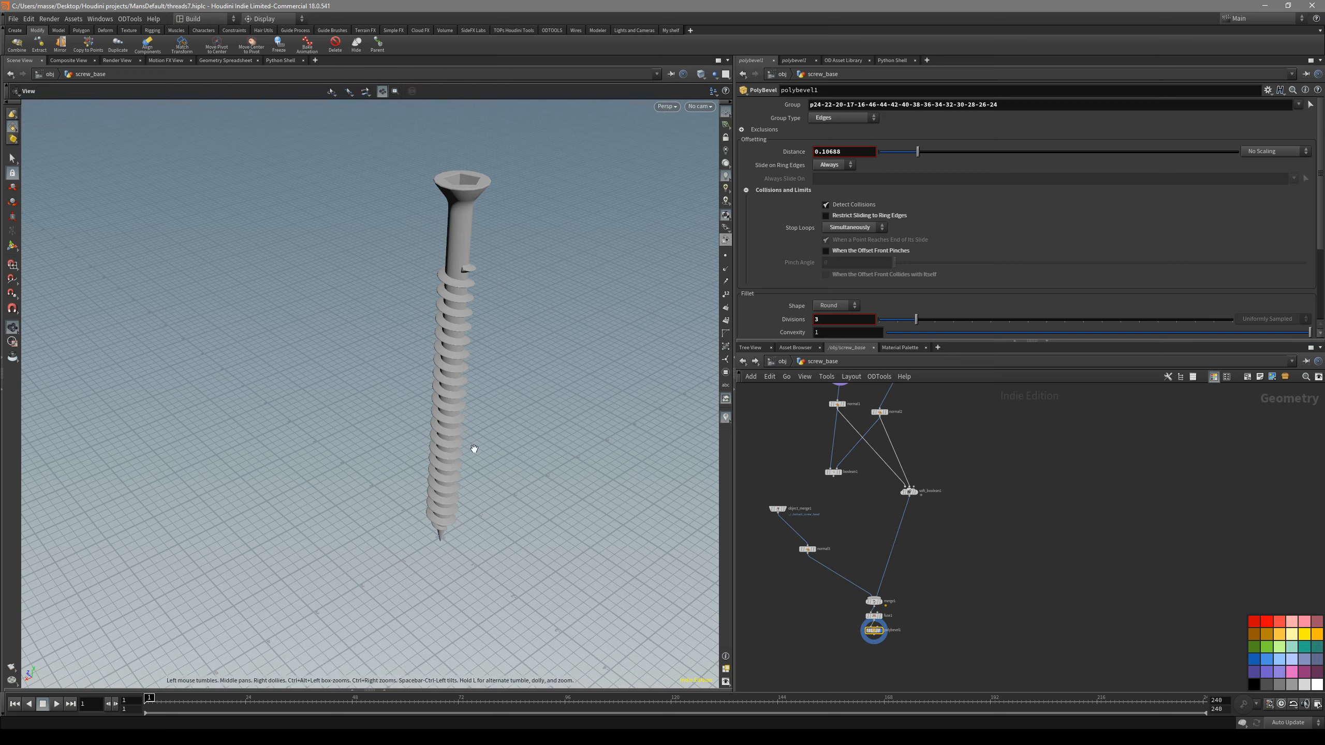
key(shift+w)
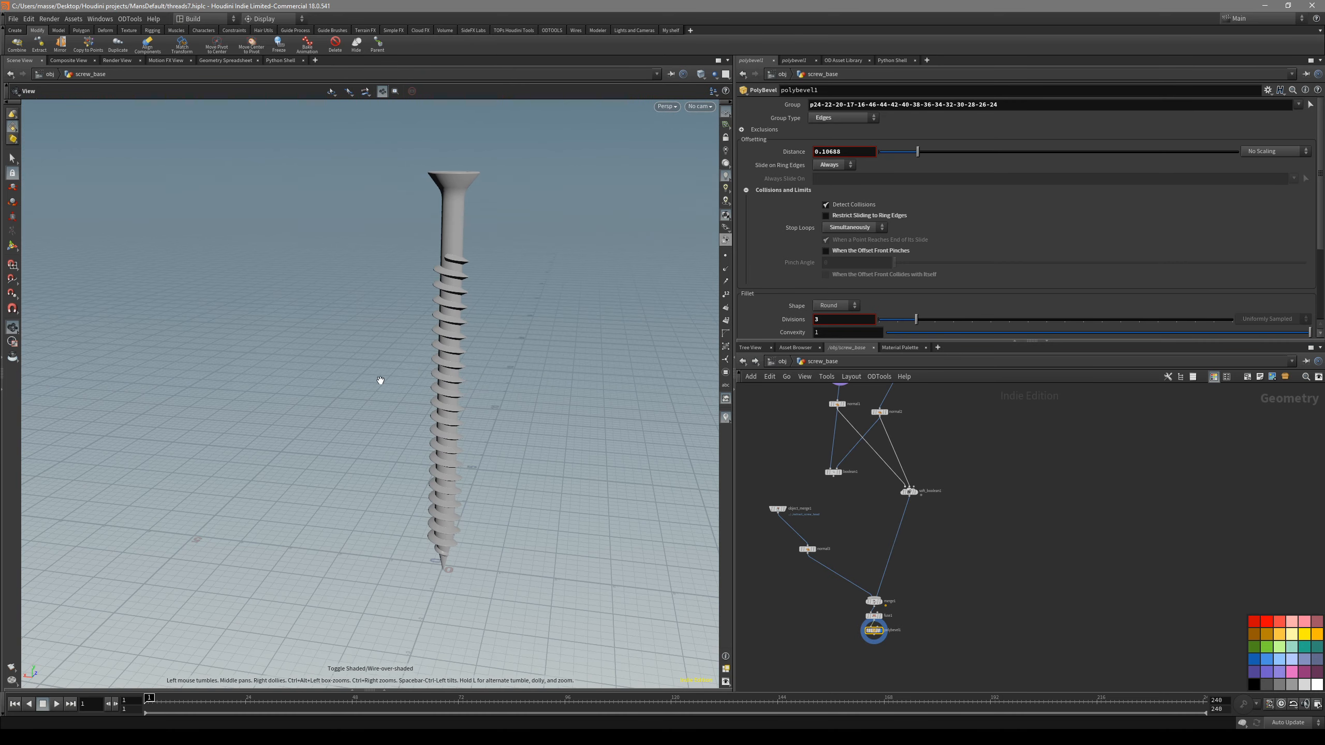
key(shift+w)
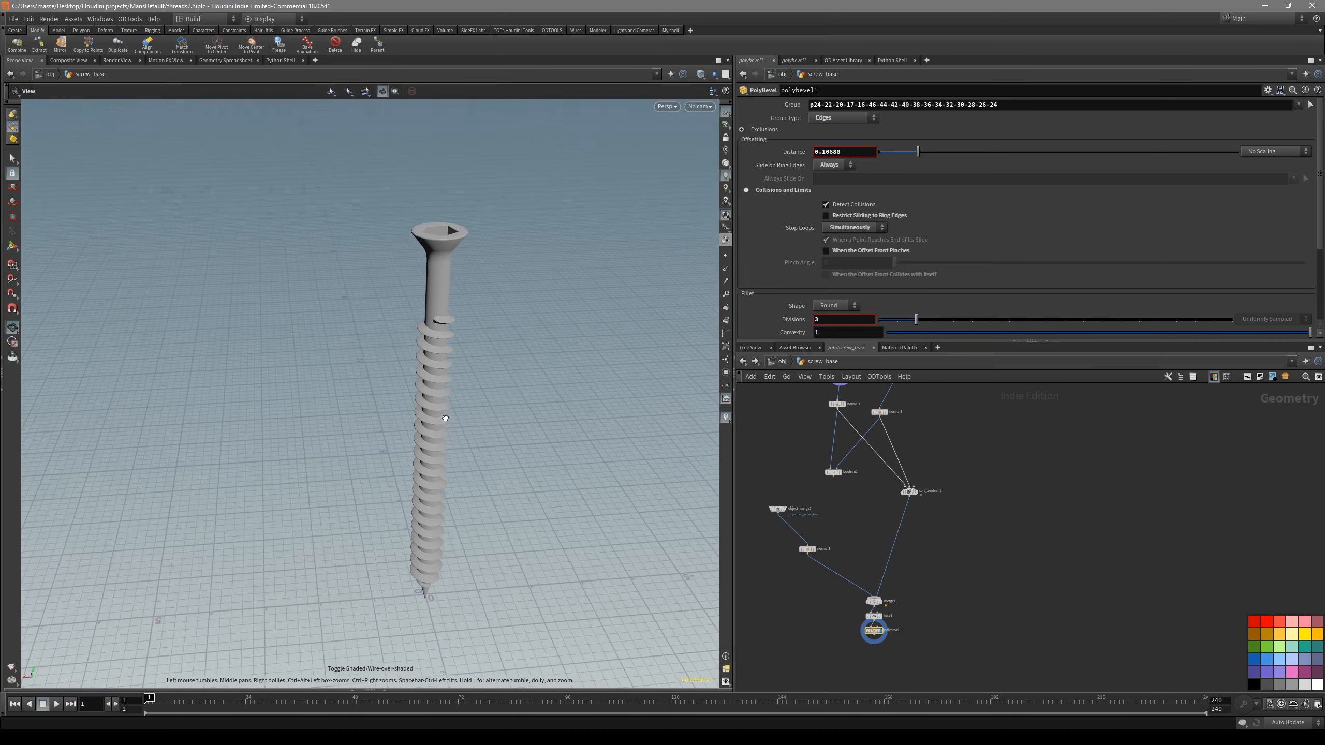